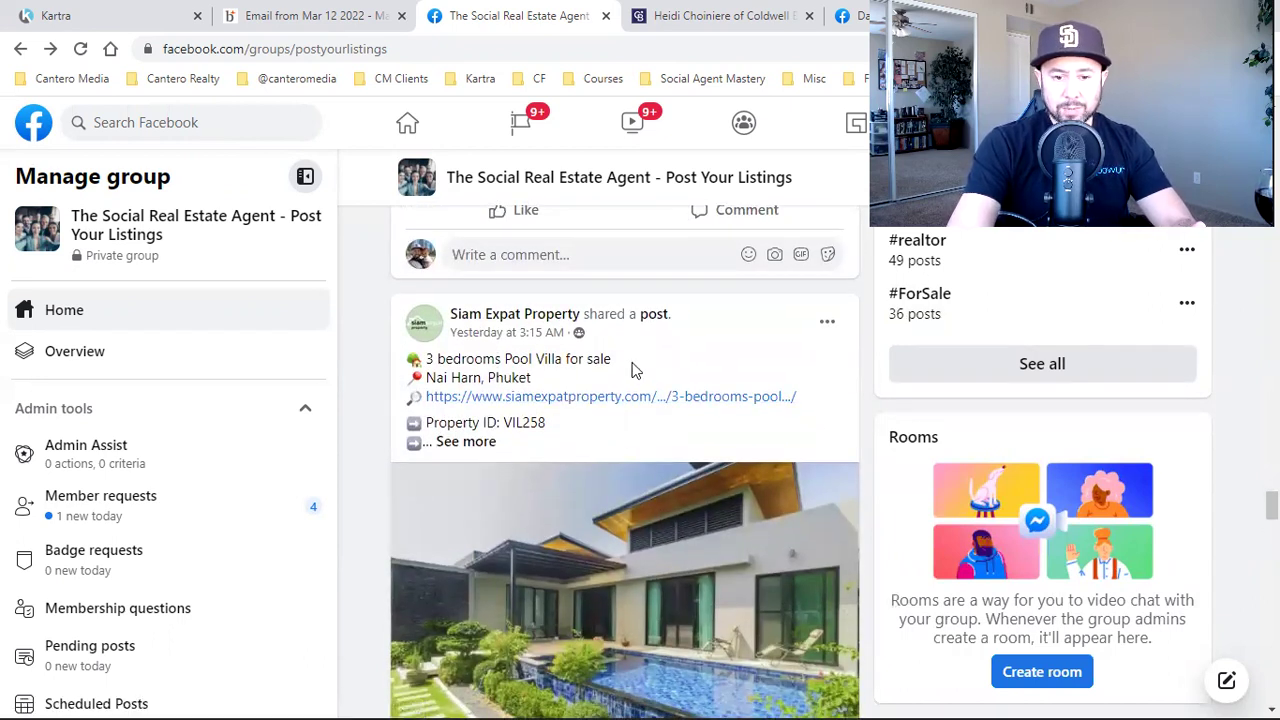
- Open the shared villa listing from the group post, review it, and close its tab
left_click(613, 397)
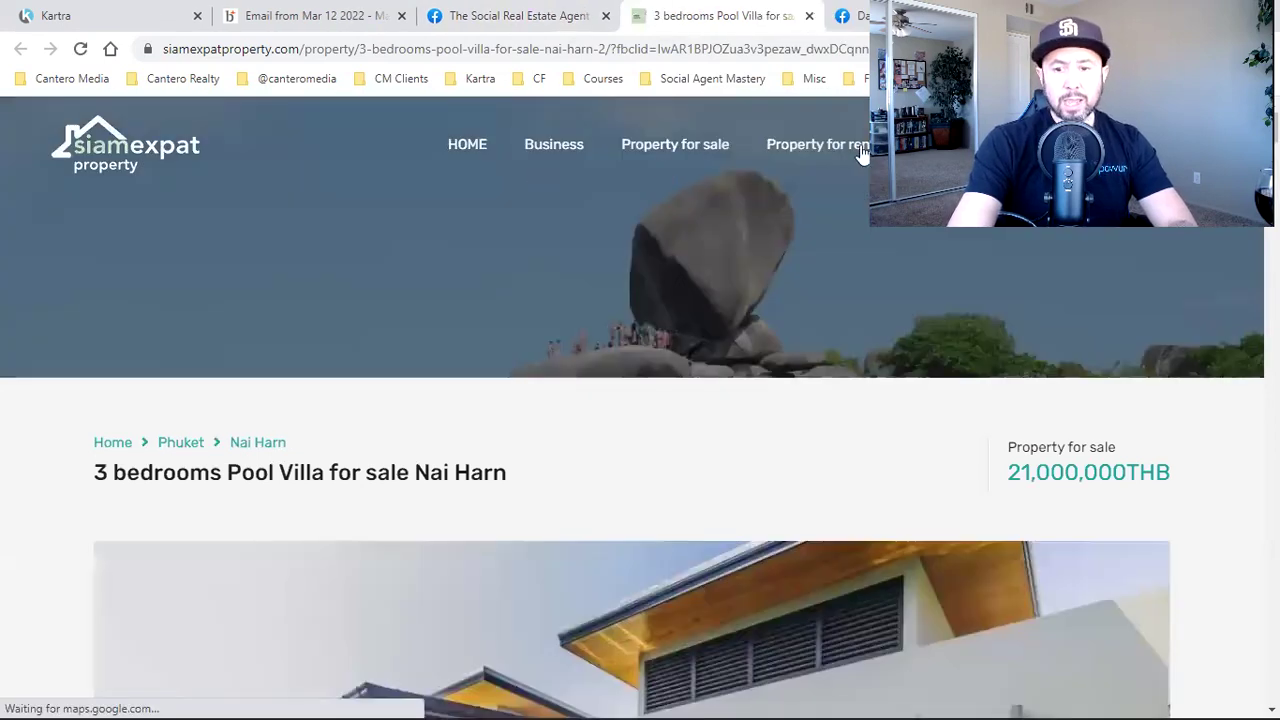
mouse_move(860, 148)
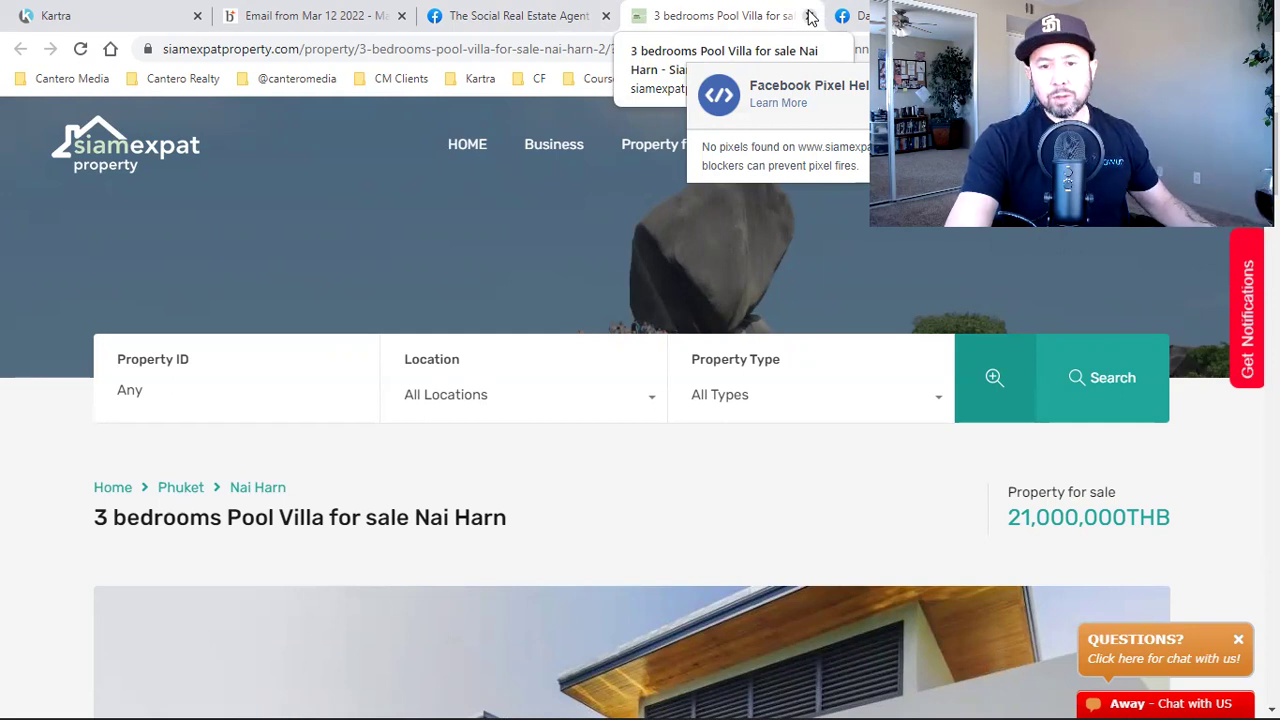
left_click(810, 16)
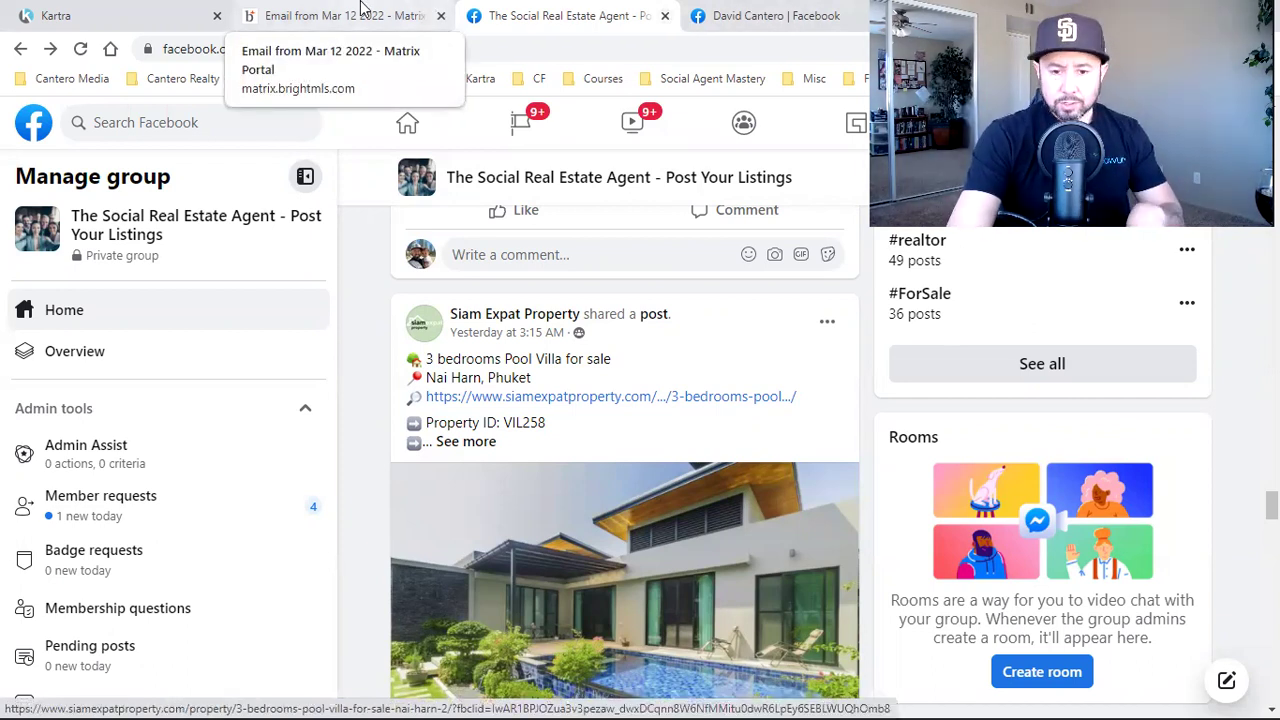
left_click(361, 8)
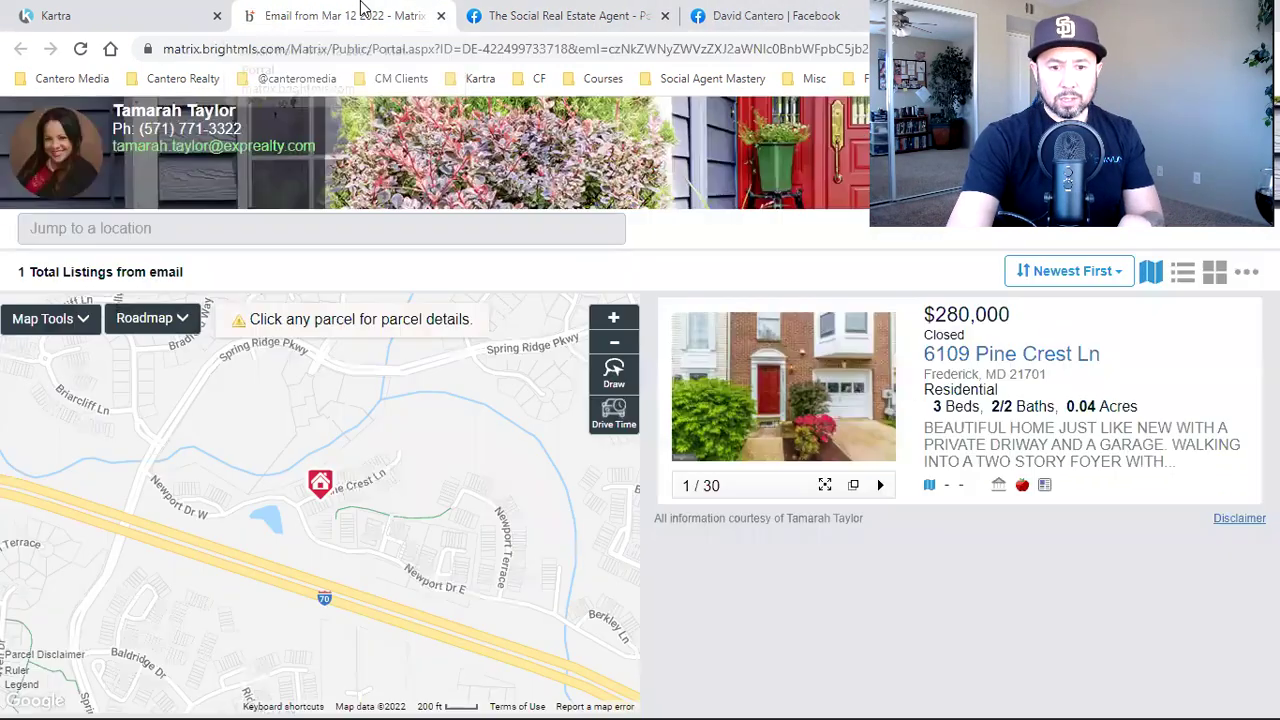
scroll(491, 354, "up", 3)
scroll(491, 354, "up", 1)
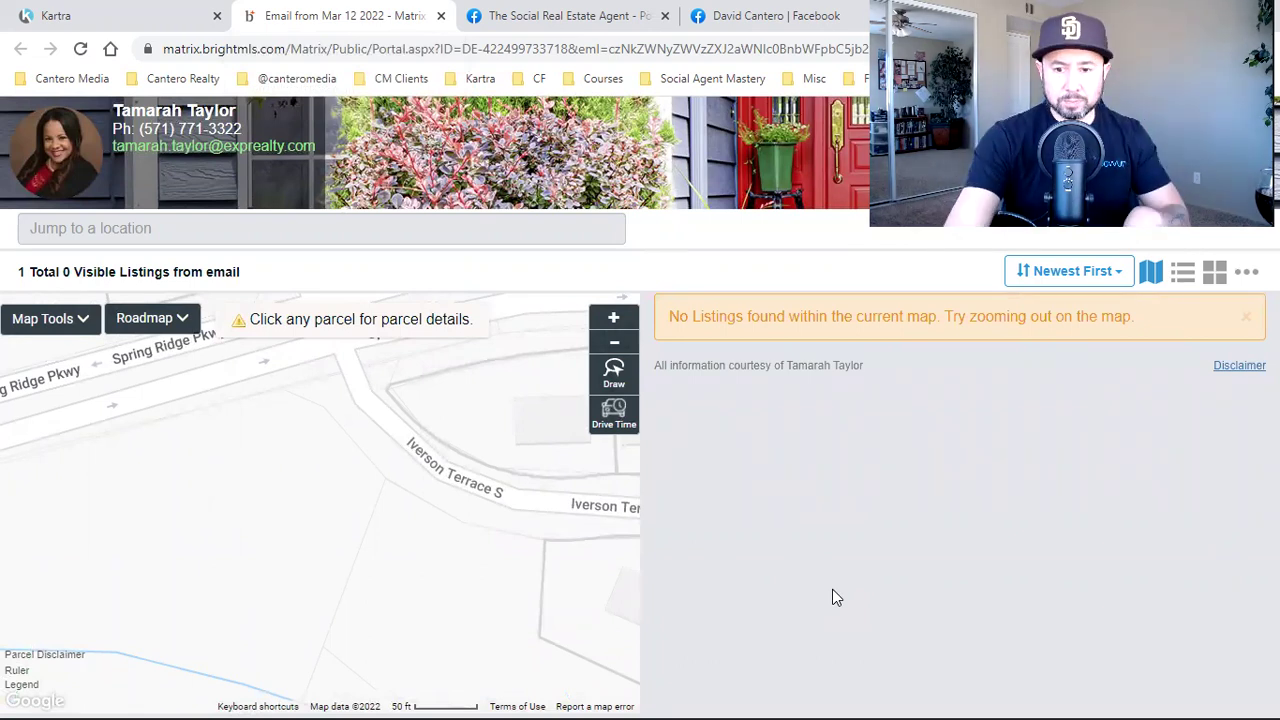
left_click(615, 320)
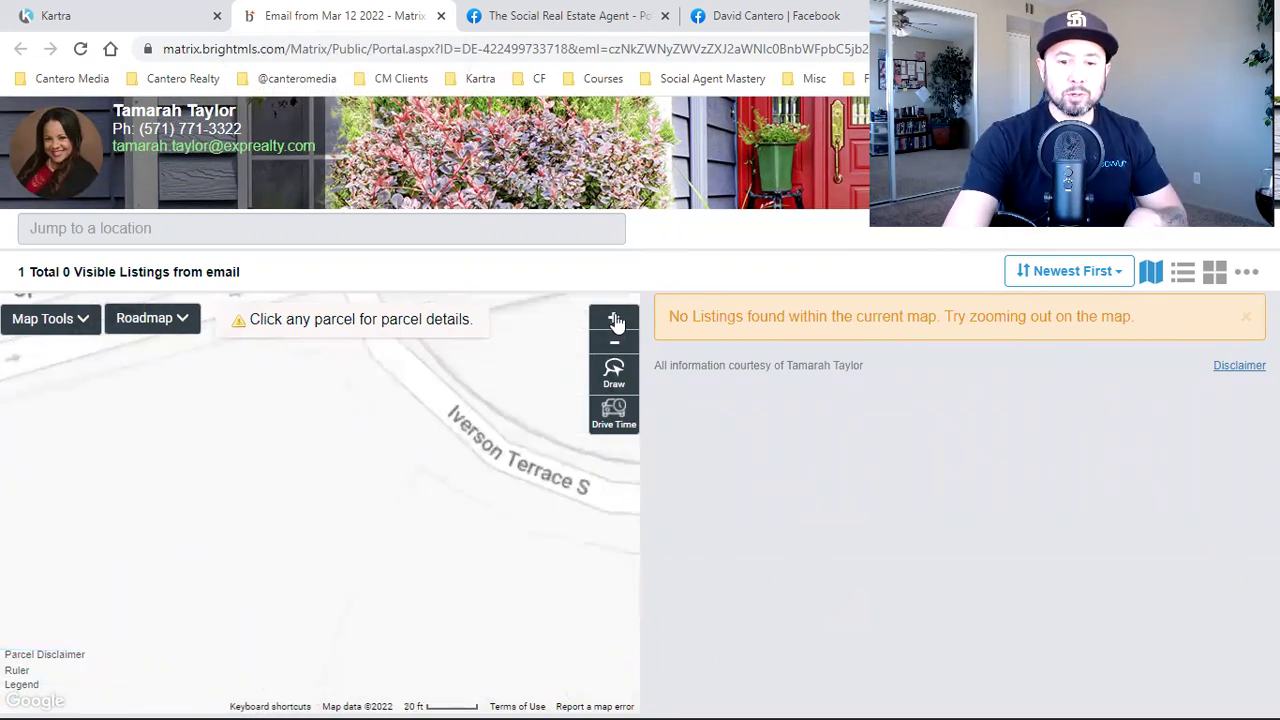
left_click(615, 345)
left_click(615, 345)
left_click(616, 346)
left_click(616, 346)
left_click(616, 346)
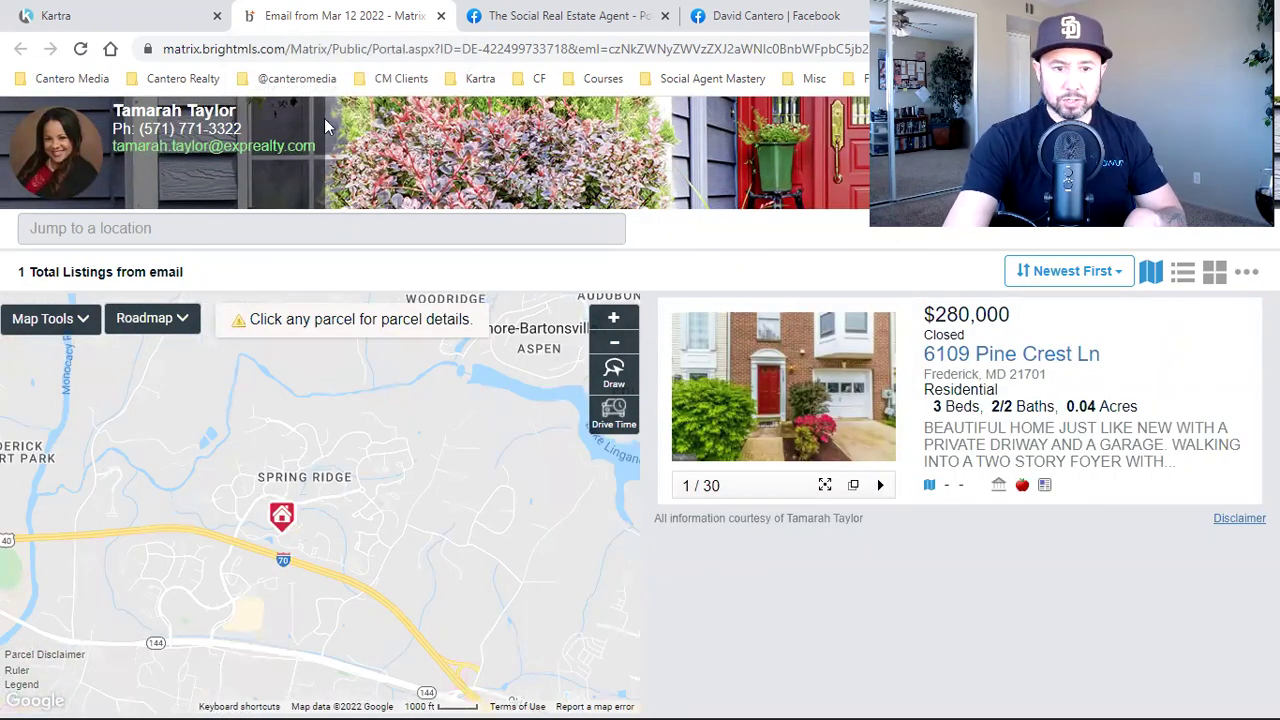
- Highlight 'brightmls' in the listing URL, then go to the Kartra pages dashboard
left_click(256, 57)
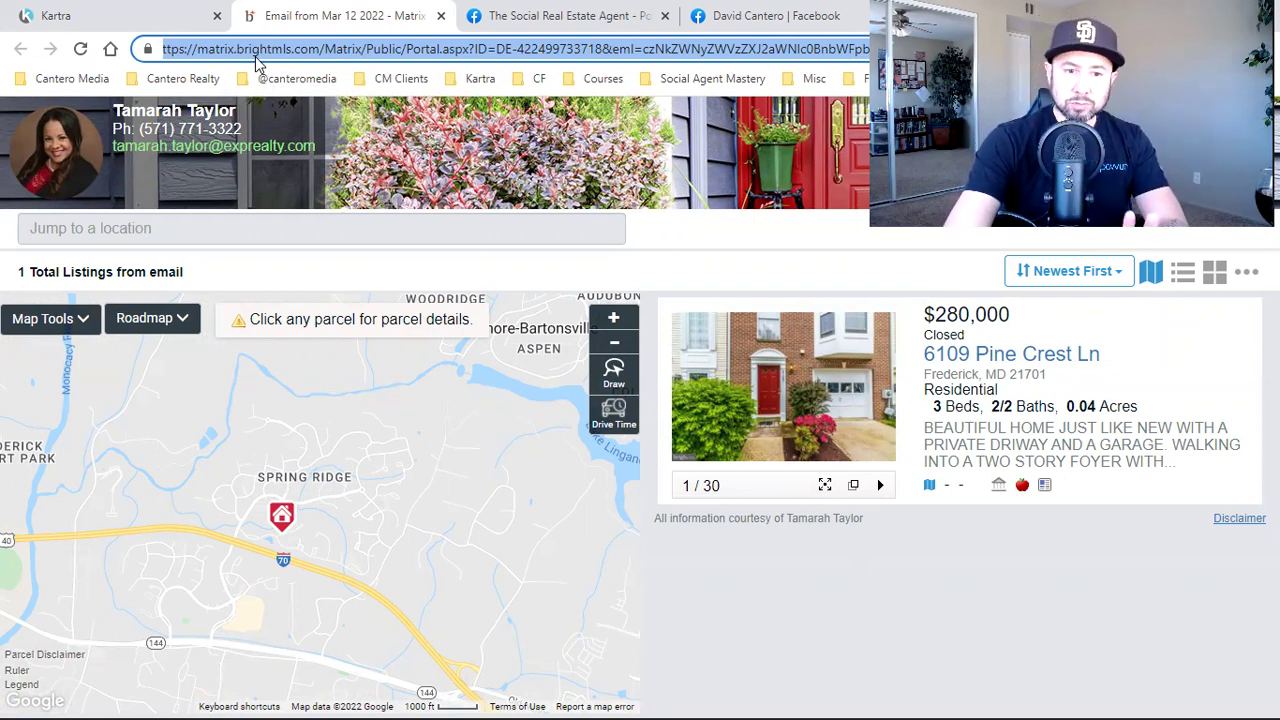
double_click(256, 57)
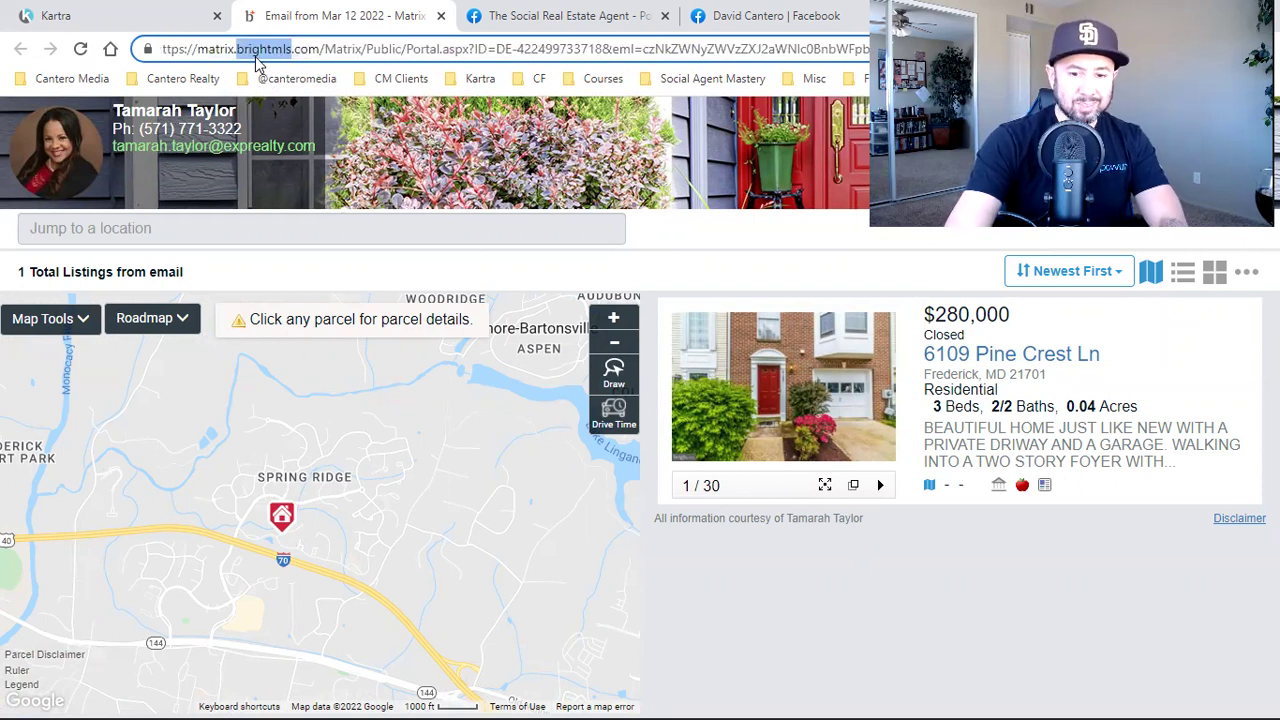
left_click(78, 12)
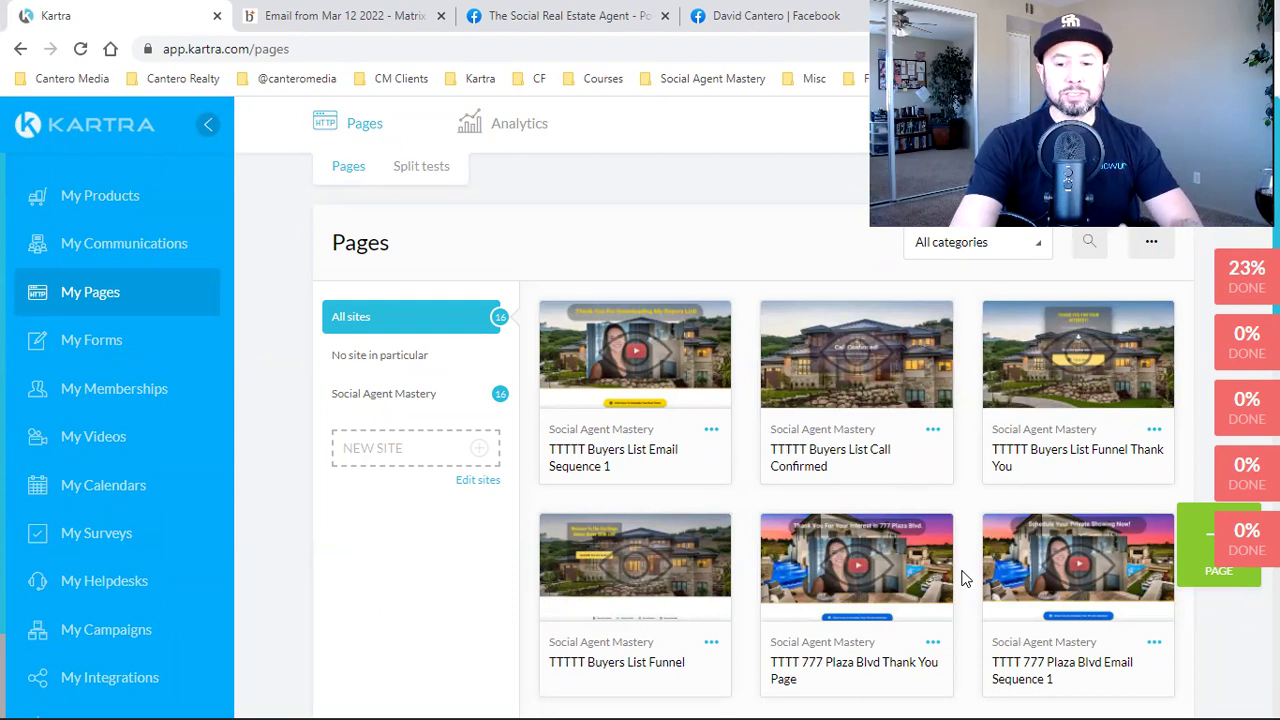
scroll(963, 578, "down", 3)
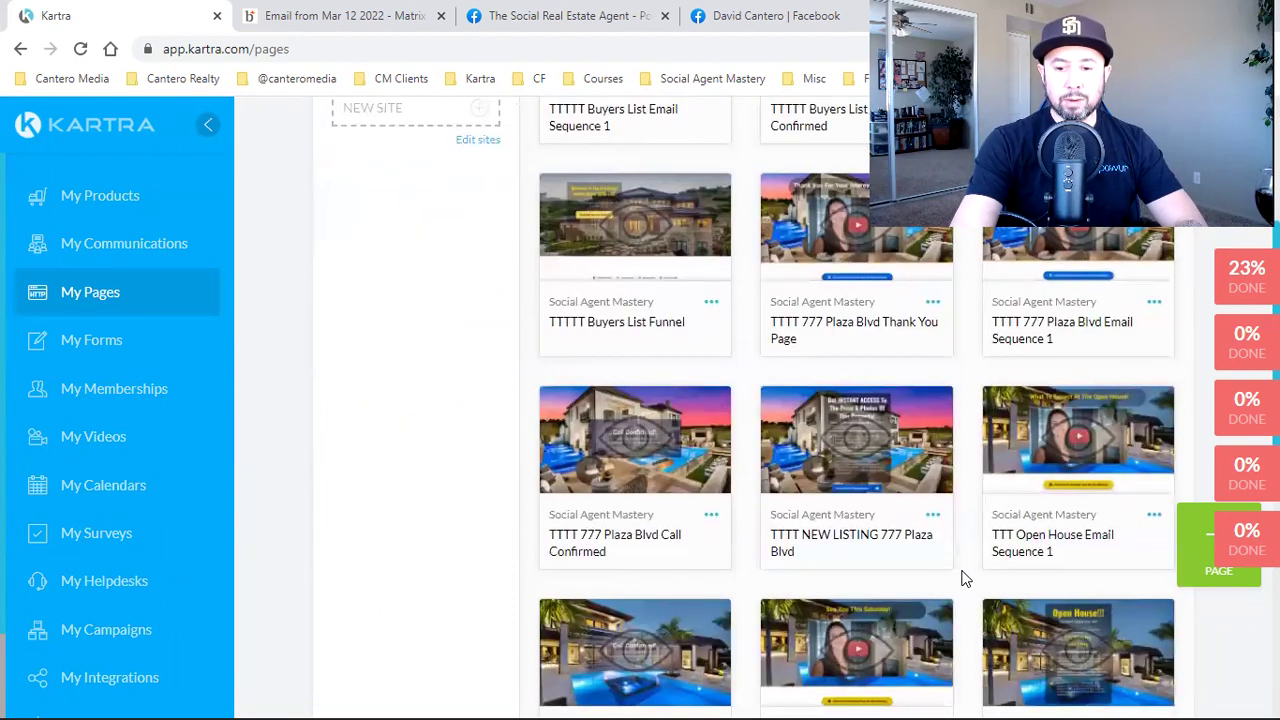
triple_click(832, 534)
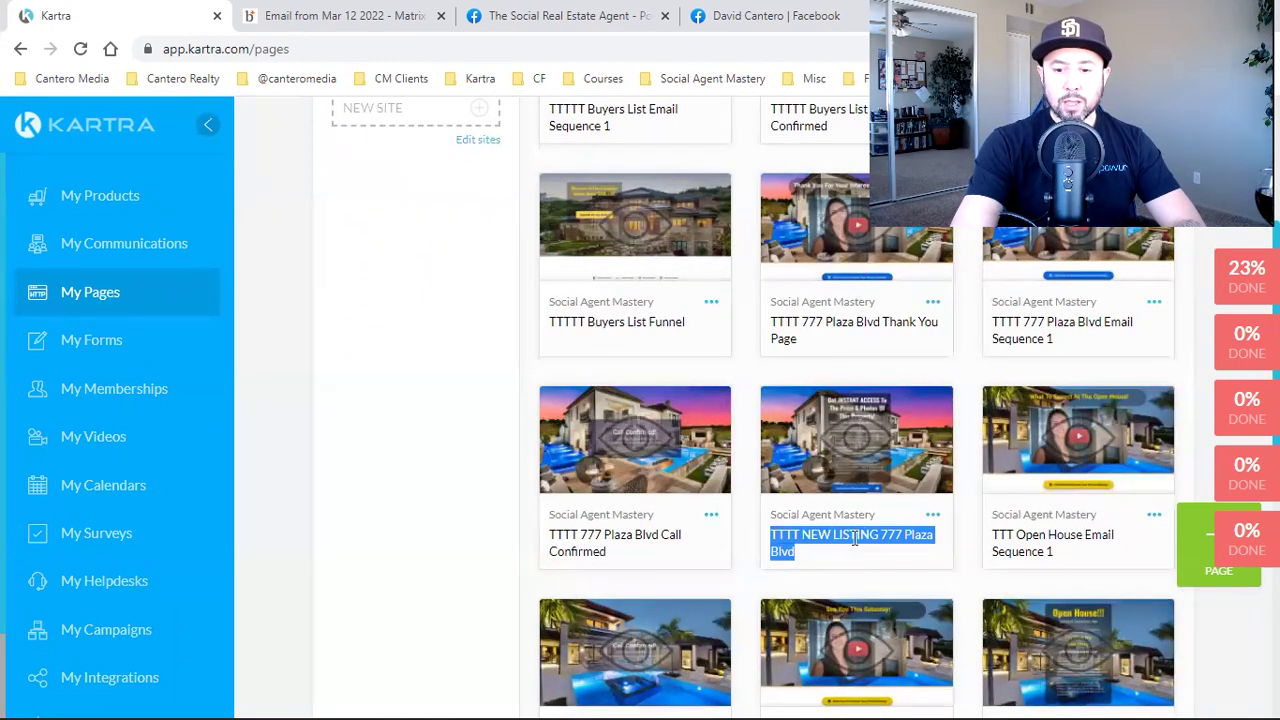
left_click(876, 537)
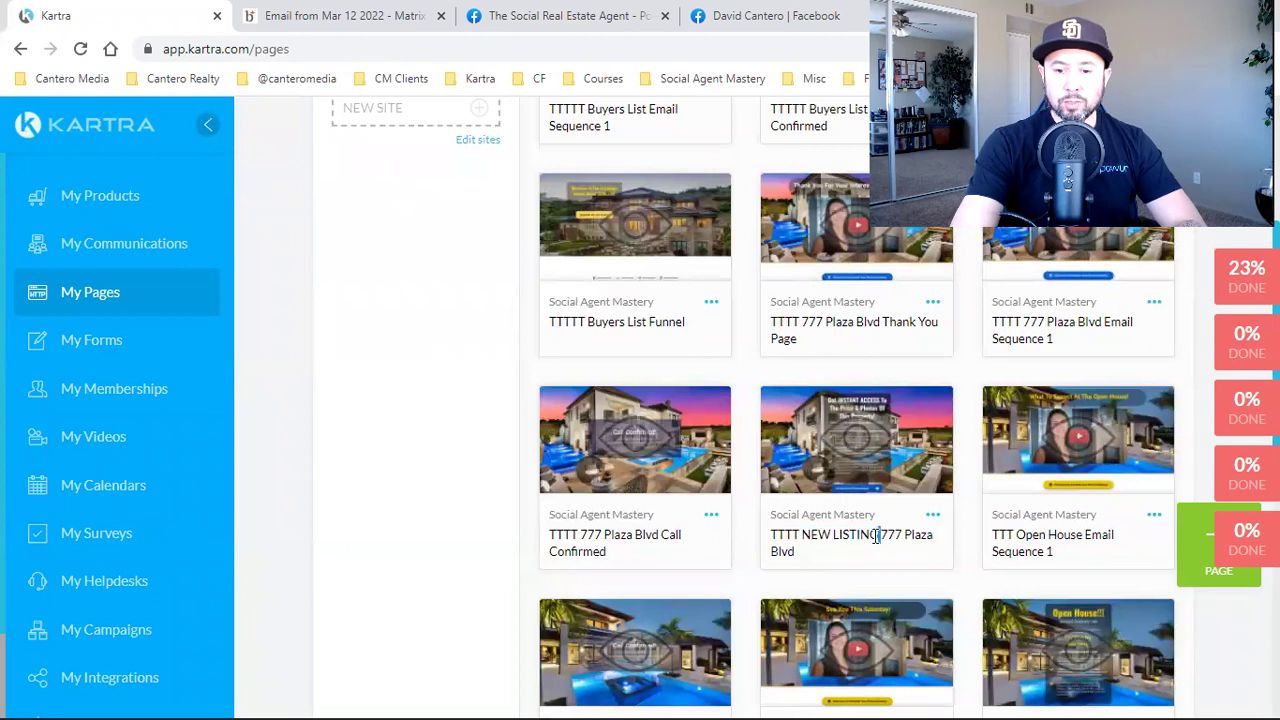
double_click(886, 537)
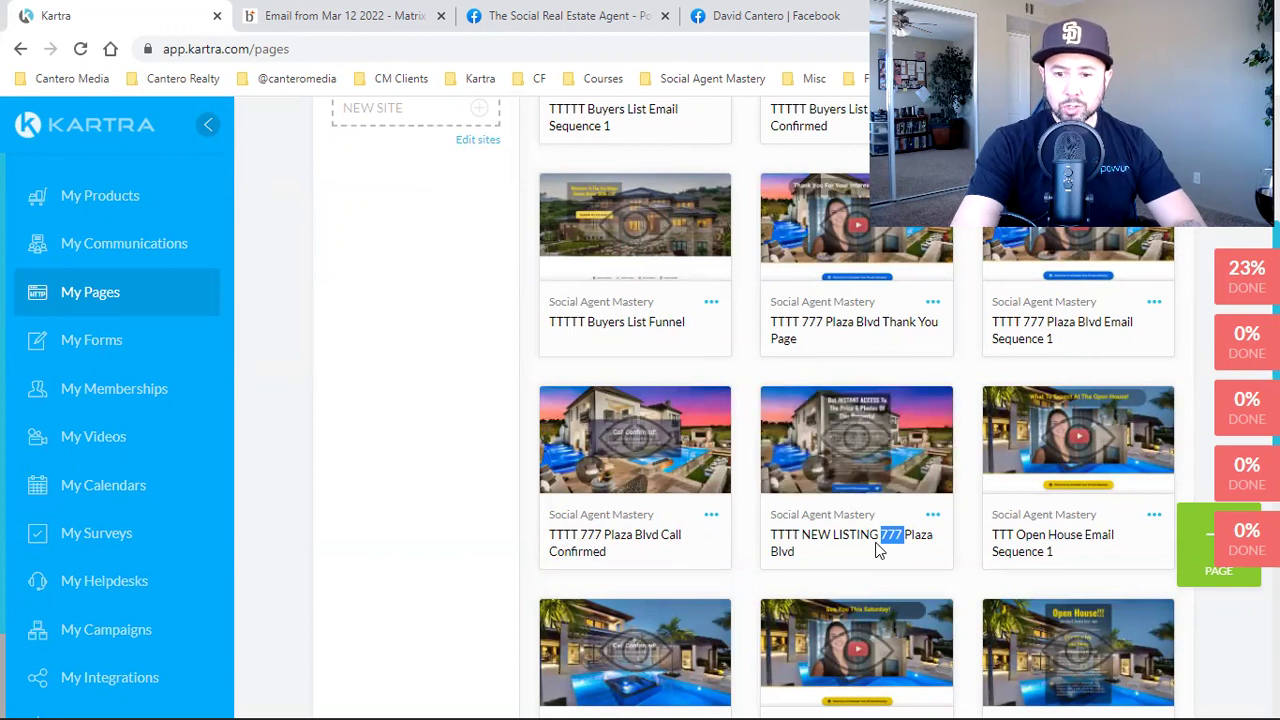
scroll(876, 549, "up", 1)
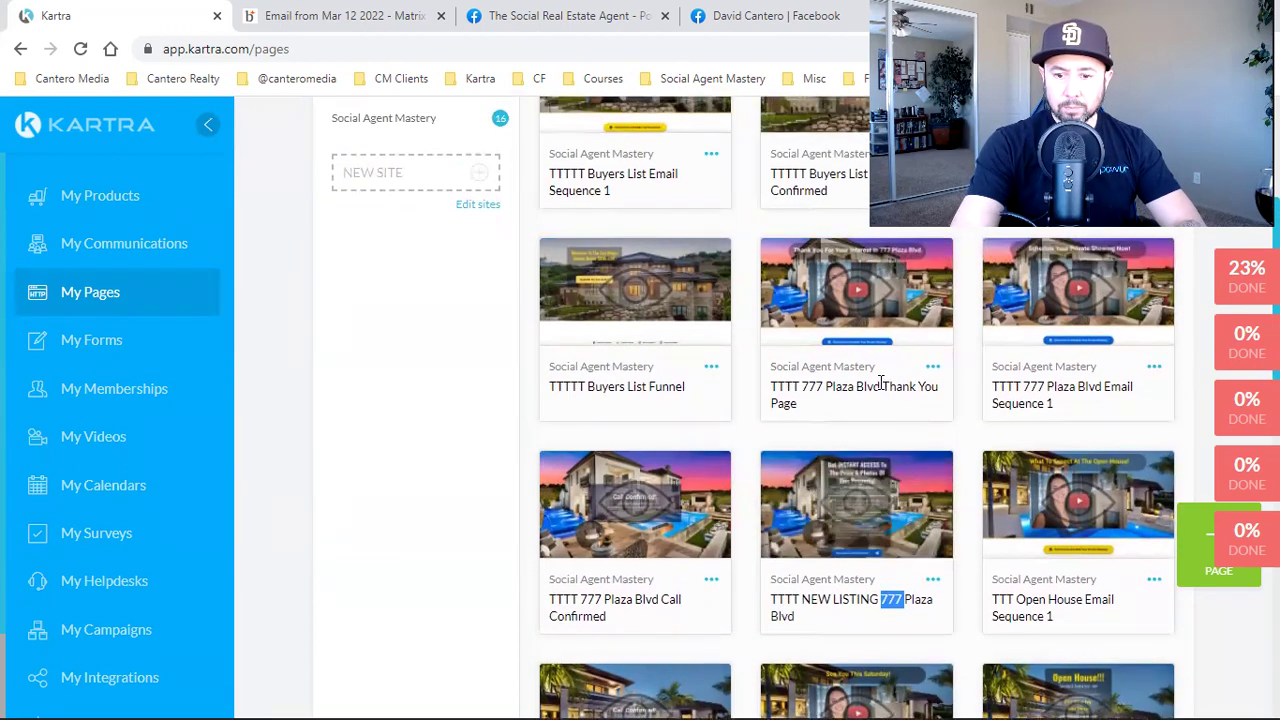
triple_click(880, 386)
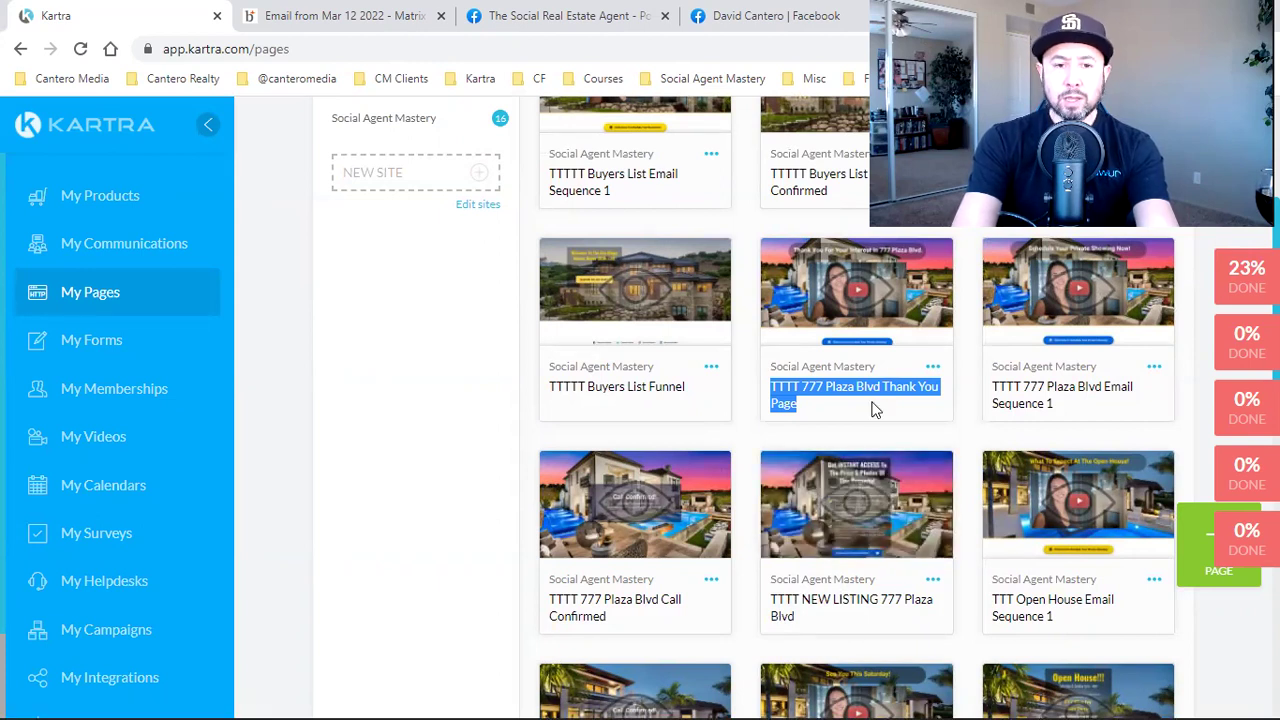
left_click(392, 12)
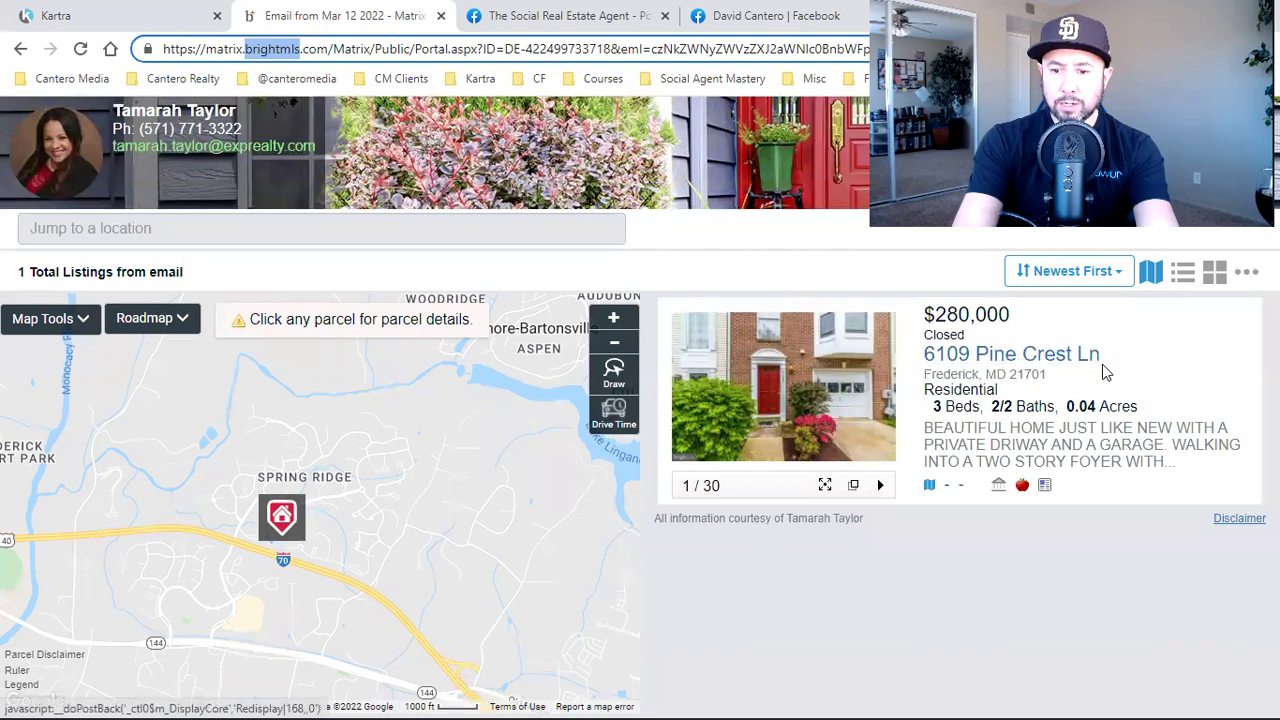
left_click_drag(1108, 362, 924, 357)
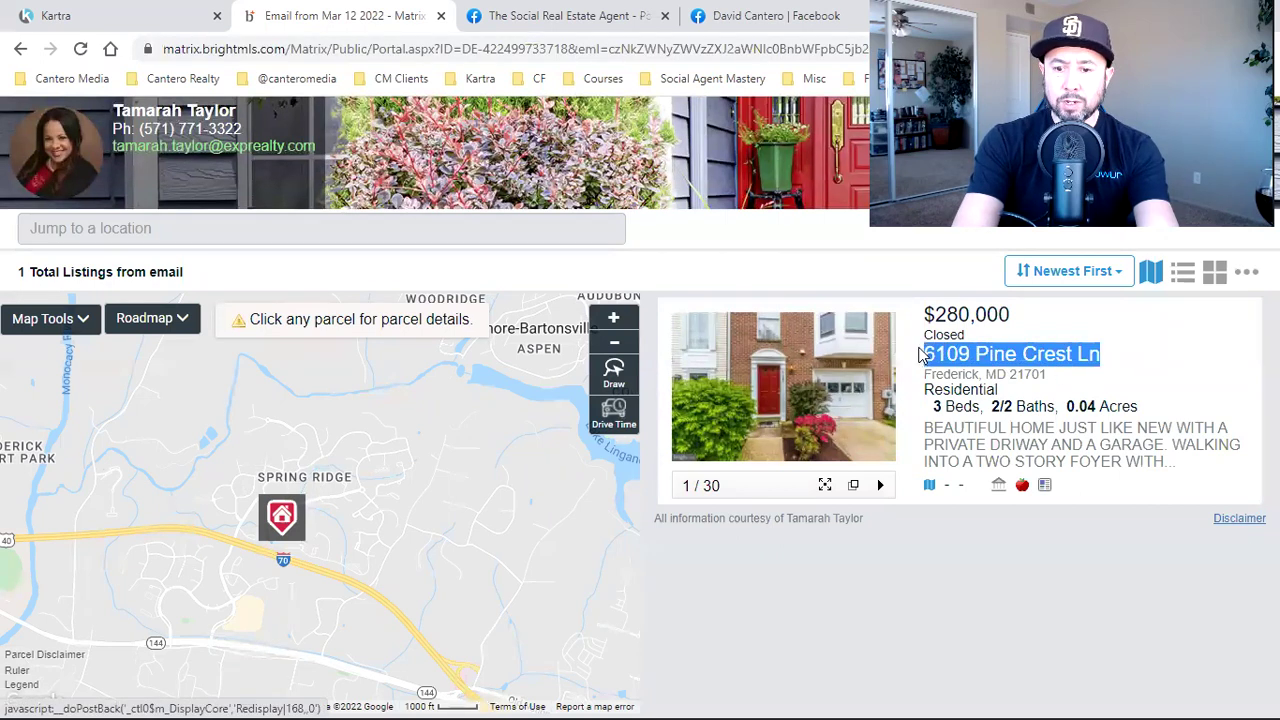
right_click(936, 362)
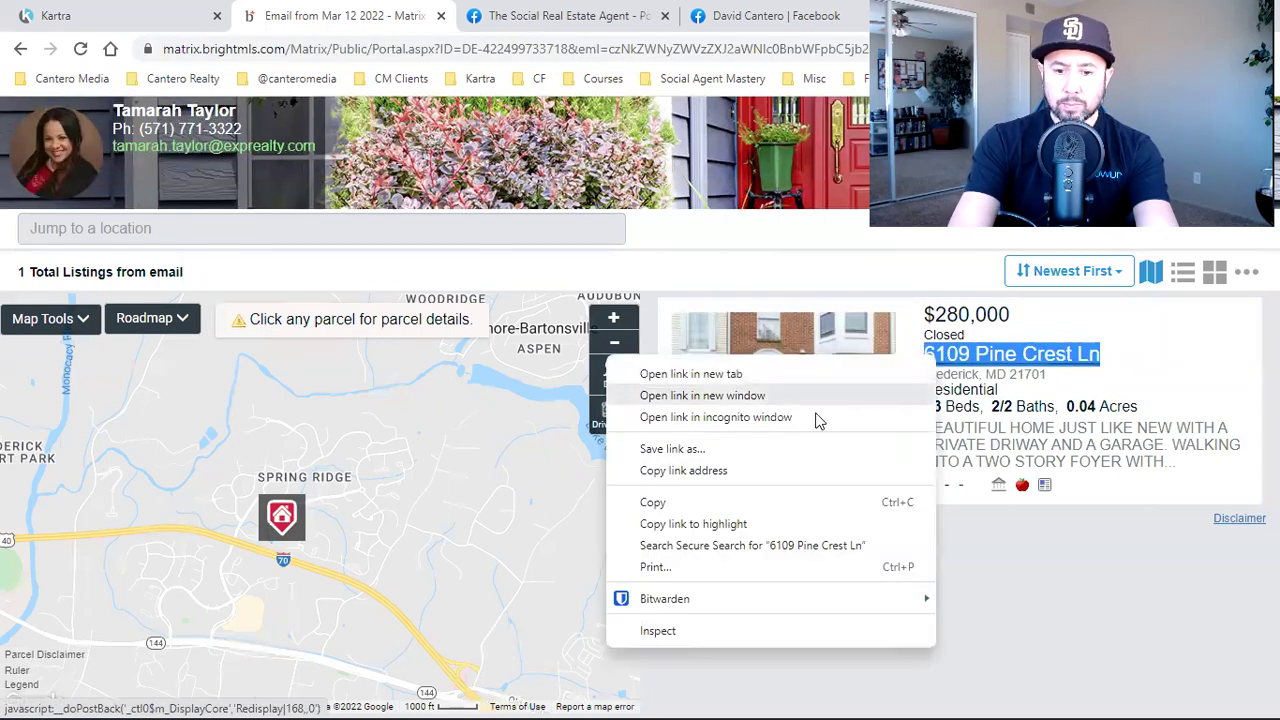
left_click(697, 503)
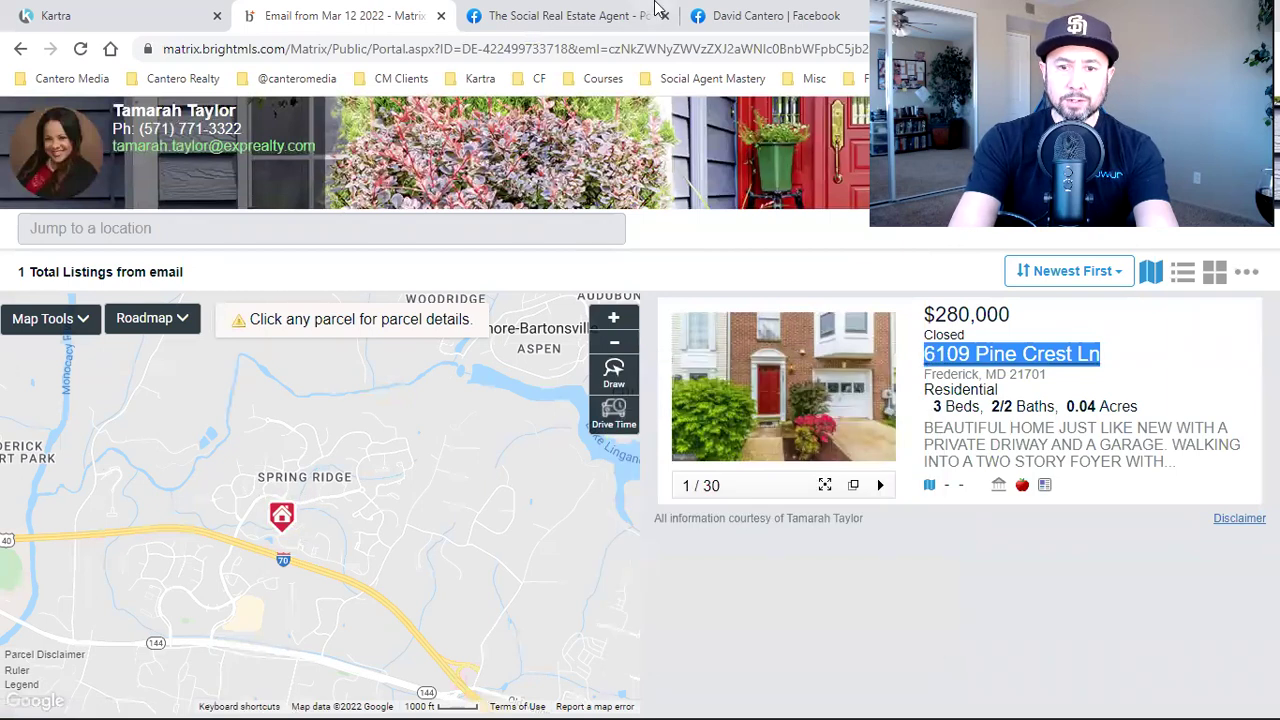
left_click(184, 8)
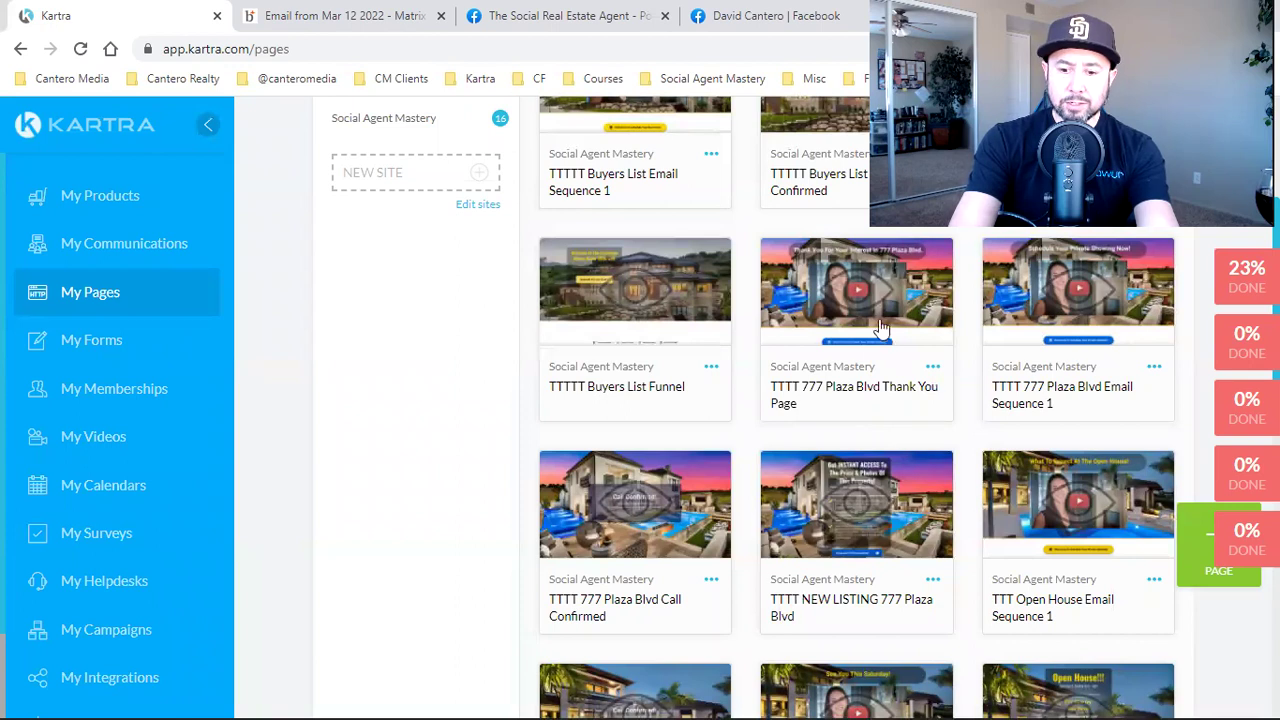
left_click(932, 582)
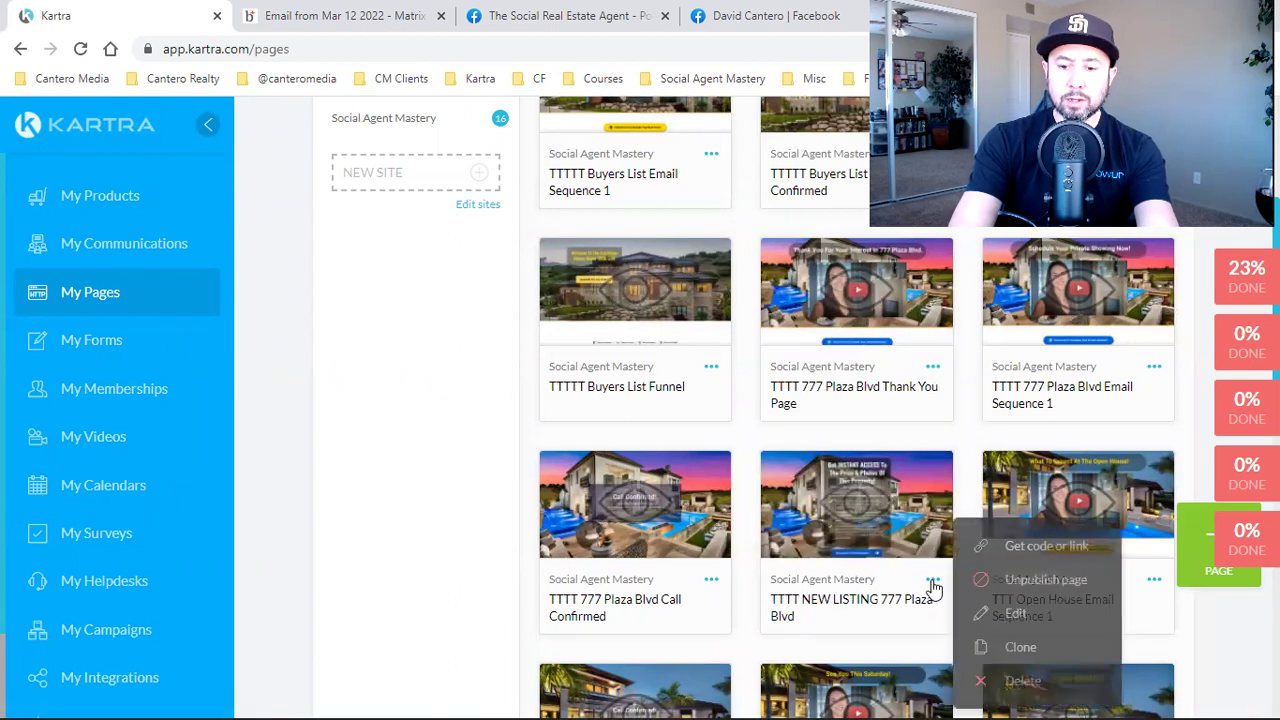
left_click(1018, 647)
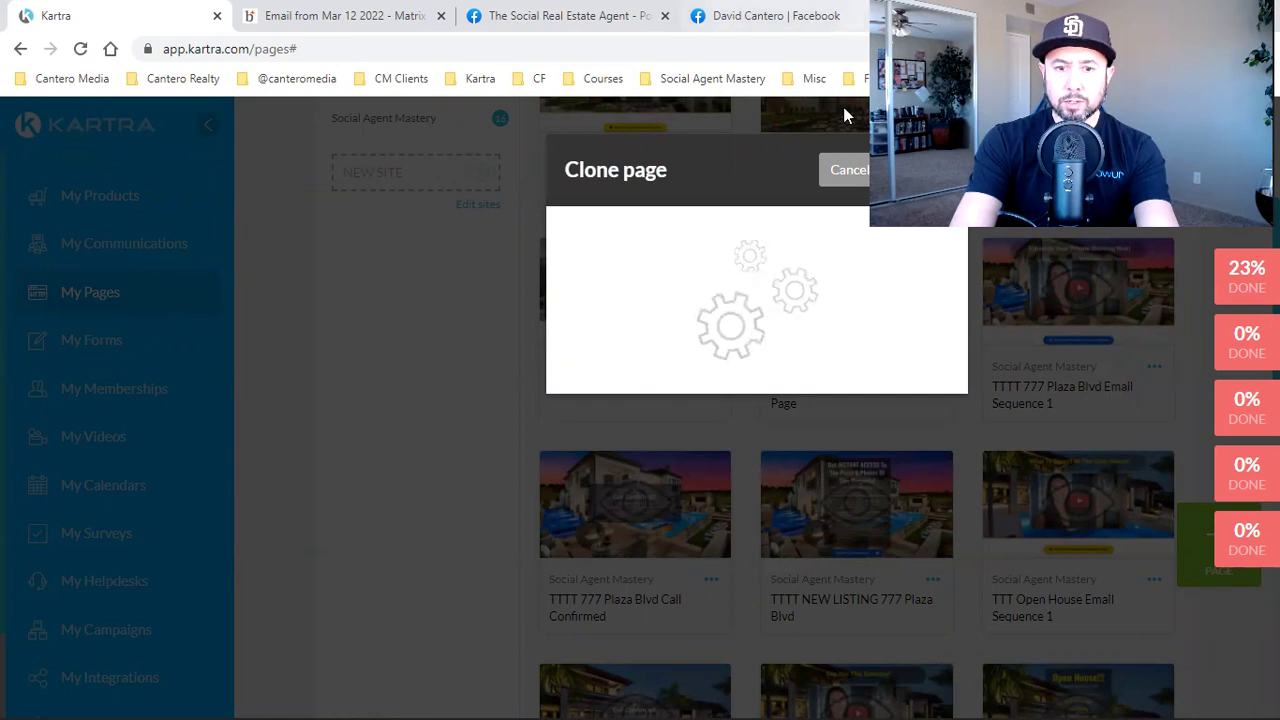
left_click(849, 16)
left_click(594, 26)
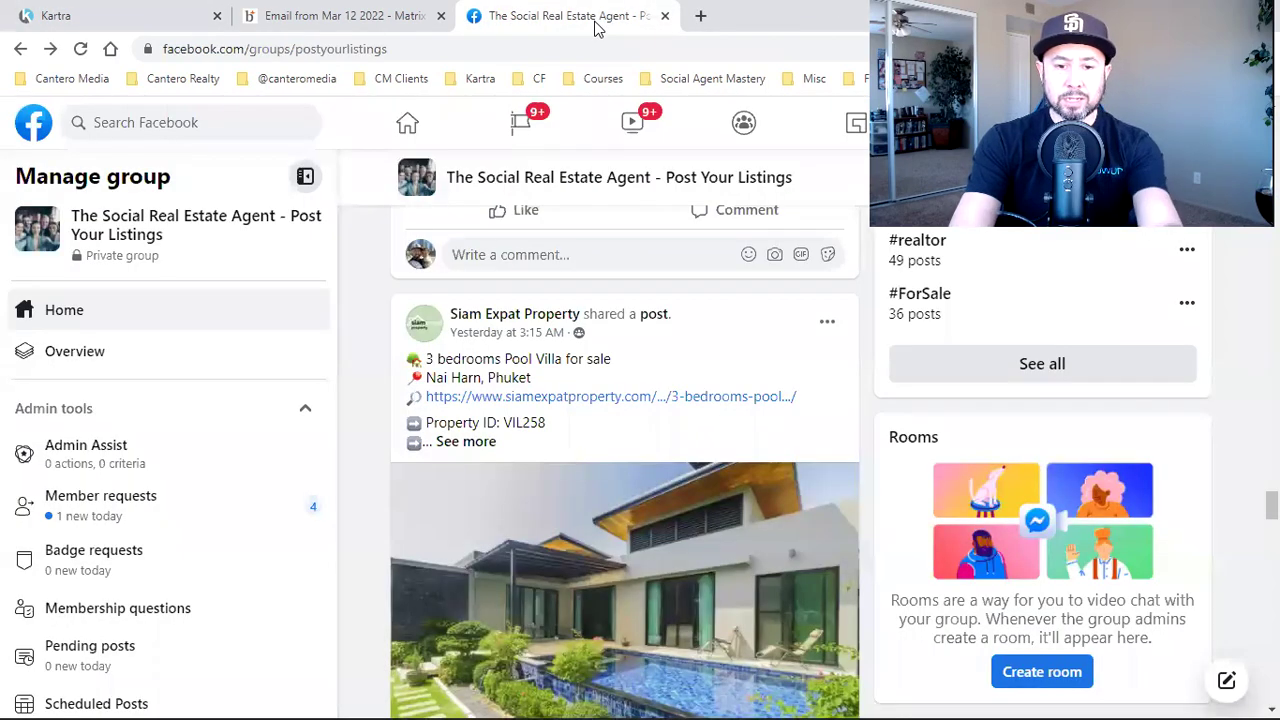
left_click(665, 16)
left_click(183, 14)
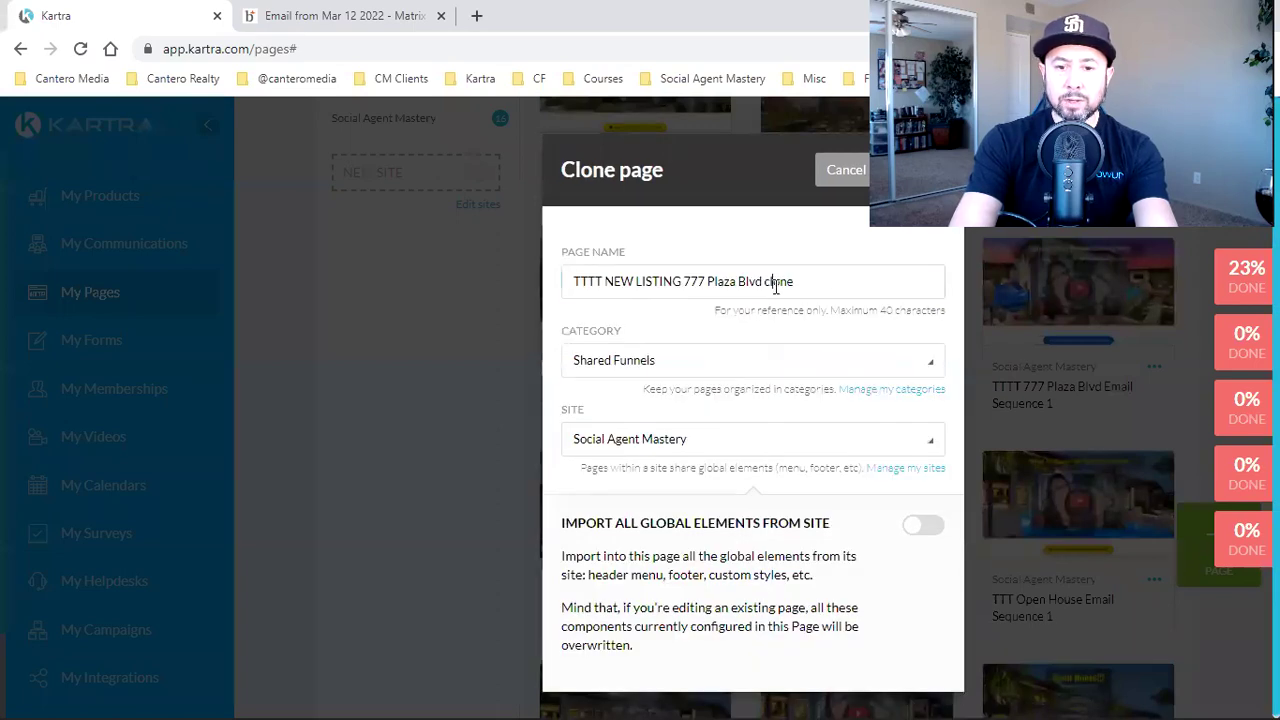
triple_click(776, 285)
key("ctrl+v")
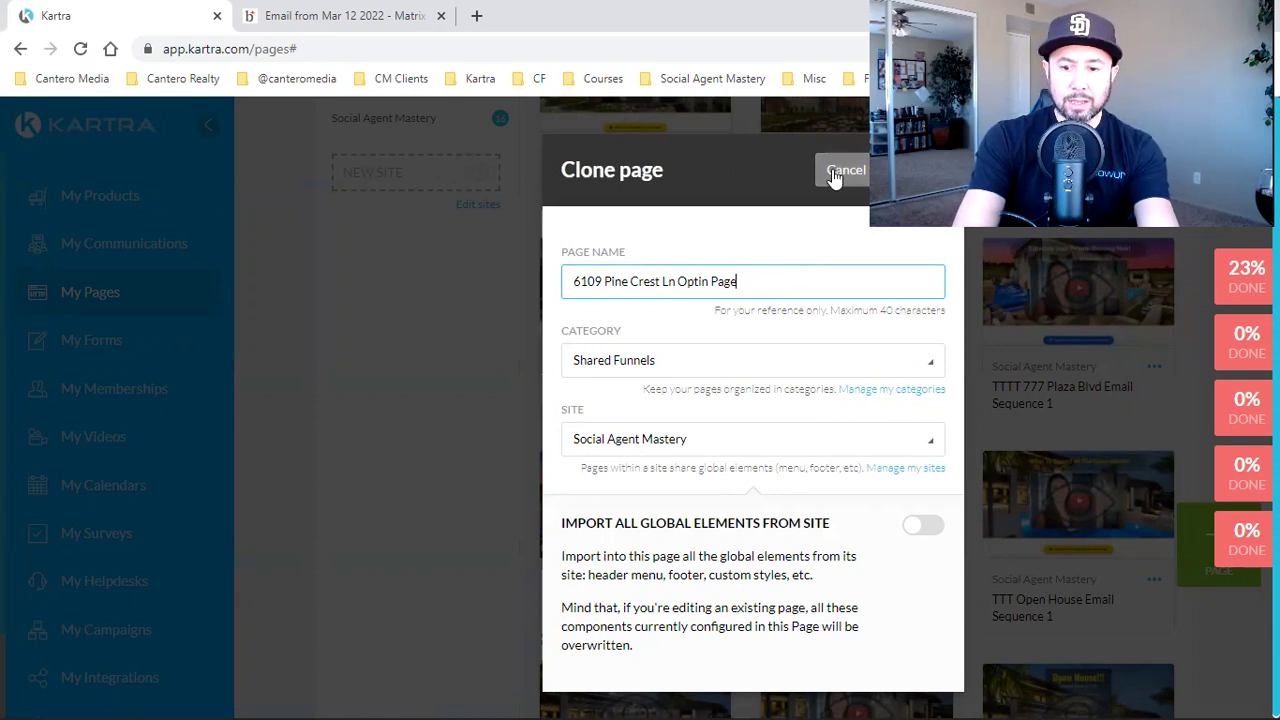
left_click(682, 442)
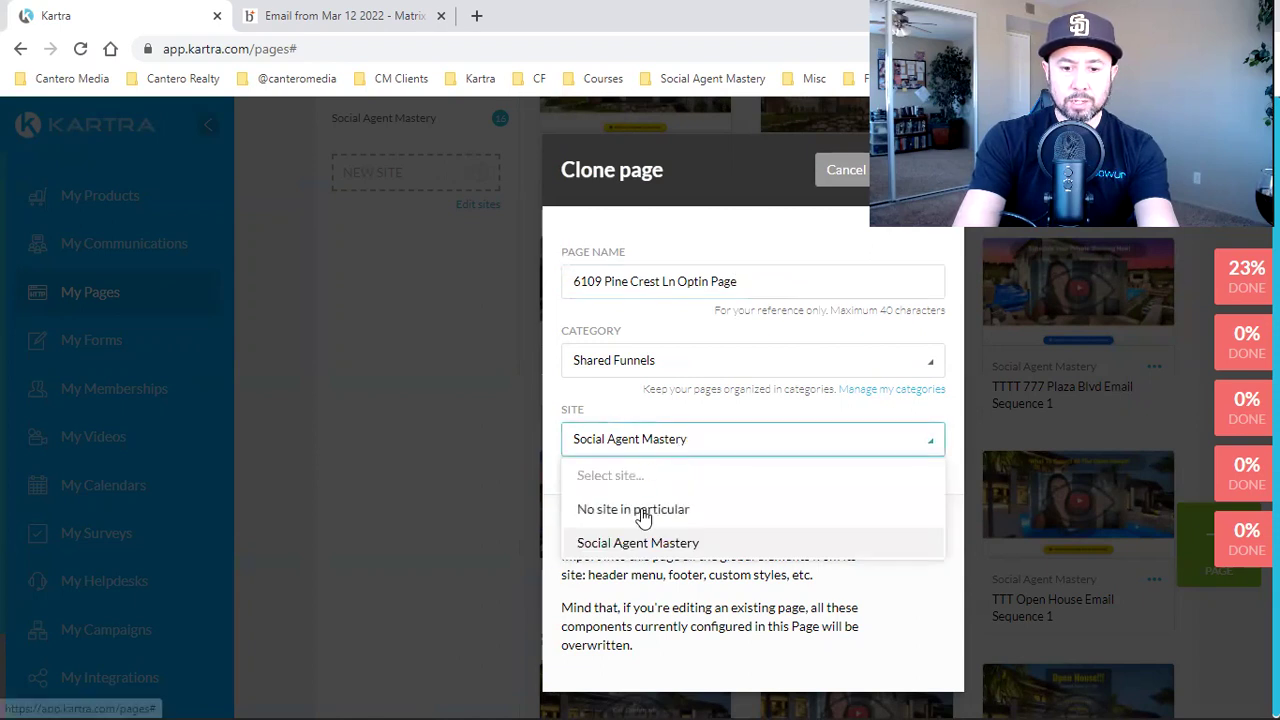
left_click(640, 511)
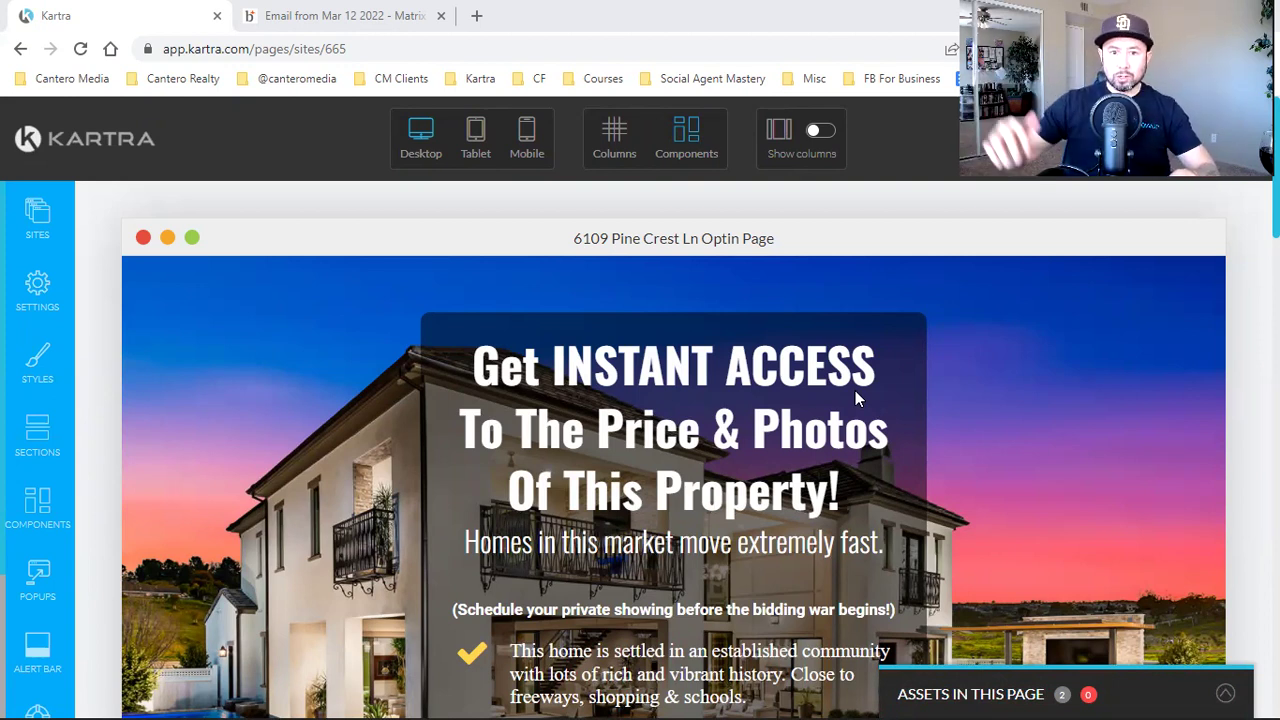
left_click(40, 290)
left_click(206, 288)
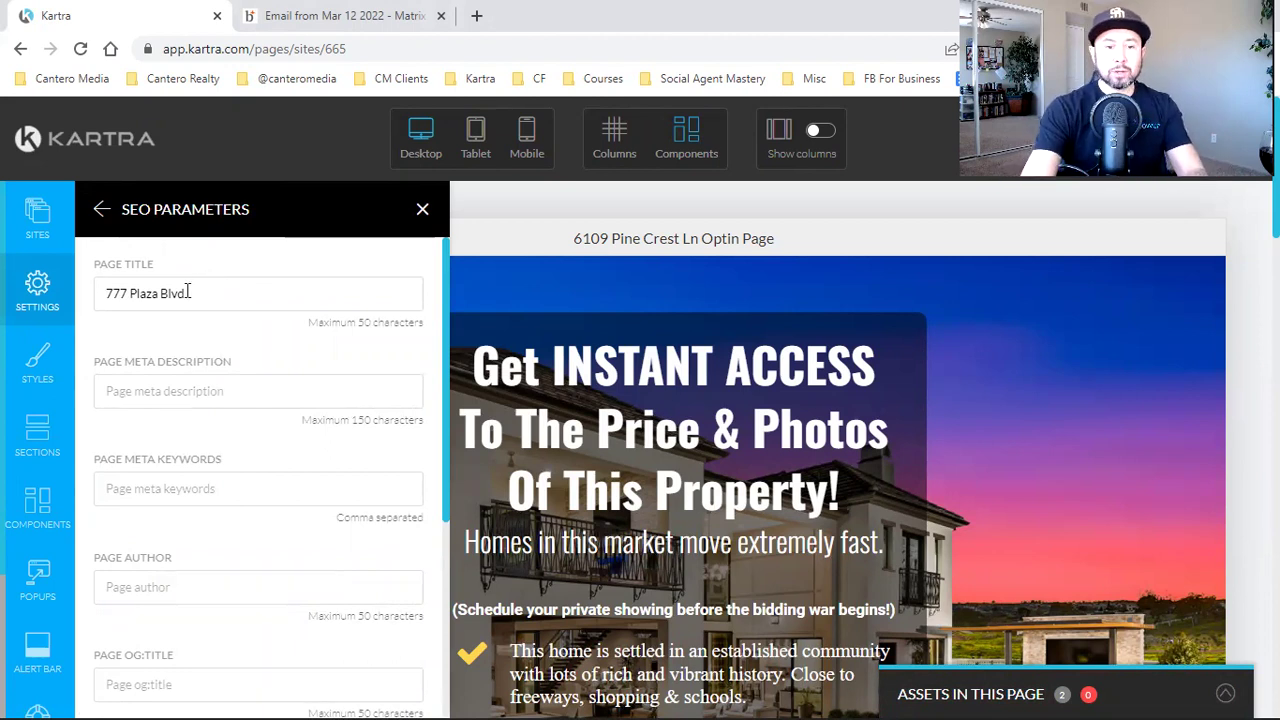
triple_click(187, 292)
key("ctrl+v")
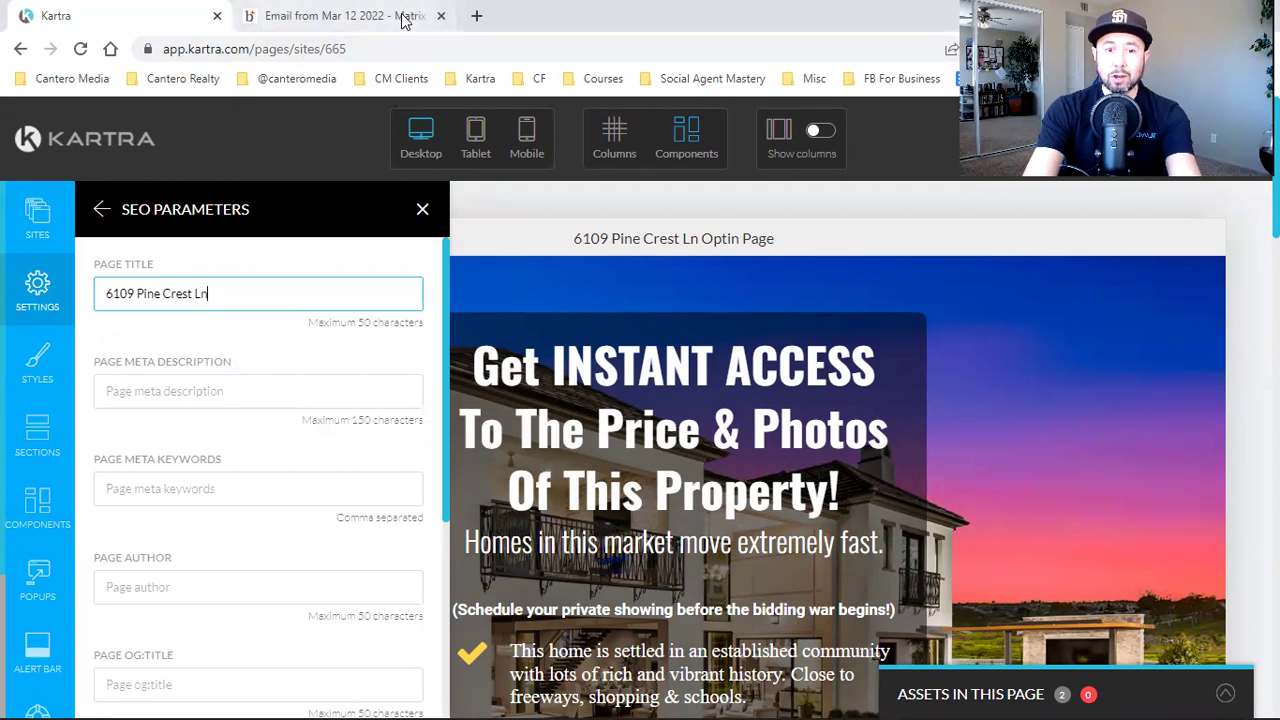
- Open the Image Library for the Page OG:Image sharing image
left_click(336, 26)
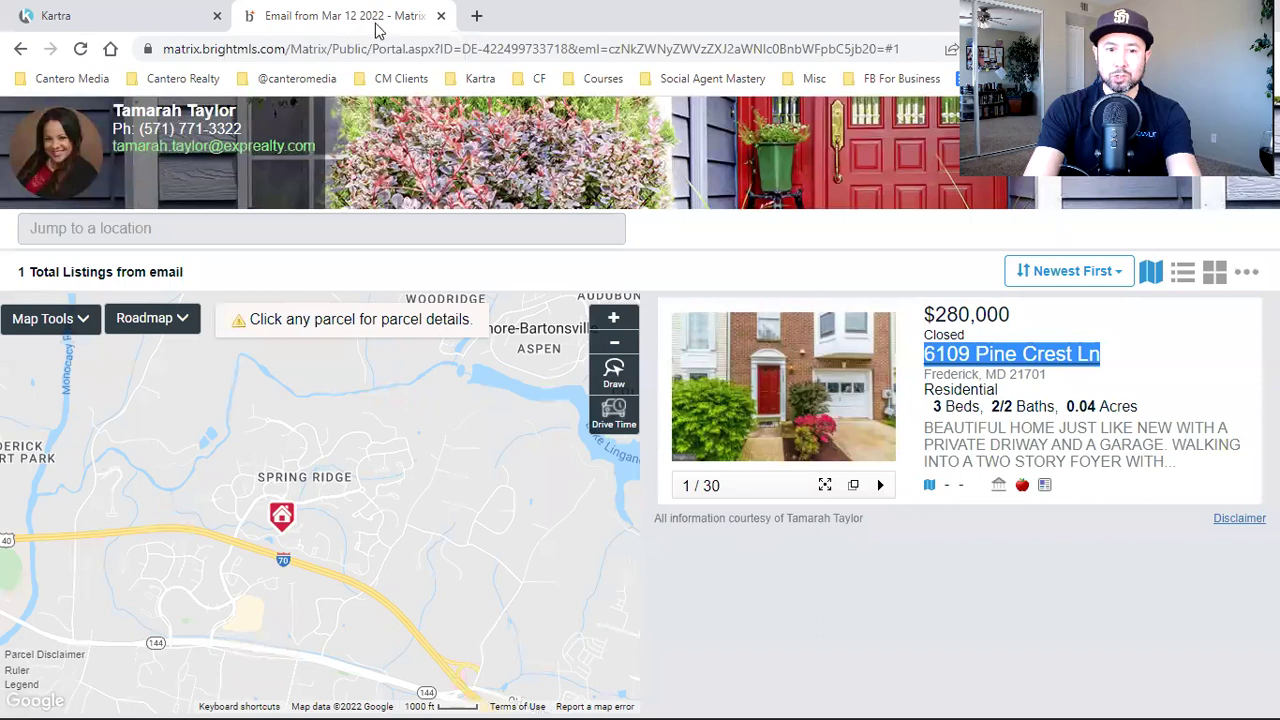
left_click(177, 20)
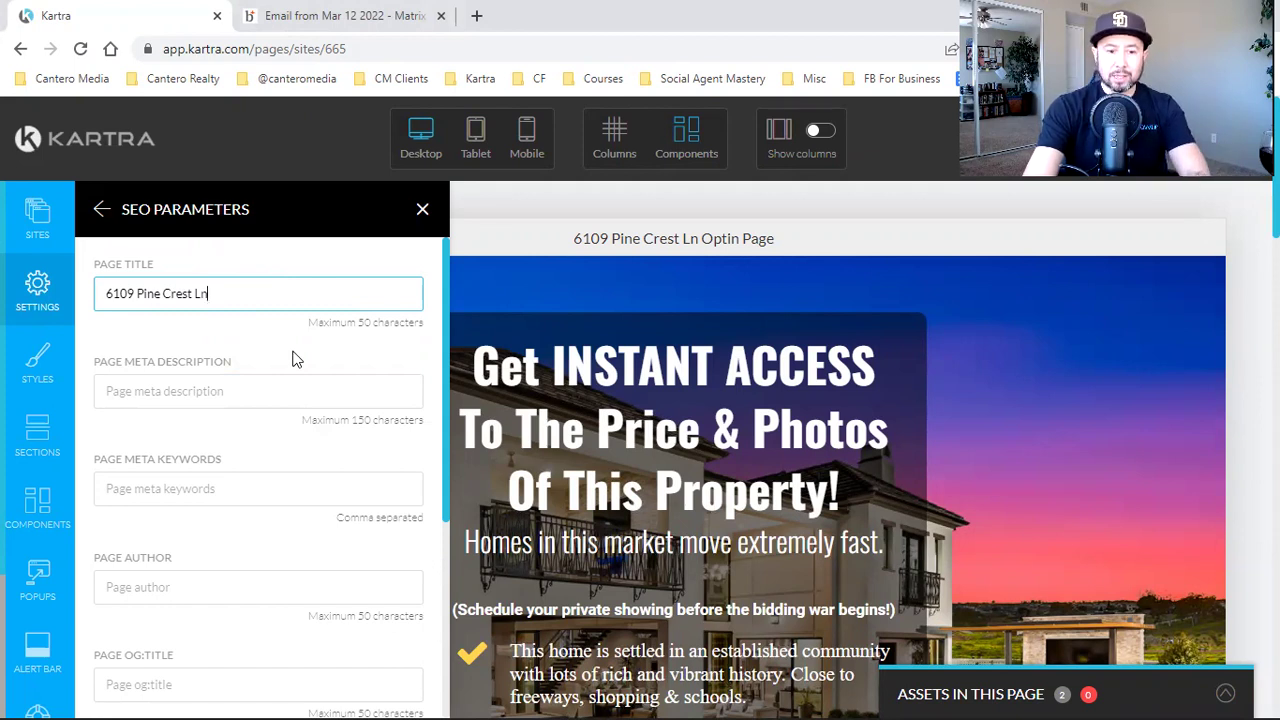
scroll(293, 359, "down", 3)
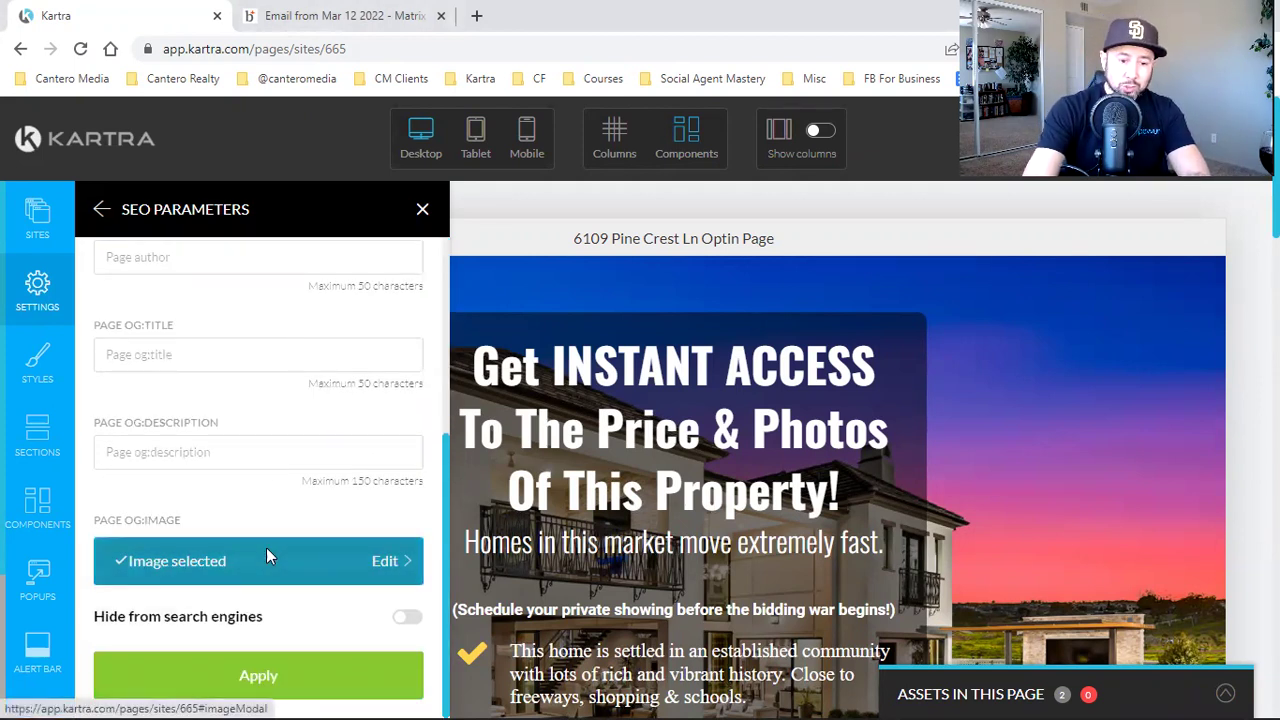
left_click(267, 550)
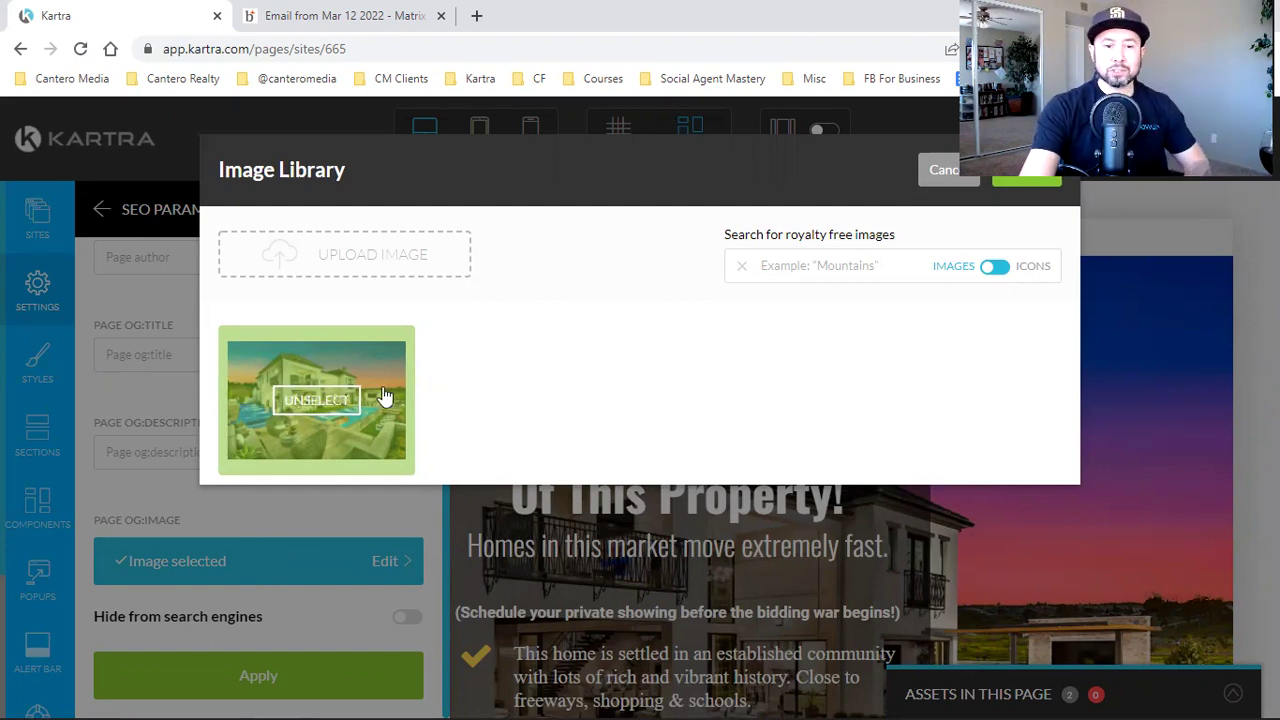
left_click(350, 252)
scroll(84, 163, "up", 1)
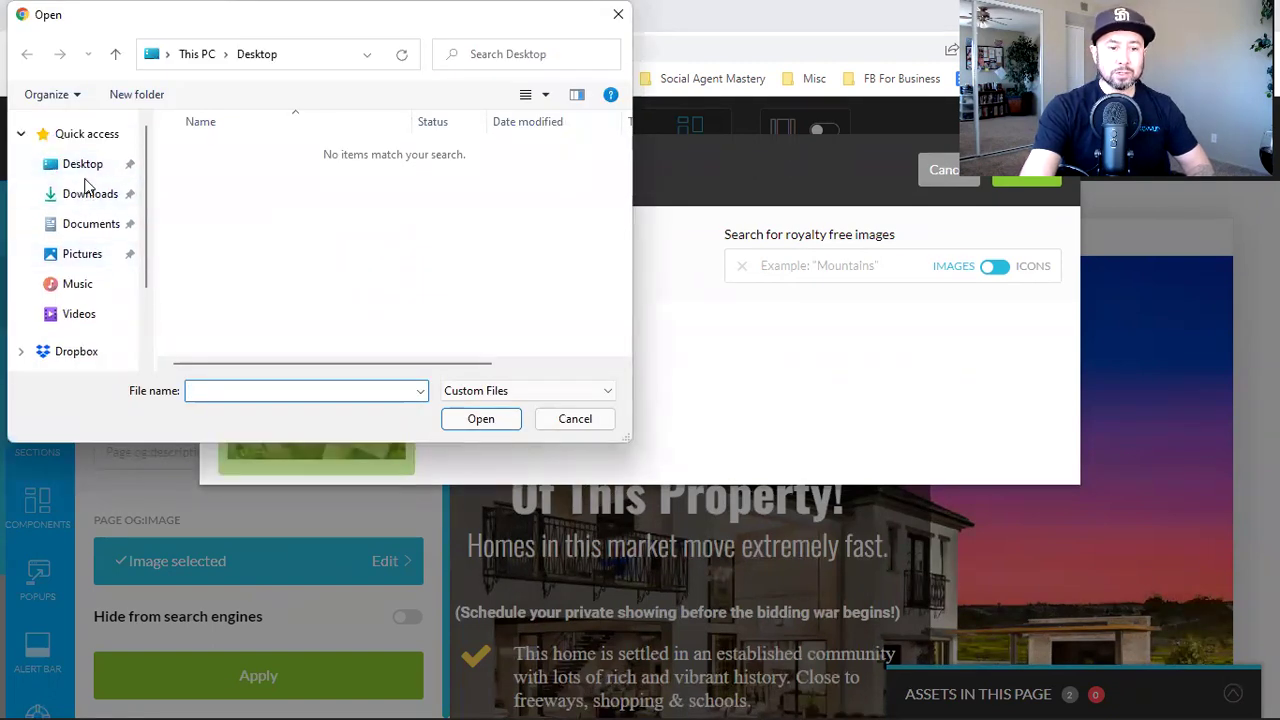
left_click(90, 194)
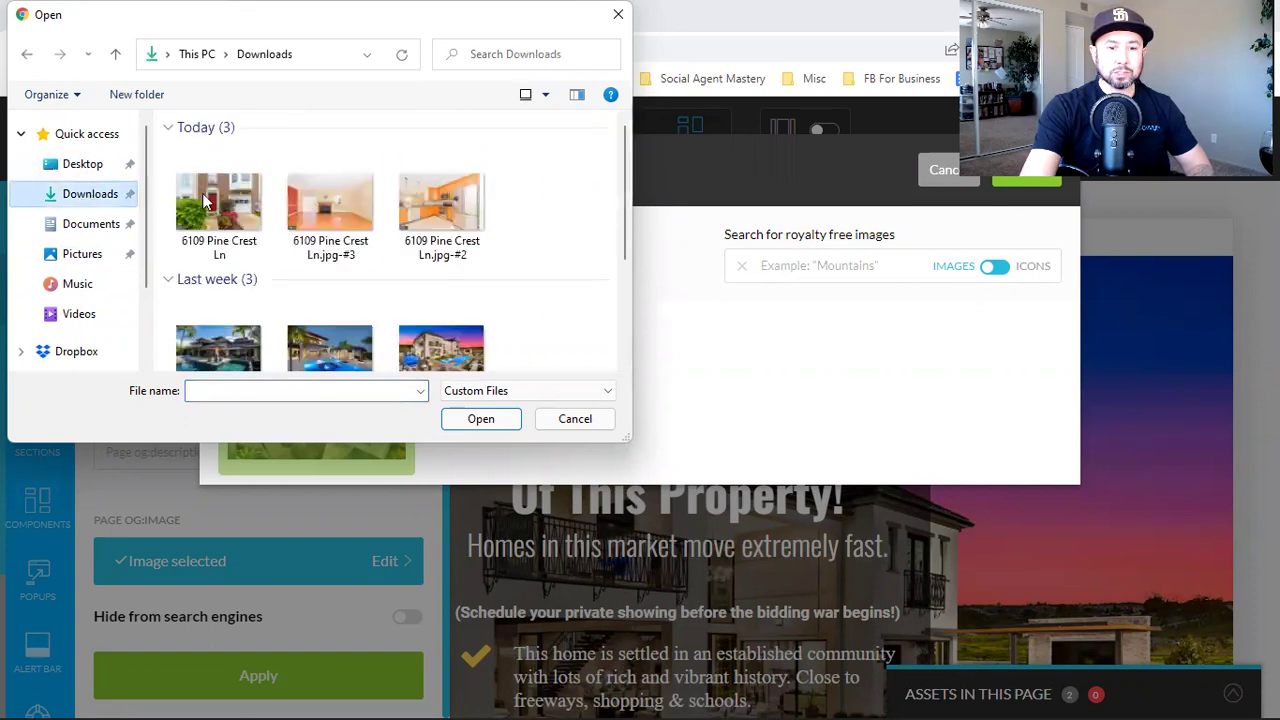
left_click(262, 217)
left_click(474, 419)
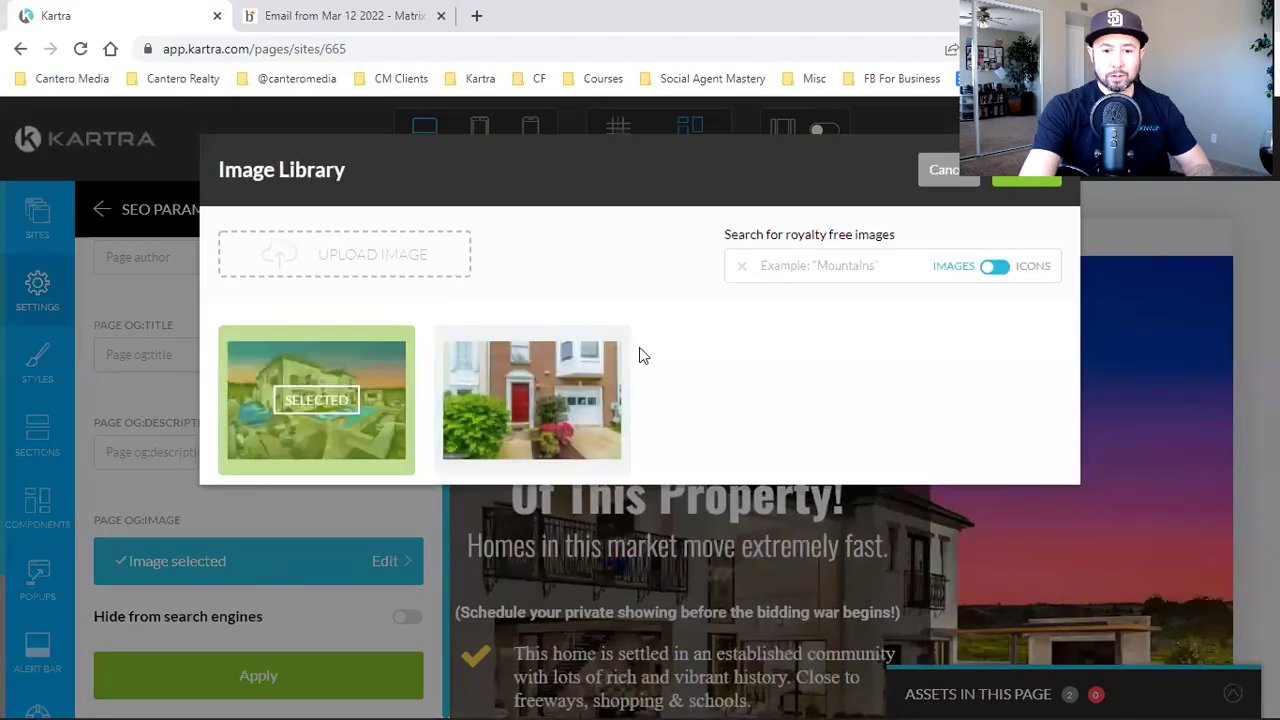
left_click(549, 376)
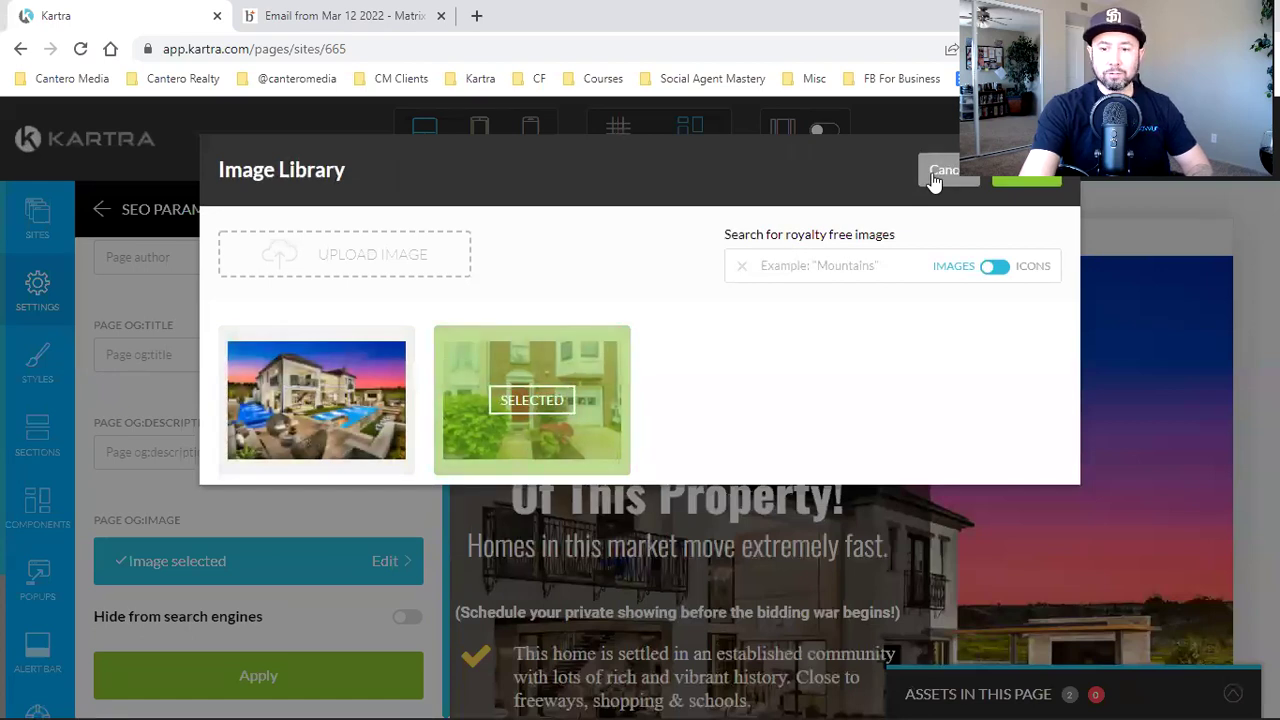
left_click(1025, 183)
scroll(393, 378, "up", 3)
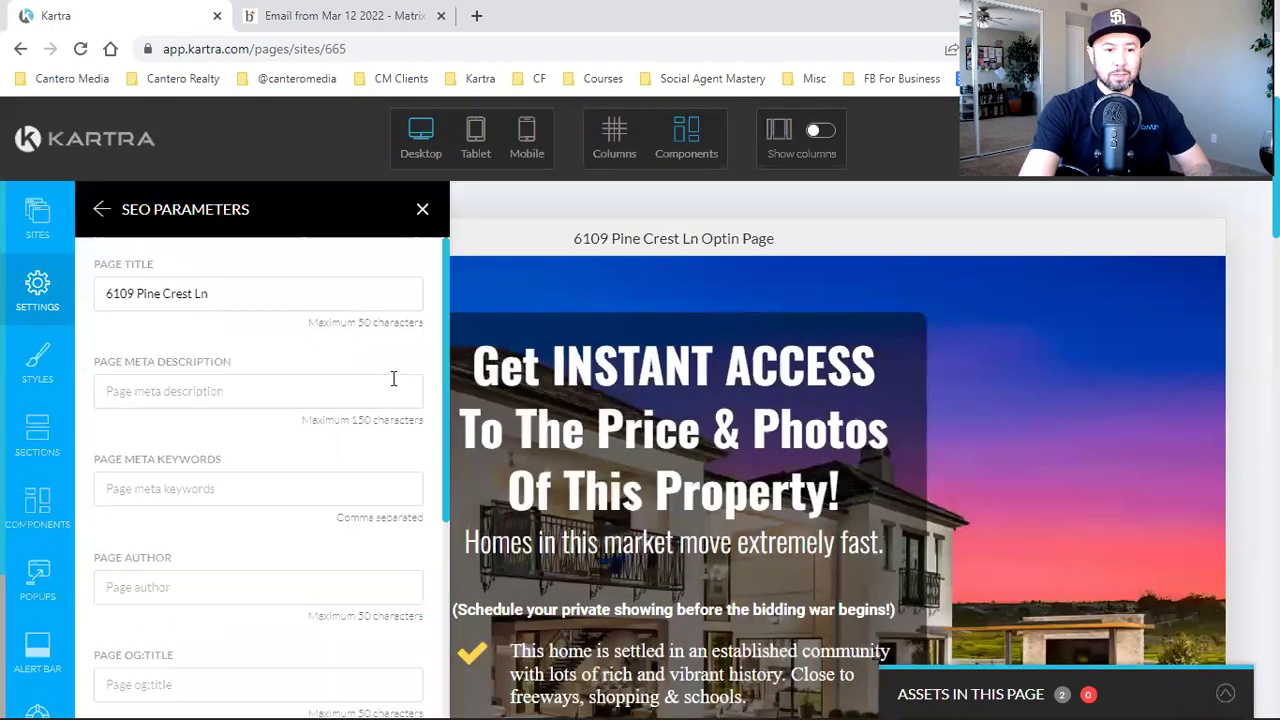
left_click(168, 392)
scroll(320, 473, "down", 3)
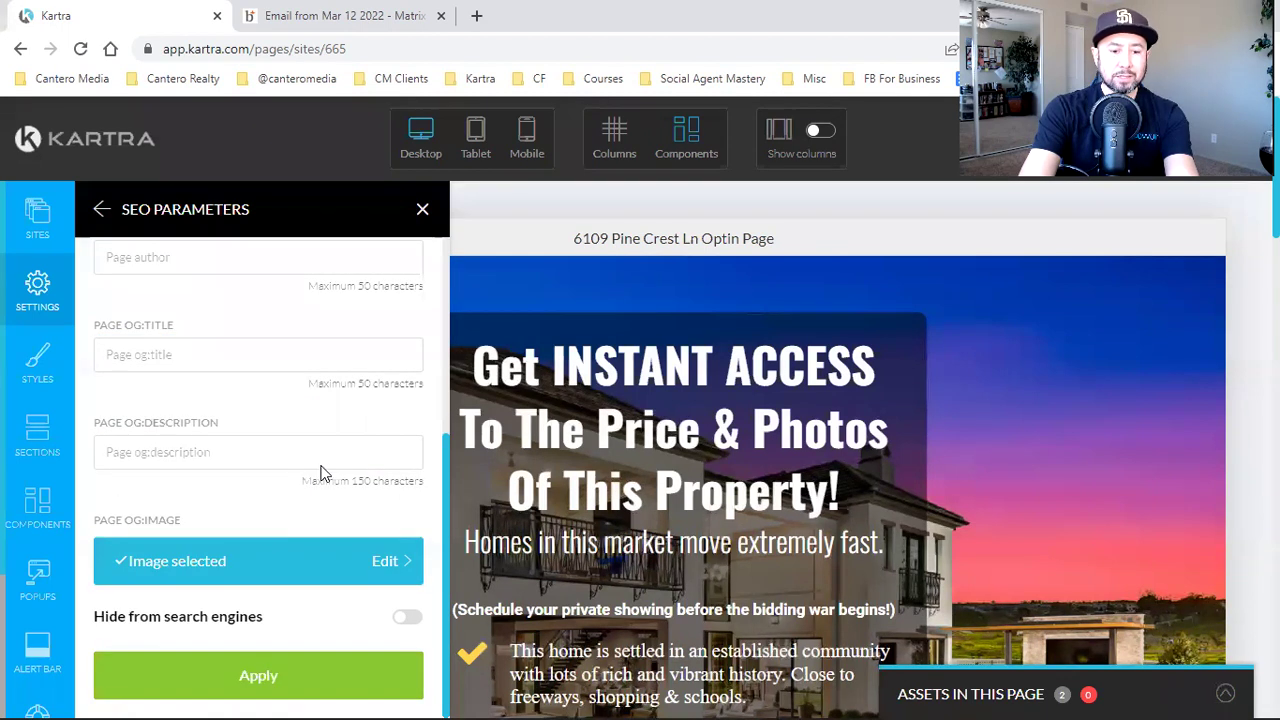
left_click(180, 662)
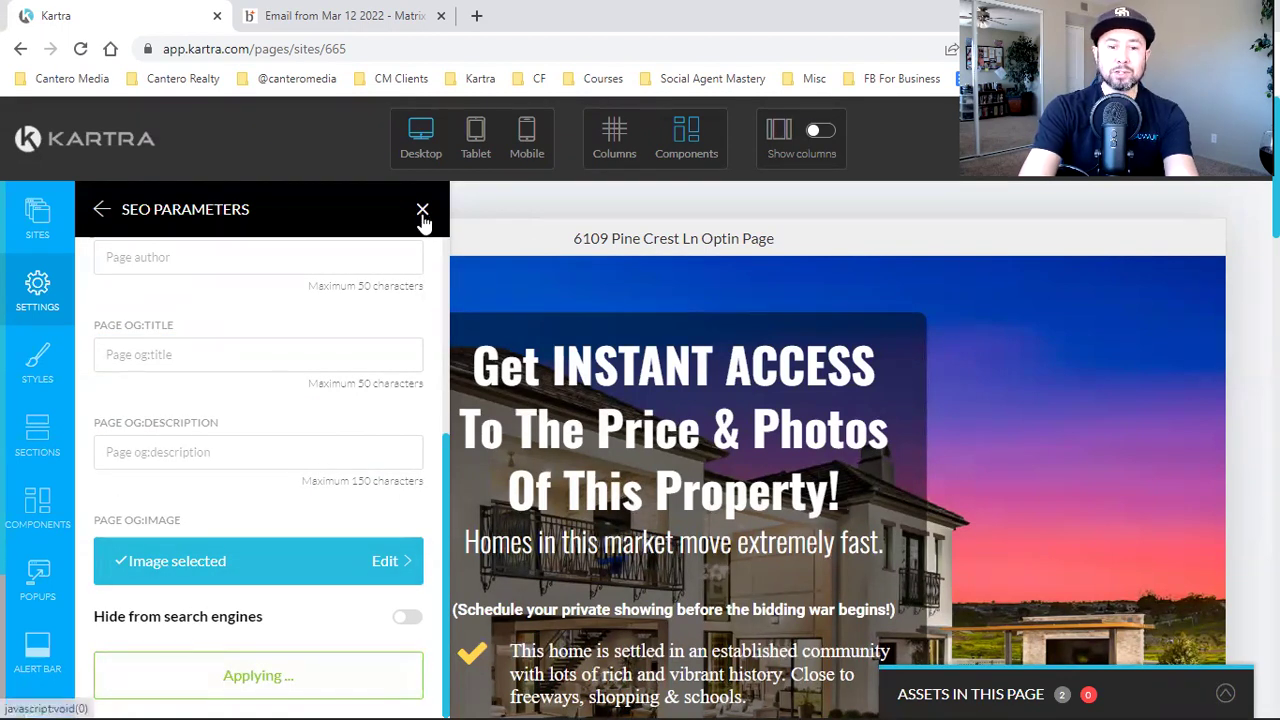
scroll(343, 337, "up", 3)
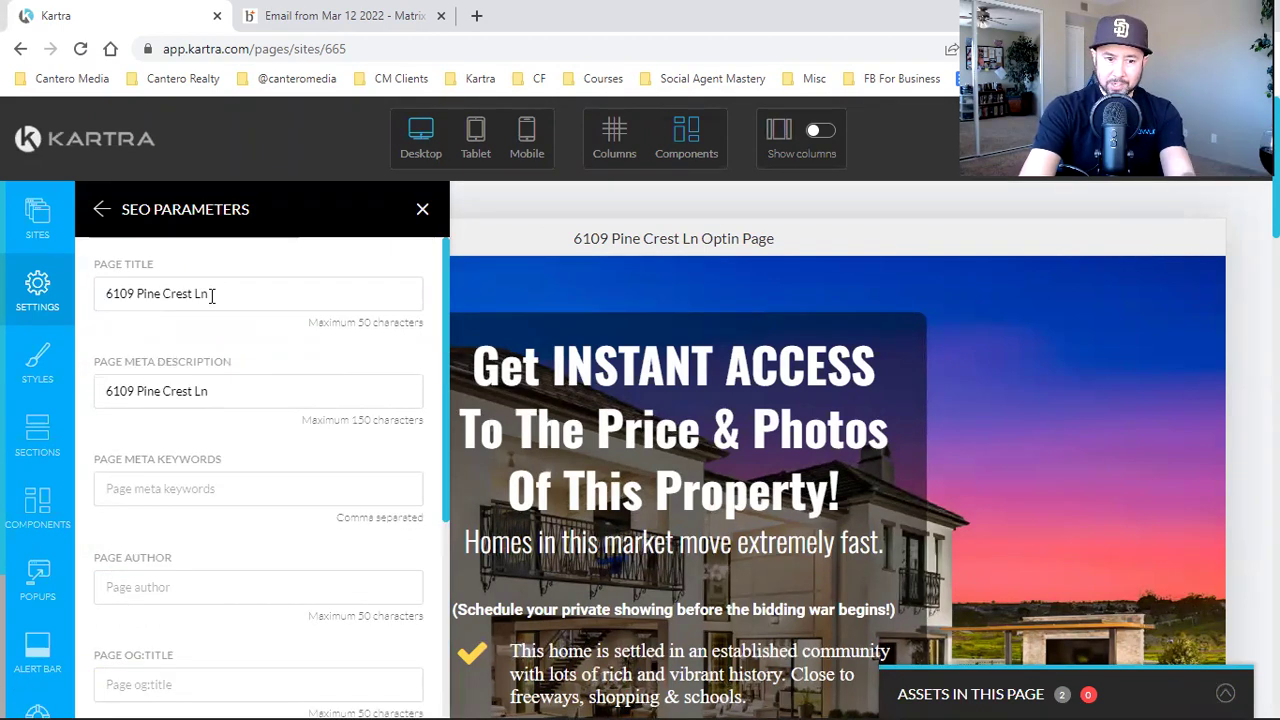
- Close the SEO Parameters panel and scroll the opt-in page from hero to footer links and back
left_click(423, 213)
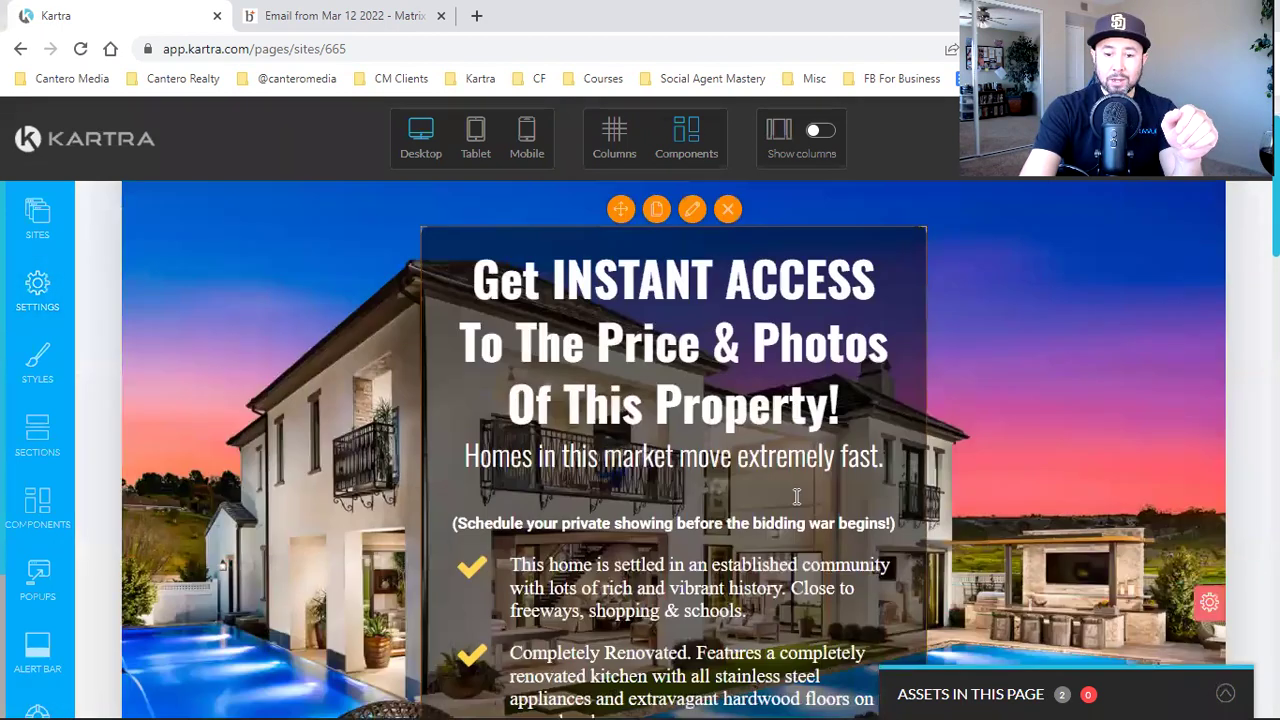
scroll(795, 497, "down", 2)
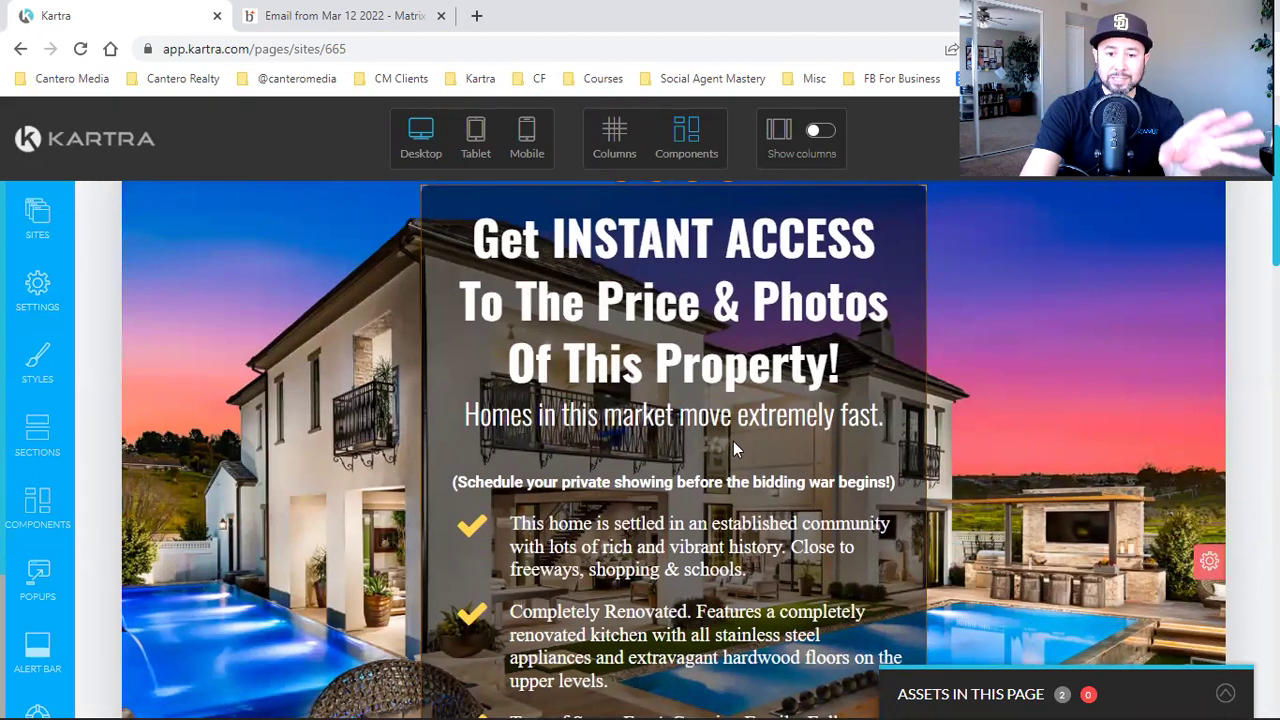
scroll(734, 441, "down", 1)
scroll(600, 450, "down", 1)
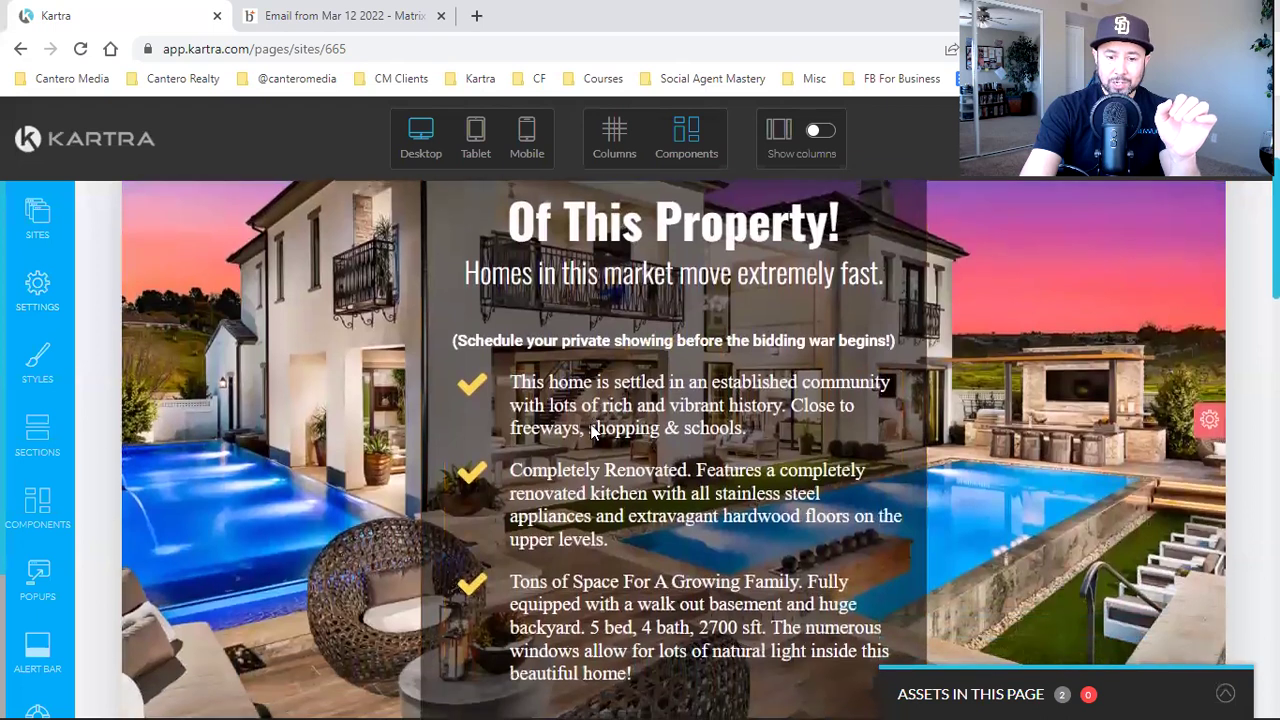
scroll(652, 508, "down", 1)
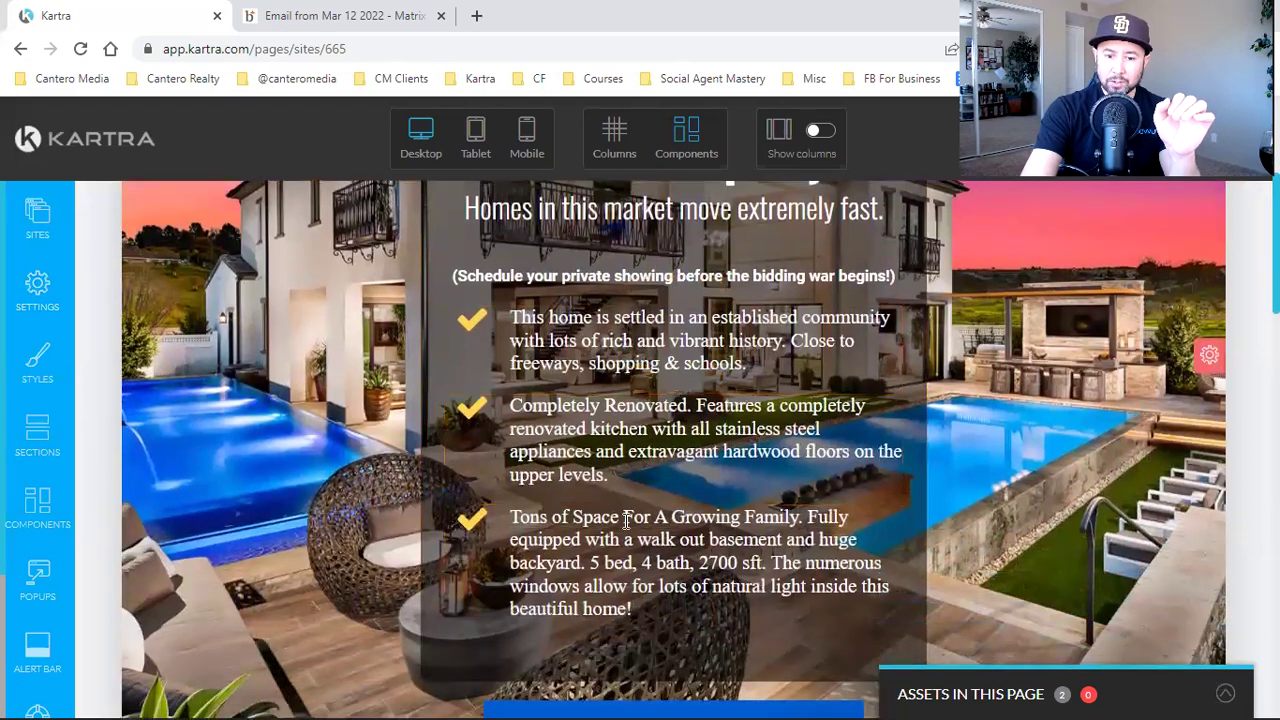
scroll(650, 482, "down", 3)
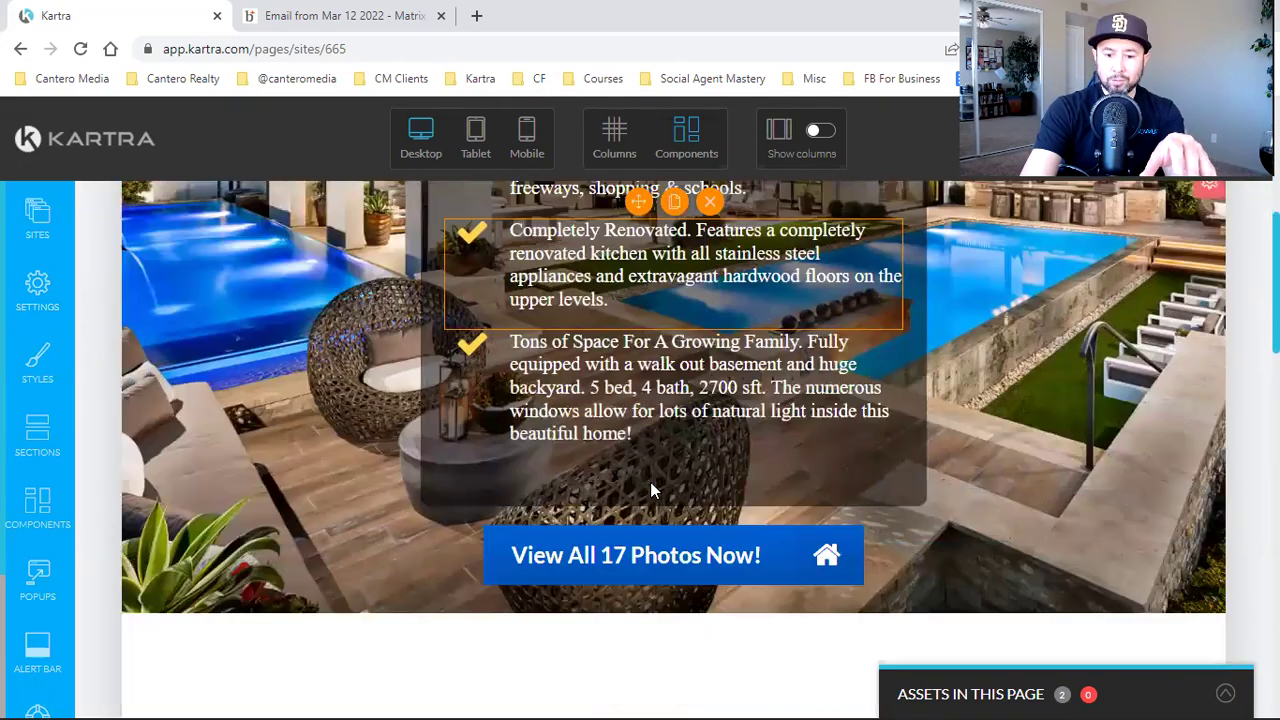
scroll(750, 530, "down", 2)
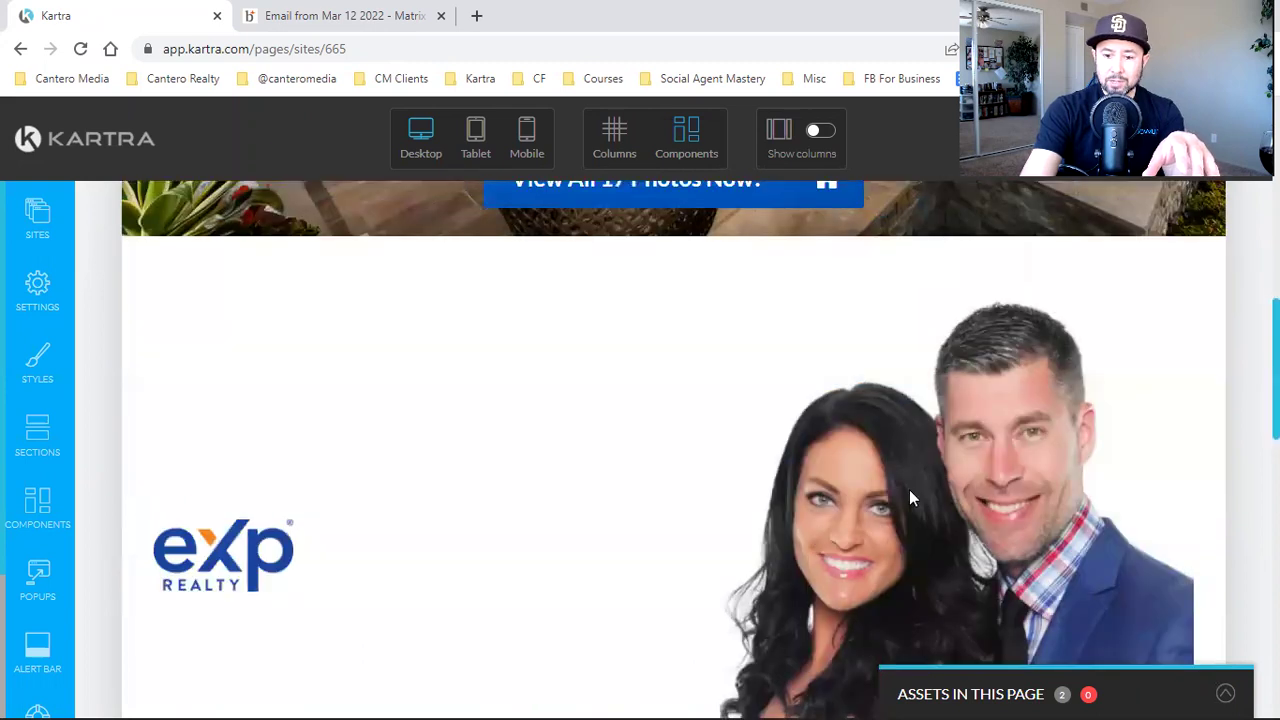
scroll(909, 497, "down", 2)
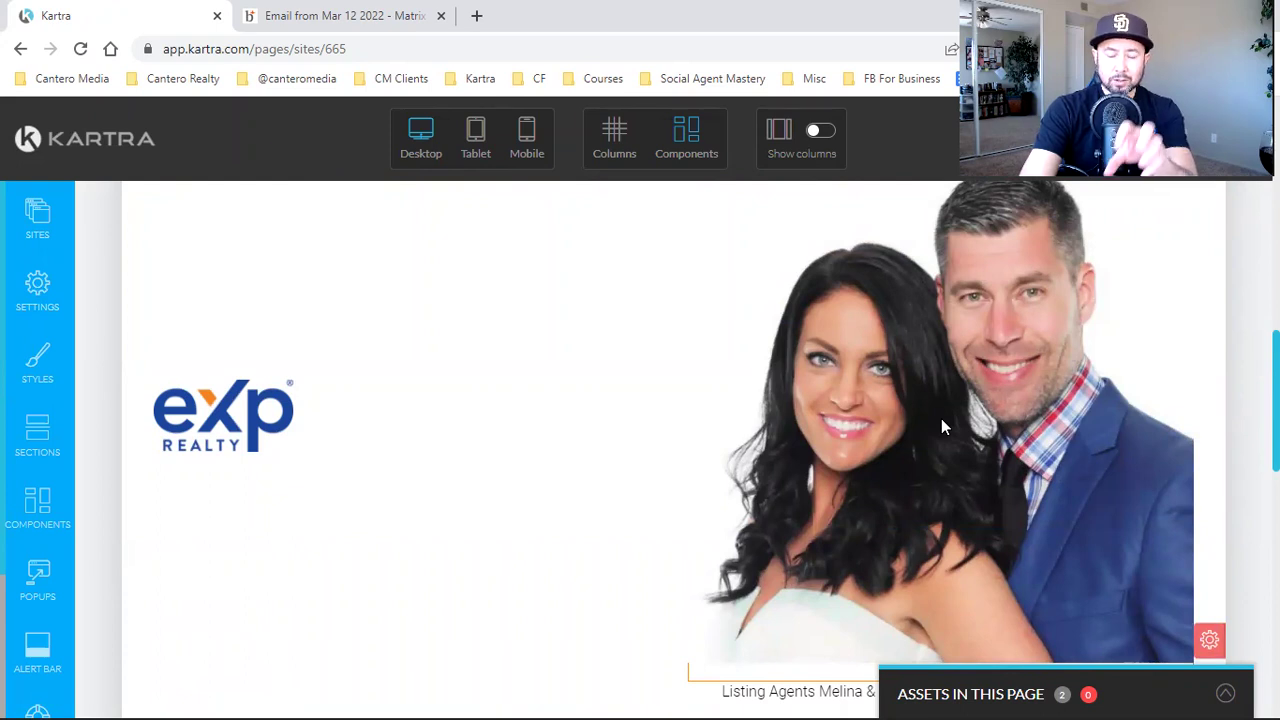
scroll(941, 418, "down", 2)
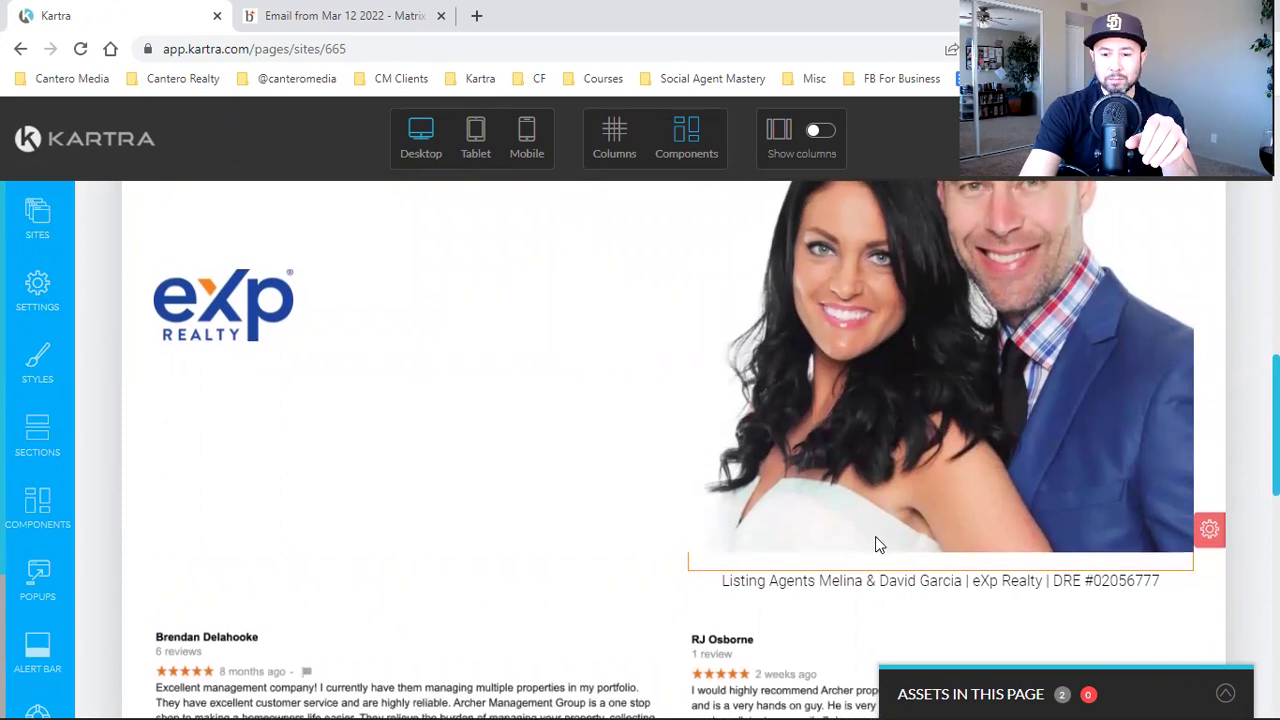
mouse_move(887, 582)
mouse_move(944, 588)
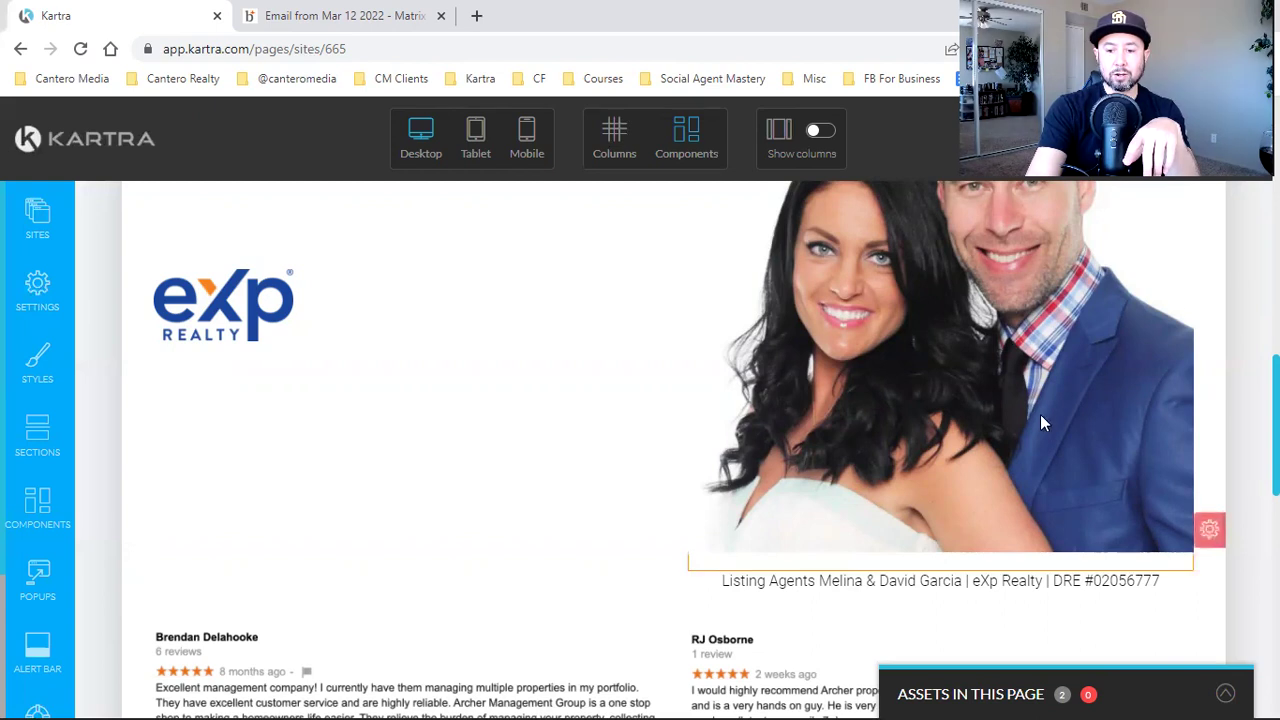
mouse_move(848, 581)
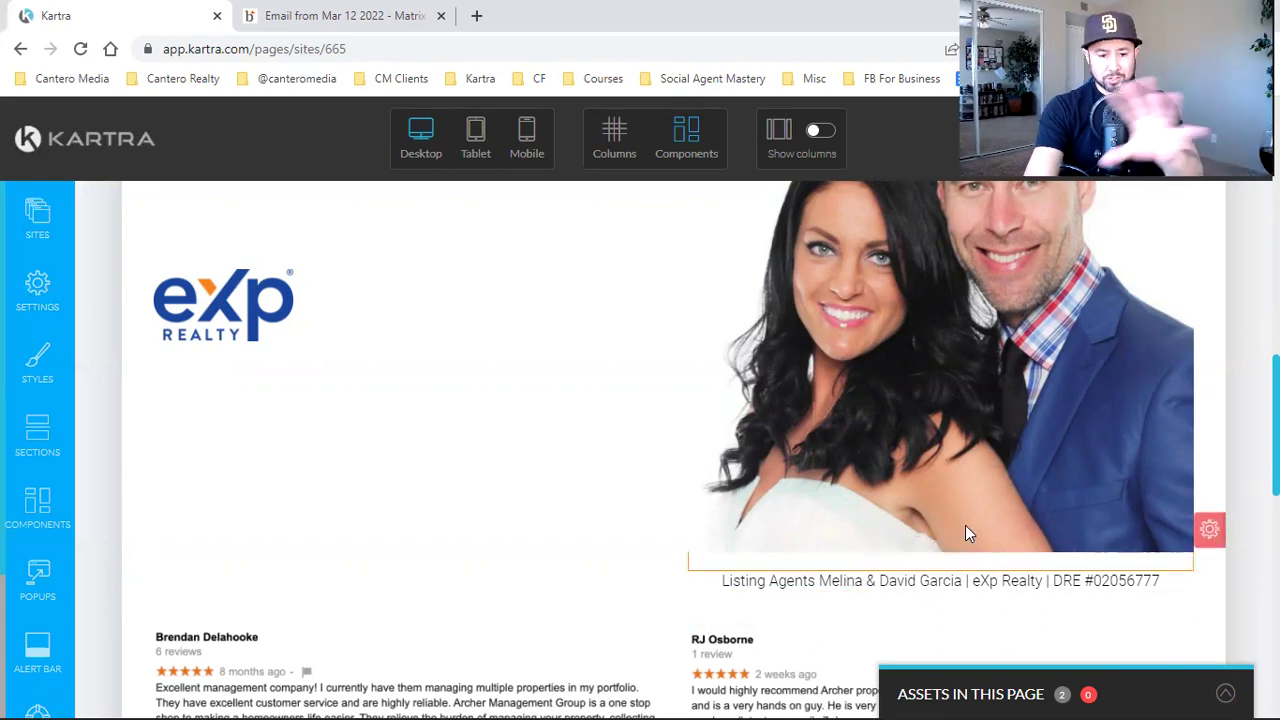
scroll(965, 525, "down", 3)
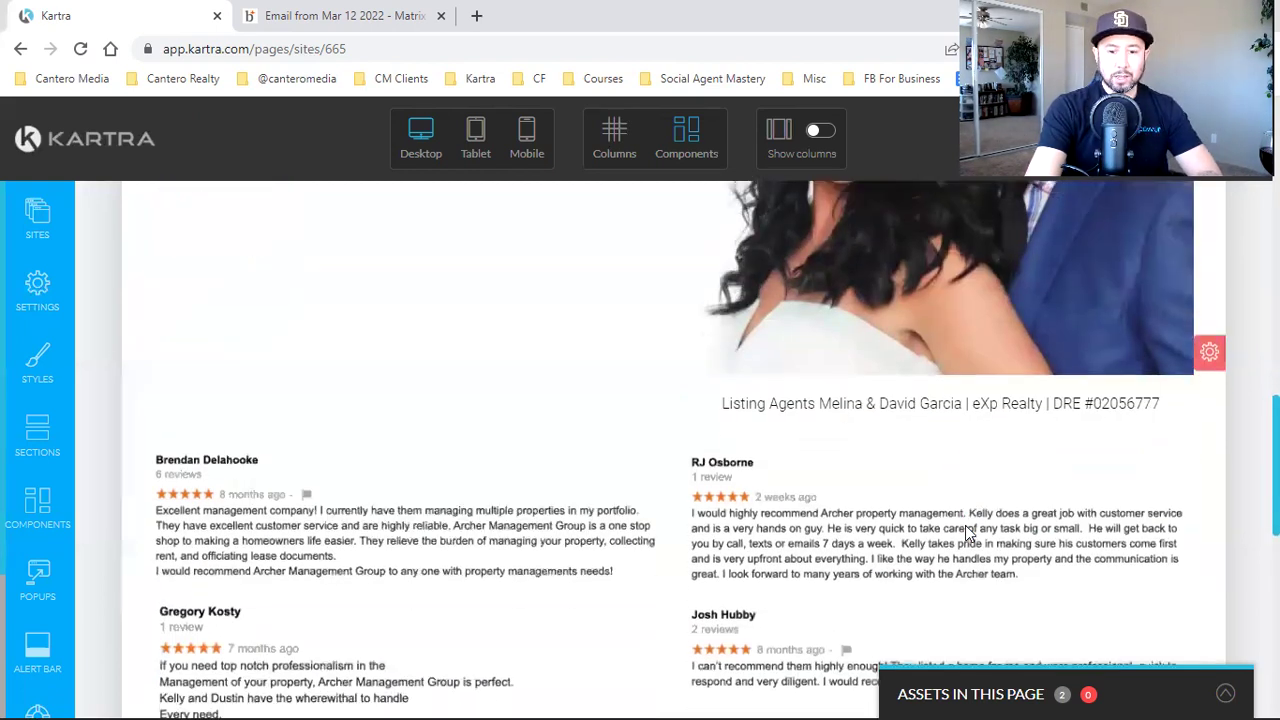
scroll(967, 557, "down", 4)
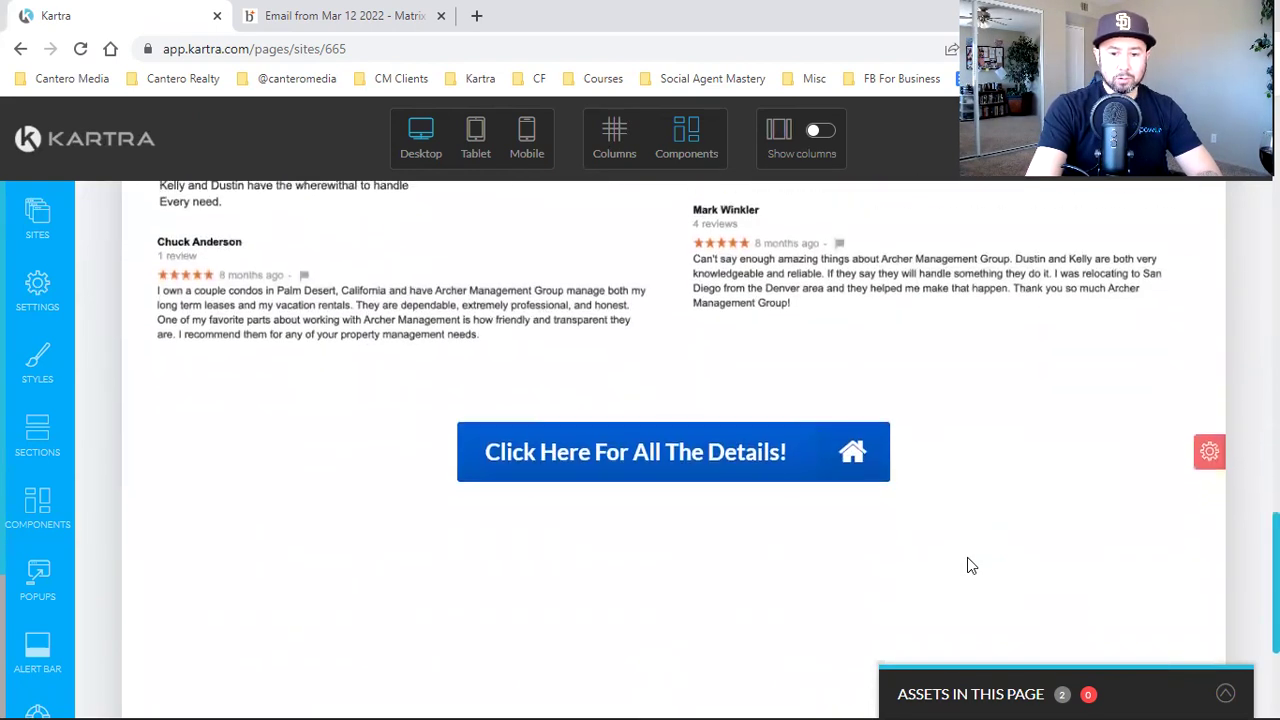
scroll(1000, 555, "down", 3)
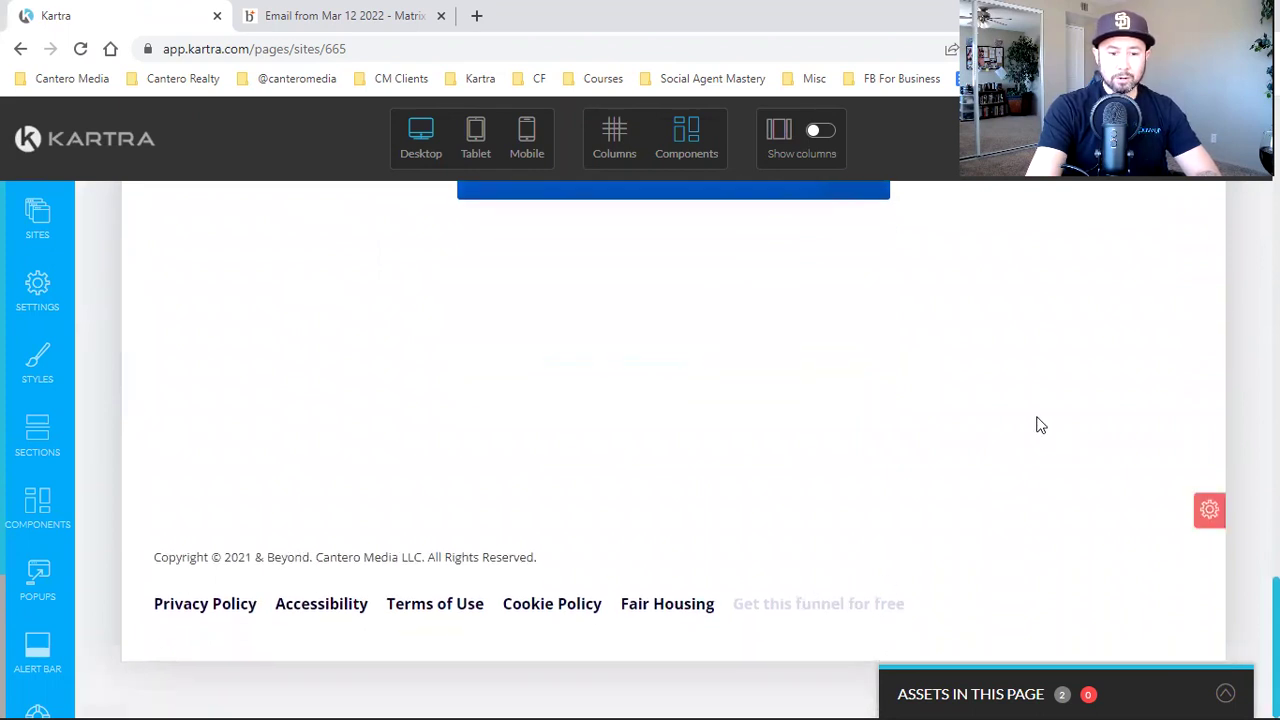
scroll(1038, 425, "up", 15)
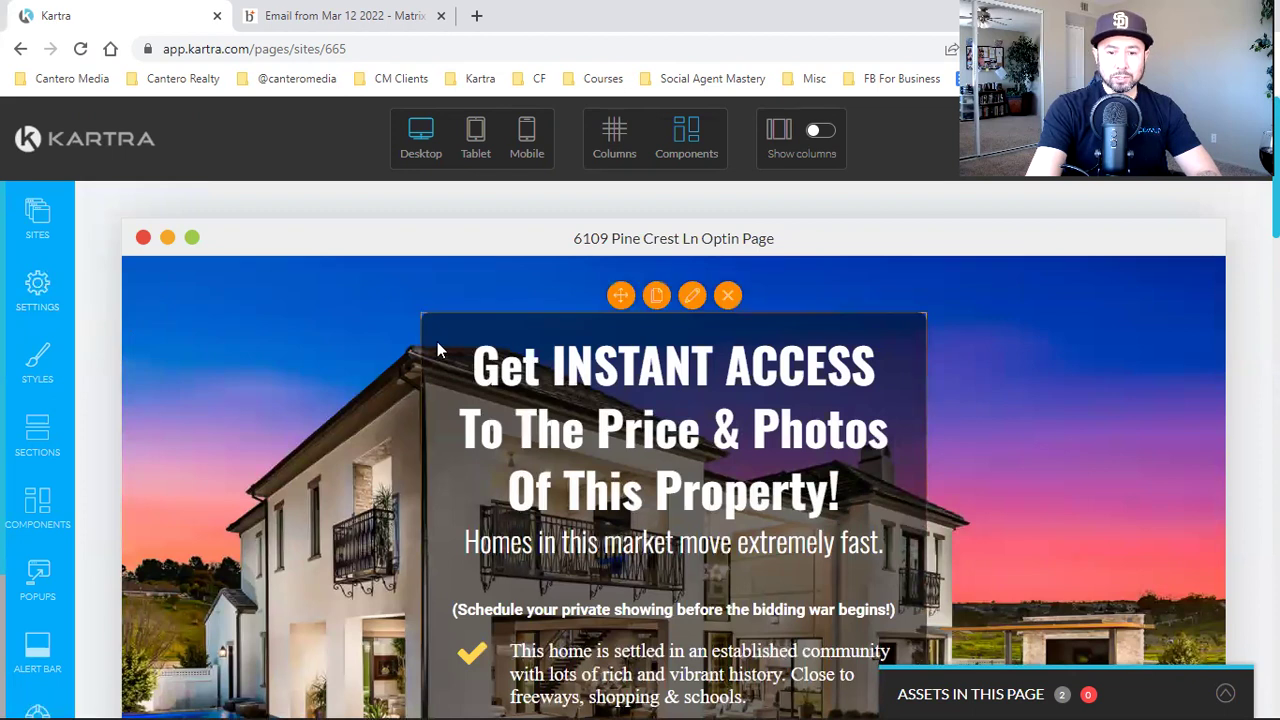
scroll(973, 439, "down", 3)
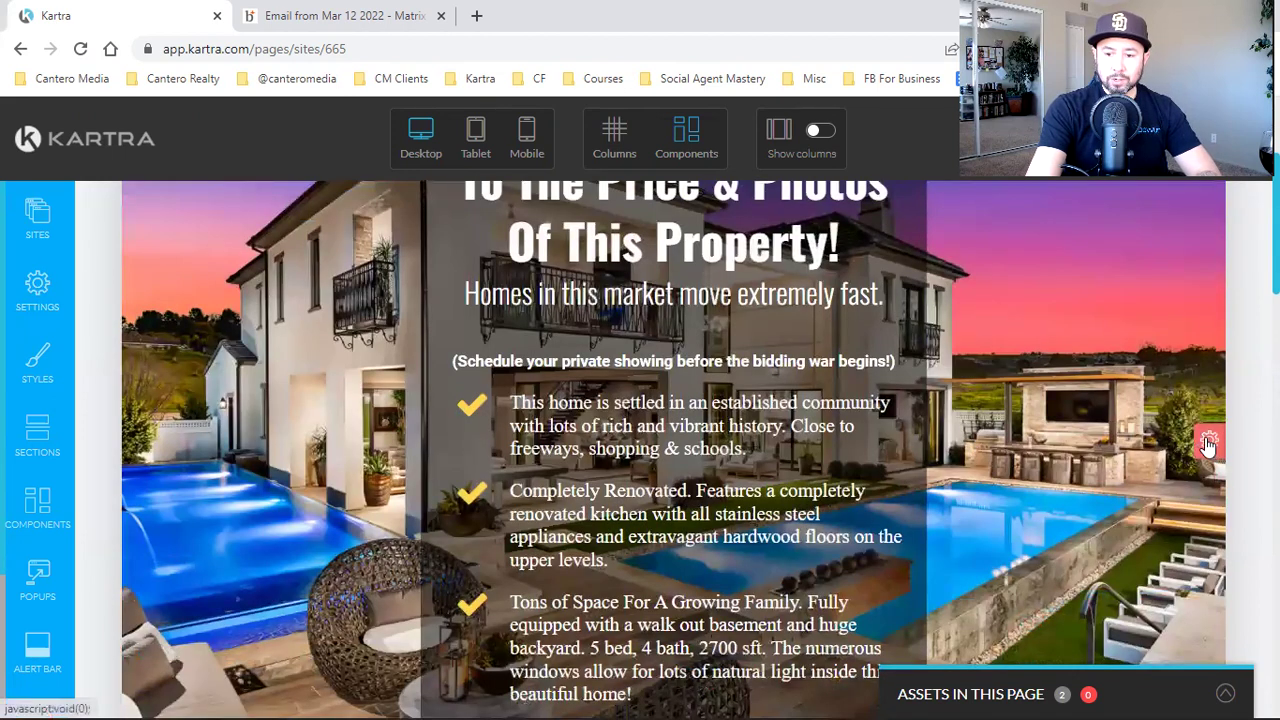
- Open the hero section's Background settings and its image library
left_click(1209, 446)
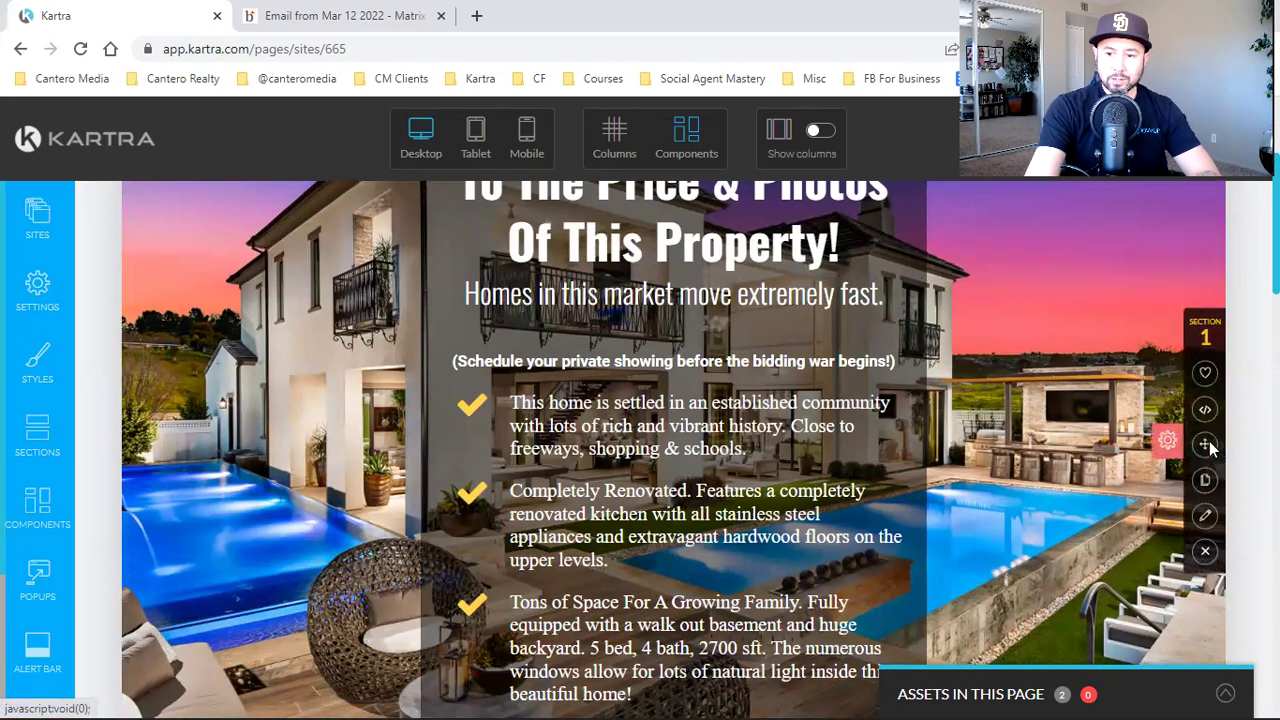
left_click(1205, 517)
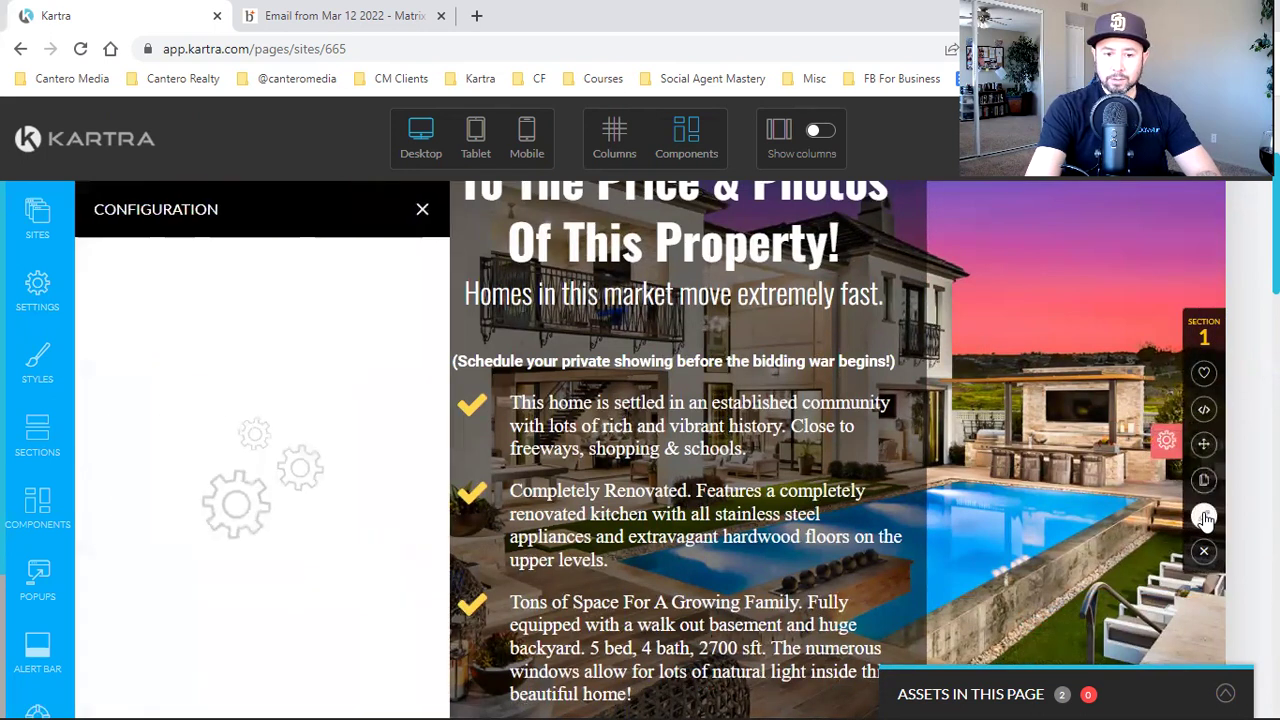
left_click(228, 280)
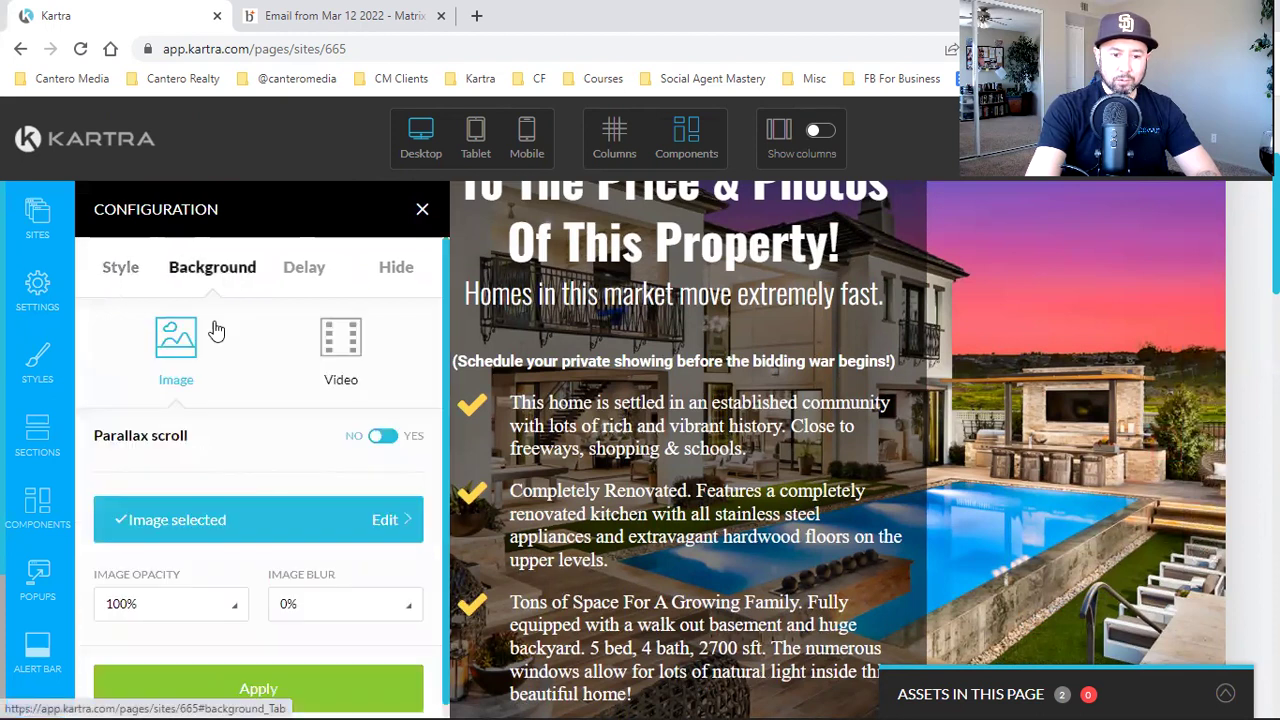
left_click(238, 540)
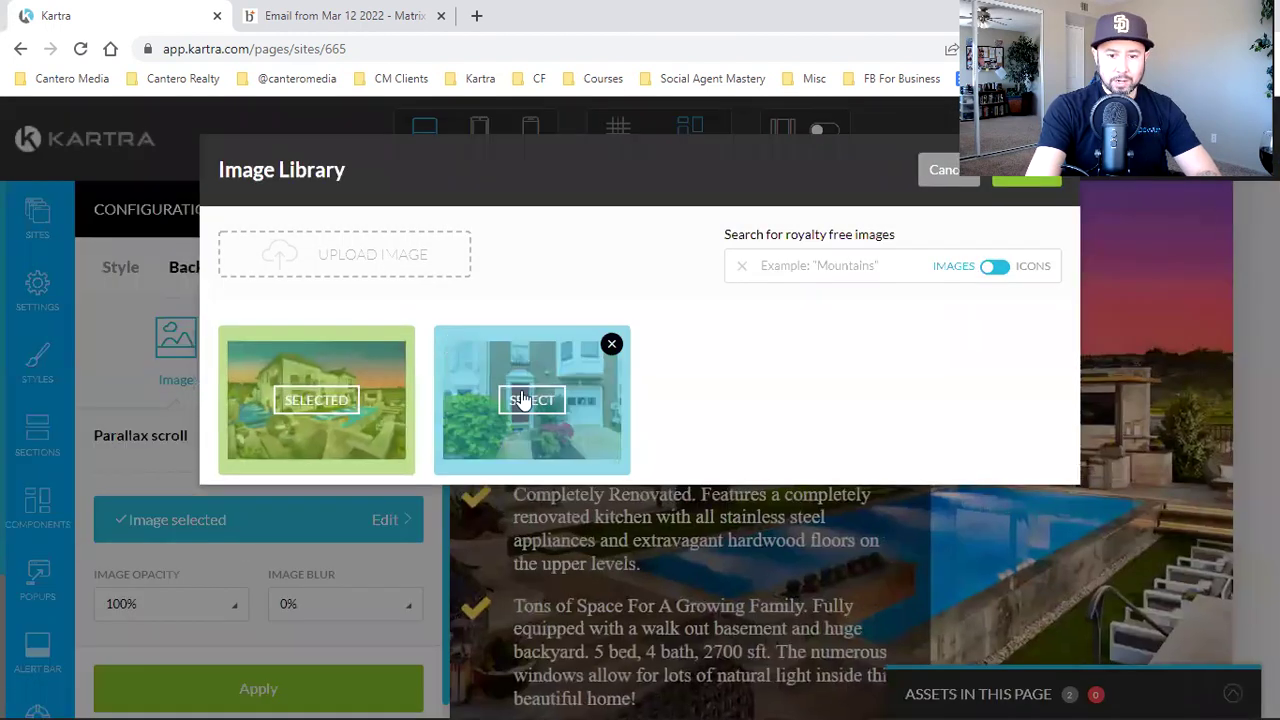
- Apply the brick house photo with the red door as the hero background
left_click(553, 410)
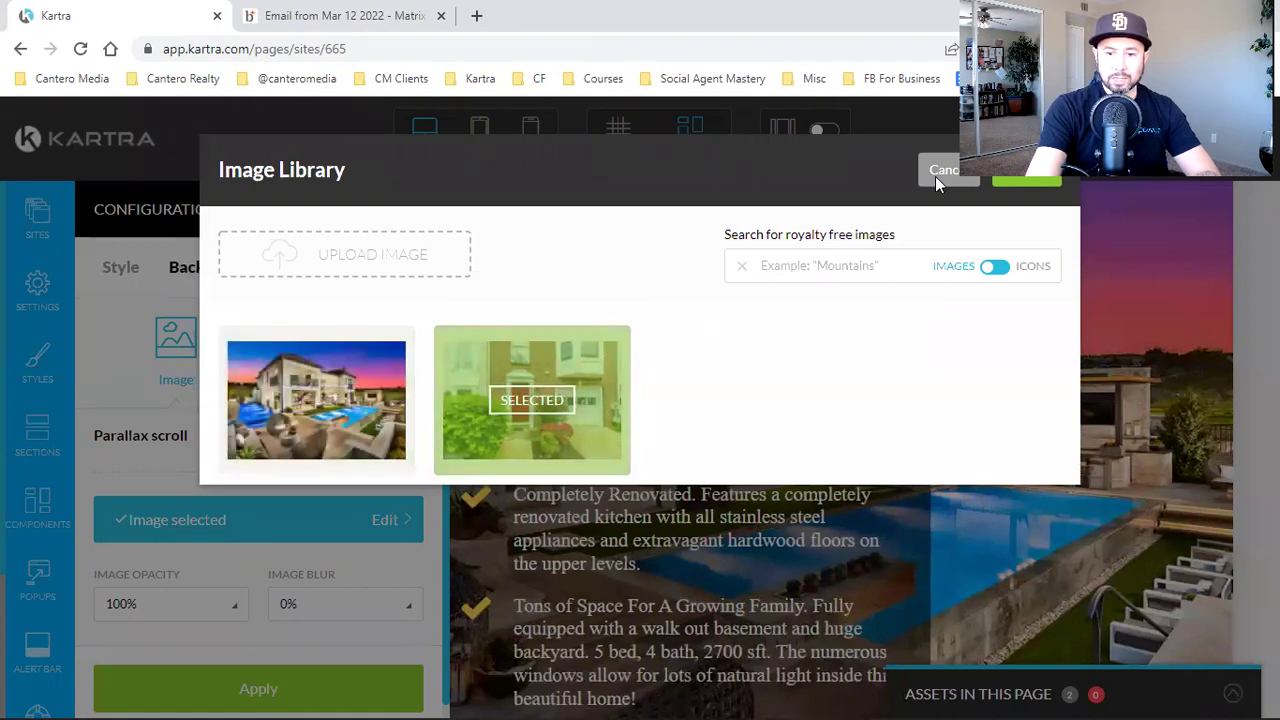
left_click(1038, 180)
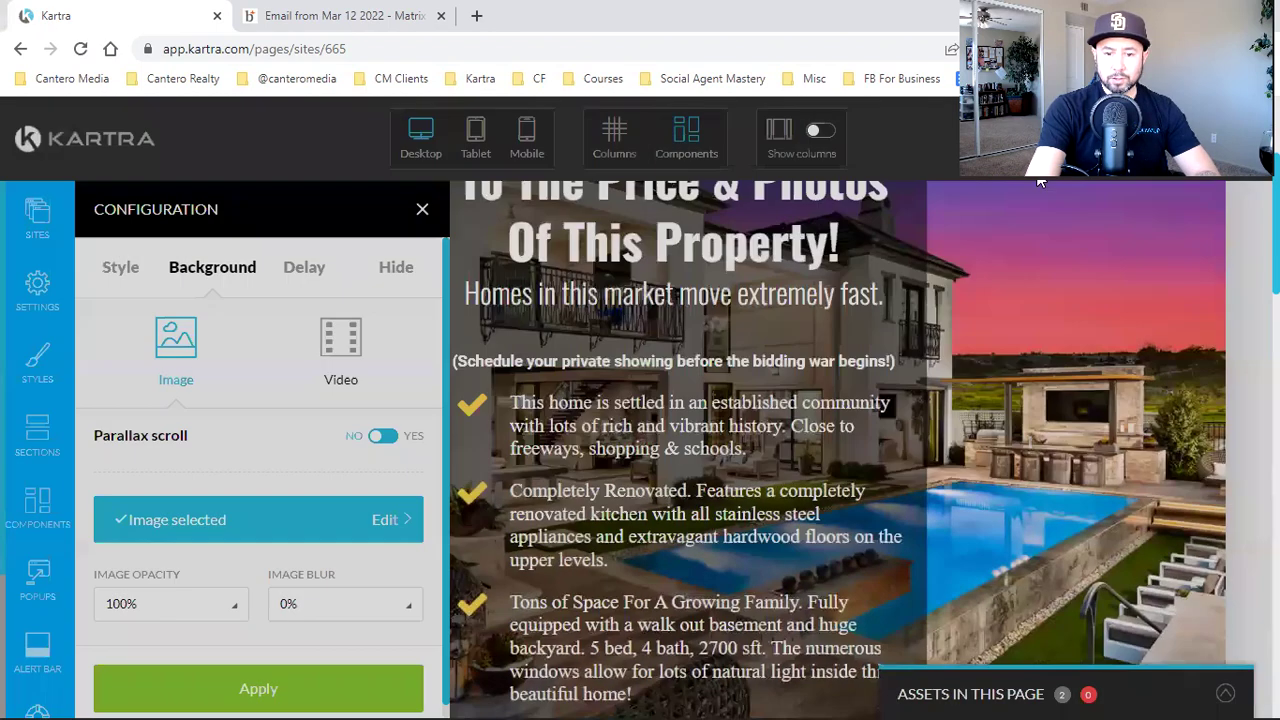
scroll(332, 484, "down", 1)
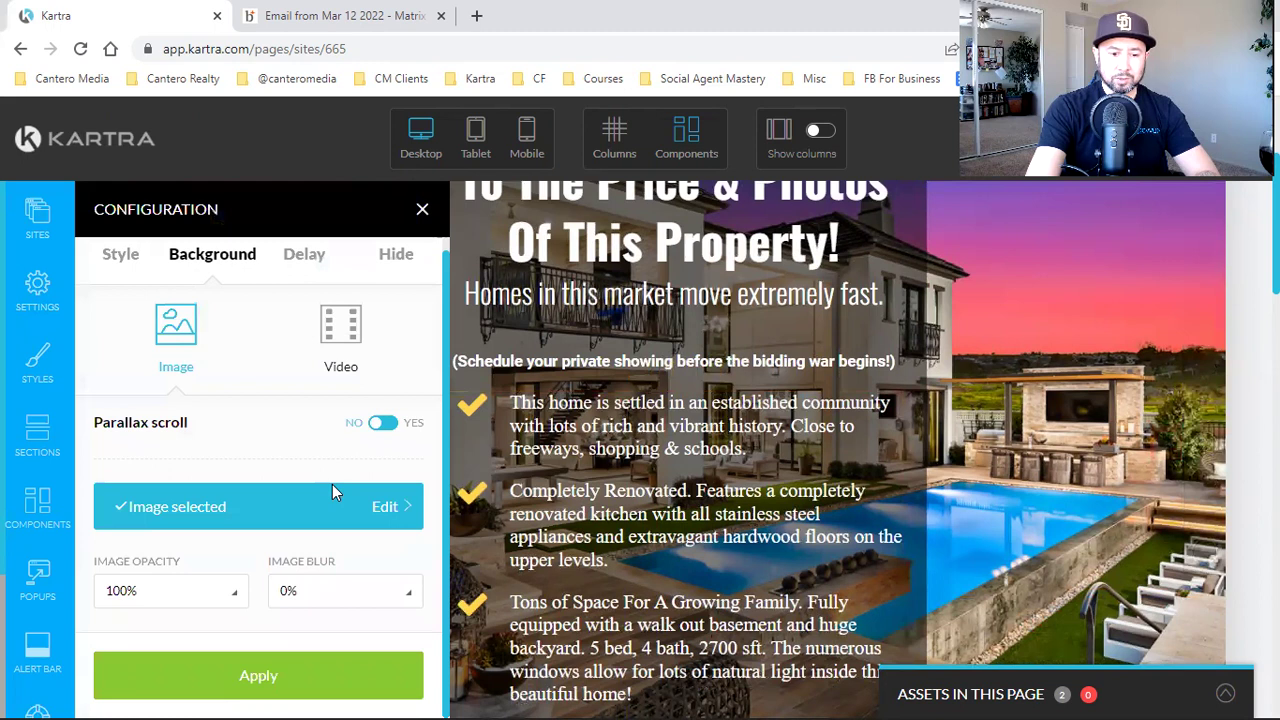
left_click(206, 656)
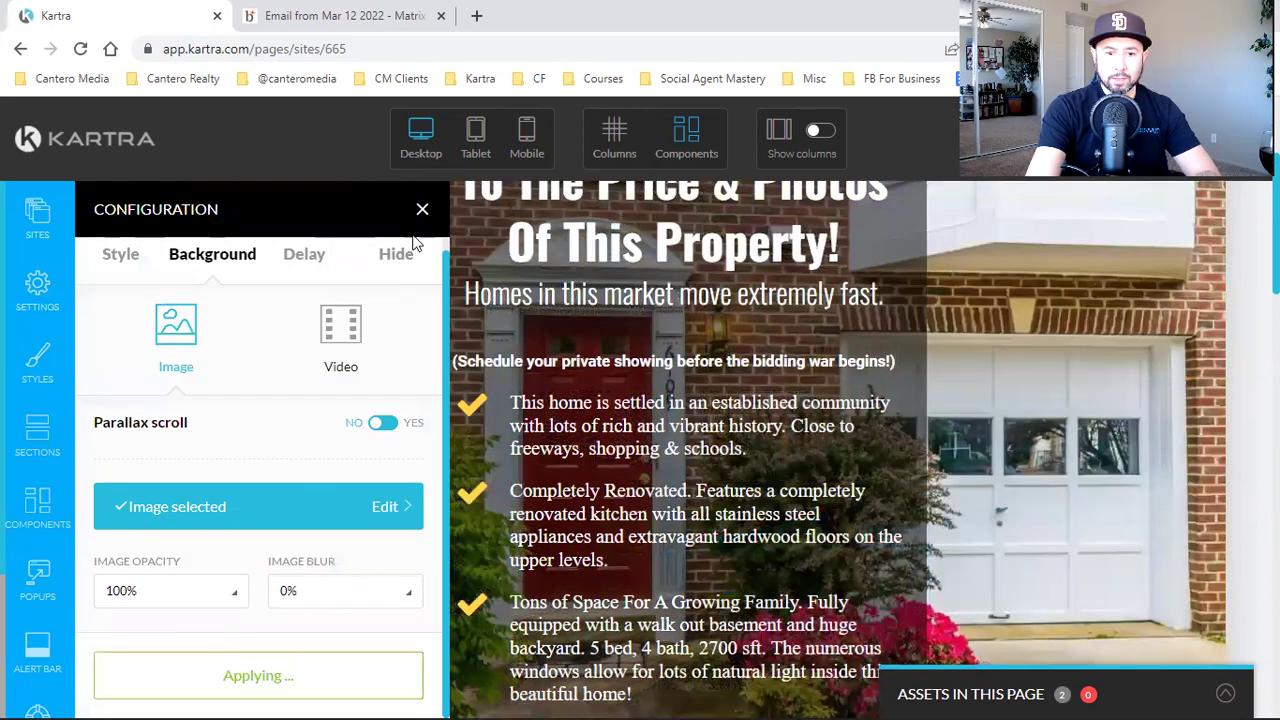
left_click(422, 212)
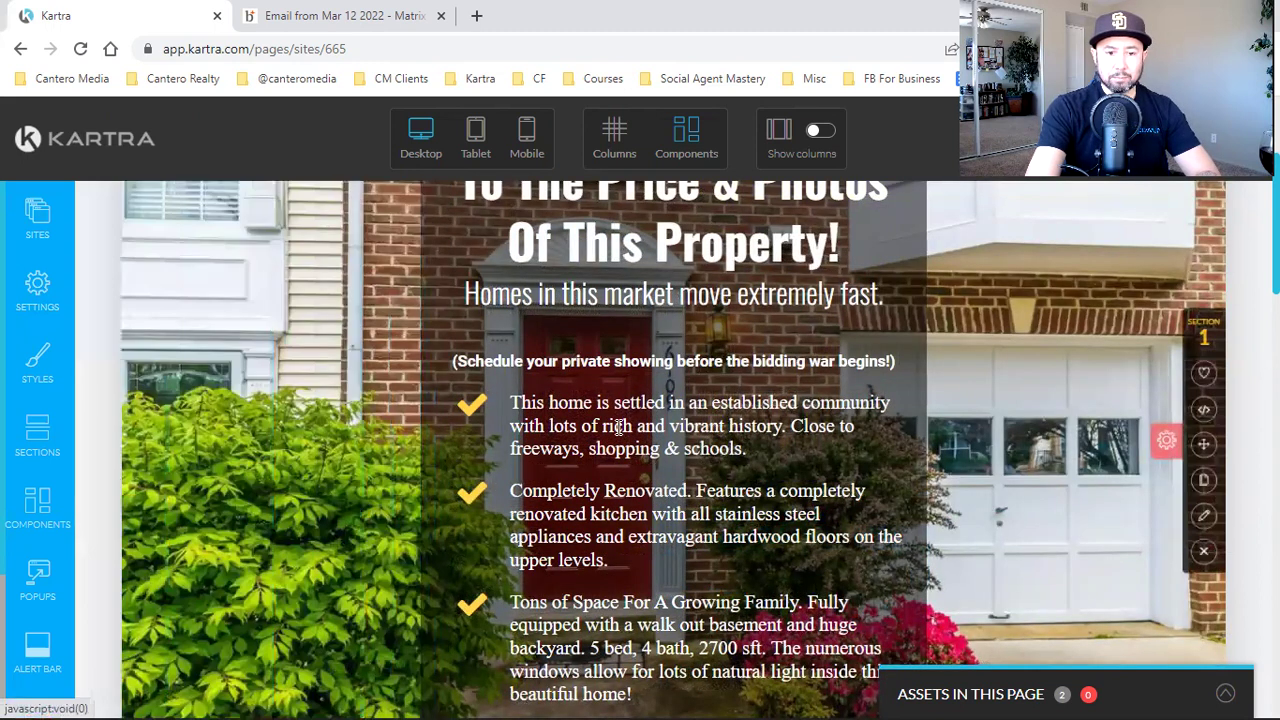
scroll(922, 527, "up", 3)
scroll(921, 520, "down", 4)
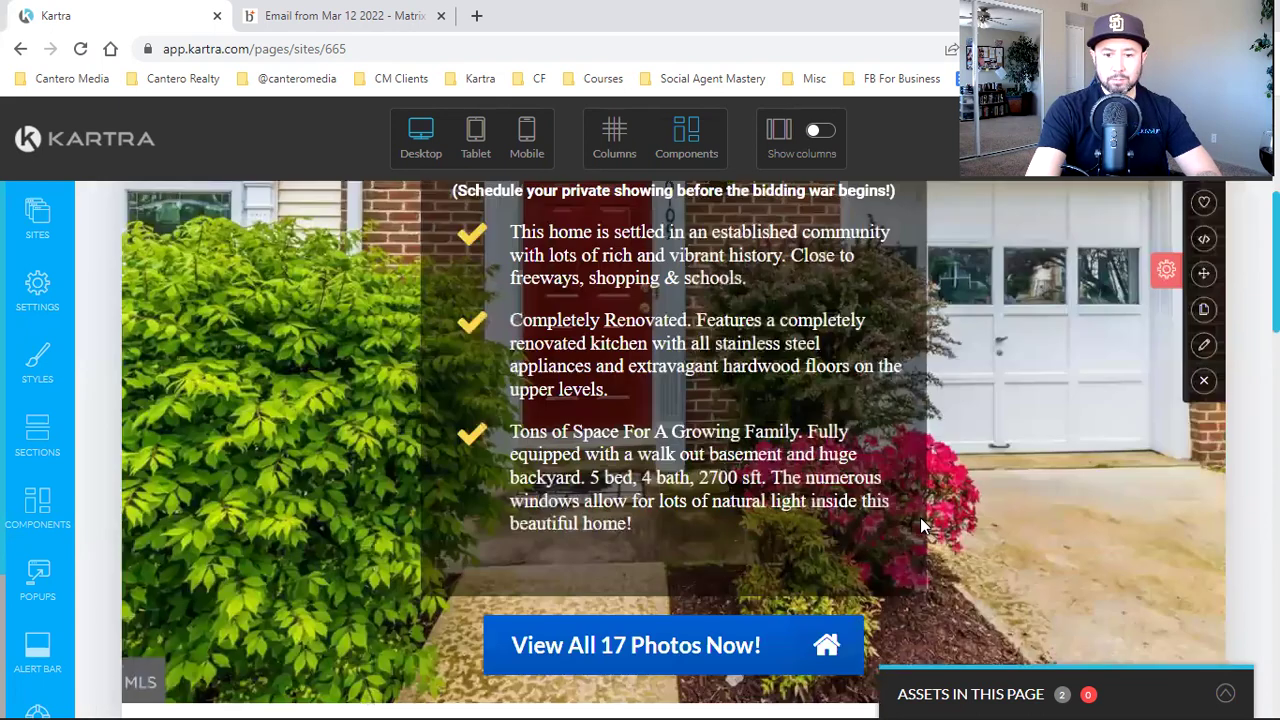
scroll(920, 525, "up", 4)
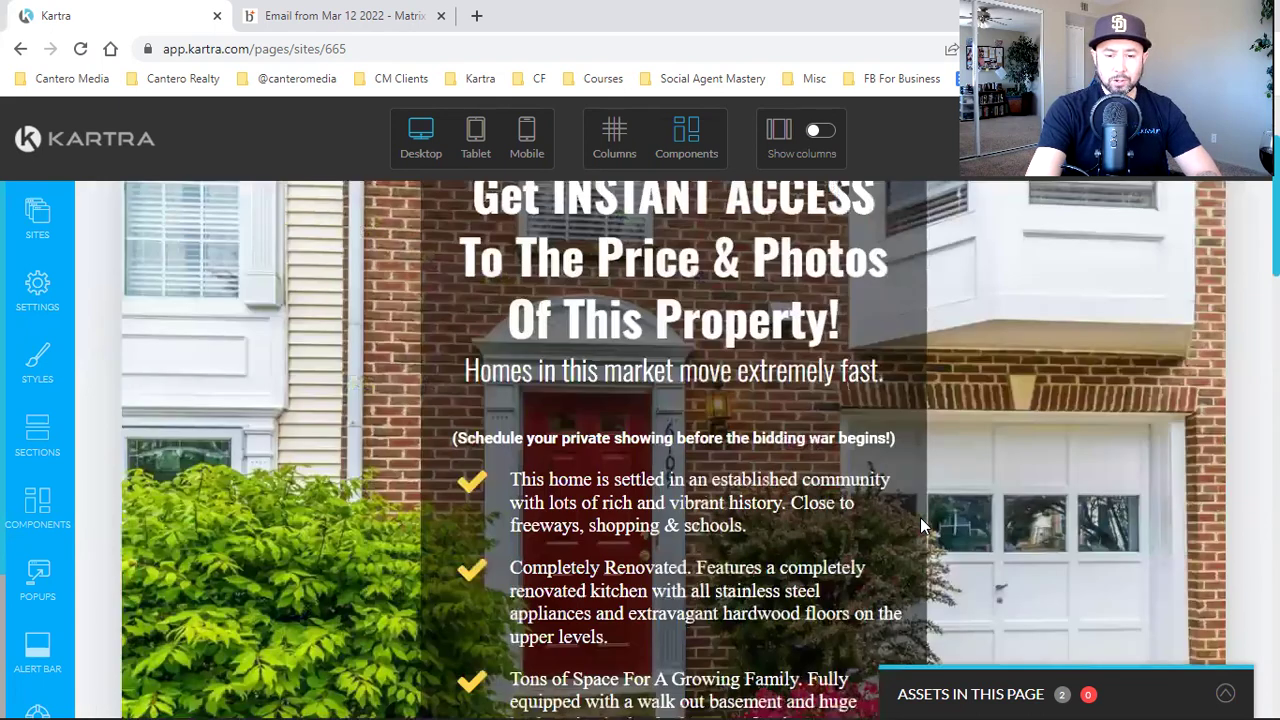
scroll(922, 527, "down", 4)
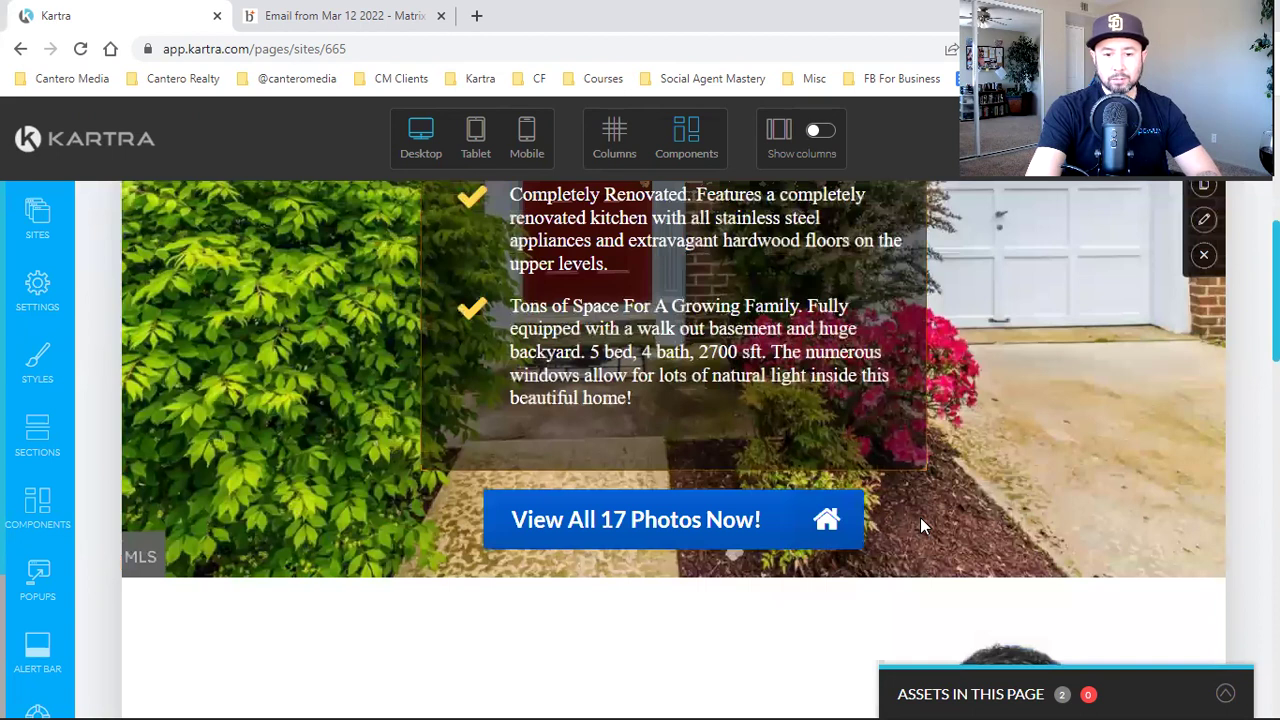
scroll(921, 522, "up", 4)
- Save progress from the top-right page menu and dismiss the 'saved successfully' dialog
left_click(1230, 138)
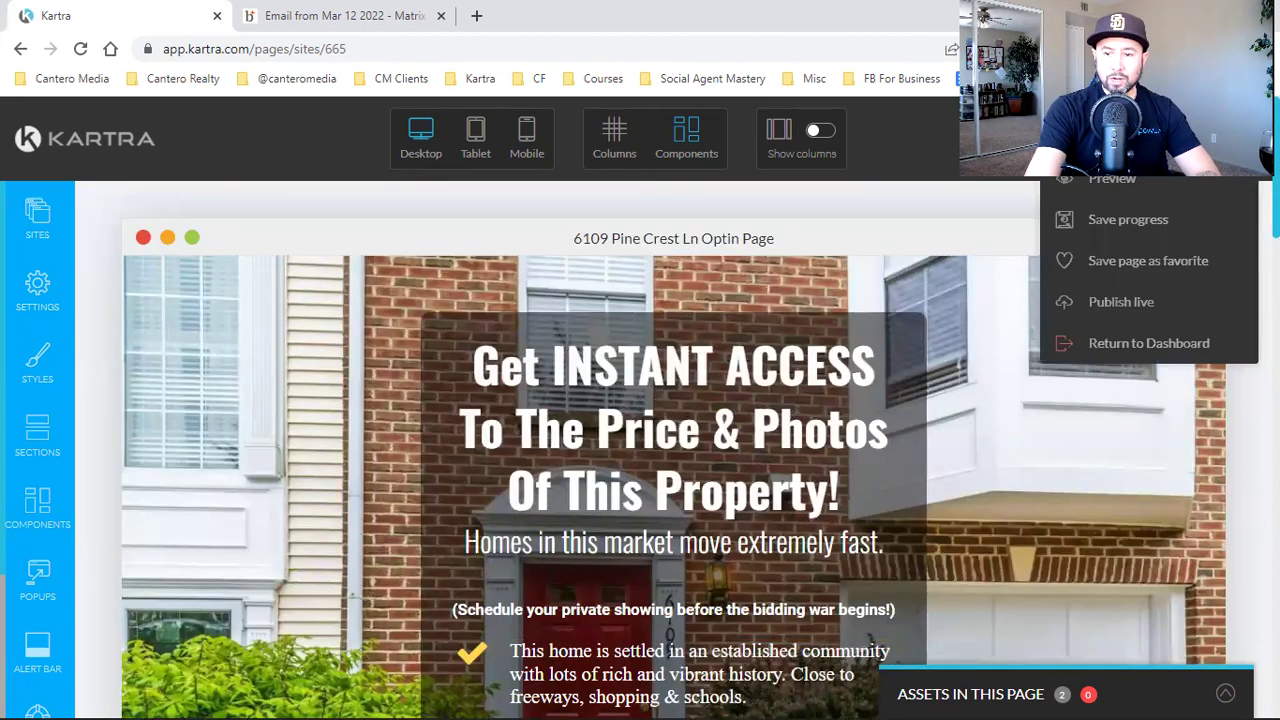
left_click(1132, 222)
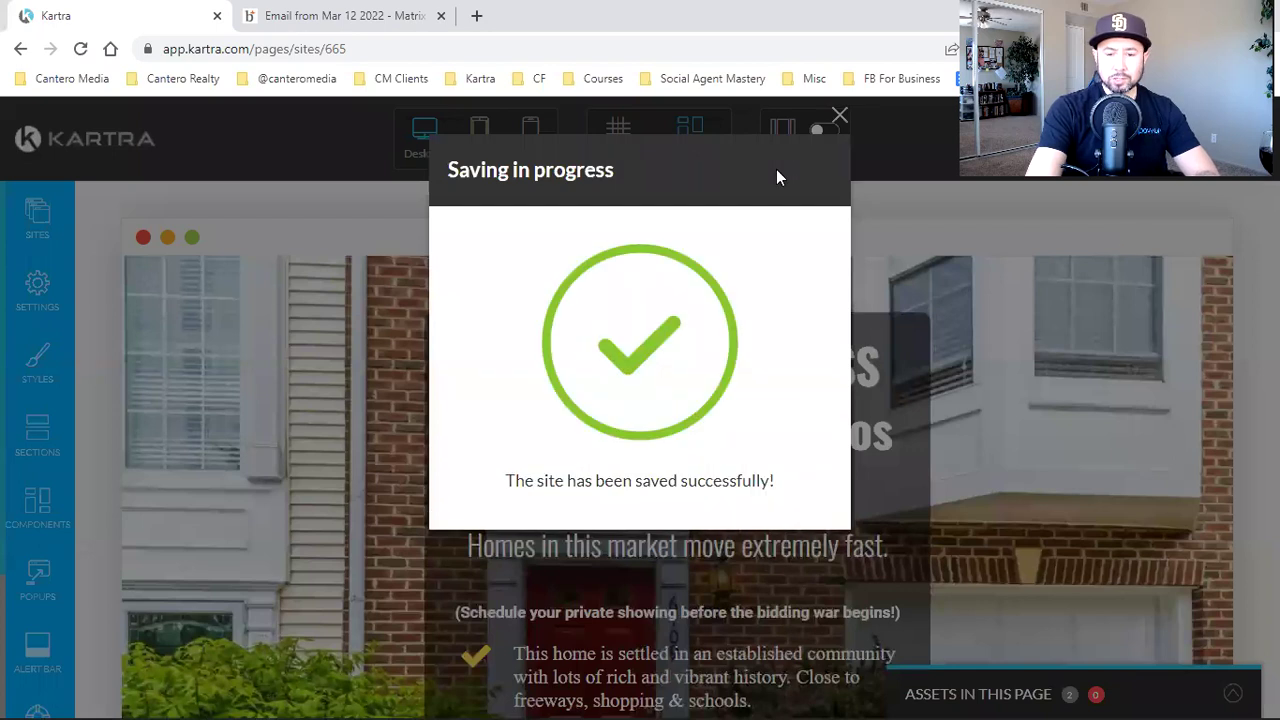
left_click(840, 116)
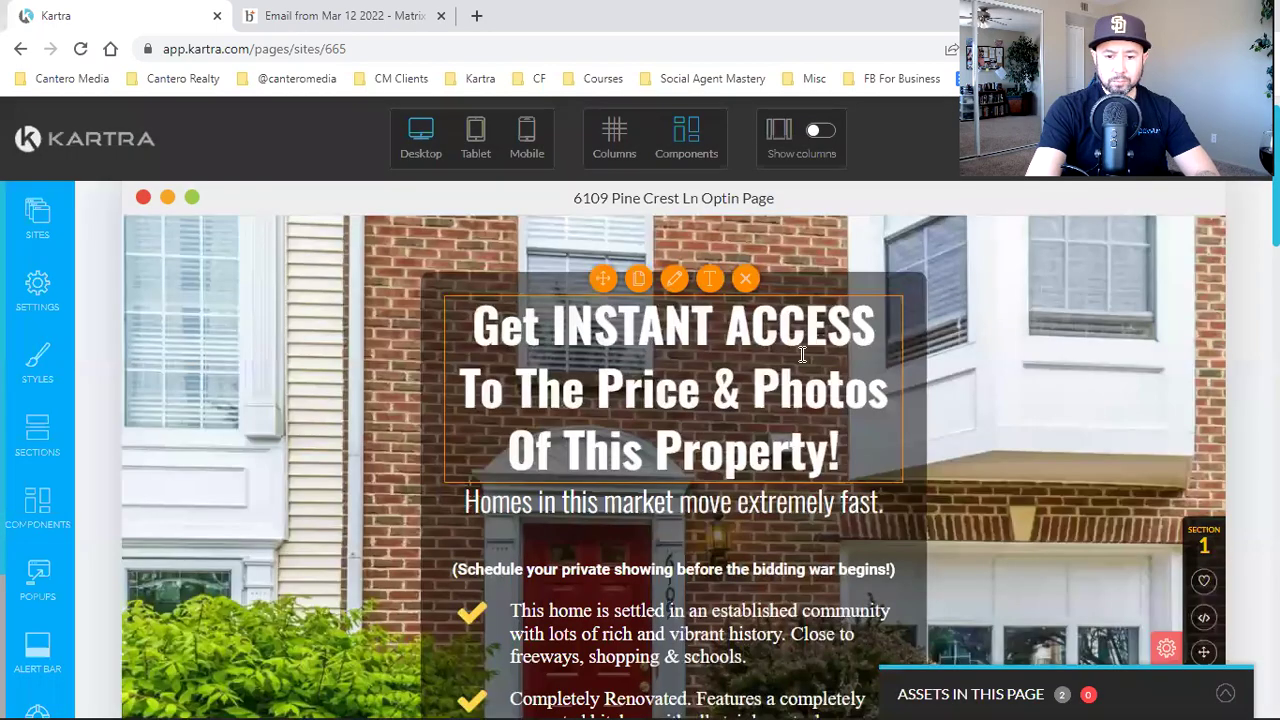
scroll(800, 362, "down", 3)
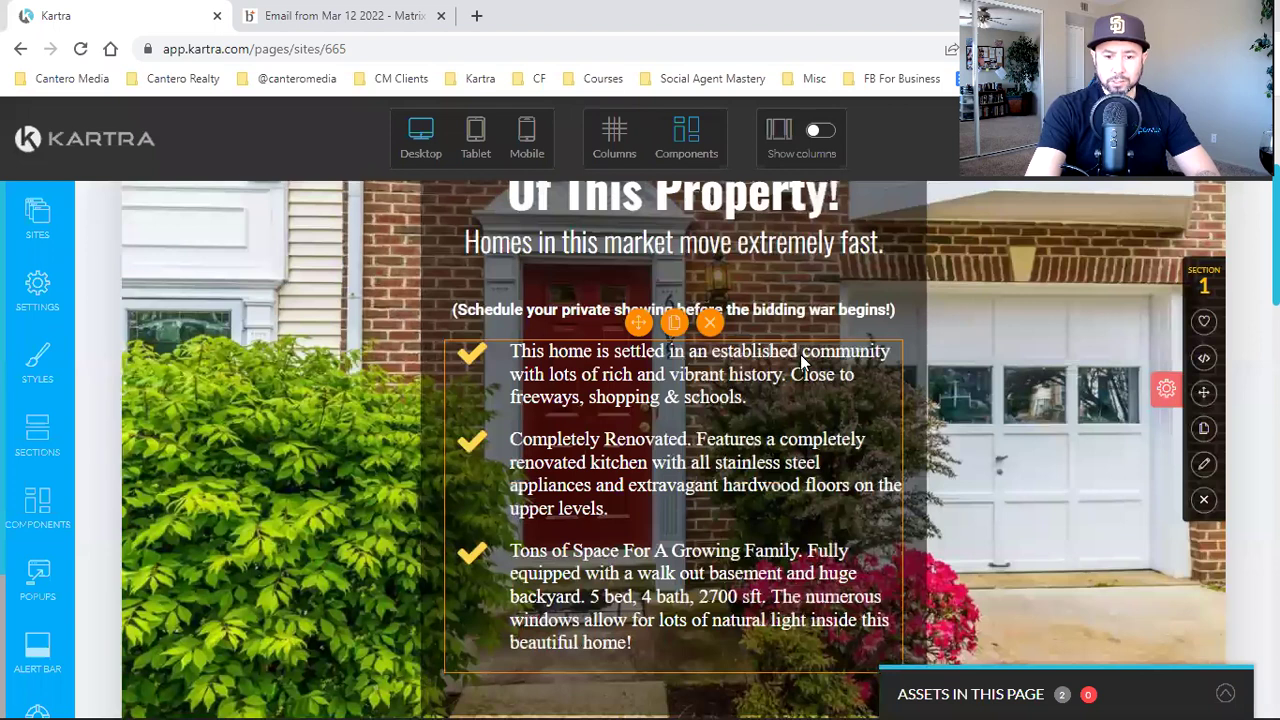
scroll(800, 362, "down", 3)
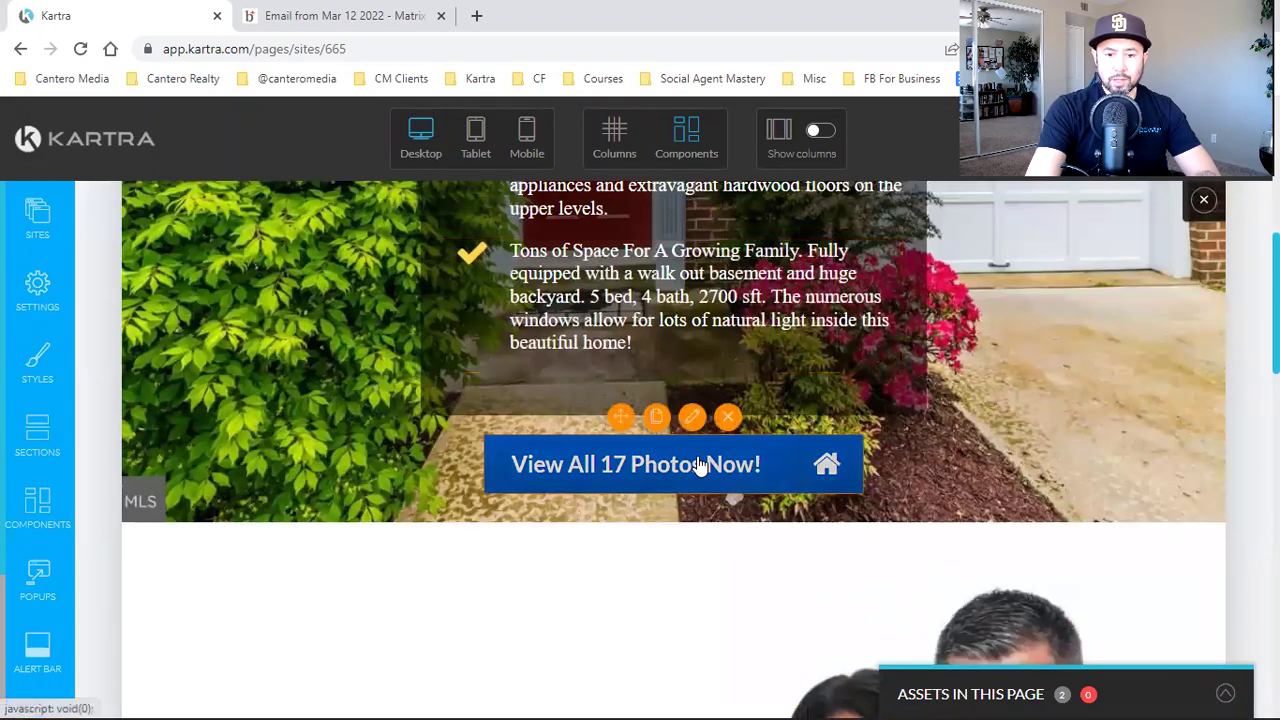
- Replace the 'View All 17 Photos Now!' button label with 'Click Here For All The Details!'
left_click(692, 417)
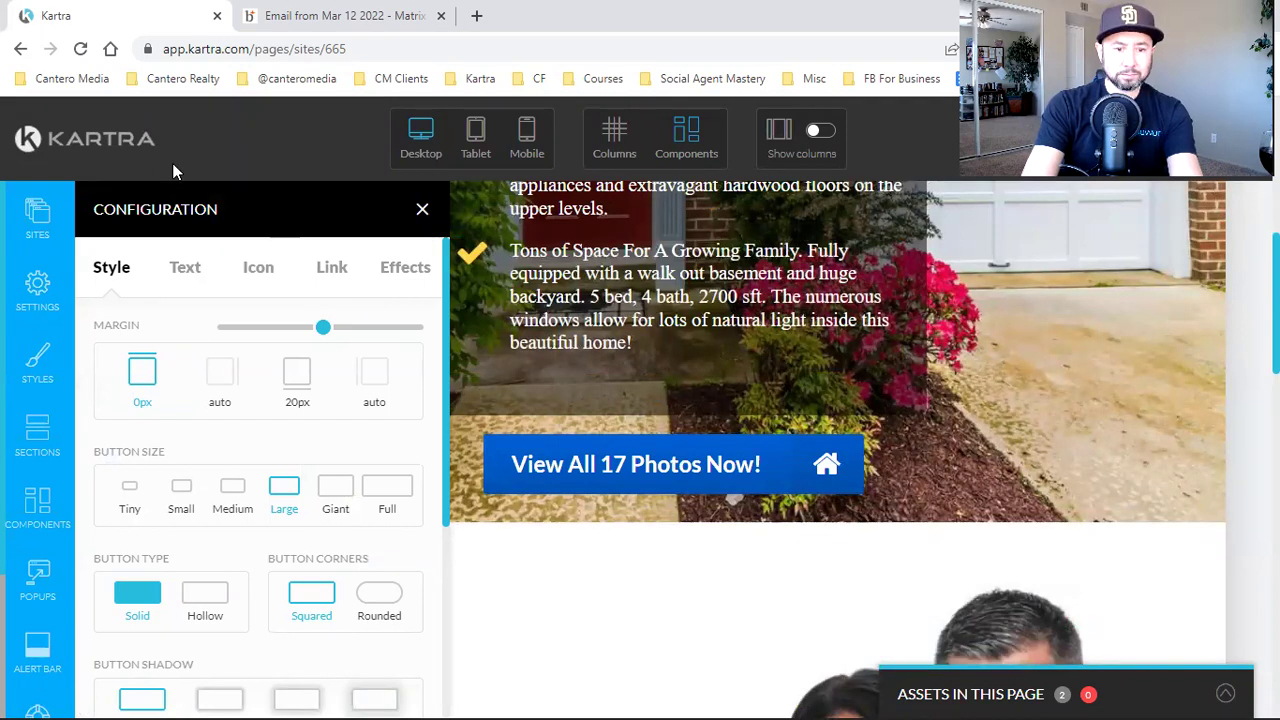
left_click(176, 268)
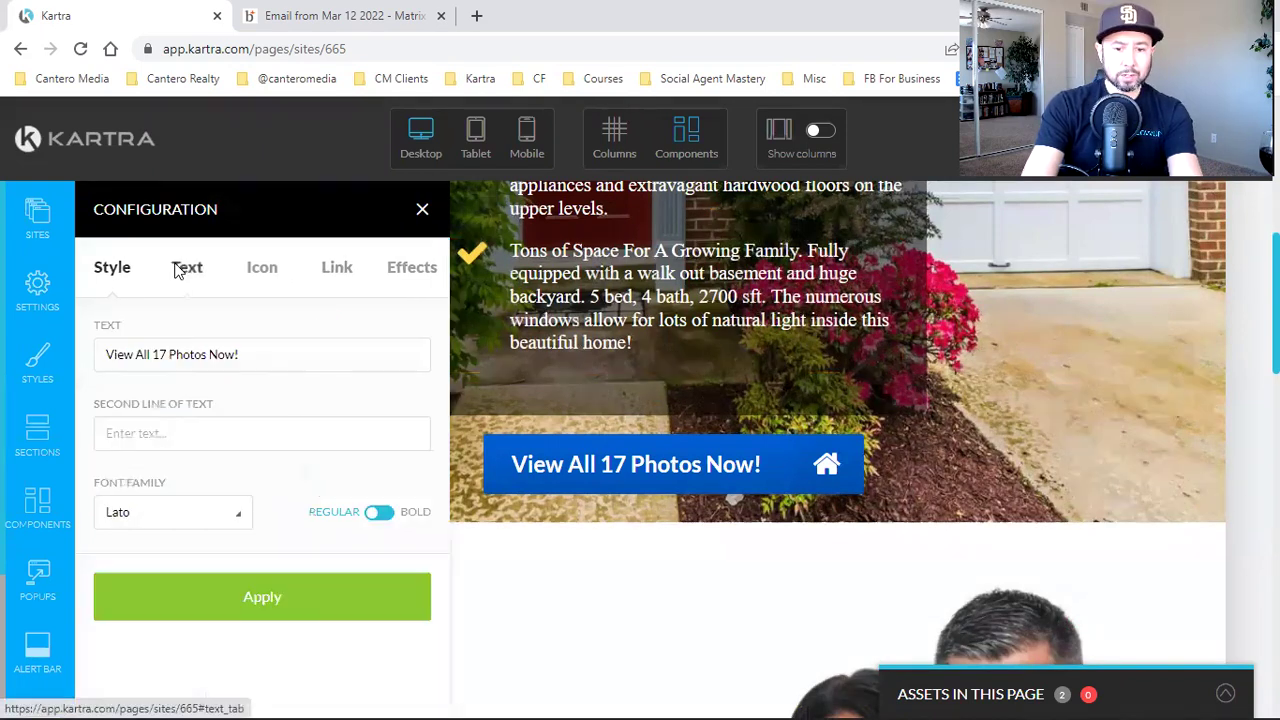
triple_click(197, 360)
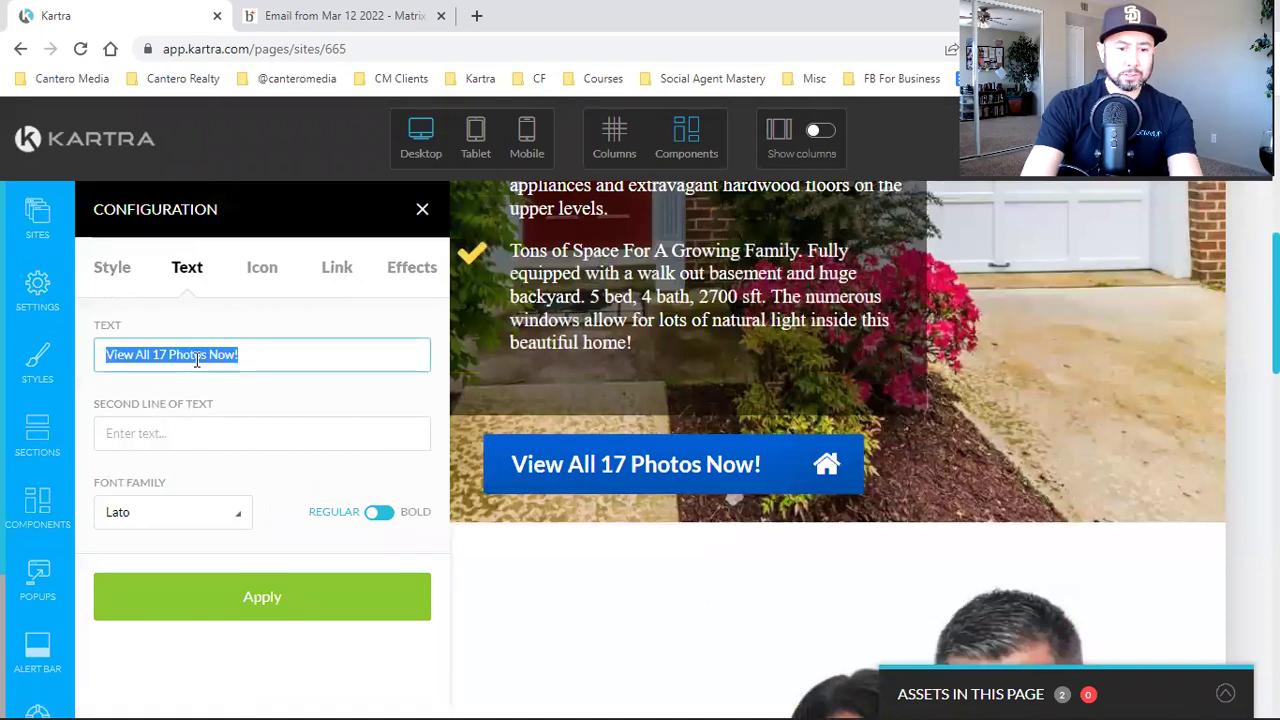
type("Click Here For All The Details!")
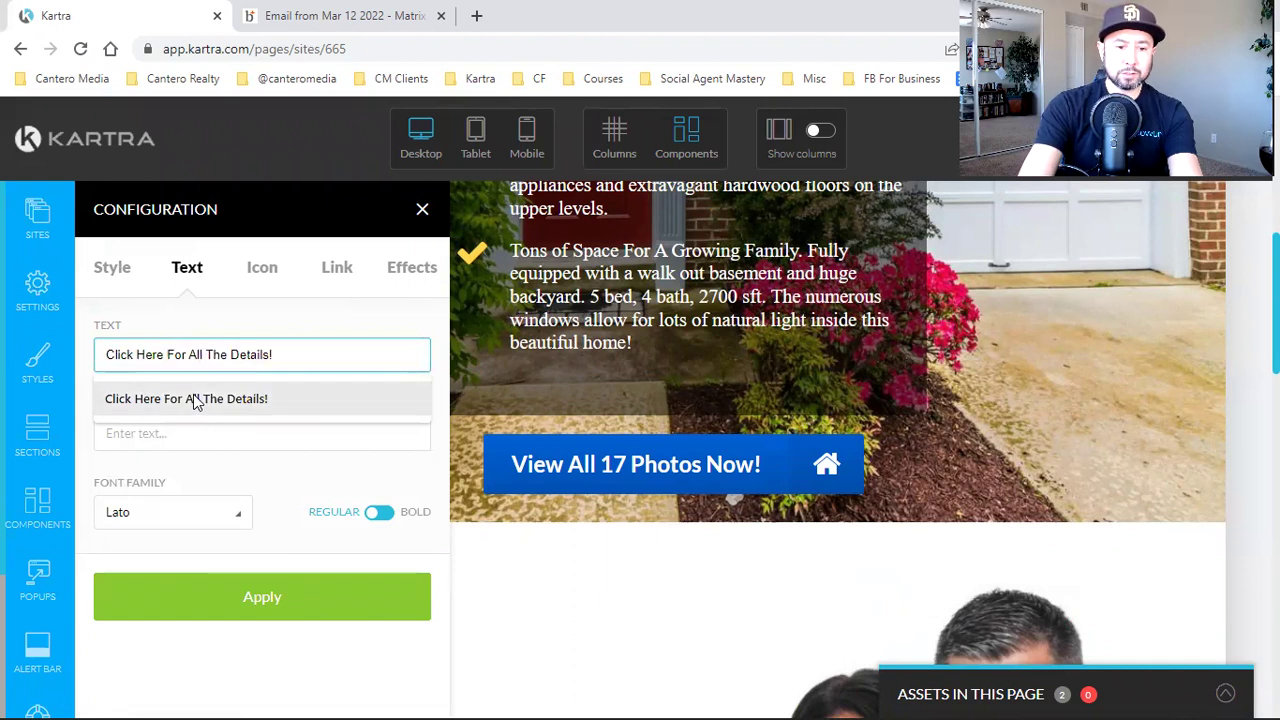
left_click(194, 399)
left_click(266, 593)
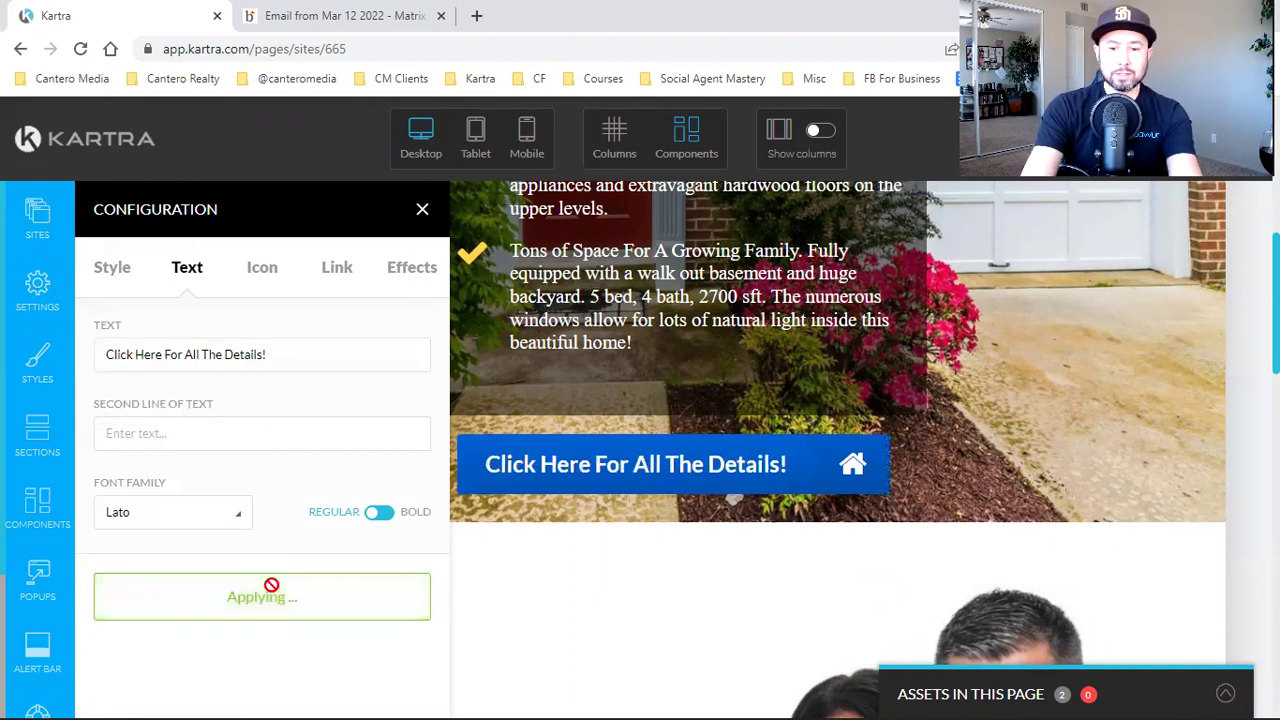
left_click(422, 209)
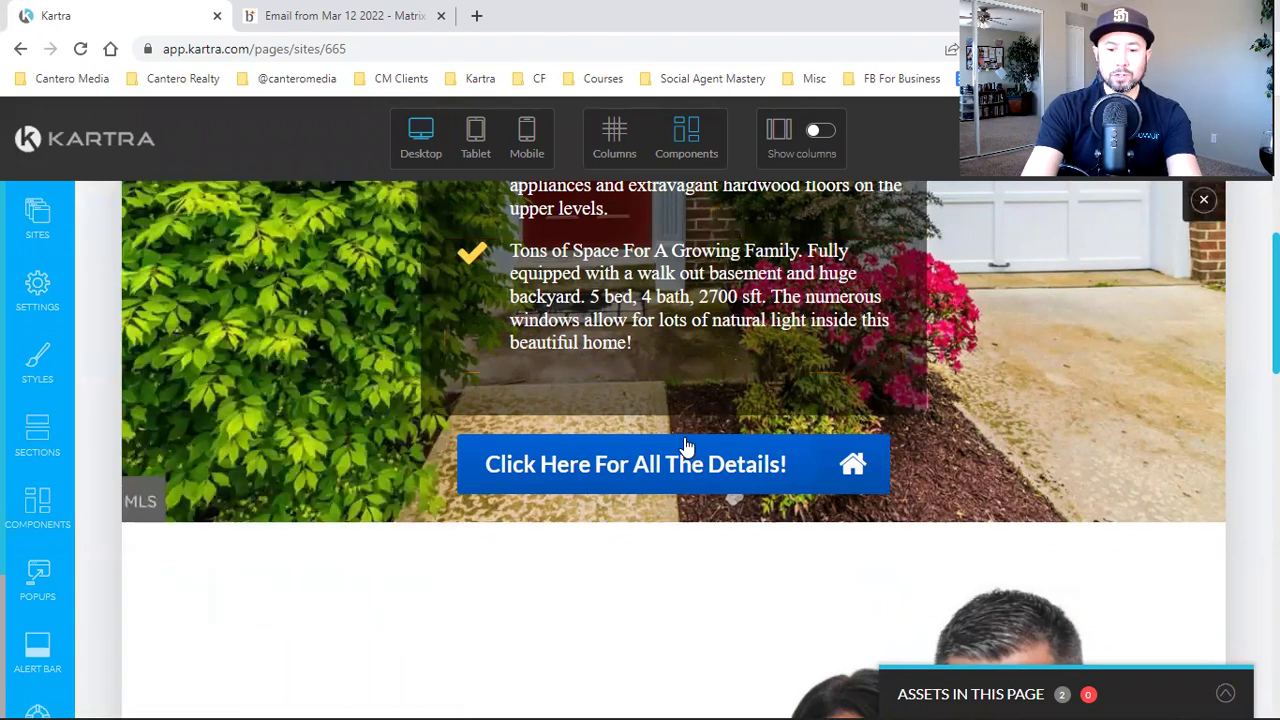
- Confirm the details button's link is set to 'Pop an opt-in form', then close its Configuration panel
mouse_move(686, 445)
left_click(692, 418)
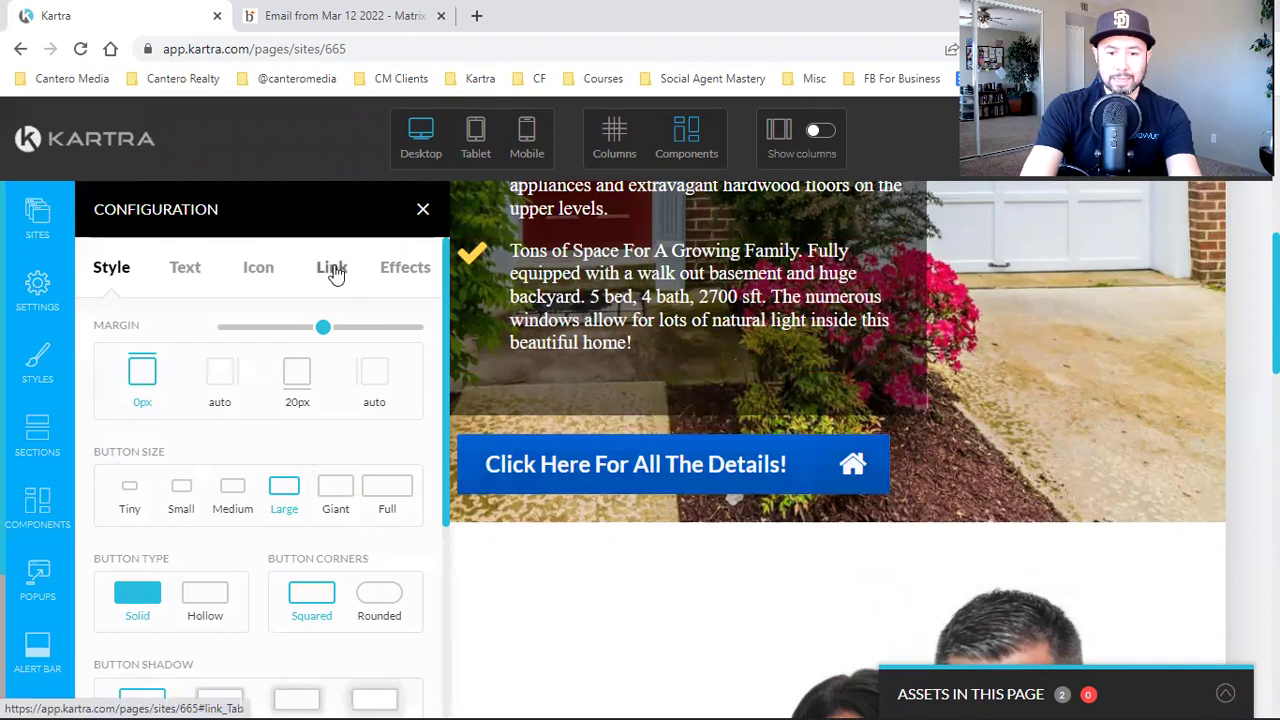
left_click(333, 268)
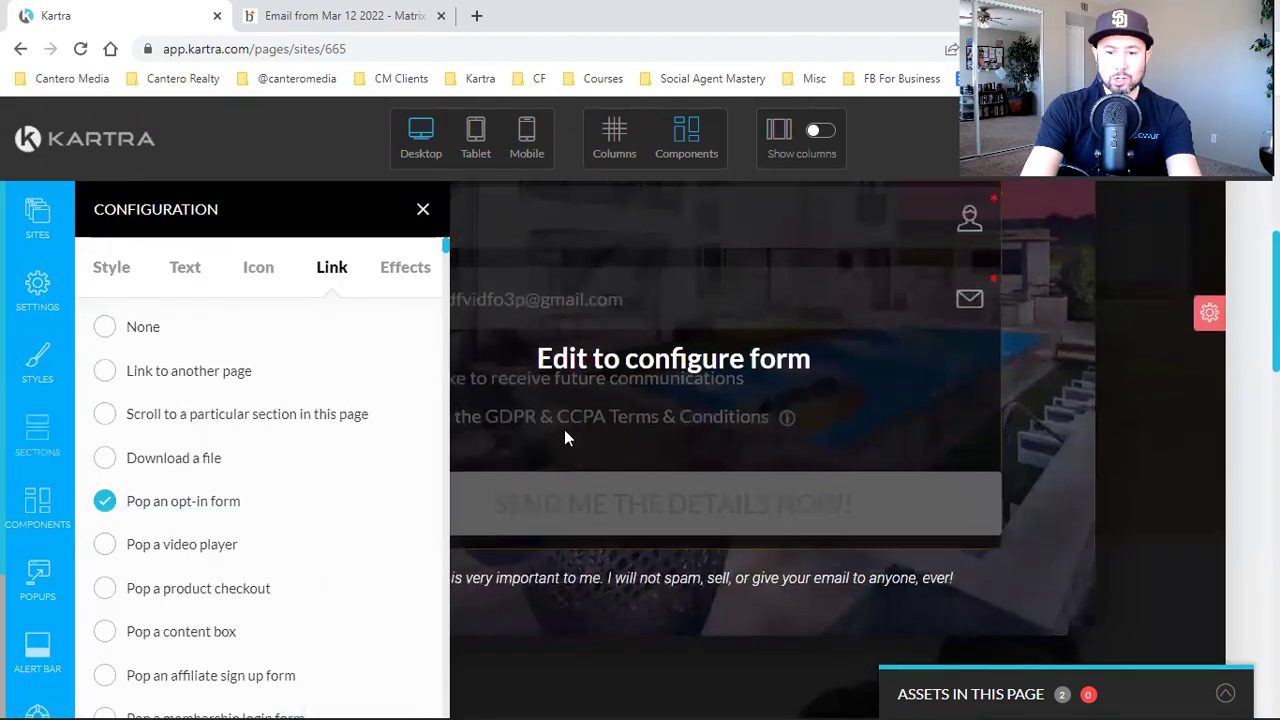
scroll(564, 429, "up", 1)
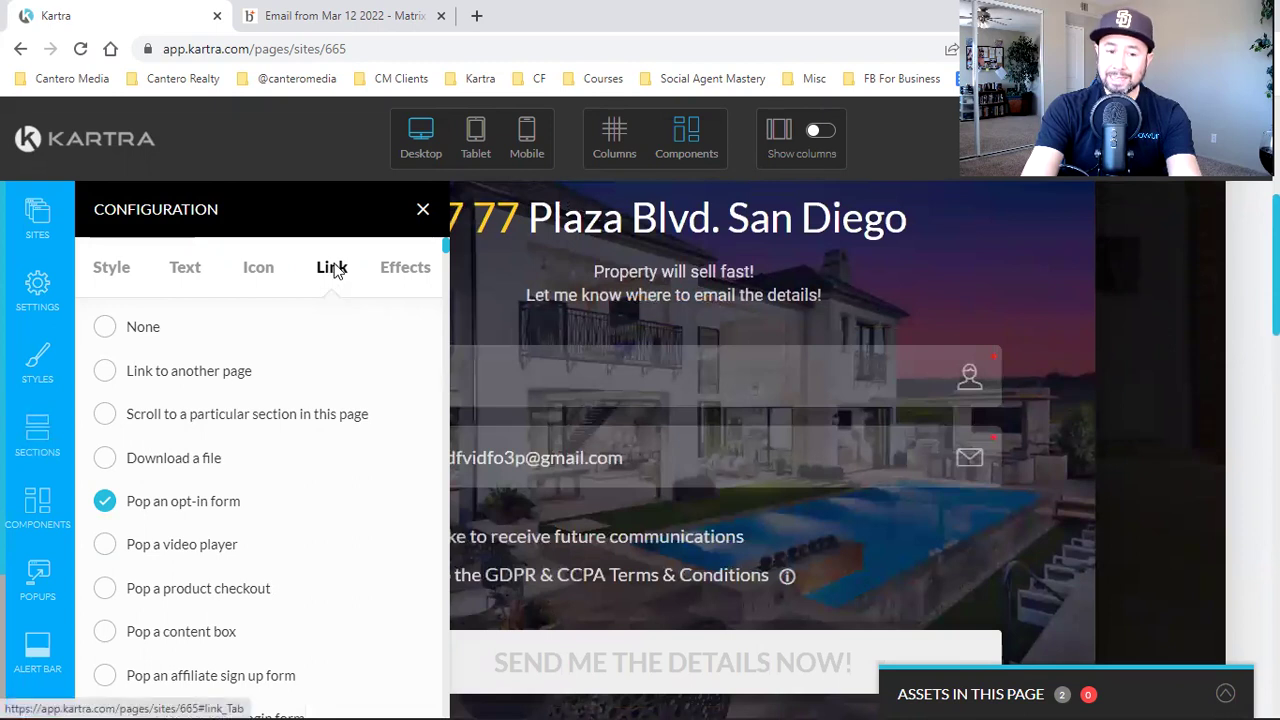
scroll(158, 415, "down", 3)
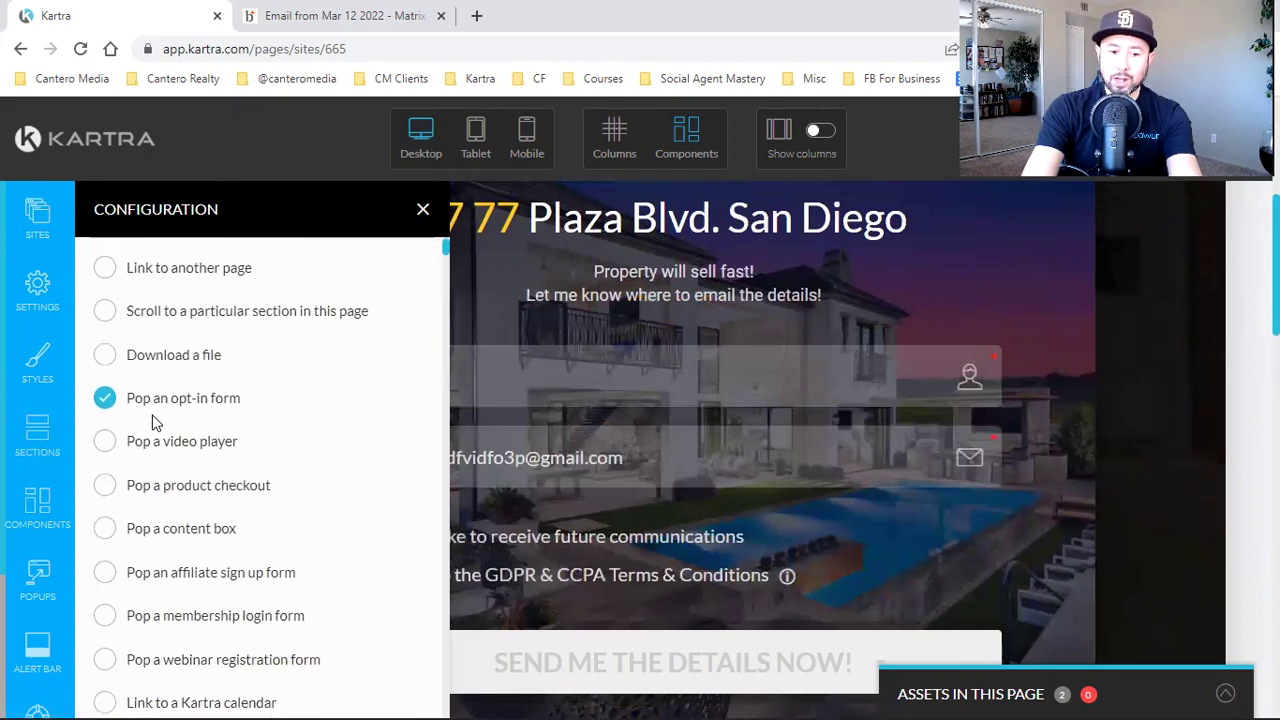
scroll(155, 422, "down", 2)
scroll(155, 422, "up", 2)
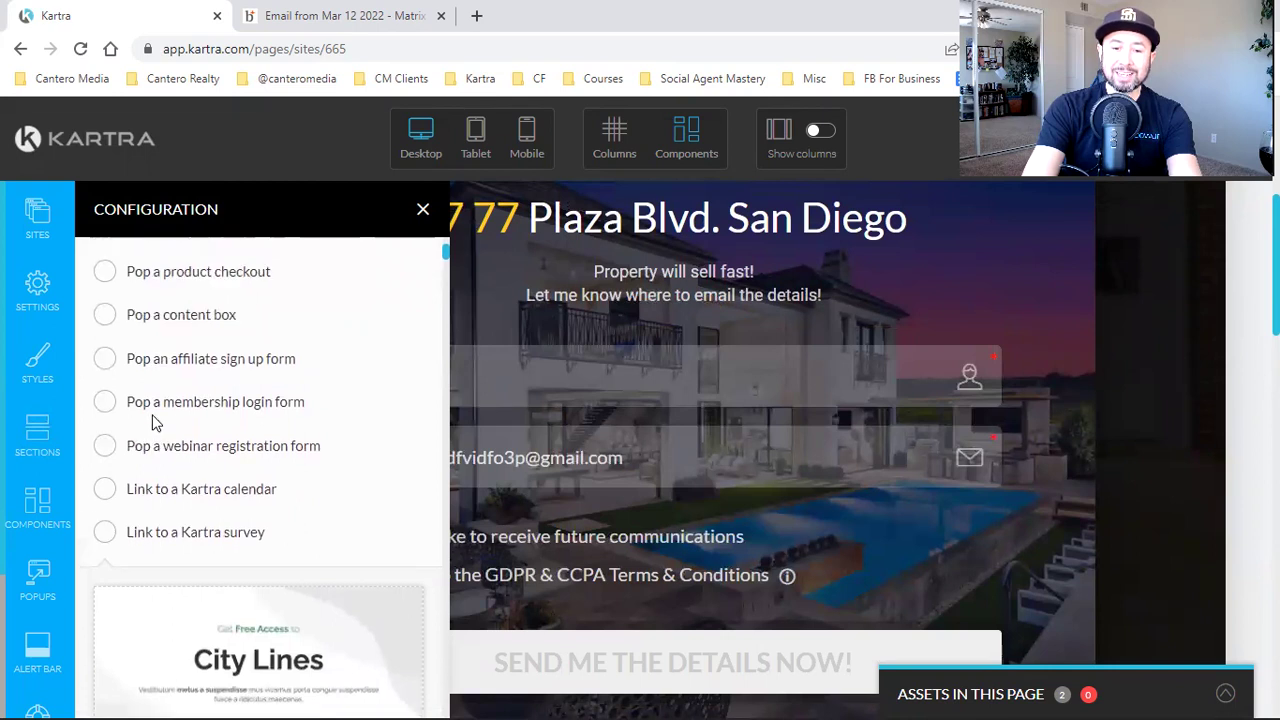
scroll(156, 421, "up", 1)
scroll(165, 415, "up", 1)
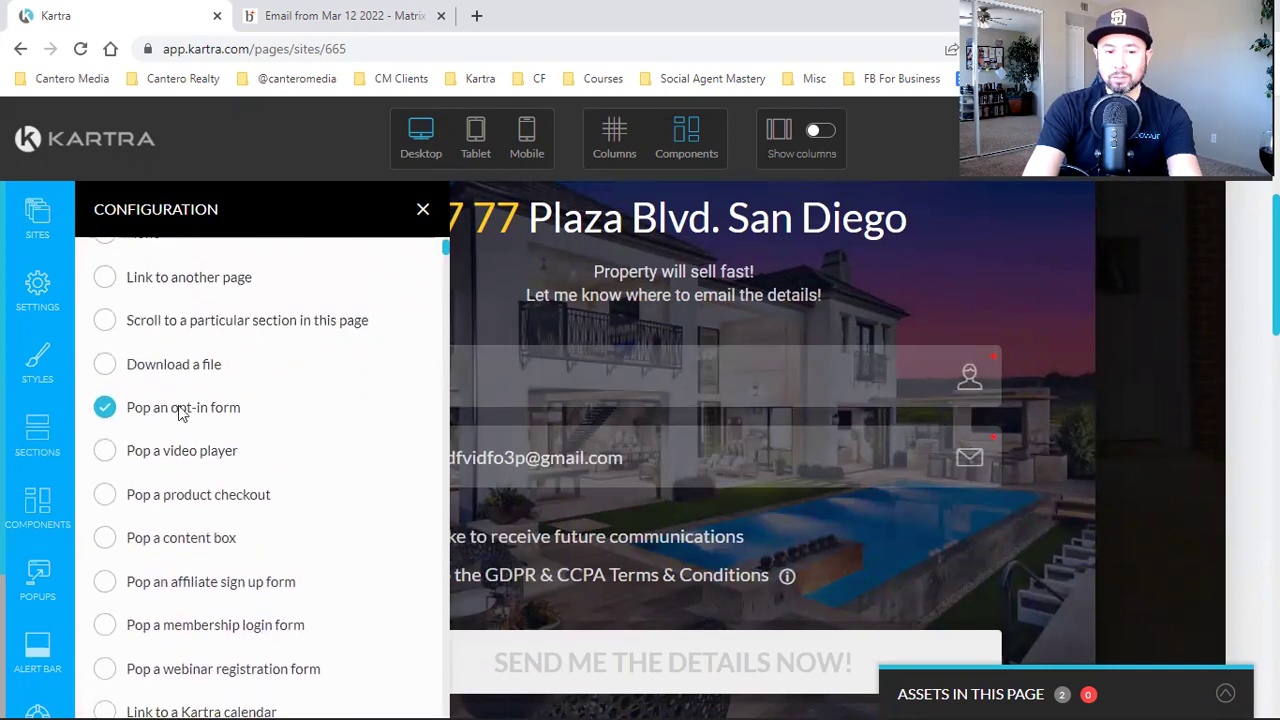
mouse_move(628, 435)
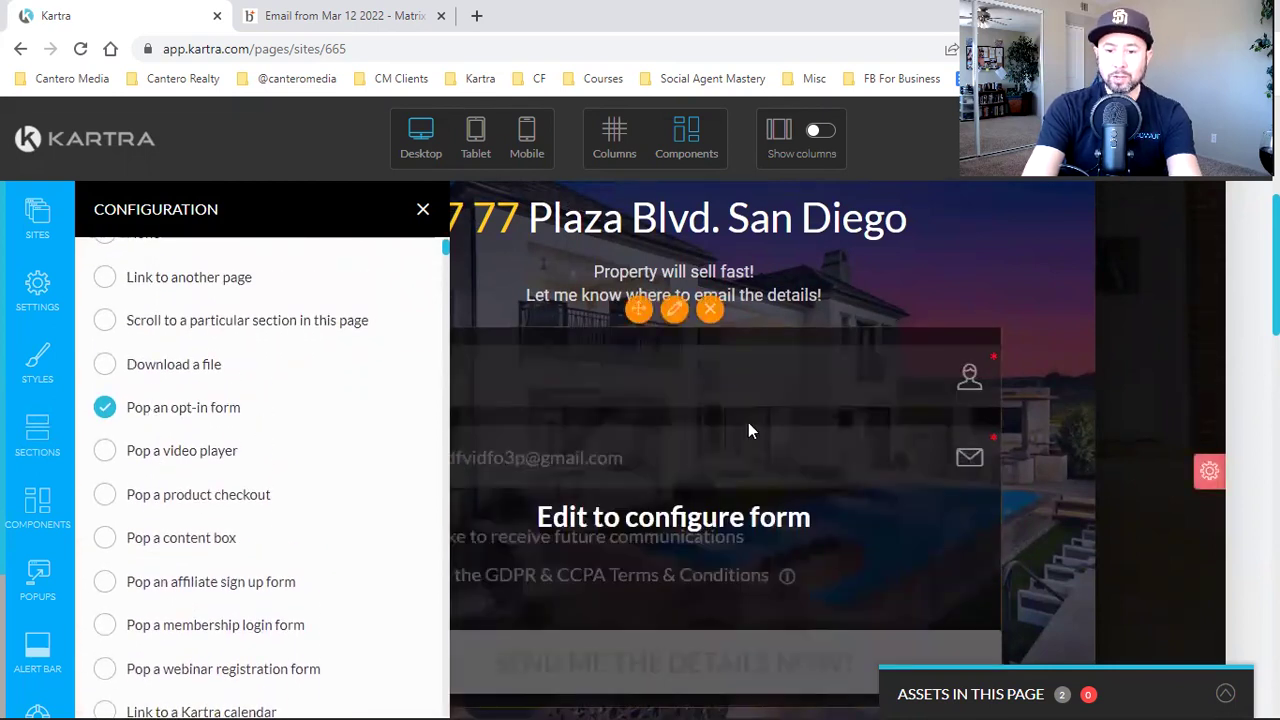
left_click(423, 209)
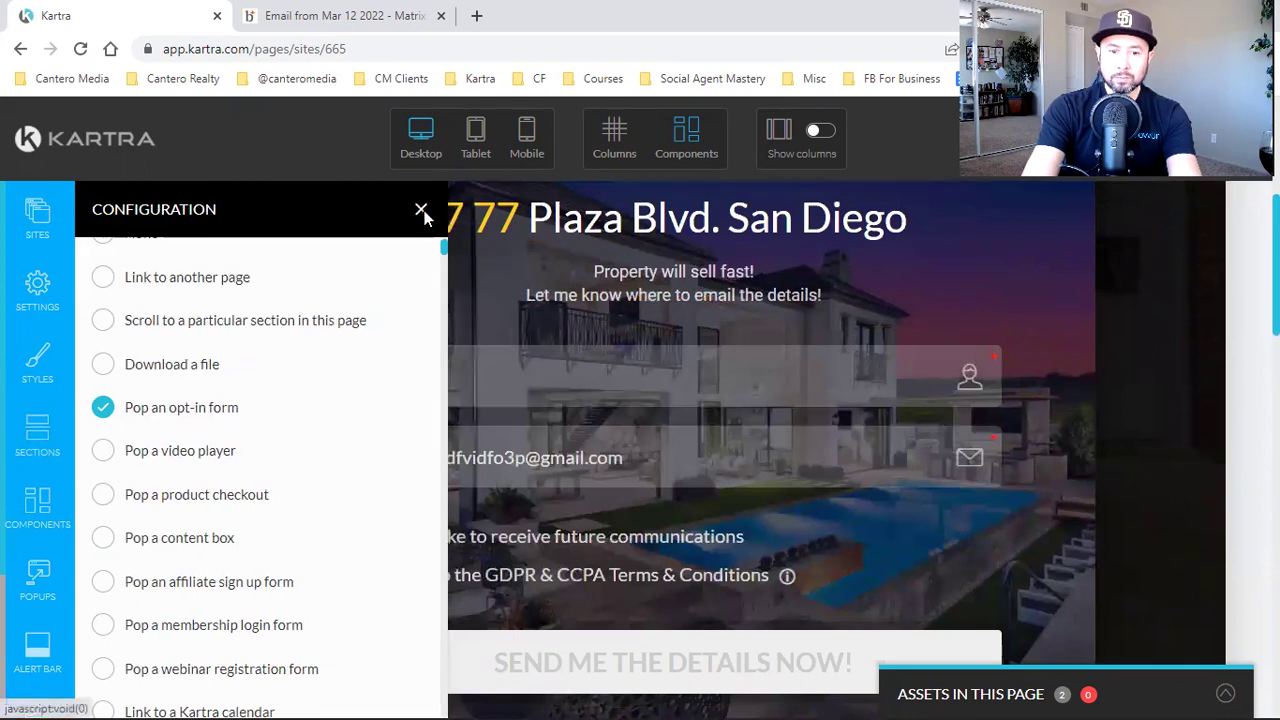
scroll(695, 318, "up", 1)
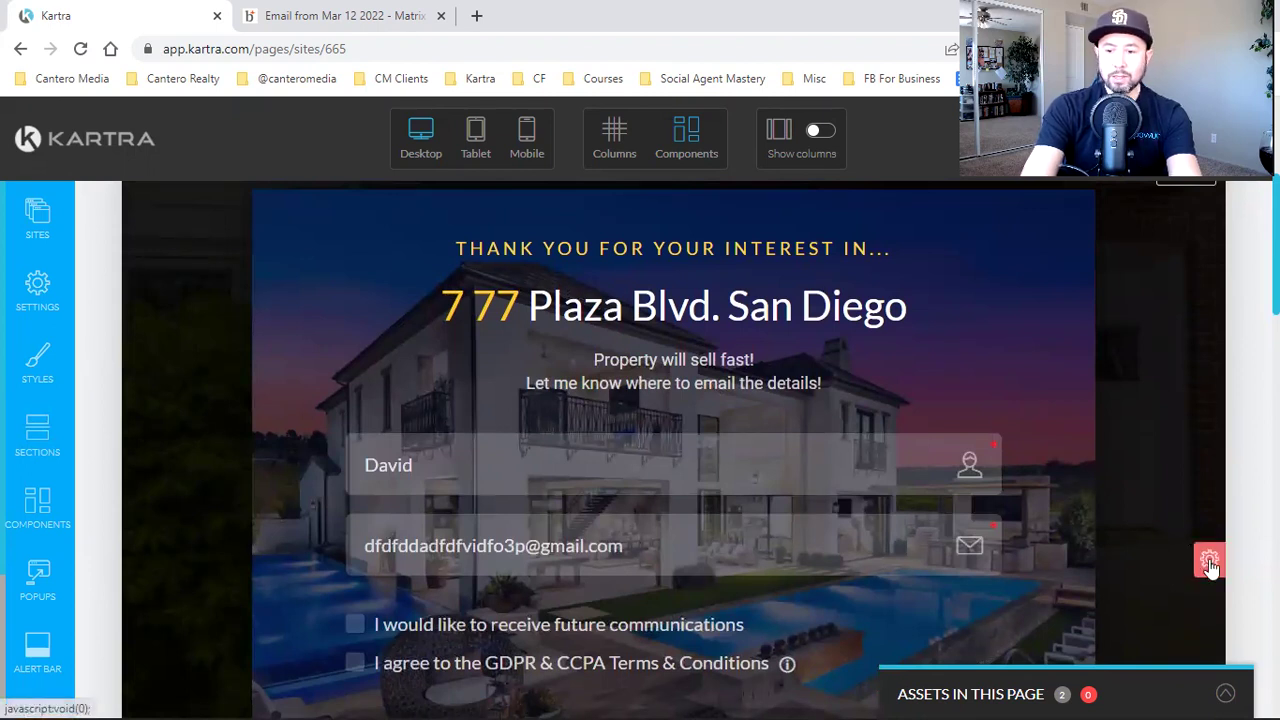
- Swap the opt-in form's pool villa background for the red-door brick house photo and apply it
left_click(1205, 574)
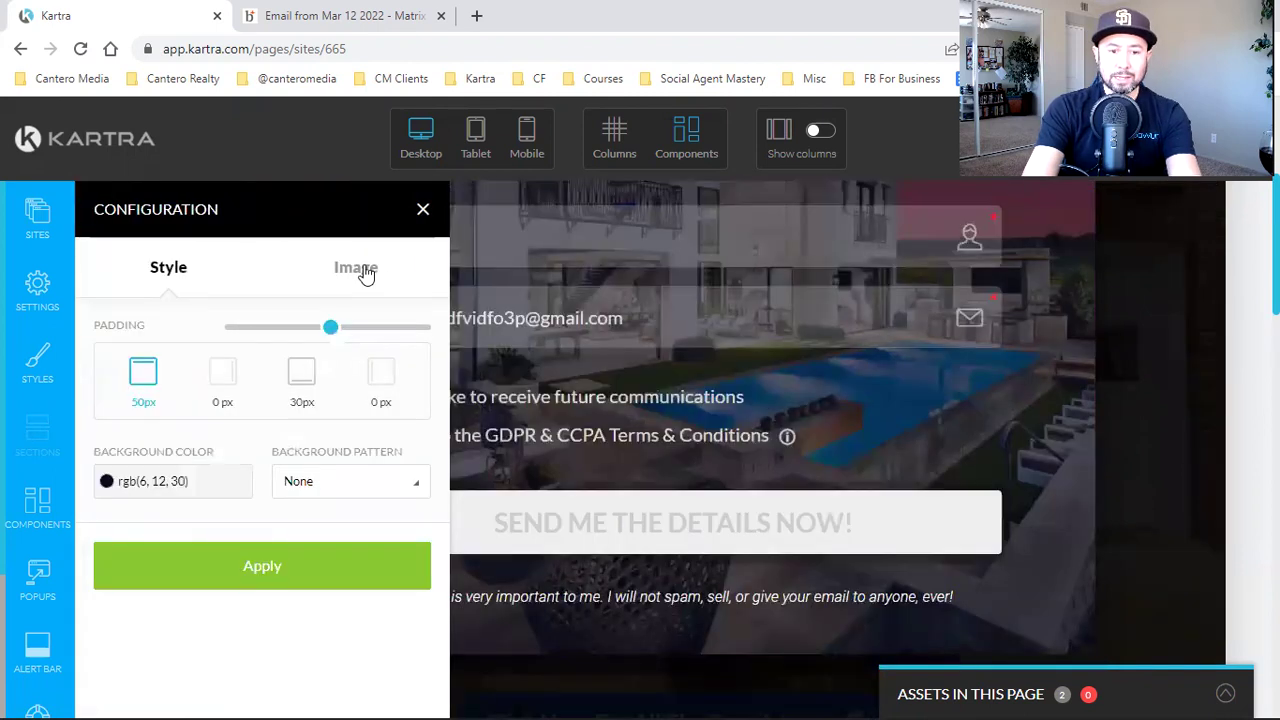
left_click(362, 270)
left_click(285, 414)
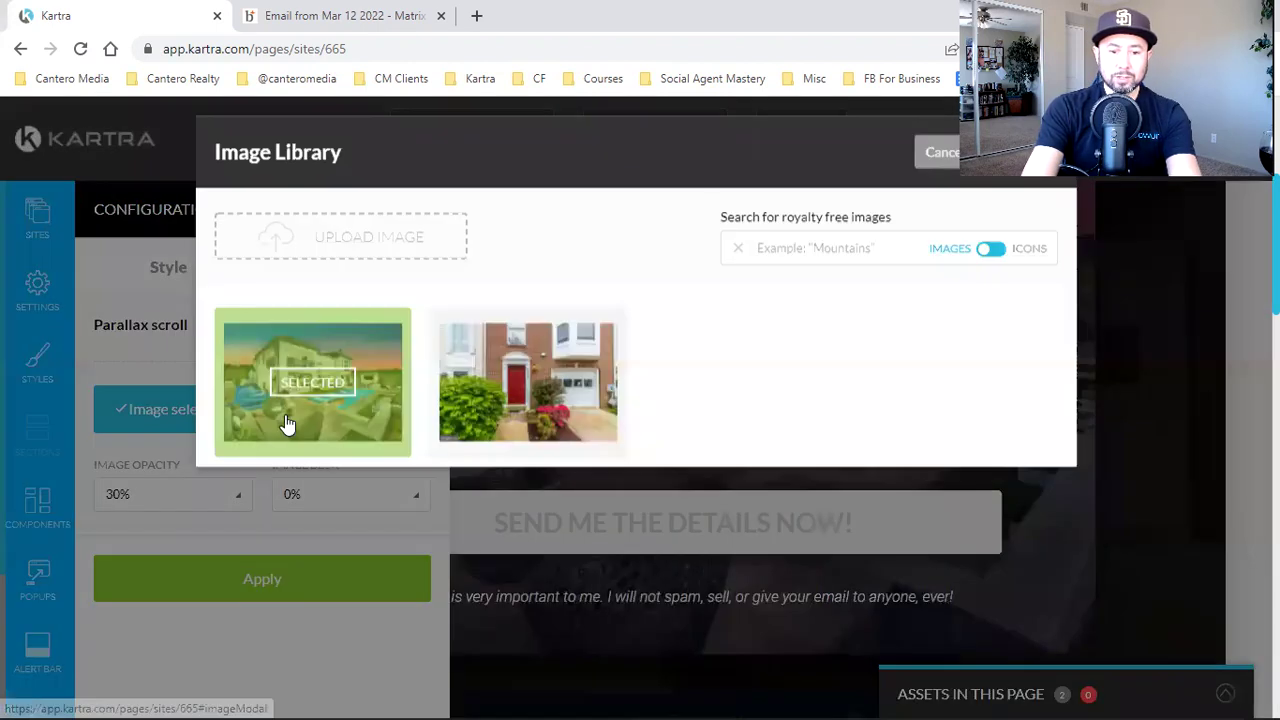
left_click(527, 437)
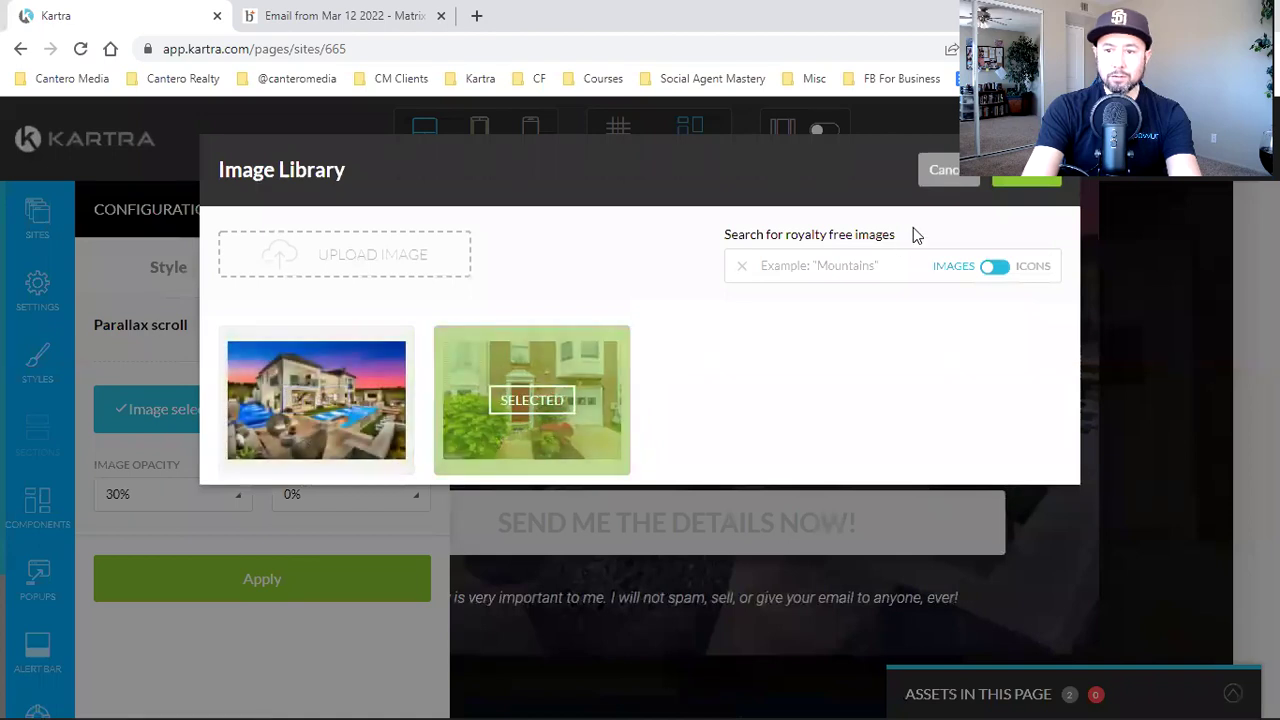
left_click(1024, 180)
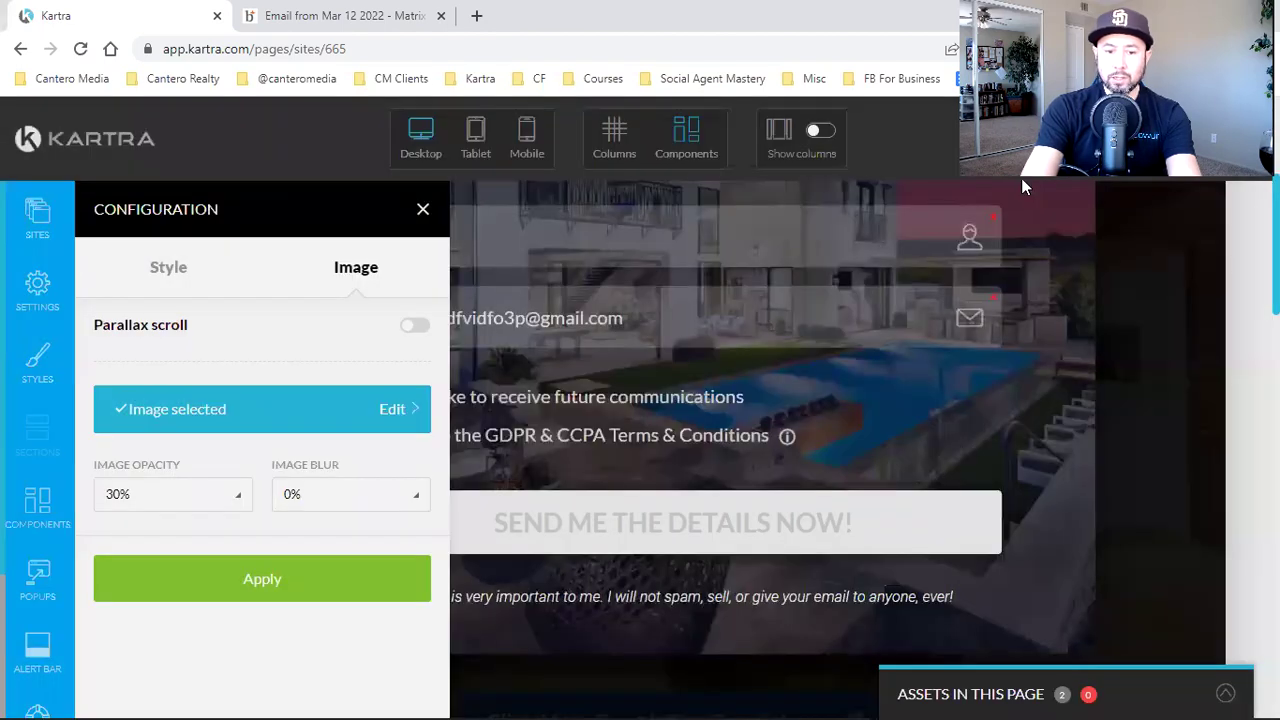
left_click(270, 578)
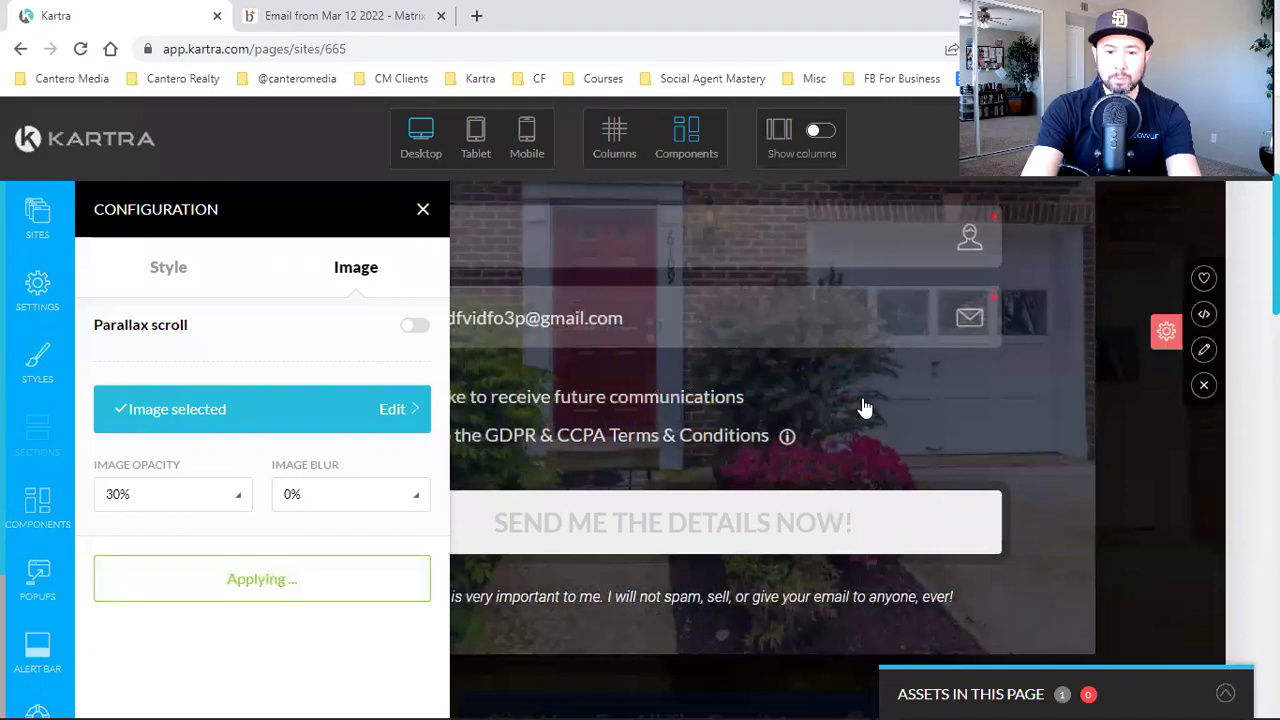
left_click(423, 209)
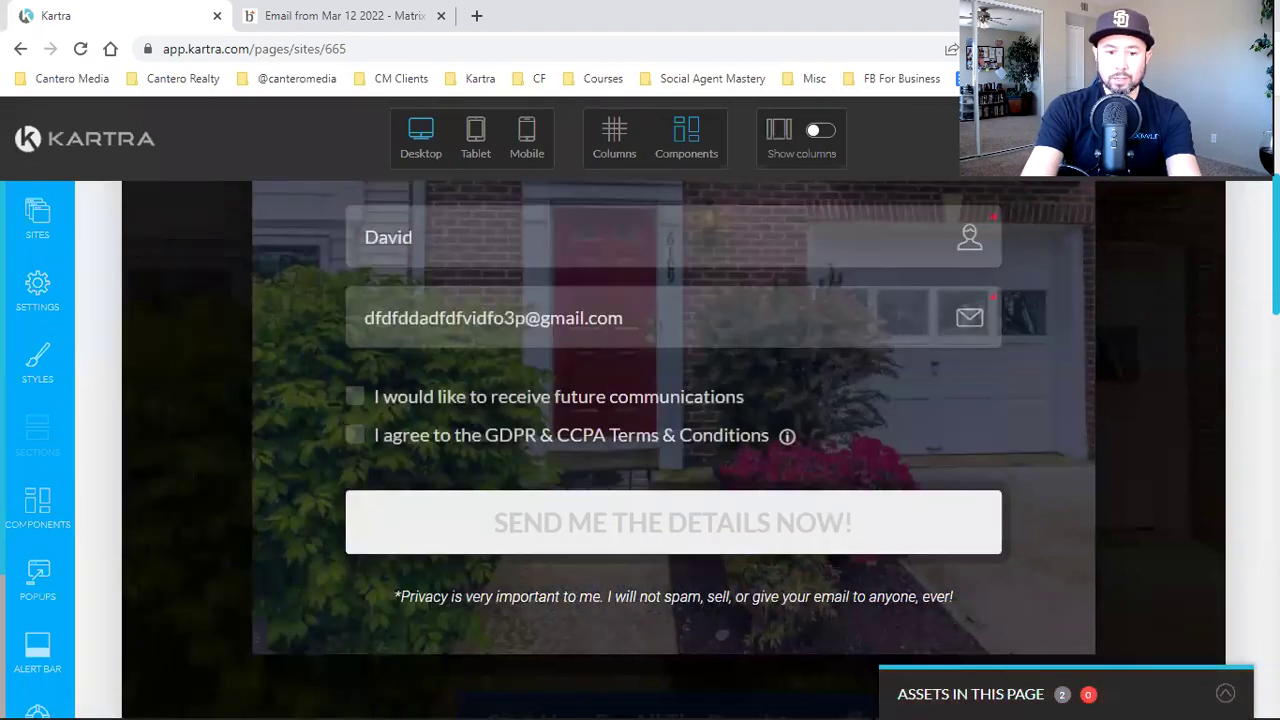
scroll(682, 448, "up", 3)
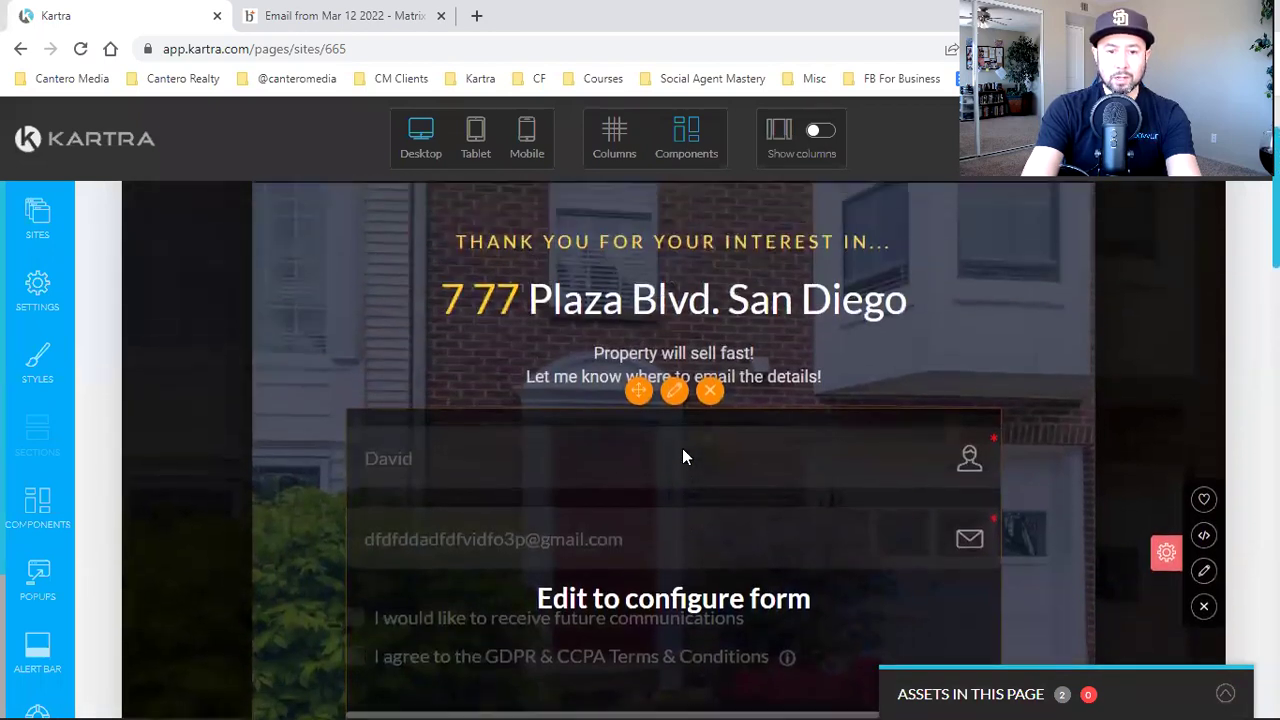
left_click(347, 10)
left_click(203, 12)
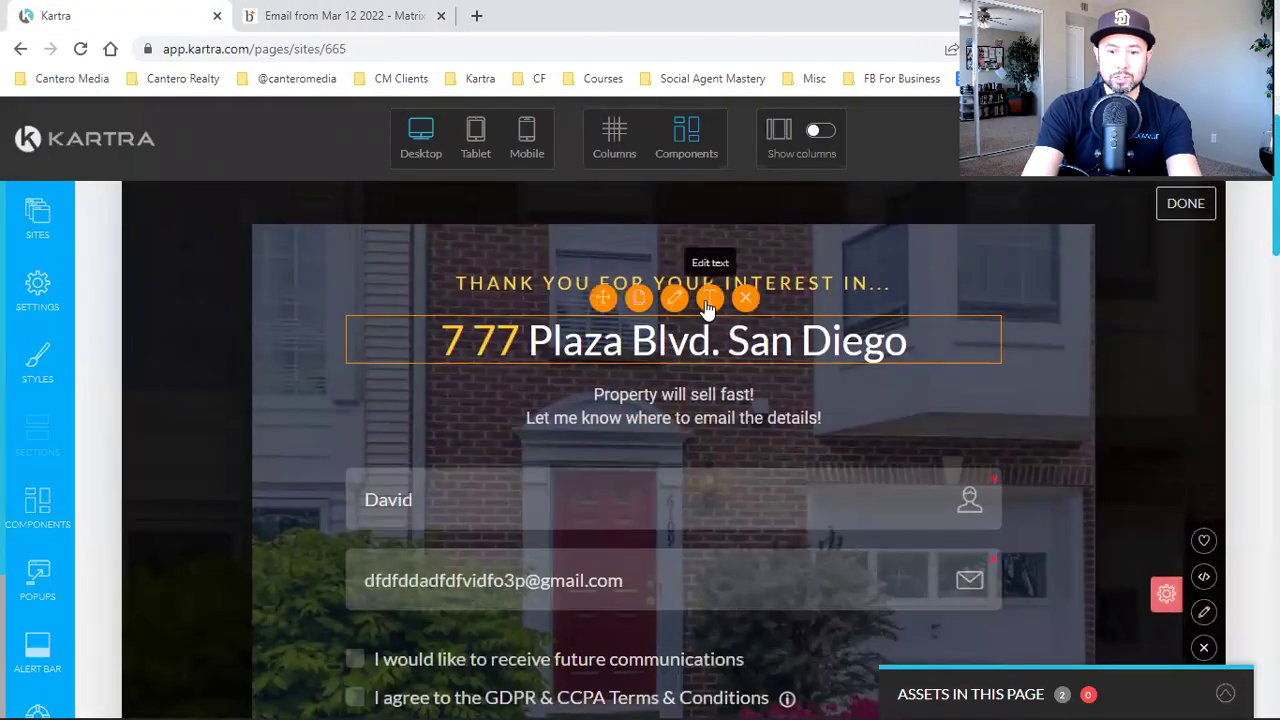
left_click(709, 298)
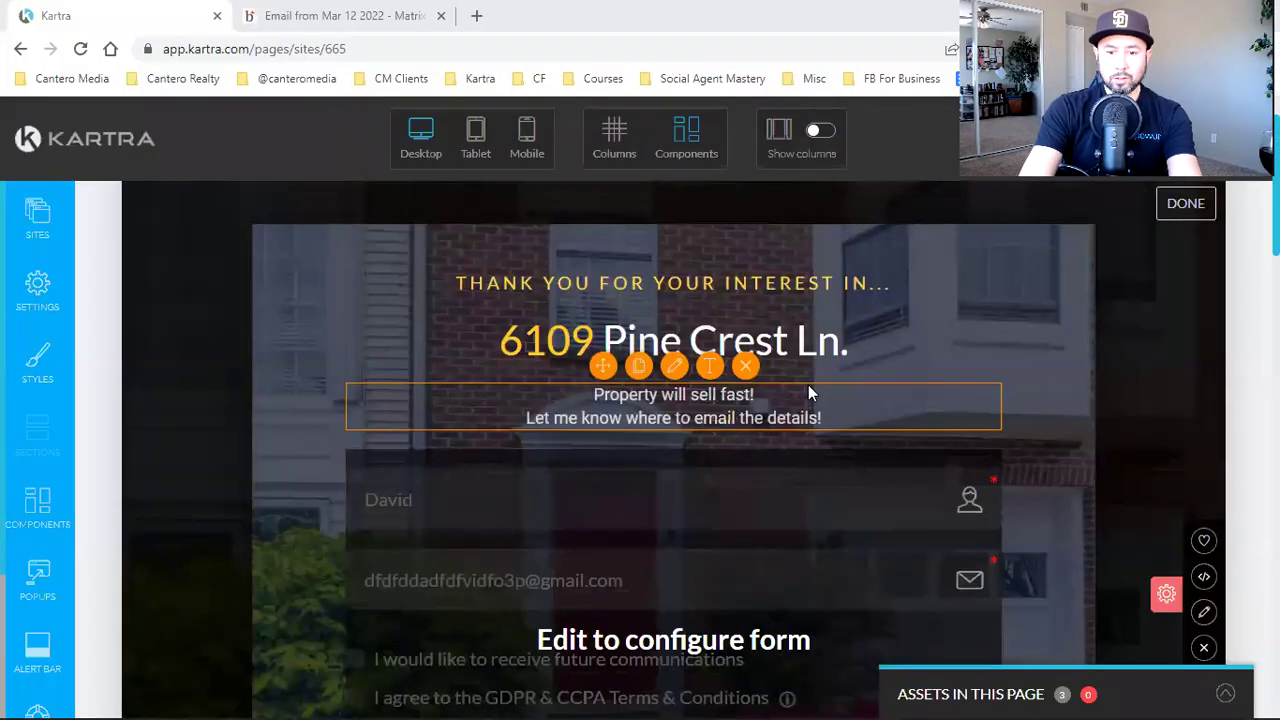
scroll(812, 480, "down", 2)
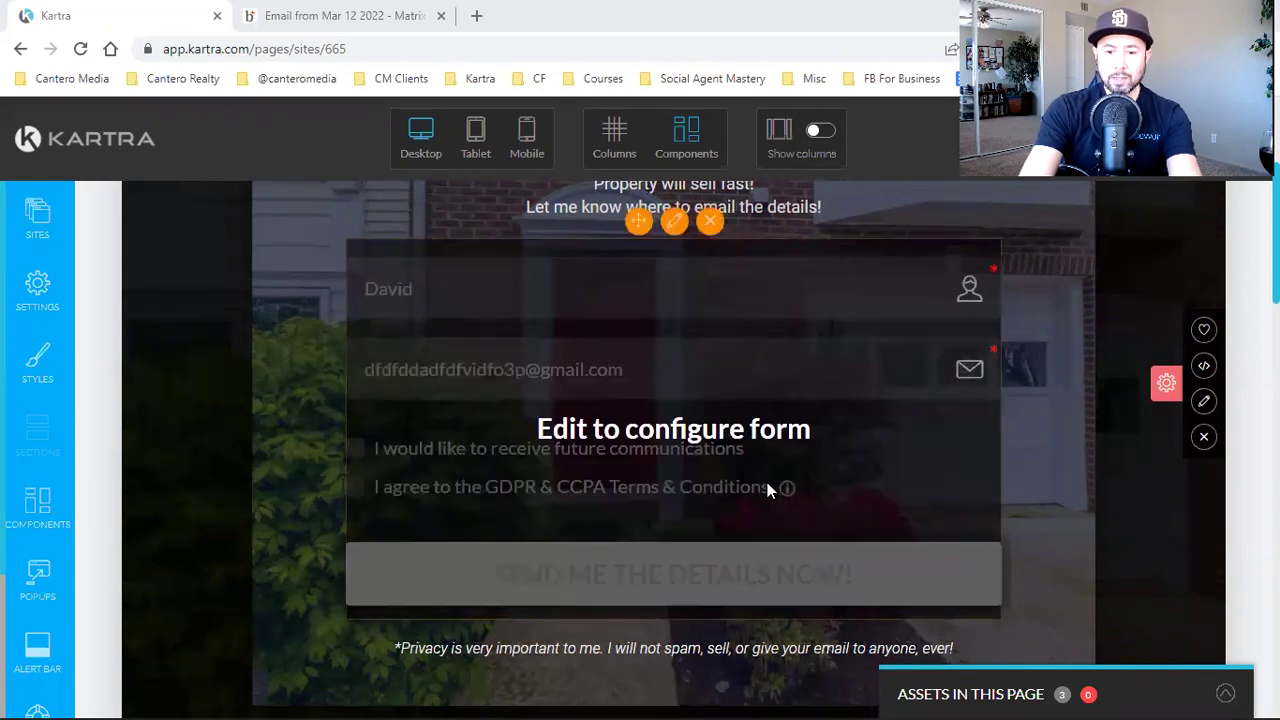
left_click(675, 221)
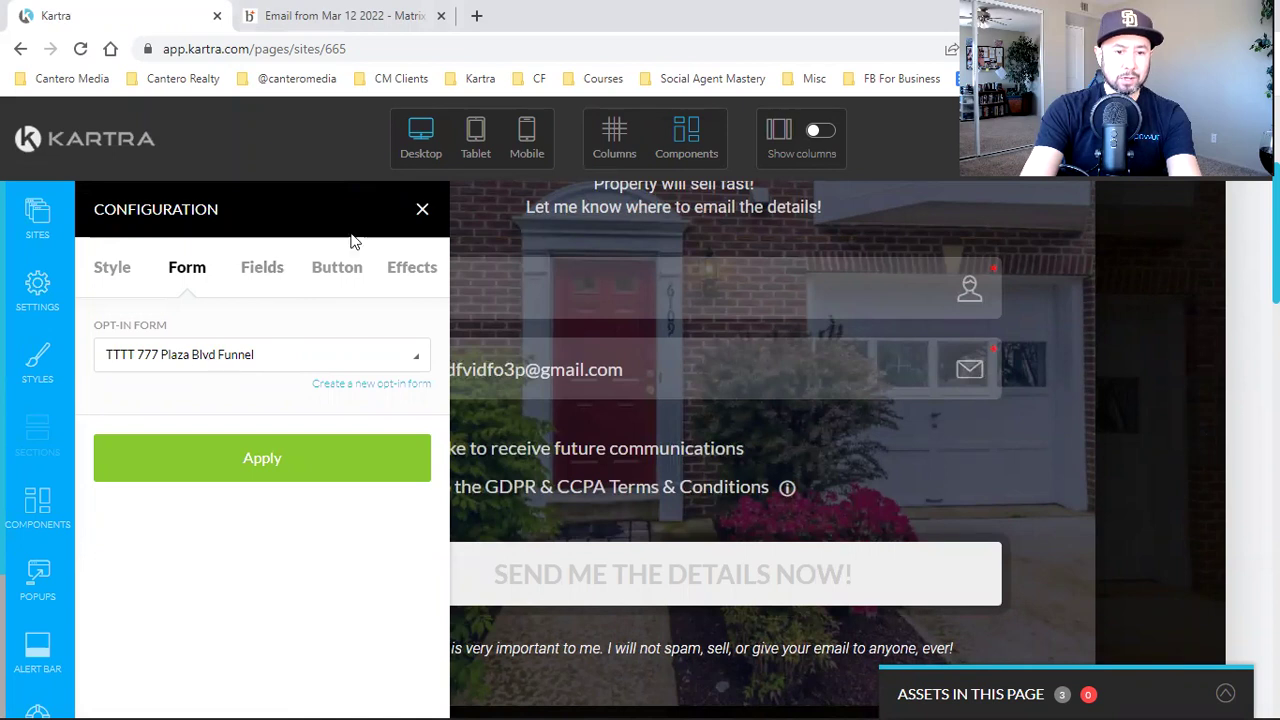
left_click(339, 268)
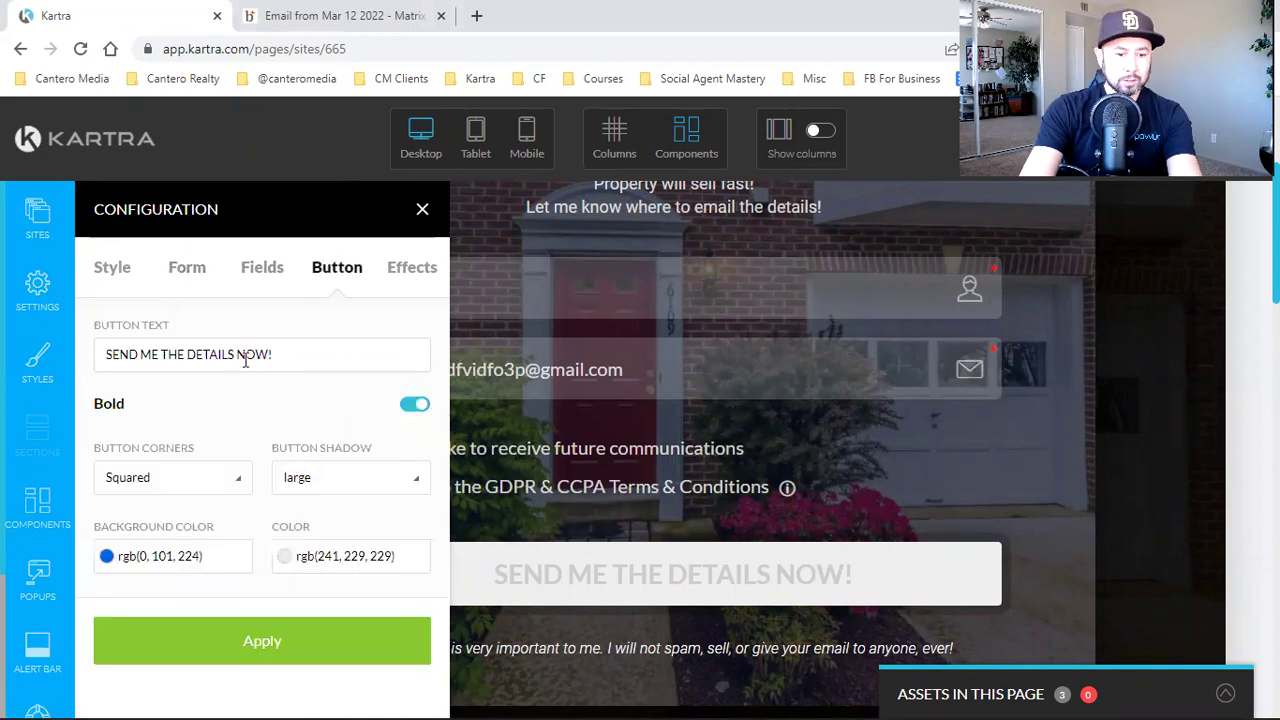
left_click(354, 566)
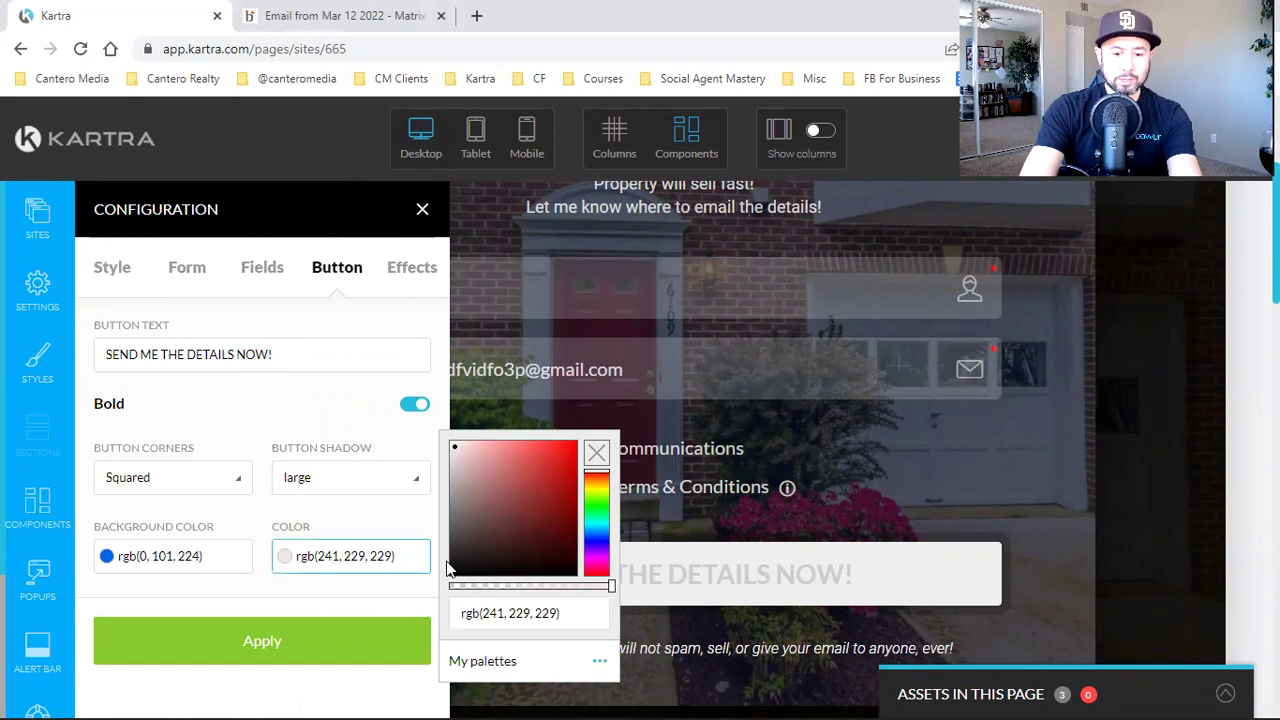
left_click(557, 666)
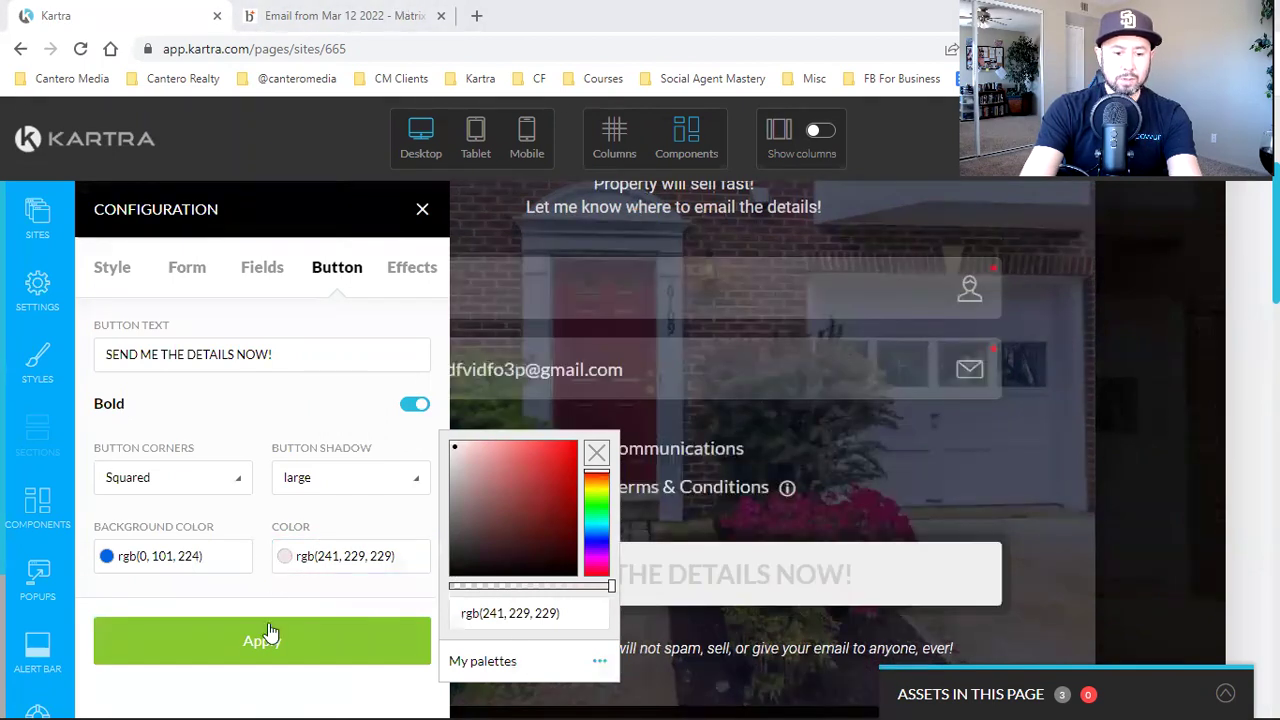
left_click(270, 636)
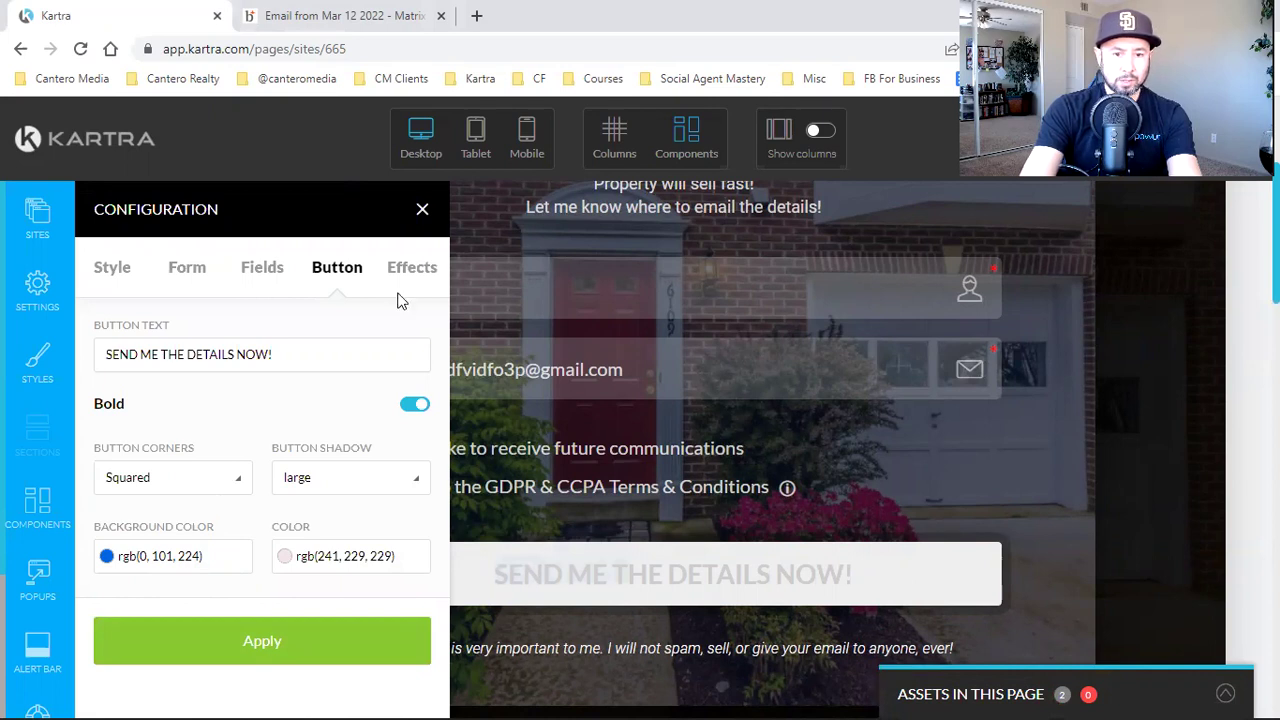
left_click(422, 209)
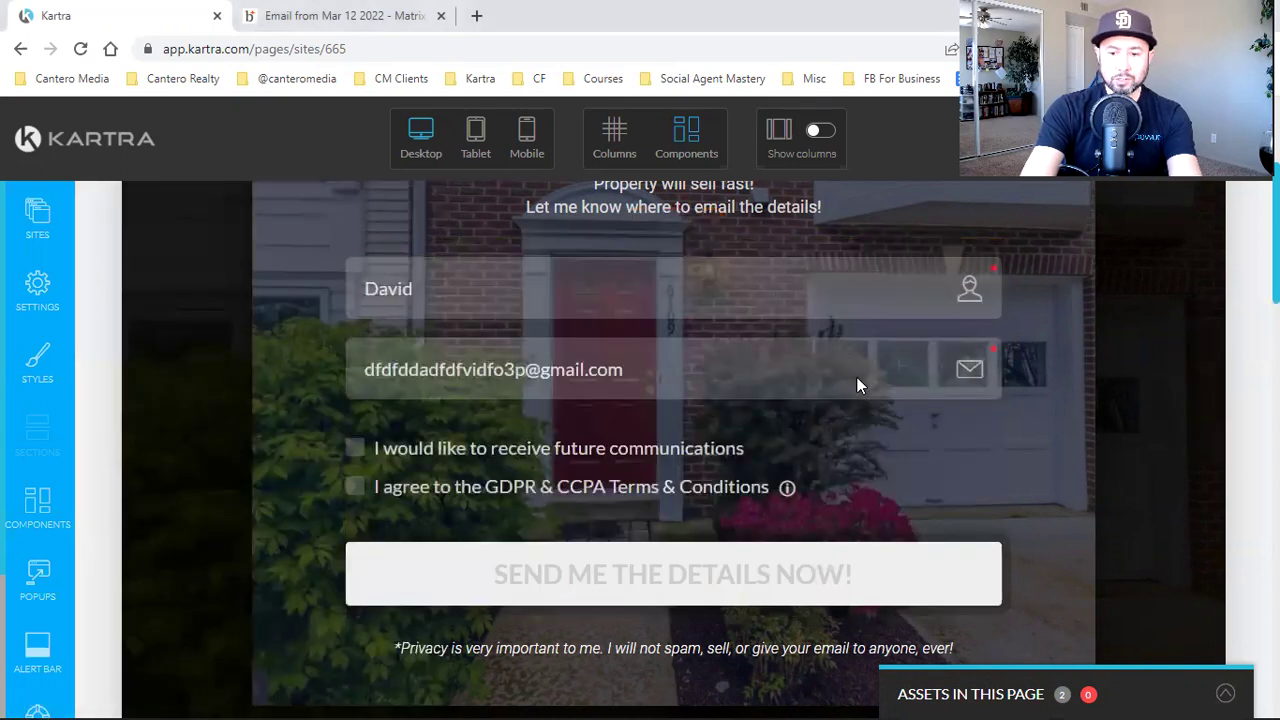
- Close the popup editor and open the Click Here For All The Details! button's settings
mouse_move(1188, 432)
scroll(1081, 532, "up", 3)
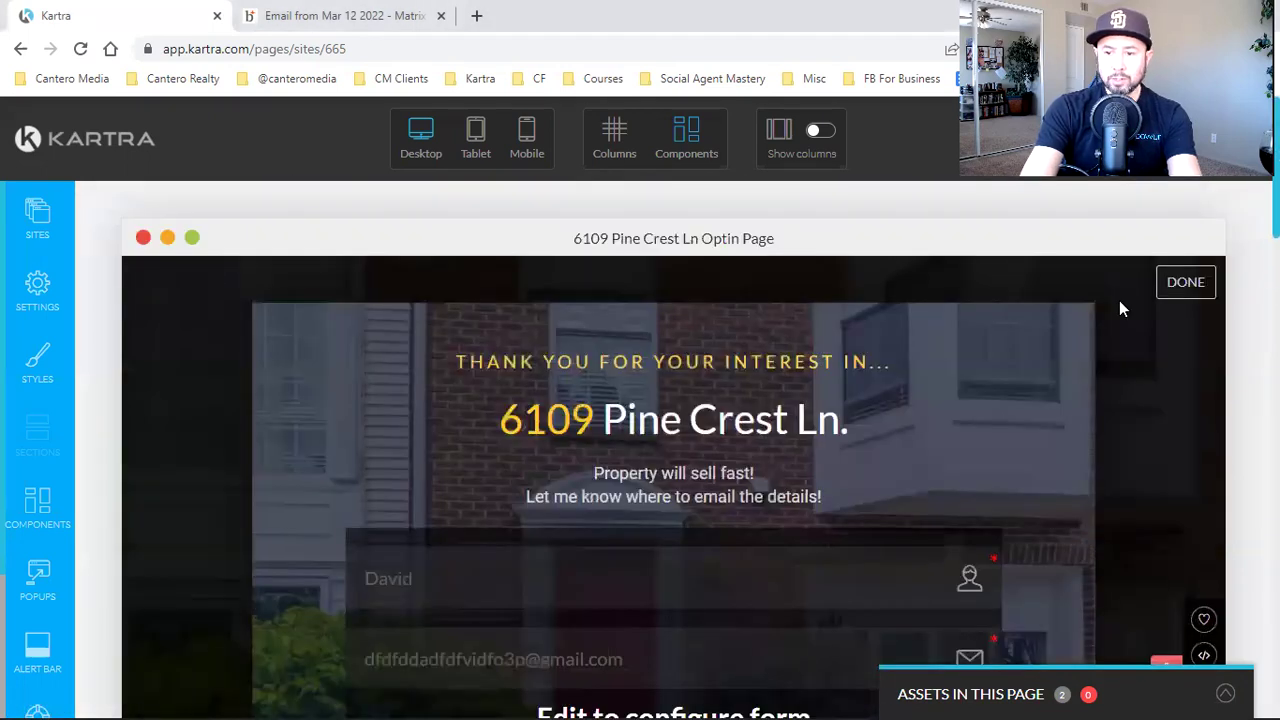
left_click(1166, 289)
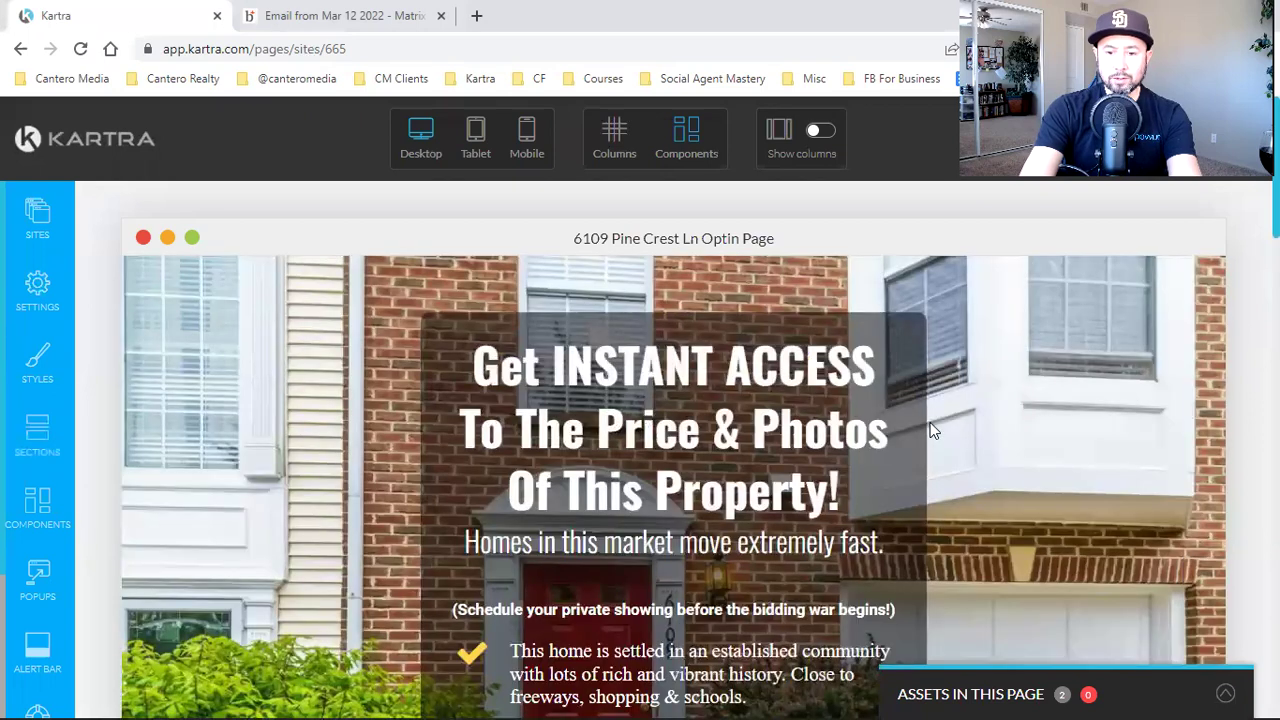
scroll(1016, 328, "down", 3)
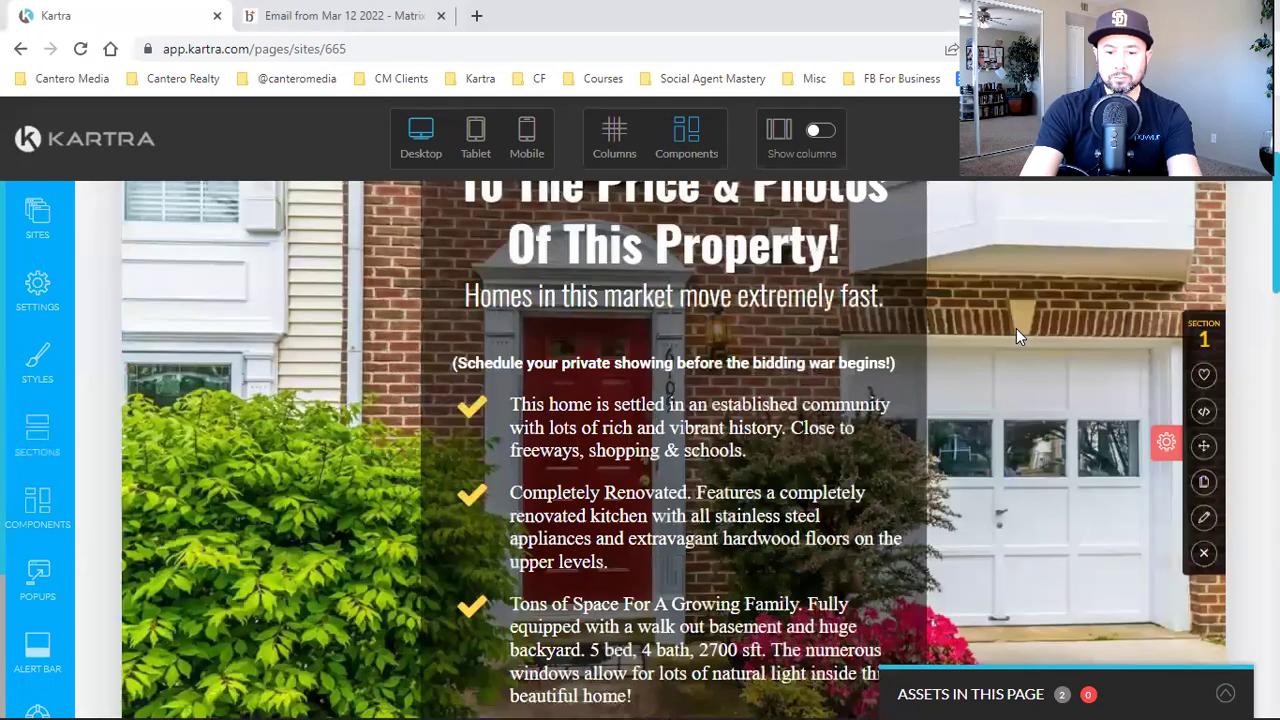
scroll(760, 524, "down", 3)
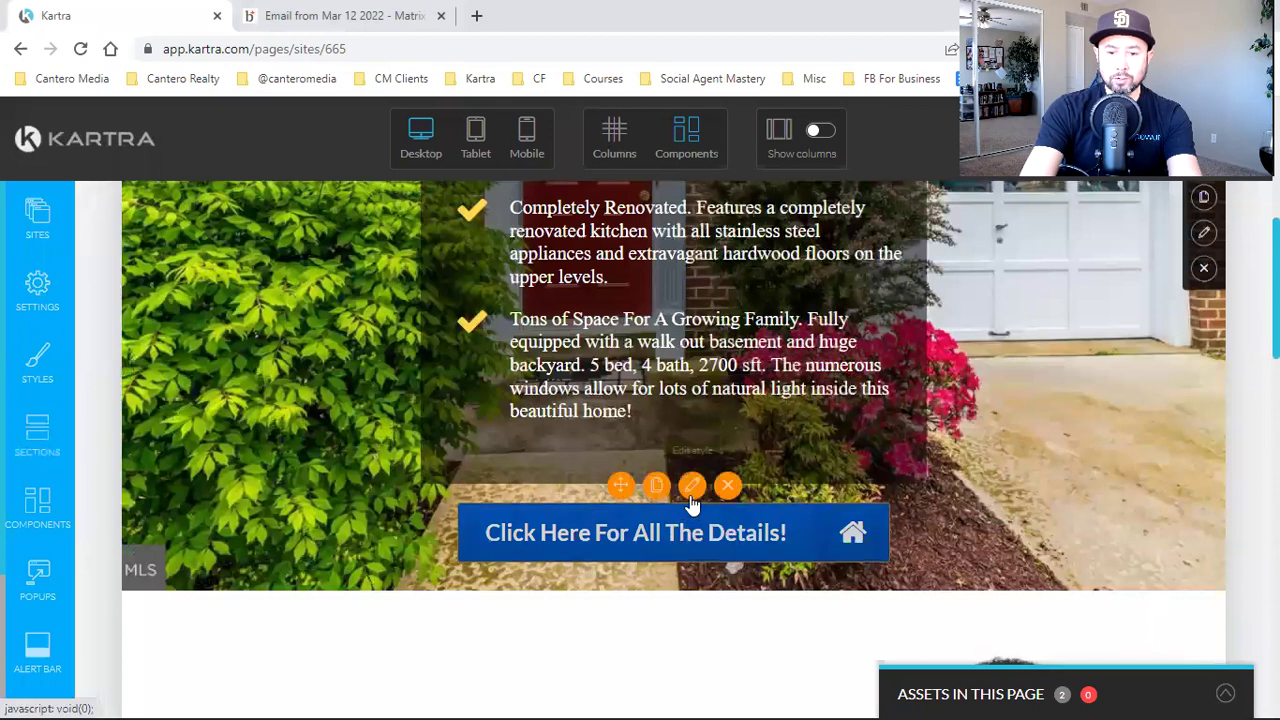
left_click(691, 490)
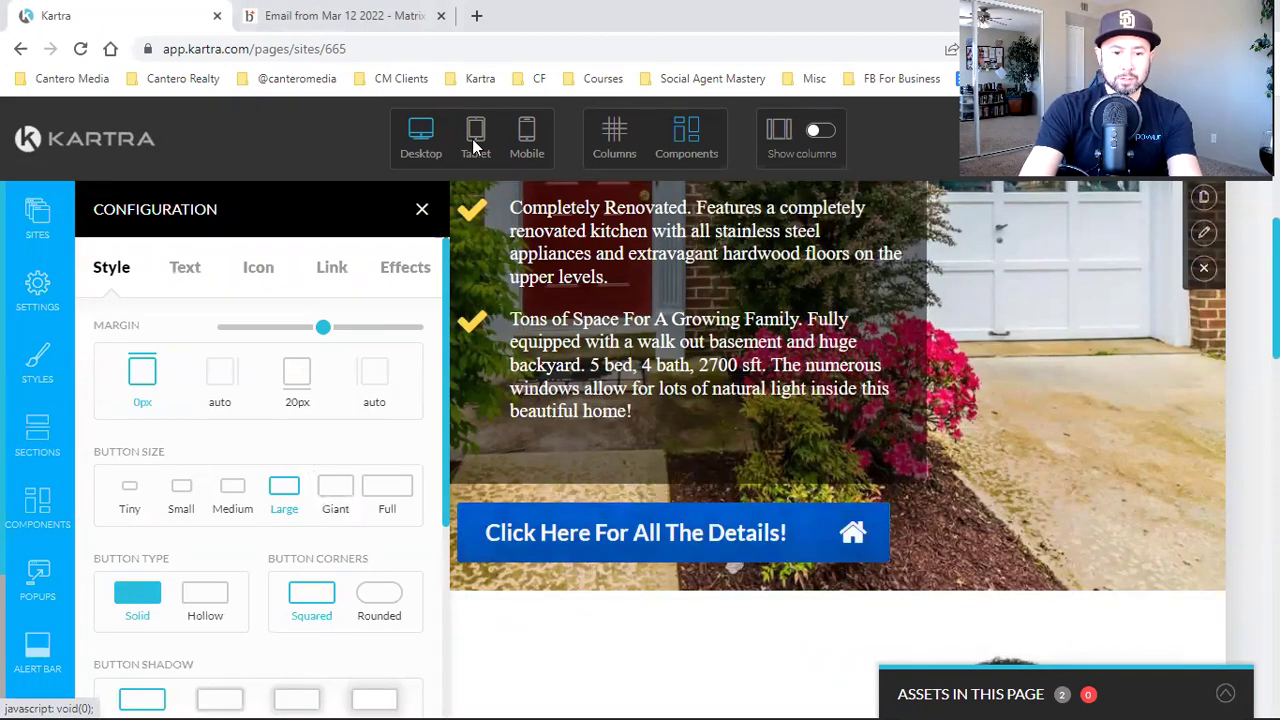
scroll(250, 540, "down", 2)
scroll(250, 540, "up", 2)
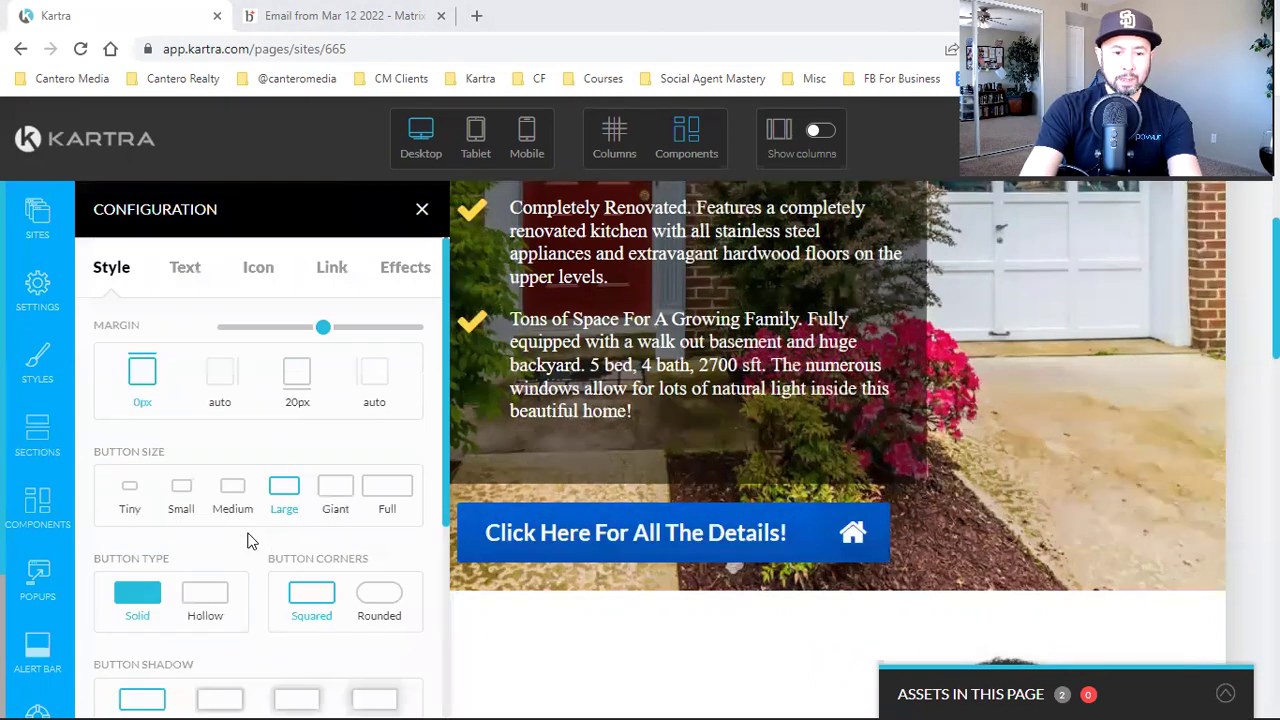
scroll(250, 541, "down", 3)
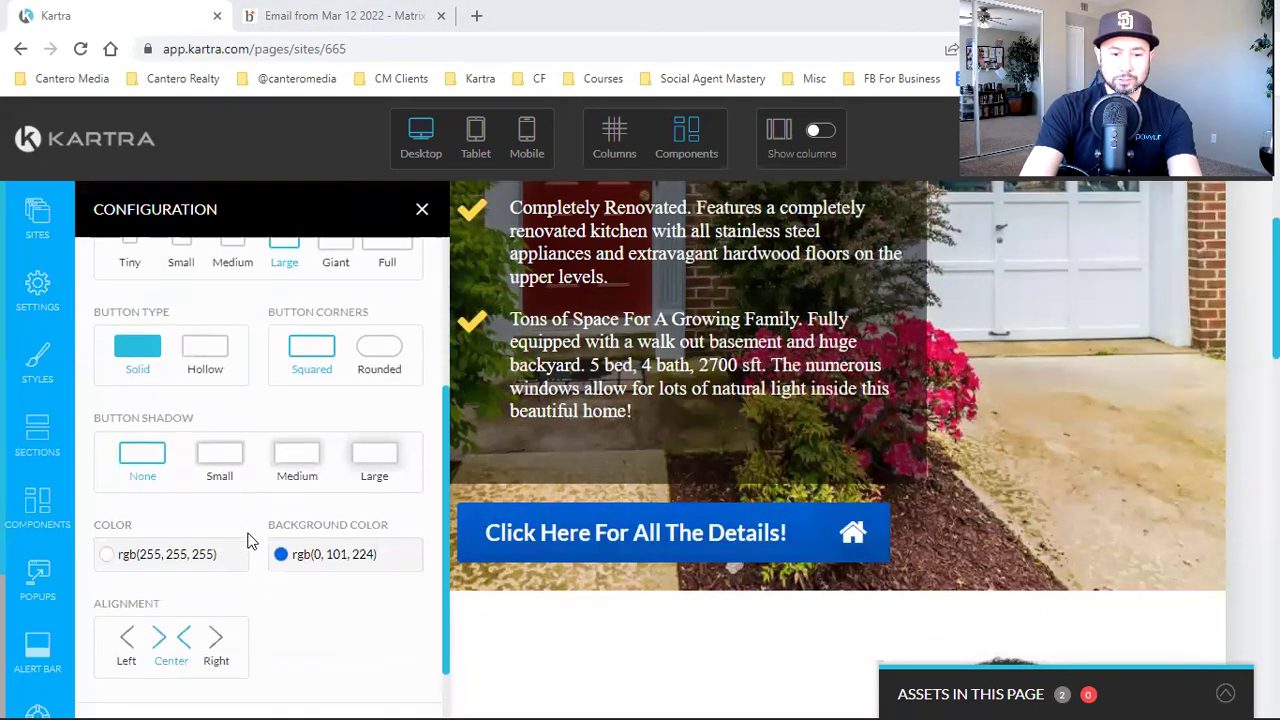
- Copy the button's background colour value rgb(0, 101, 224)
left_click(338, 488)
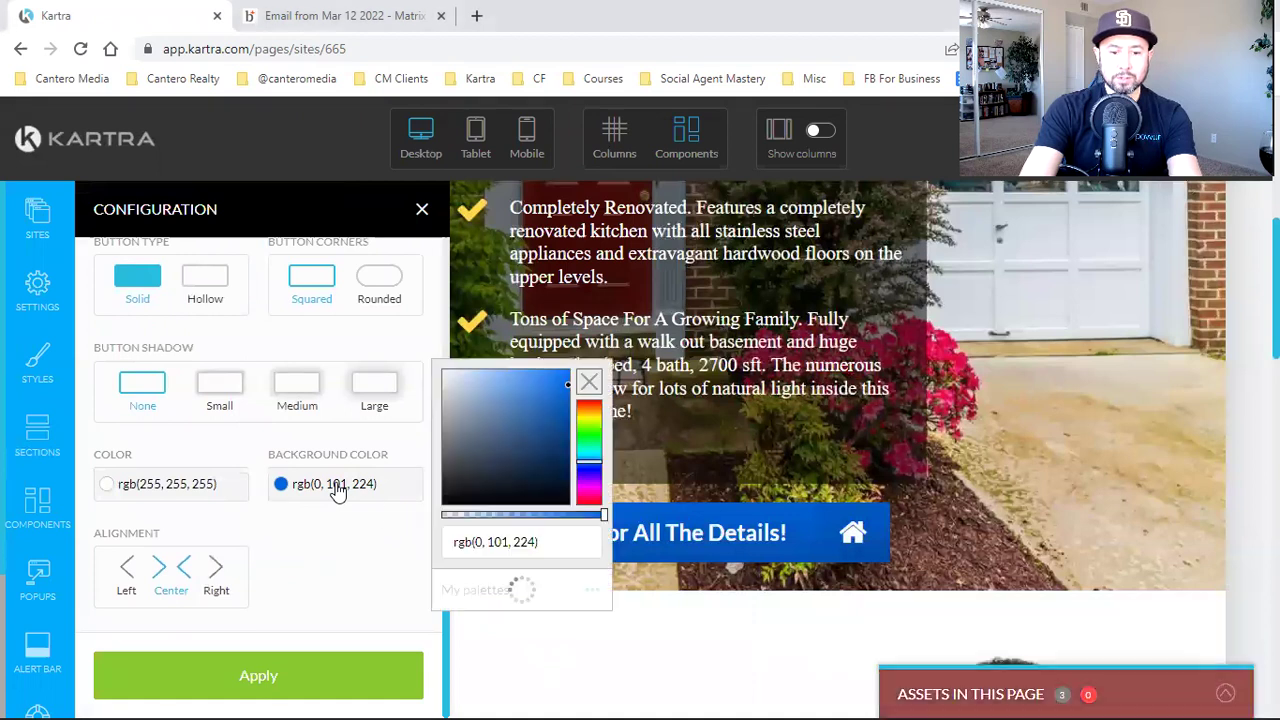
double_click(500, 541)
triple_click(500, 541)
key("ctrl+c")
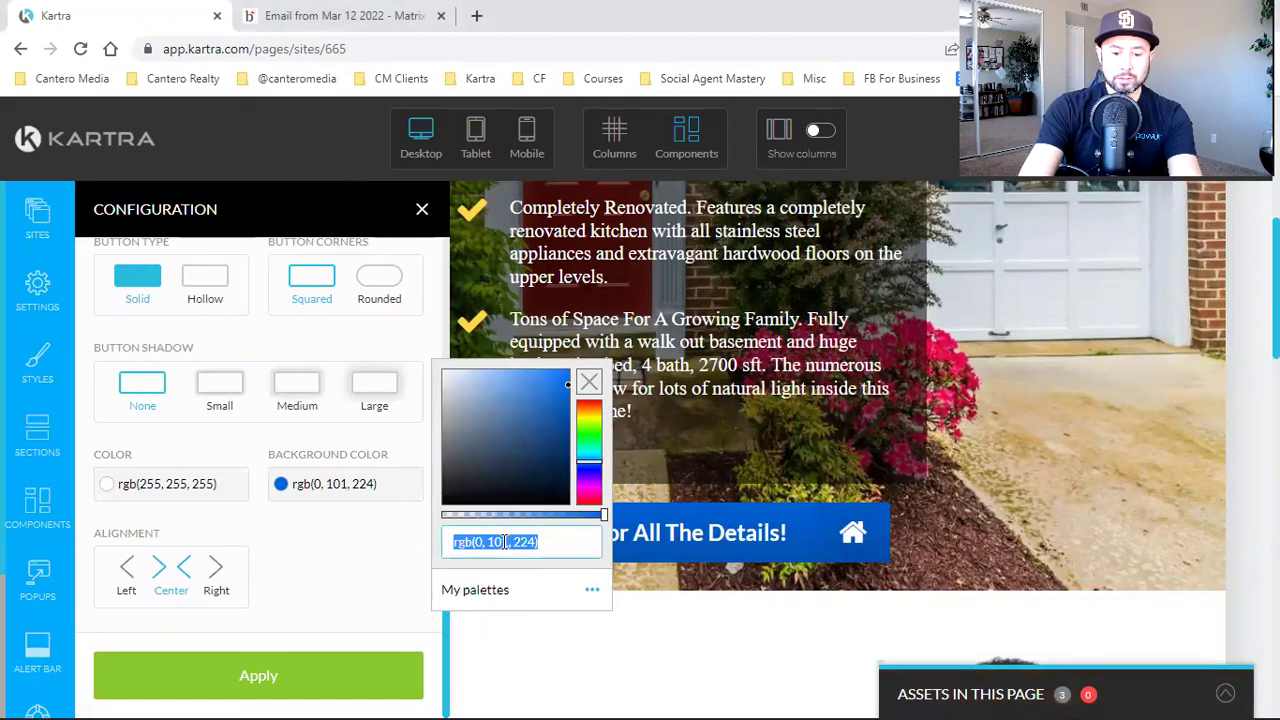
right_click(500, 545)
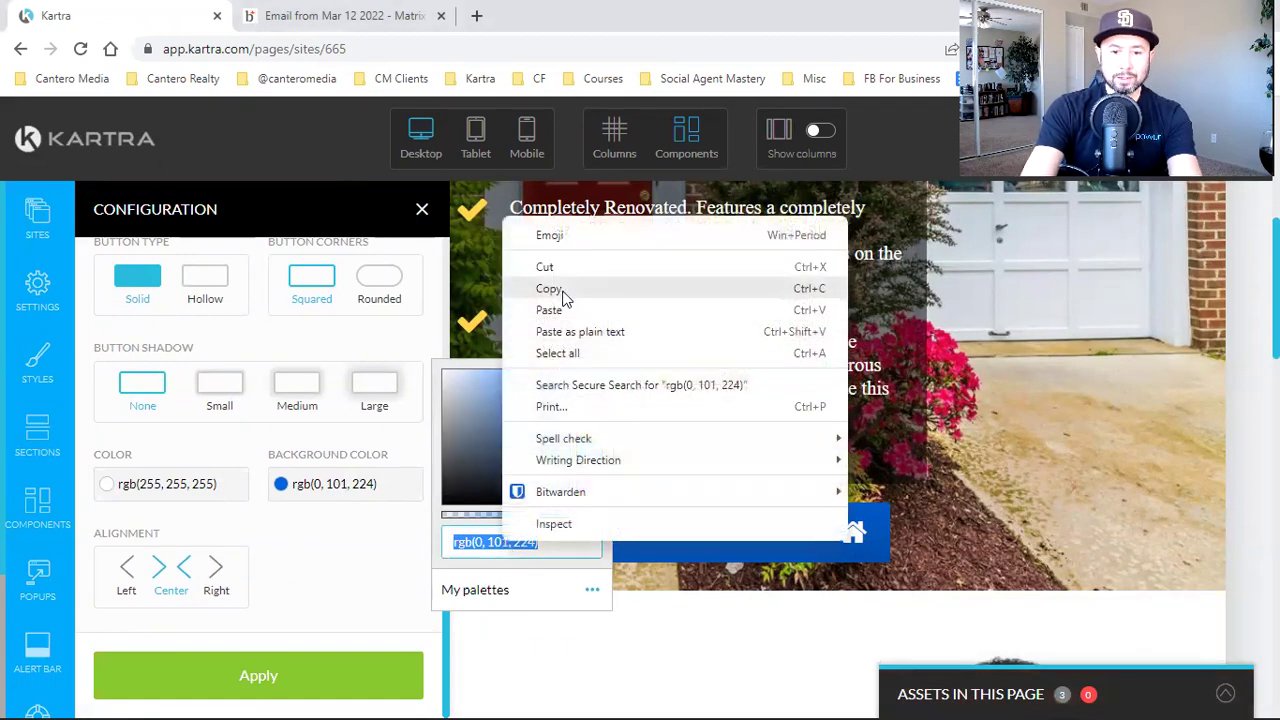
left_click(560, 289)
left_click(422, 212)
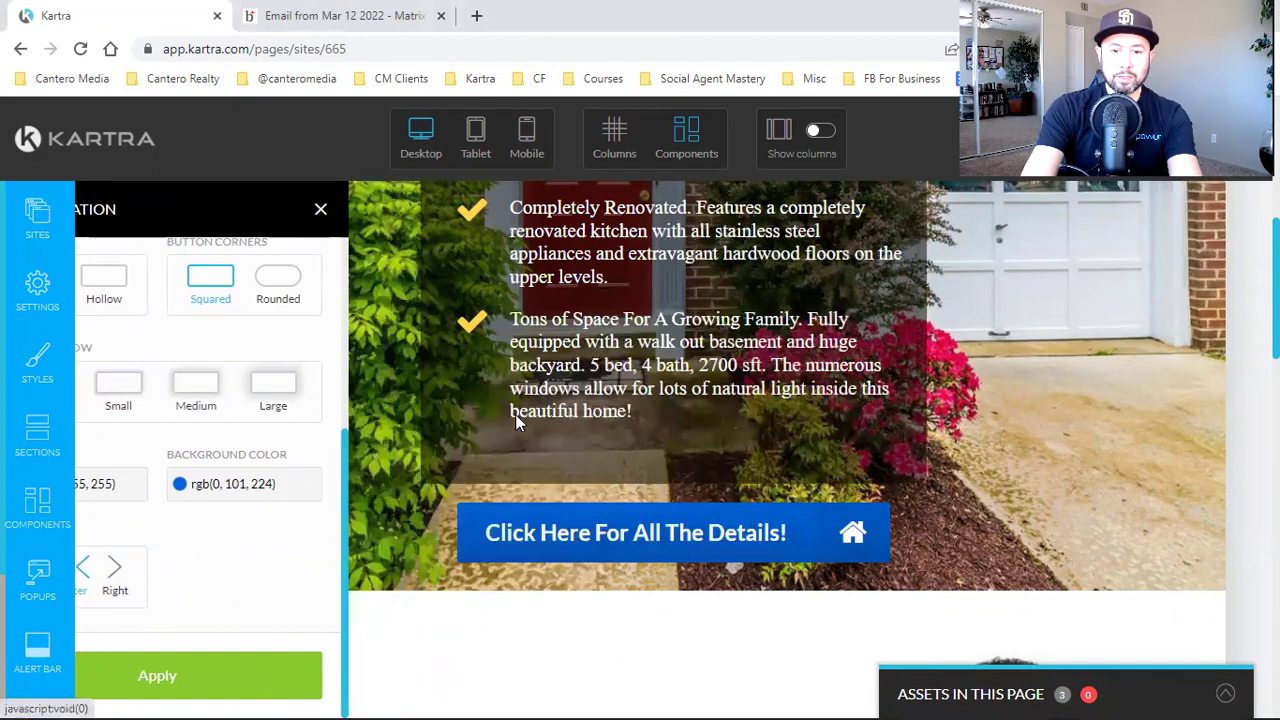
mouse_move(623, 515)
left_click(692, 488)
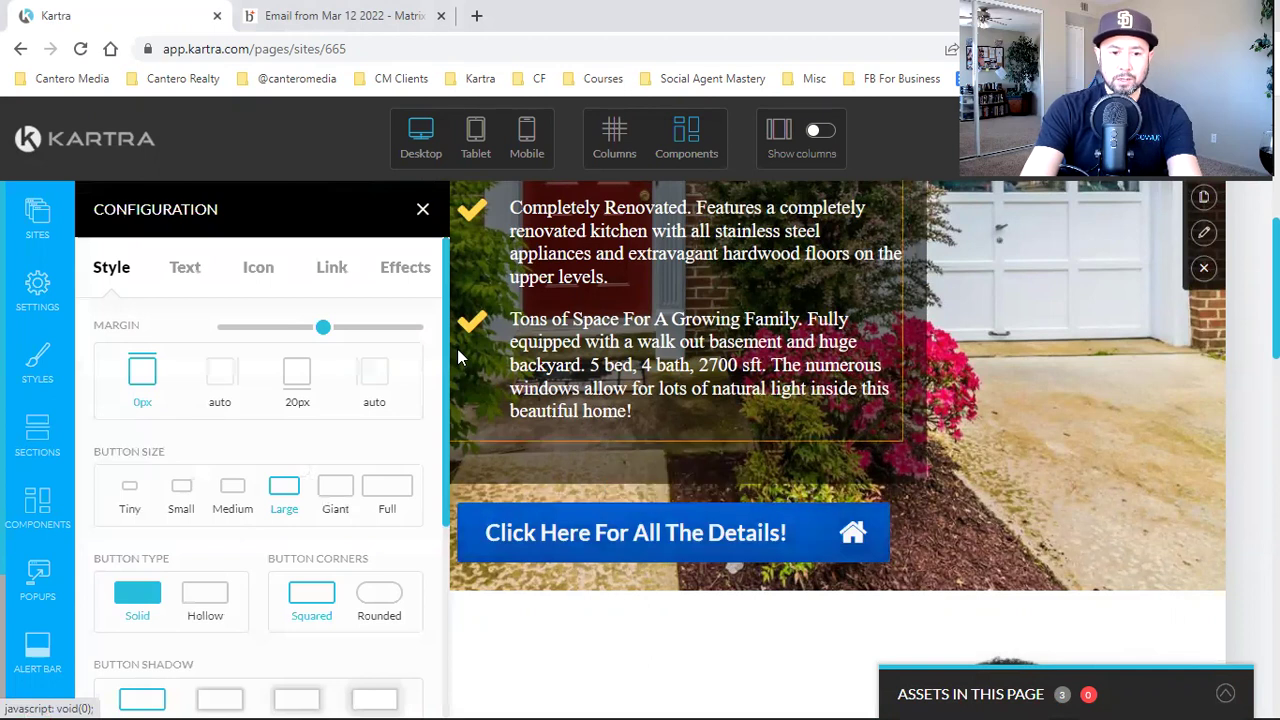
- Open the opt-in form's configuration at its submit Button settings
left_click(333, 272)
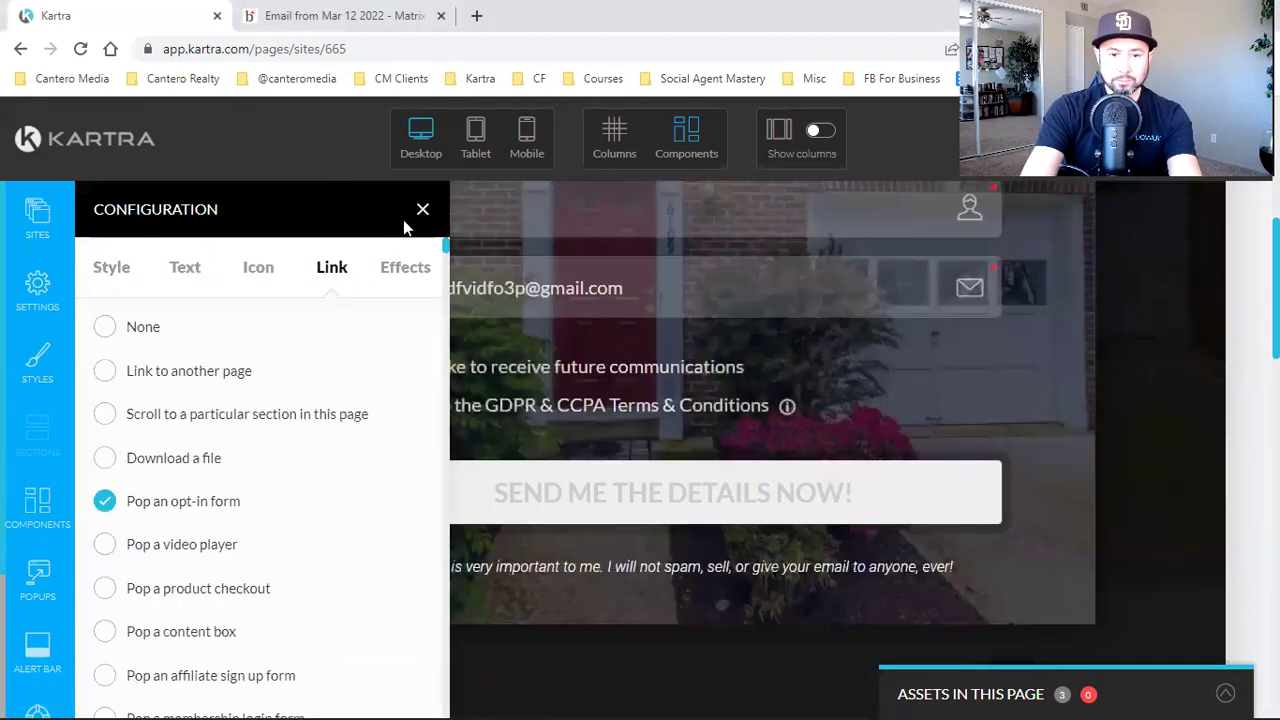
left_click(422, 209)
scroll(635, 405, "up", 1)
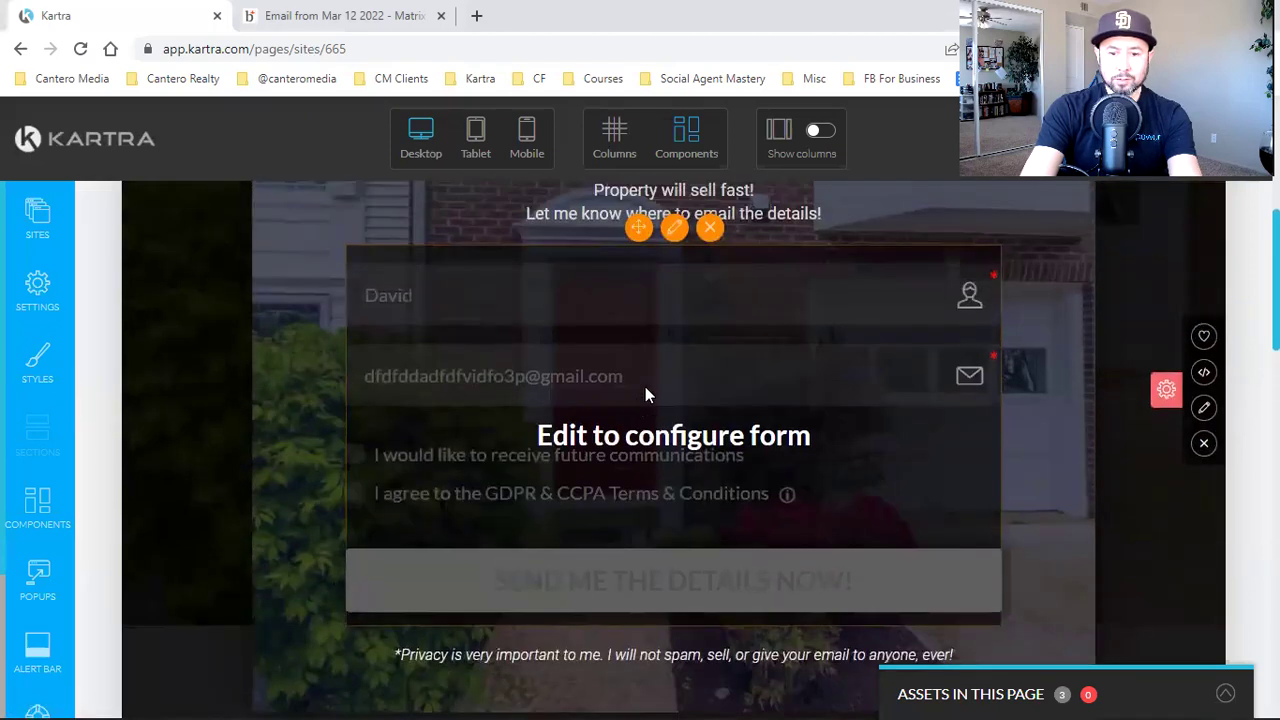
left_click(675, 230)
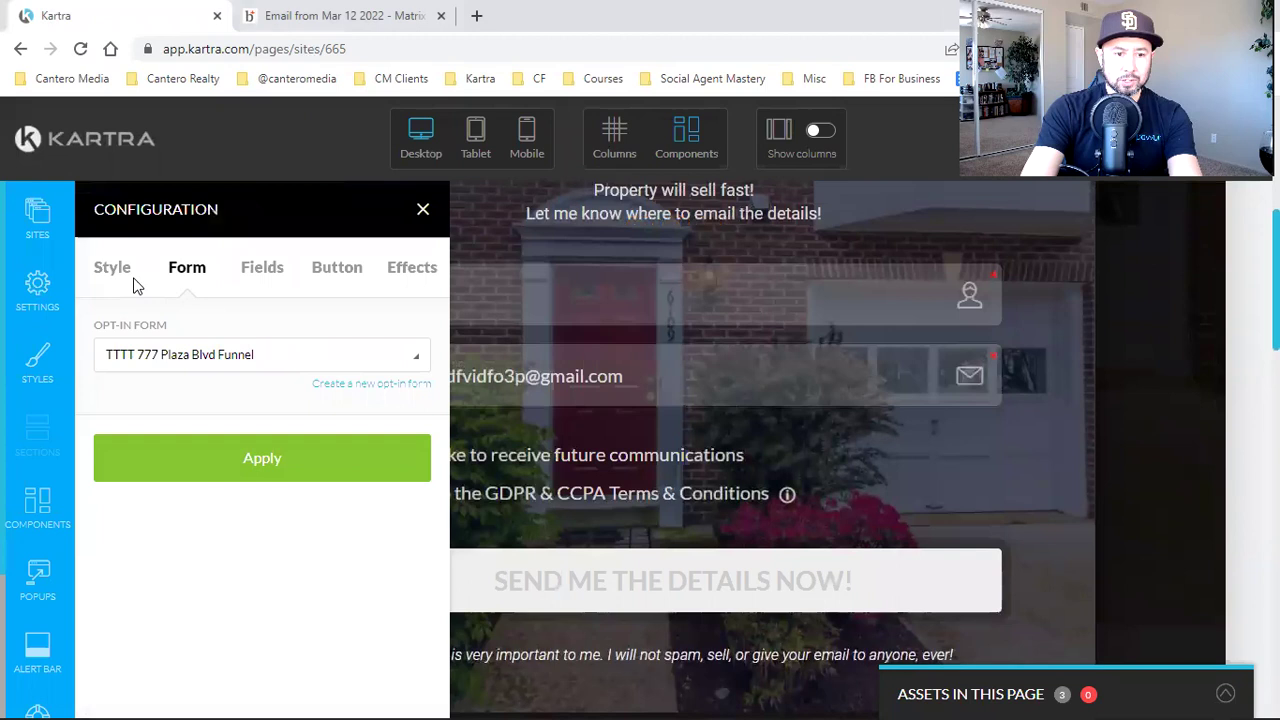
left_click(116, 275)
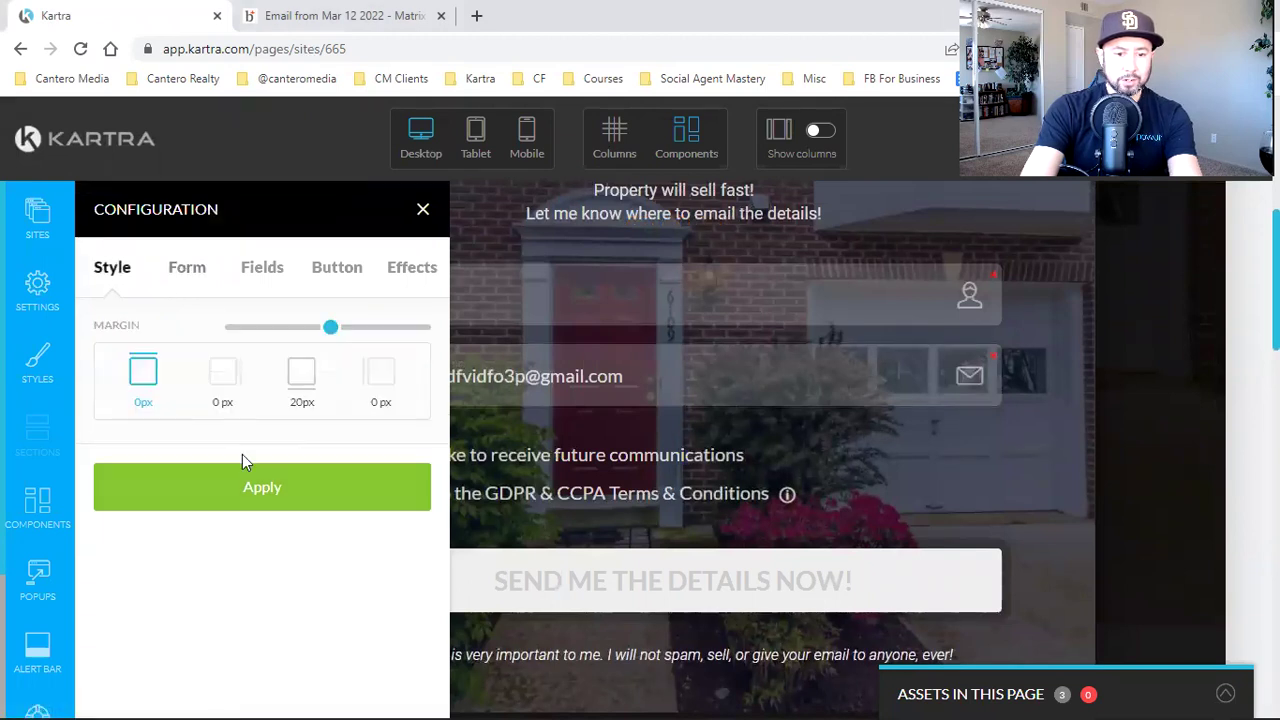
mouse_move(486, 523)
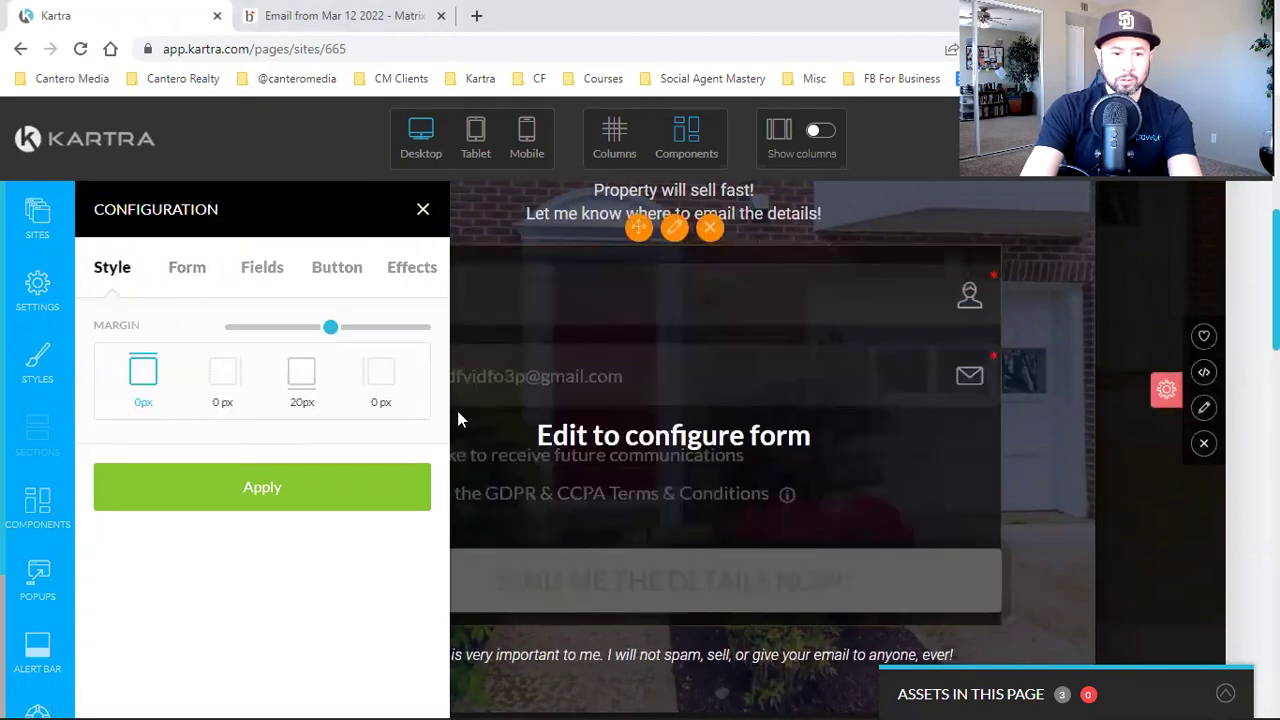
left_click(337, 267)
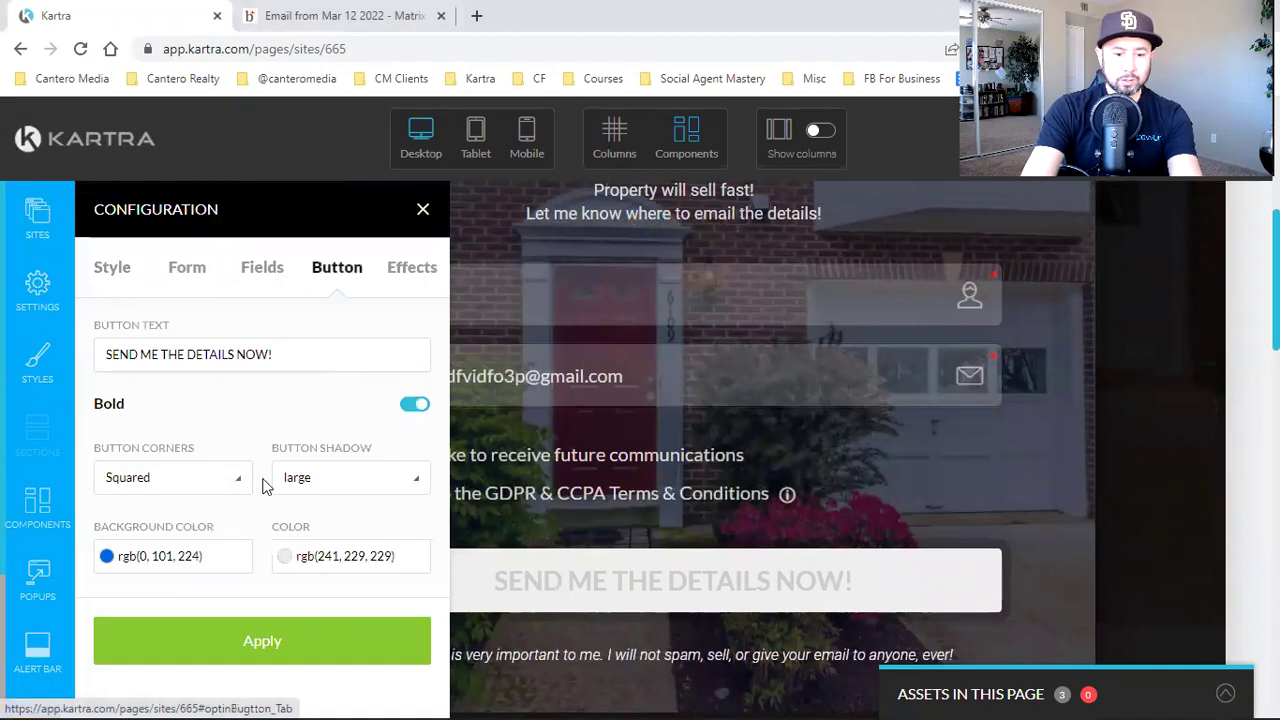
- Set the button text colour to rgb(0, 101, 224) and the background to light grey rgb(223, 230, 237)
left_click(351, 567)
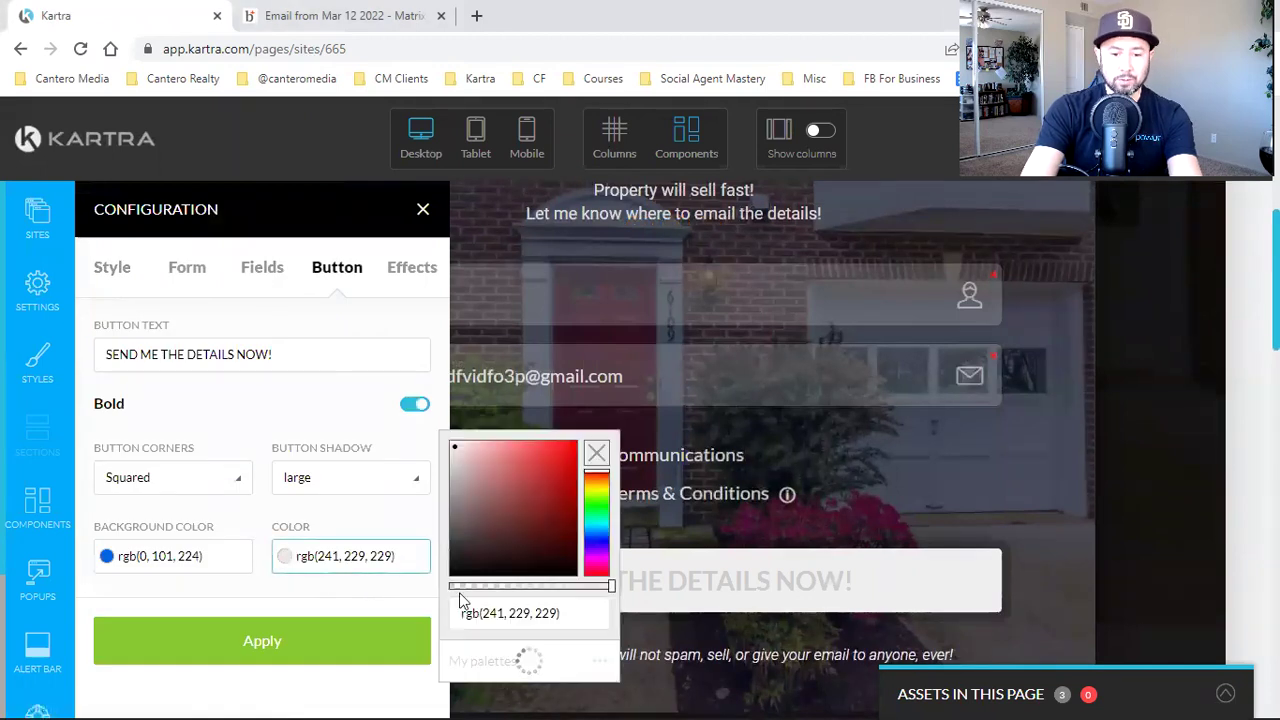
triple_click(513, 608)
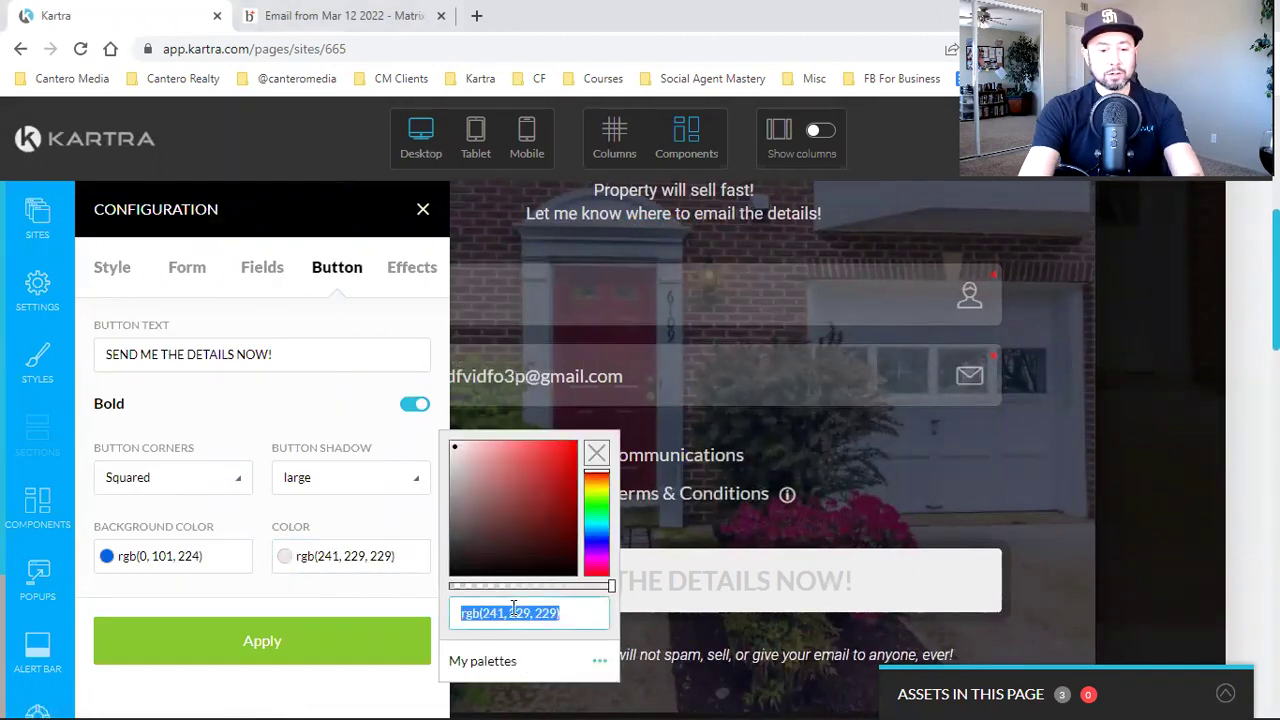
key("ctrl+v")
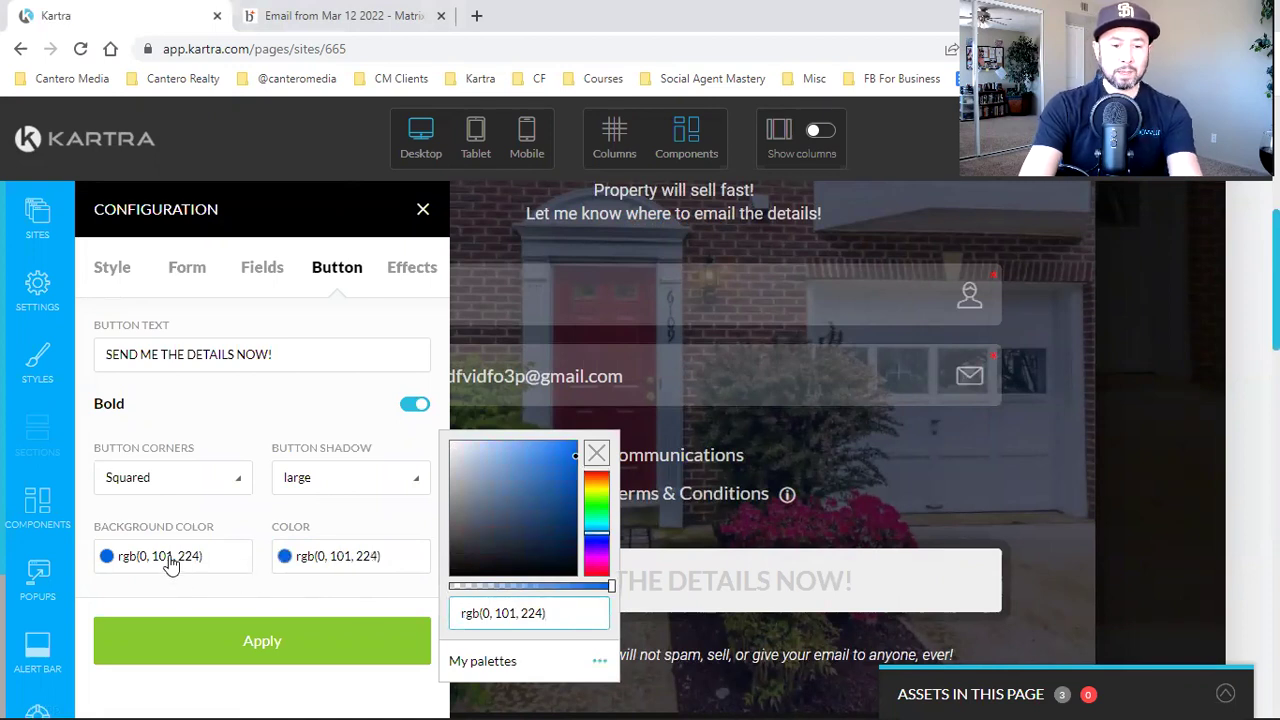
left_click(236, 640)
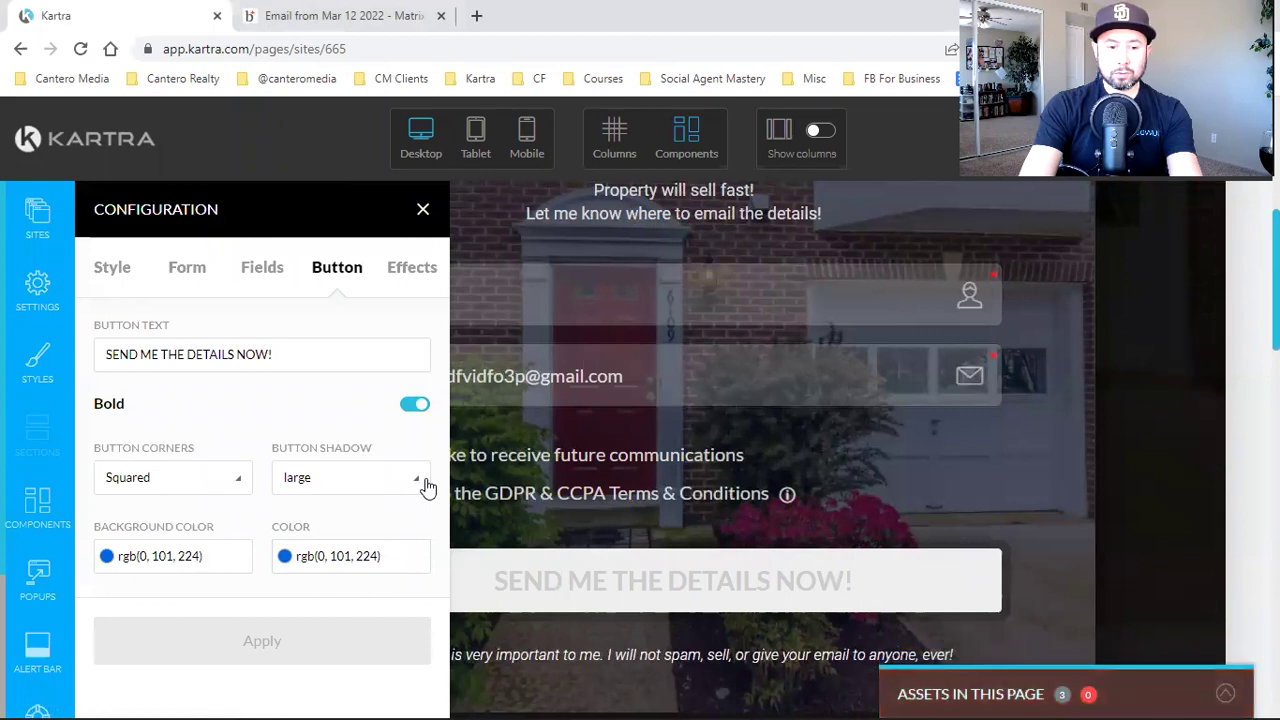
left_click(166, 563)
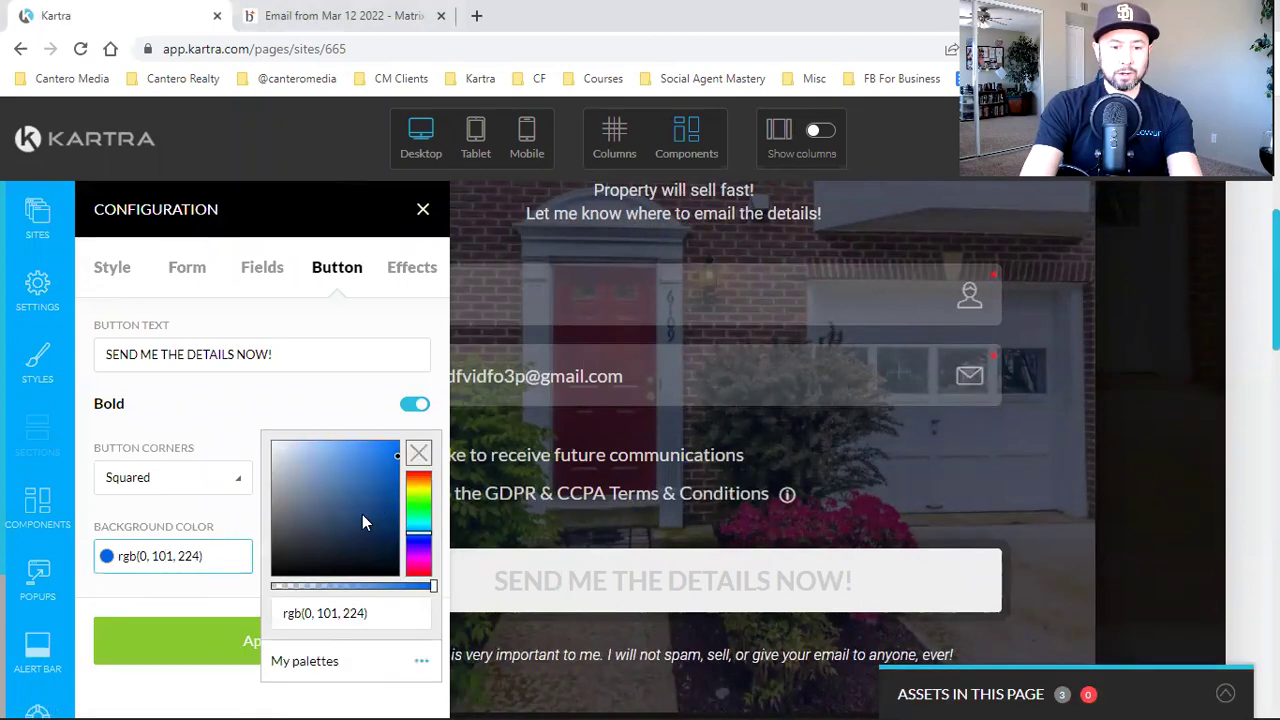
left_click_drag(397, 462, 276, 447)
left_click(176, 616)
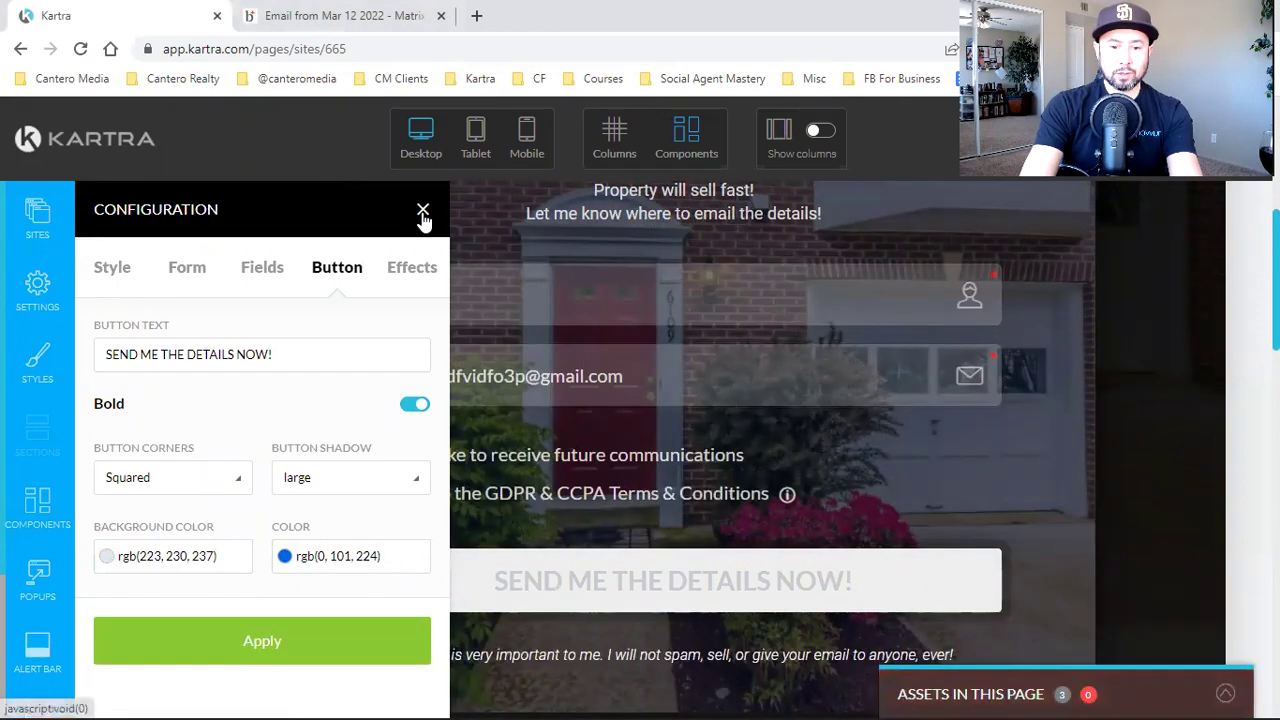
left_click(423, 212)
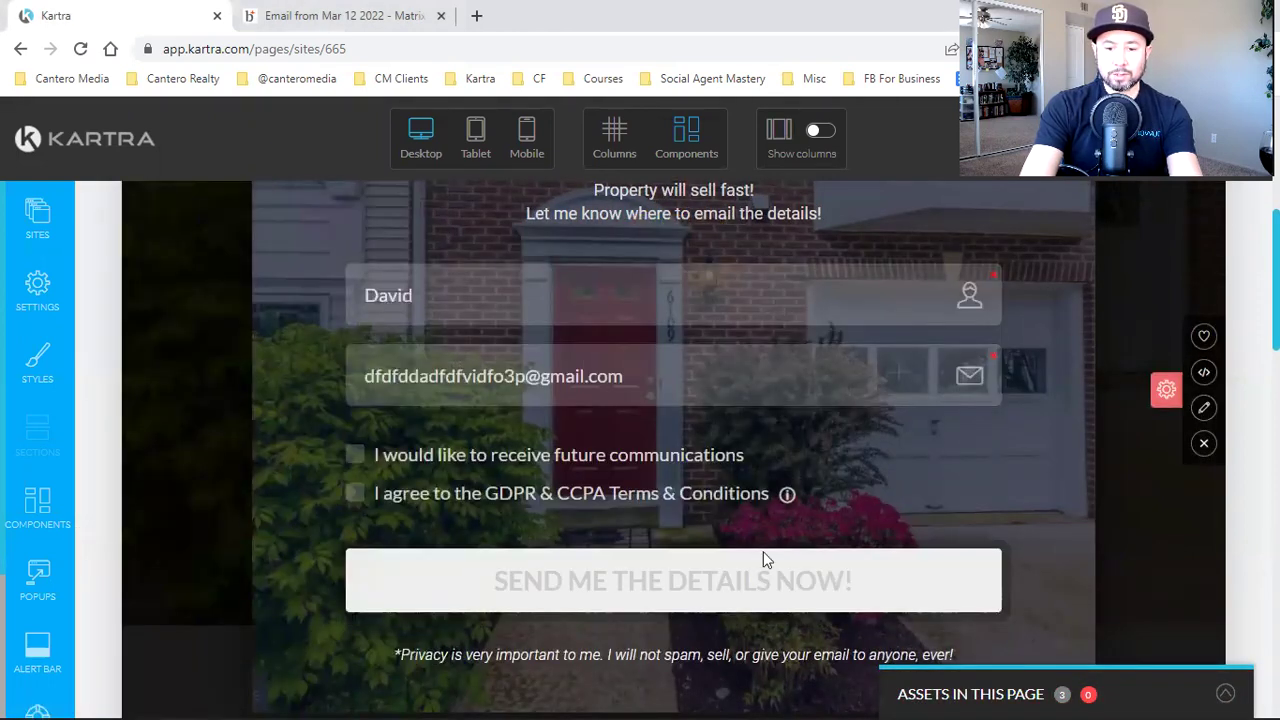
- Finish editing the opt-in form and save the page's progress
left_click(982, 416)
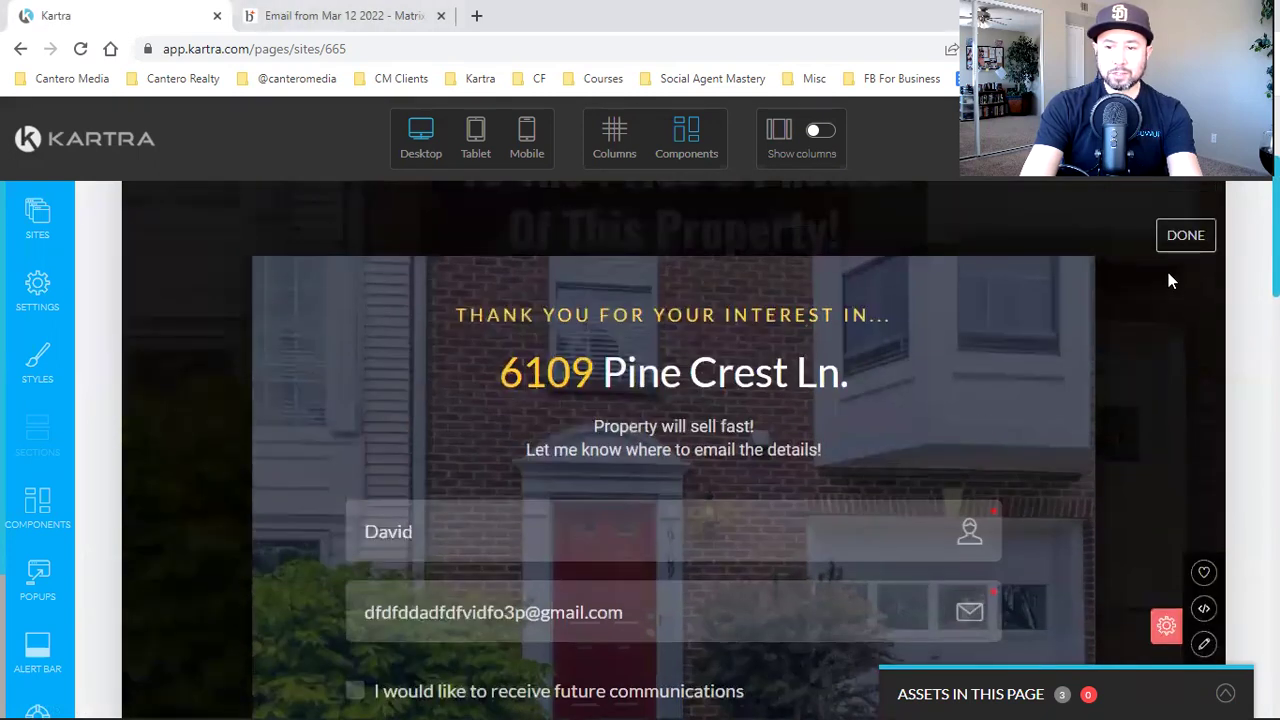
left_click(1190, 240)
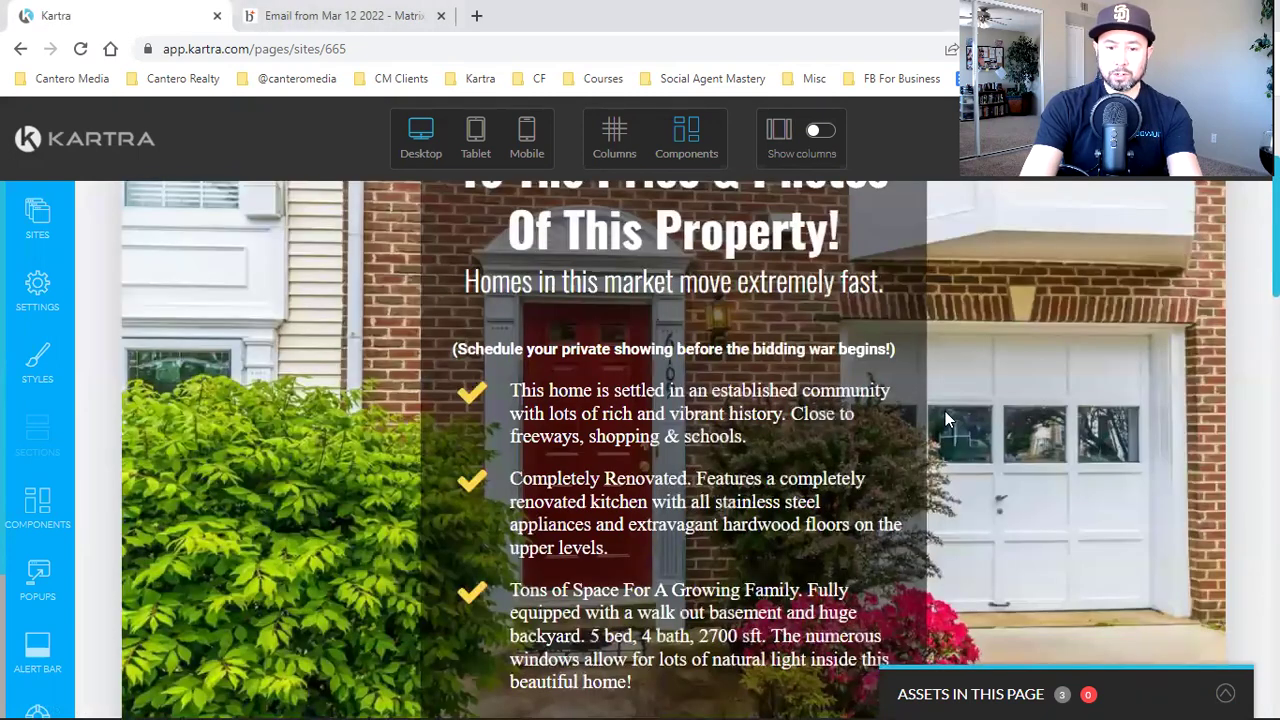
scroll(945, 415, "up", 4)
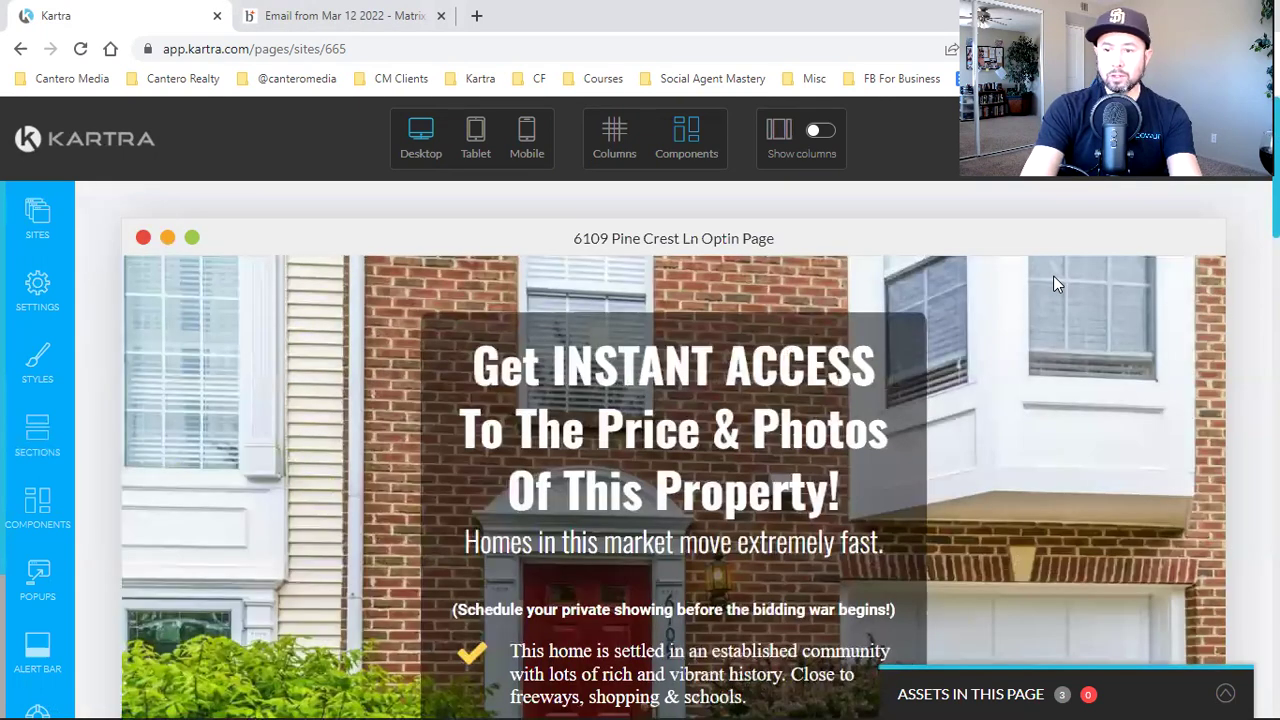
left_click(1146, 136)
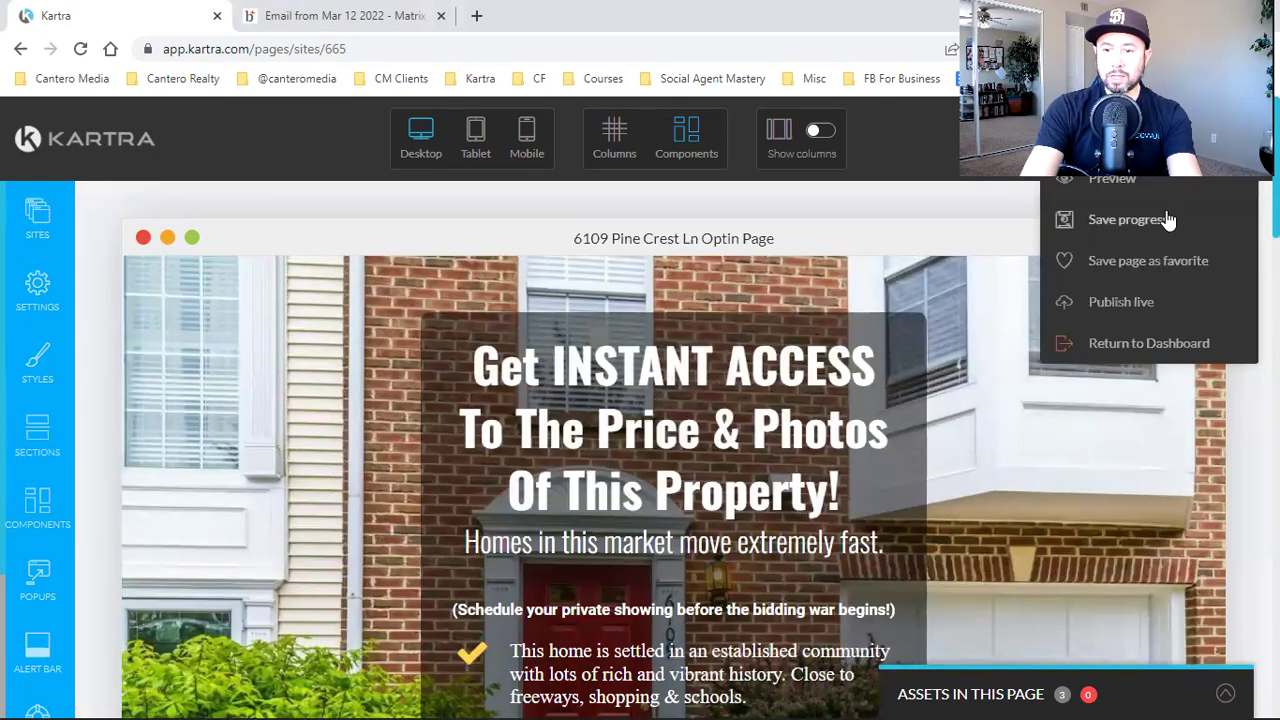
left_click(1166, 217)
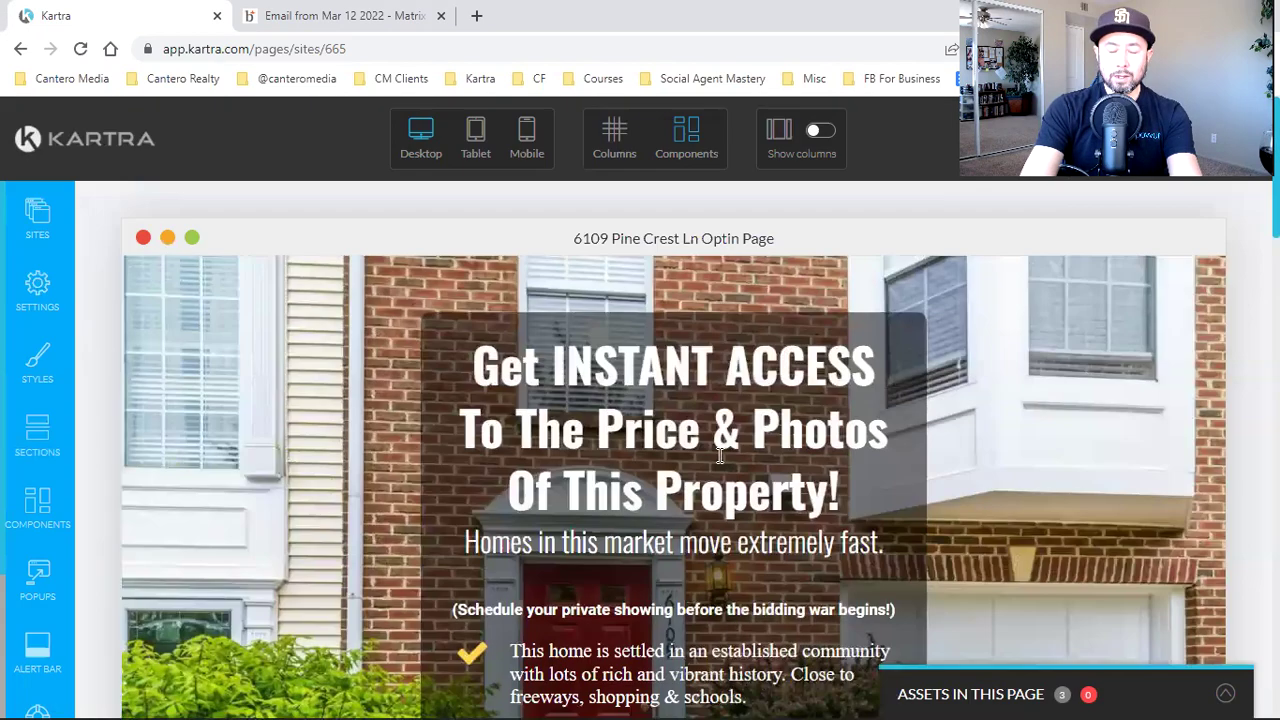
scroll(720, 455, "down", 1)
scroll(720, 455, "down", 1)
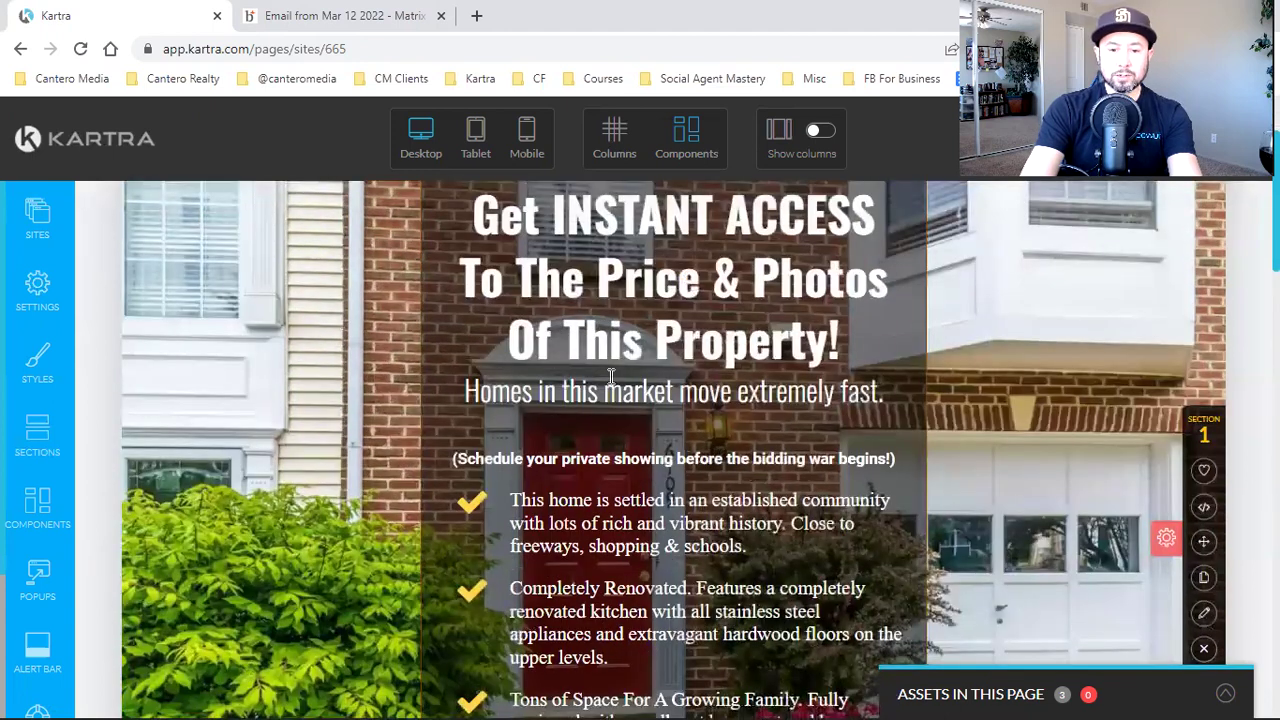
left_click(393, 10)
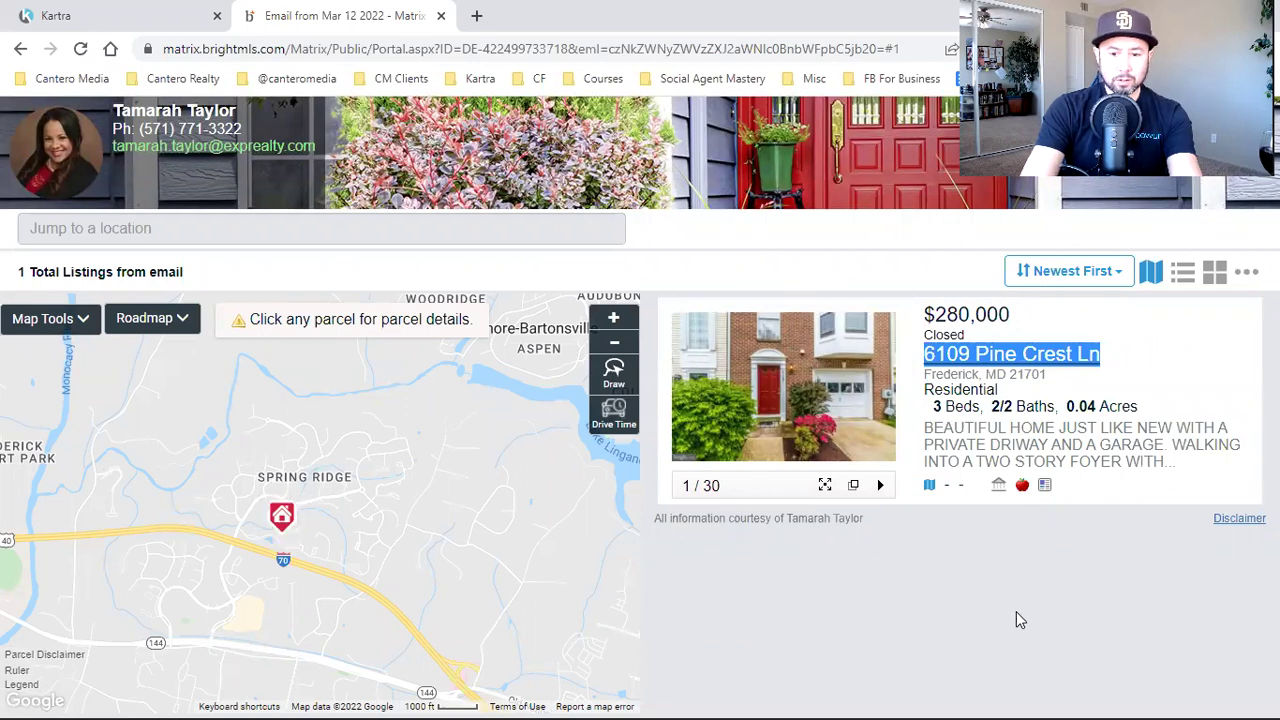
left_click(1063, 416)
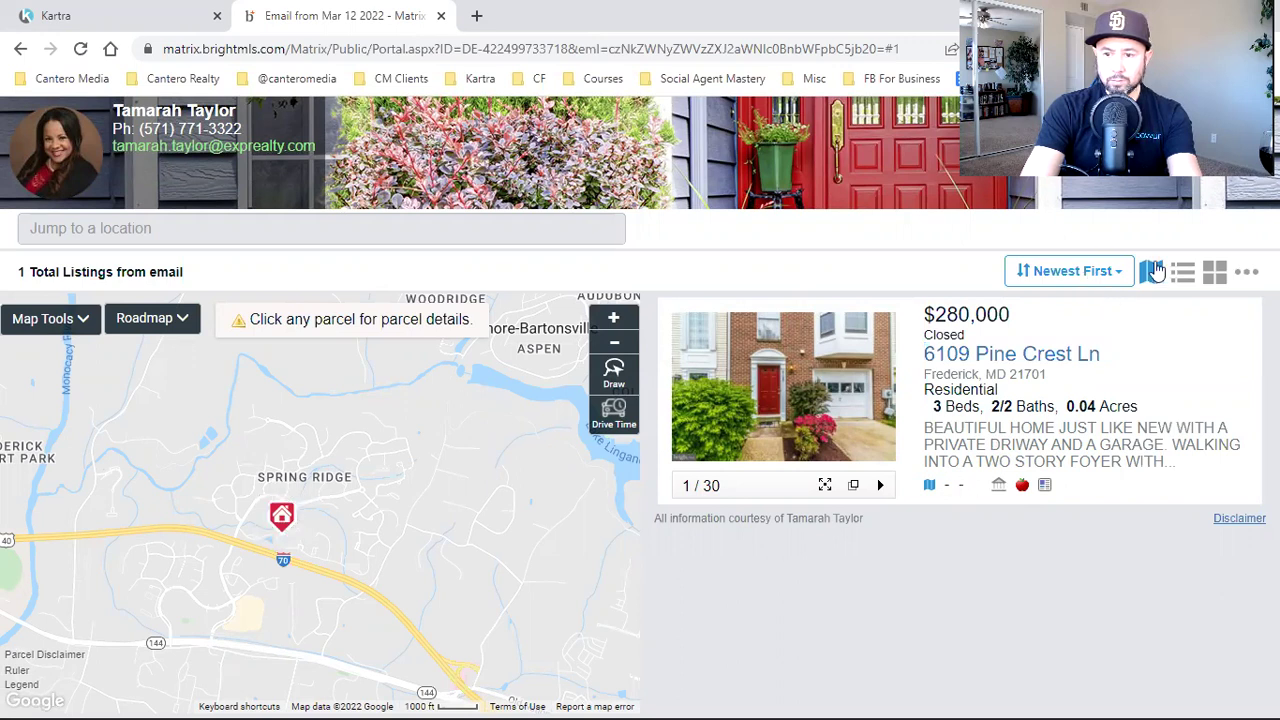
left_click(1185, 271)
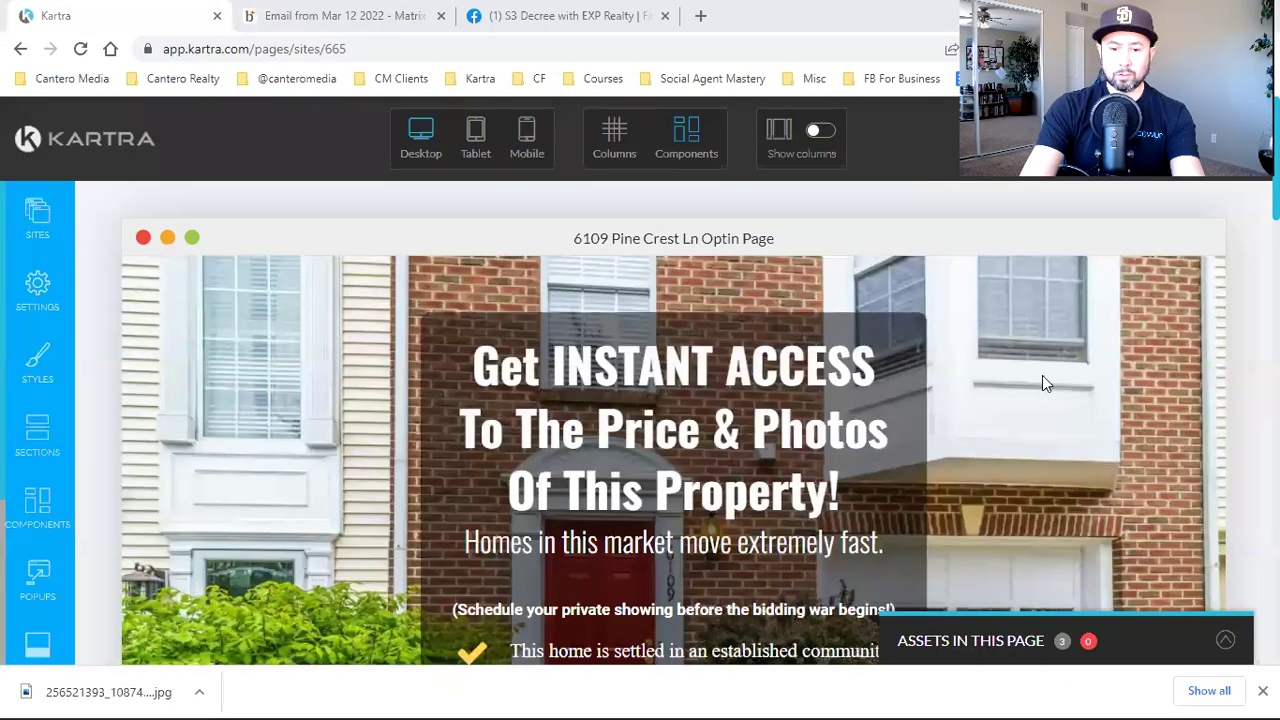
- Lowercase the last bullet so it reads 'Tons of space for a growing family'
scroll(1042, 375, "down", 2)
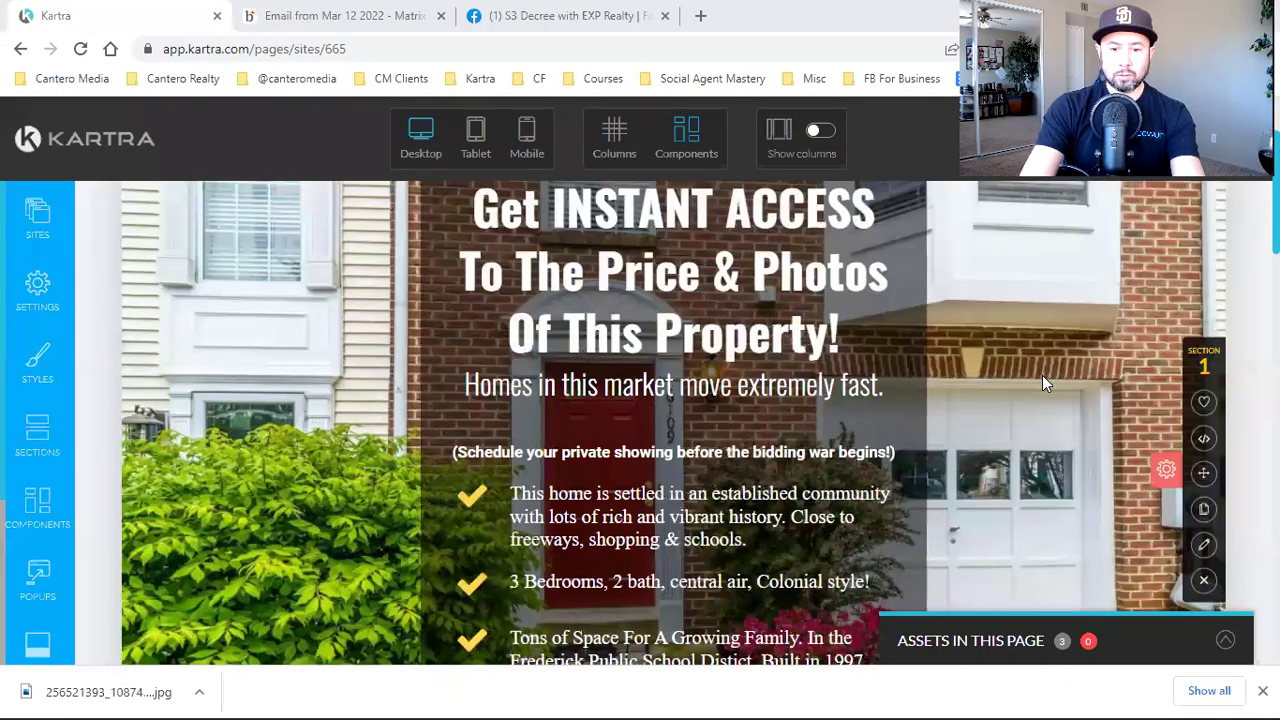
scroll(1042, 375, "down", 1)
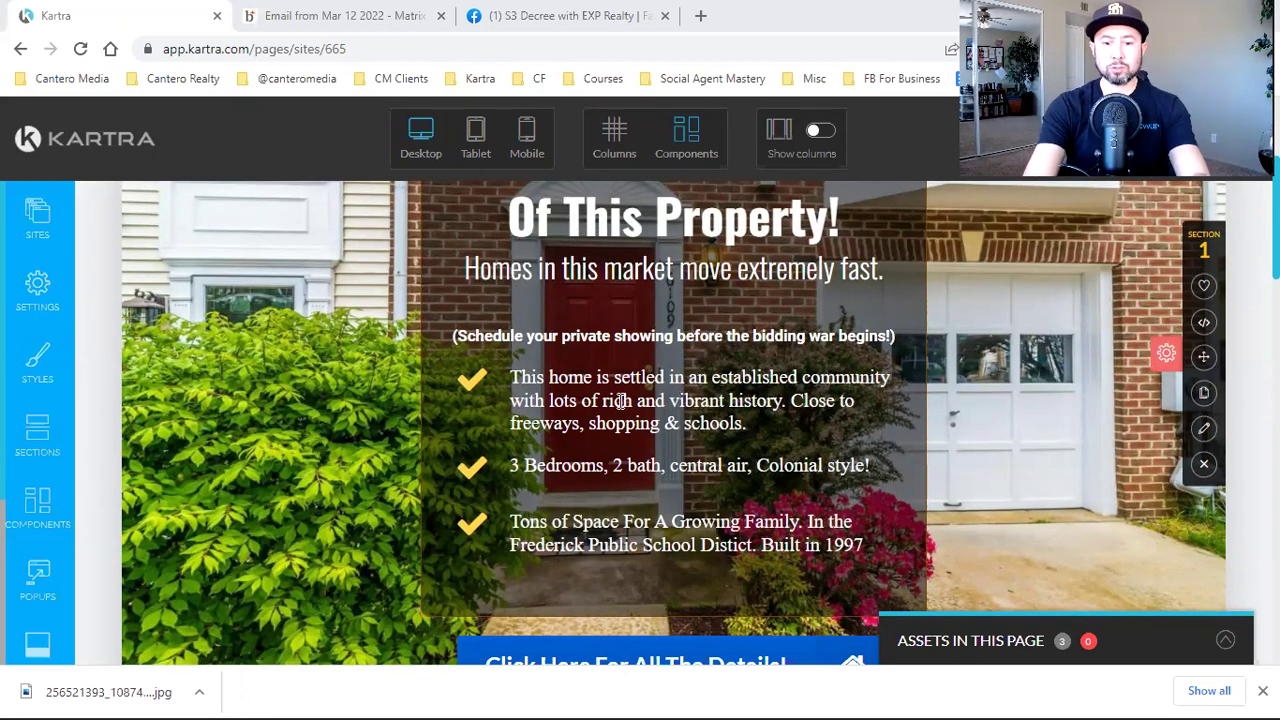
scroll(640, 415, "down", 1)
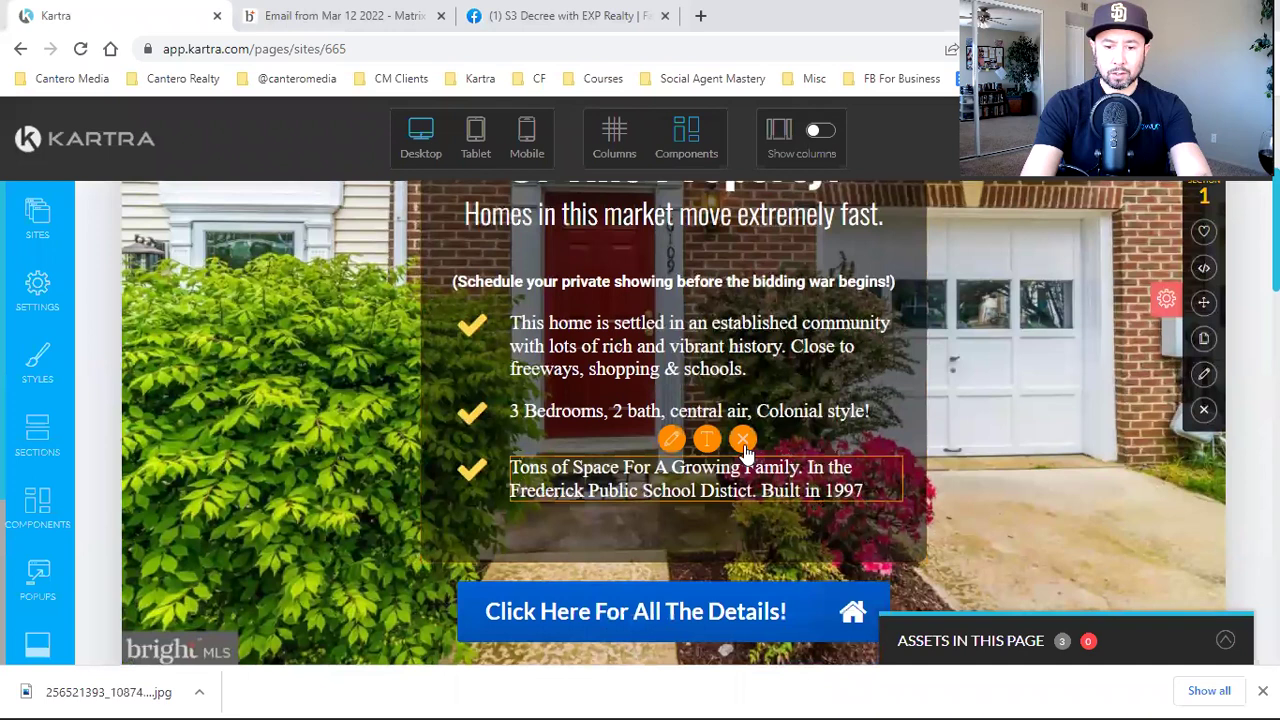
left_click(705, 441)
left_click(583, 467)
key("BackSpace")
key("BackSpace")
key("BackSpace")
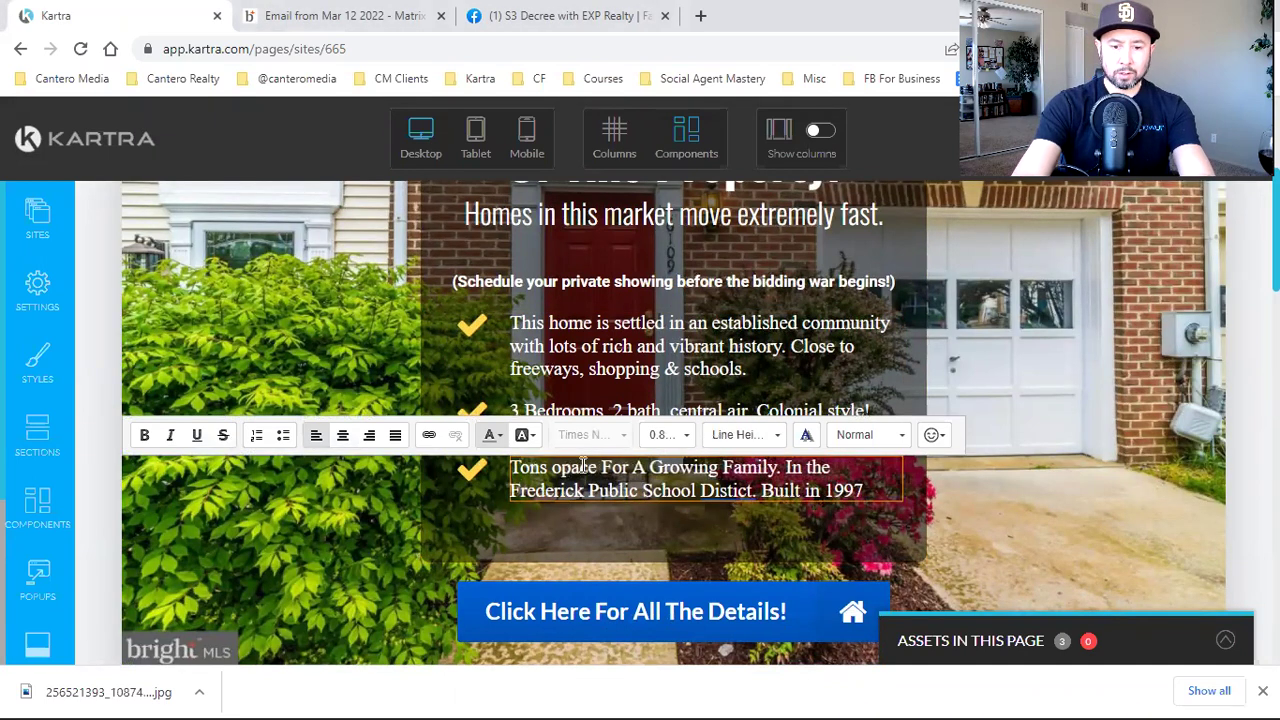
type("f s")
left_click(630, 470)
key("BackSpace")
type("f")
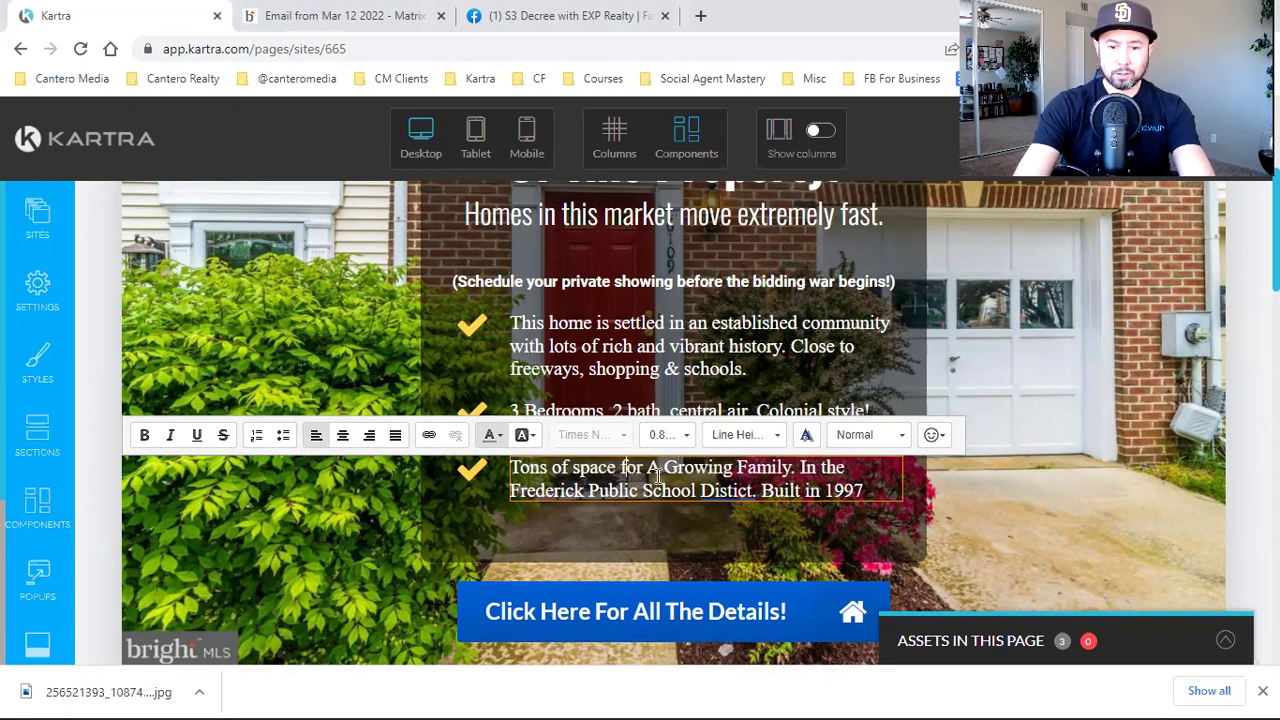
left_click(659, 467)
key("BackSpace")
type("a")
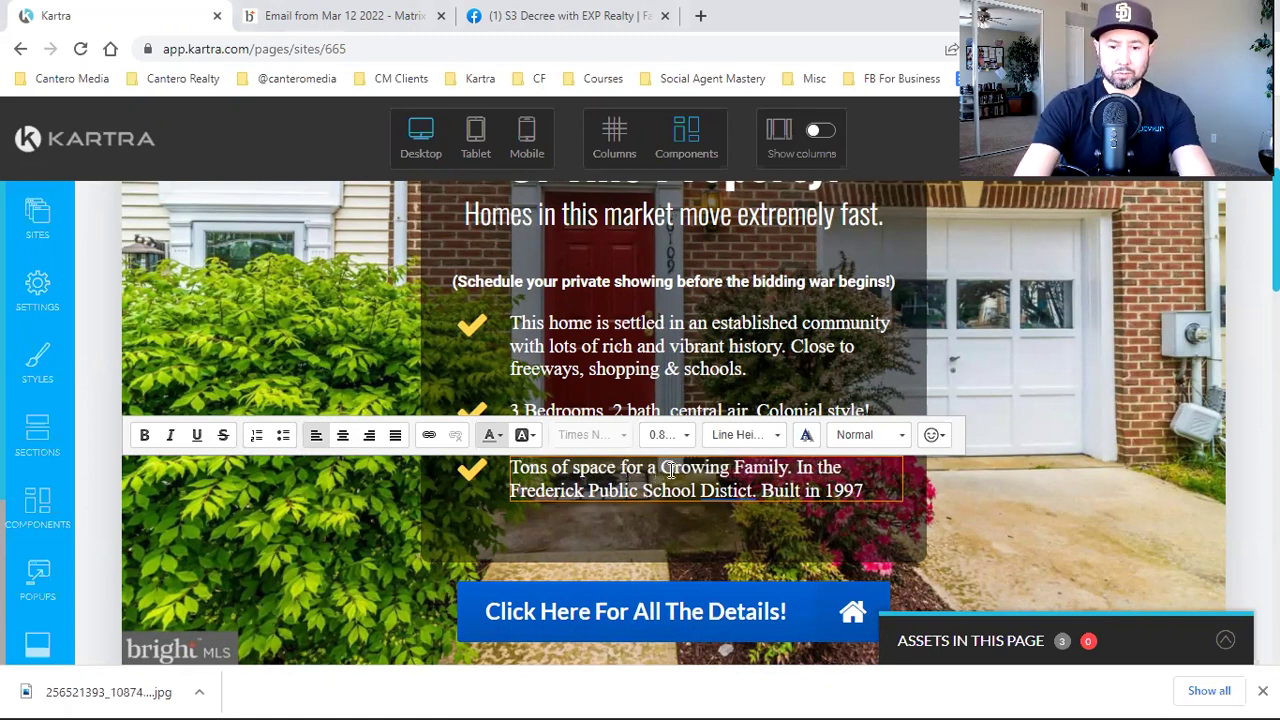
left_click(674, 467)
key("BackSpace")
type("g")
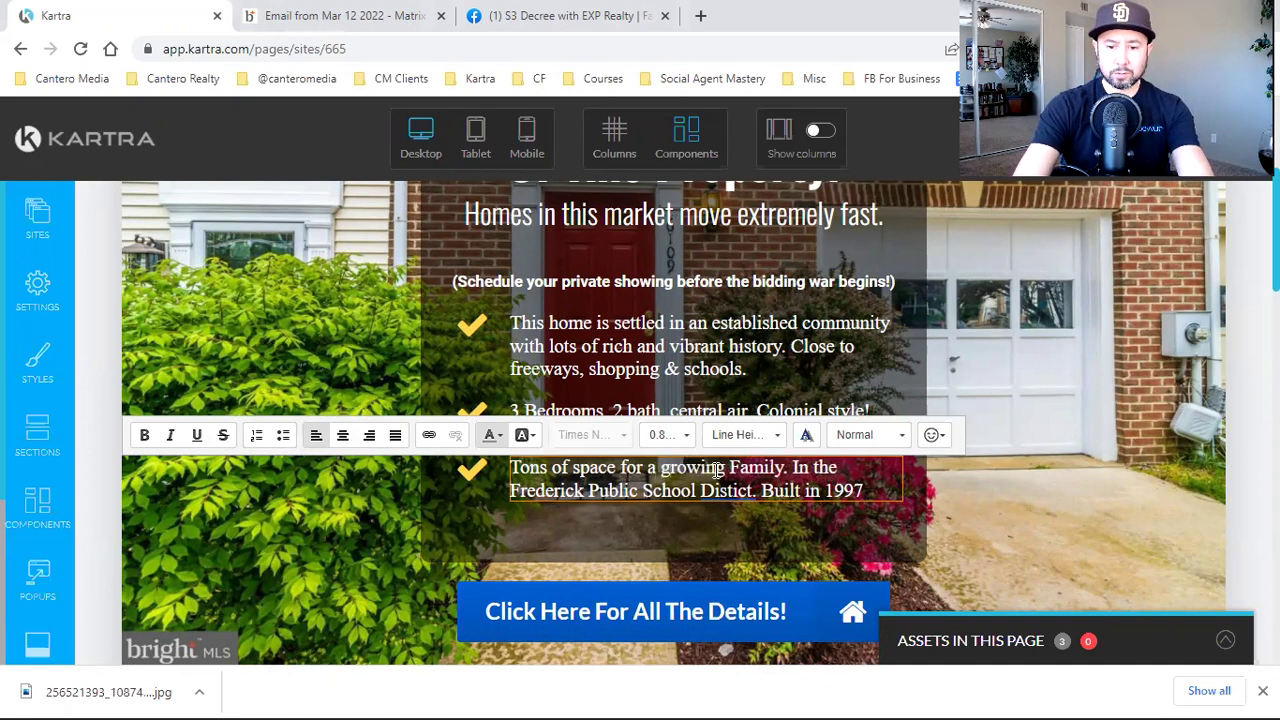
left_click(738, 467)
key("BackSpace")
type("f")
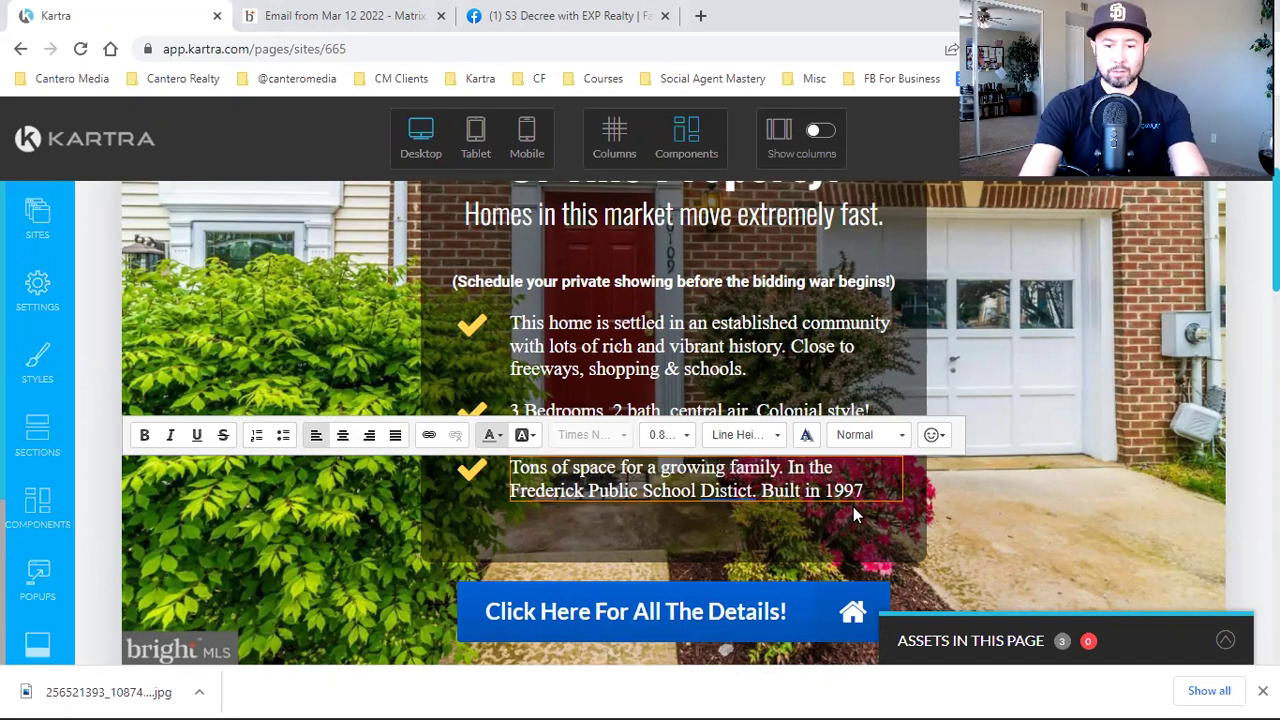
- Correct the misspelled 'Distict' to 'District' using the spelling suggestion
left_click(738, 487)
left_click(745, 518)
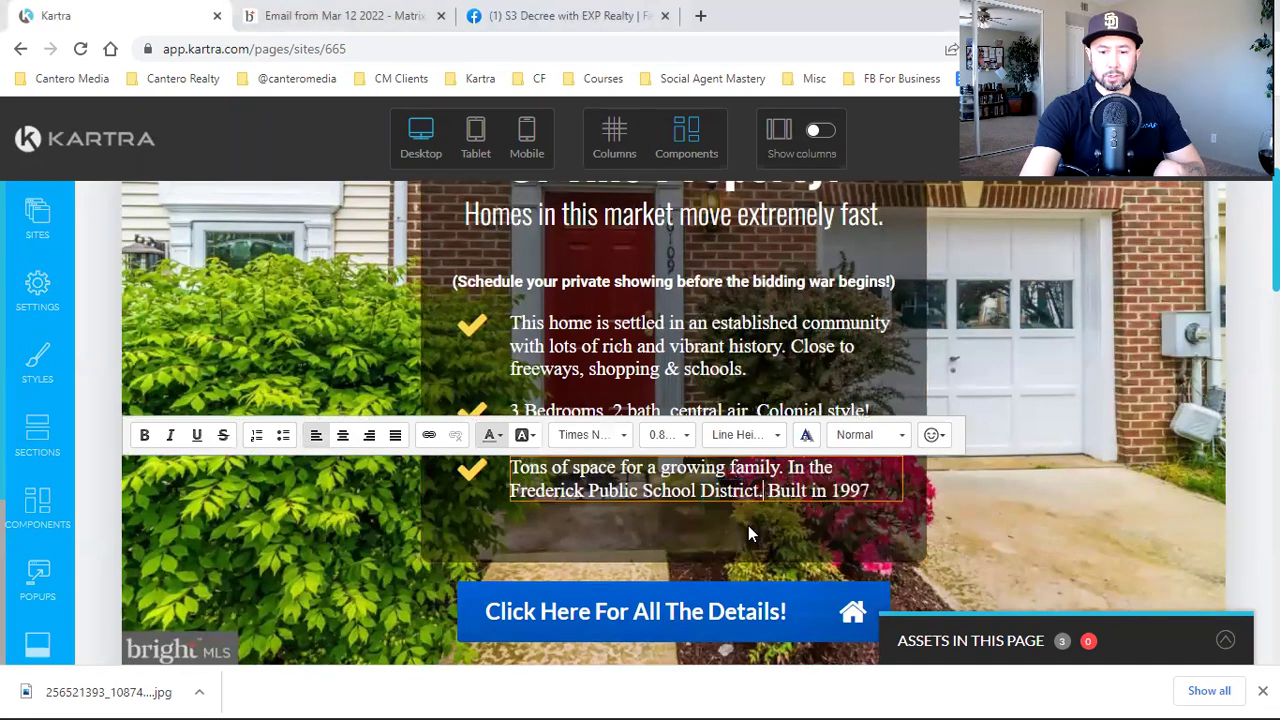
left_click(941, 533)
scroll(941, 533, "down", 1)
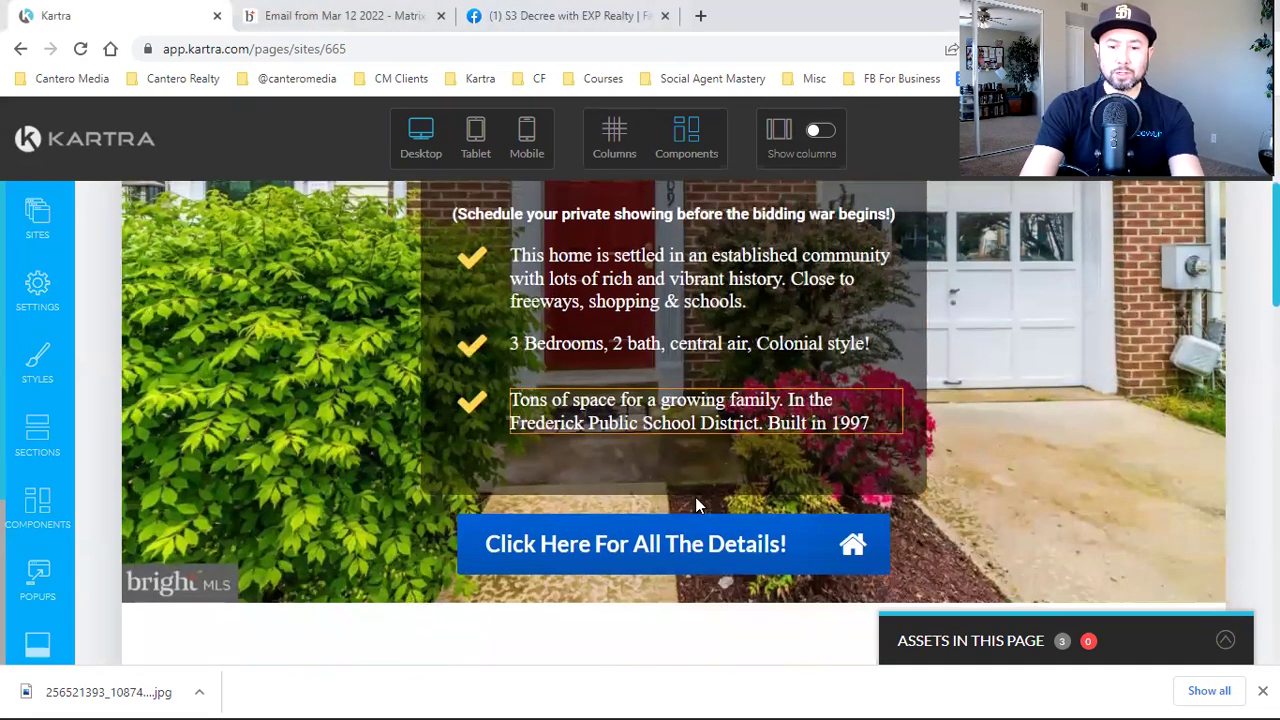
- Upload the new agent's portrait, apply it as the photo, and dismiss the downloads bar
scroll(997, 491, "down", 4)
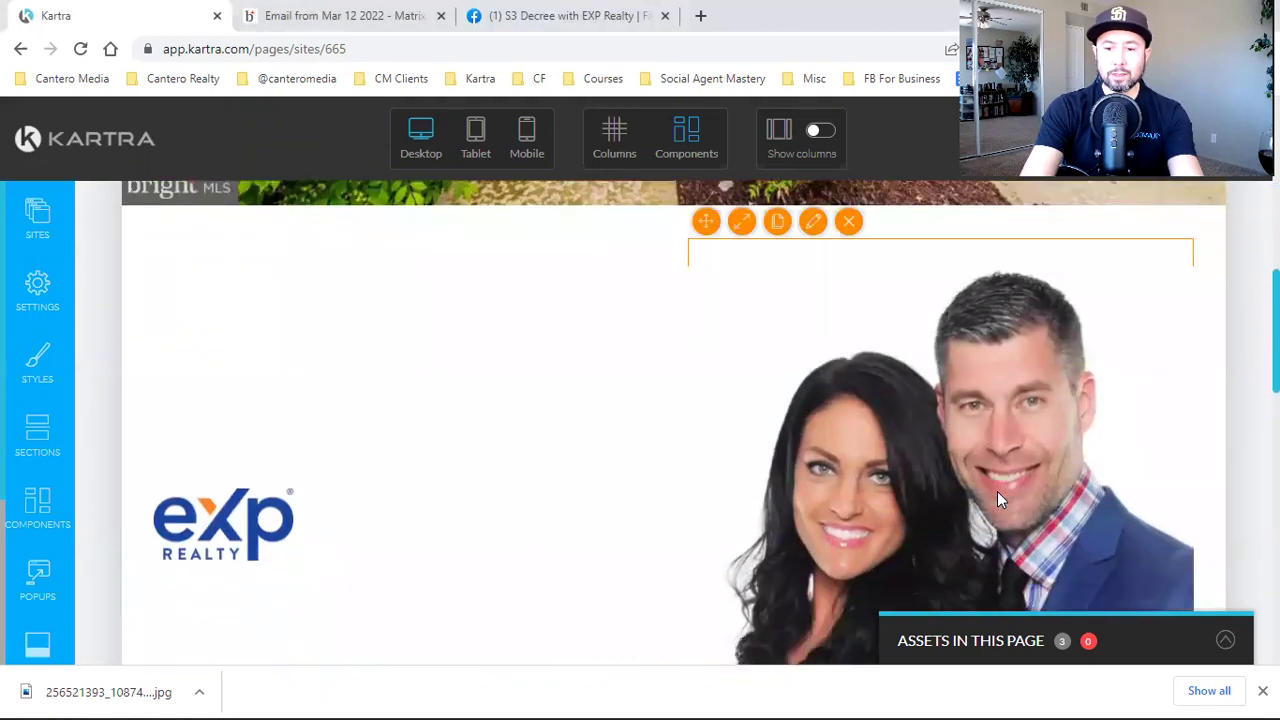
left_click(816, 225)
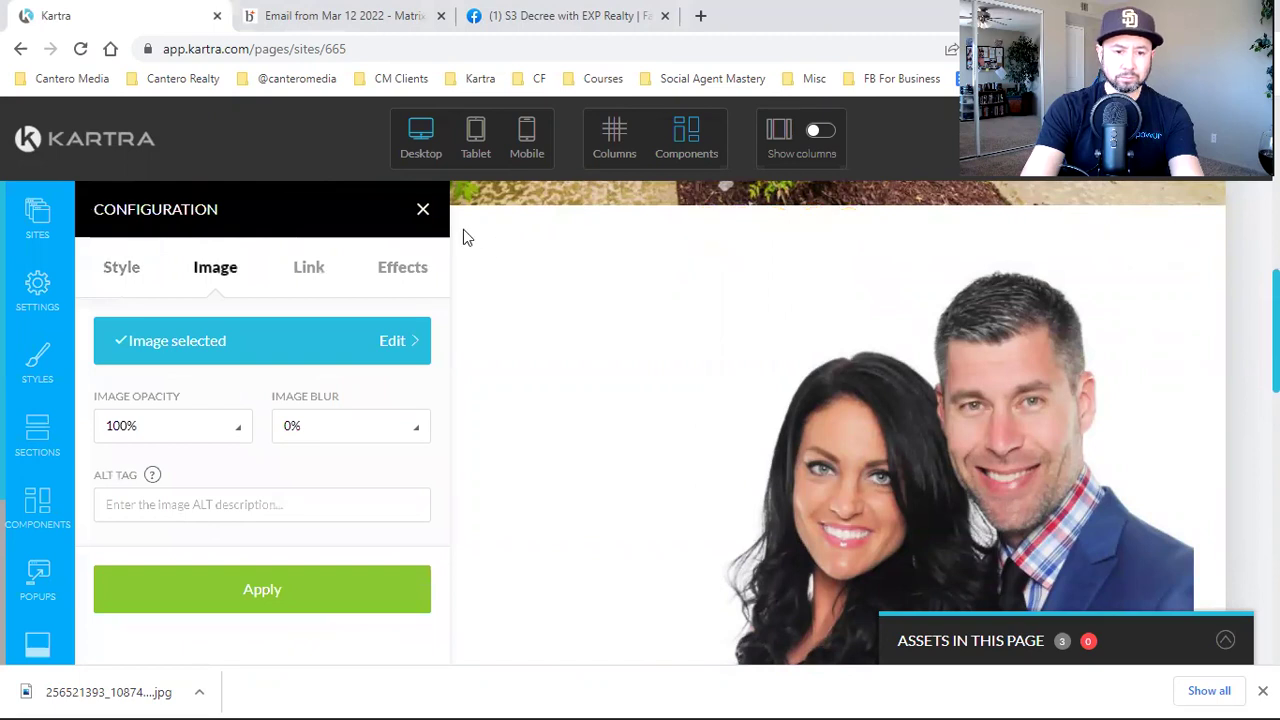
left_click(260, 341)
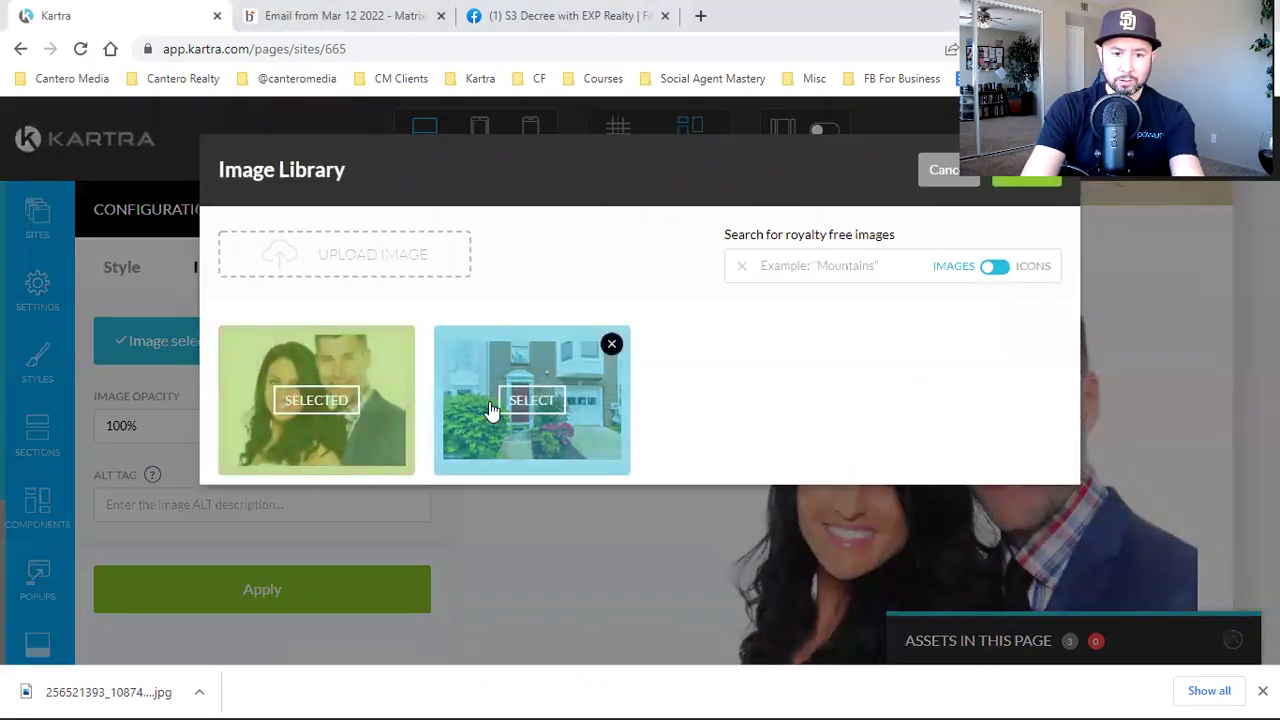
left_click(363, 270)
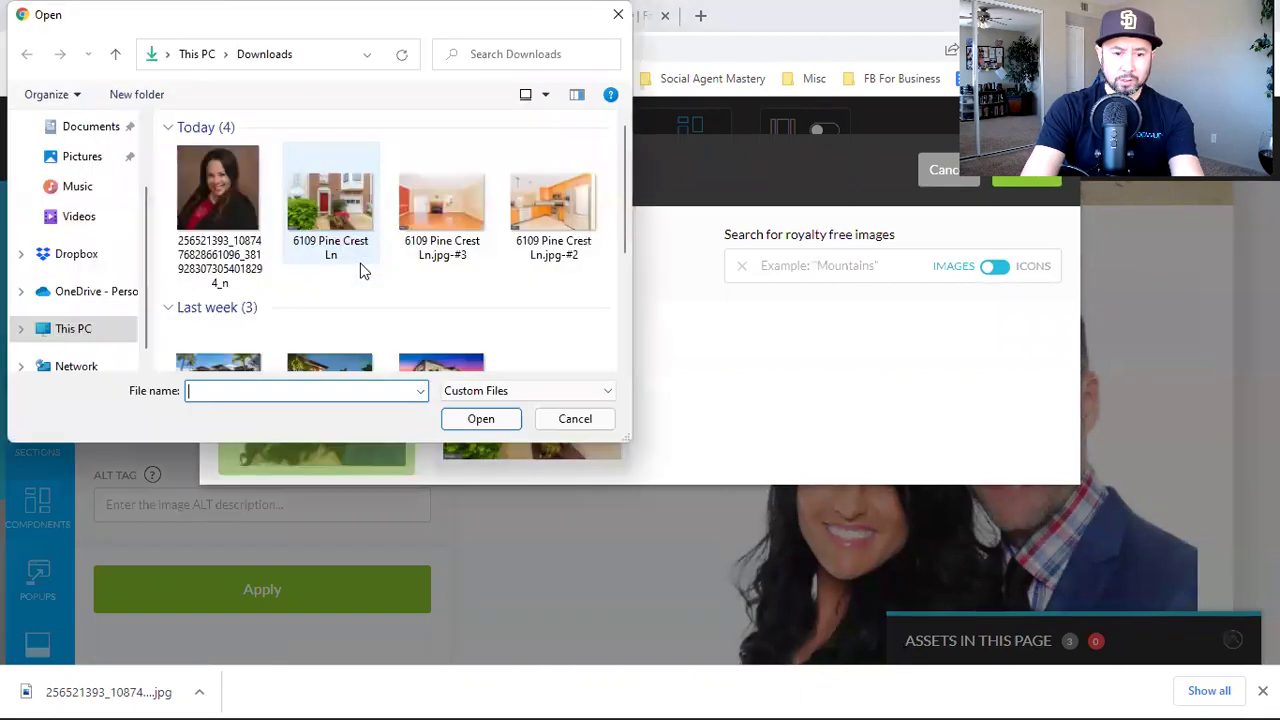
left_click(214, 180)
left_click(481, 420)
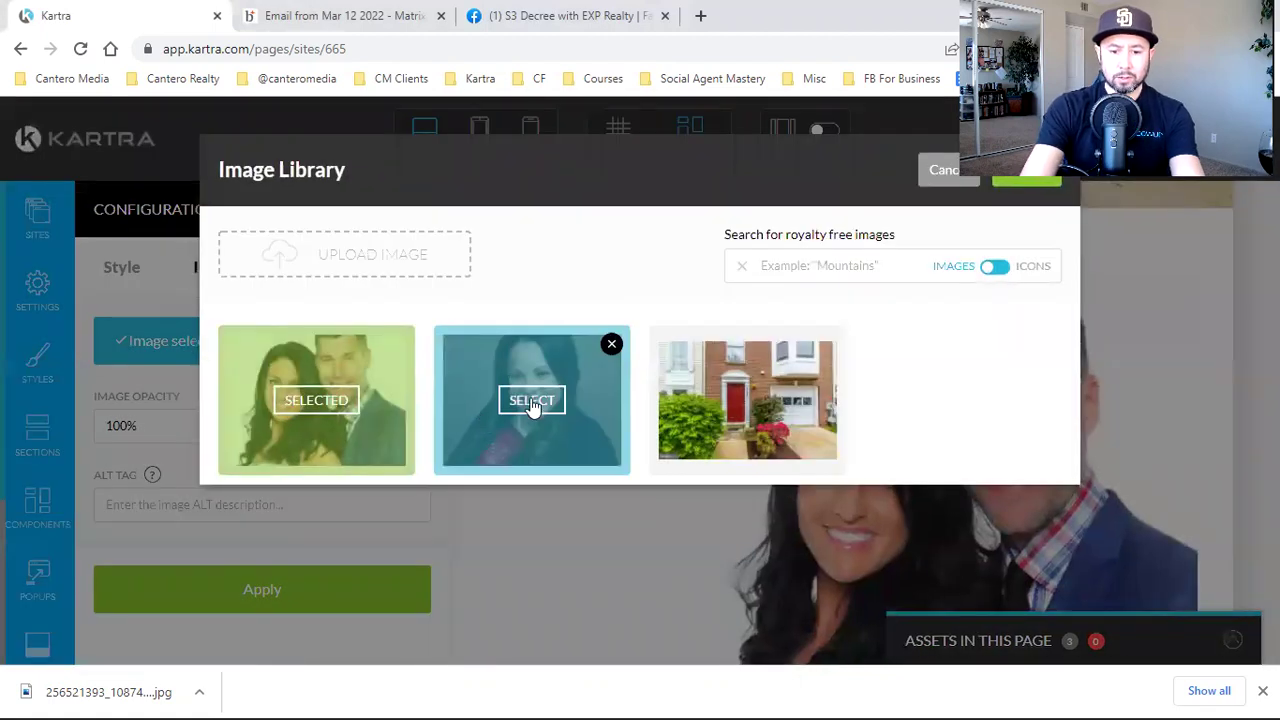
left_click(532, 402)
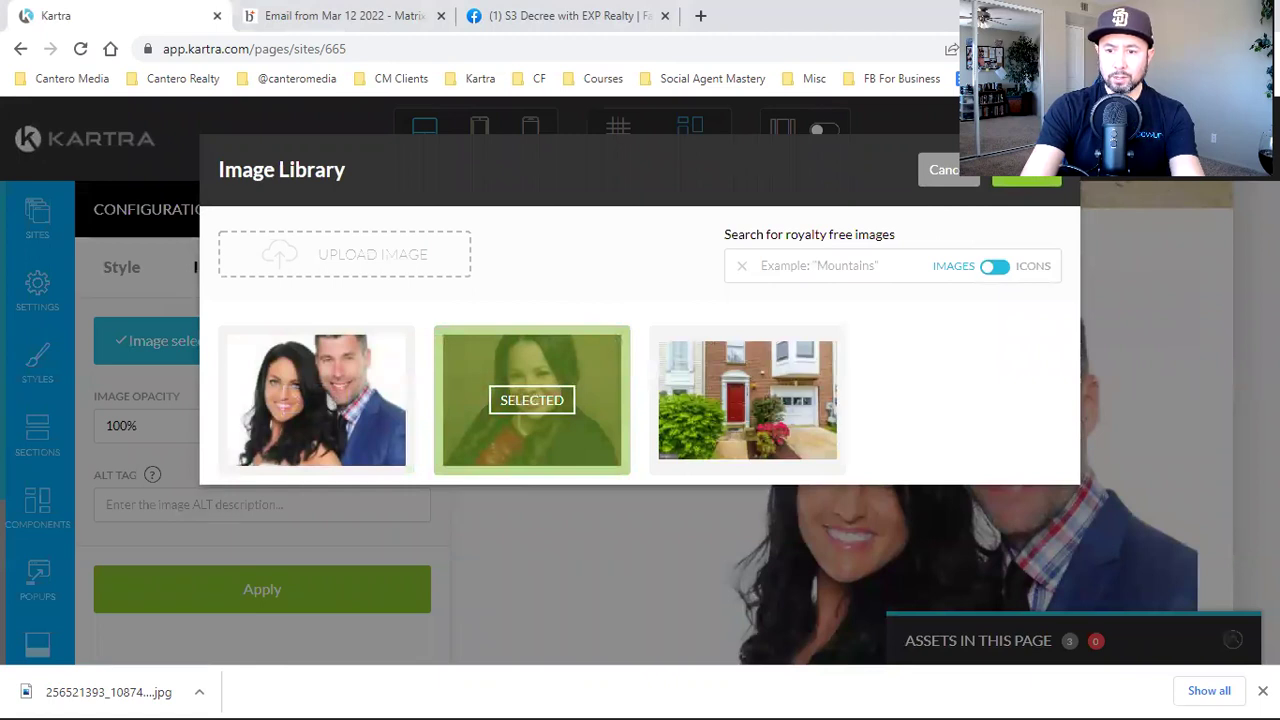
left_click(1026, 180)
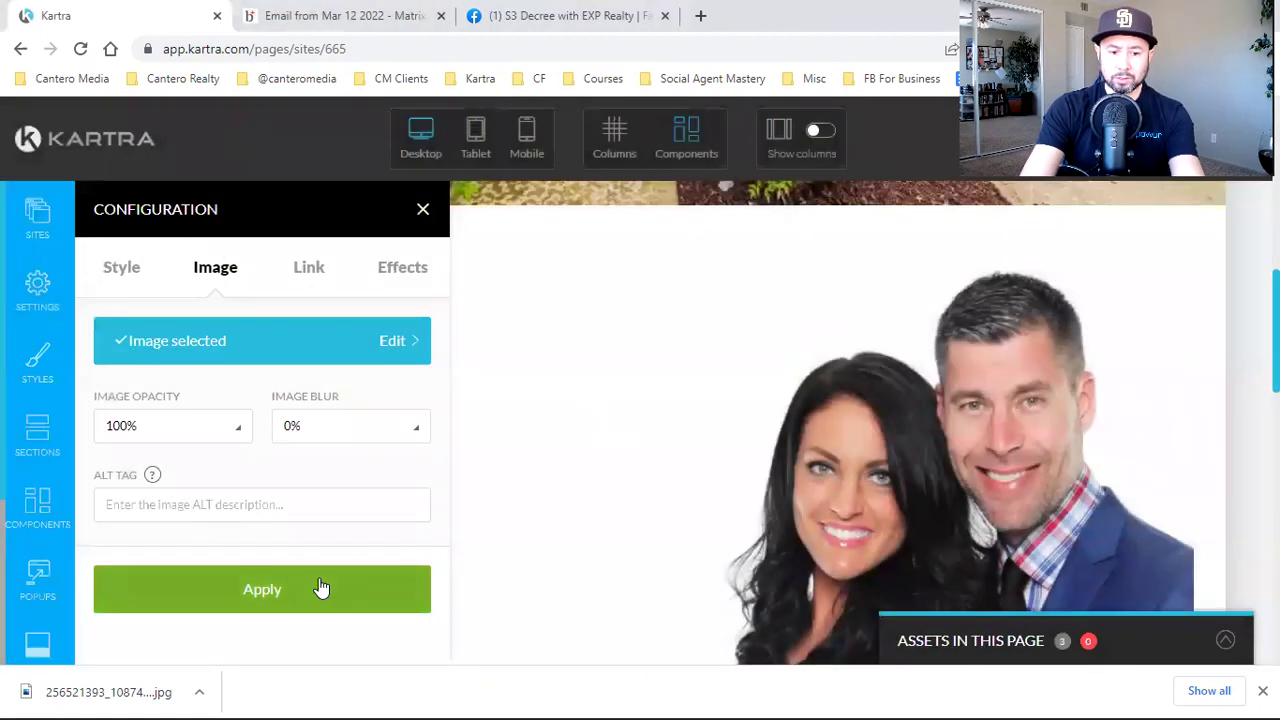
left_click(320, 588)
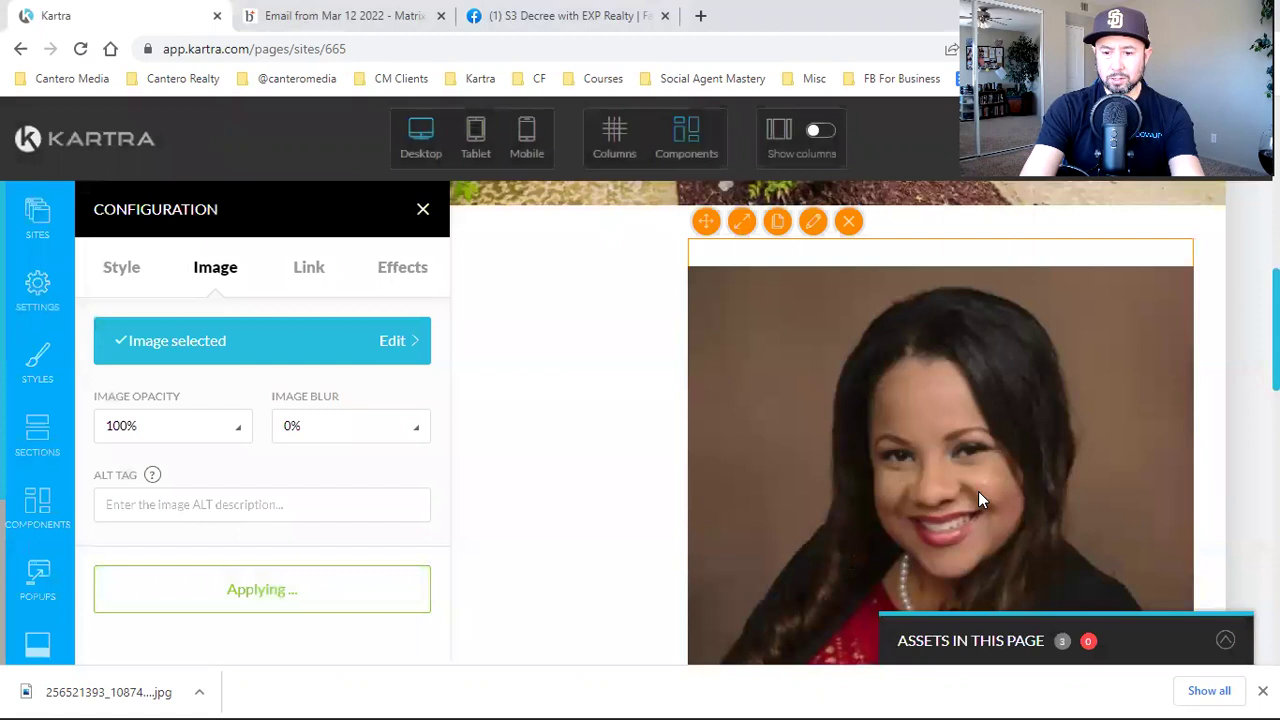
left_click(418, 208)
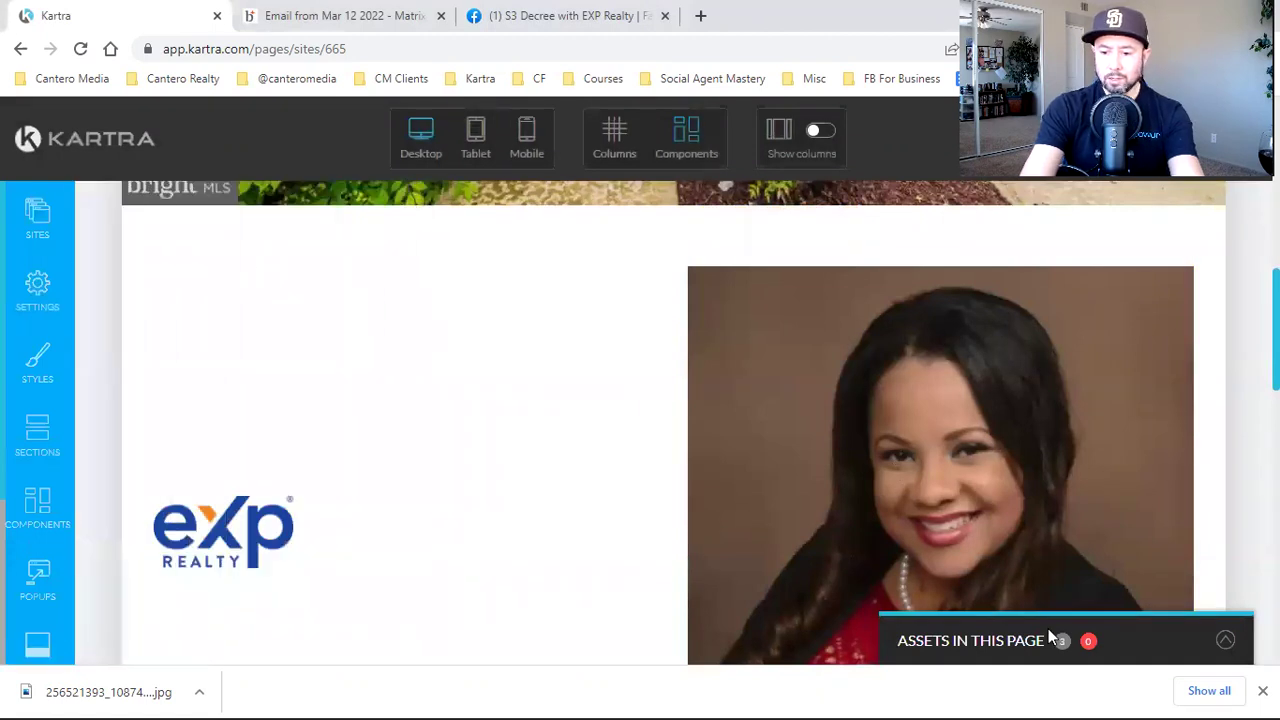
left_click(1262, 690)
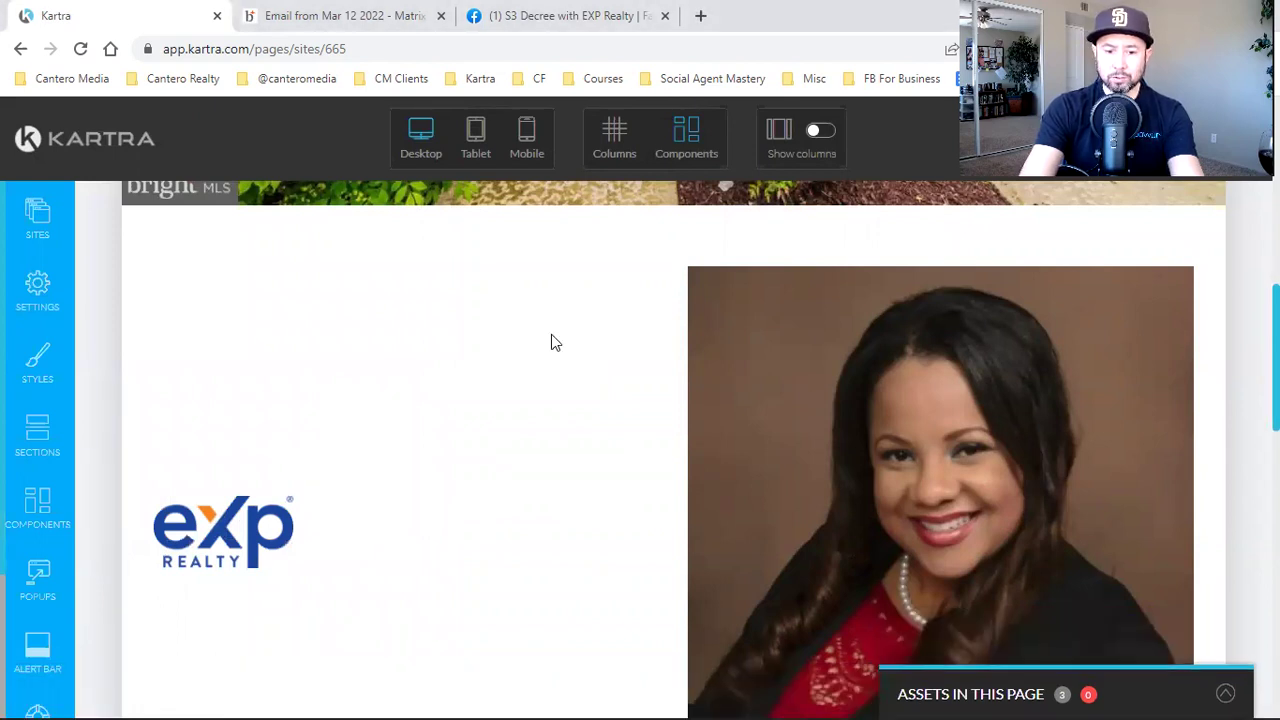
mouse_move(744, 418)
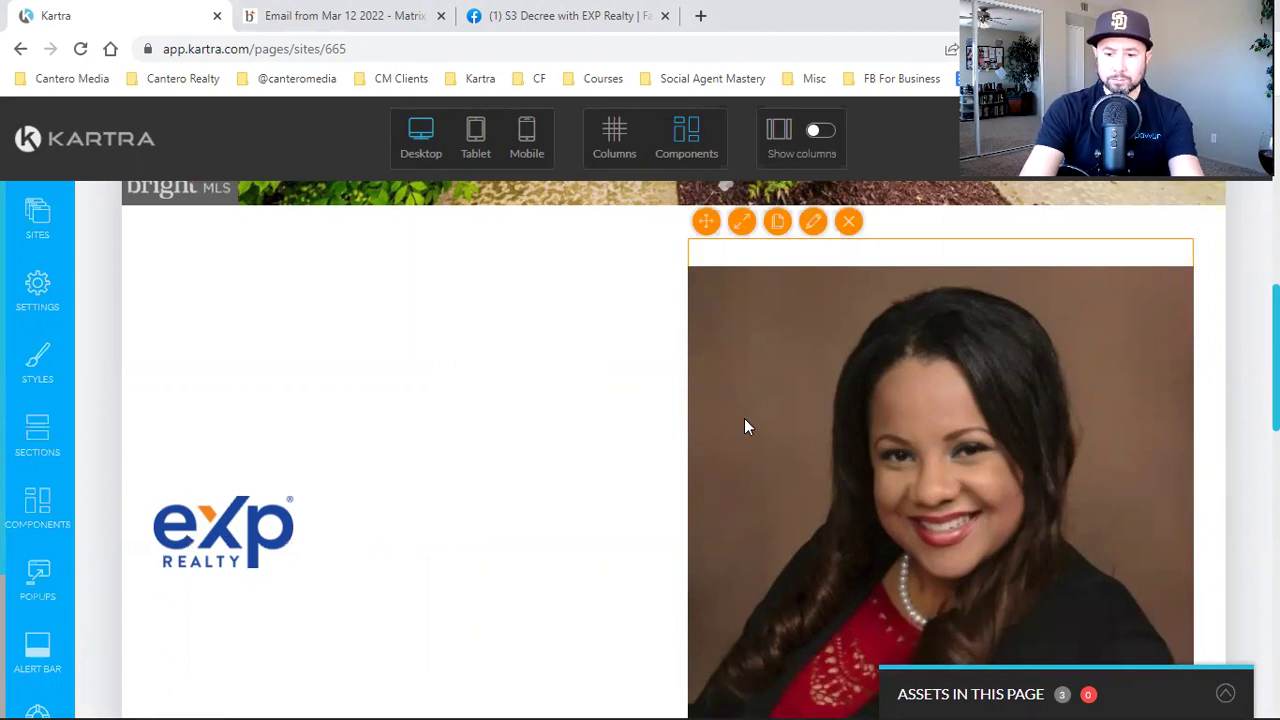
scroll(744, 426, "down", 5)
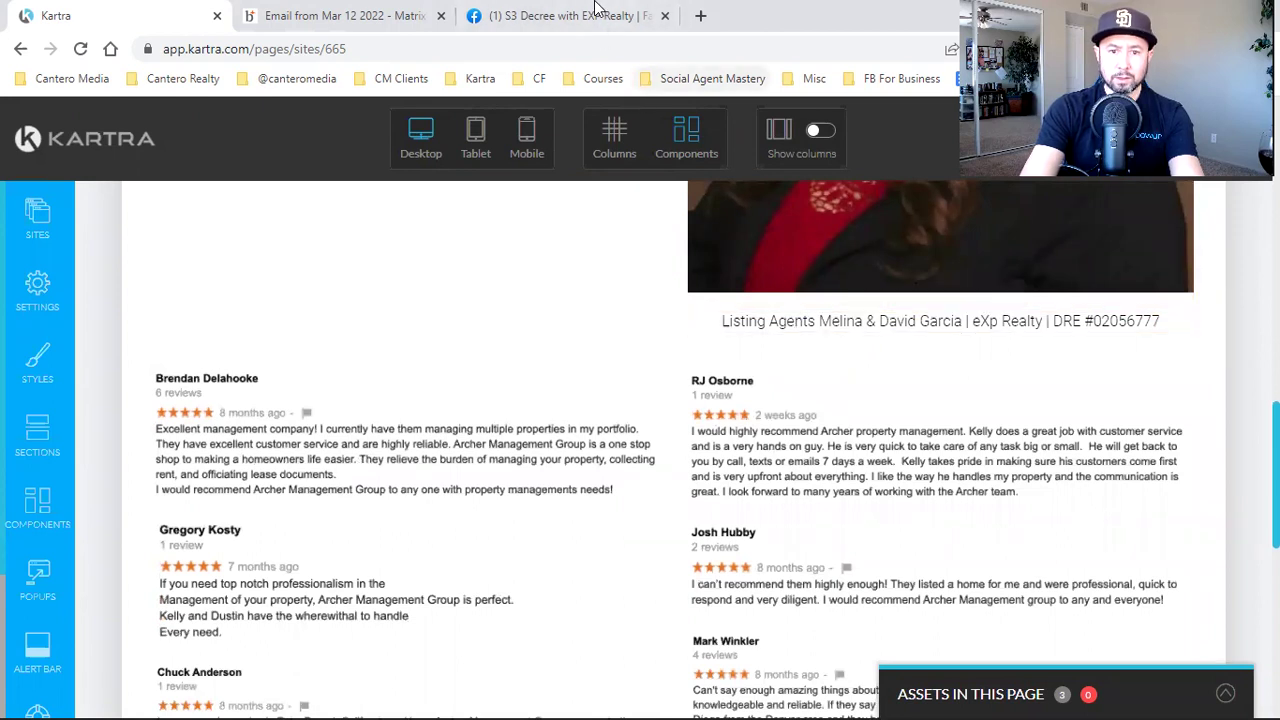
left_click(598, 12)
left_click(424, 12)
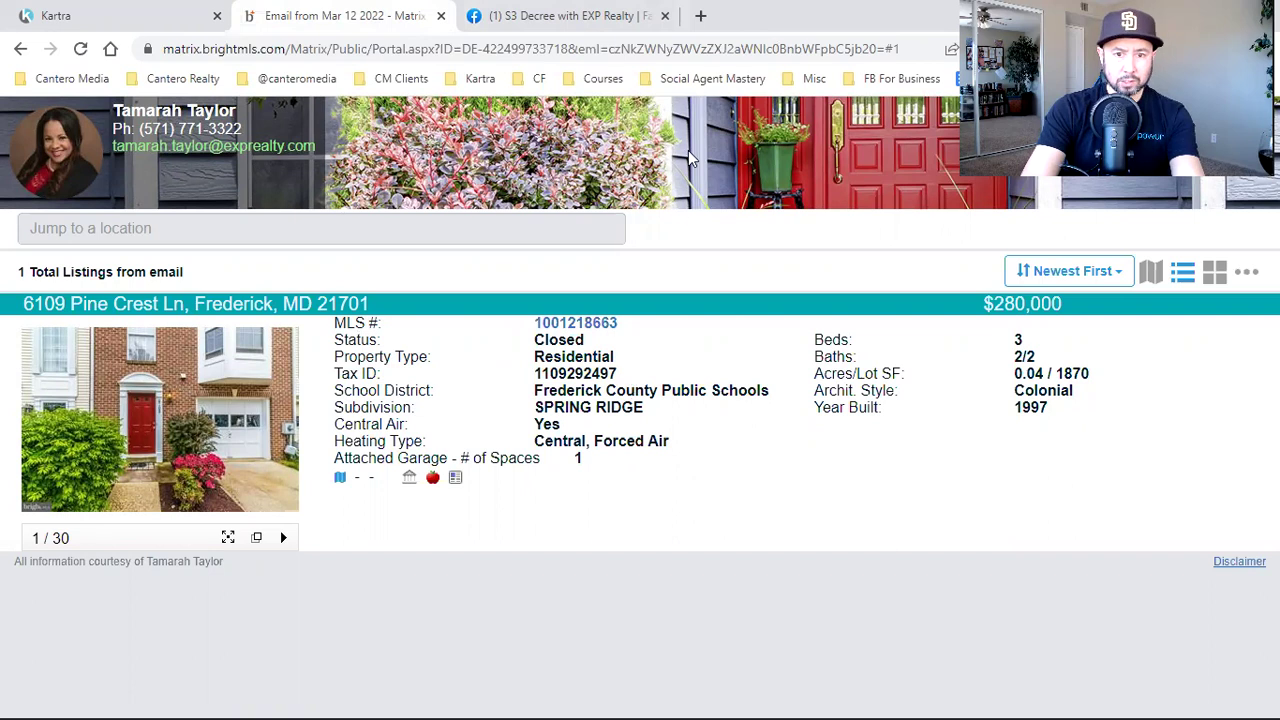
- Review the S3 Decree with EXP Realty Facebook page's About links, then close that tab
left_click(593, 7)
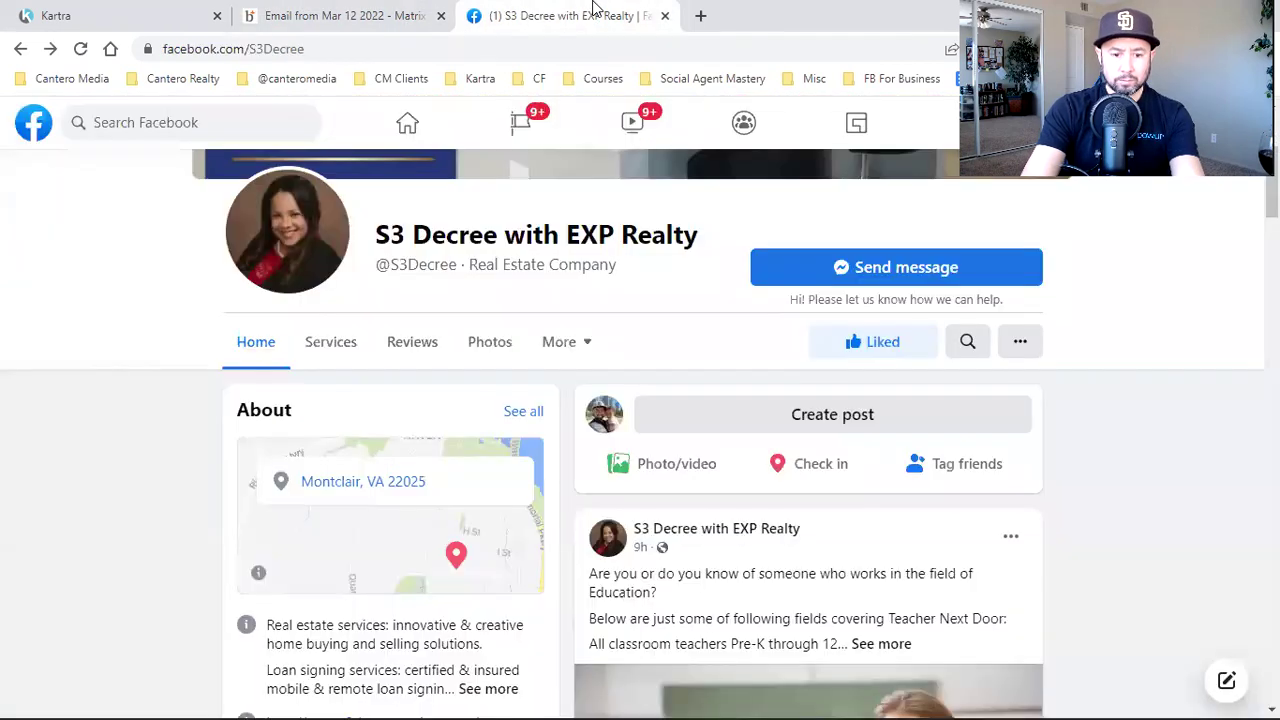
scroll(536, 347, "down", 3)
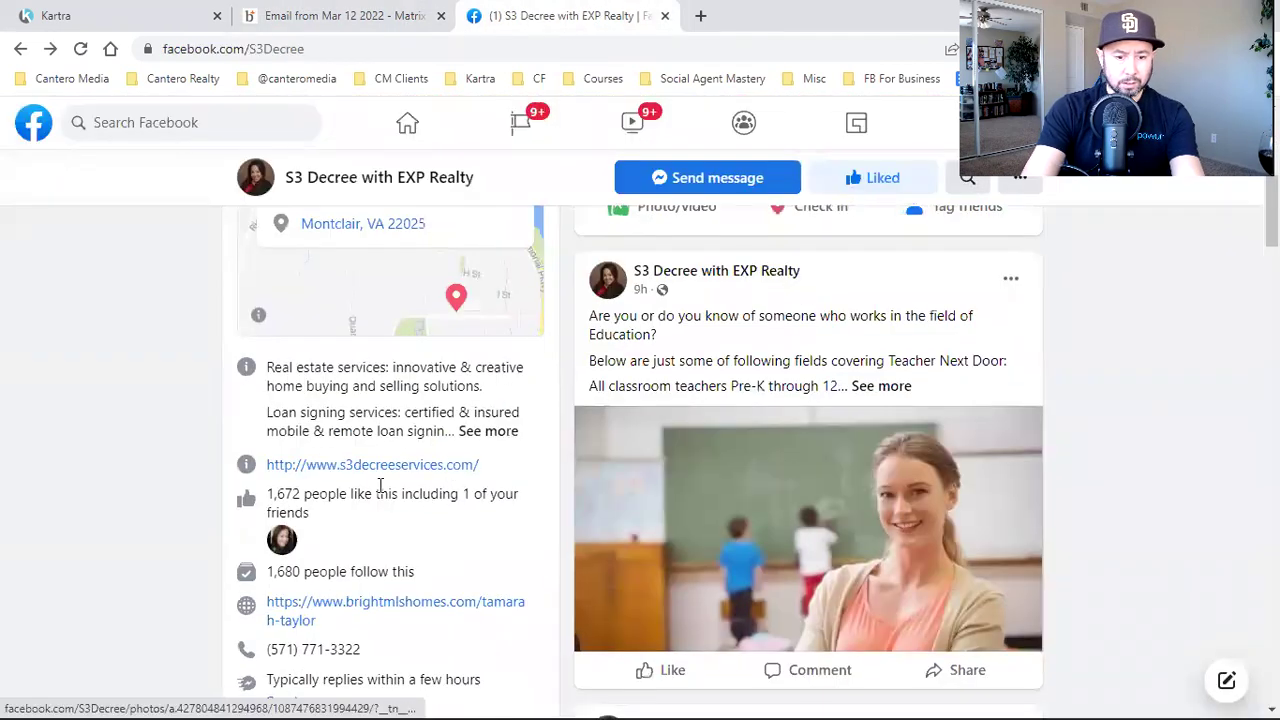
scroll(380, 487, "down", 1)
scroll(380, 490, "down", 3)
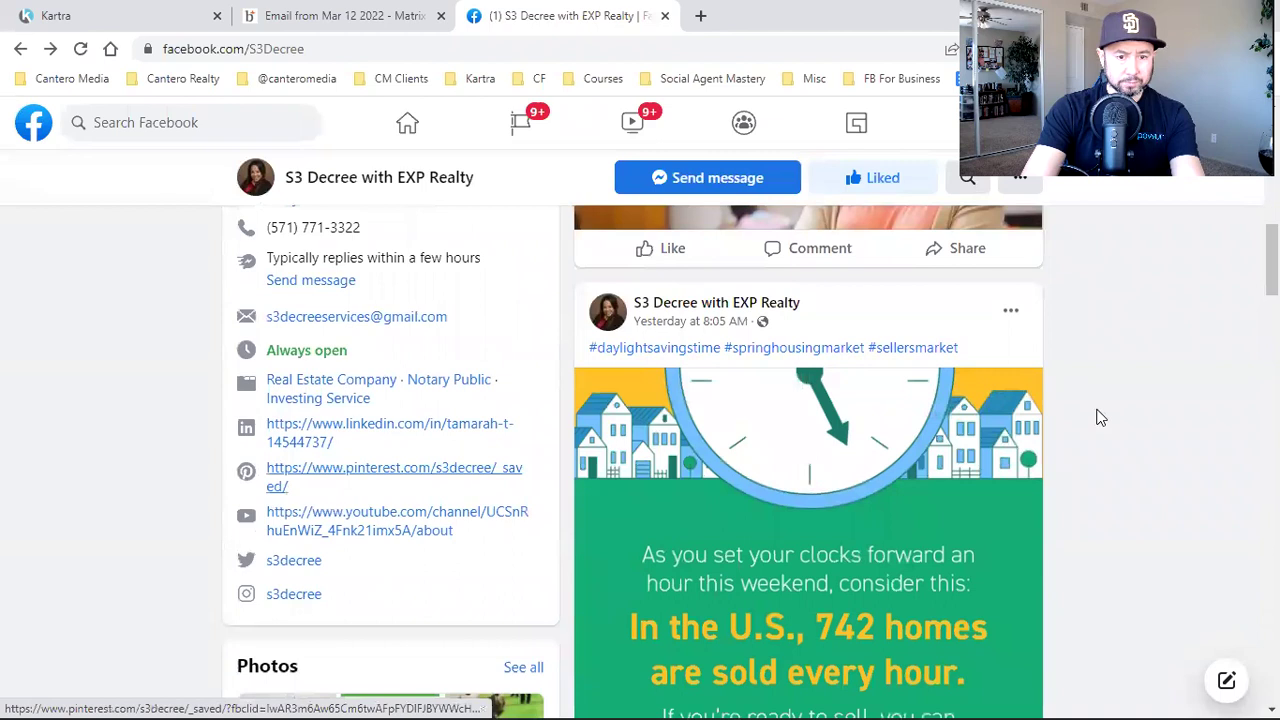
scroll(1097, 417, "down", 3)
scroll(1097, 418, "up", 10)
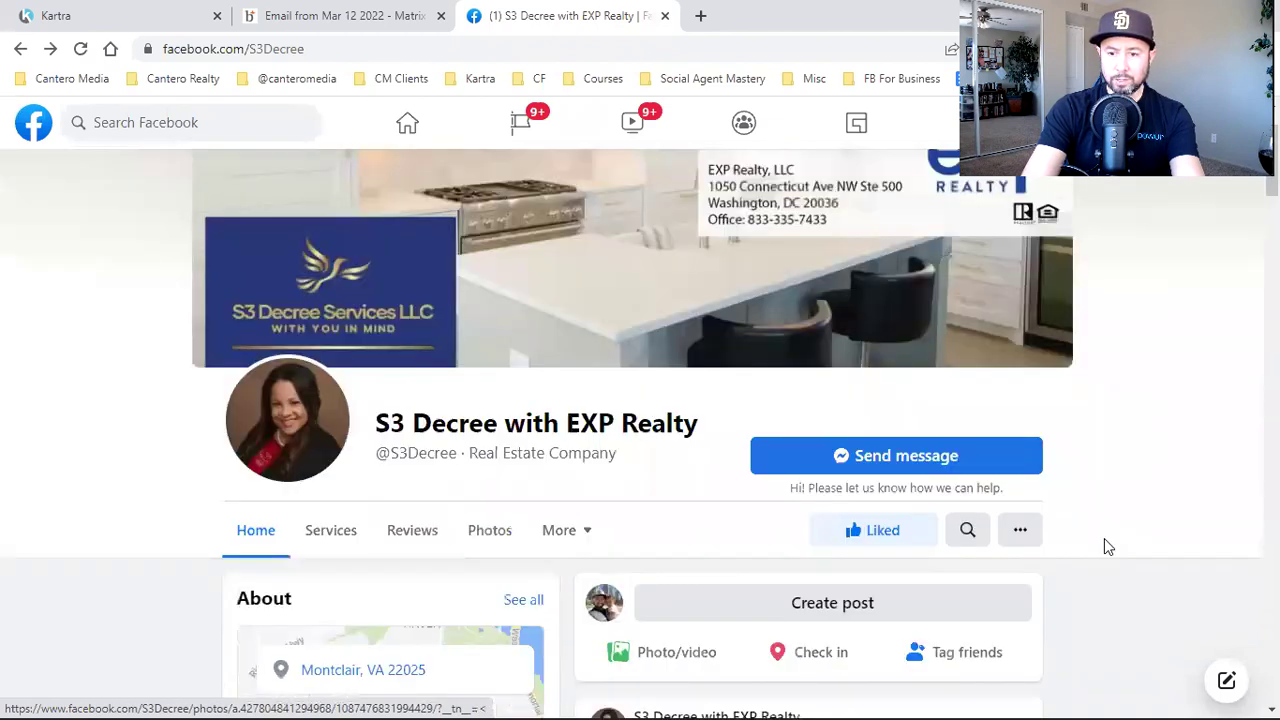
key("ctrl+w")
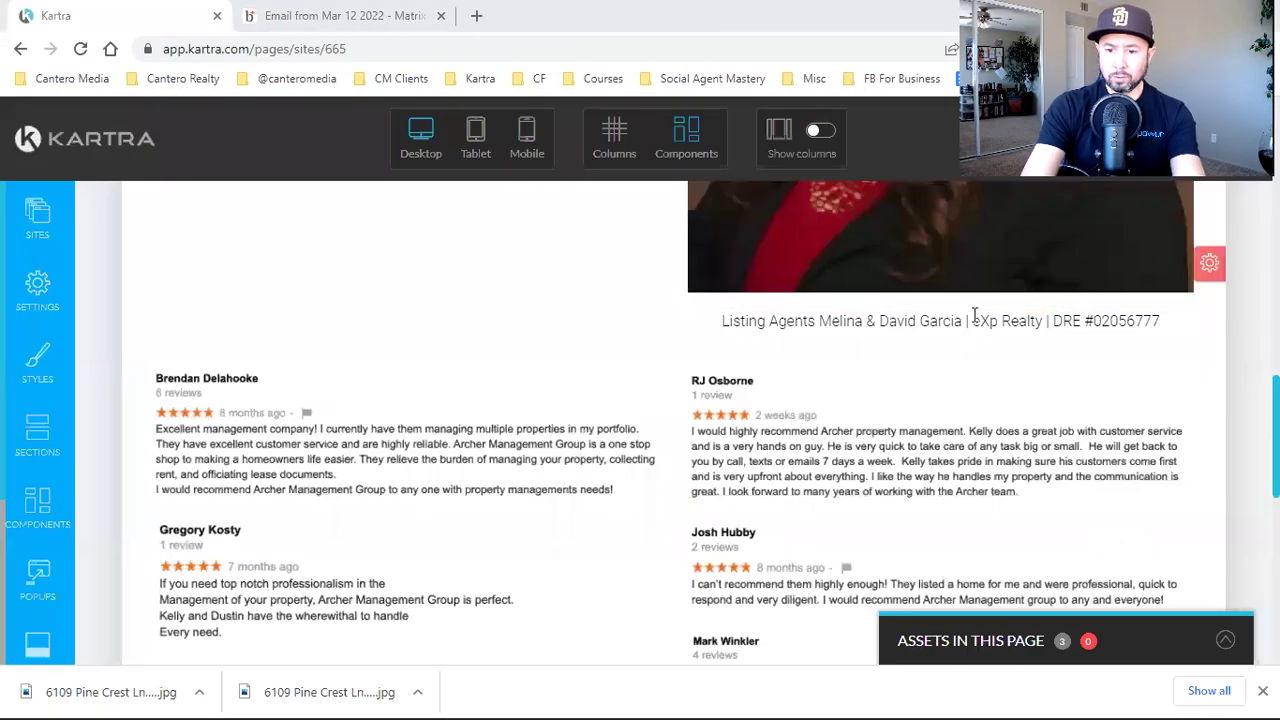
- Paste the new agent's credentials over the caption and join the Serving line to the Realtor® line with '|'
left_click(974, 302)
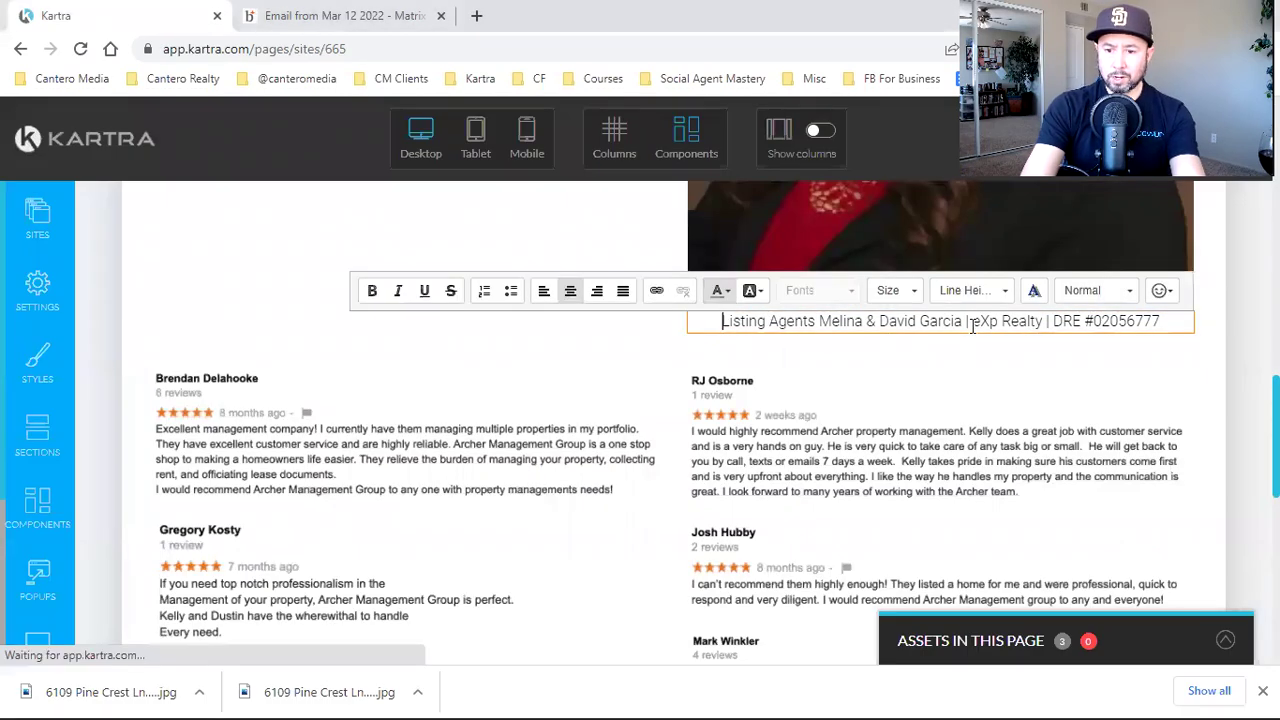
triple_click(971, 325)
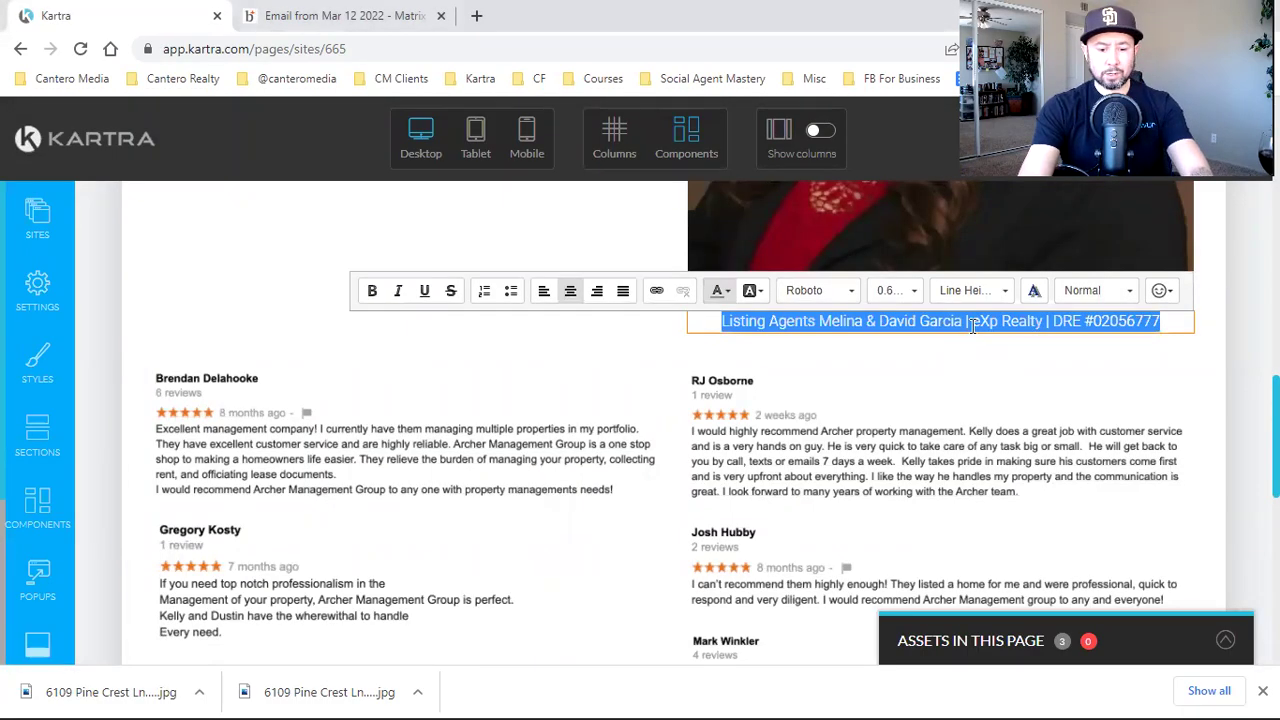
key("ctrl+v")
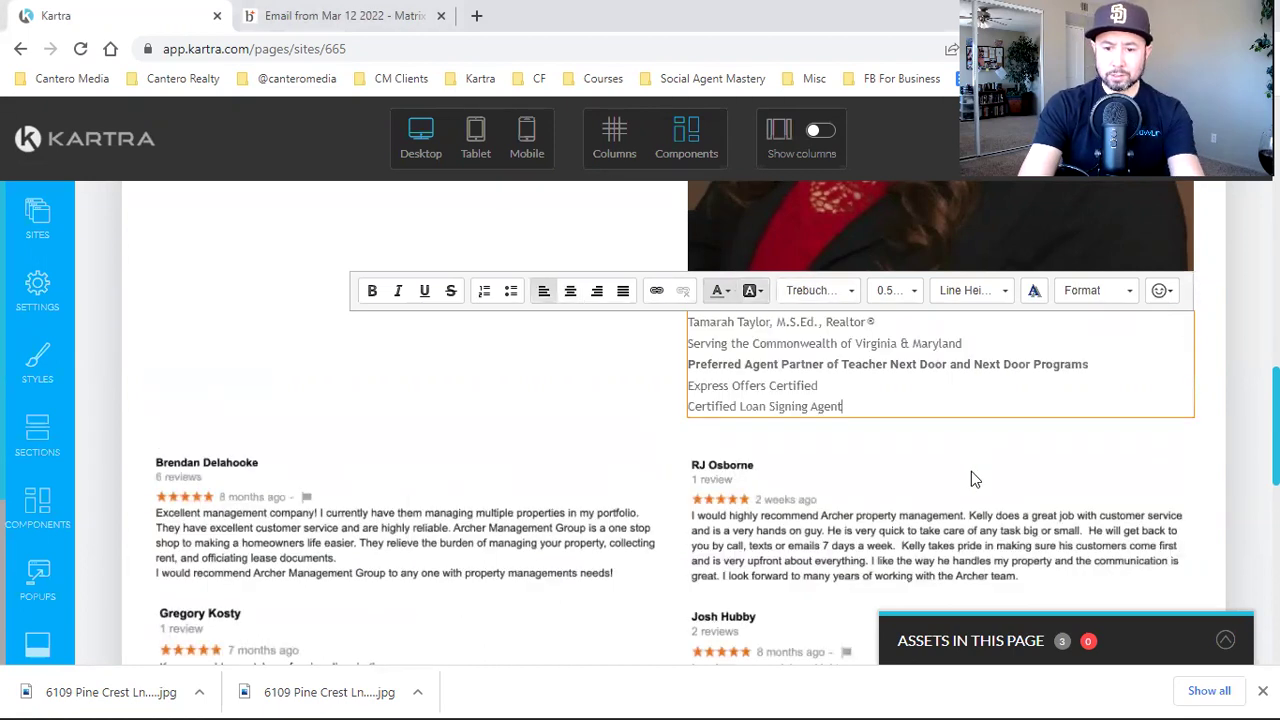
left_click(733, 360)
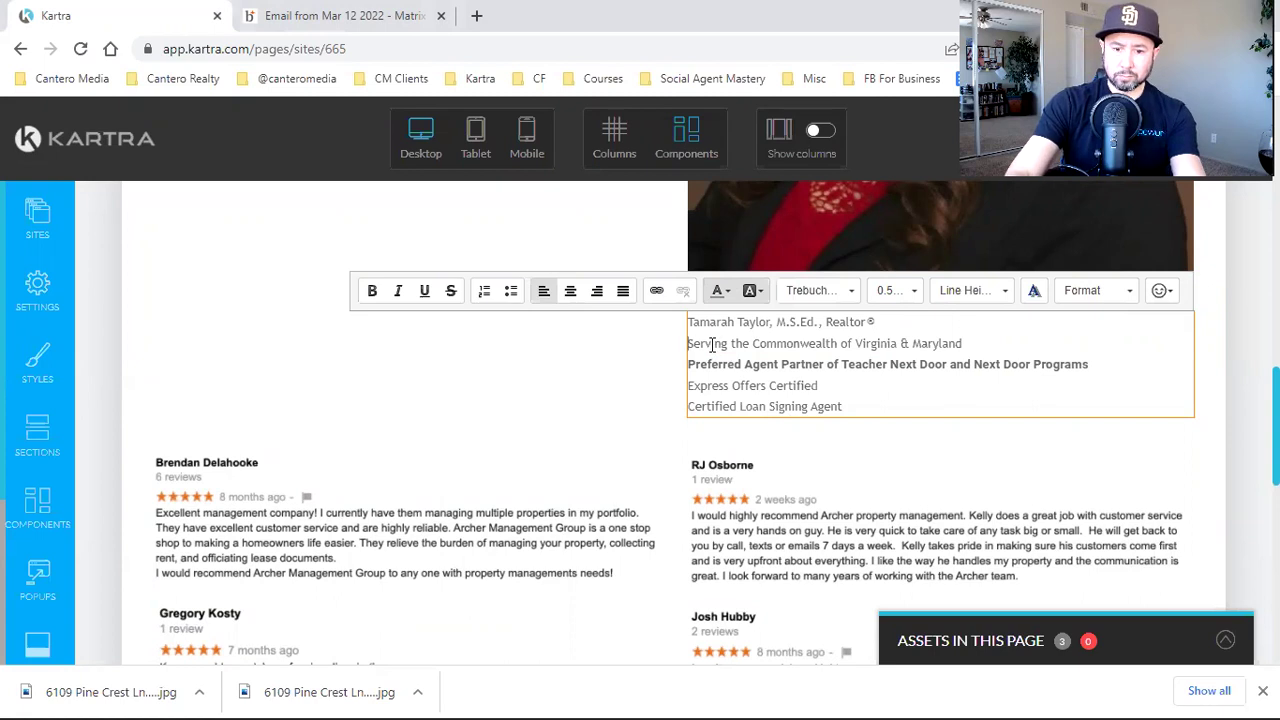
key("BackSpace")
type("|")
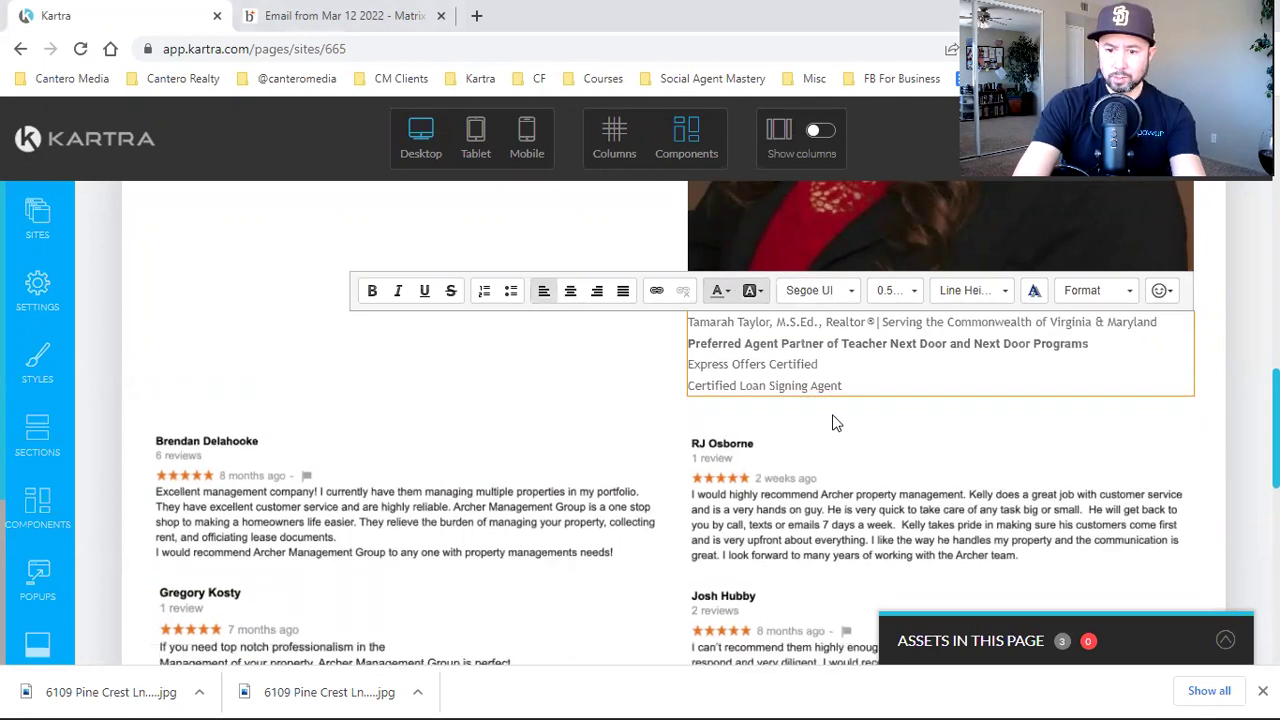
- Try joining the Preferred Agent Partner line onto the first line, then restore its line break
left_click(690, 343)
key("Left")
key("Down")
left_click(690, 343)
key("BackSpace")
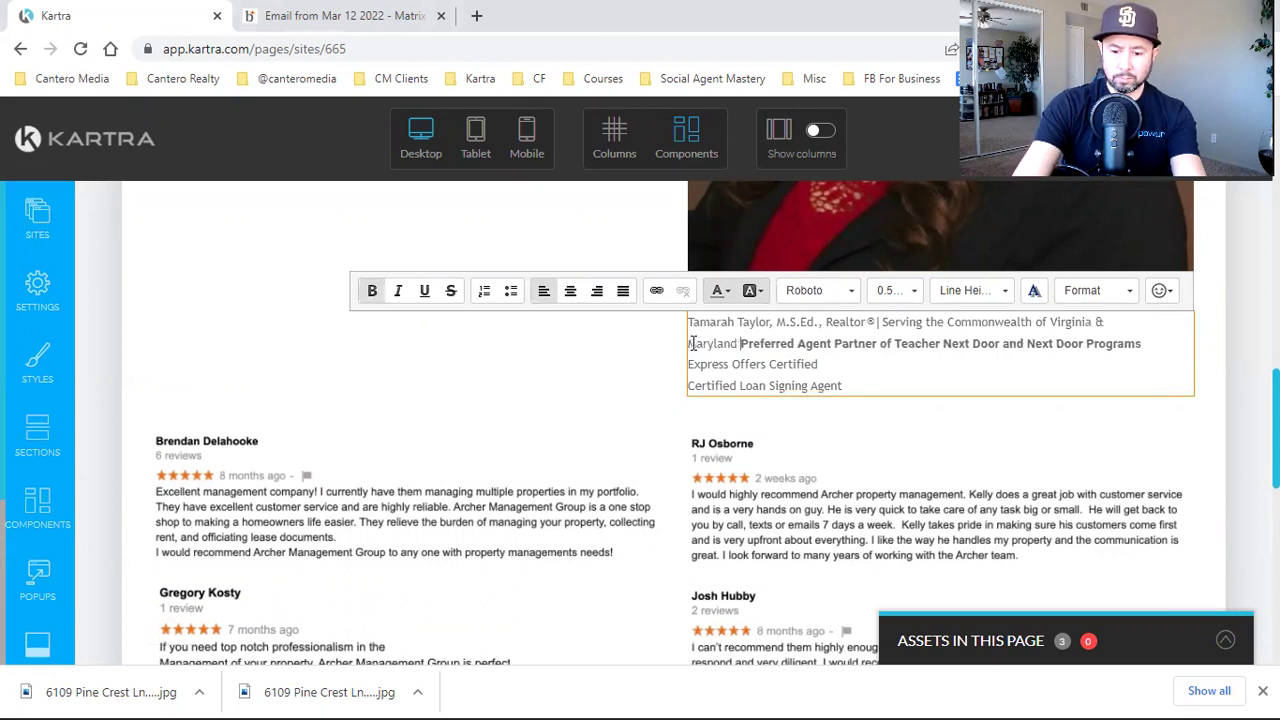
key("Return")
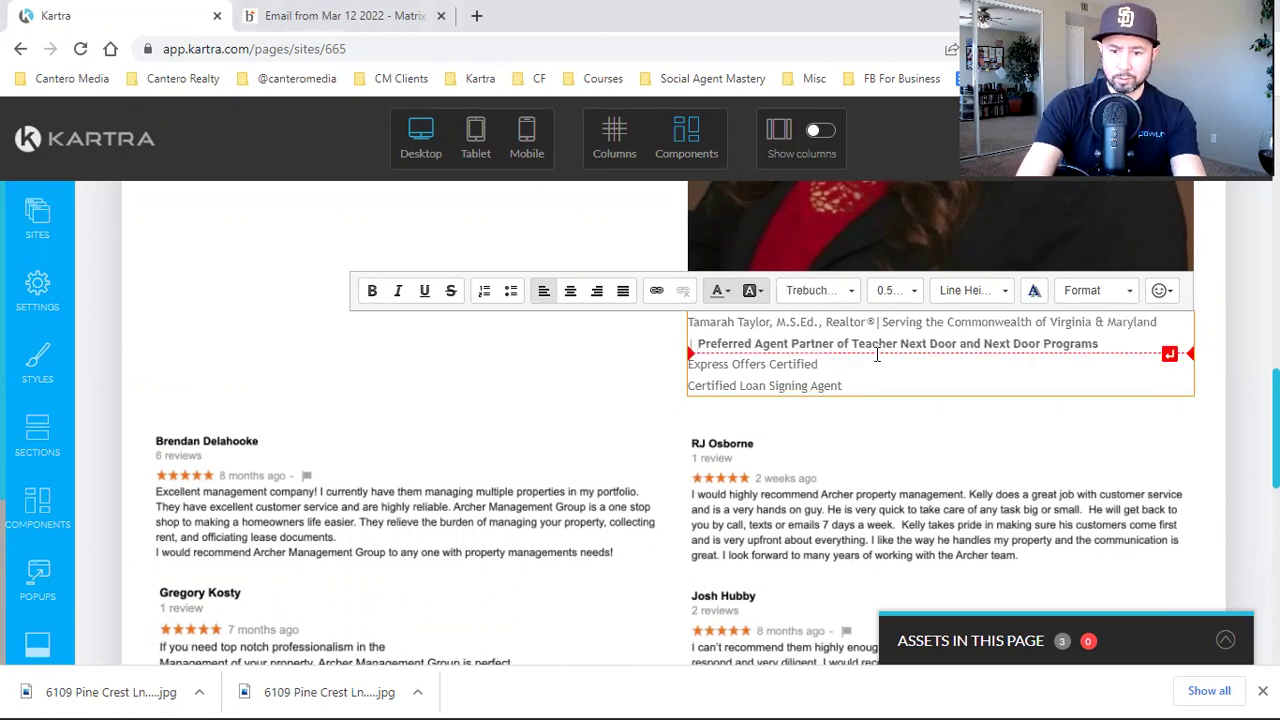
- Join the Express Offers Certified and Certified Loan Signing Agent lines with '|' separators and finish editing
left_click(699, 366)
key("BackSpace")
type("| Express Offers Certified")
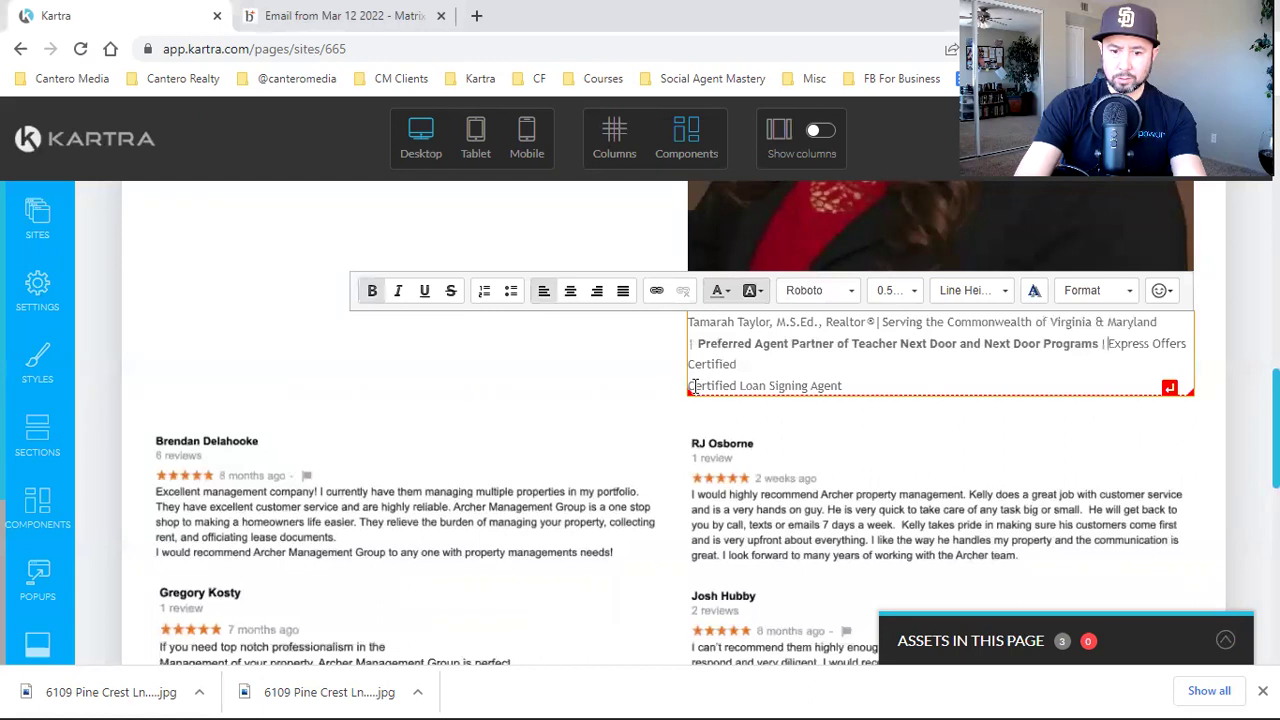
left_click(691, 387)
key("BackSpace")
type("| Certified Loan Signing Agent")
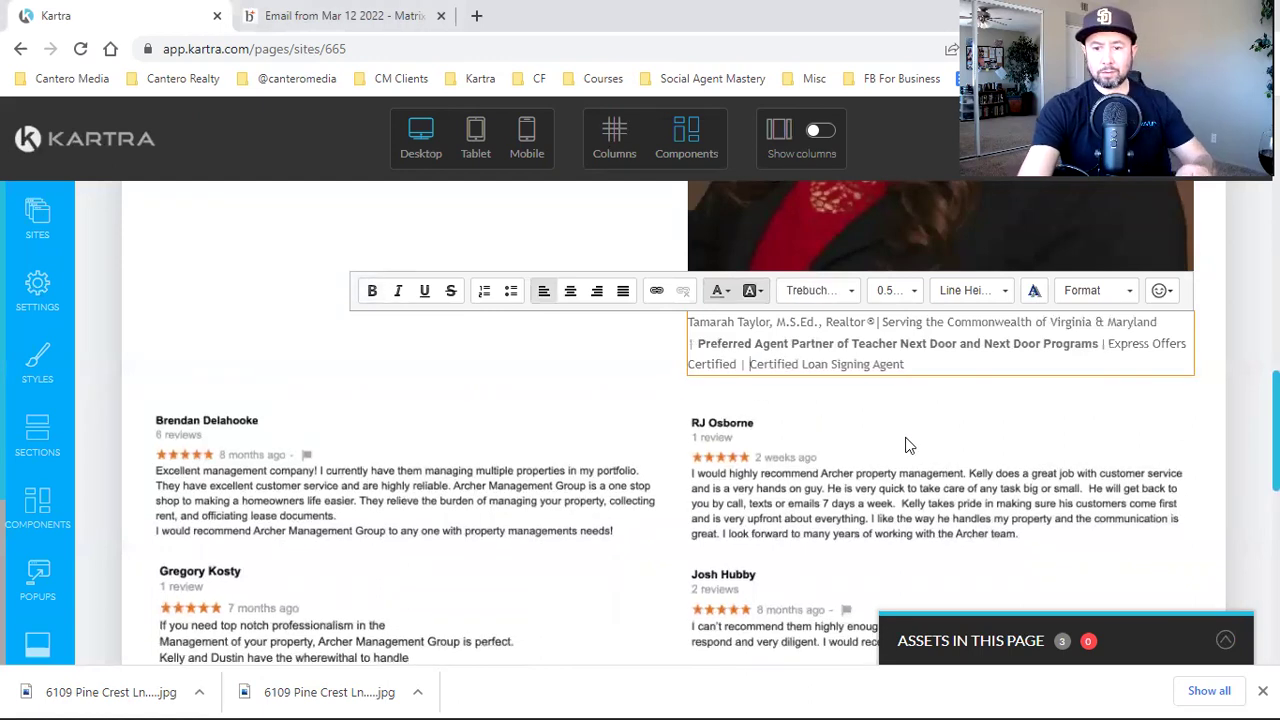
left_click(908, 445)
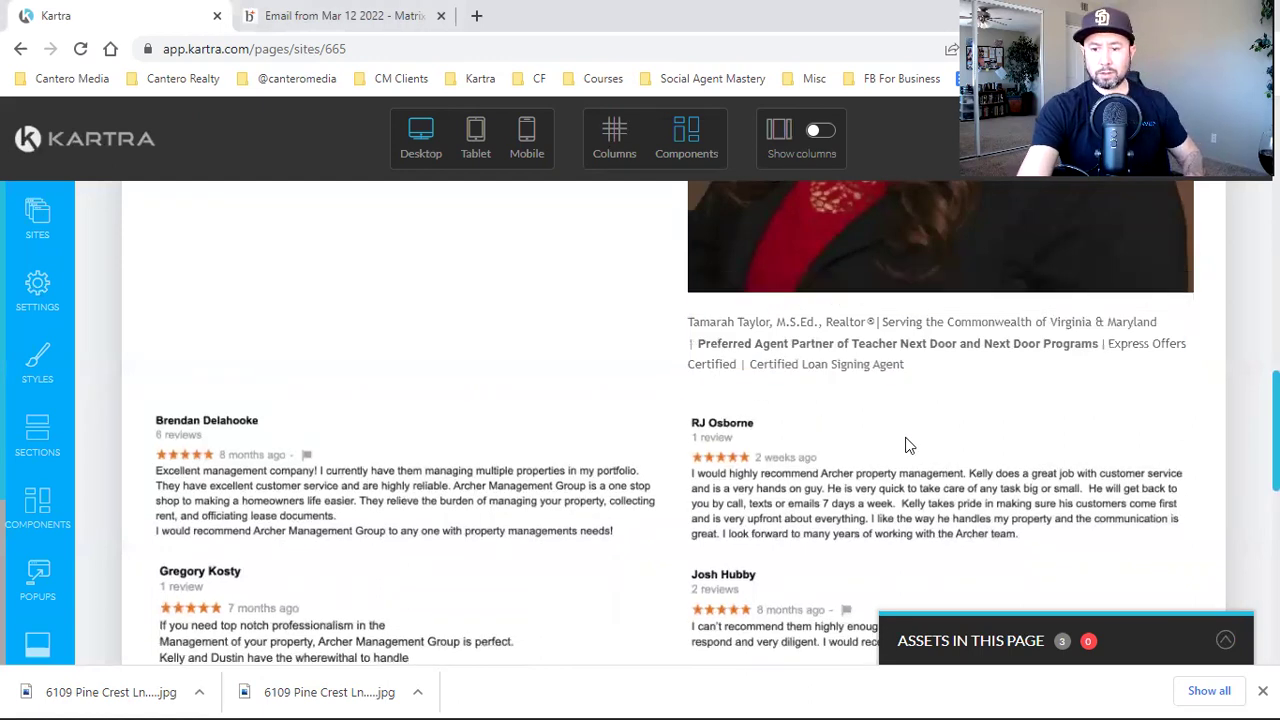
scroll(908, 445, "up", 5)
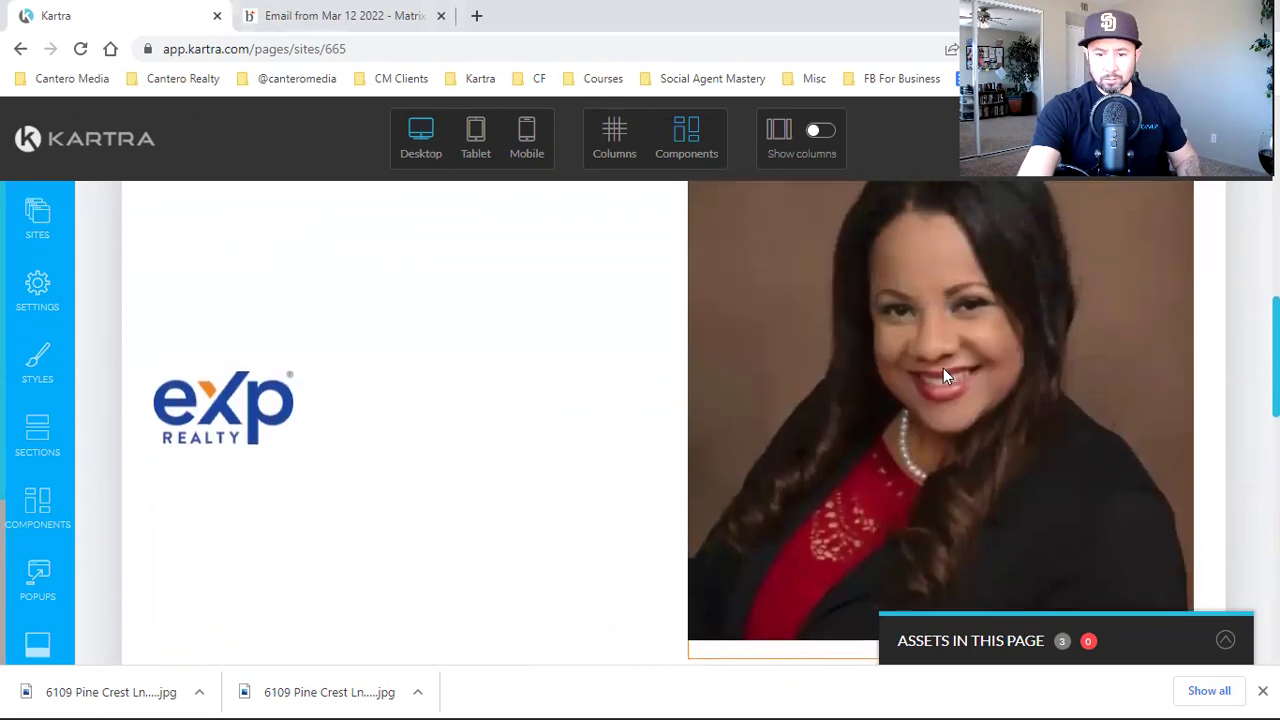
scroll(945, 375, "up", 1)
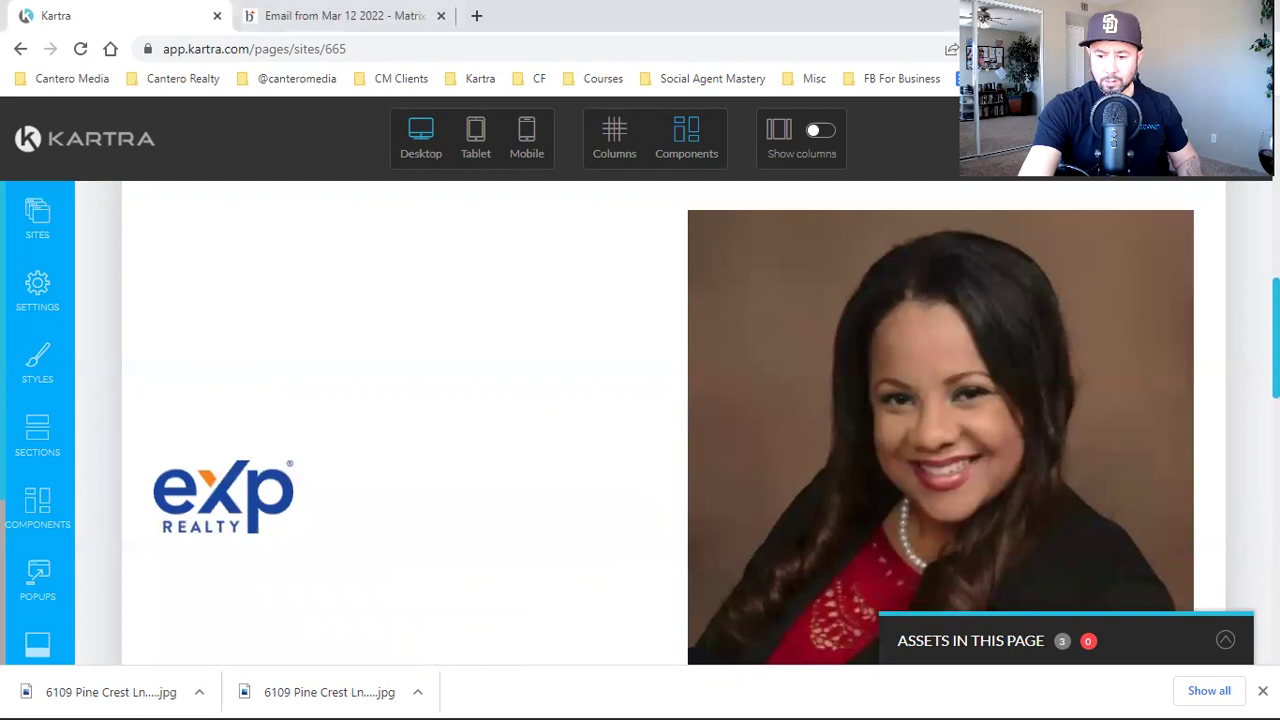
left_click(1262, 690)
- Check where the 'Click Here For All The Details!' button links to
scroll(902, 527, "down", 15)
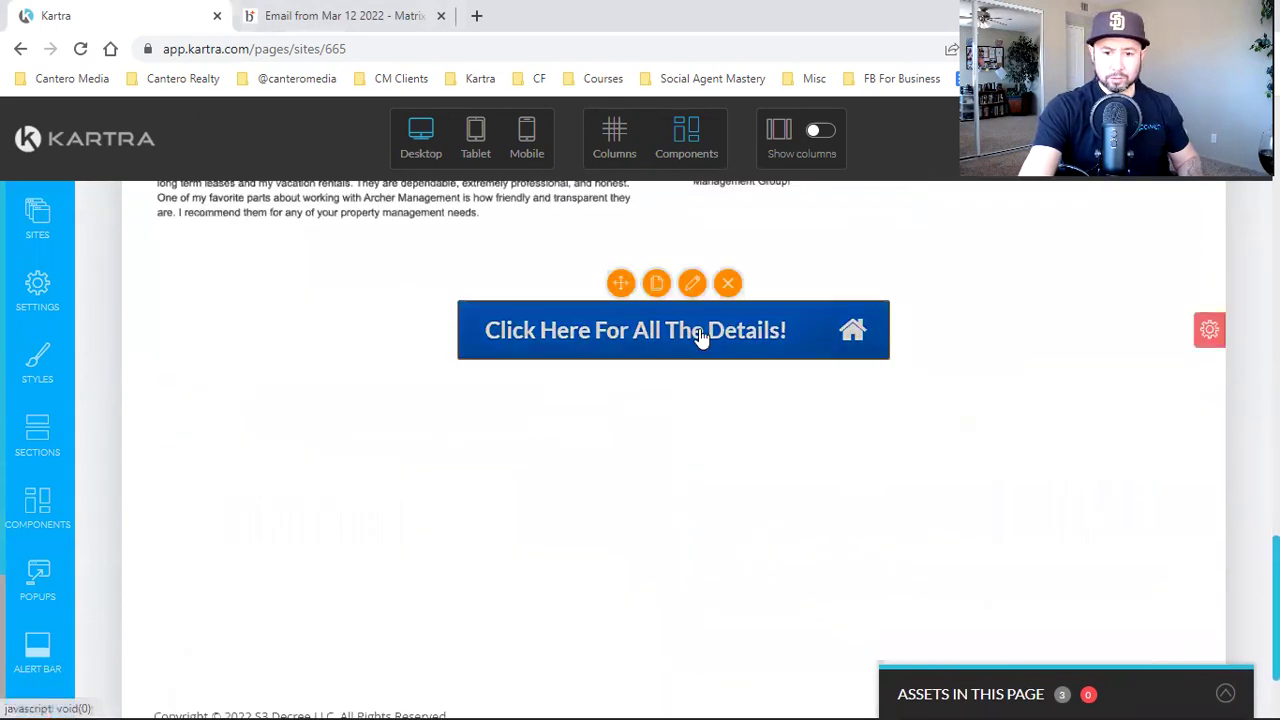
left_click(692, 284)
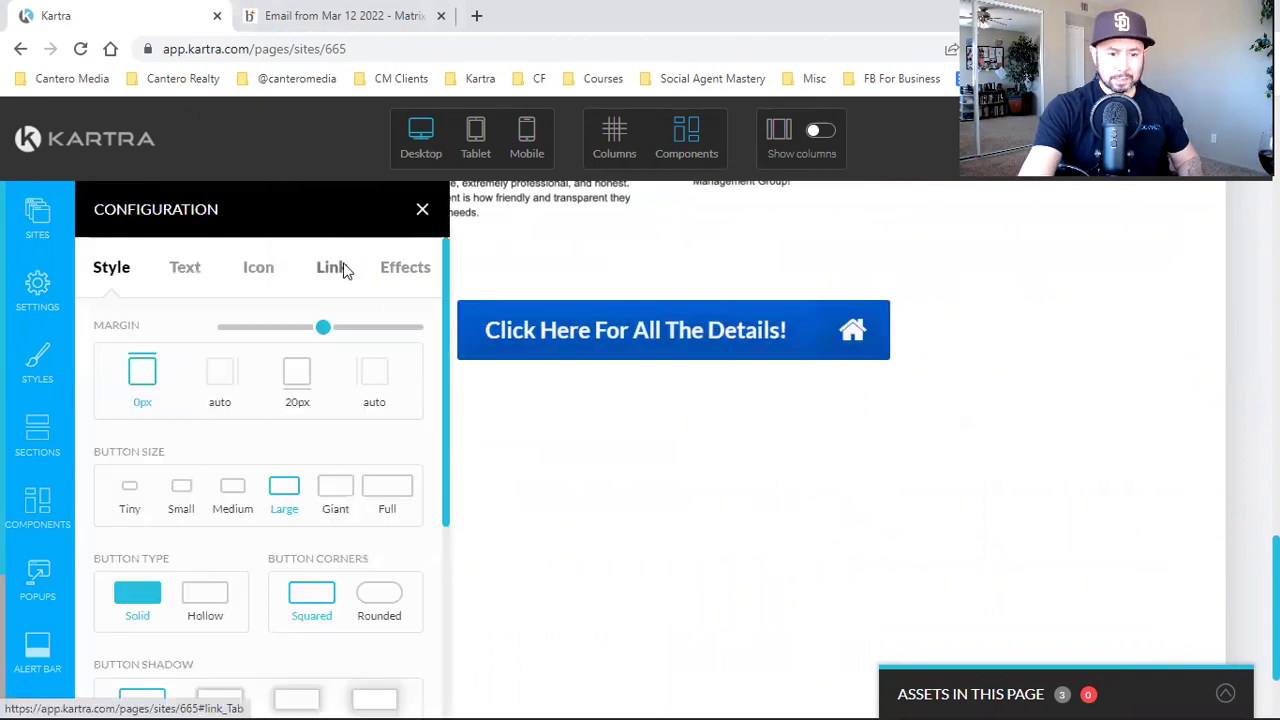
left_click(333, 268)
scroll(766, 410, "up", 1)
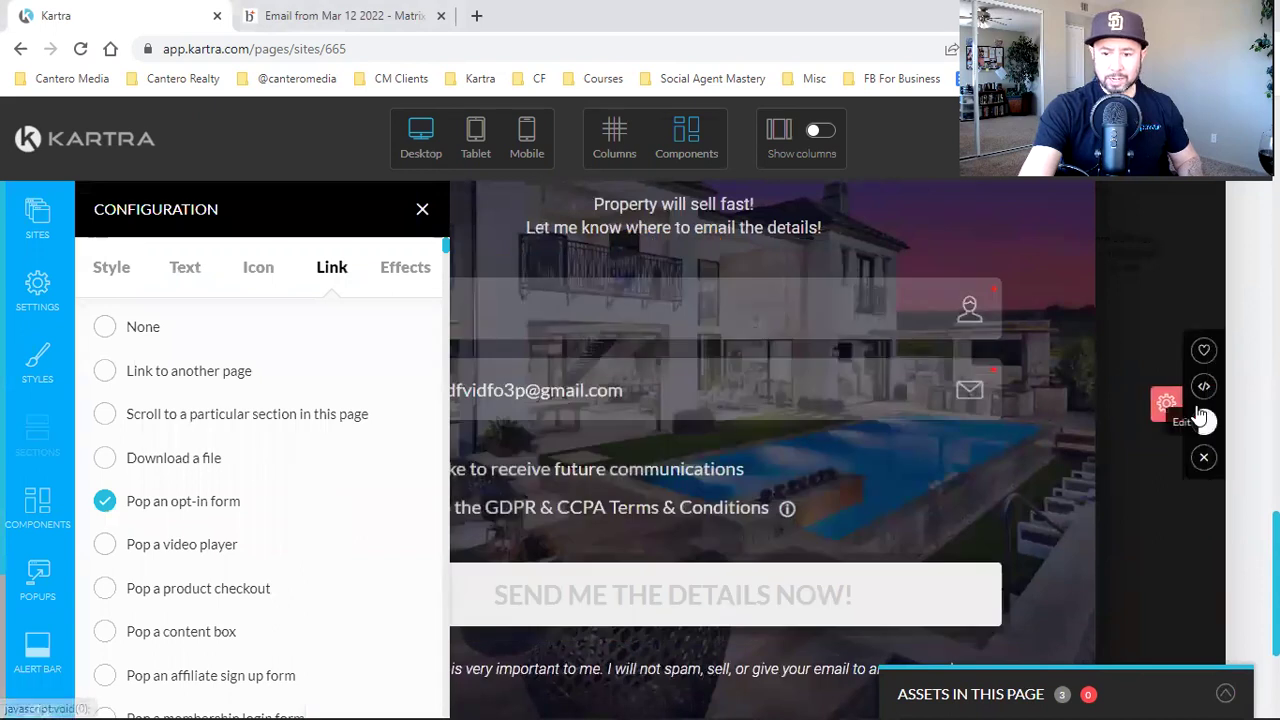
- Replace the popup's pool villa background with the red-door brick house photo and apply it
left_click(1205, 424)
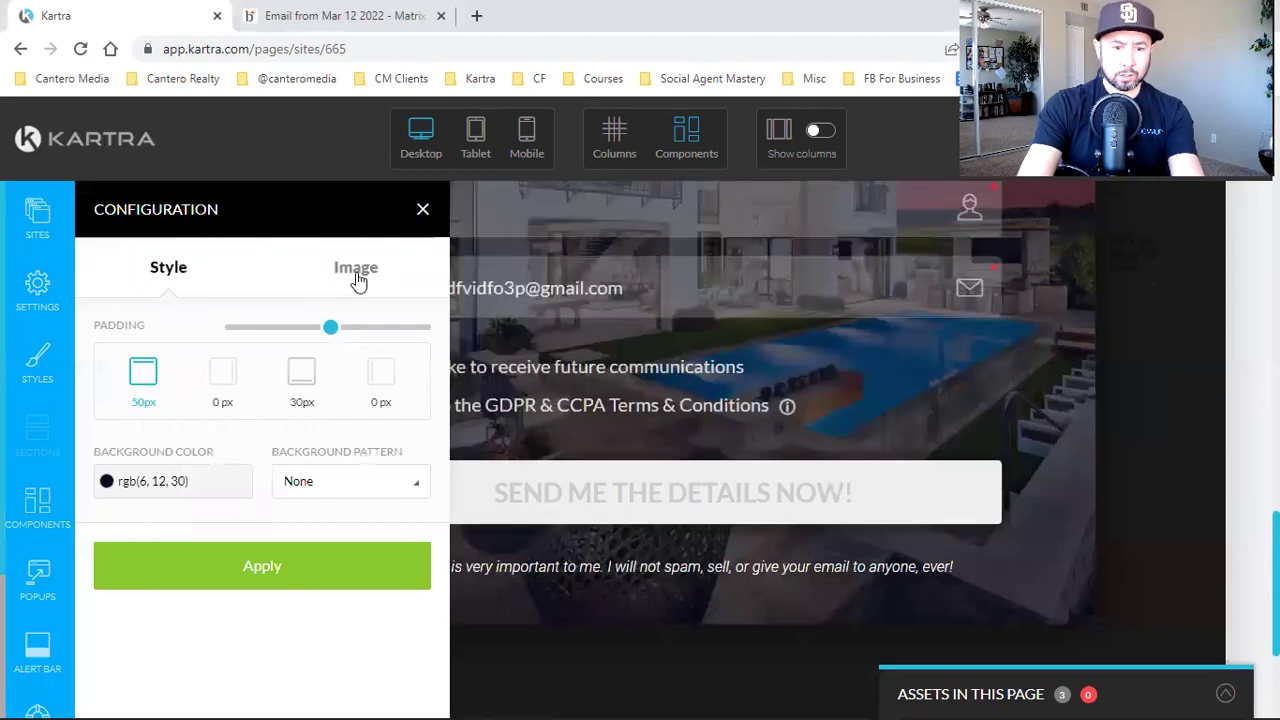
left_click(356, 270)
left_click(258, 404)
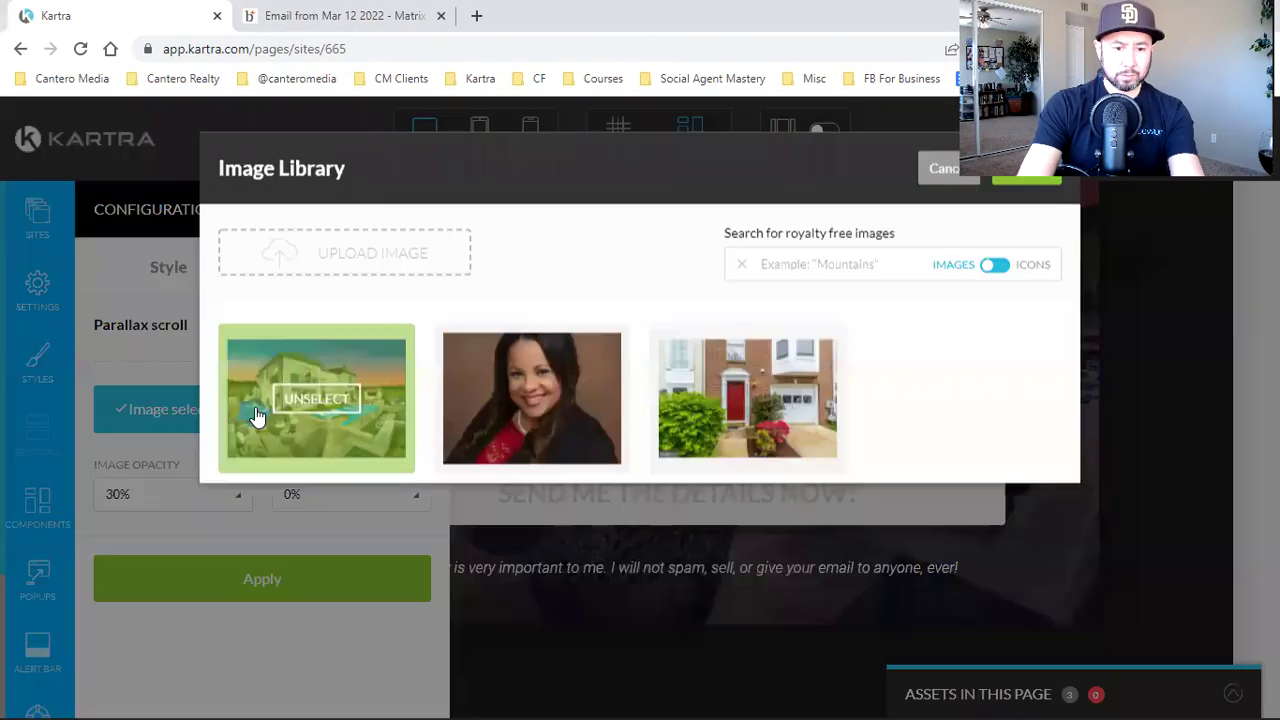
left_click(745, 398)
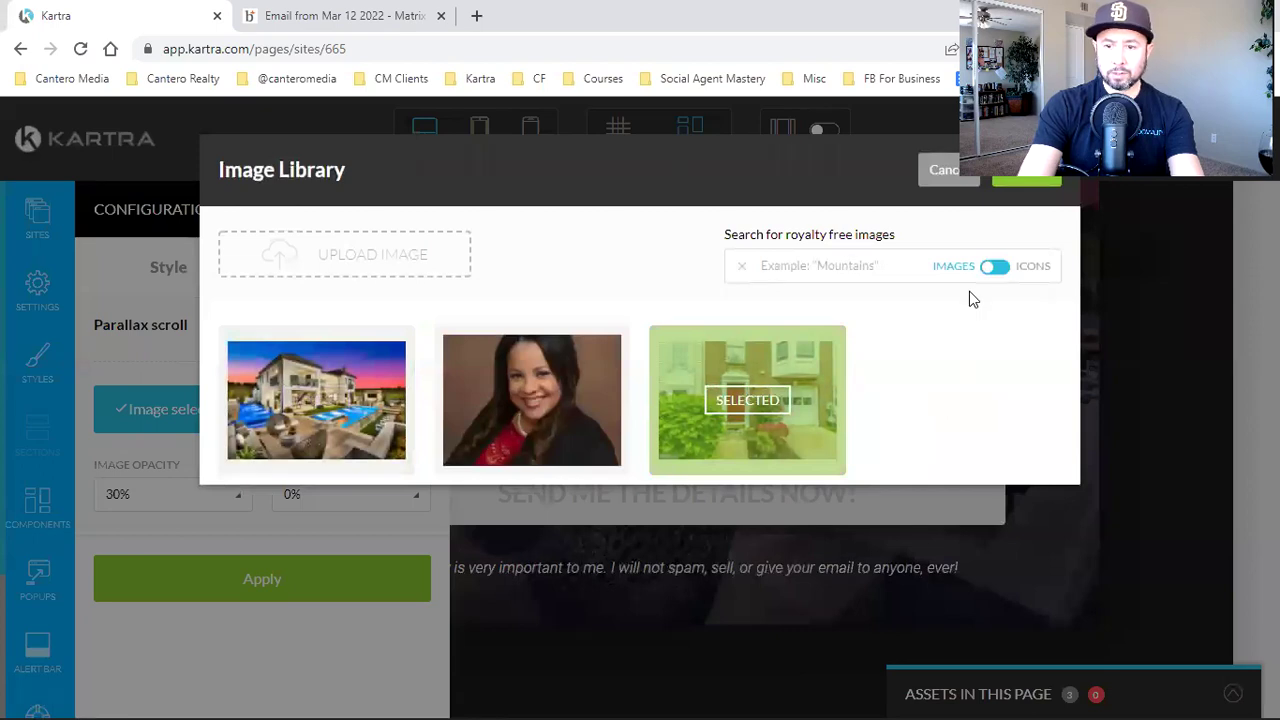
left_click(1015, 180)
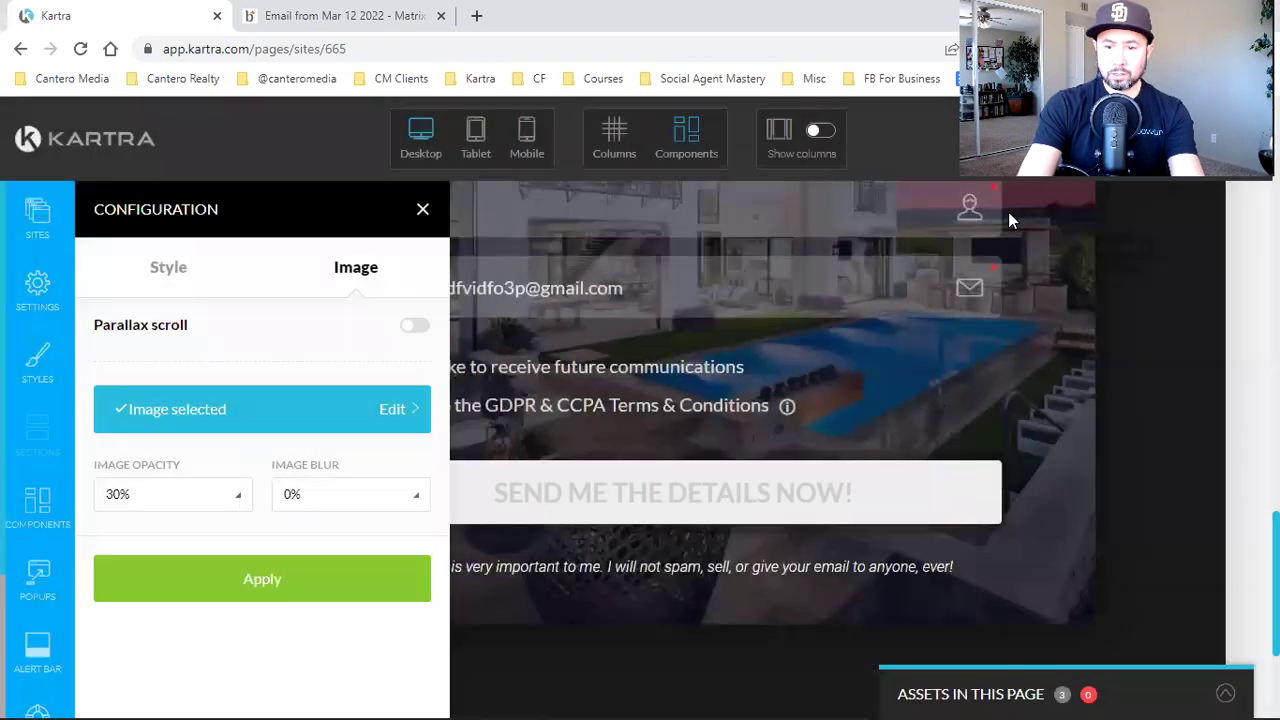
left_click(289, 566)
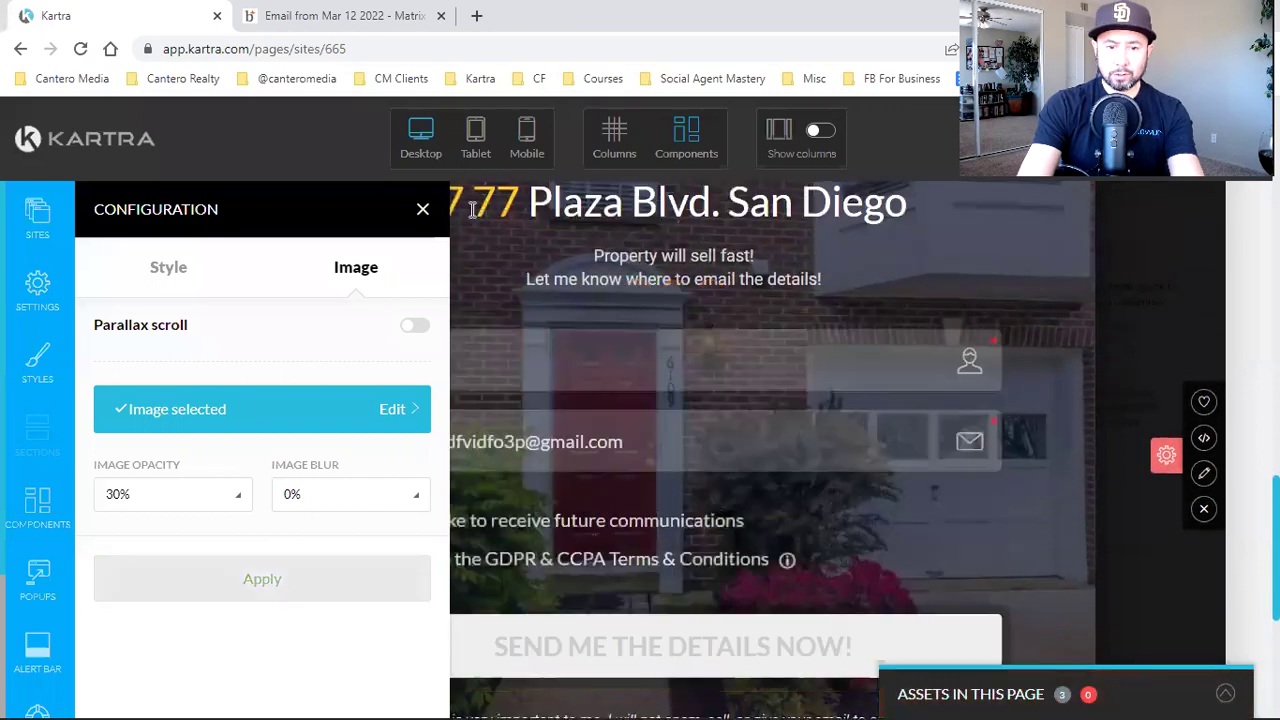
left_click(423, 211)
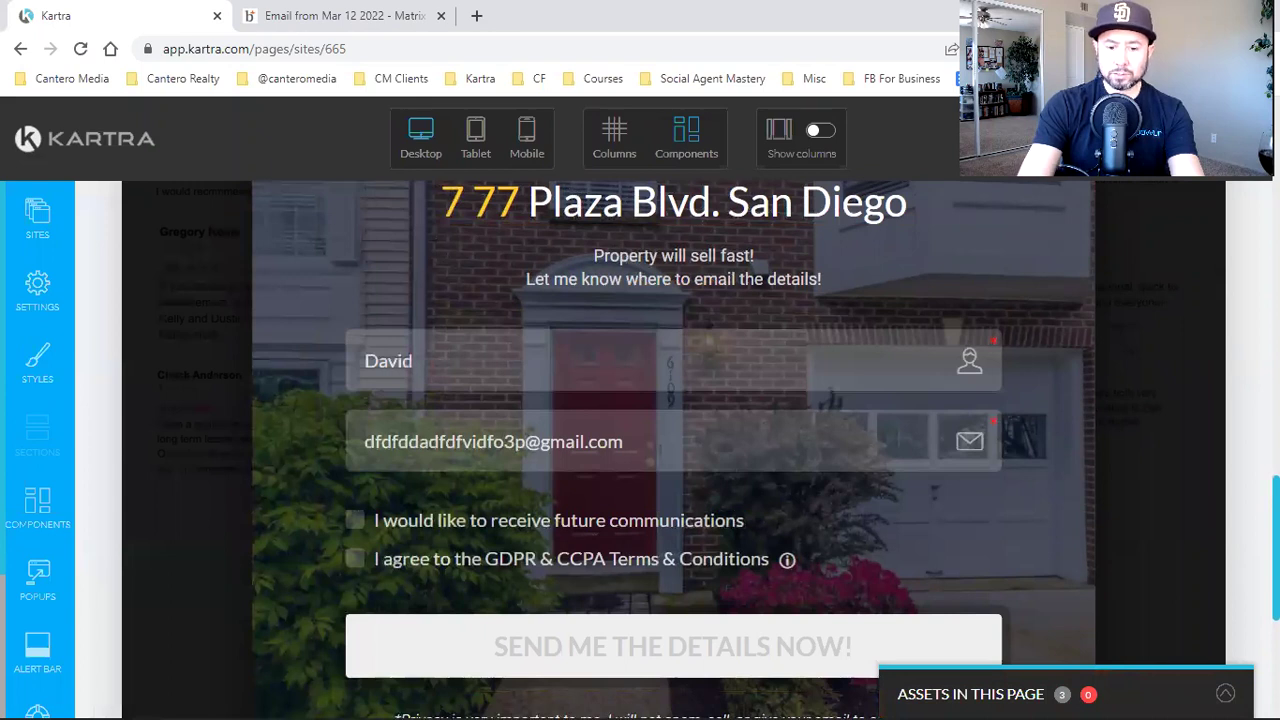
scroll(642, 460, "down", 2)
scroll(746, 505, "up", 2)
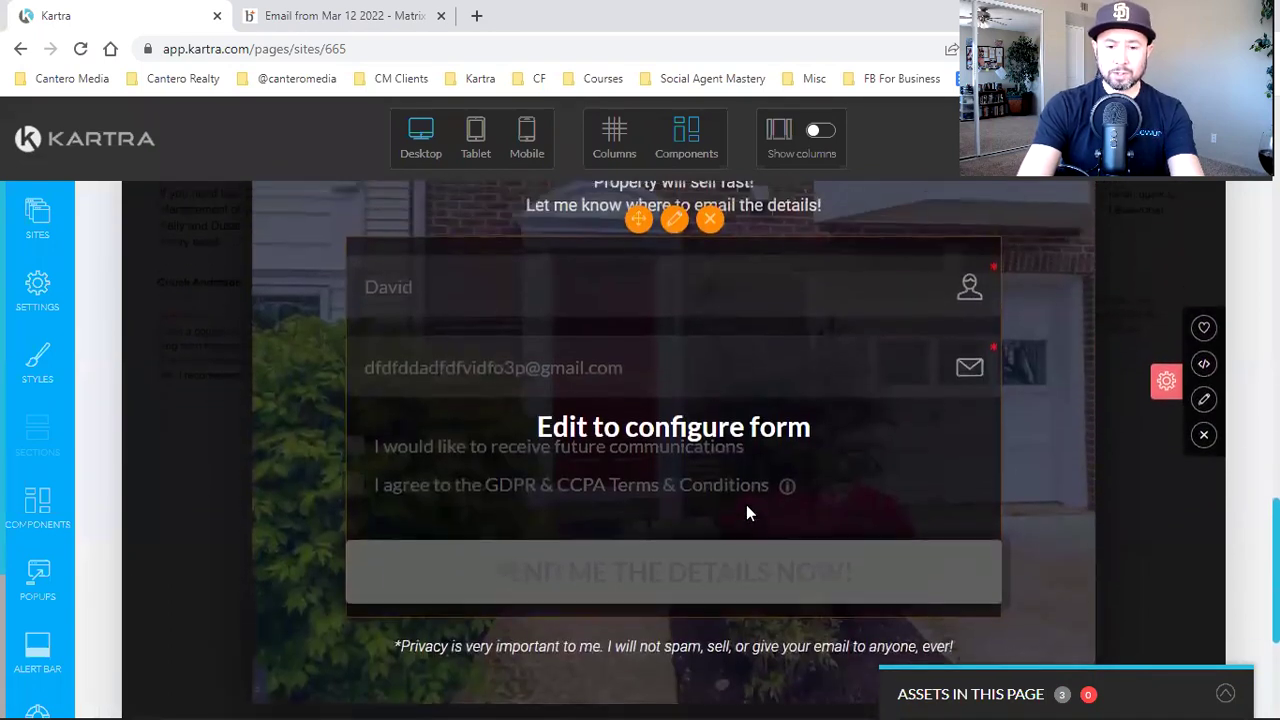
scroll(746, 506, "up", 2)
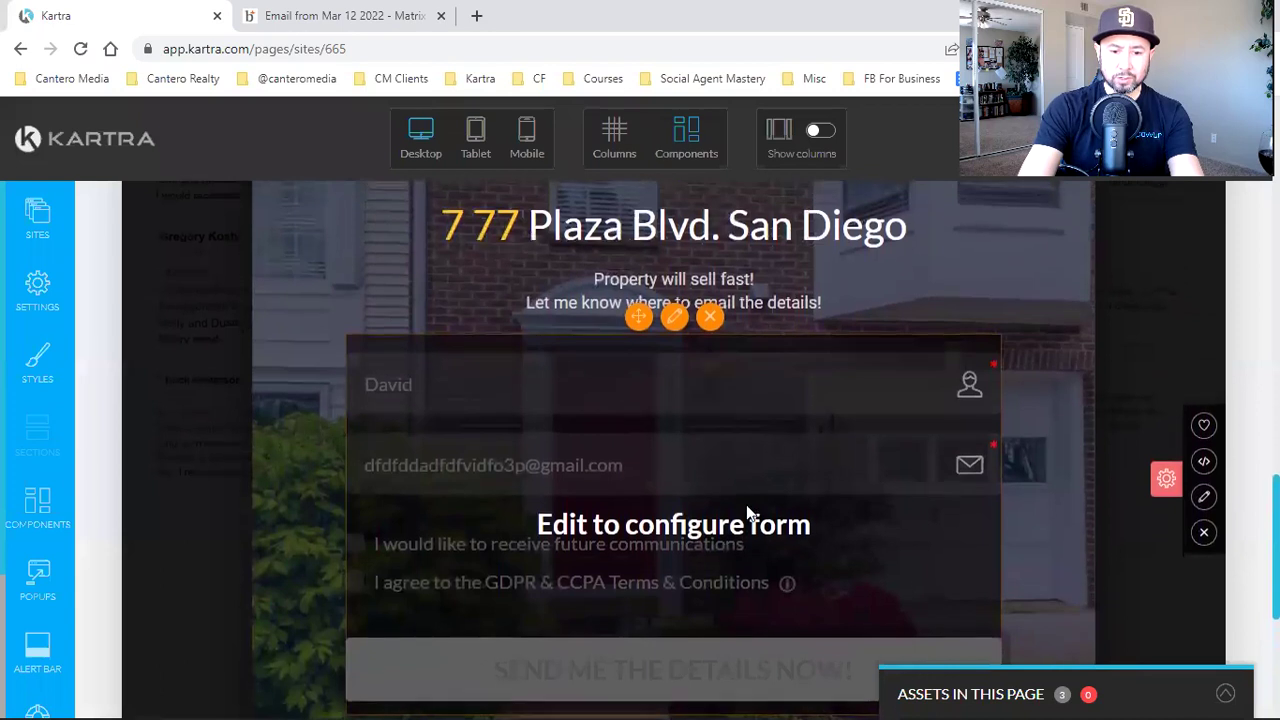
scroll(747, 512, "up", 2)
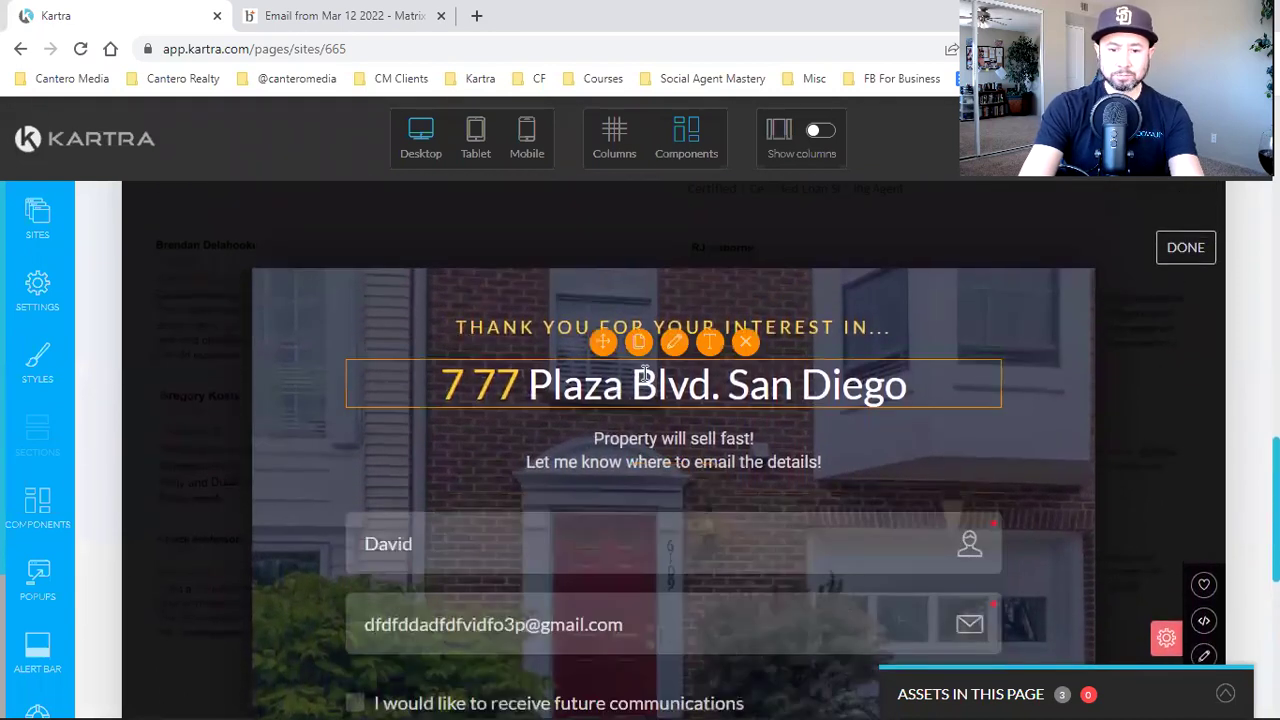
left_click(707, 344)
left_click(513, 385)
key("BackSpace")
key("BackSpace")
key("BackSpace")
key("BackSpace")
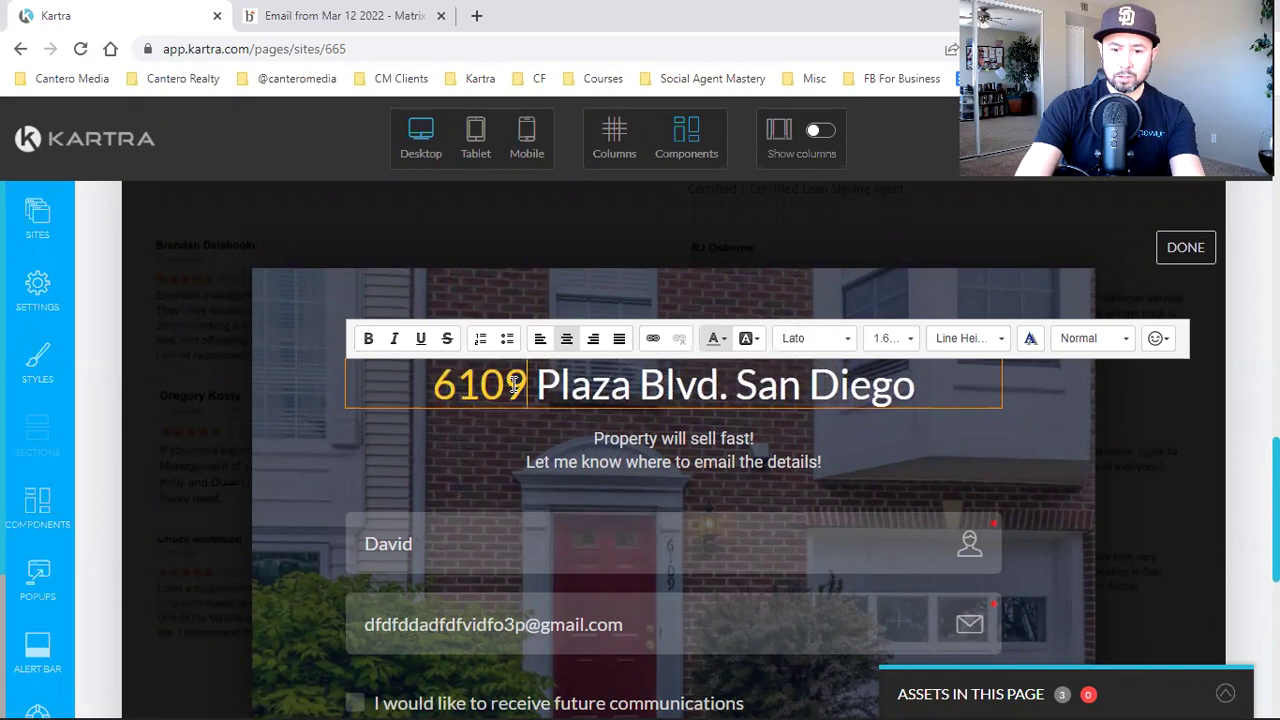
left_click(538, 386)
left_click_drag(538, 386, 911, 418)
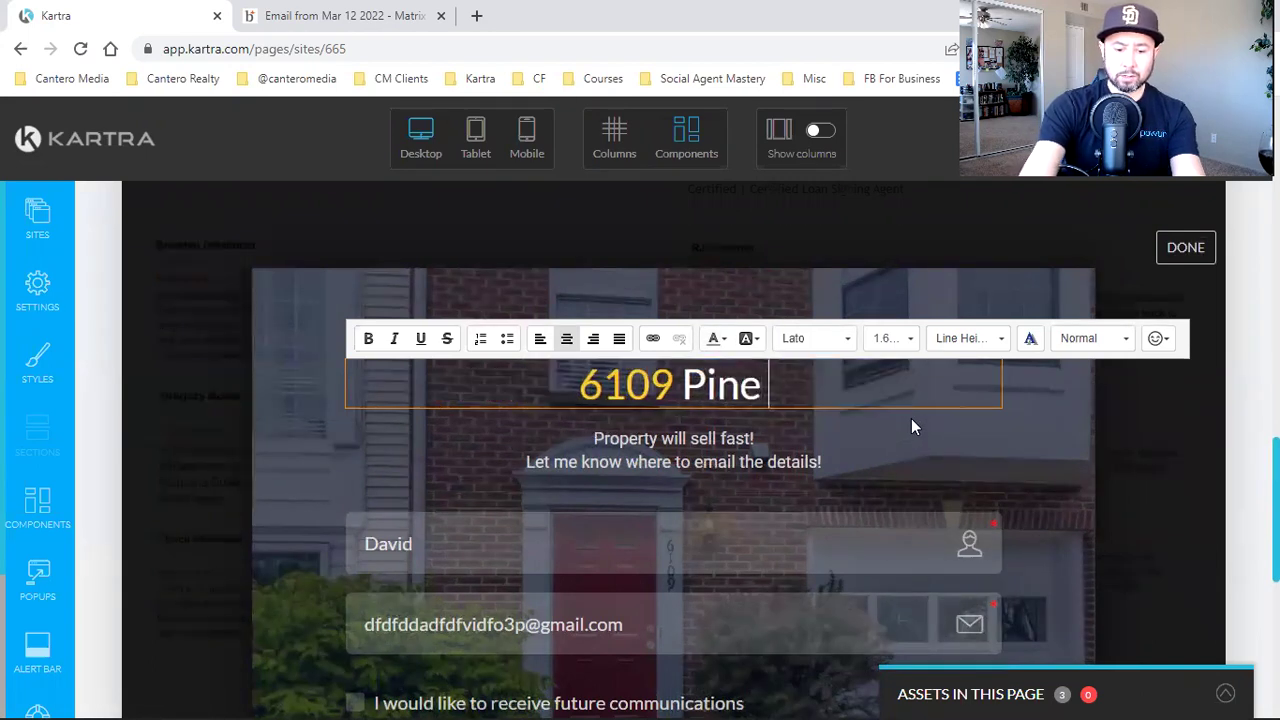
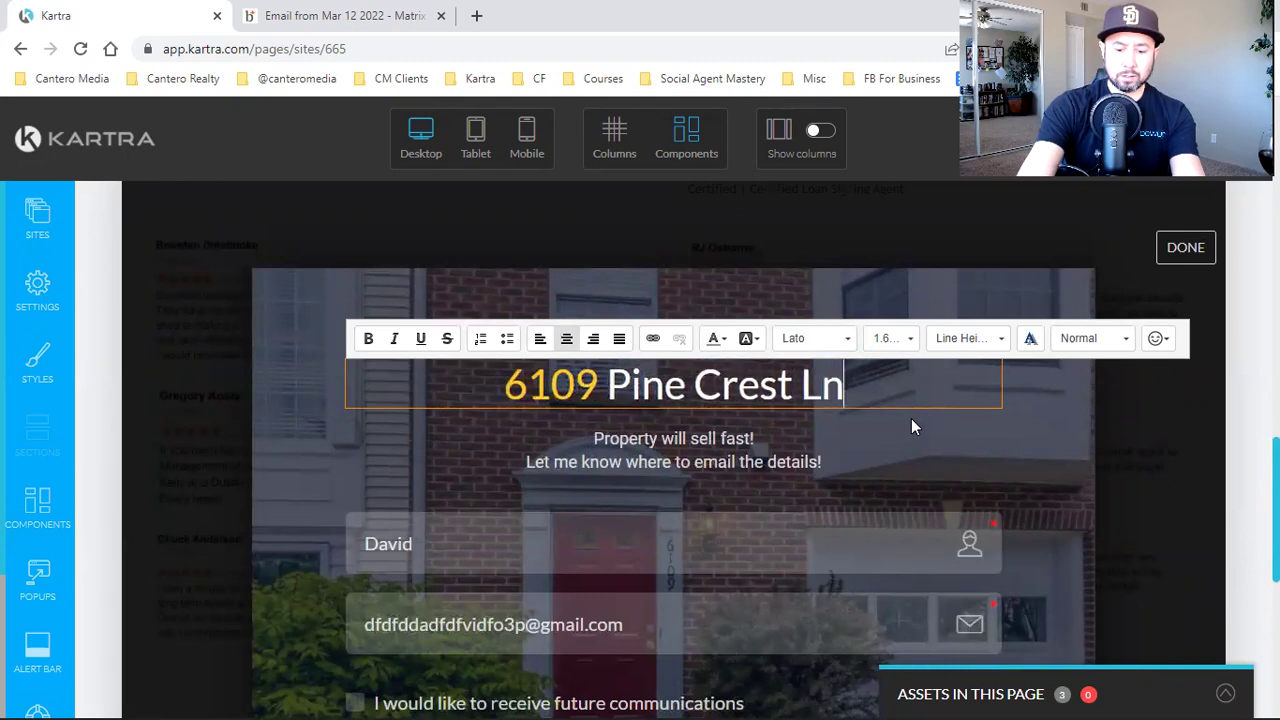
- Compare the new headline against the address in the Matrix listing email
left_click(370, 12)
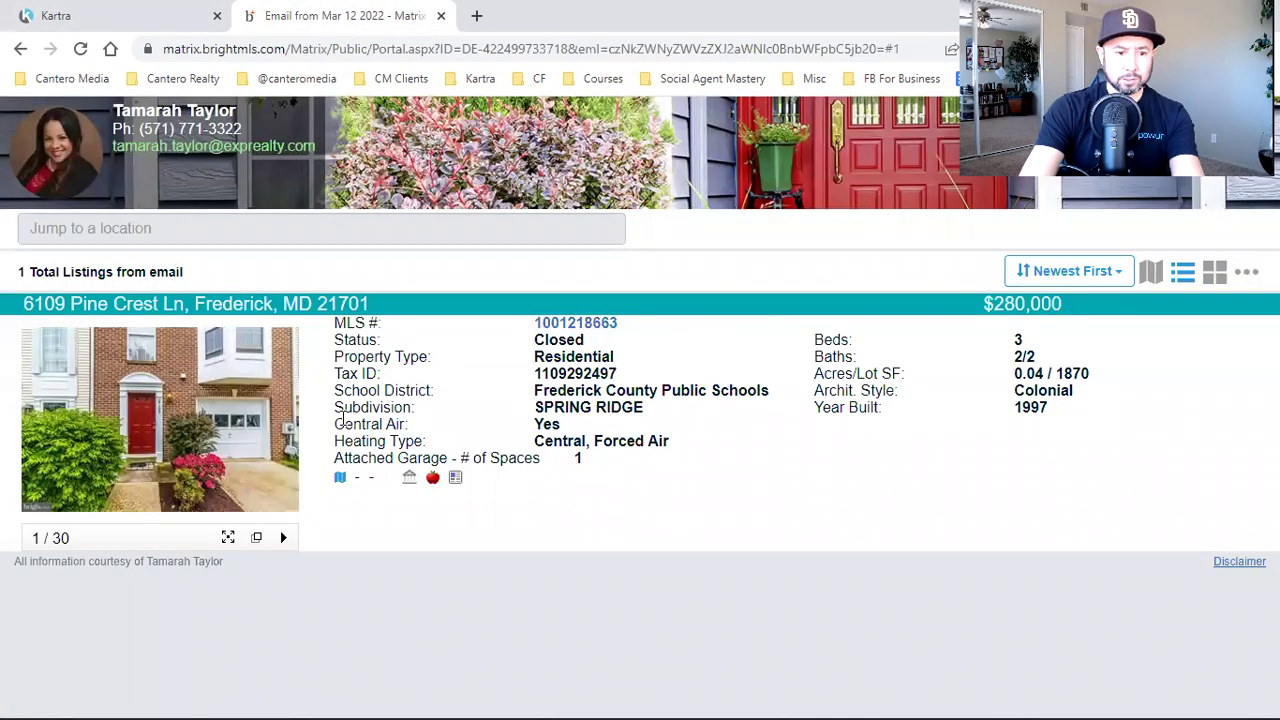
left_click(109, 12)
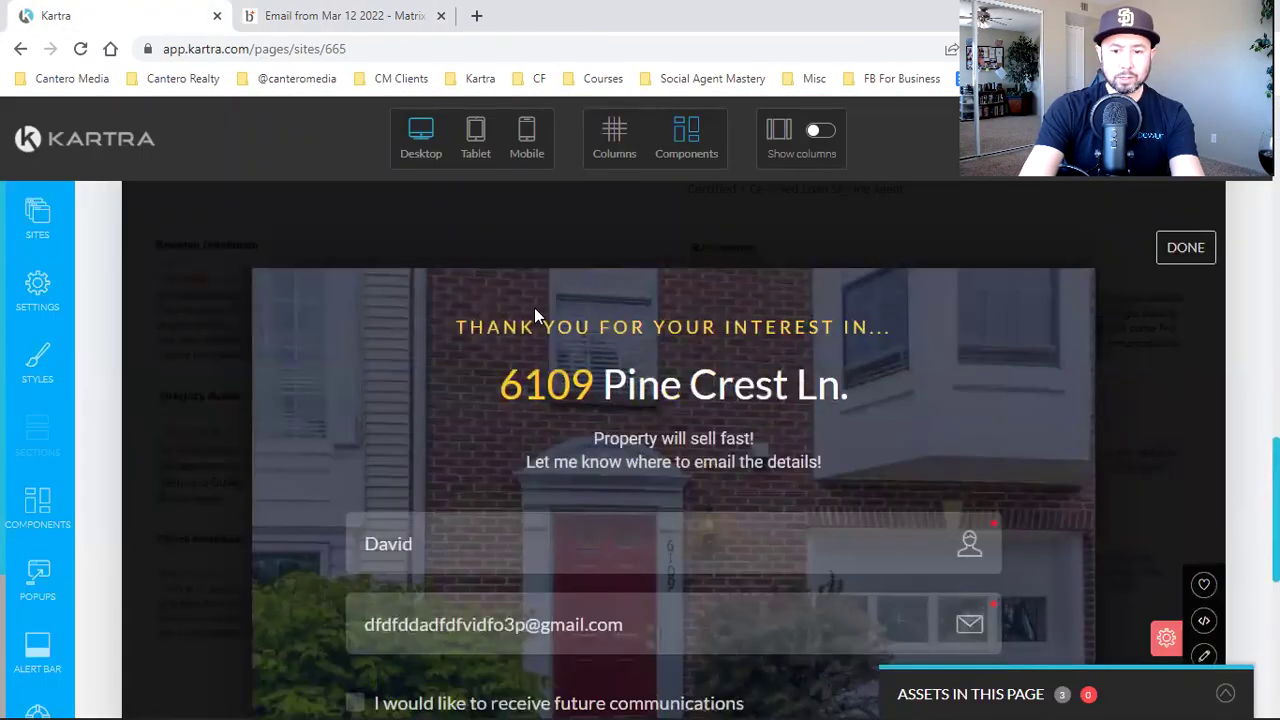
mouse_move(920, 403)
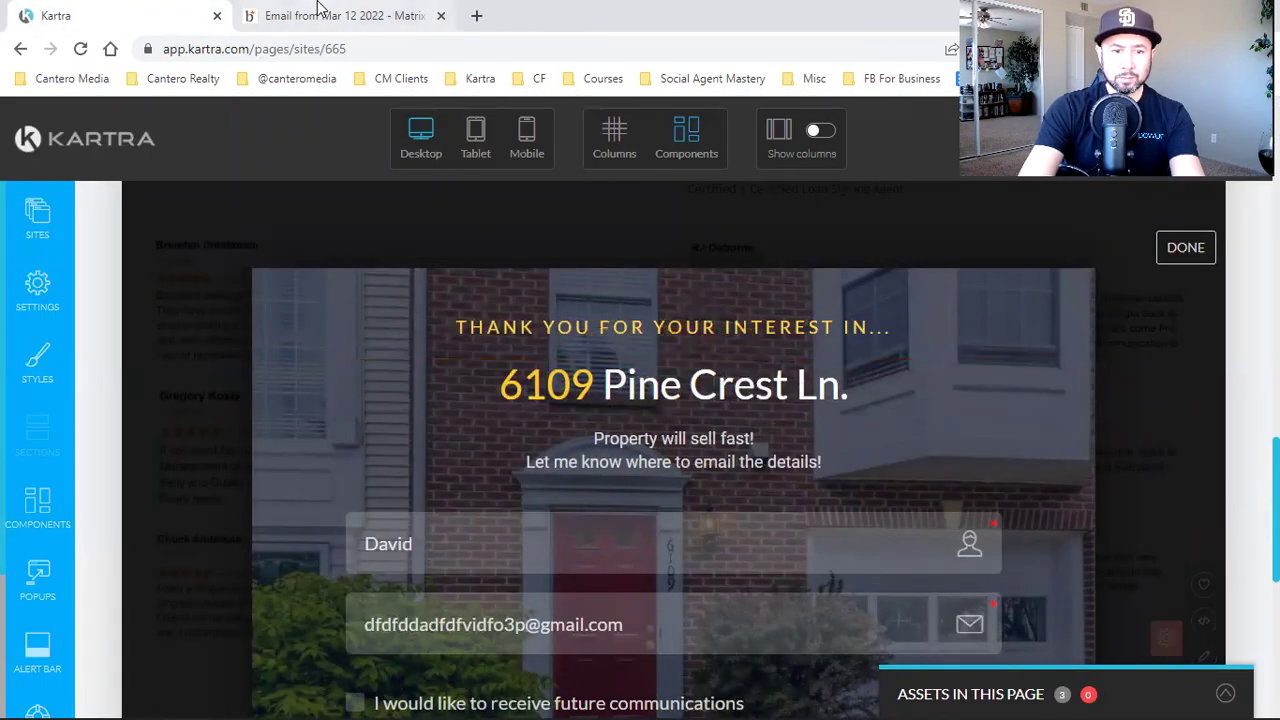
left_click(390, 16)
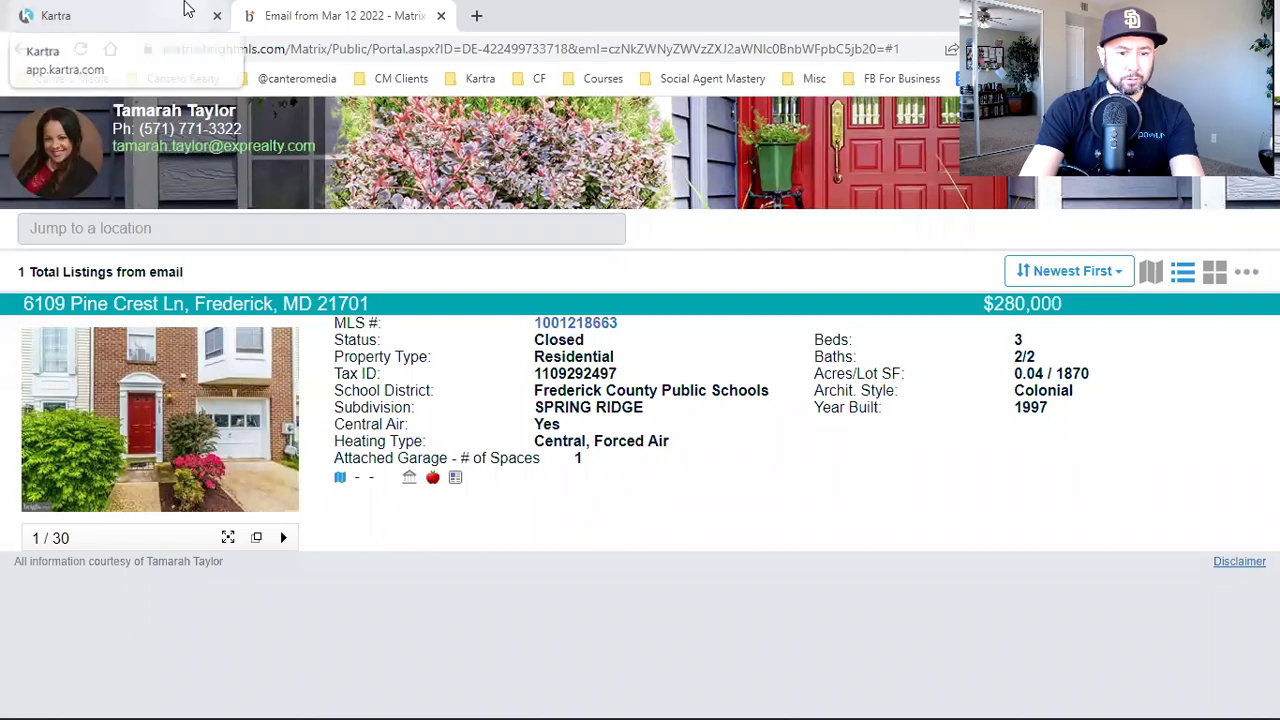
left_click(185, 10)
- Close the Kartra editor tab and return to the page footer with the 2022 S3 Decree LLC copyright
key("ctrl+w")
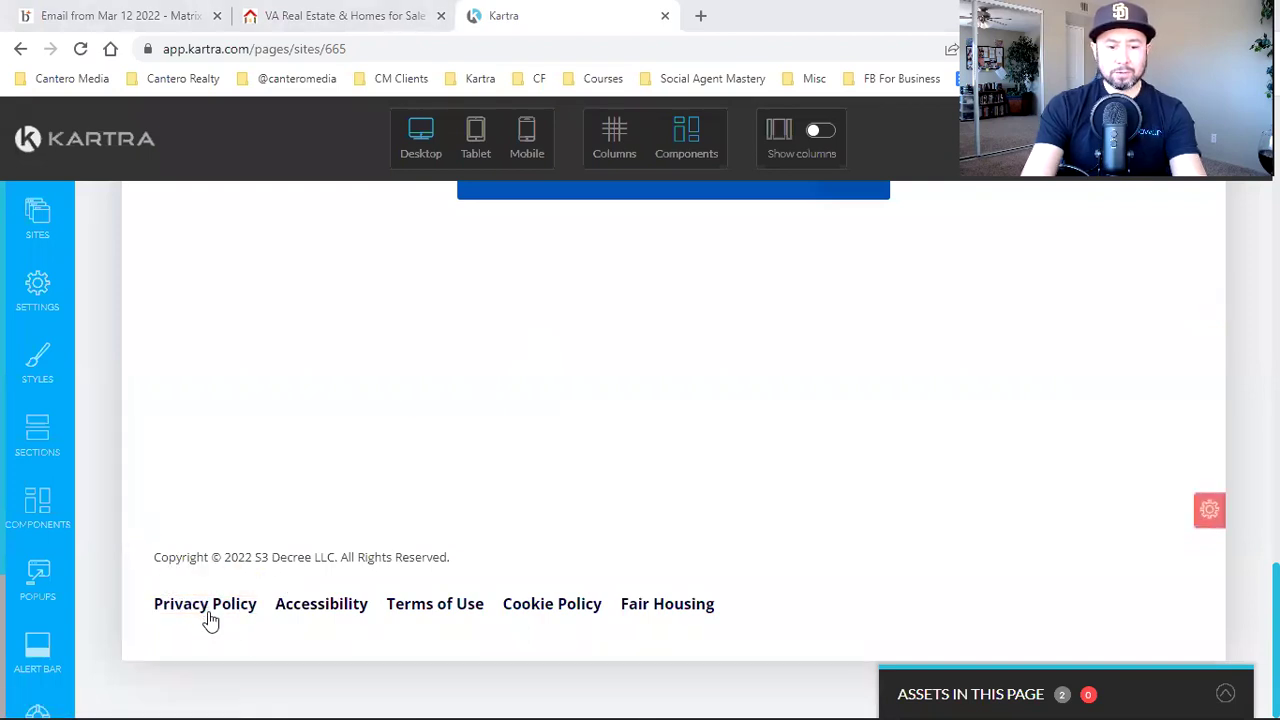
mouse_move(205, 617)
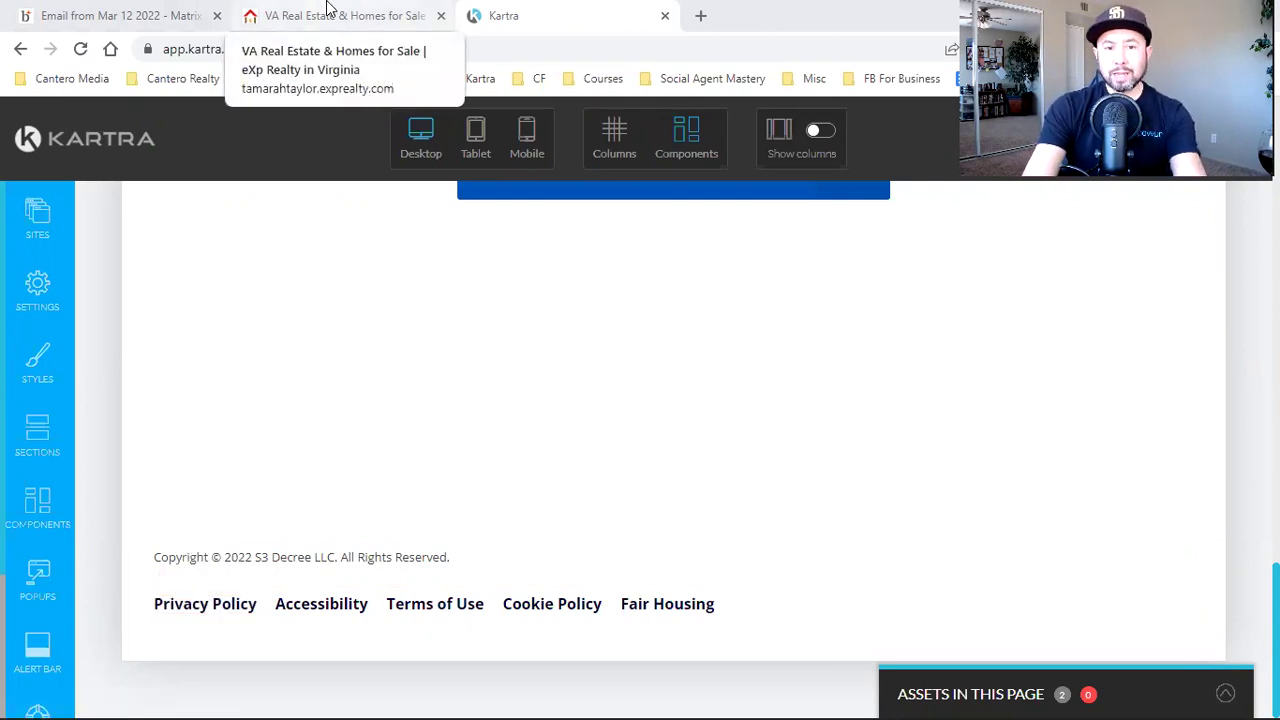
- Scroll the agent's 'VA Real Estate & Homes for Sale' site down to its footer policy links
left_click(330, 12)
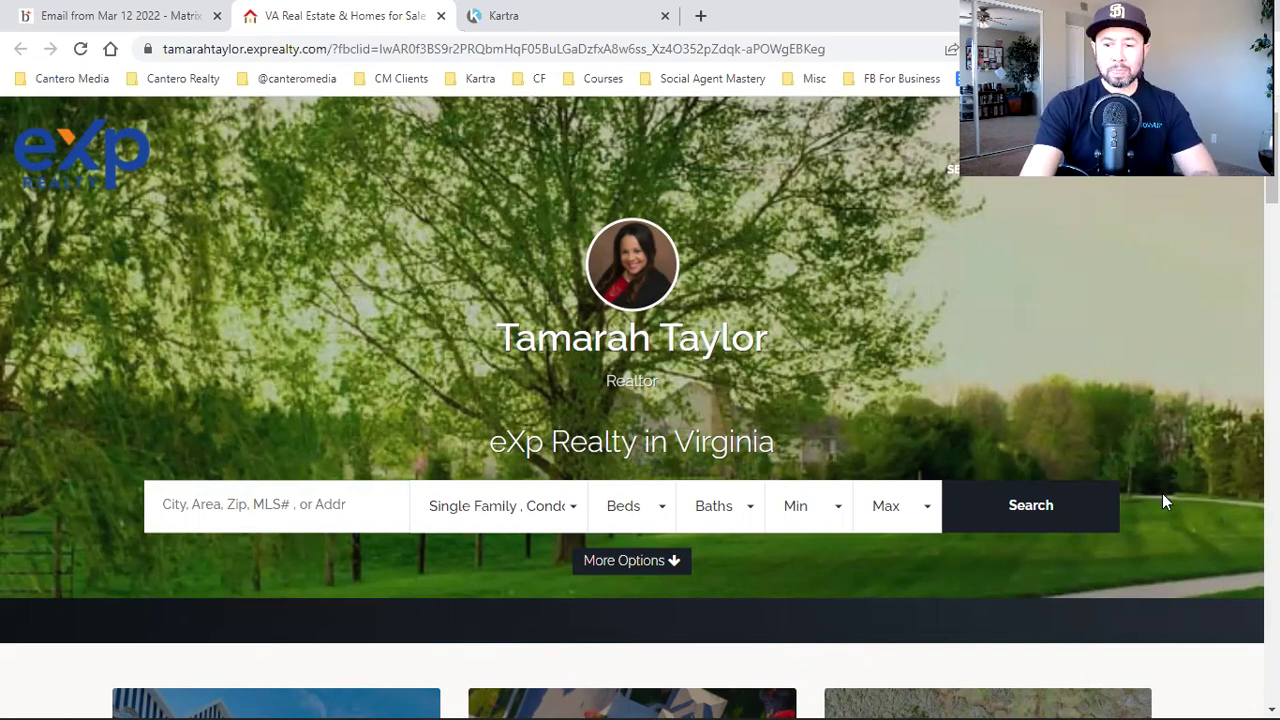
scroll(1163, 501, "down", 2)
scroll(1163, 501, "down", 10)
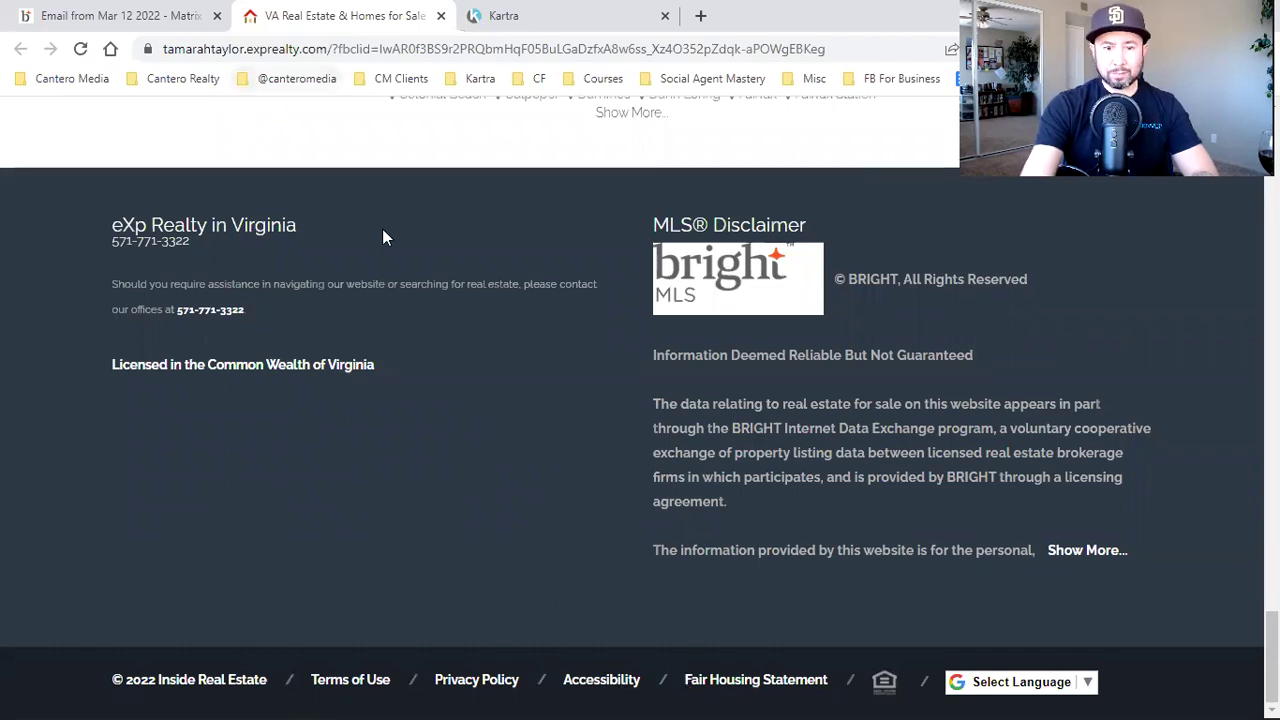
- Delete the Cookie Policy link from the Kartra page footer
left_click(568, 10)
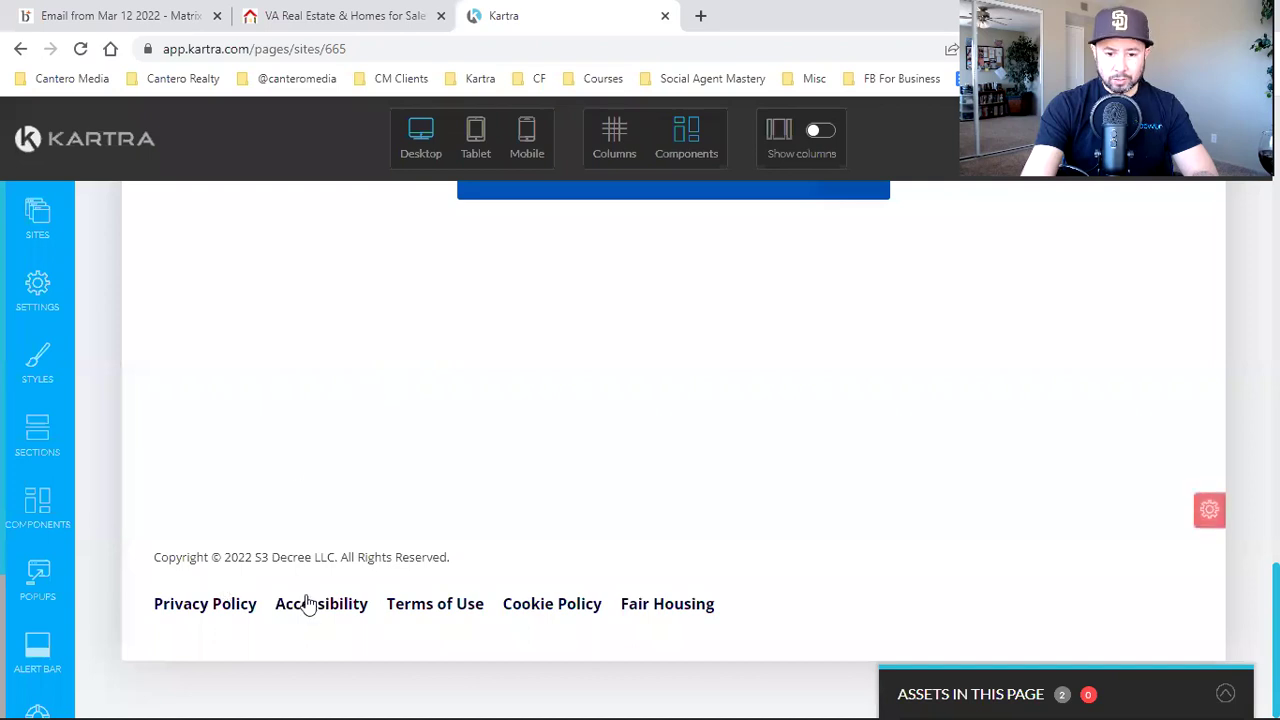
mouse_move(557, 606)
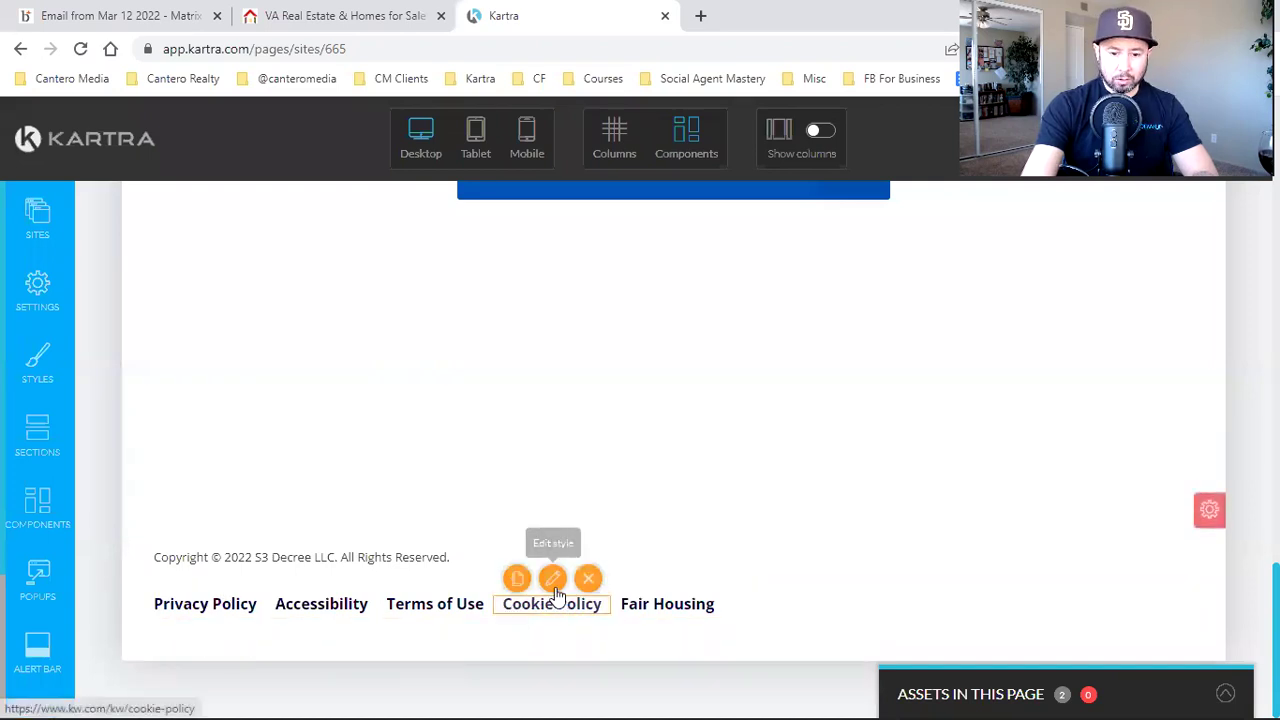
left_click(588, 578)
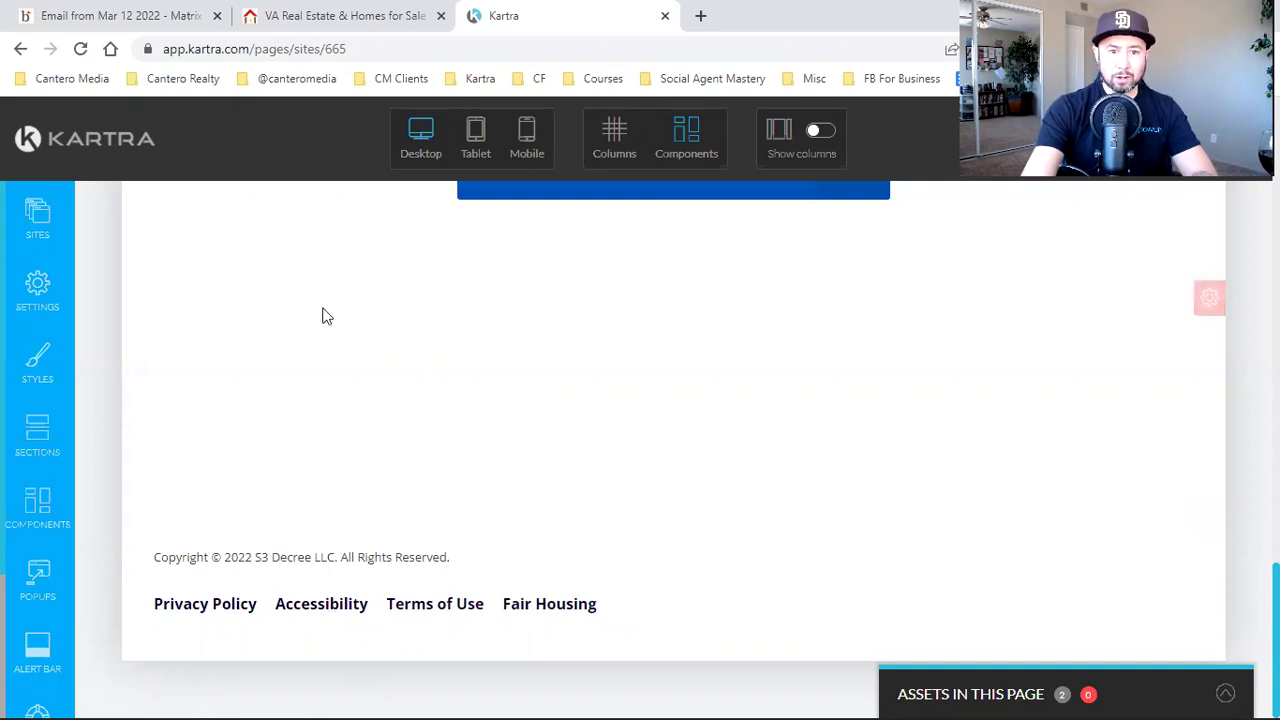
left_click(346, 12)
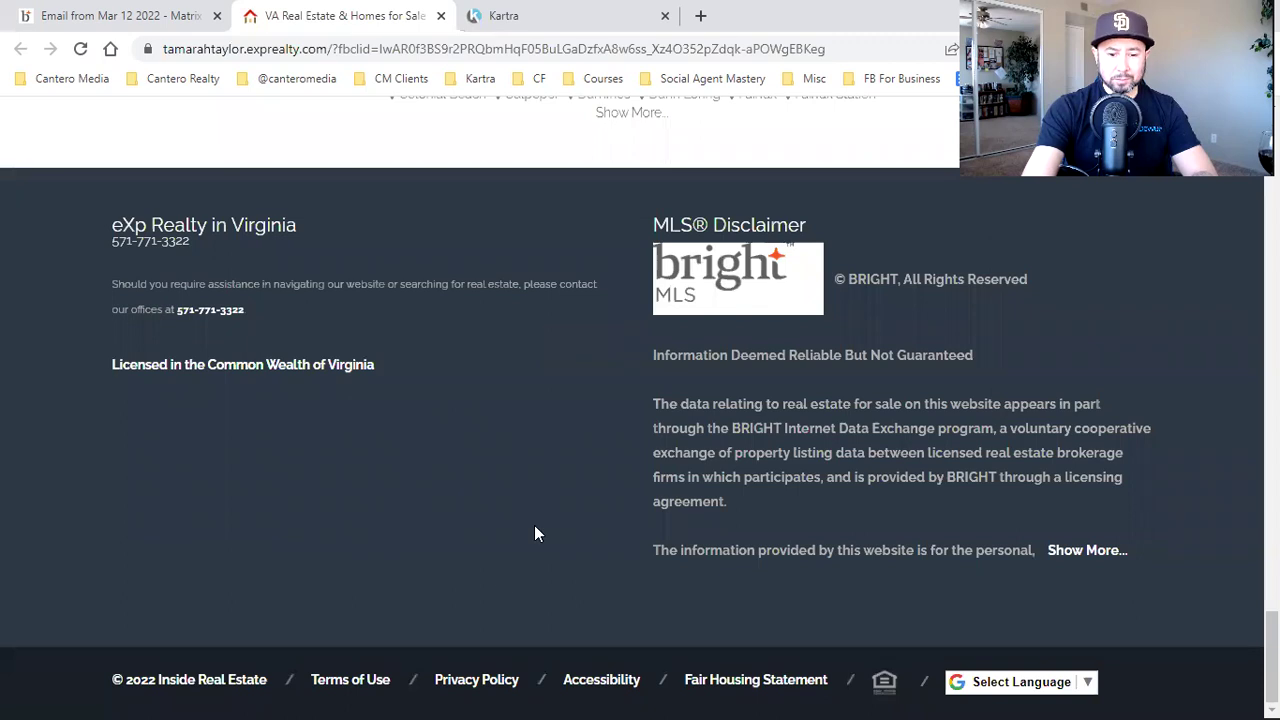
- Open the eXp site's Virginia Privacy Policy page and copy its URL
left_click(475, 684)
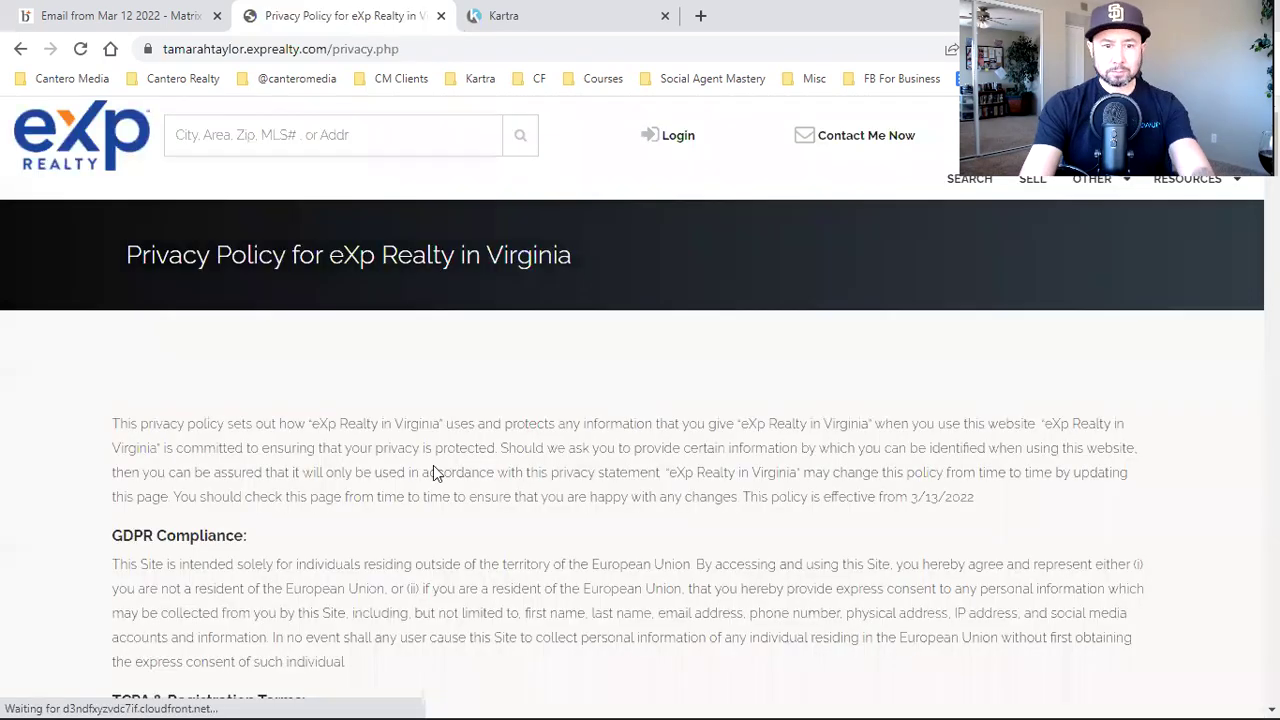
left_click(219, 48)
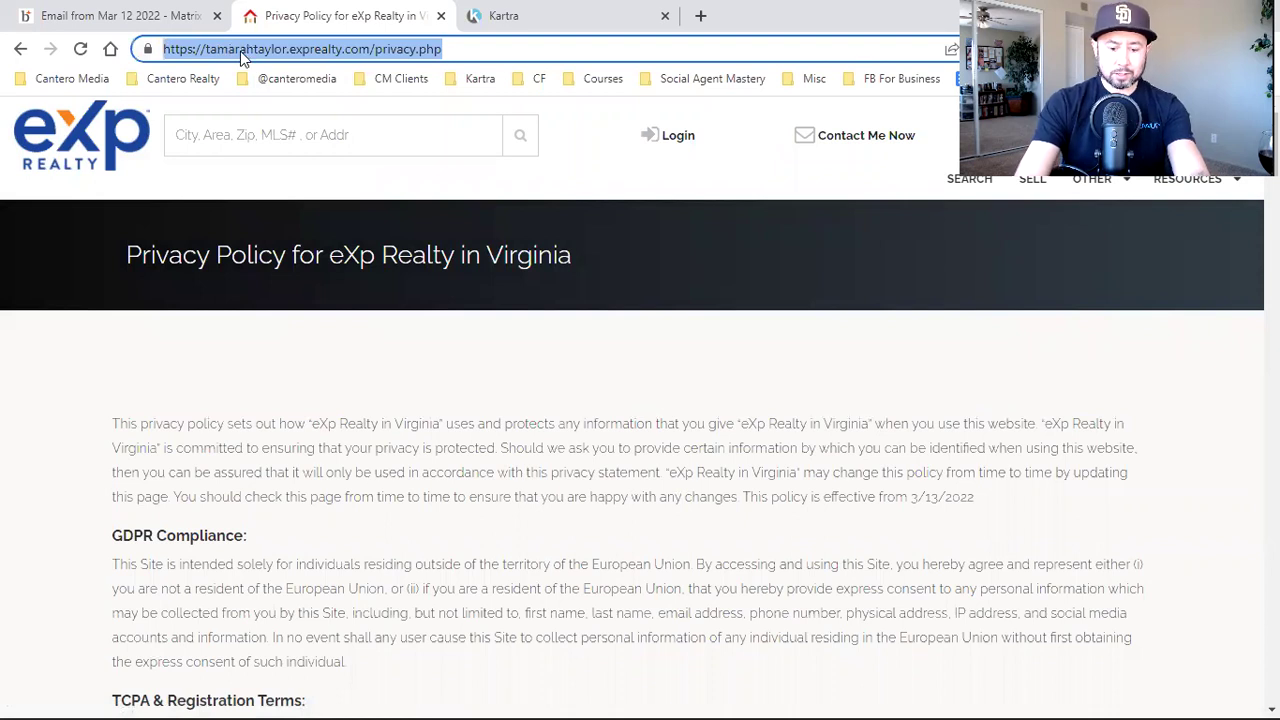
right_click(241, 56)
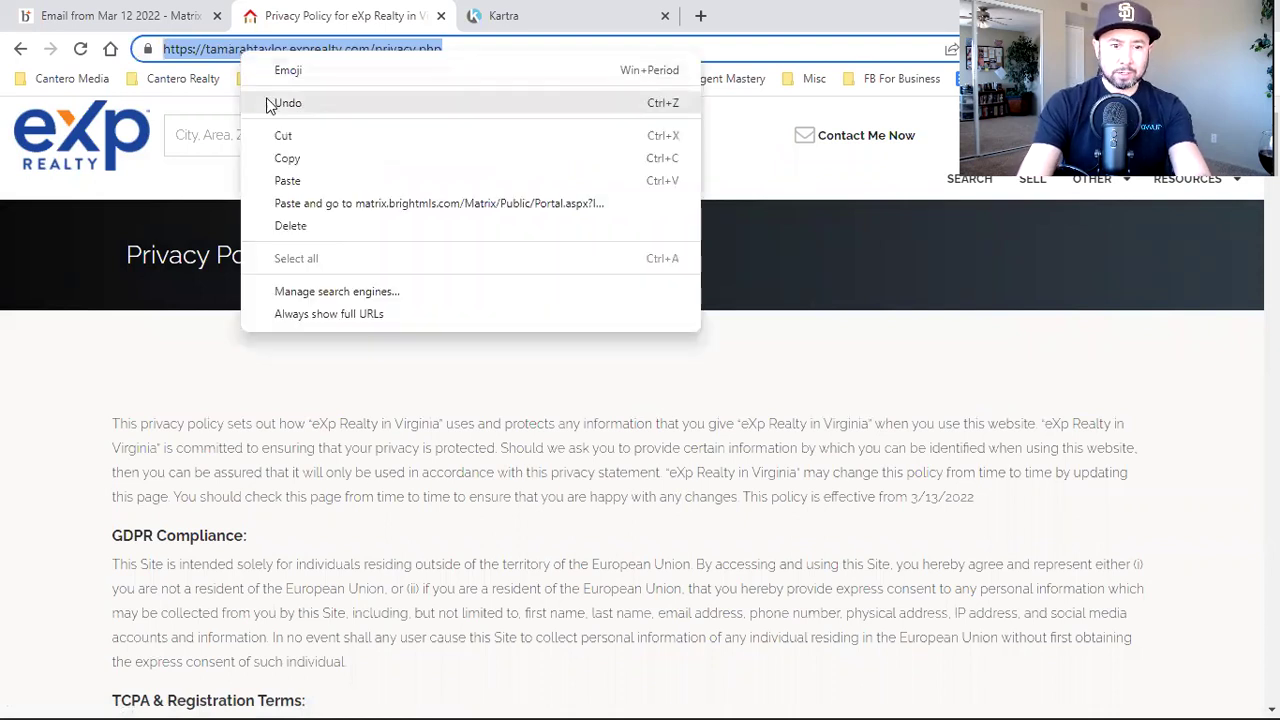
left_click(296, 160)
left_click(503, 15)
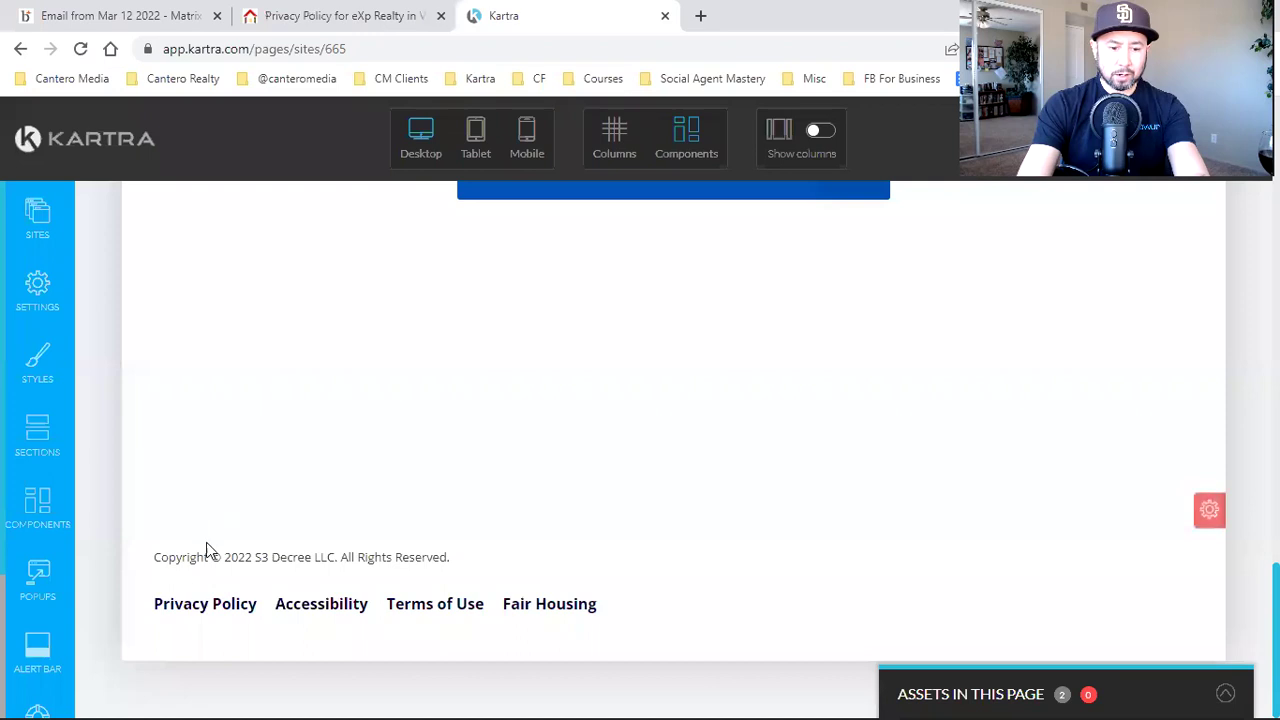
- Point the footer Privacy Policy link to the copied eXp Realty privacy.php URL as an external link
left_click(195, 607)
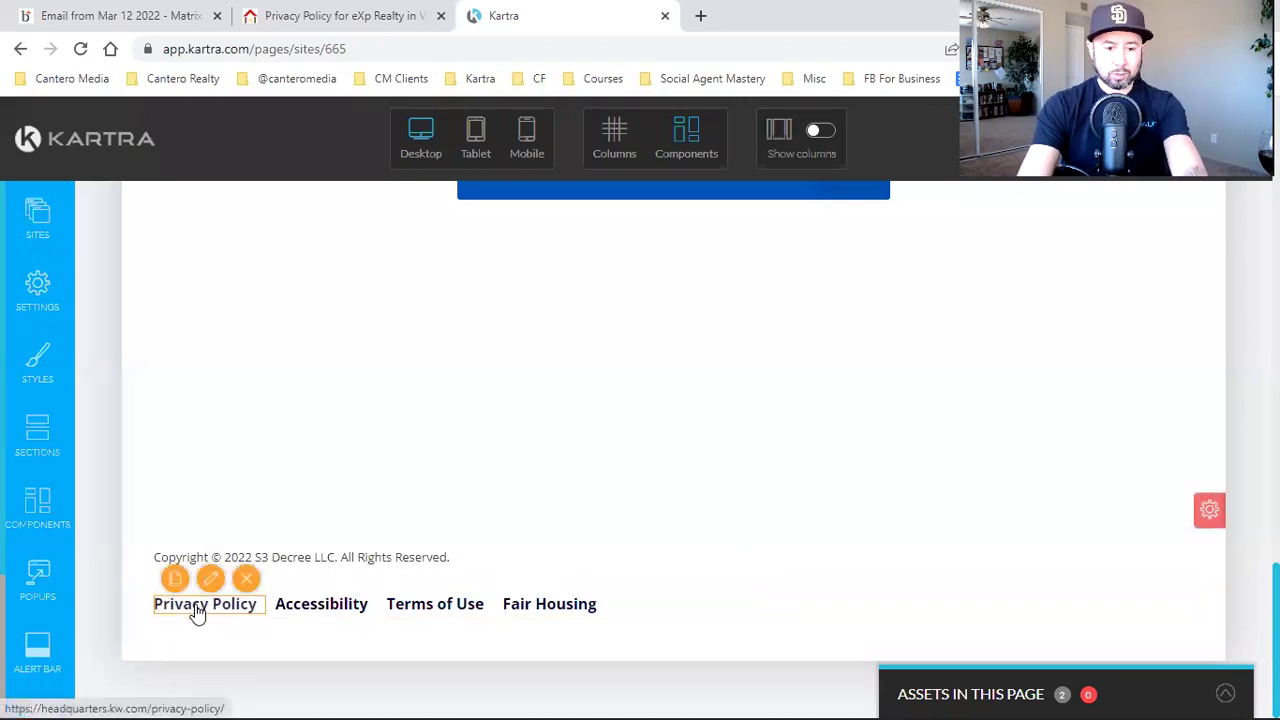
left_click(211, 580)
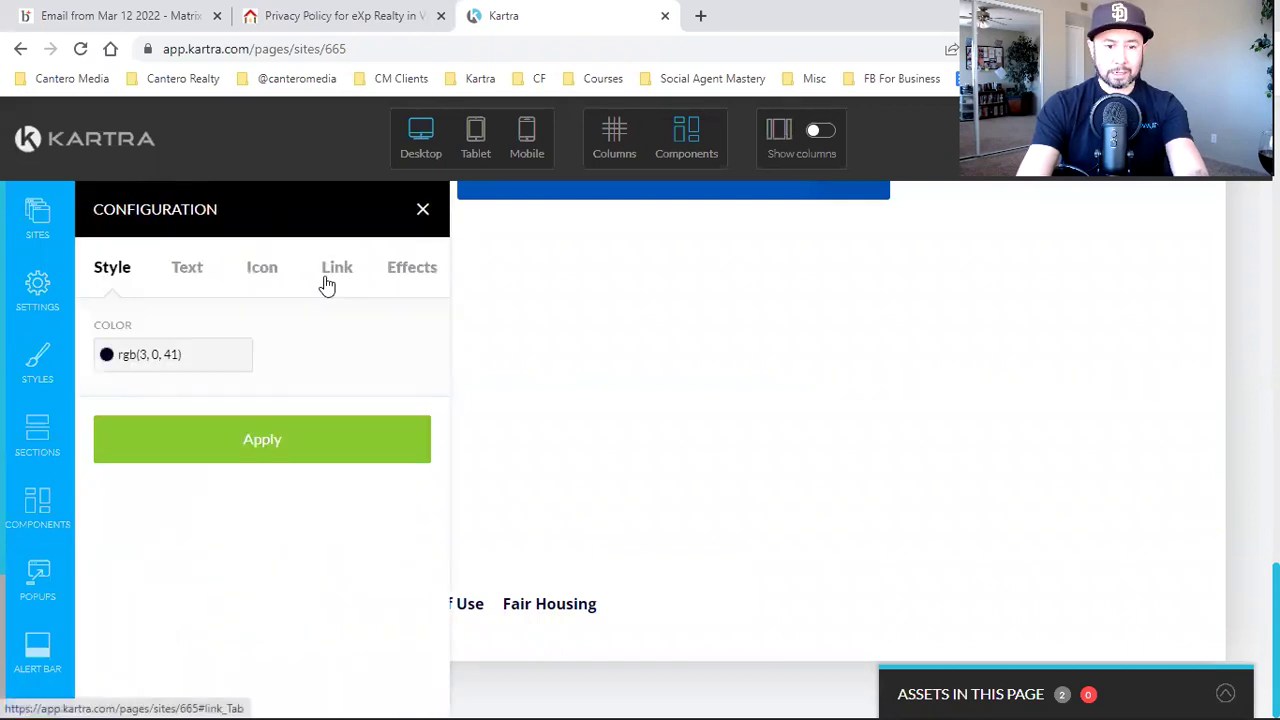
left_click(333, 270)
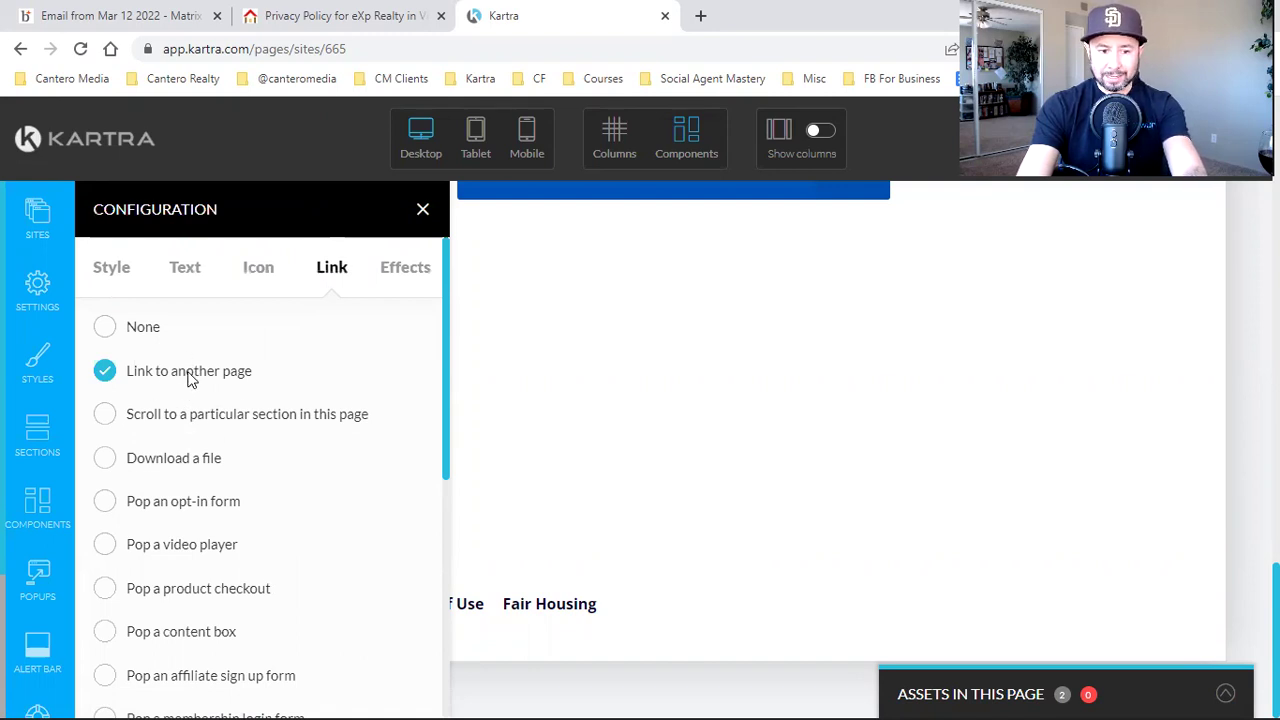
scroll(251, 410, "down", 5)
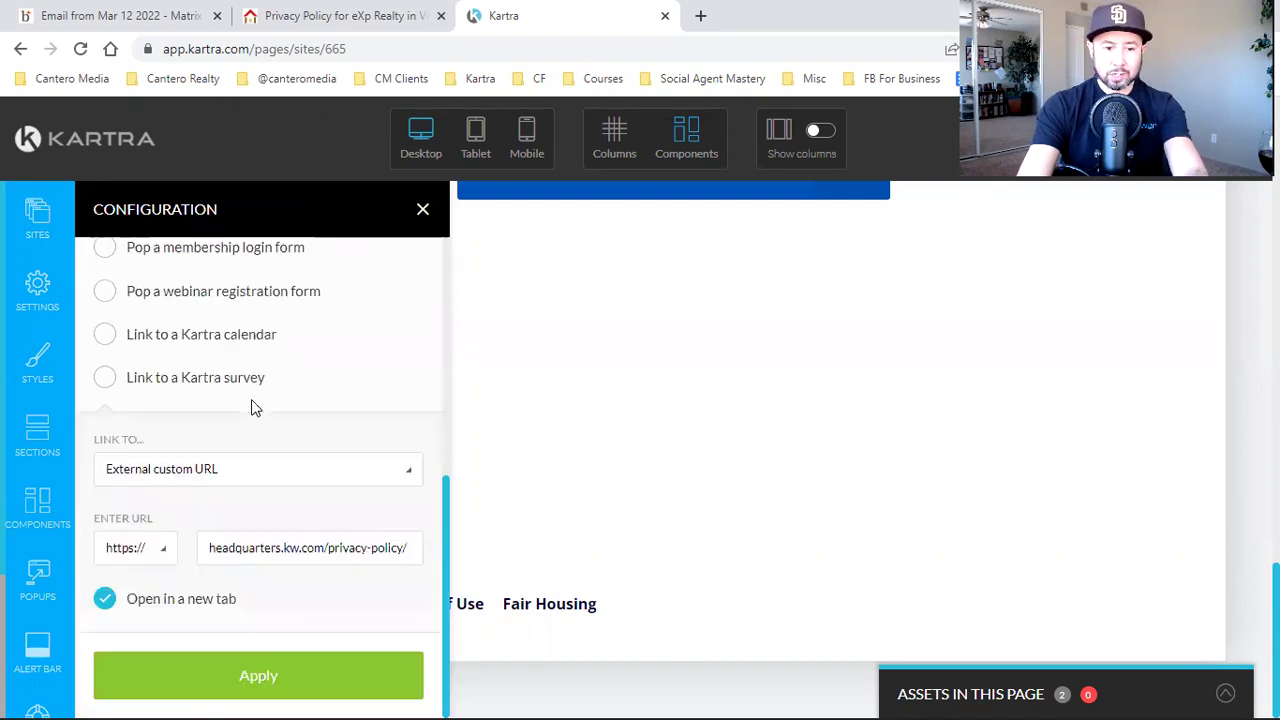
left_click(212, 470)
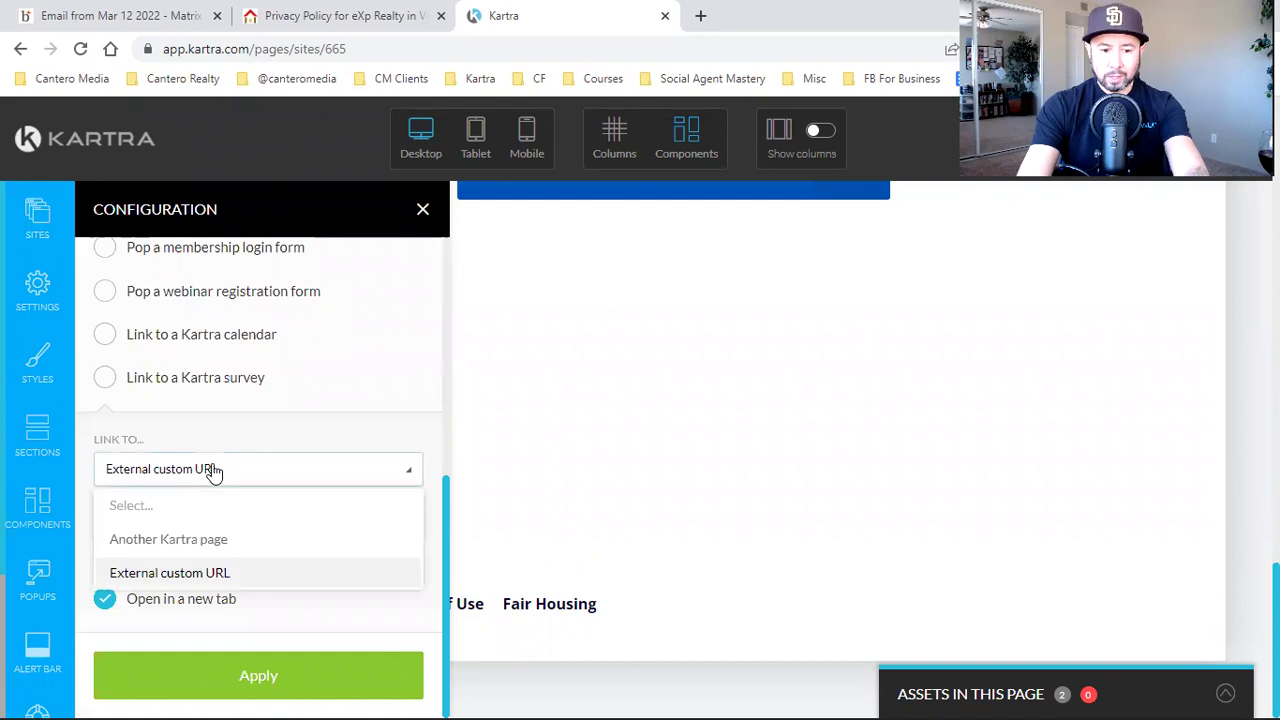
left_click(210, 574)
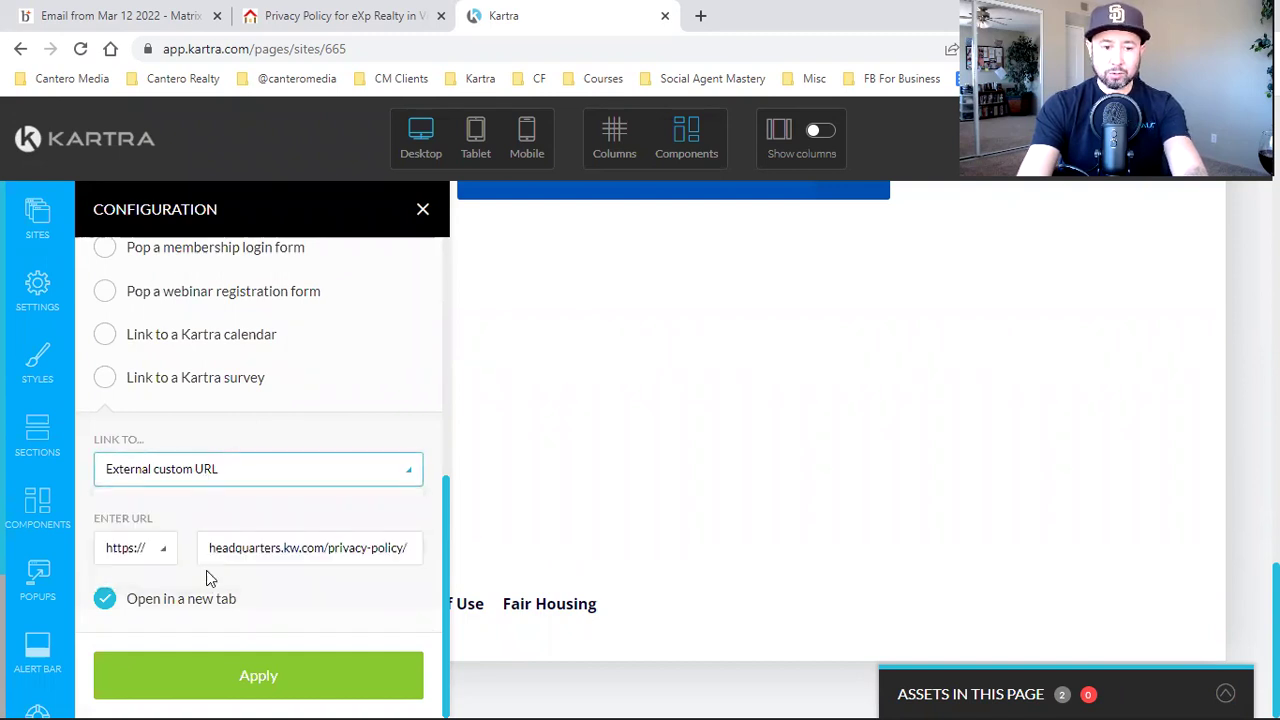
double_click(288, 549)
key("ctrl+a")
key("BackSpace")
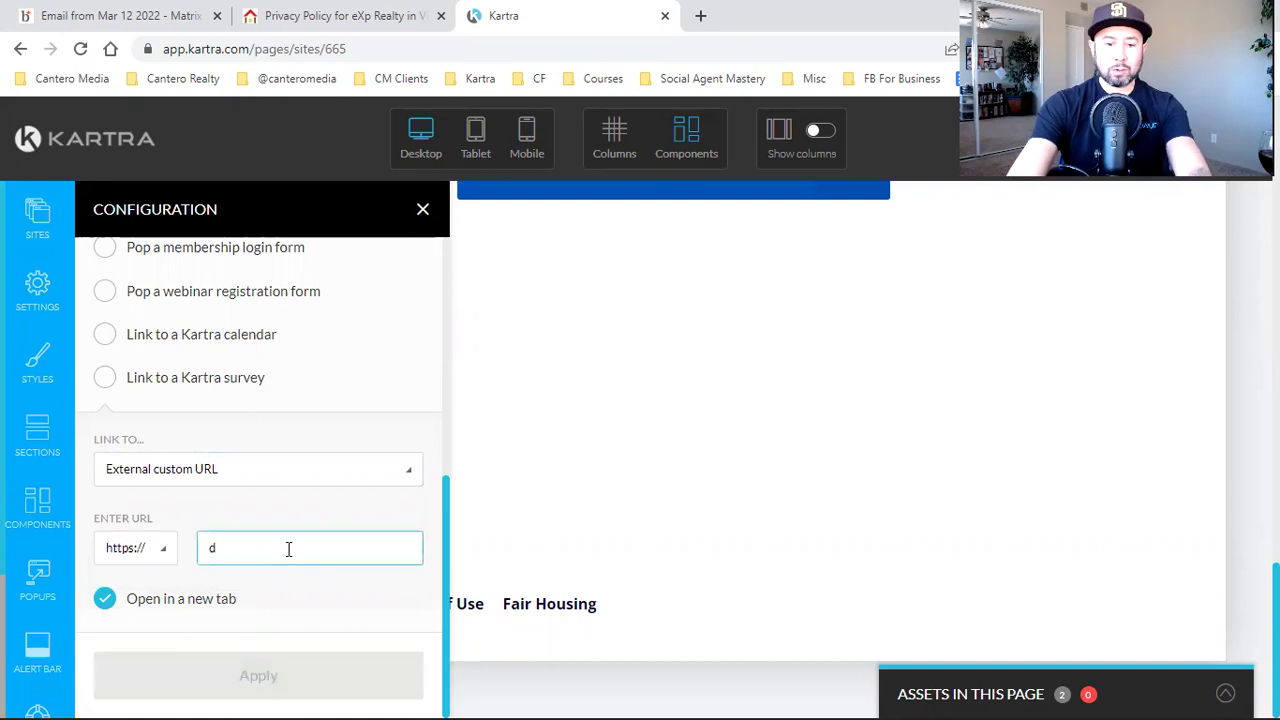
key("ctrl+v")
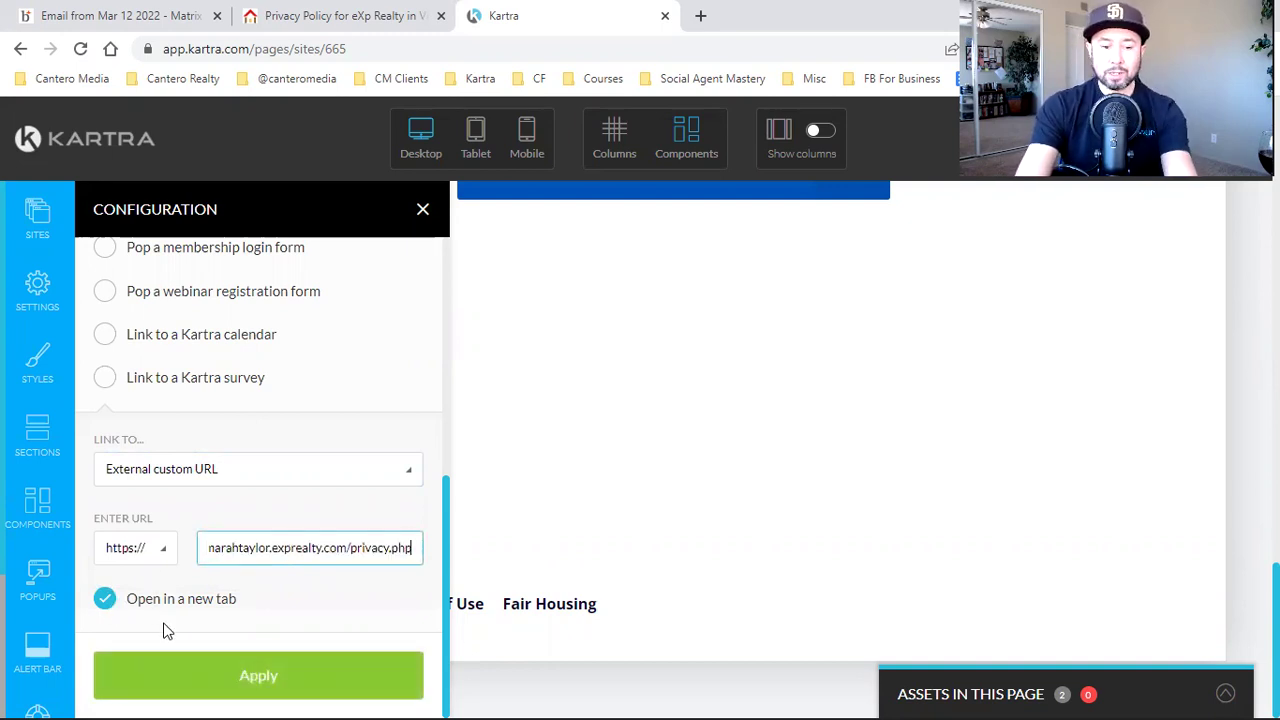
left_click(248, 672)
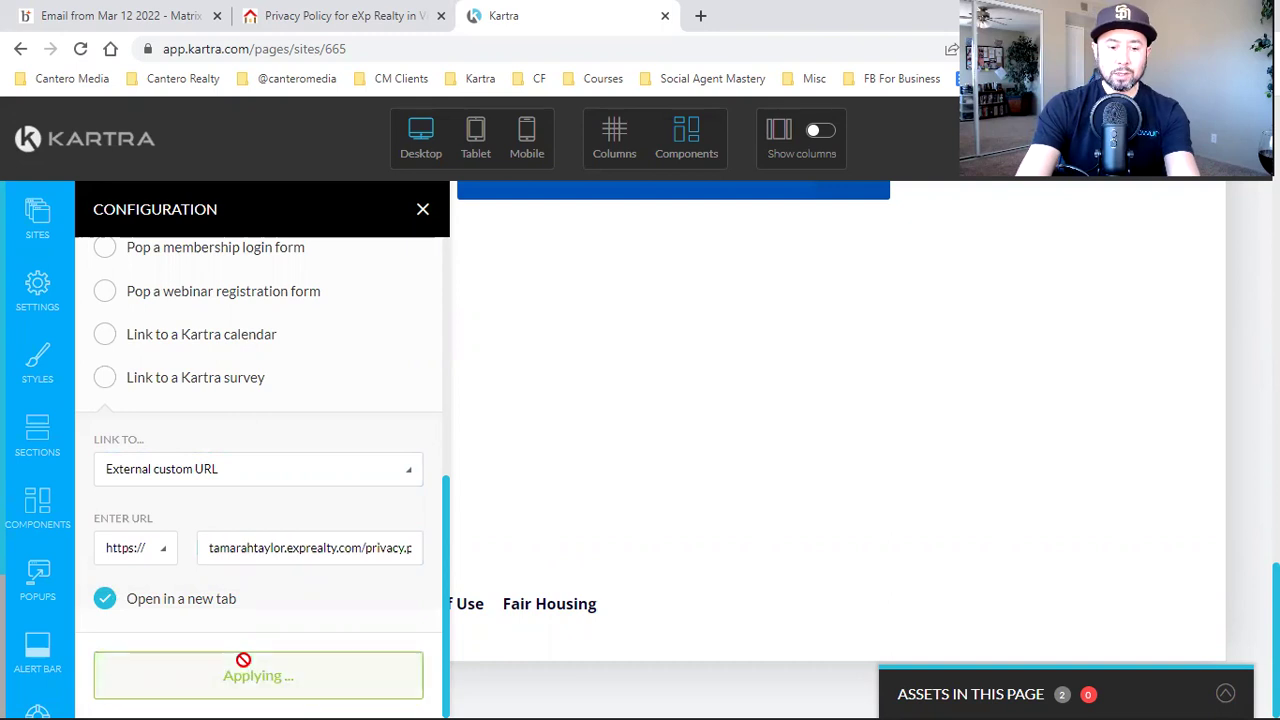
left_click(423, 209)
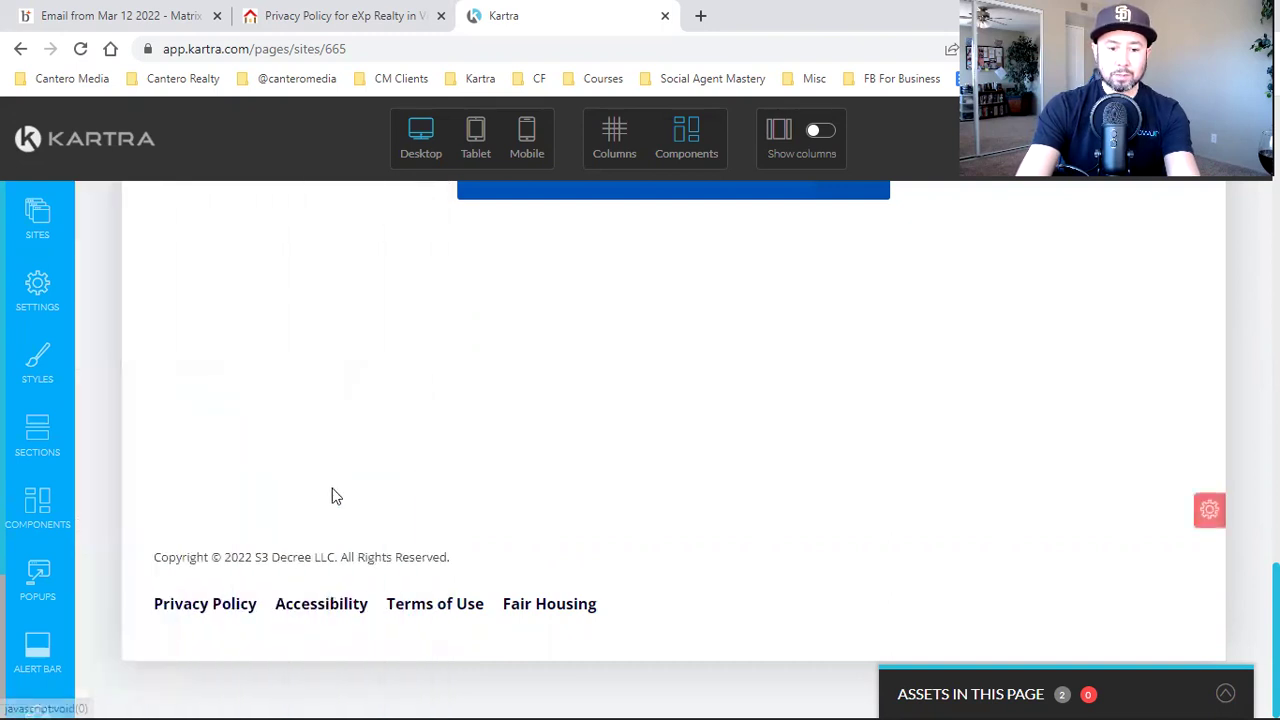
- Open the Accessibility link's settings and copy the eXp site's accessibility page URL
mouse_move(320, 604)
left_click(319, 580)
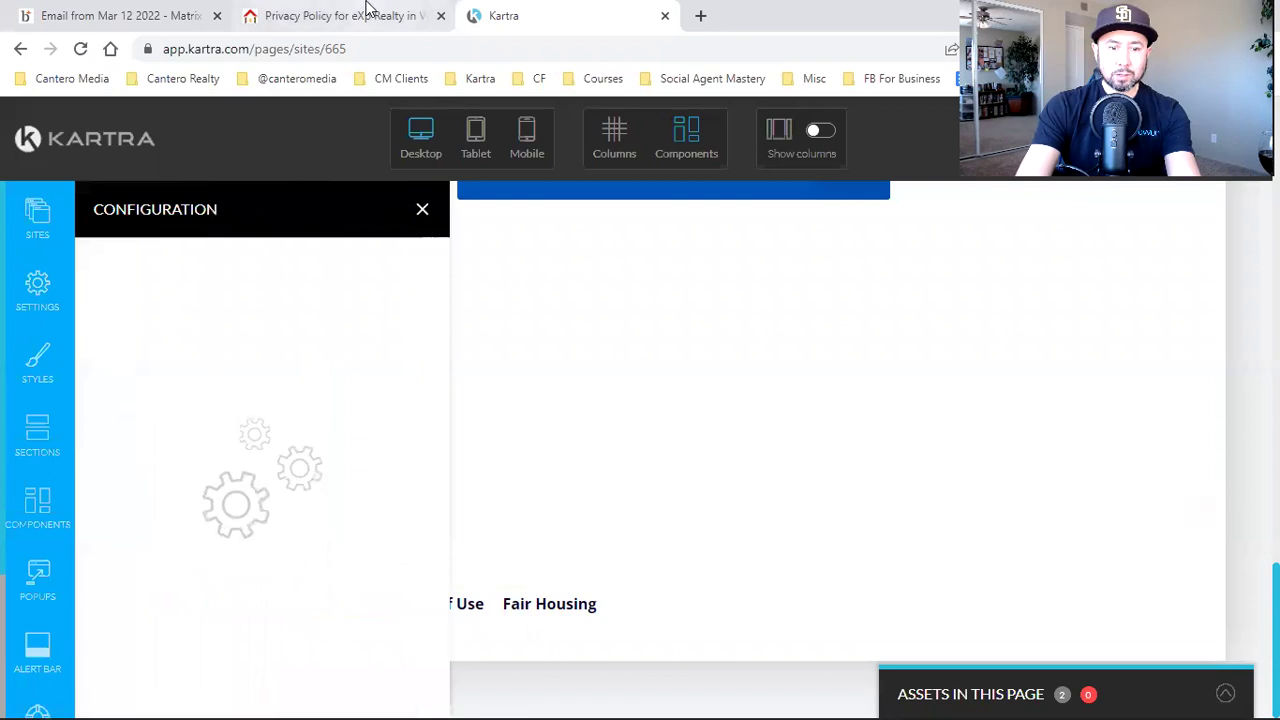
left_click(371, 12)
scroll(566, 371, "down", 10)
scroll(566, 371, "down", 10)
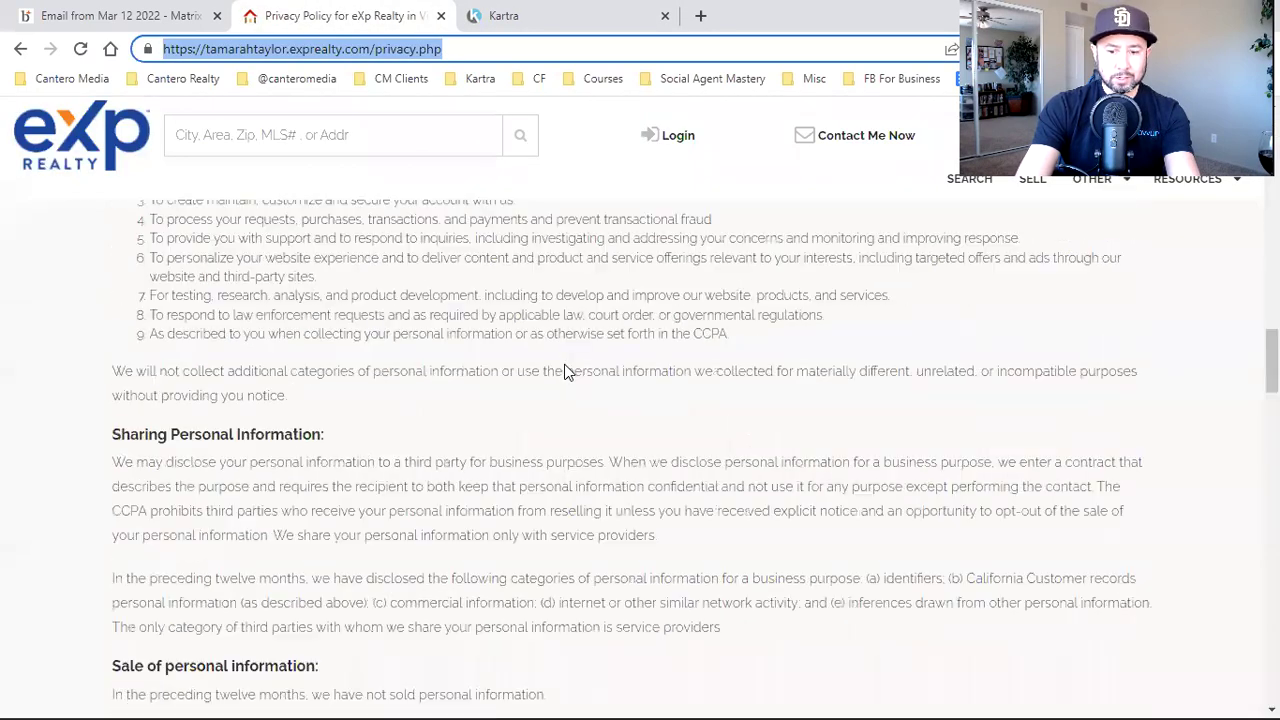
scroll(566, 371, "down", 15)
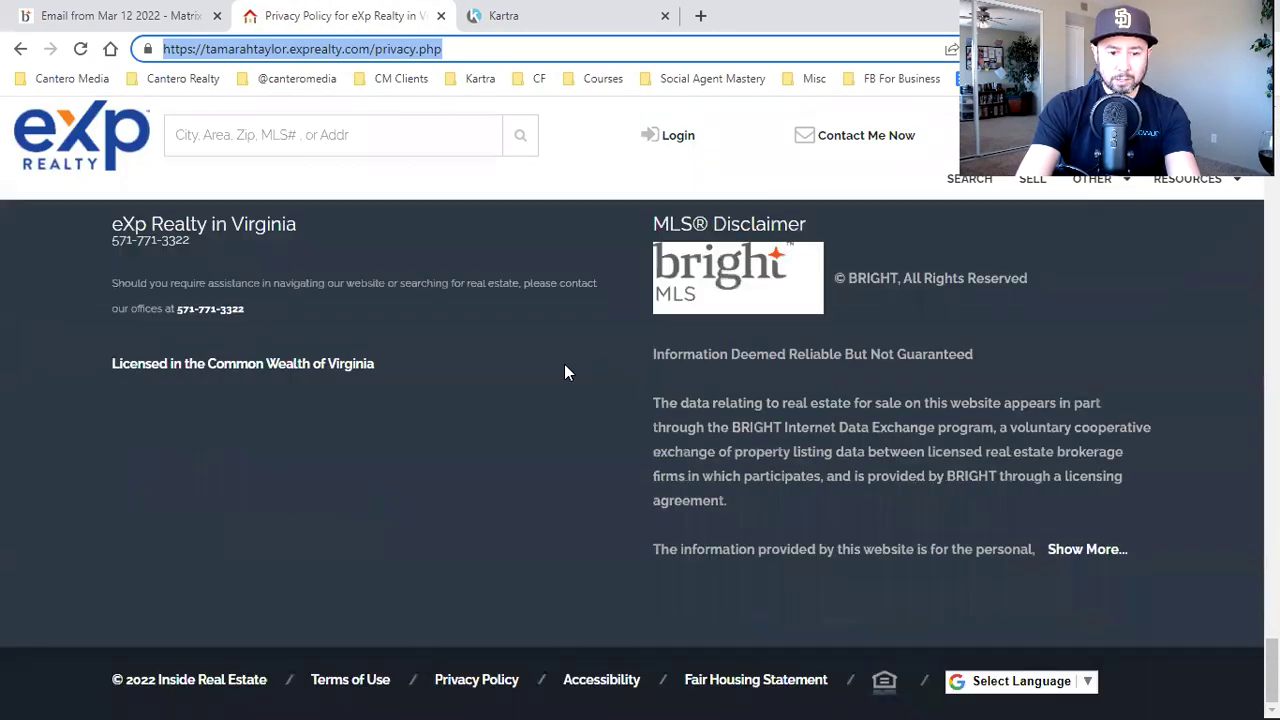
left_click(595, 681)
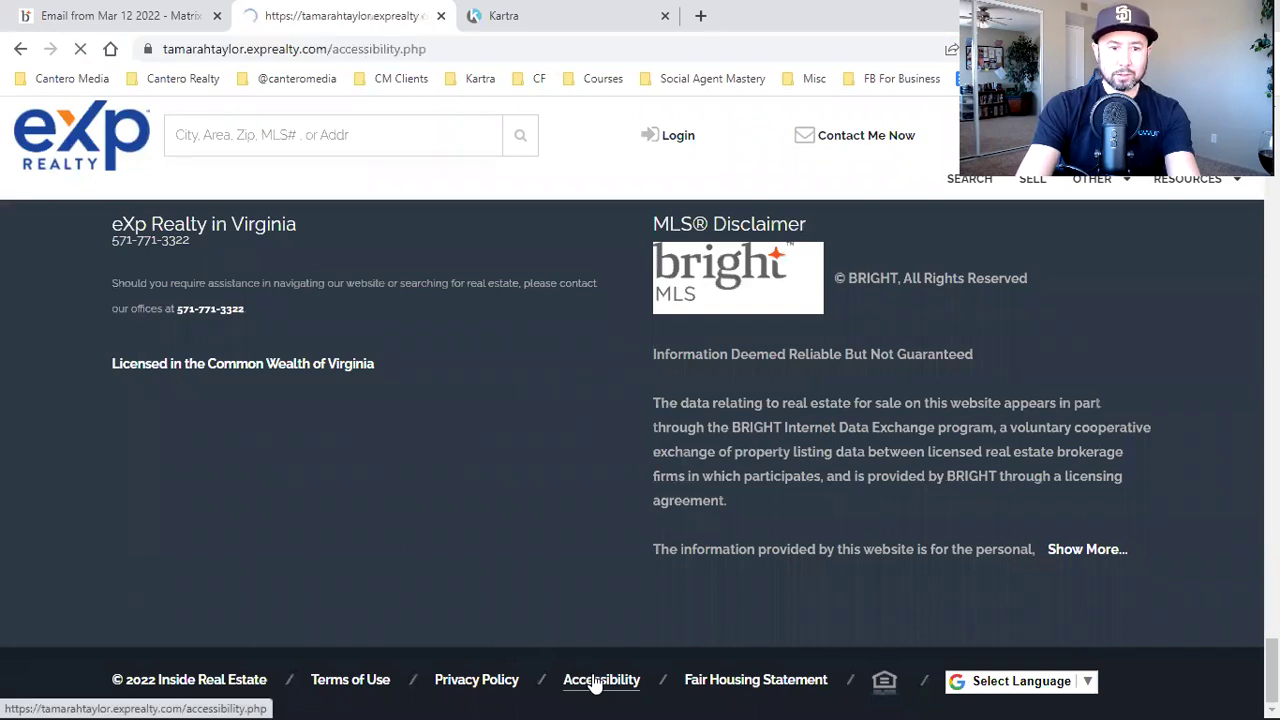
left_click(292, 50)
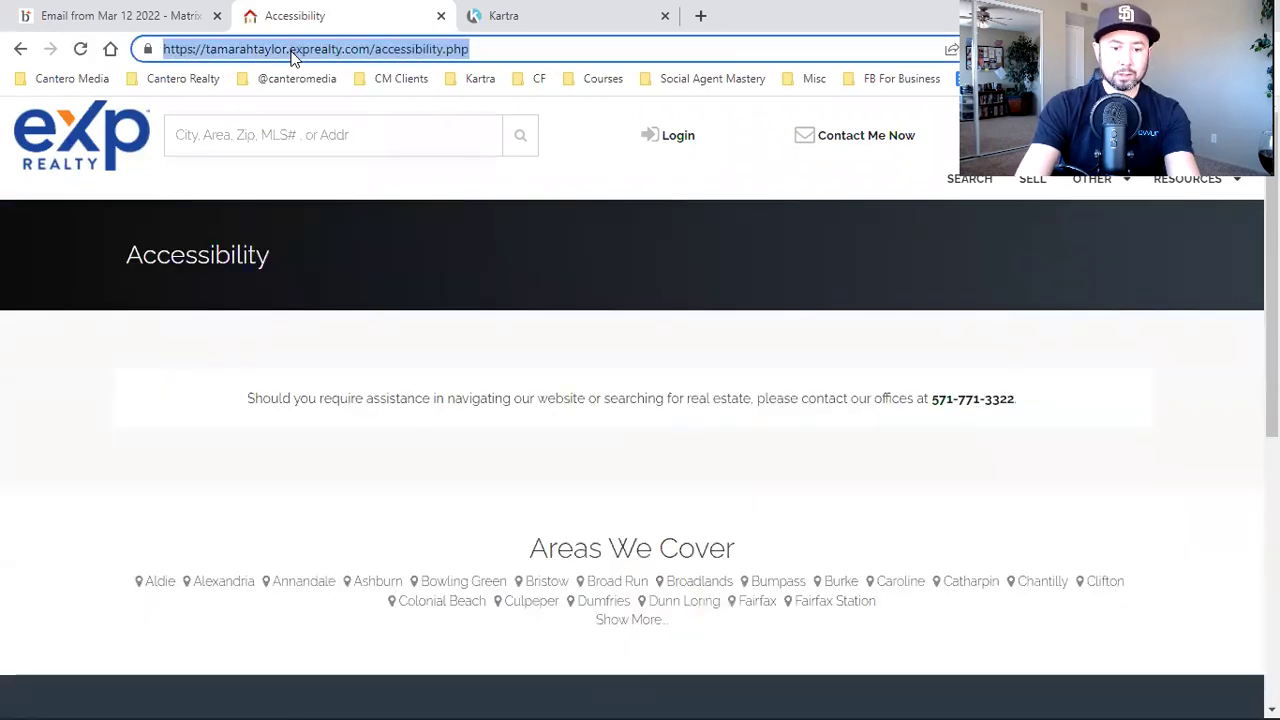
right_click(292, 55)
left_click(363, 165)
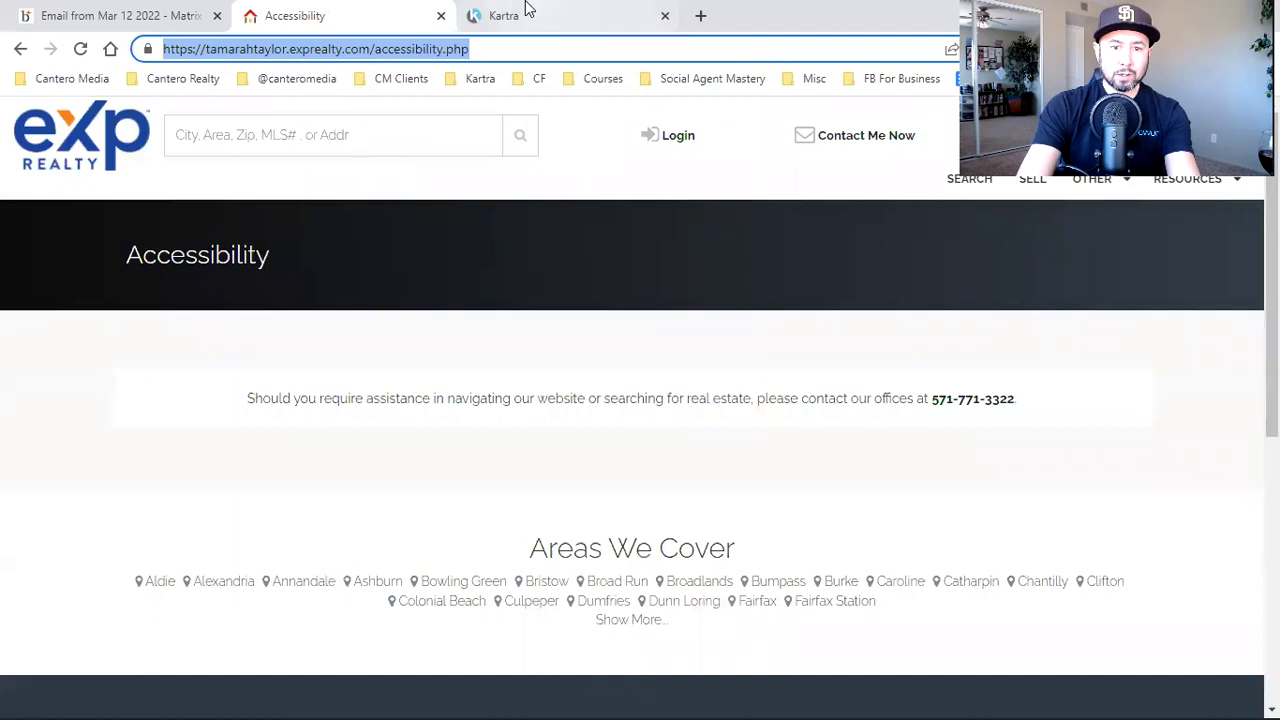
left_click(520, 12)
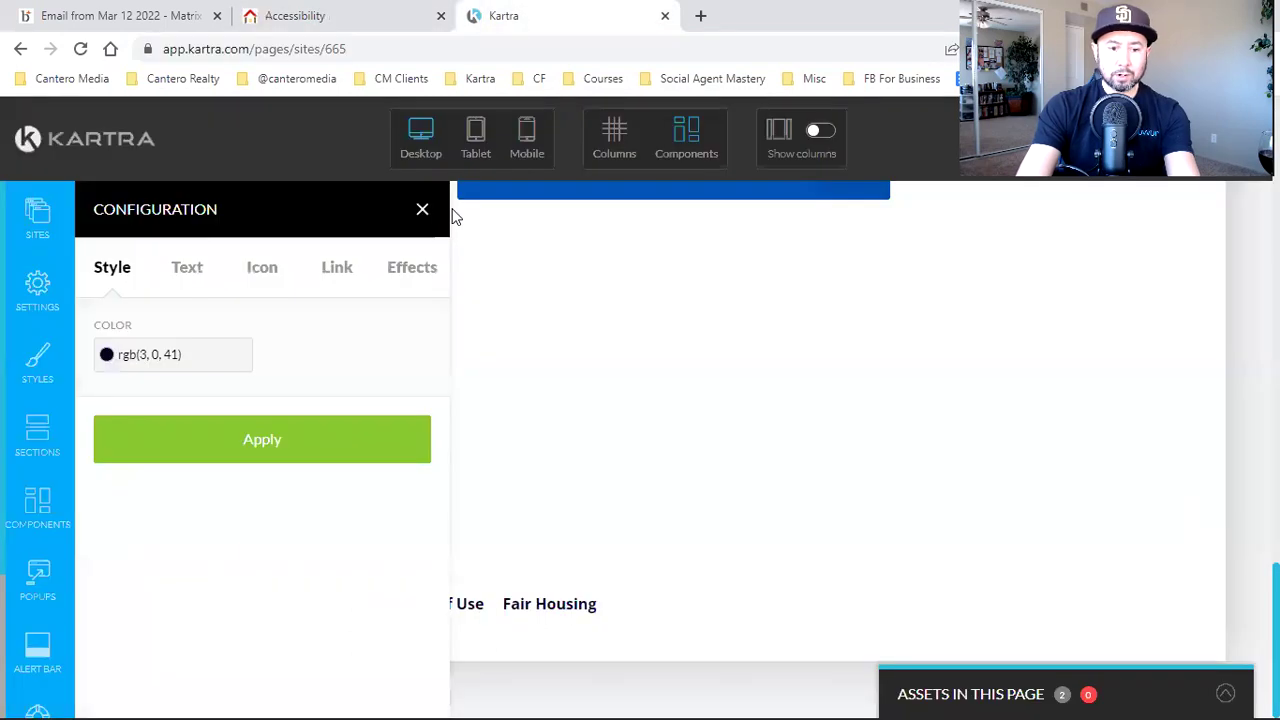
- Replace the Accessibility link's old URL with the copied accessibility.php address and apply it
left_click(335, 267)
scroll(335, 663, "down", 5)
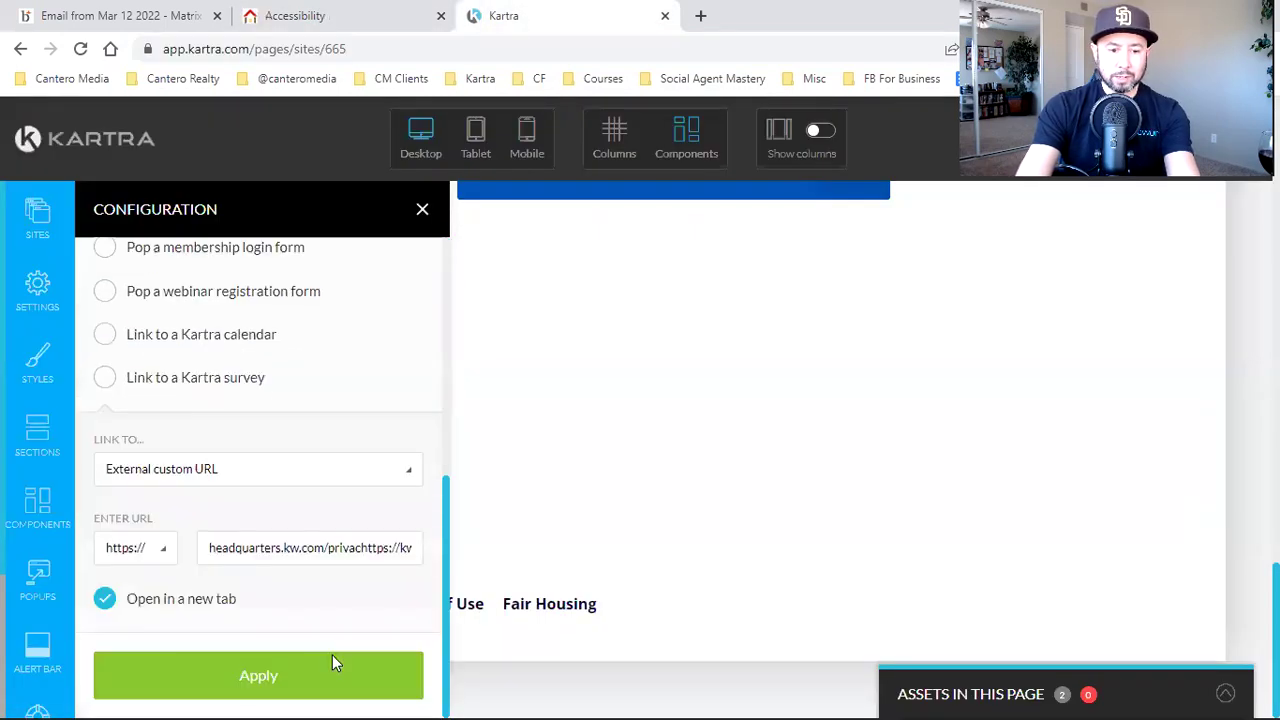
double_click(303, 547)
key("ctrl+a")
key("BackSpace")
key("ctrl+v")
left_click(312, 667)
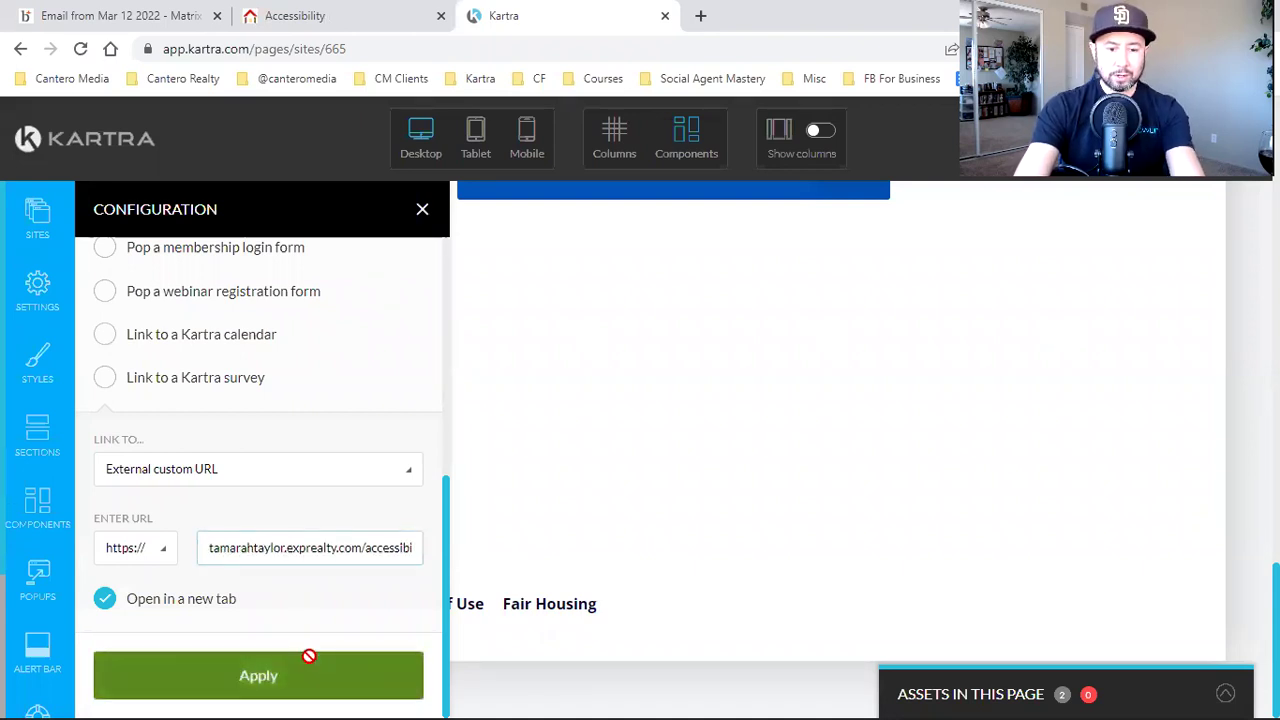
left_click(421, 210)
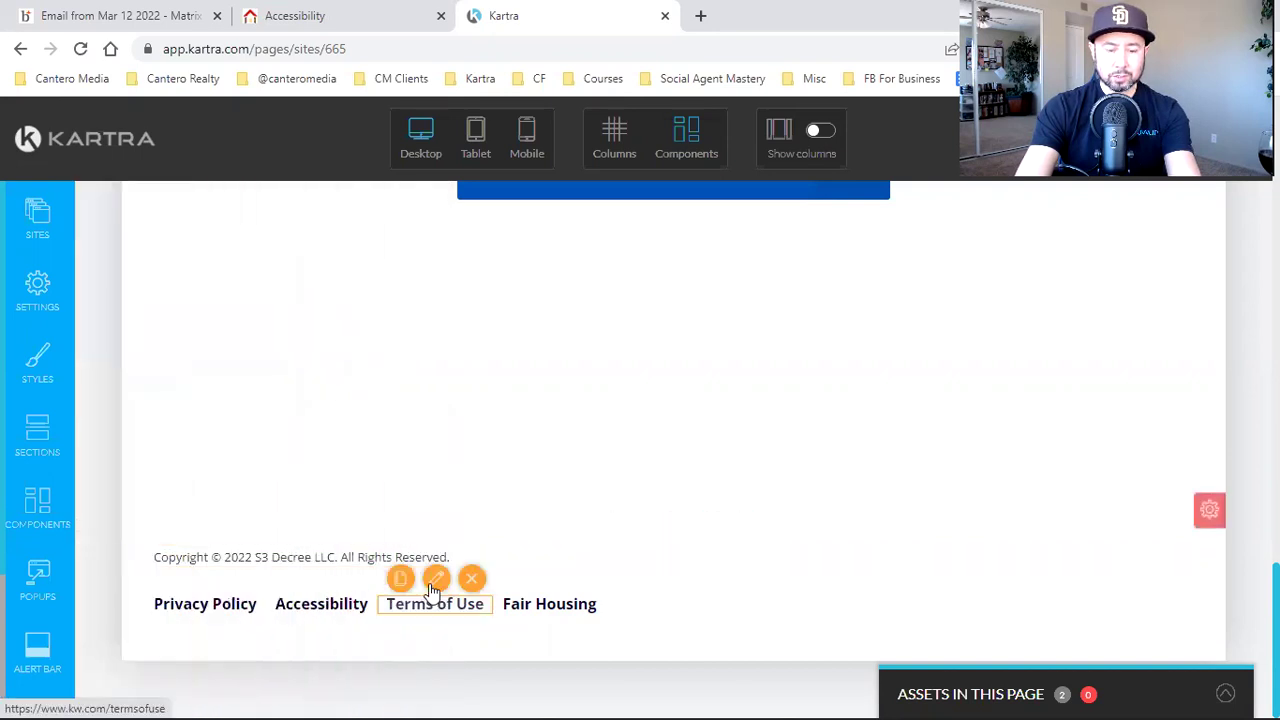
- Copy the agent's eXp Realty Terms of Use page address (terms.php) from the agent's website
left_click(436, 580)
left_click(287, 20)
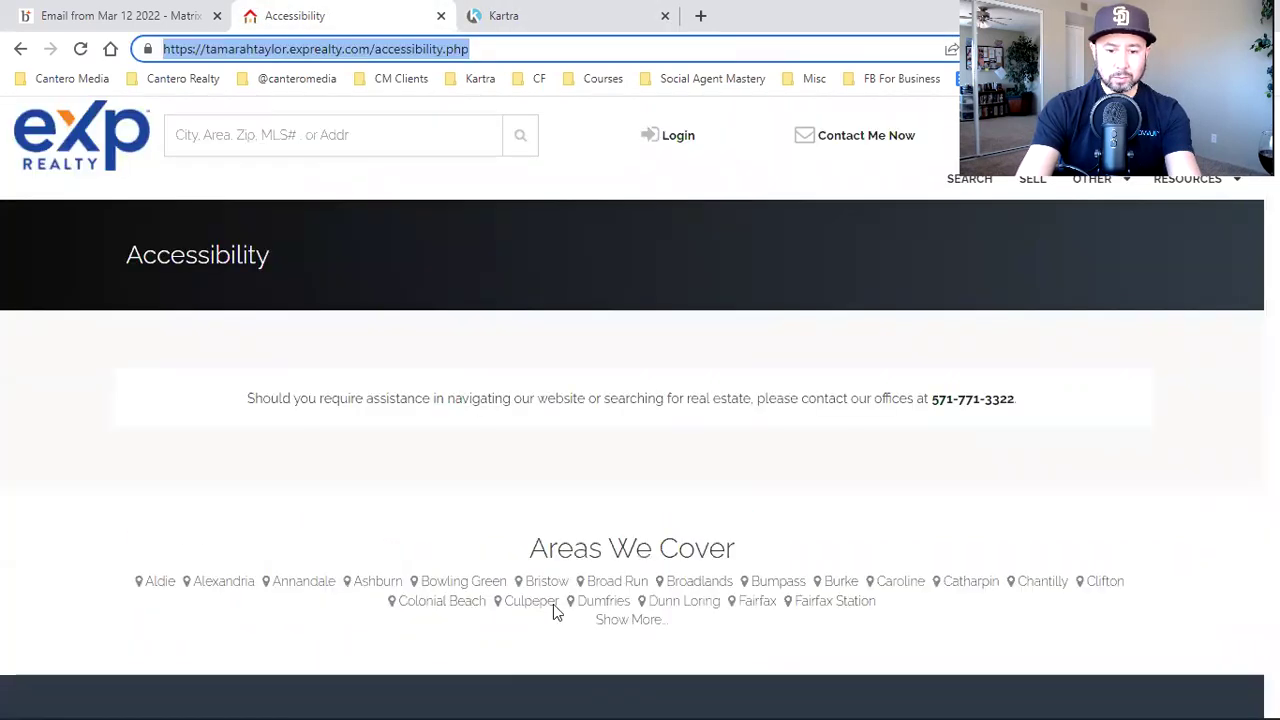
scroll(570, 640, "down", 5)
left_click(380, 697)
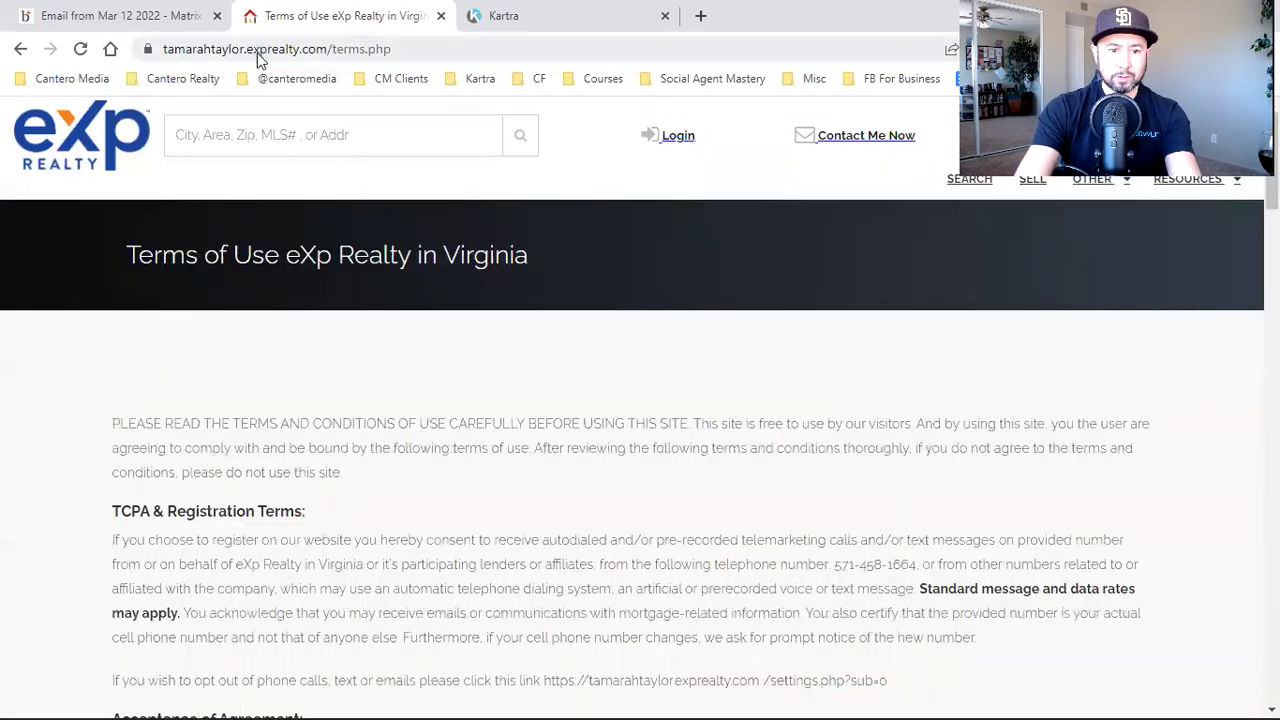
left_click(259, 59)
right_click(259, 59)
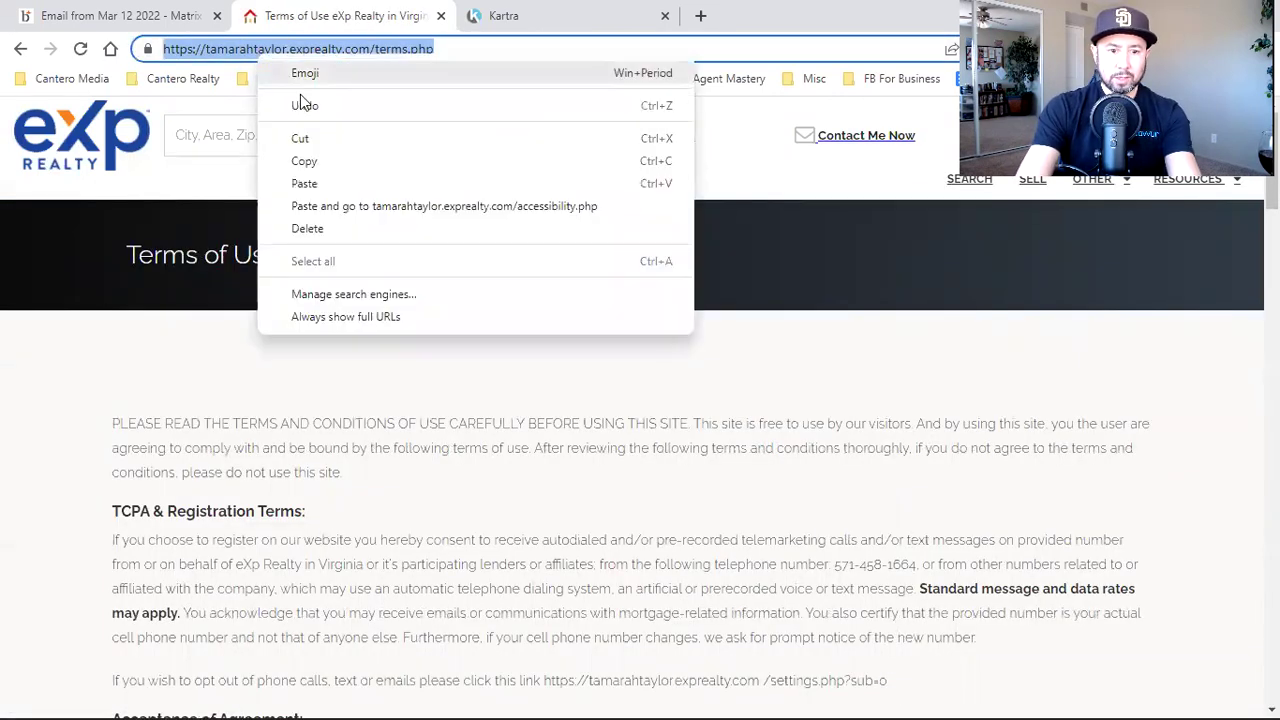
left_click(330, 157)
- Replace the Terms of Use link's old kw.com address with the eXp terms URL and apply
left_click(540, 10)
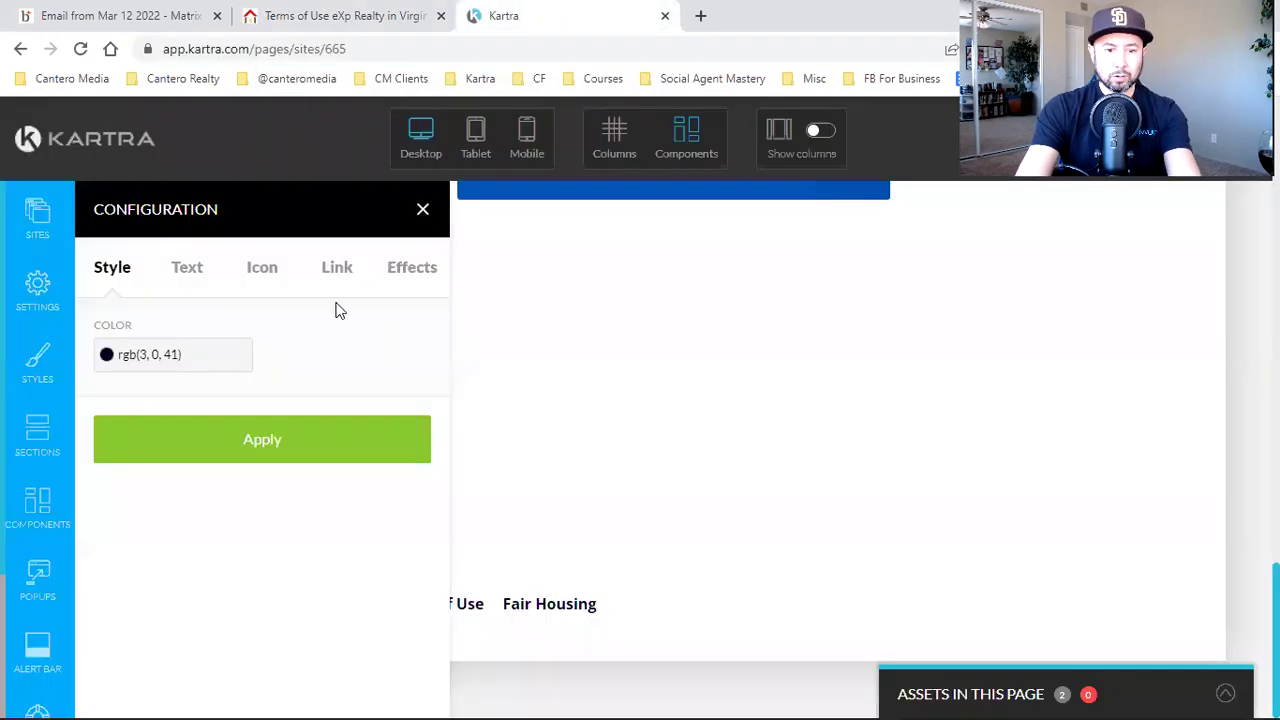
left_click(335, 268)
scroll(290, 450, "down", 5)
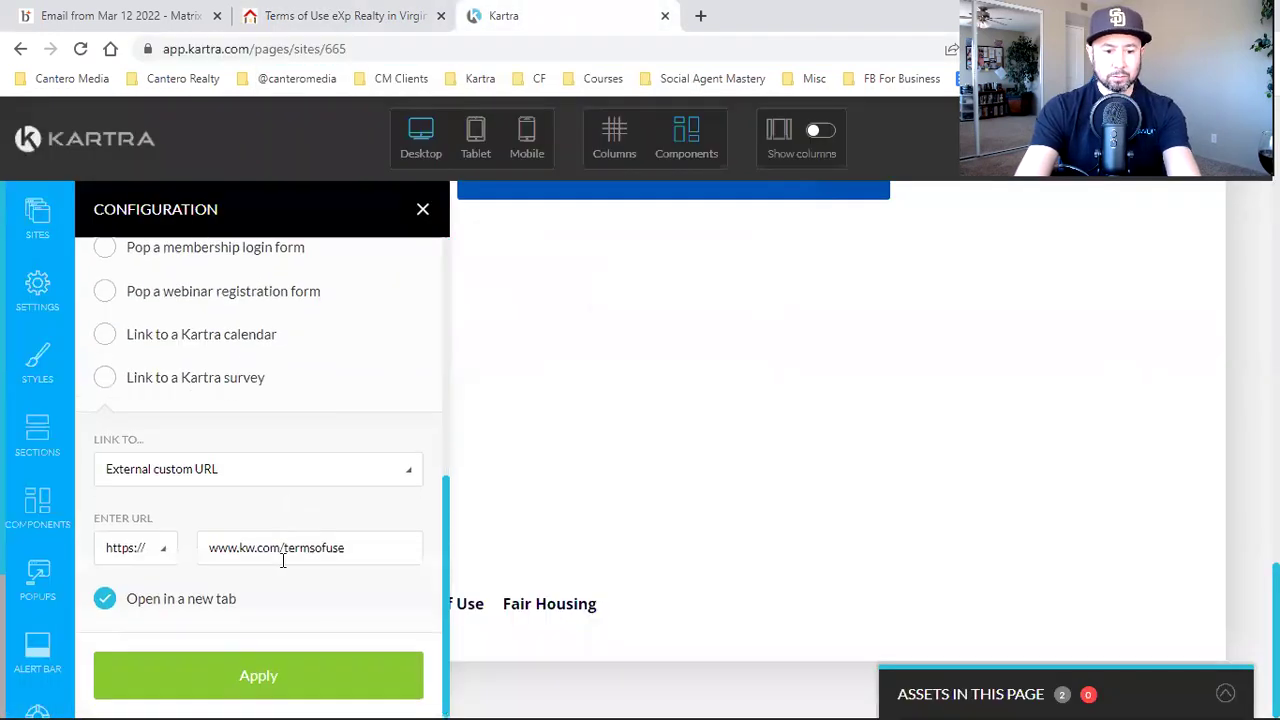
triple_click(287, 552)
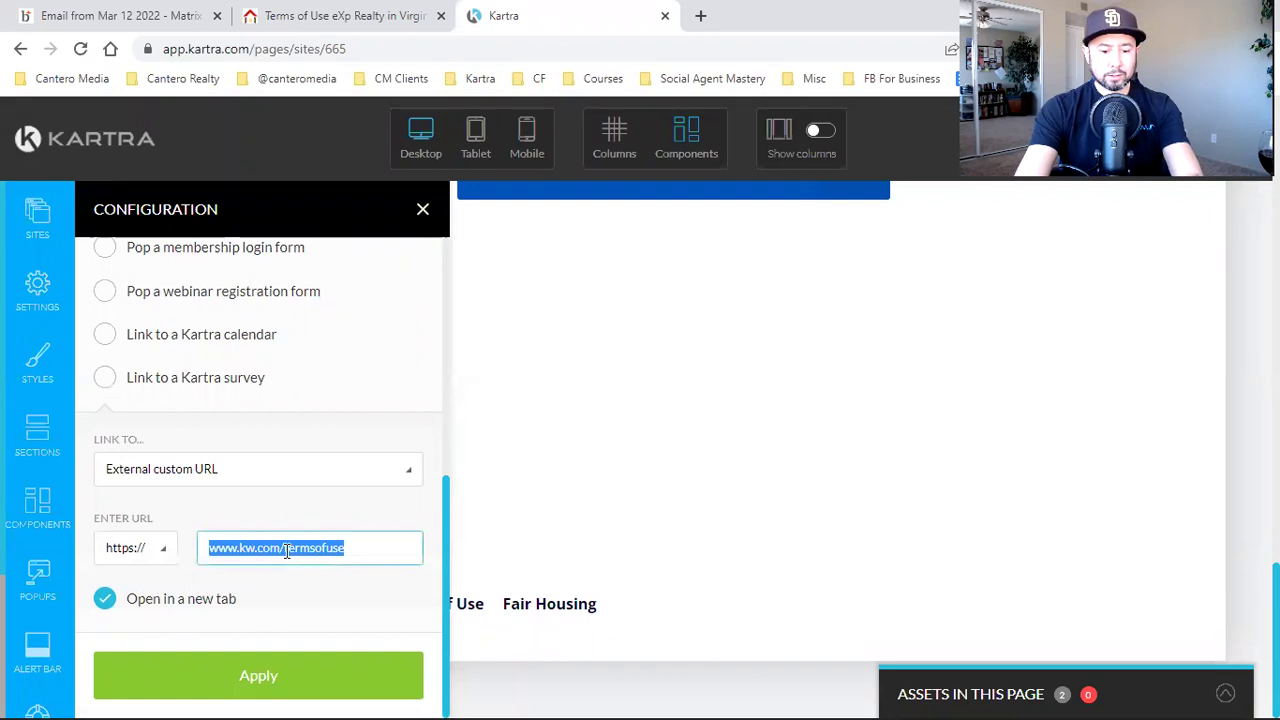
key("ctrl+v")
left_click(298, 680)
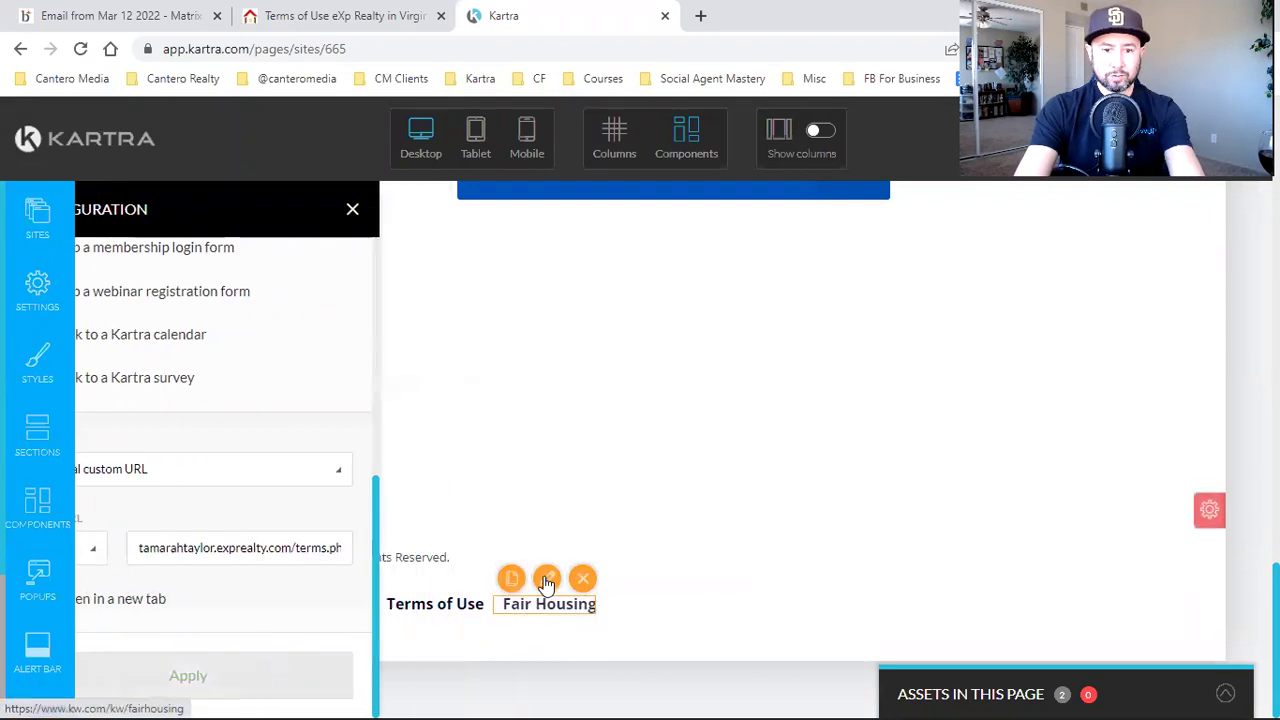
- Copy the agent's eXp Realty Fair Housing Statement page address (fair.php) from the agent's website
left_click(315, 12)
scroll(568, 362, "down", 20)
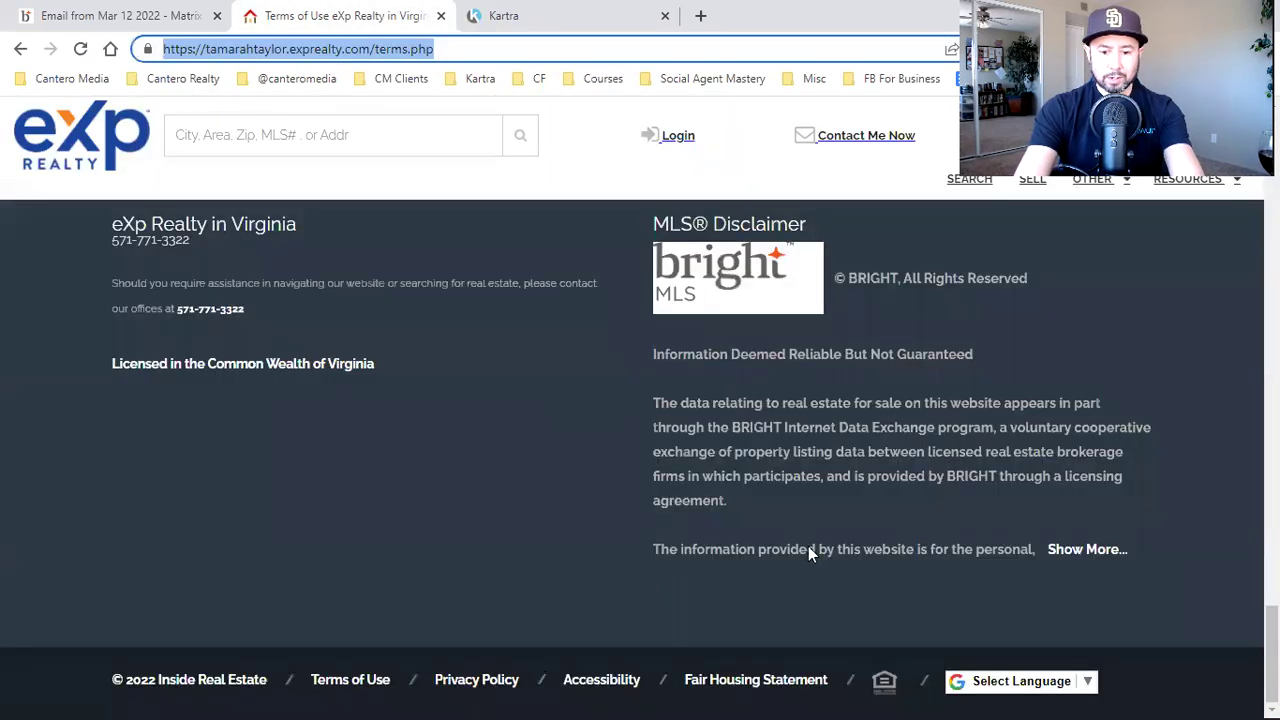
left_click(756, 680)
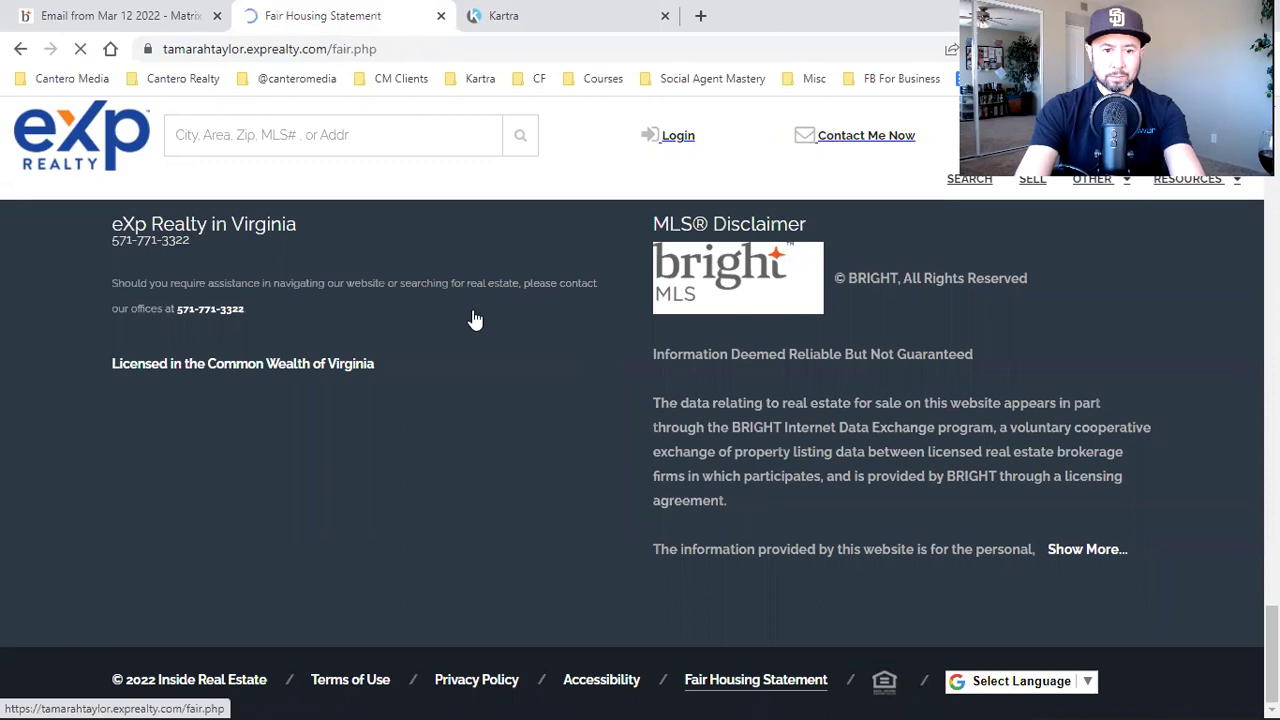
left_click(258, 50)
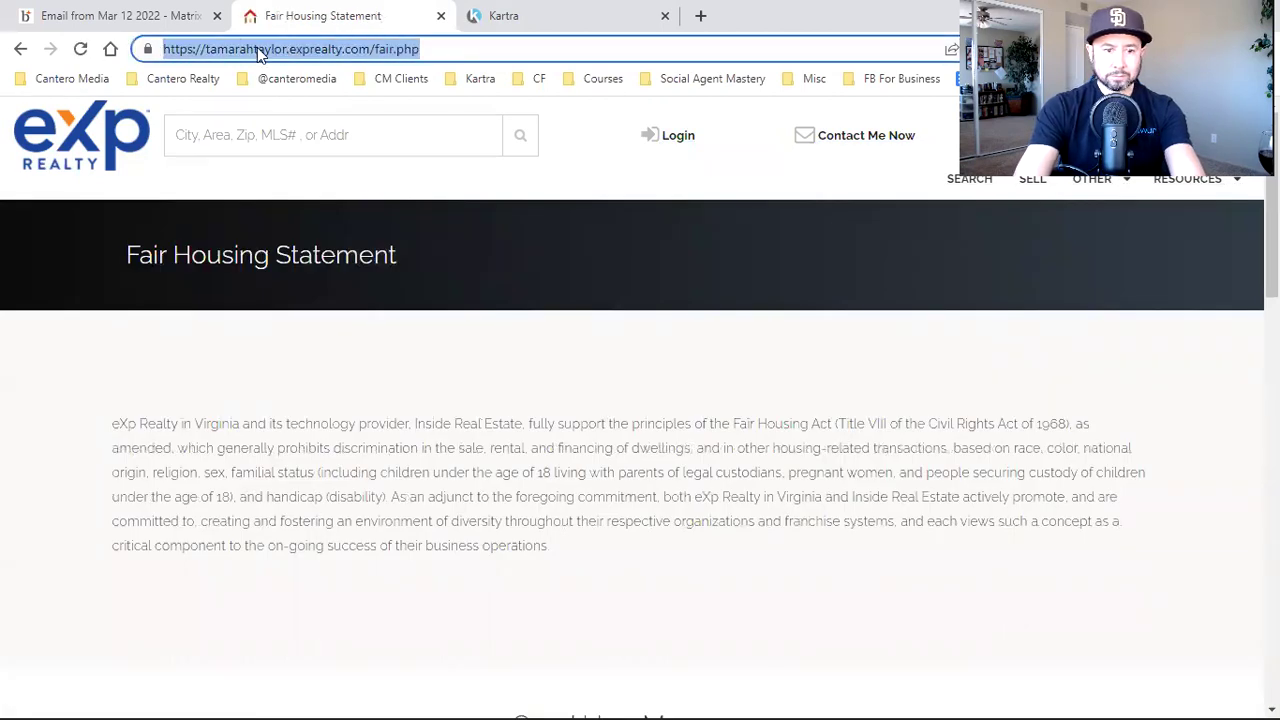
right_click(258, 52)
left_click(323, 160)
- Replace the Fair Housing link's old kw.com address with the eXp fair.php URL and apply
key("ctrl+Tab")
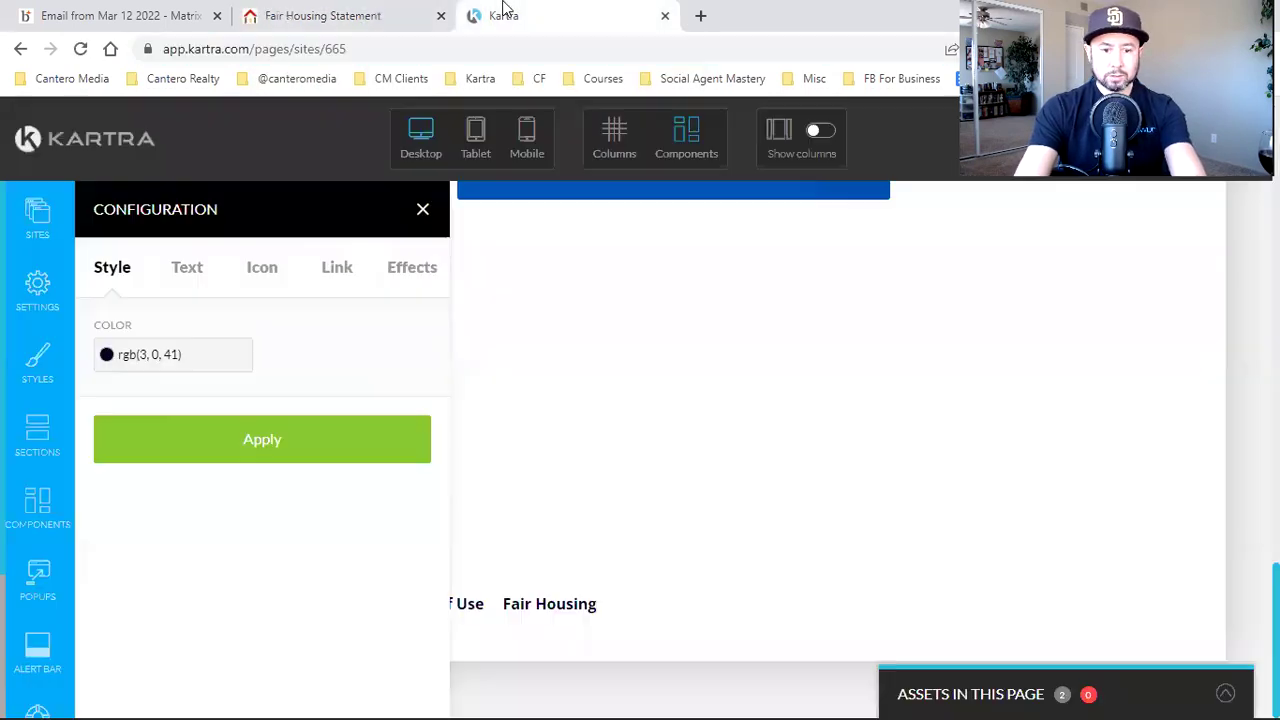
left_click(331, 277)
scroll(289, 485, "down", 5)
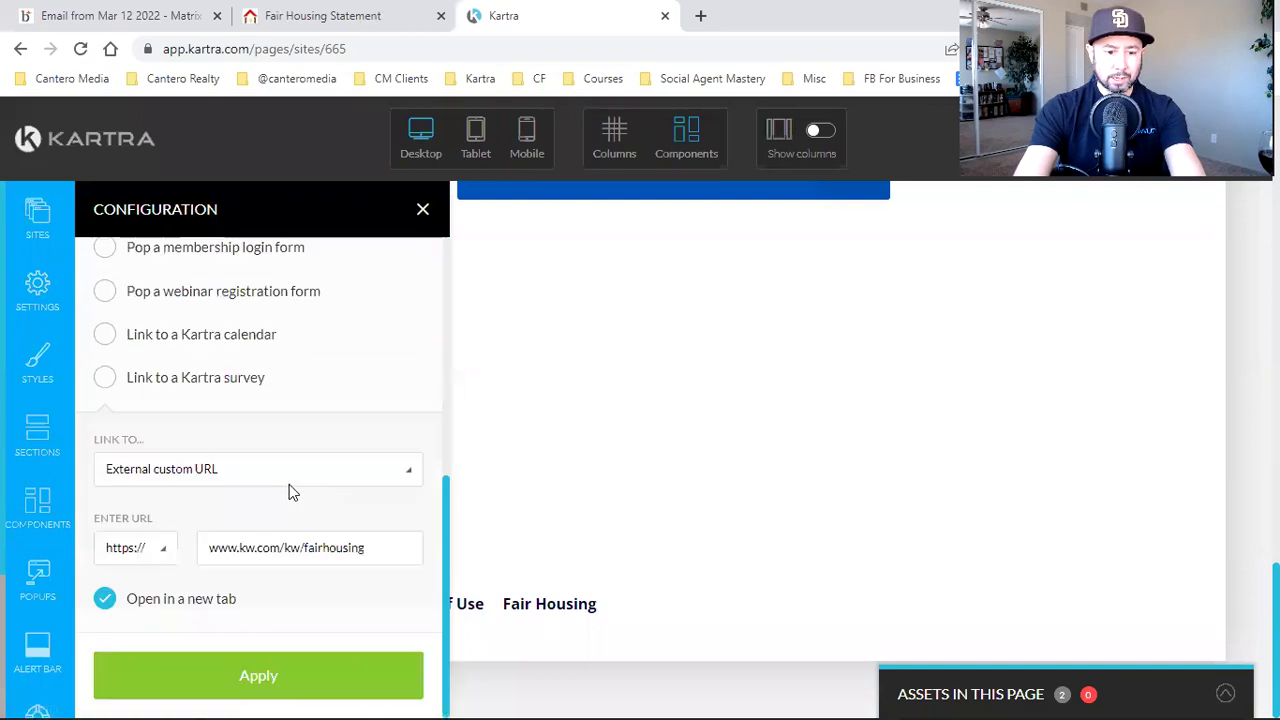
triple_click(318, 549)
key("ctrl+v")
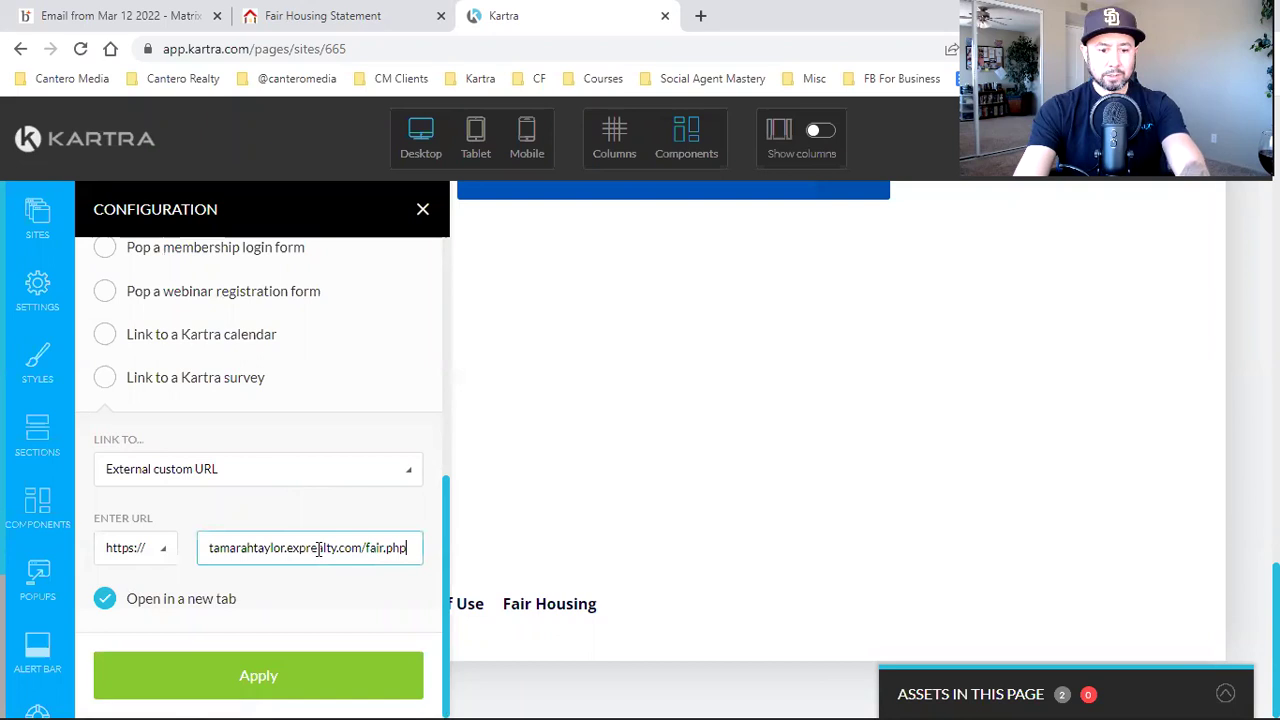
left_click(351, 683)
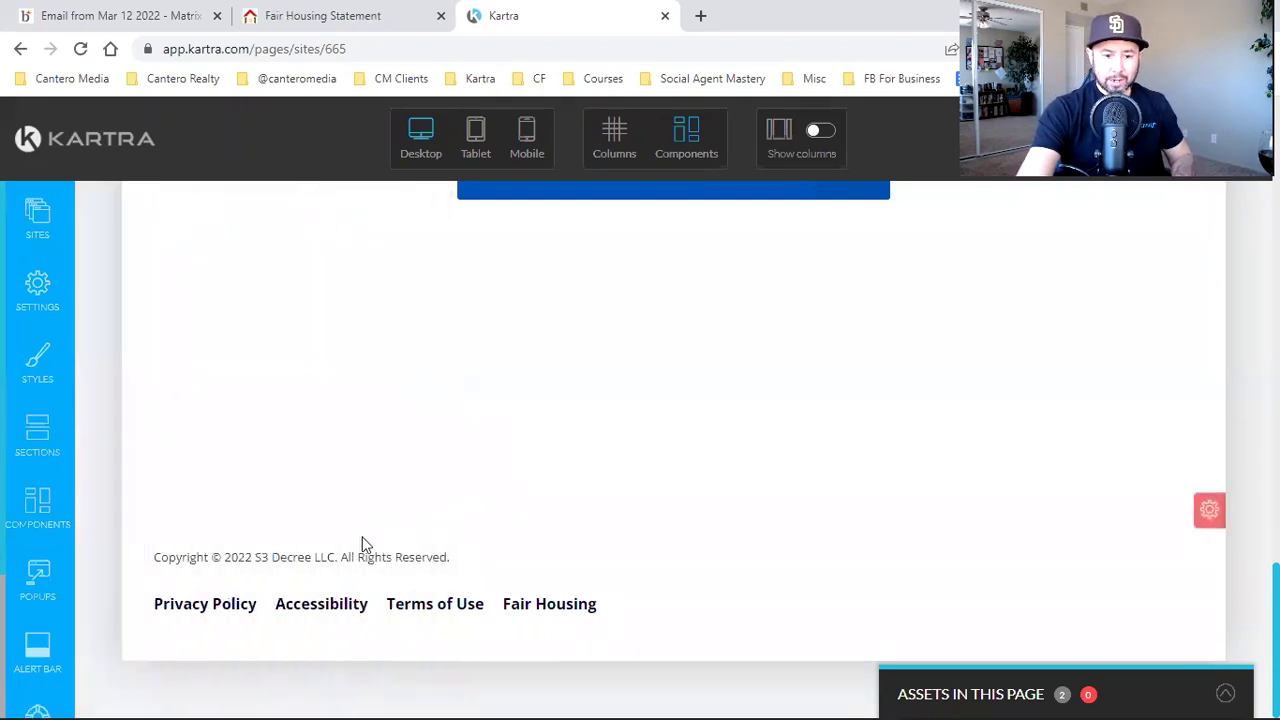
mouse_move(311, 558)
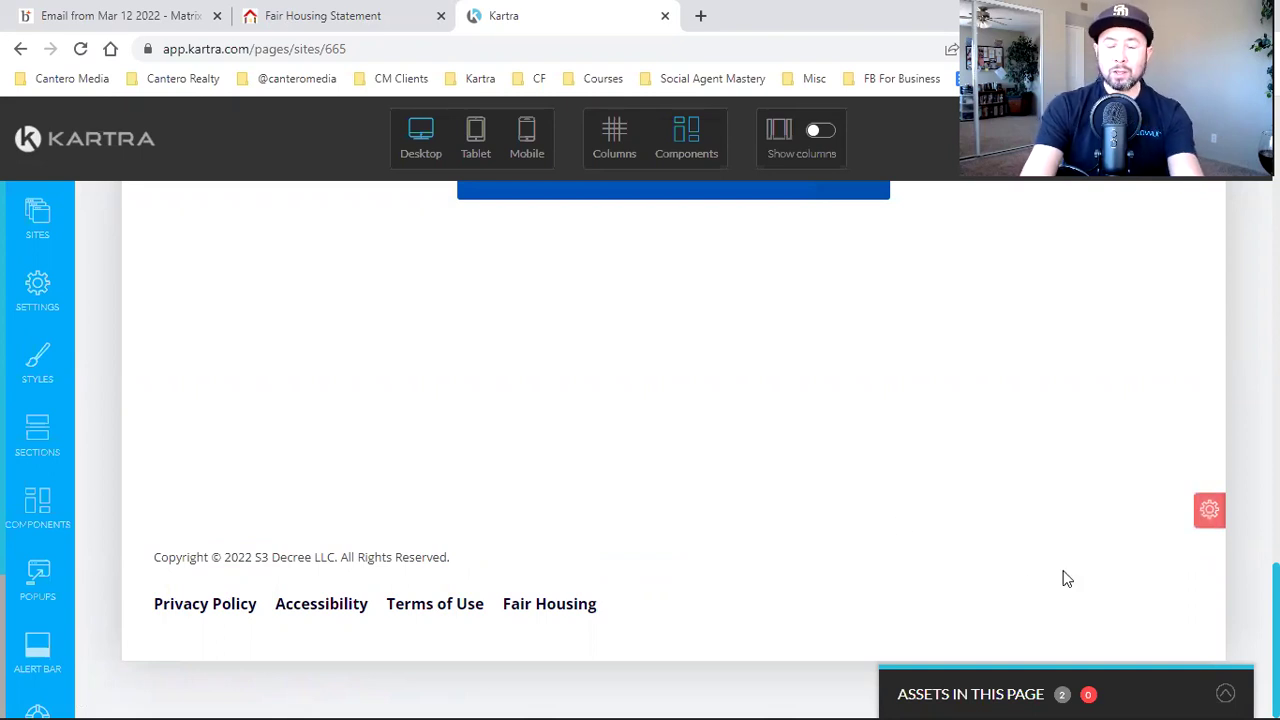
left_click(1211, 516)
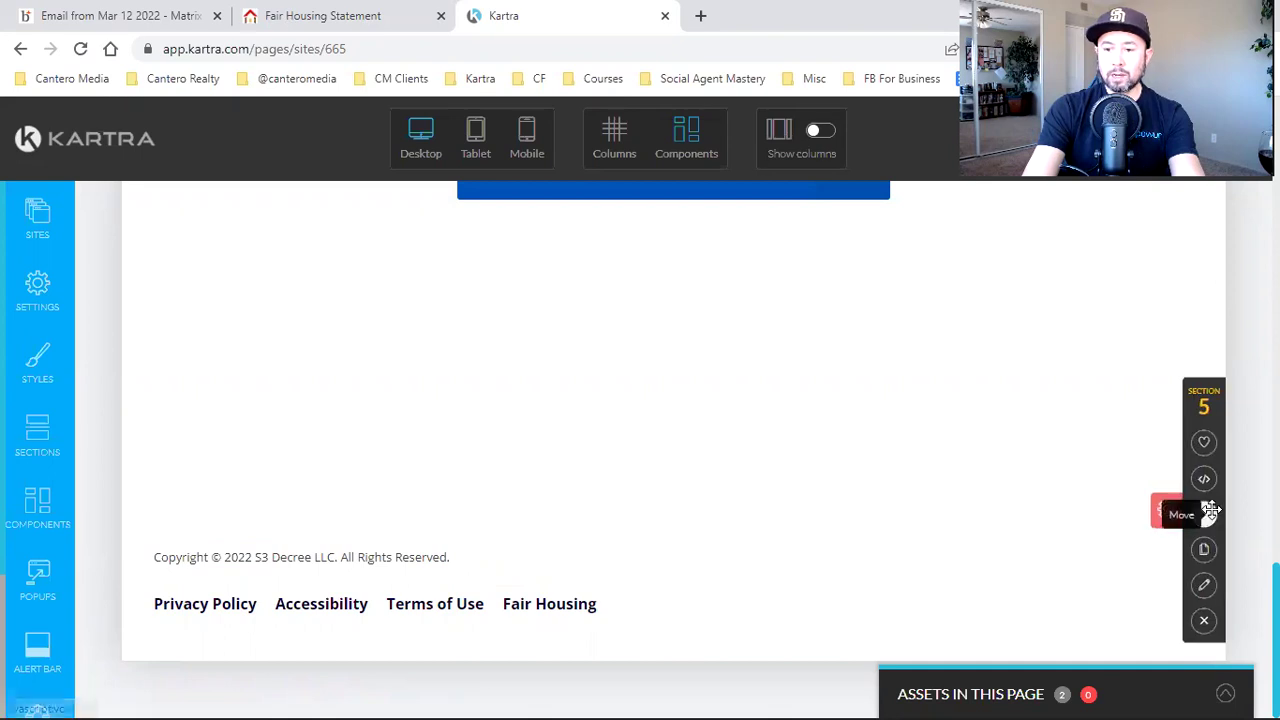
left_click(1205, 443)
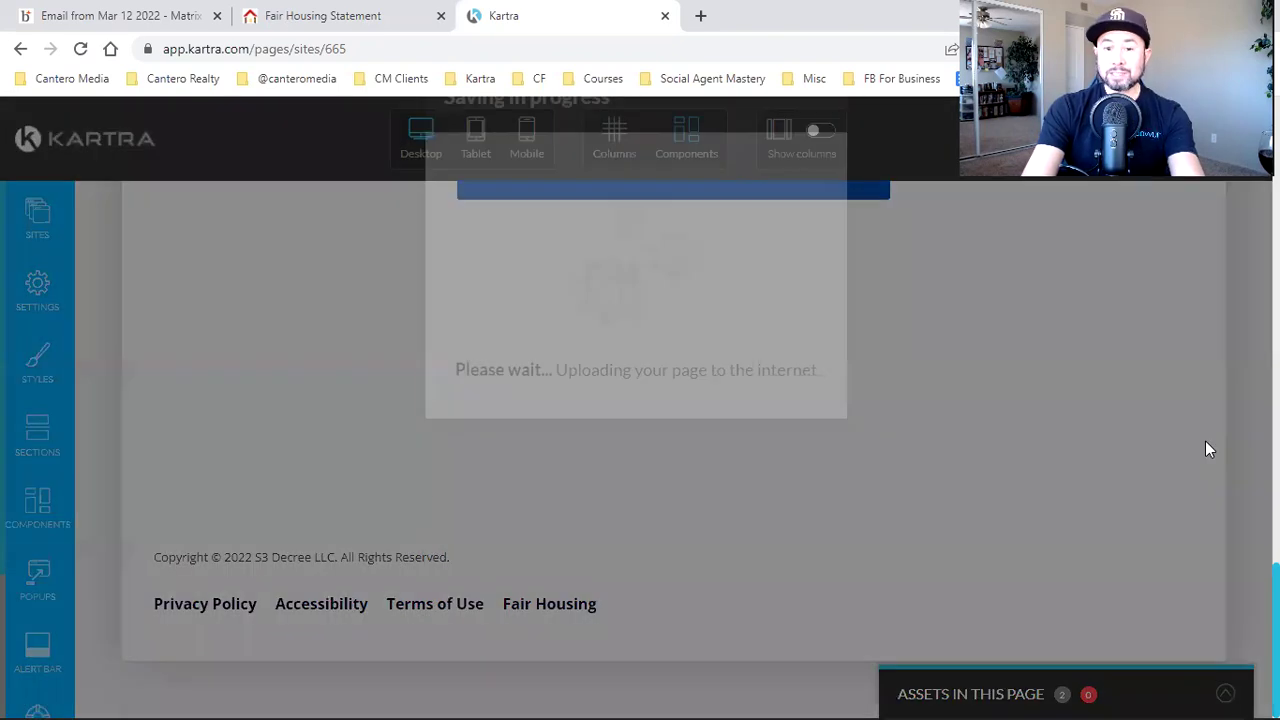
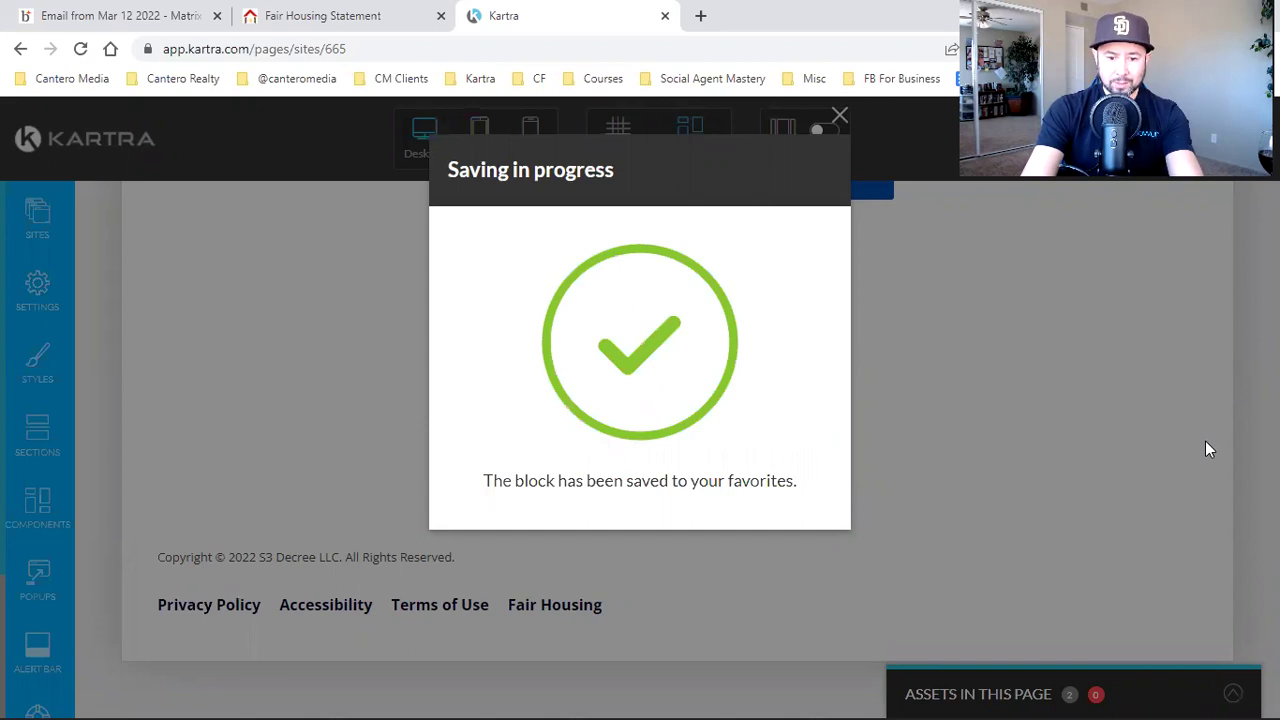
- Dismiss the save confirmation and confirm the footer block is listed under Favorite Blocks
left_click(840, 117)
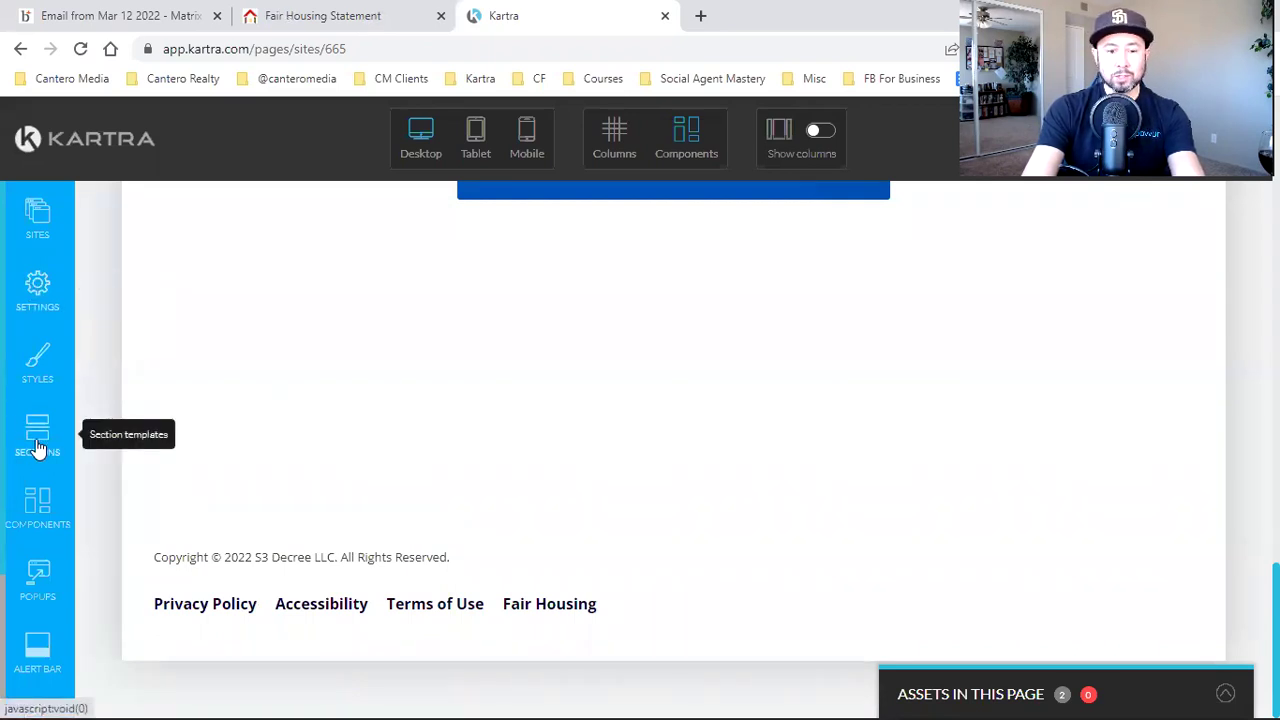
left_click(37, 447)
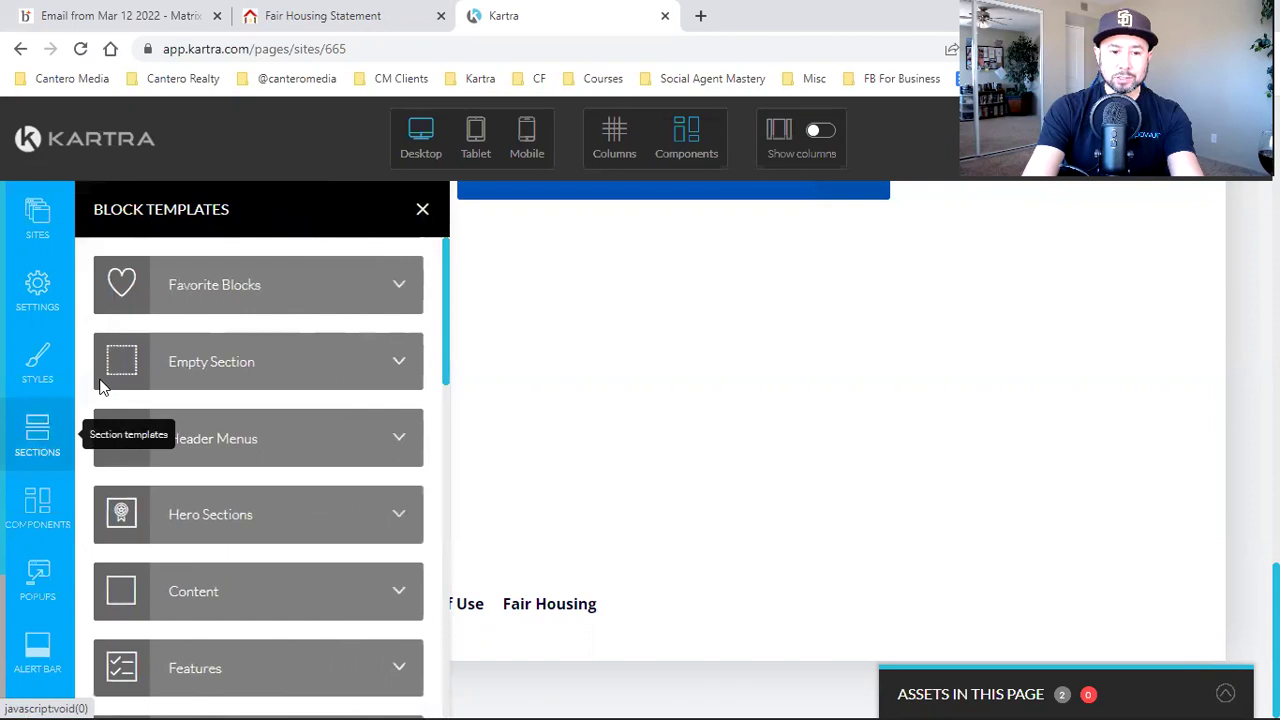
left_click(225, 290)
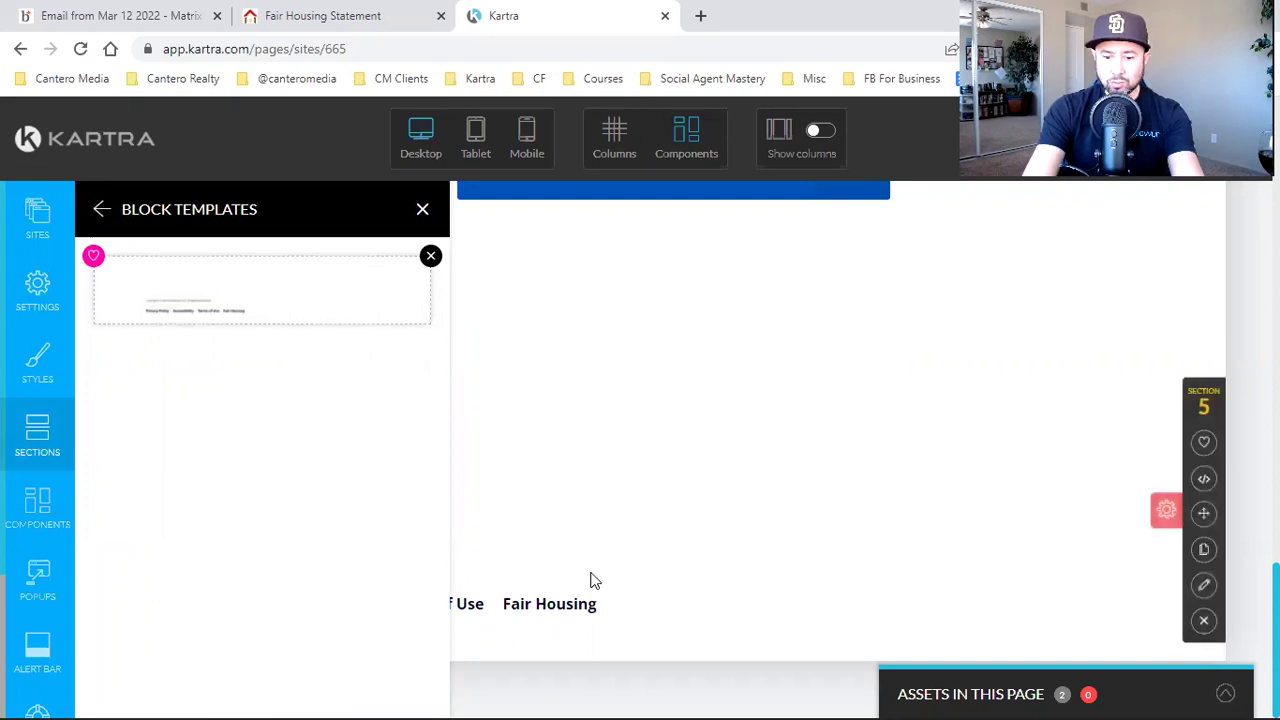
left_click(424, 210)
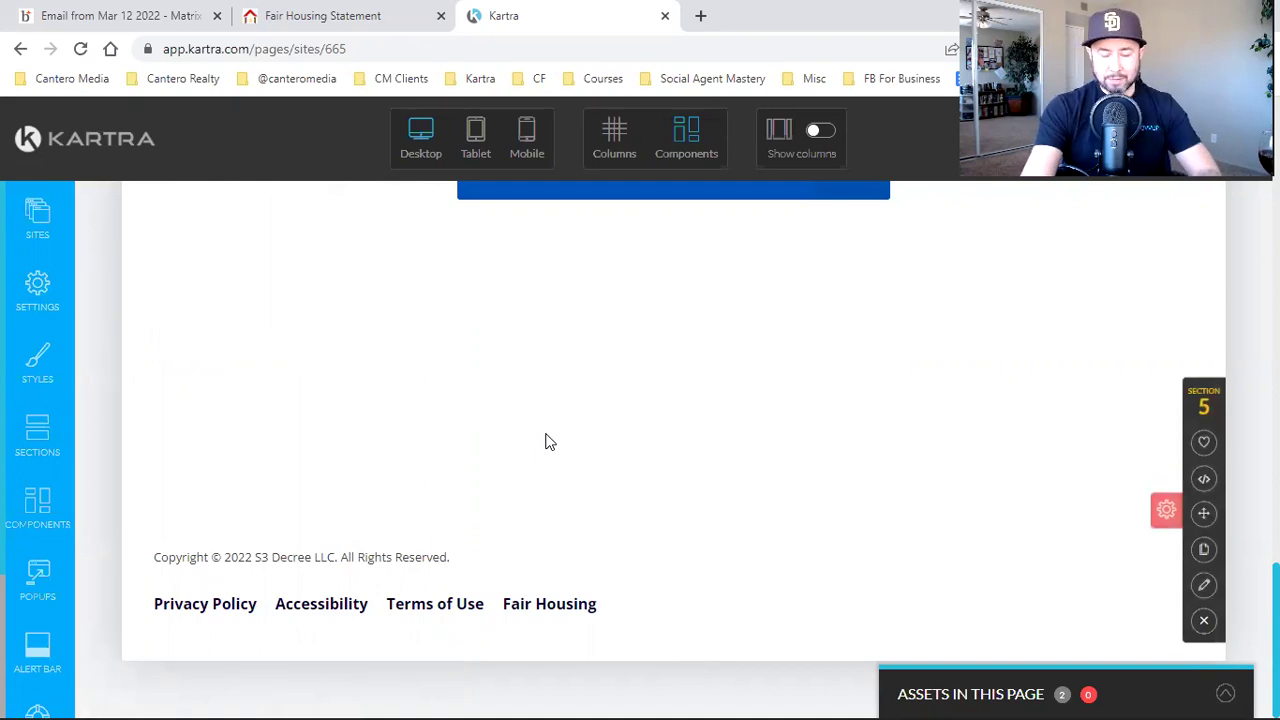
- Delete all six customer reviews from the left and right columns
scroll(766, 486, "up", 2)
scroll(766, 486, "up", 5)
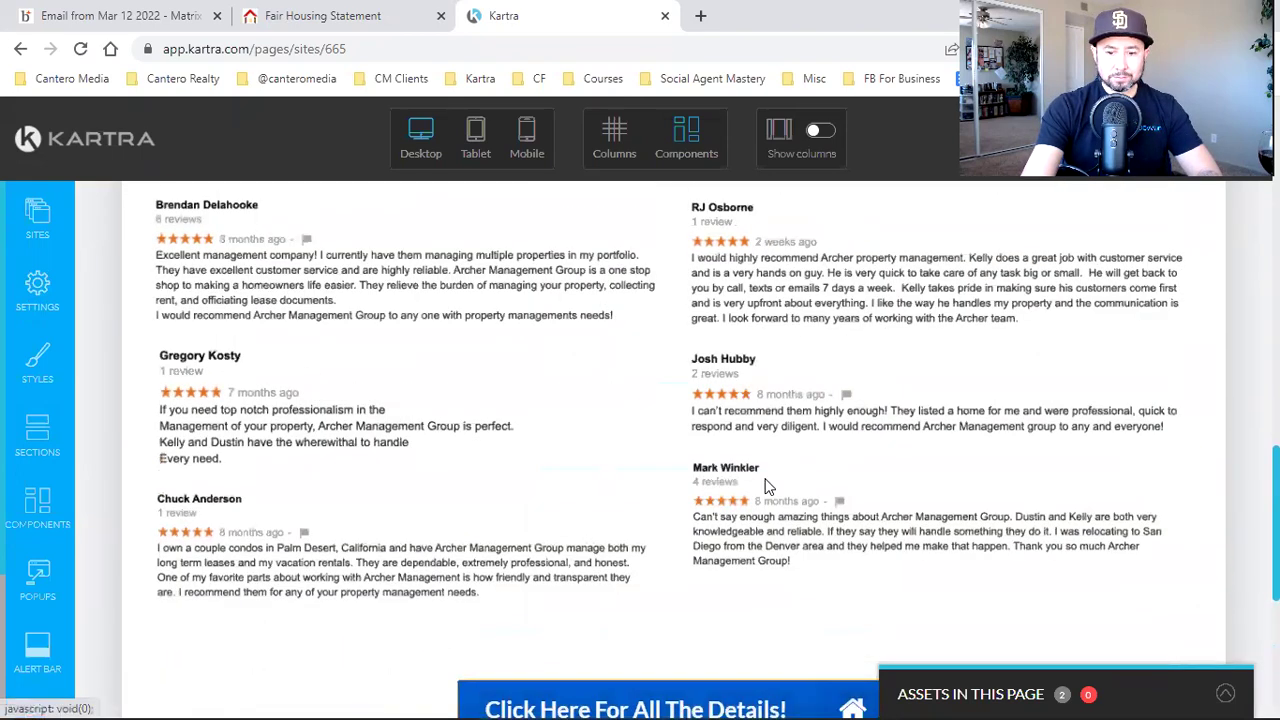
scroll(766, 486, "down", 3)
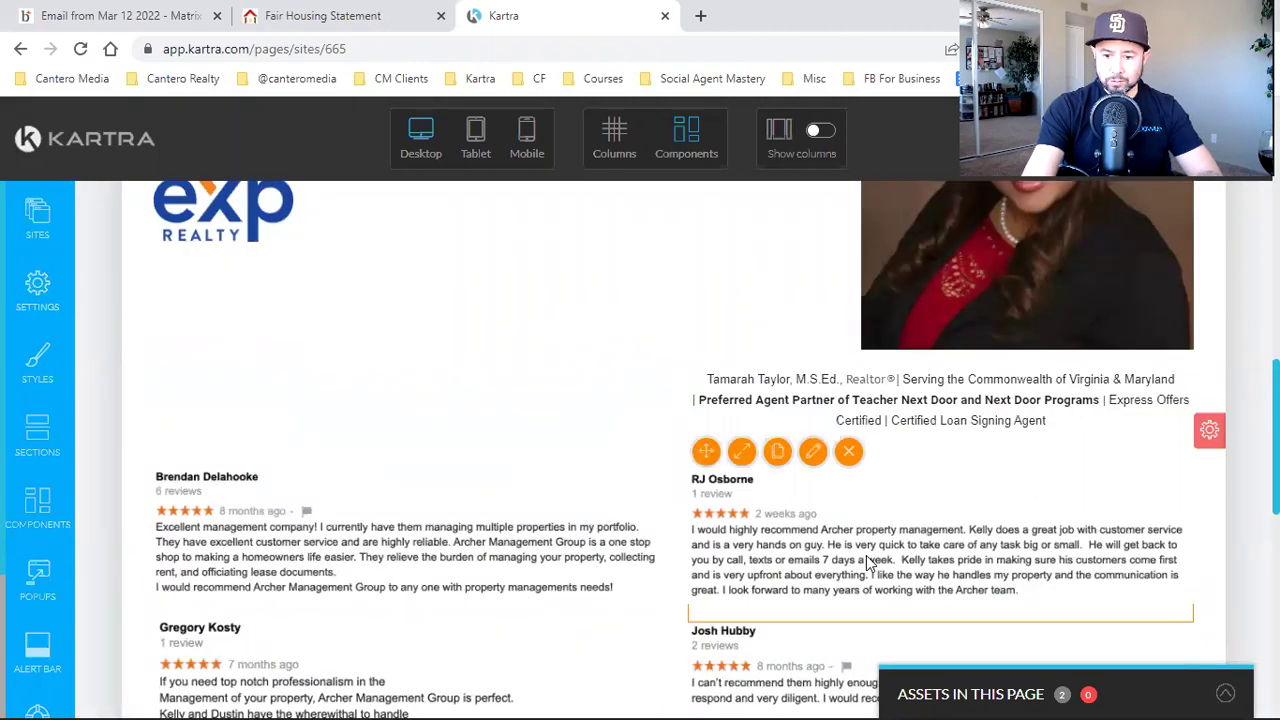
scroll(868, 563, "down", 1)
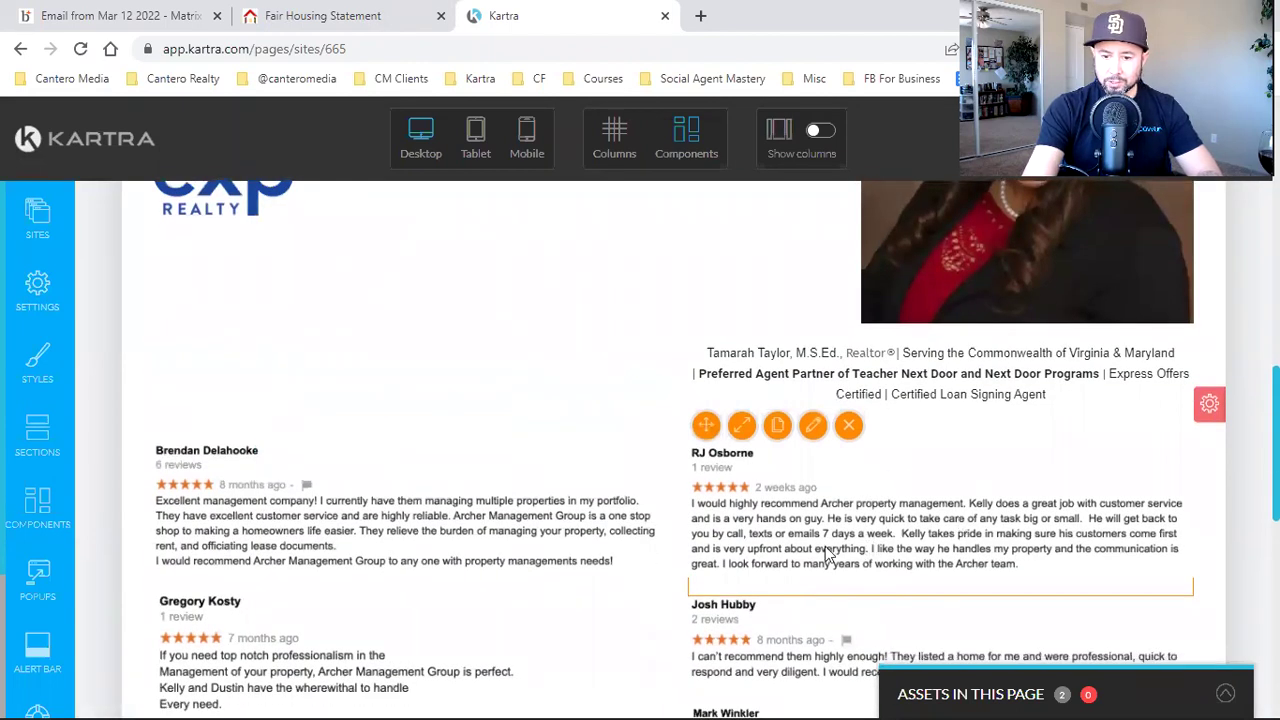
left_click(848, 425)
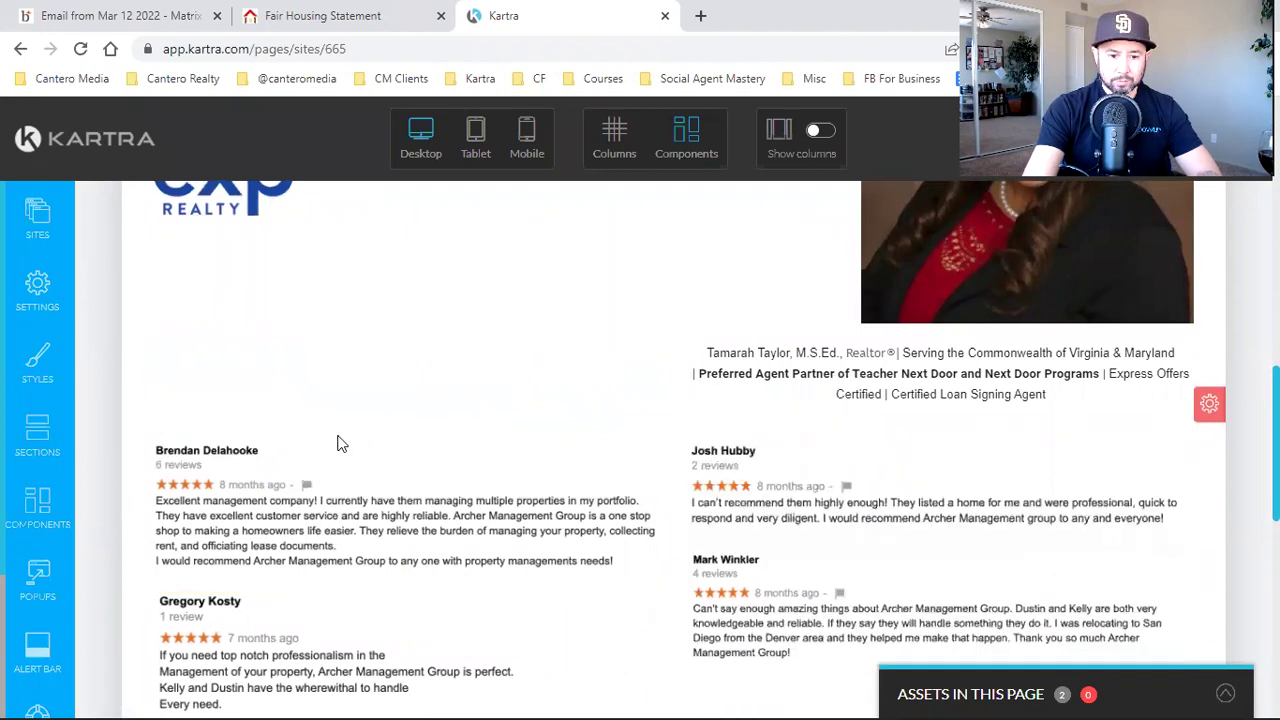
left_click(313, 434)
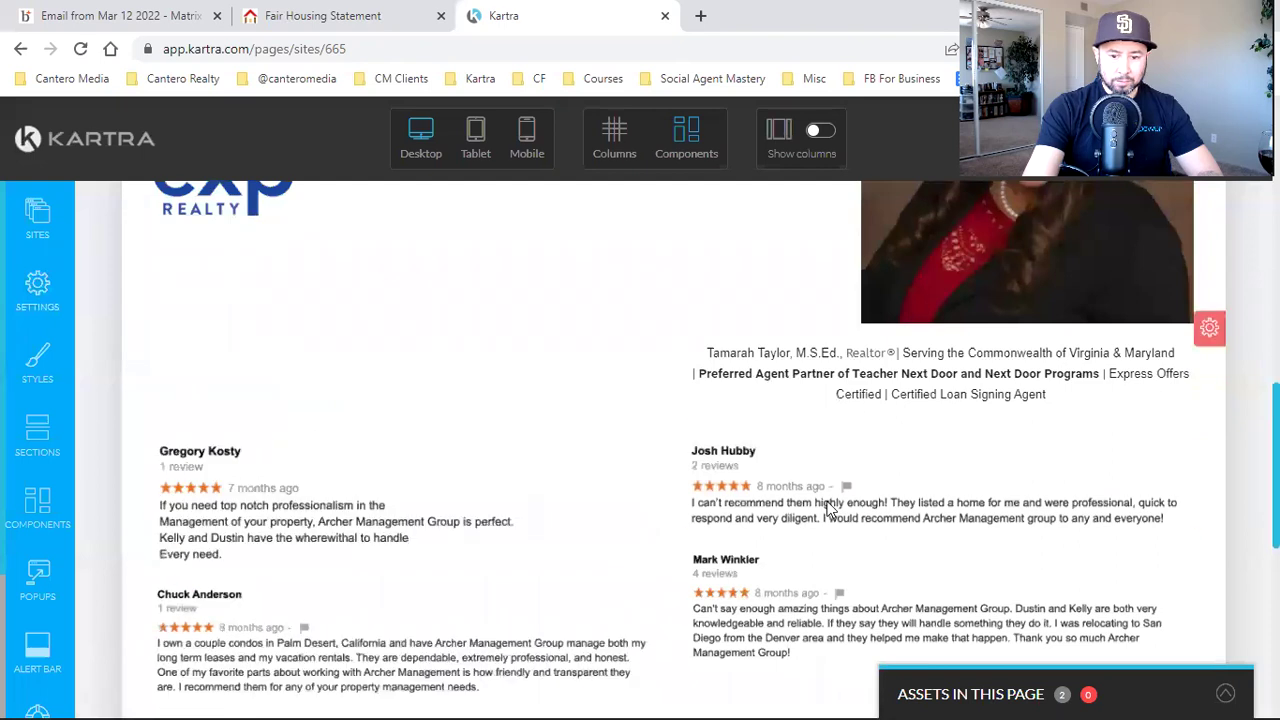
left_click(848, 427)
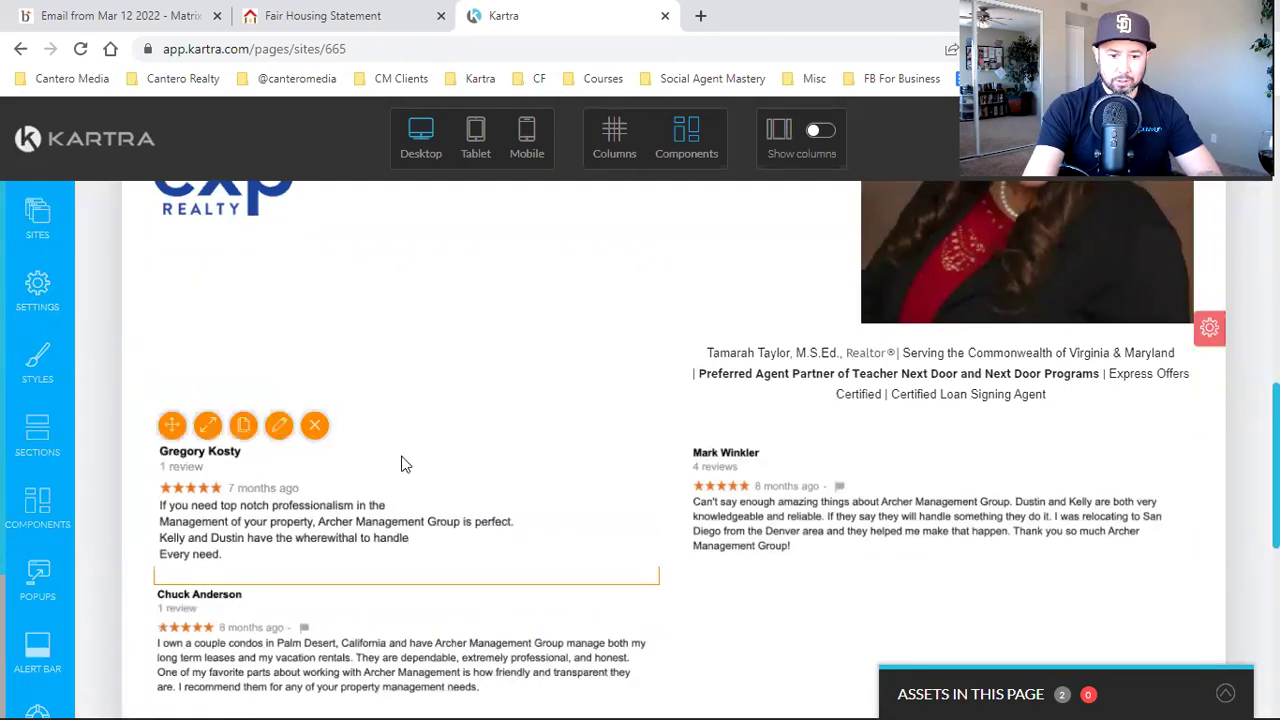
left_click(313, 425)
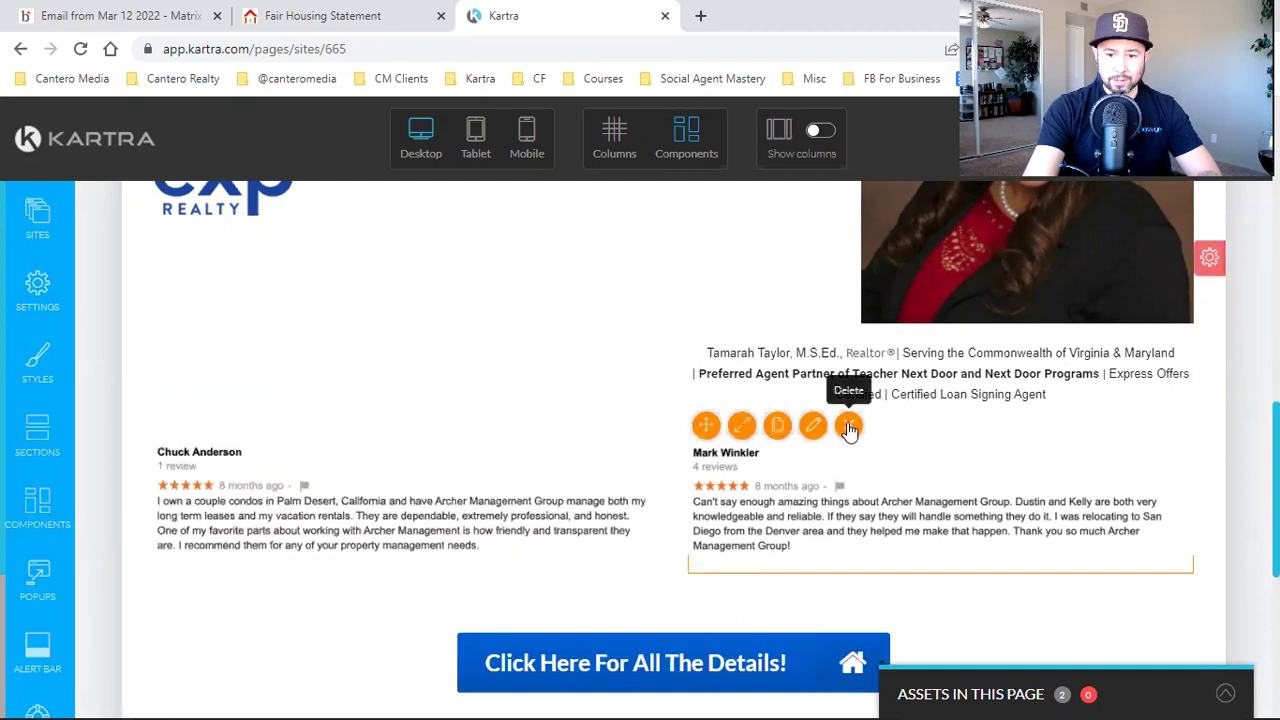
left_click(848, 425)
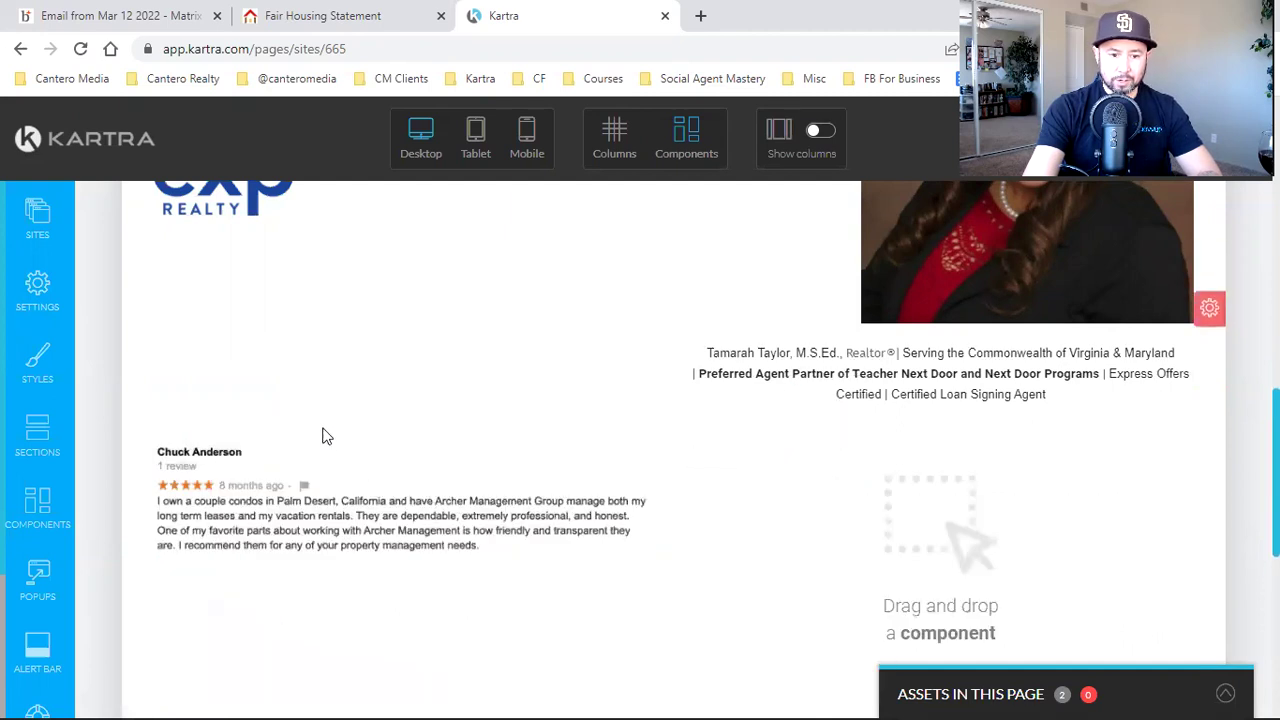
mouse_move(303, 488)
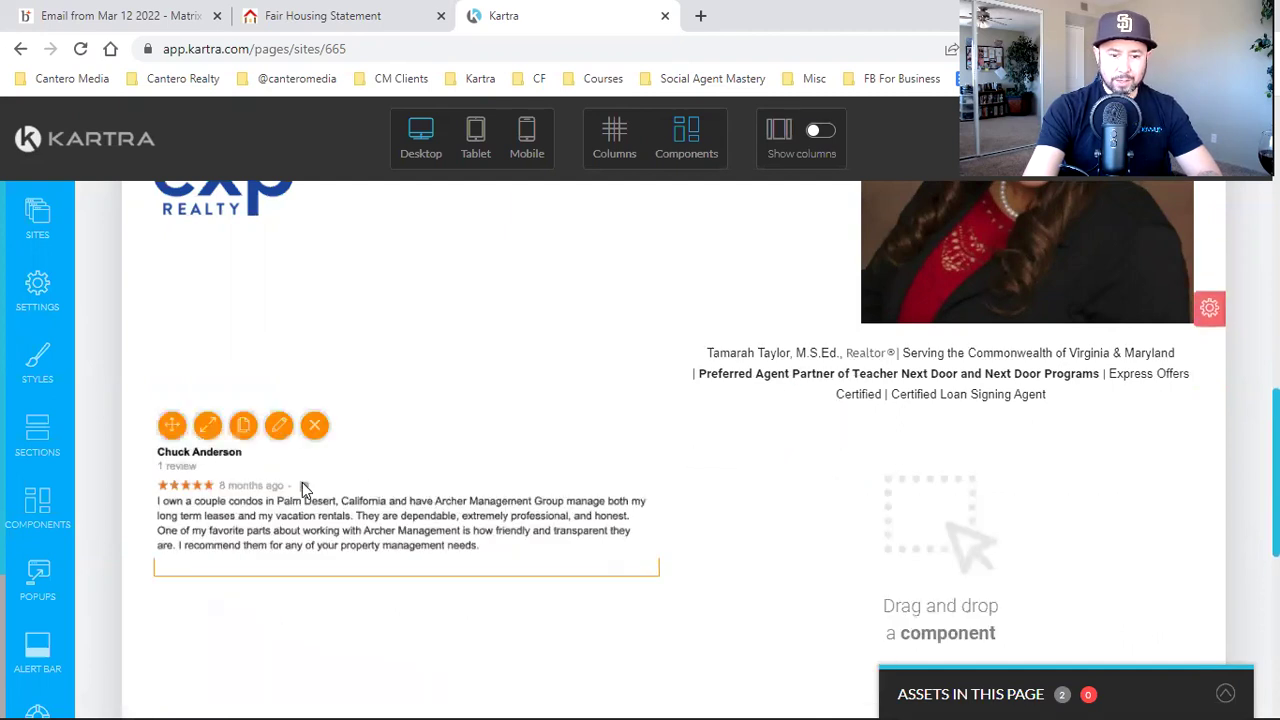
left_click(313, 430)
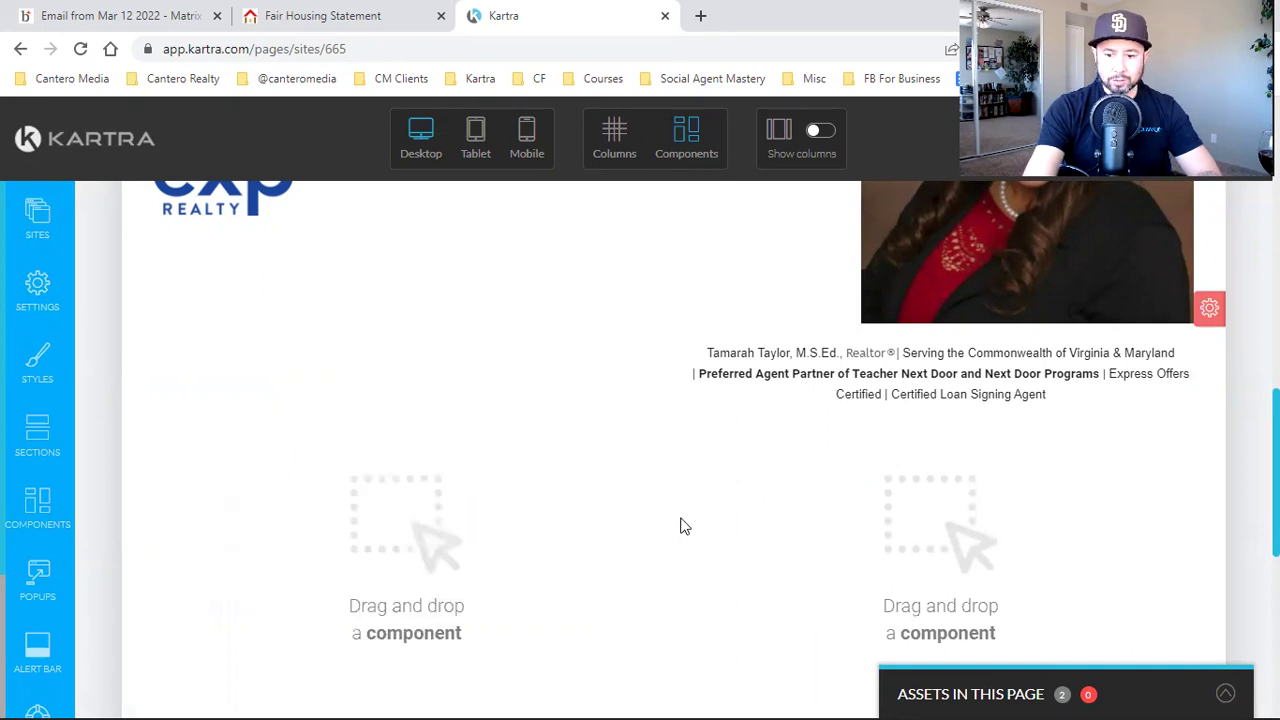
- In Column Mode, delete the now-empty two-column row below the agent bio
scroll(680, 523, "down", 1)
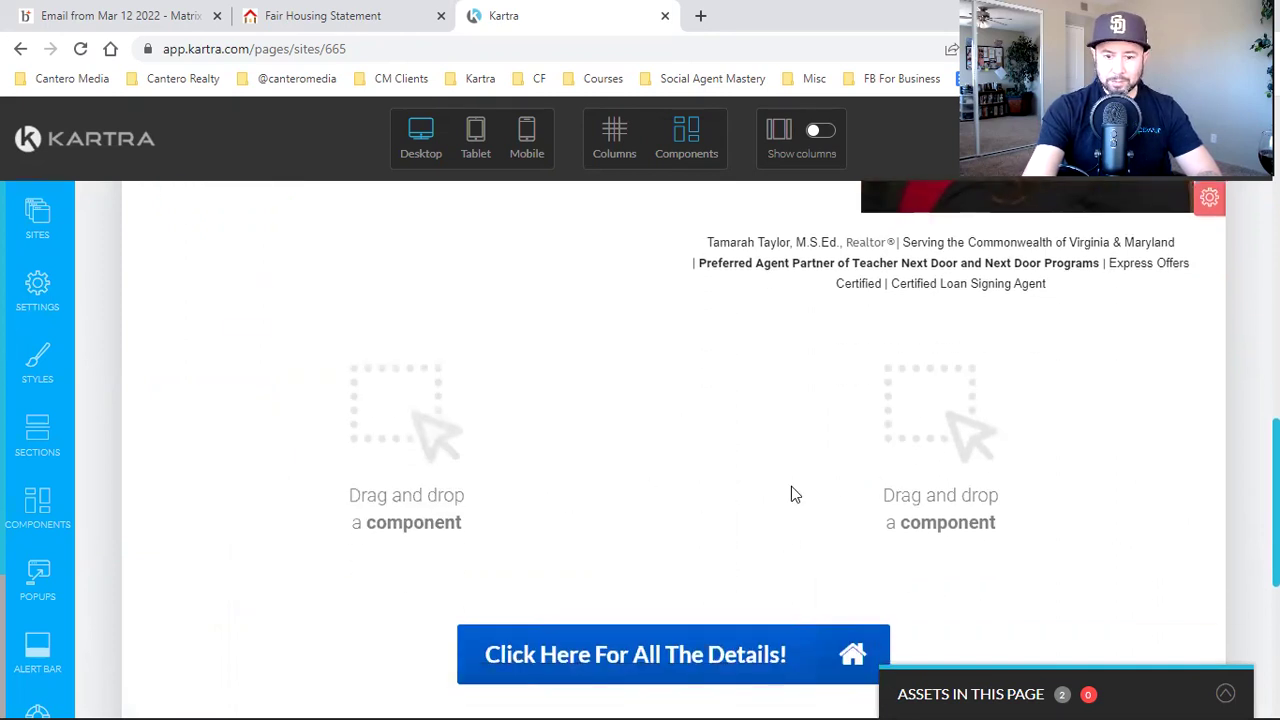
scroll(791, 488, "up", 1)
left_click(614, 150)
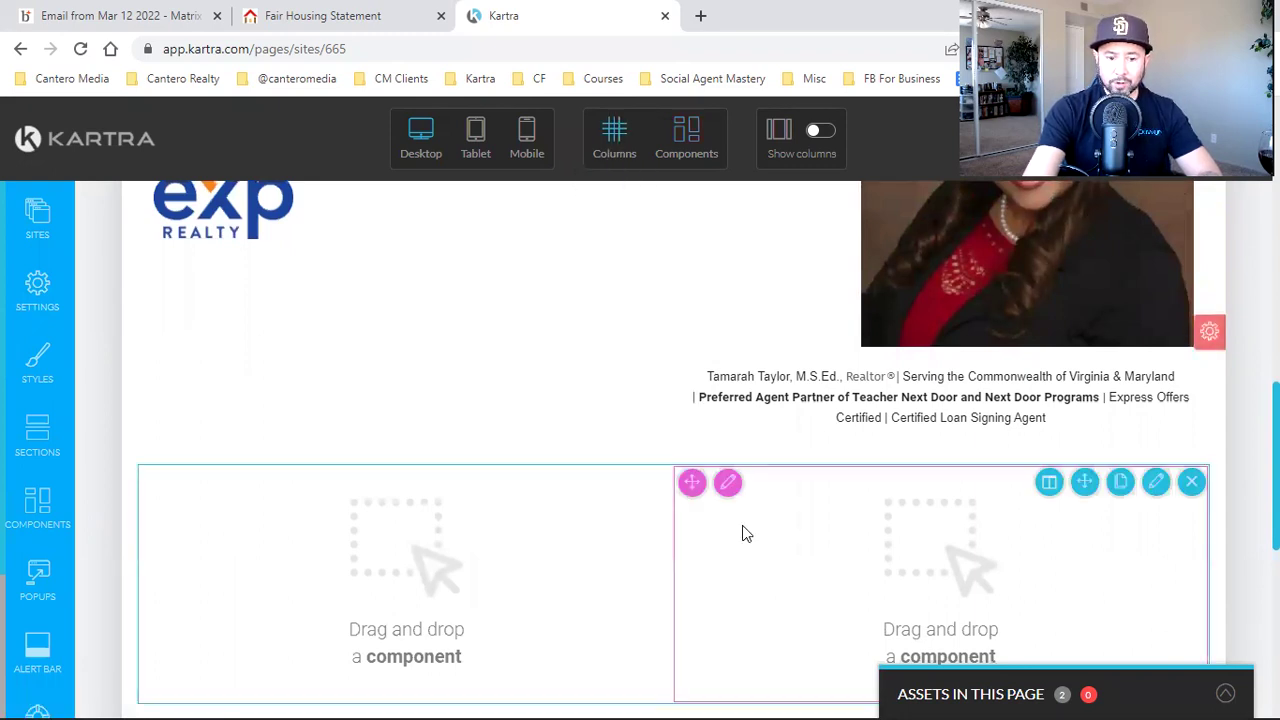
scroll(742, 525, "down", 1)
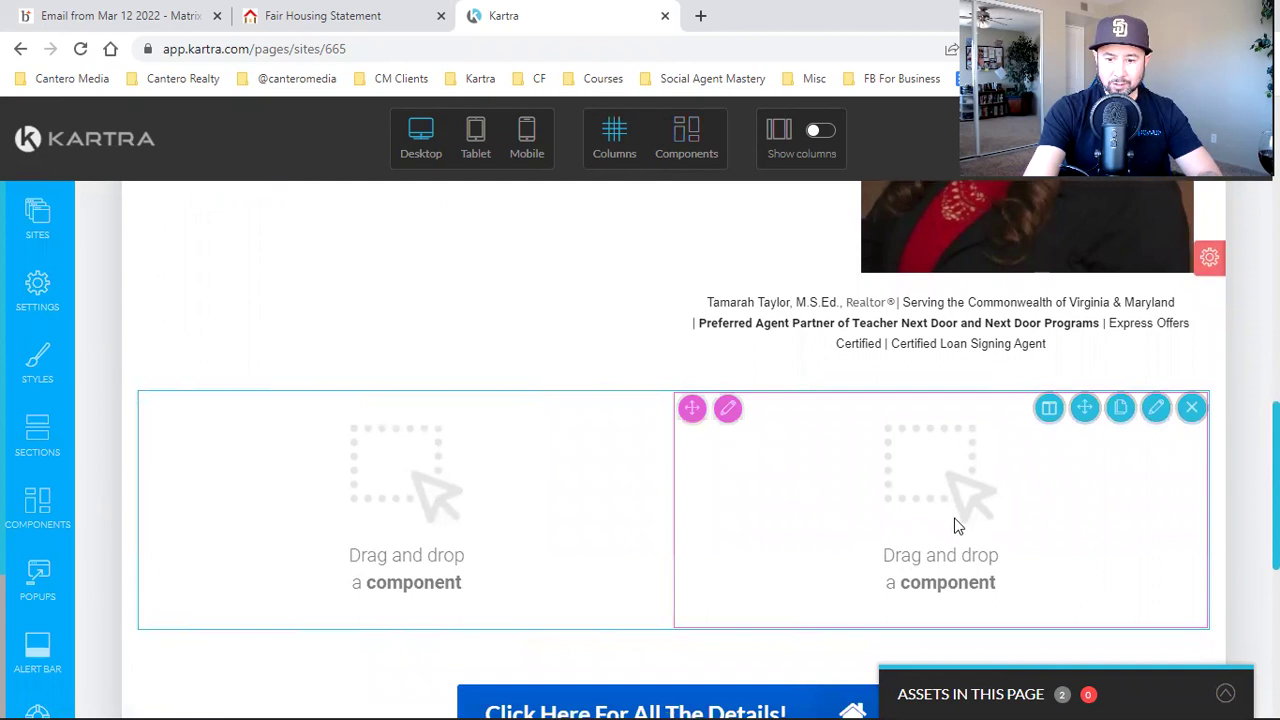
left_click(1192, 409)
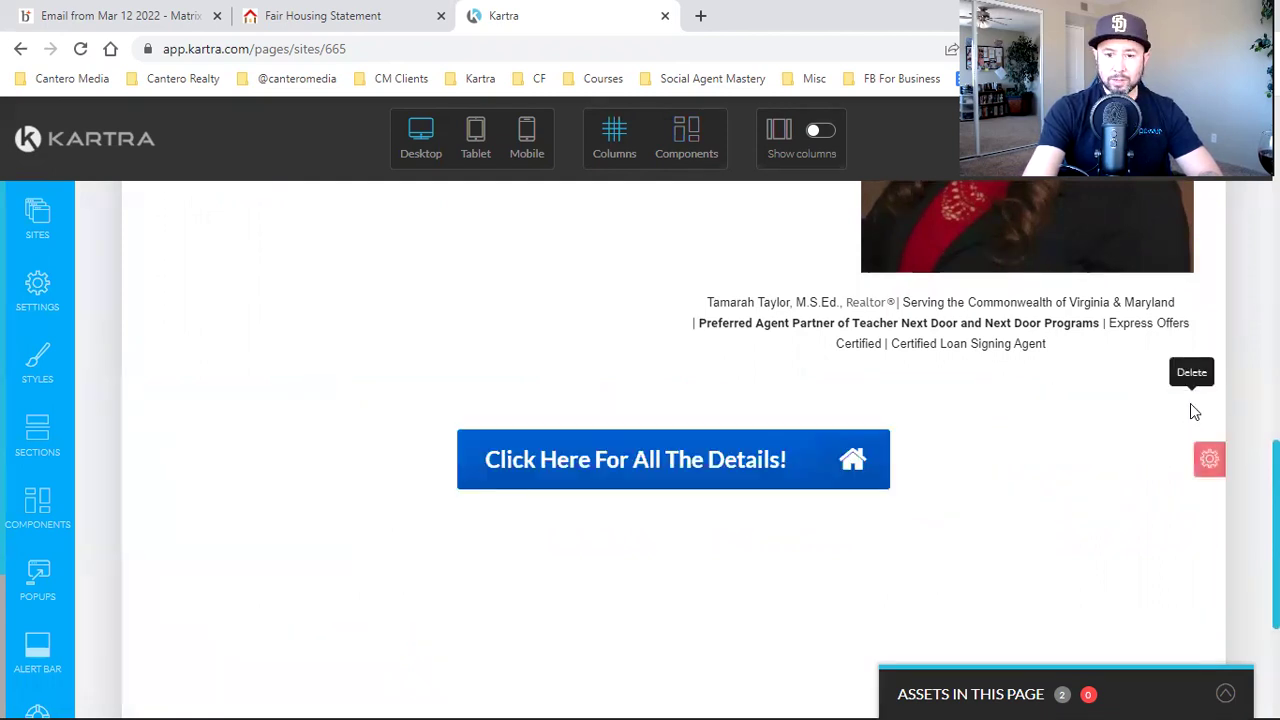
scroll(883, 495, "up", 2)
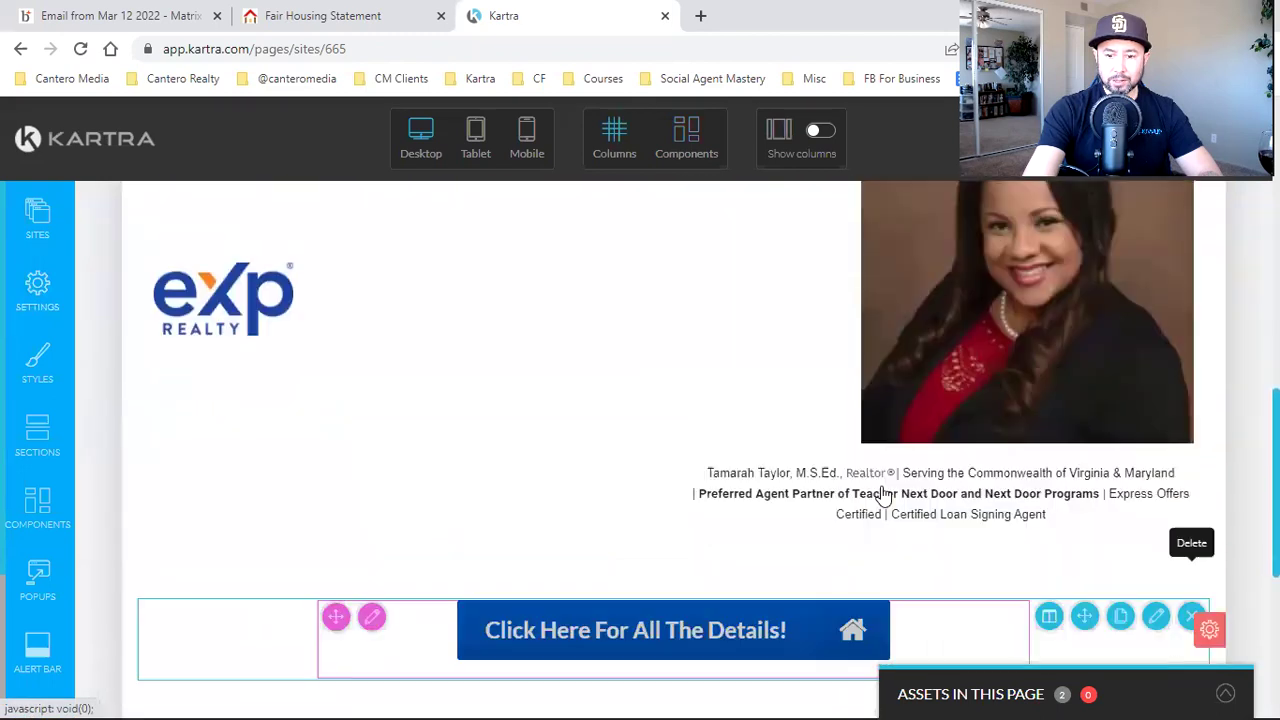
scroll(703, 556, "down", 1)
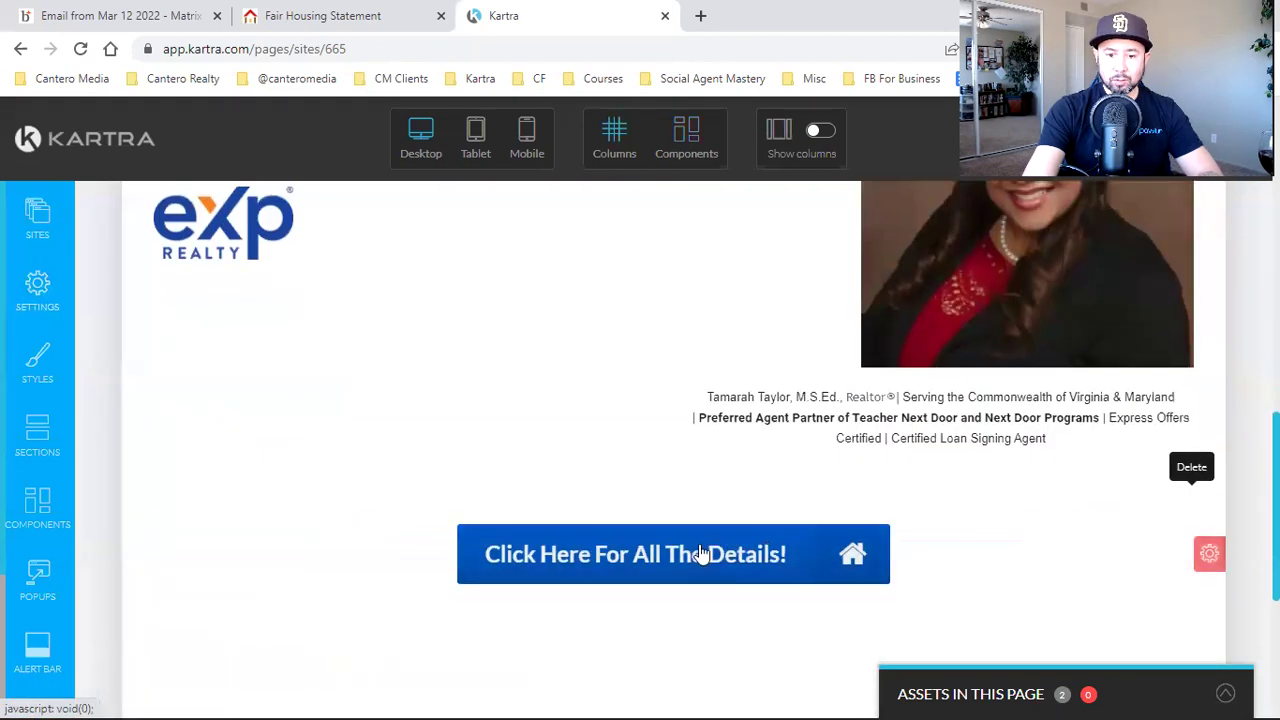
- Set the Click Here For All The Details! button's margin to 75px and apply it
left_click(677, 128)
mouse_move(669, 543)
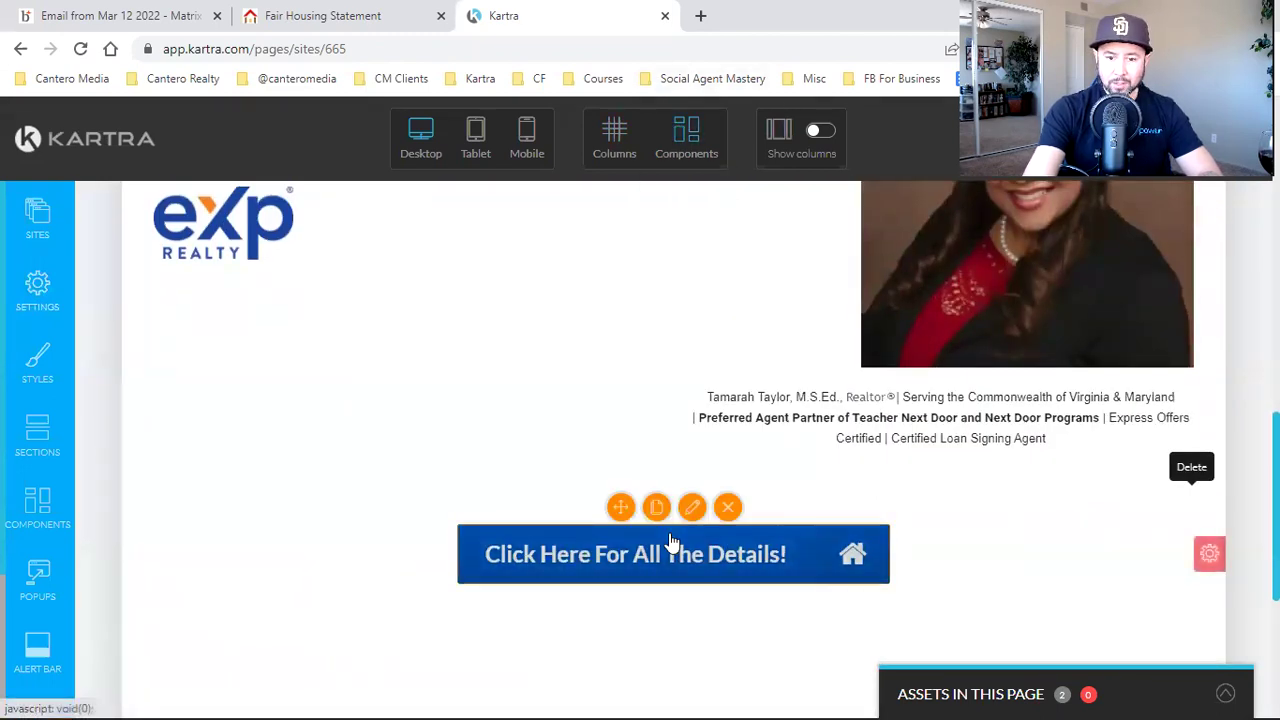
left_click(691, 510)
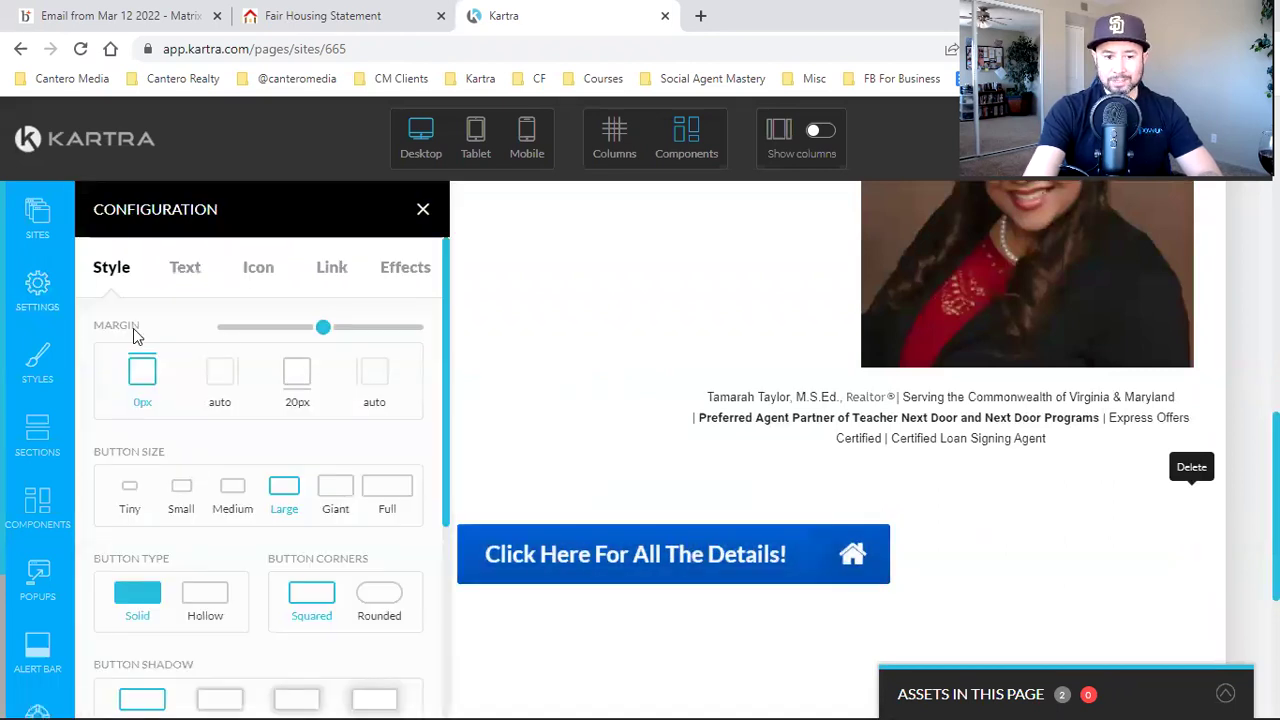
left_click_drag(320, 326, 396, 326)
scroll(329, 517, "down", 3)
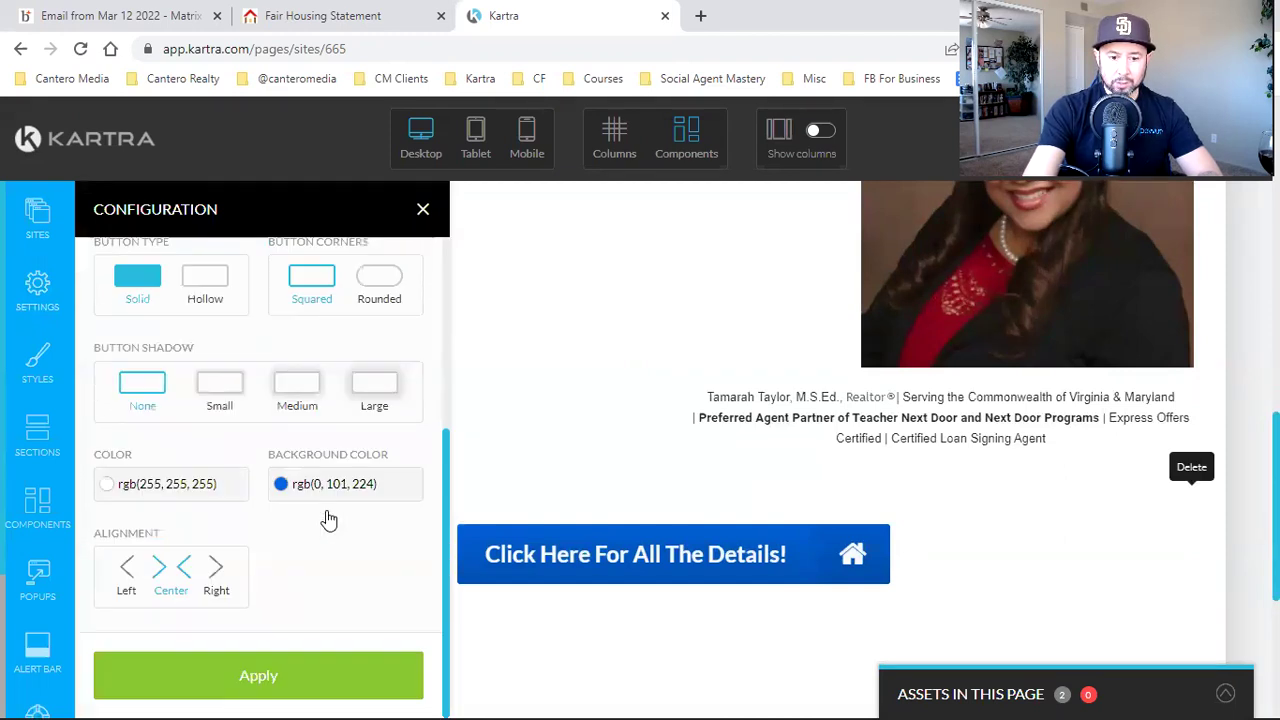
left_click(299, 665)
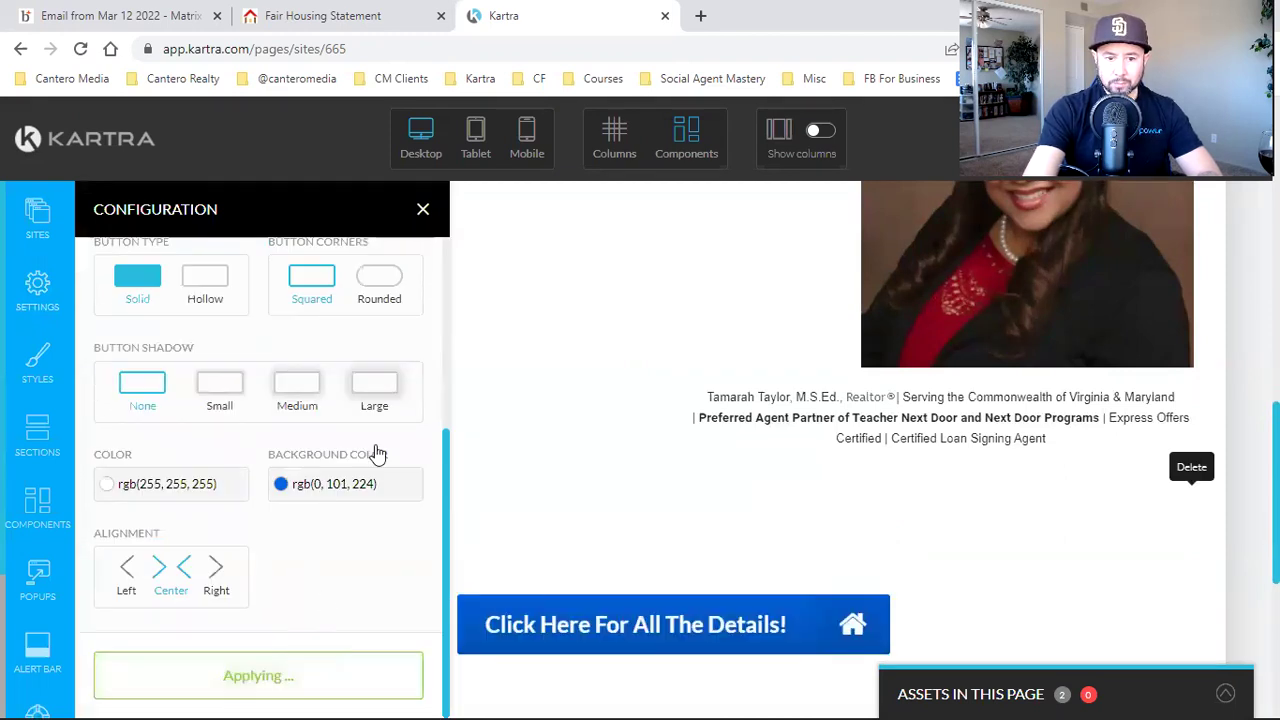
left_click(423, 210)
scroll(624, 486, "up", 3)
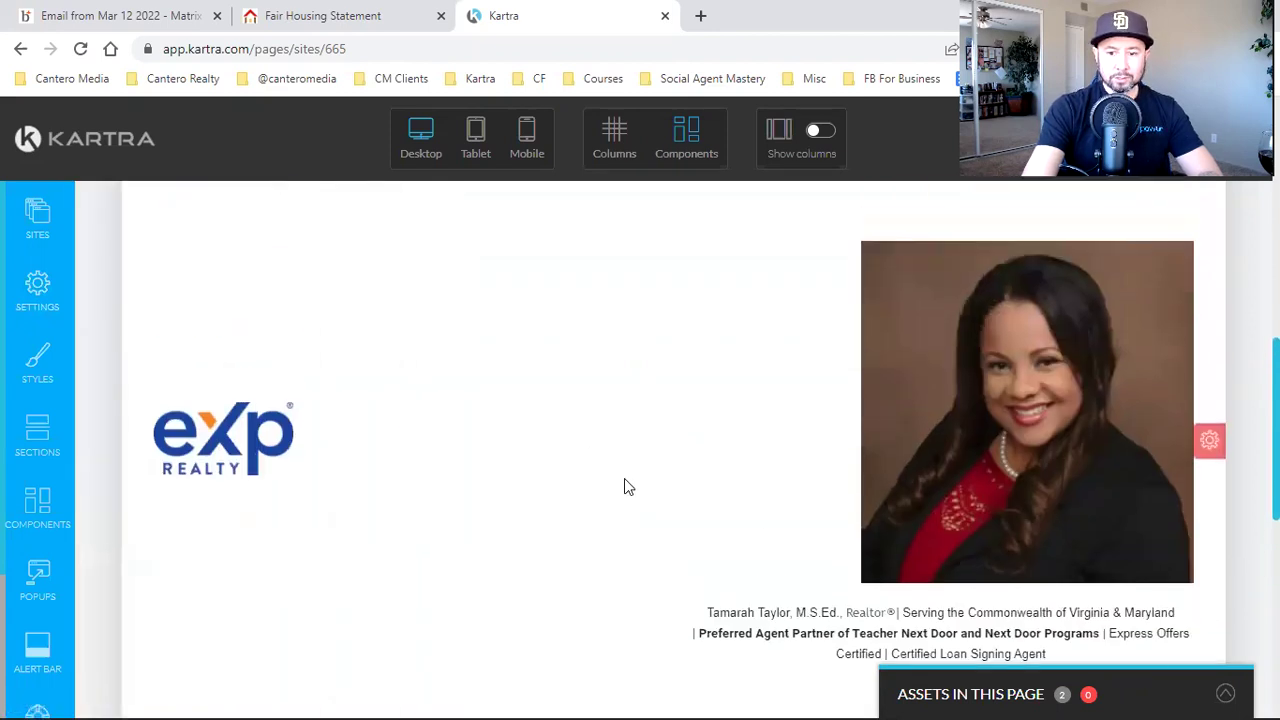
scroll(624, 486, "up", 3)
scroll(626, 481, "down", 4)
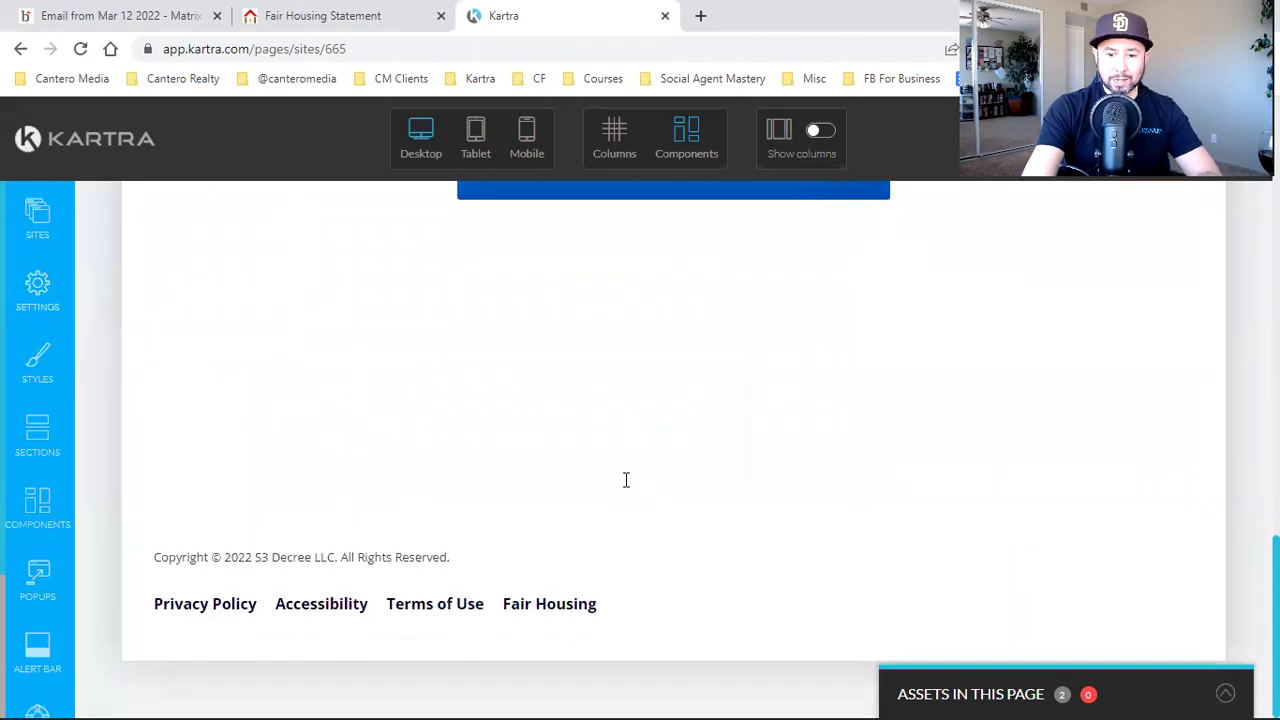
- Check the page's SEO parameters and the Facebook ads tracking code field
scroll(625, 480, "up", 6)
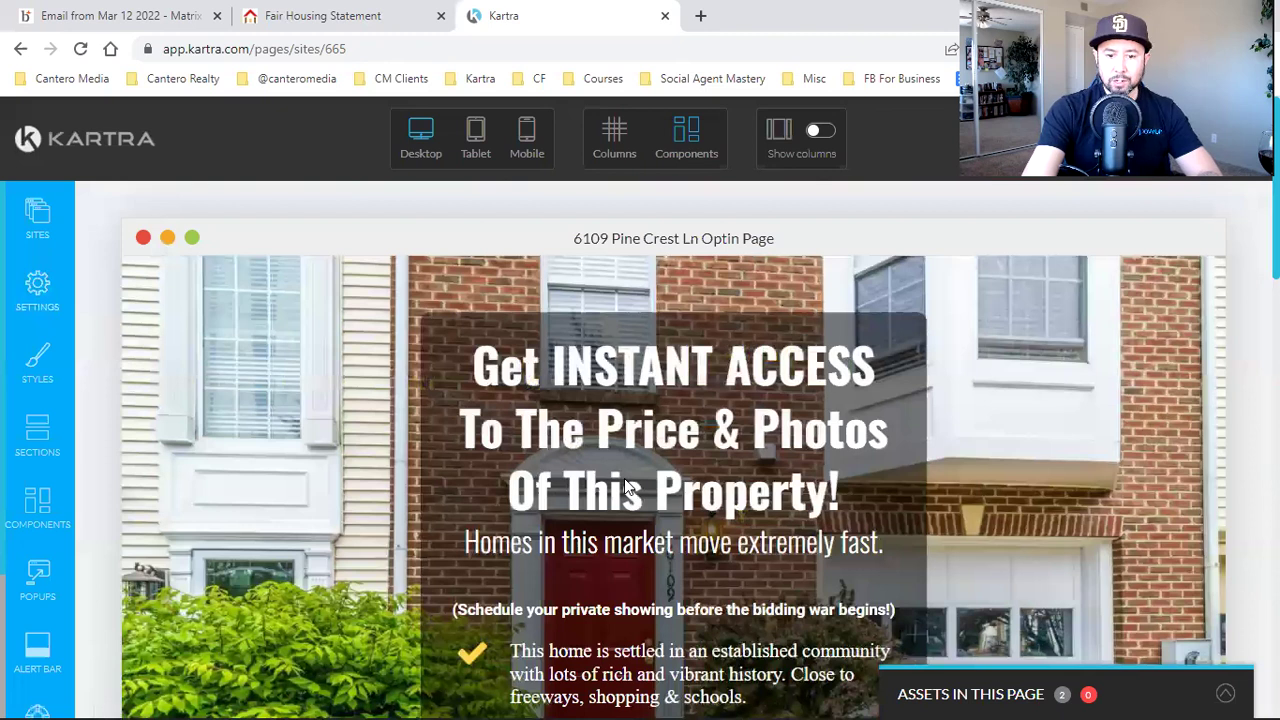
scroll(624, 480, "down", 4)
scroll(624, 487, "up", 5)
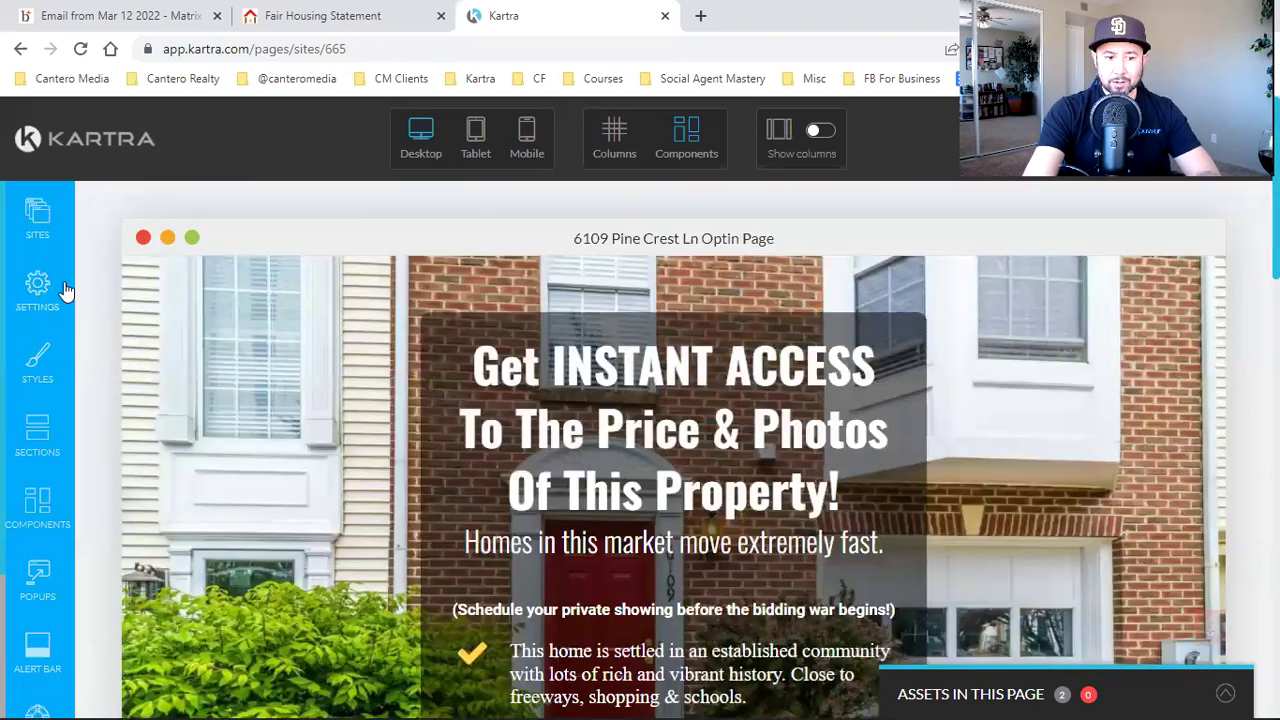
left_click(41, 287)
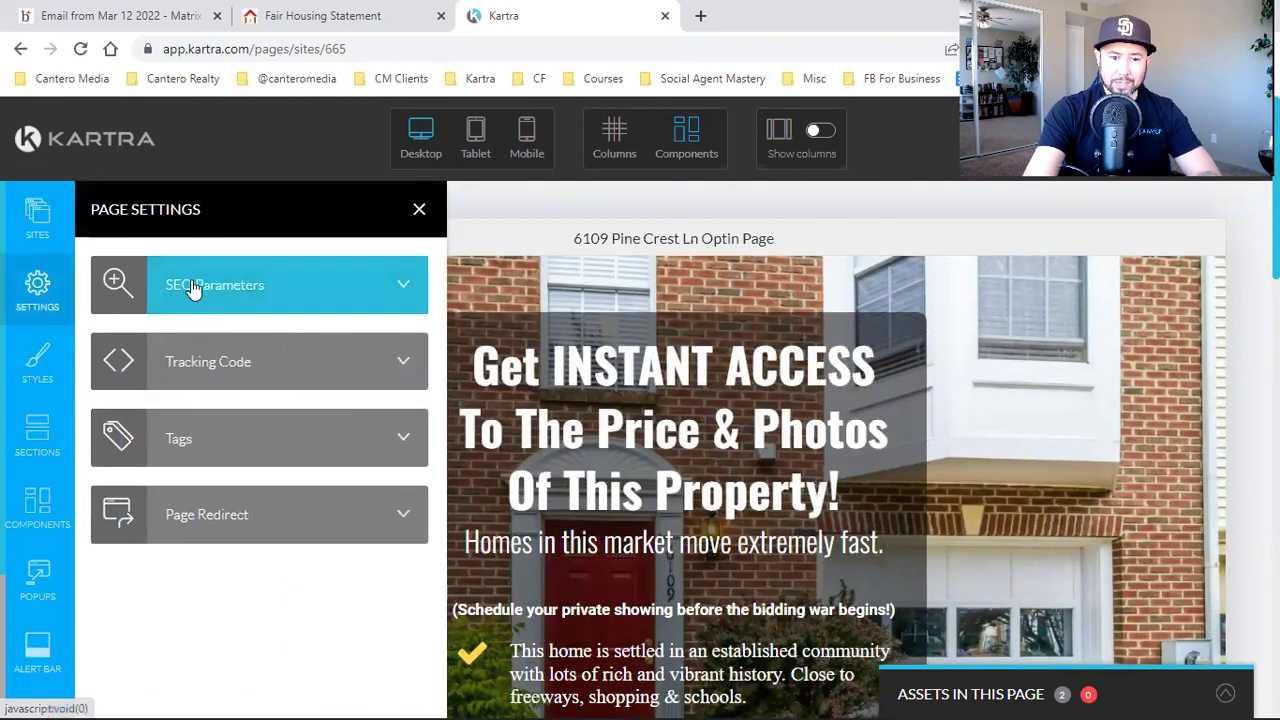
left_click(190, 283)
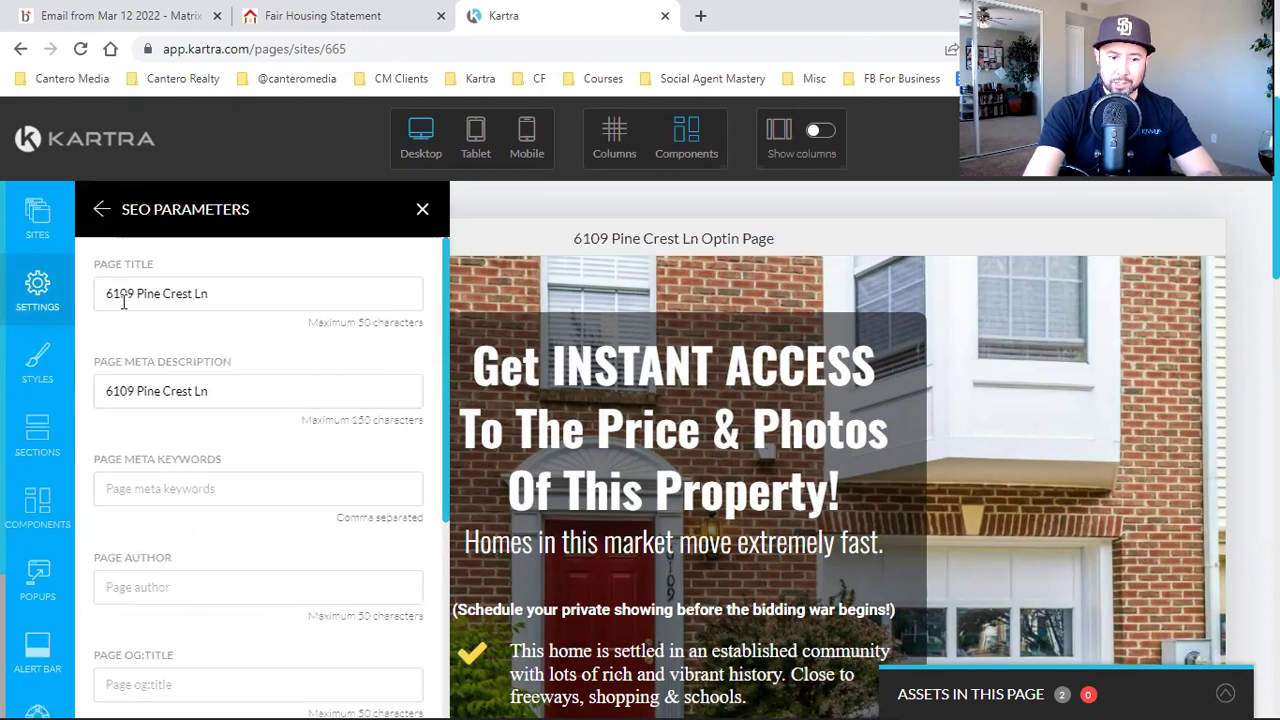
left_click(50, 290)
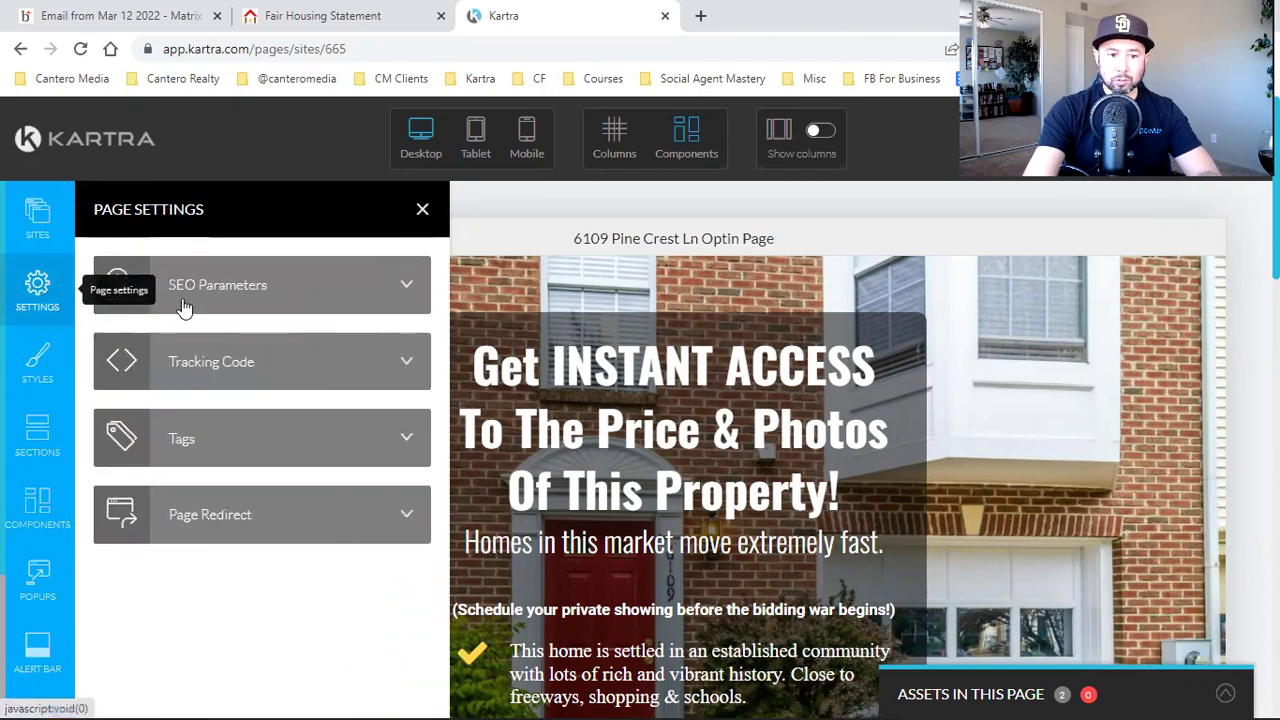
left_click(248, 358)
scroll(286, 449, "down", 3)
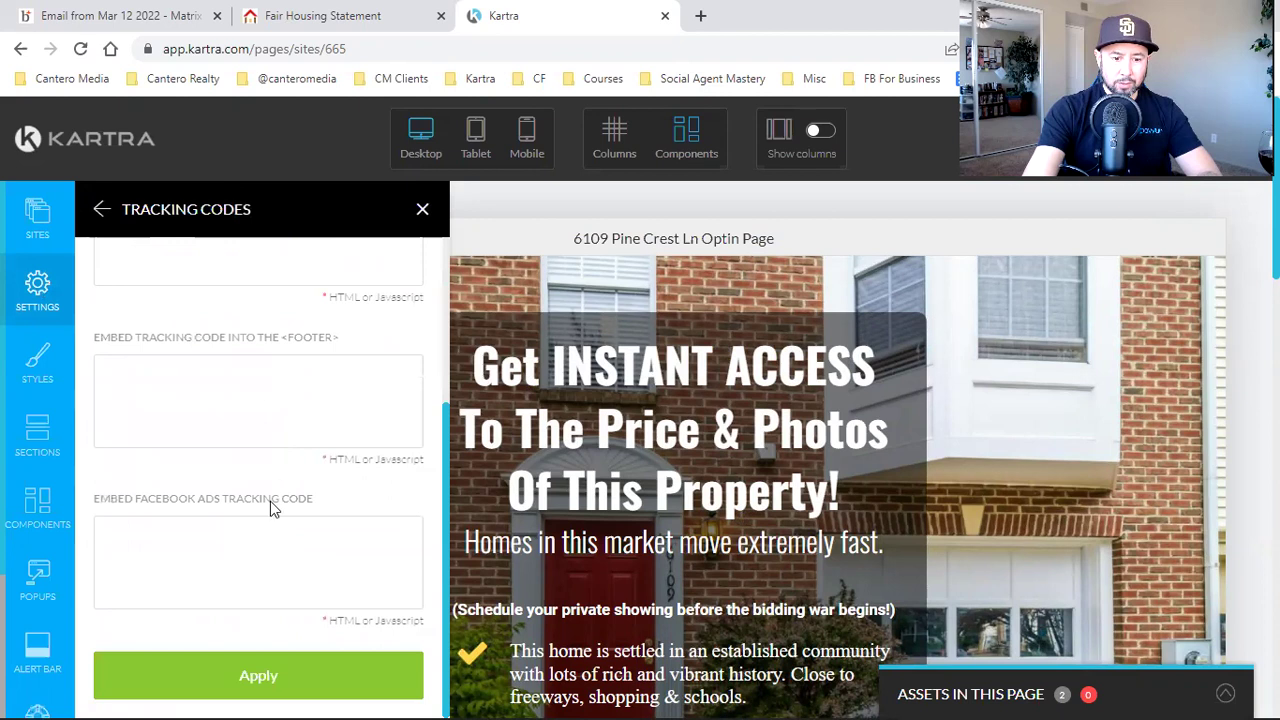
left_click(268, 540)
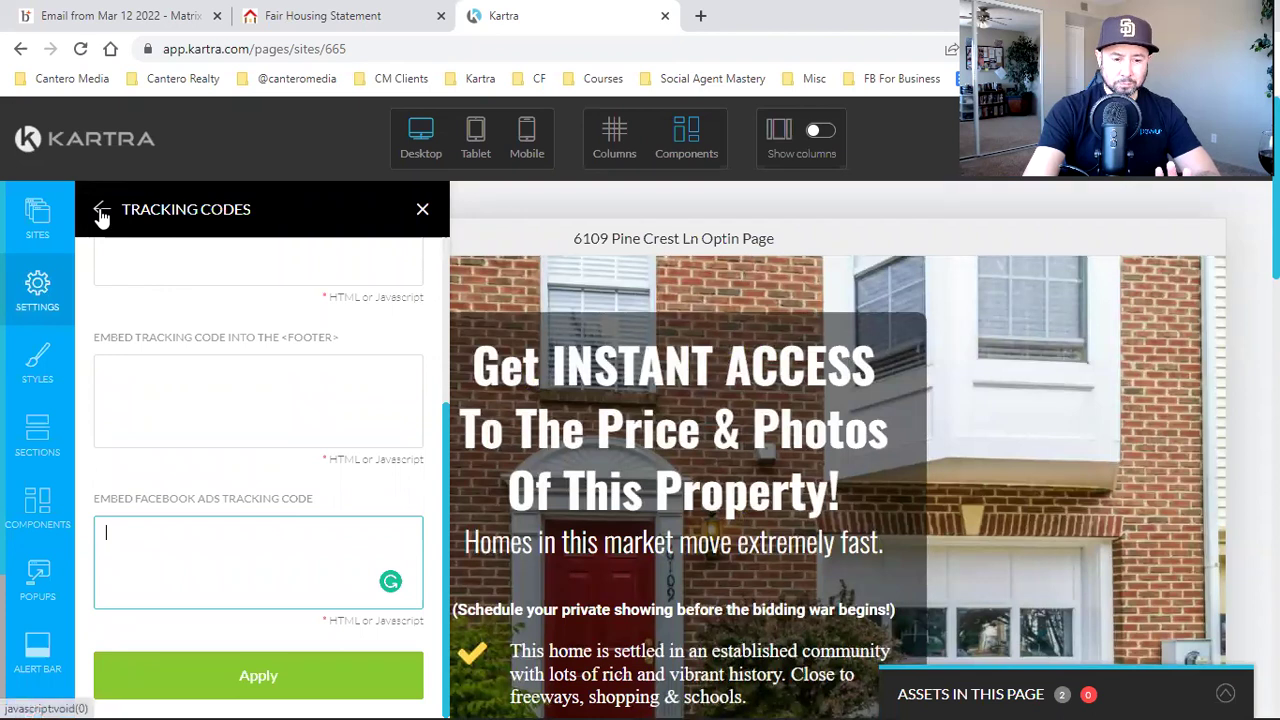
- Recheck SEO parameters and tracking code, then close the settings panel and scroll the page
scroll(251, 480, "up", 3)
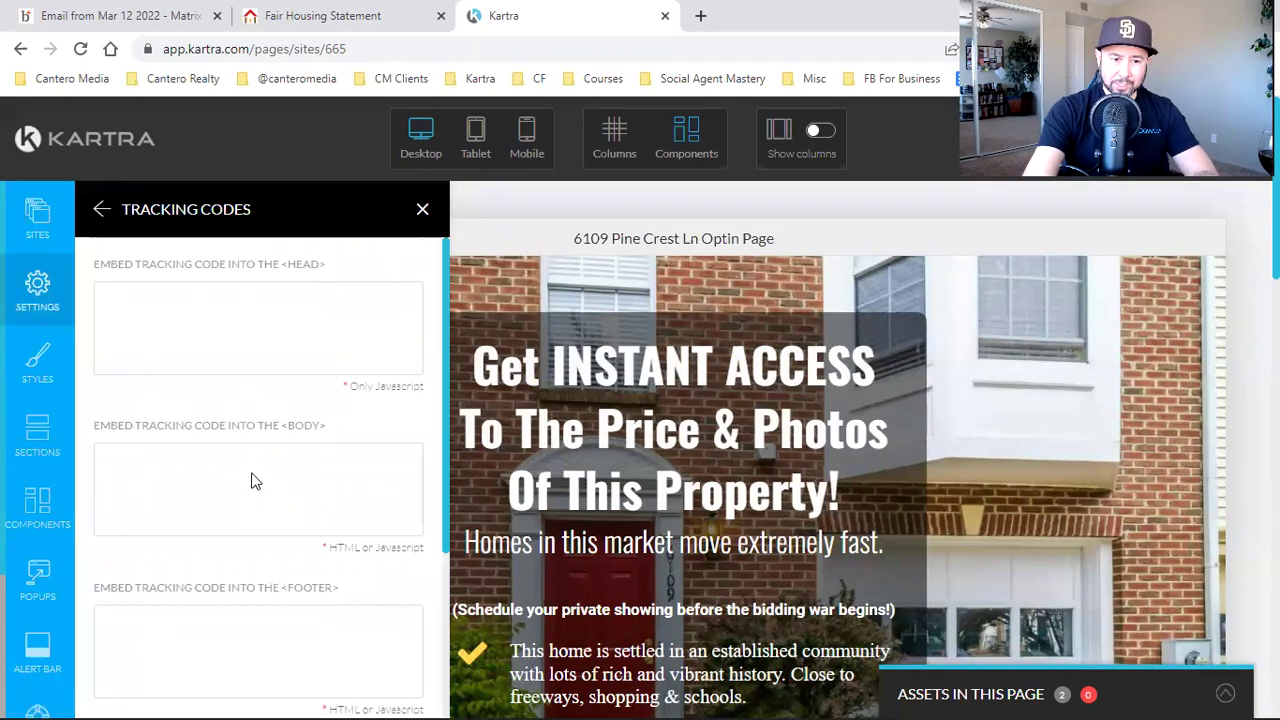
left_click(34, 286)
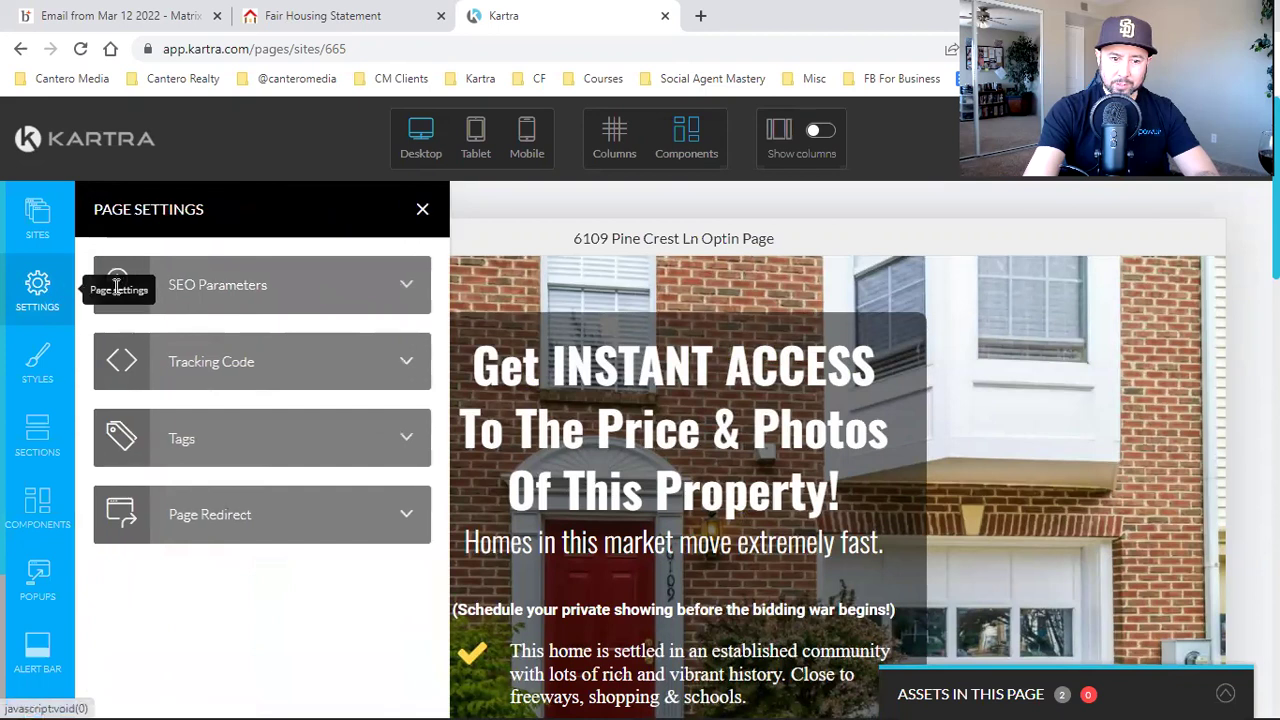
left_click(212, 286)
scroll(222, 420, "down", 4)
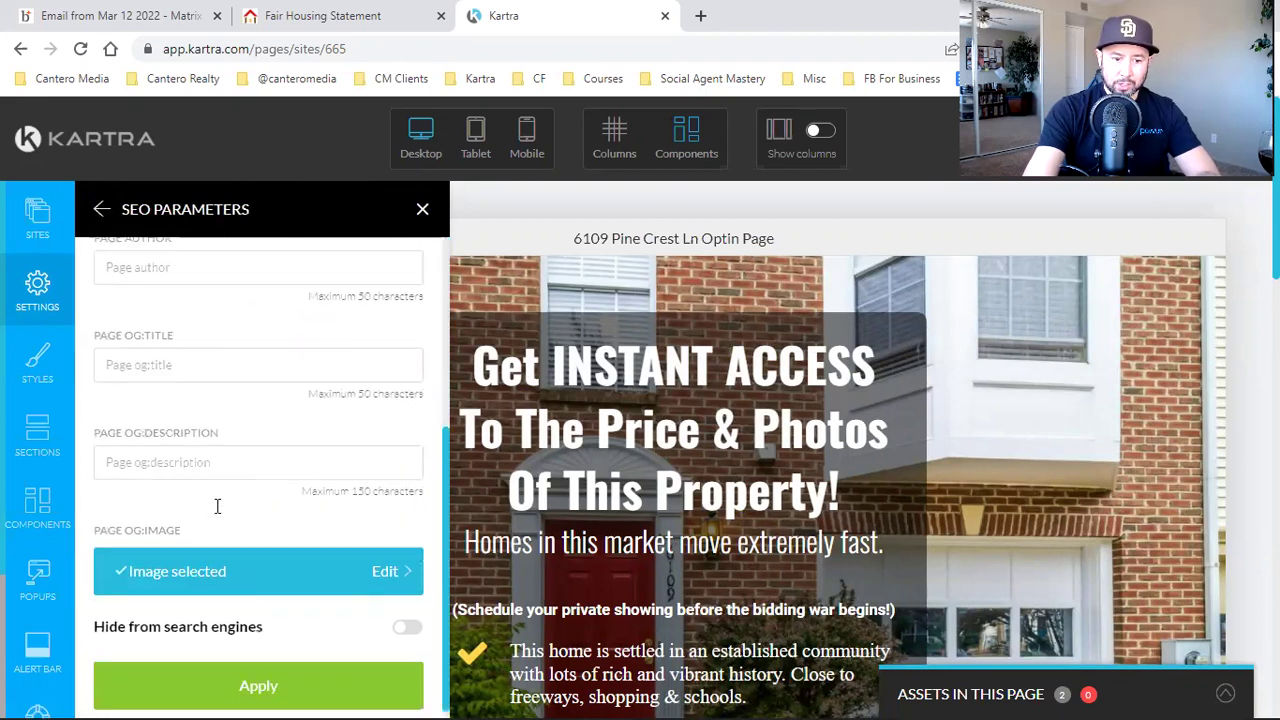
left_click(101, 209)
left_click(236, 350)
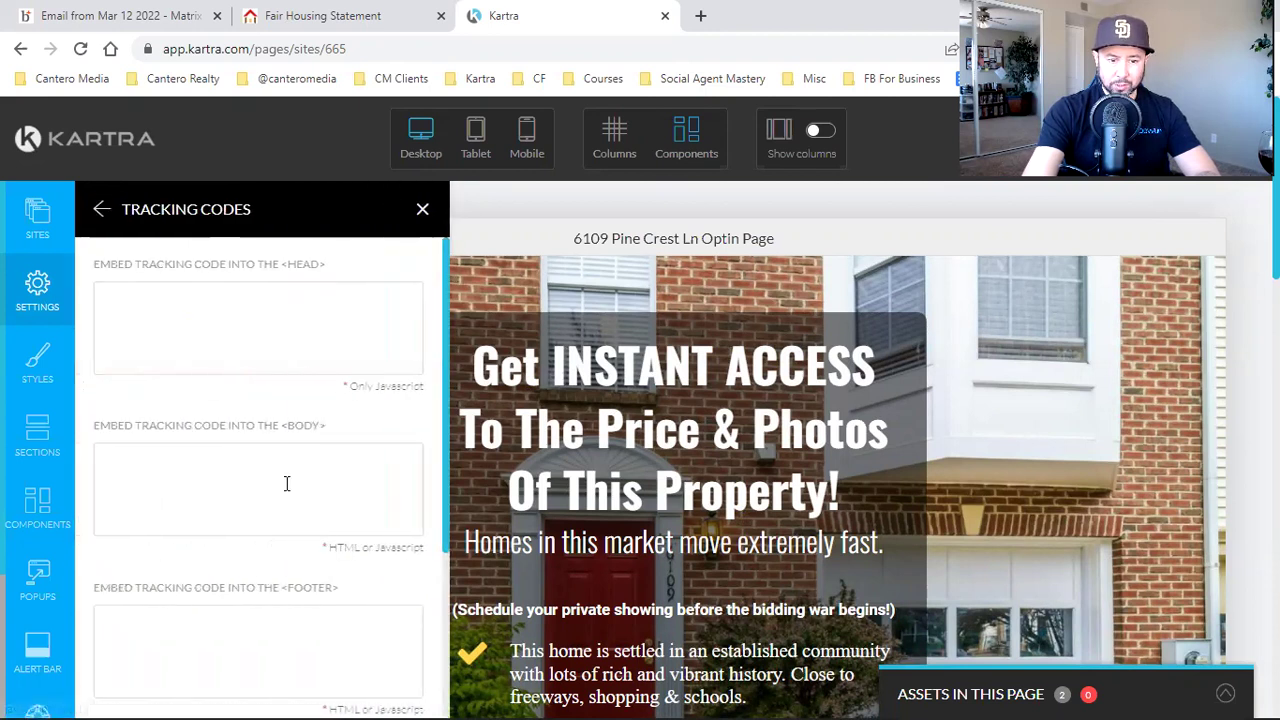
scroll(286, 482, "down", 3)
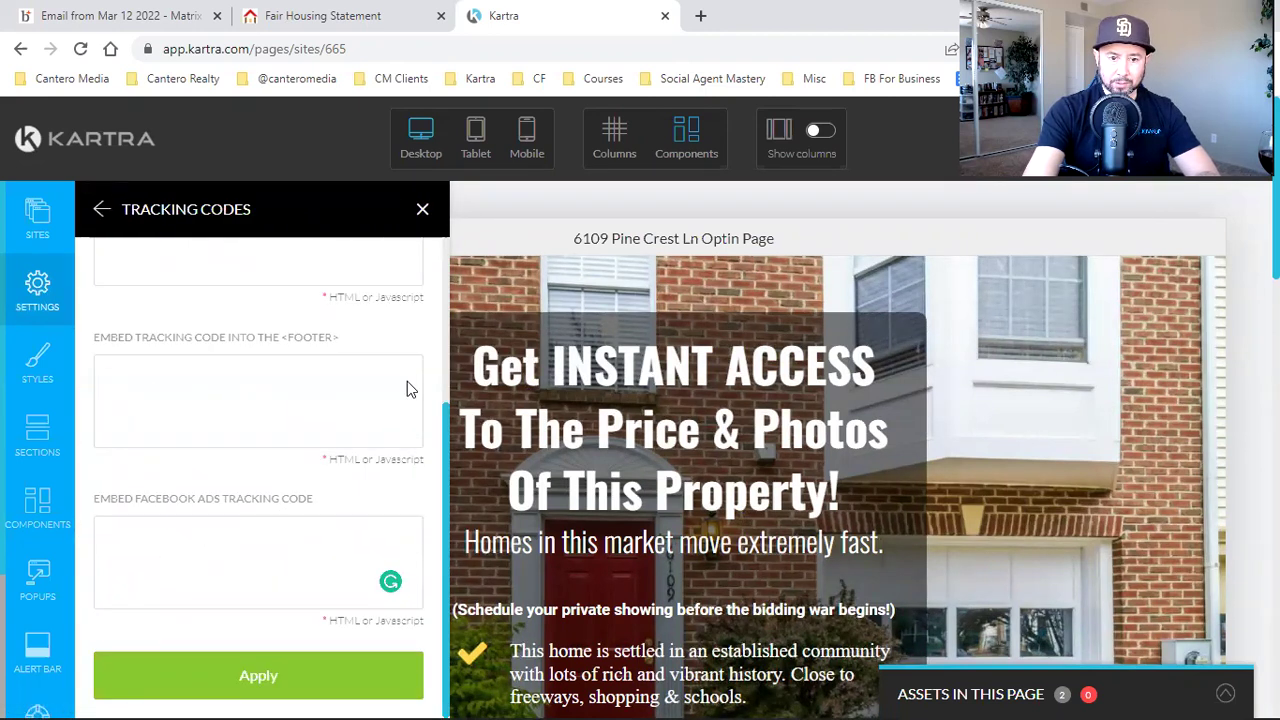
left_click(422, 209)
scroll(840, 430, "down", 5)
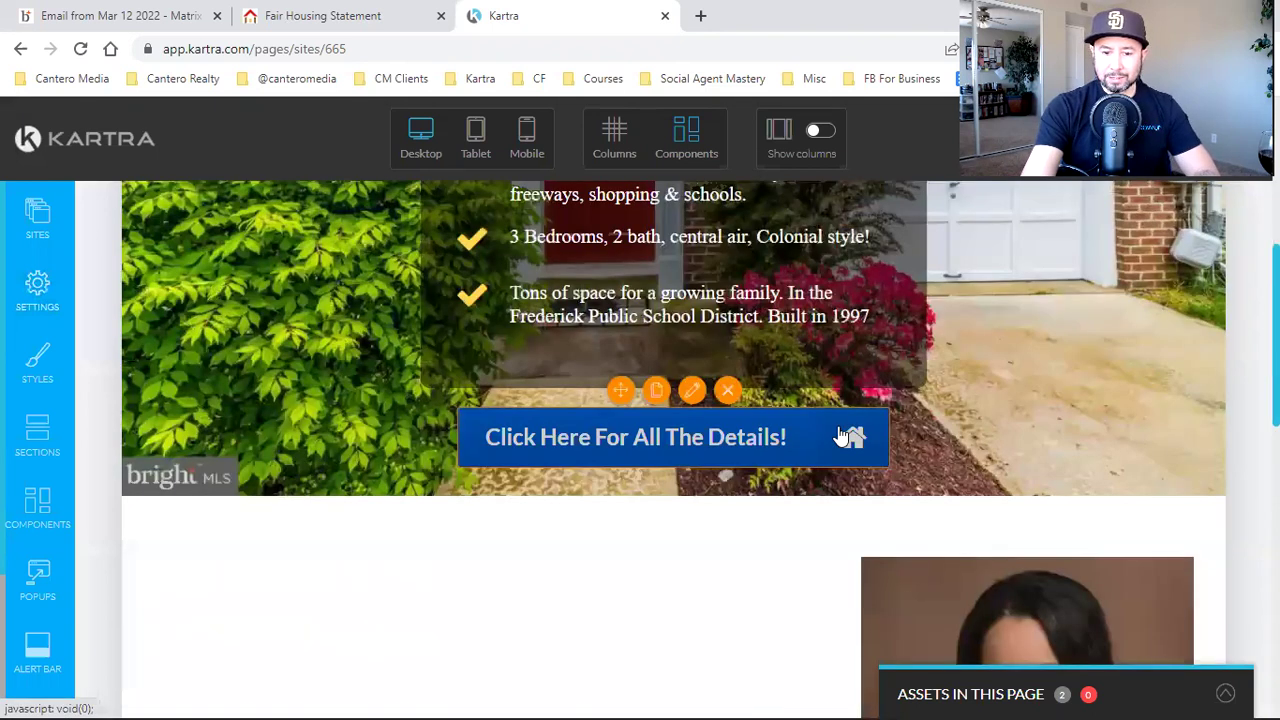
scroll(838, 426, "down", 3)
scroll(838, 426, "up", 8)
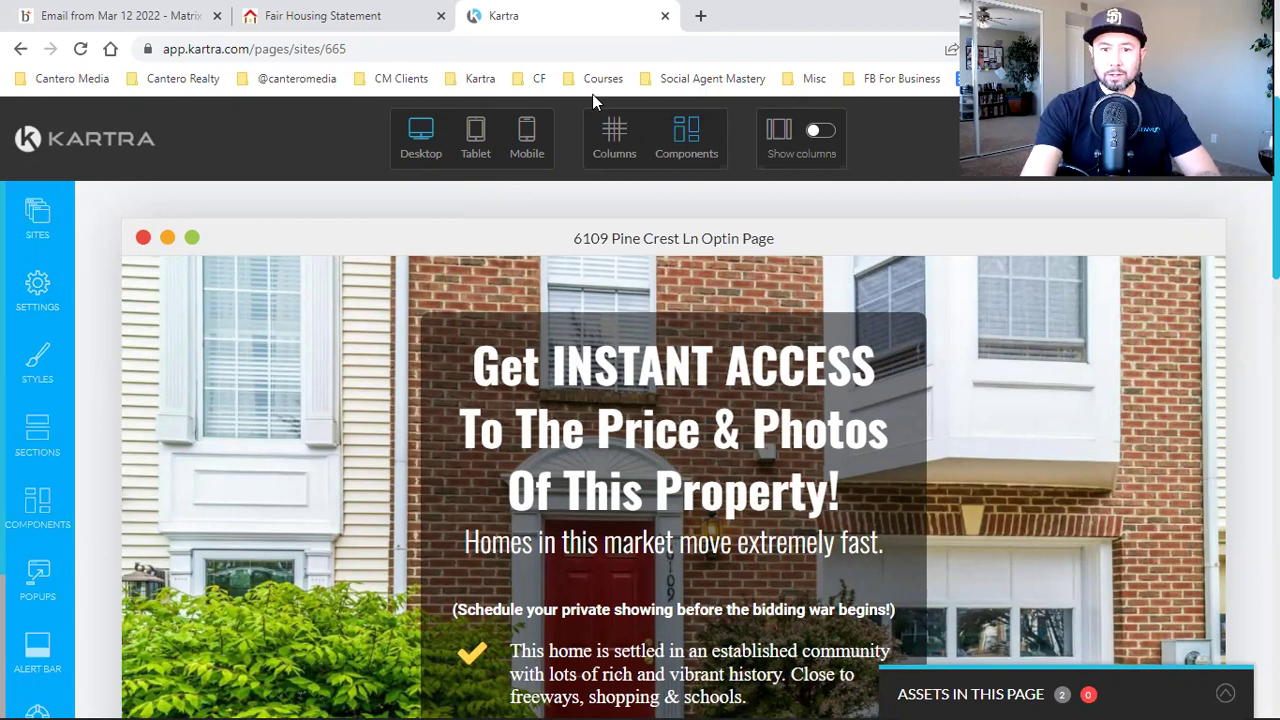
- Save the current version of the page
left_click(1150, 140)
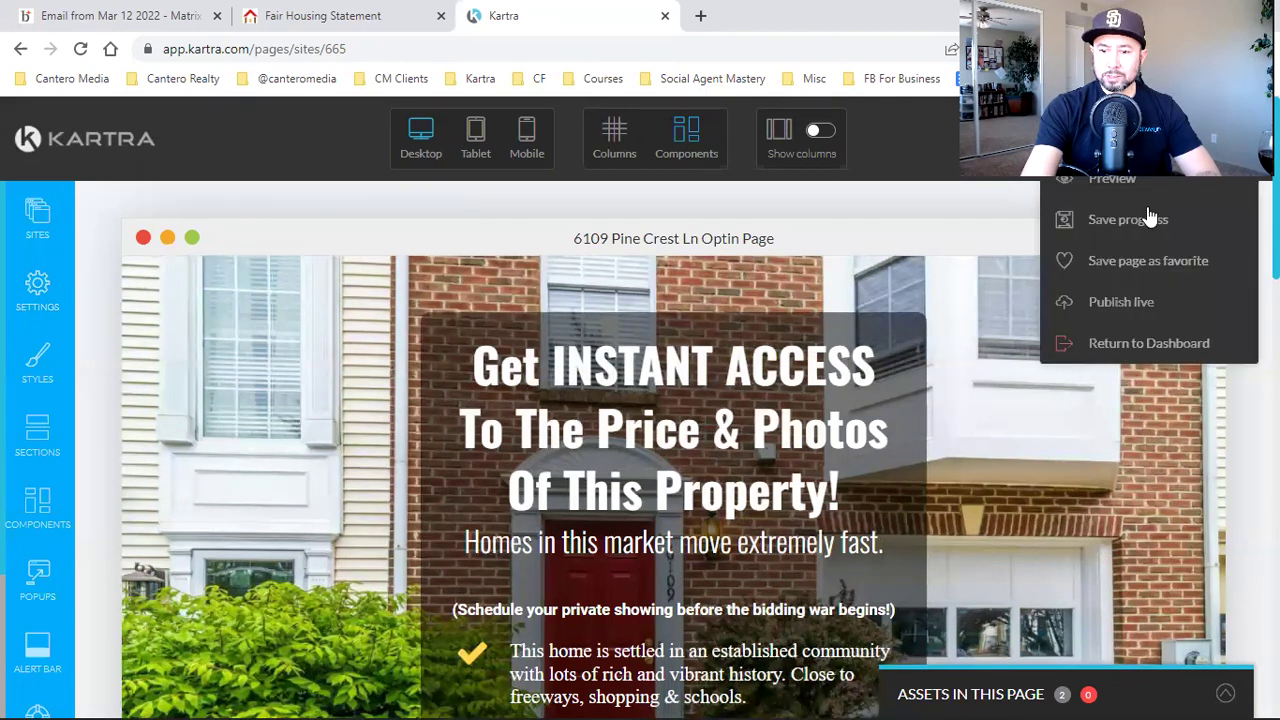
left_click(1139, 212)
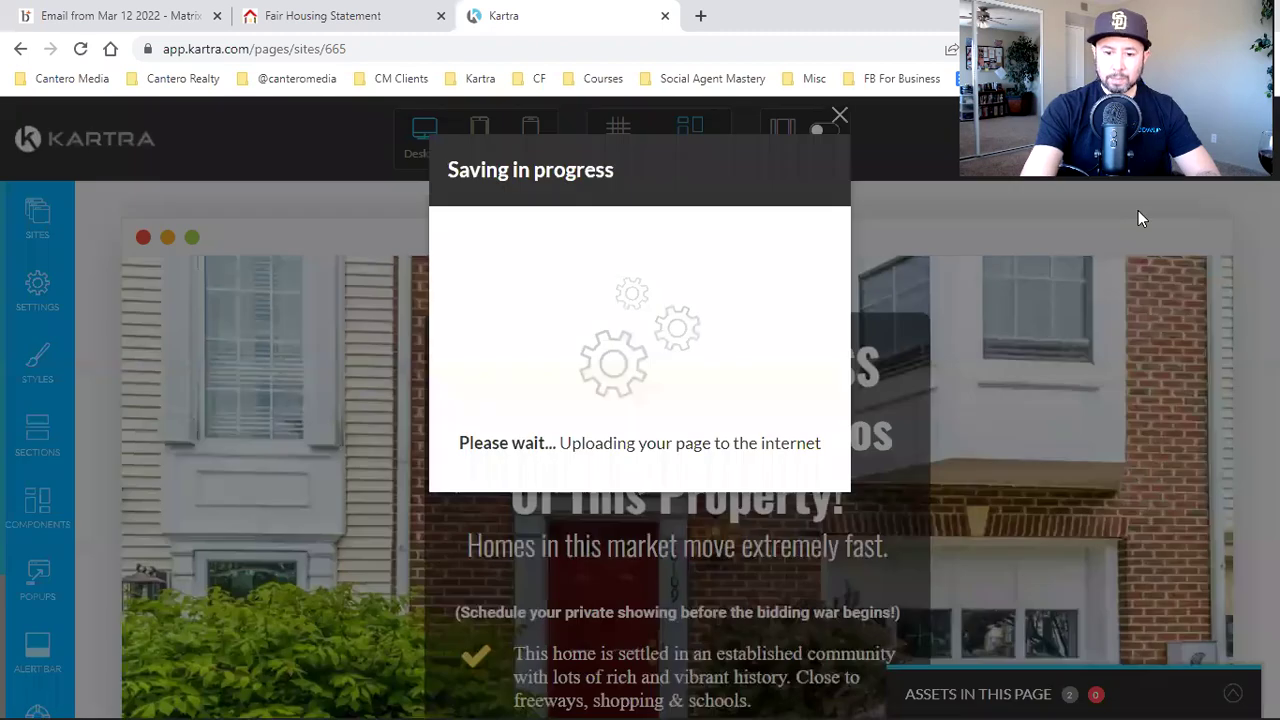
left_click(839, 118)
left_click(1150, 140)
left_click(1140, 300)
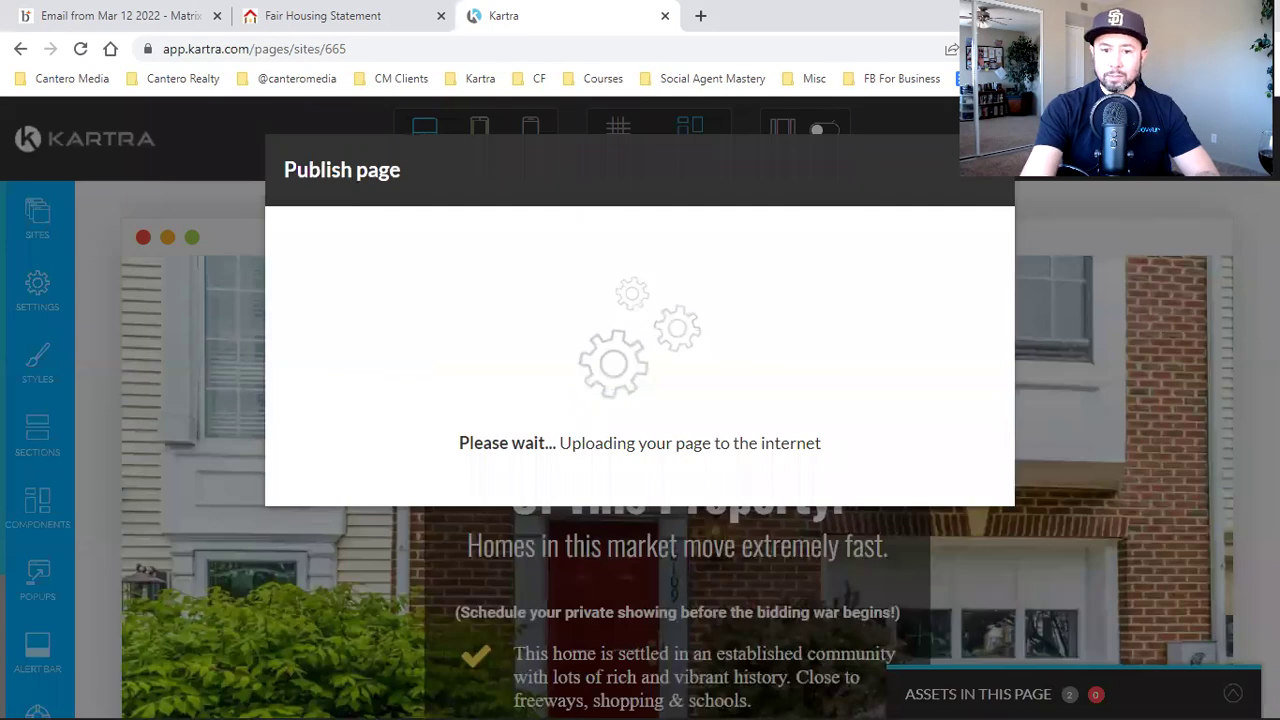
left_click(500, 325)
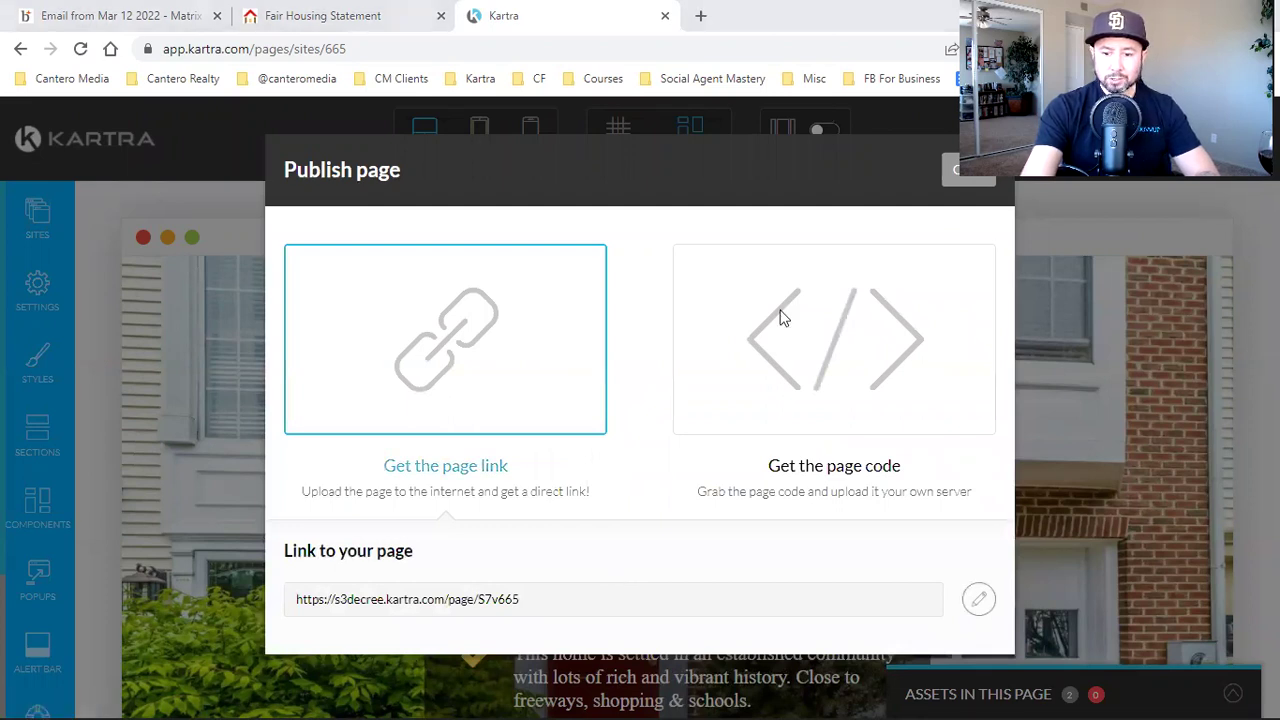
left_click(979, 599)
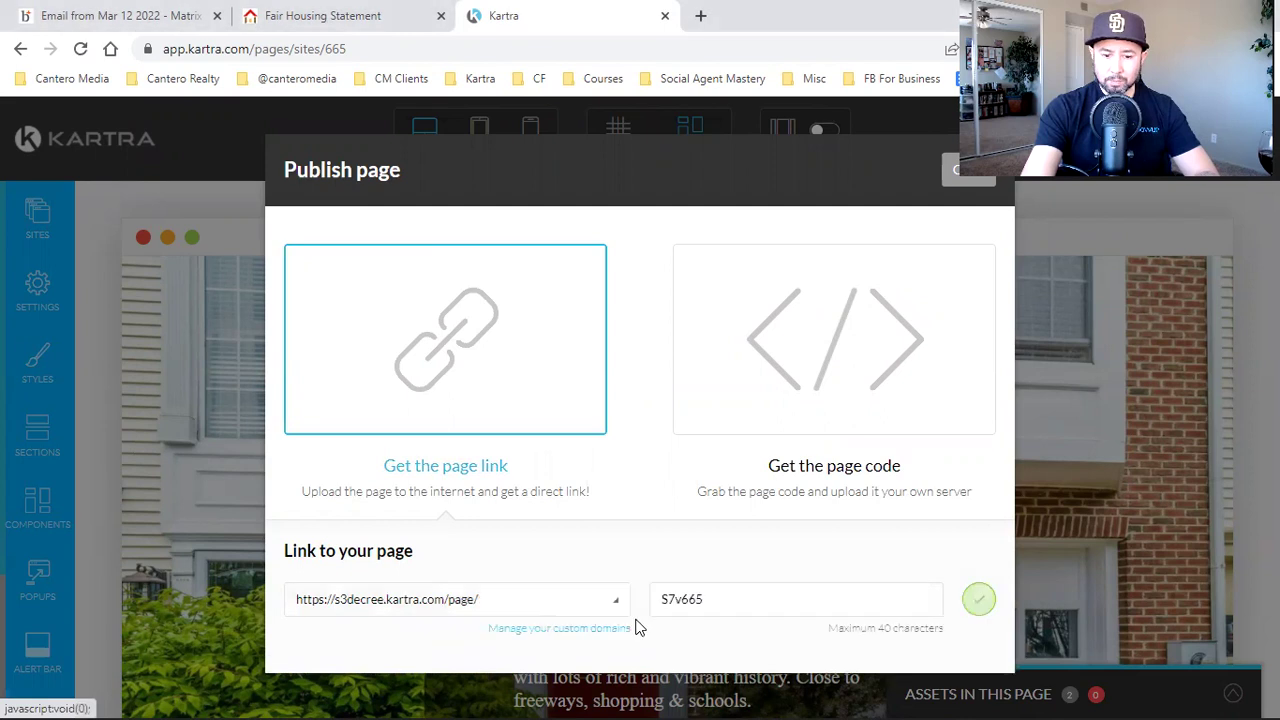
left_click(521, 599)
left_click(405, 674)
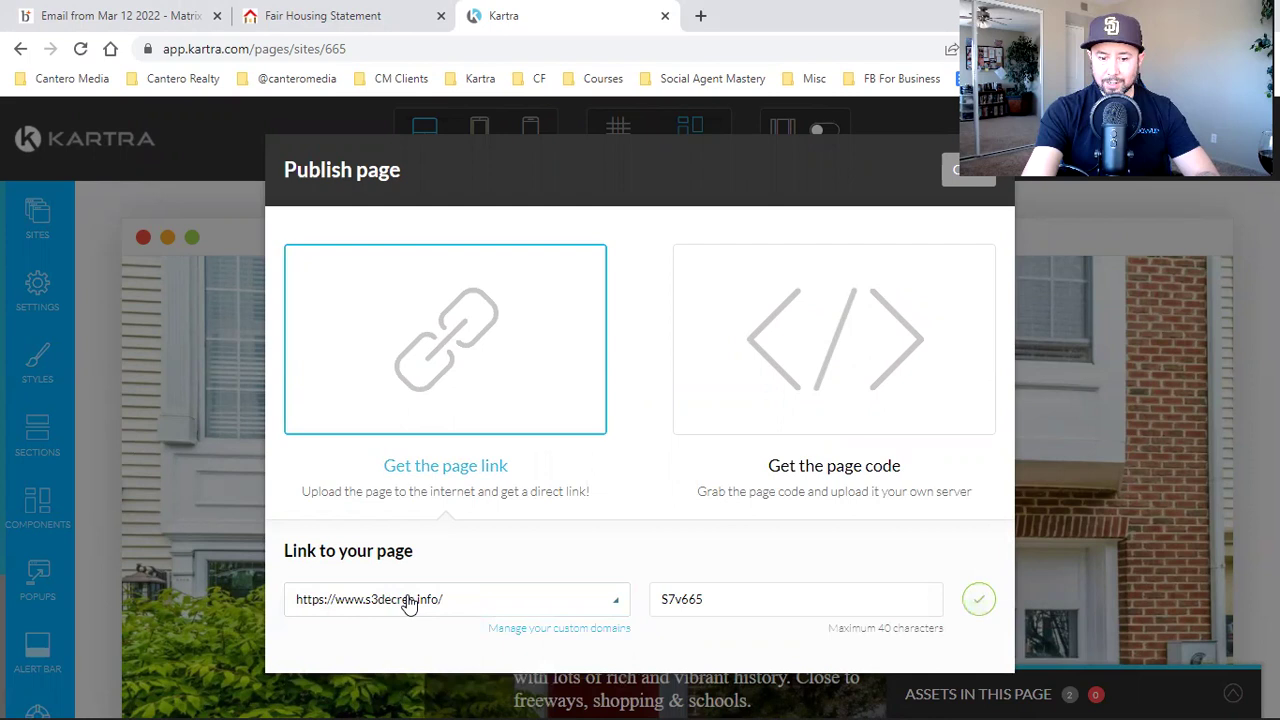
double_click(695, 600)
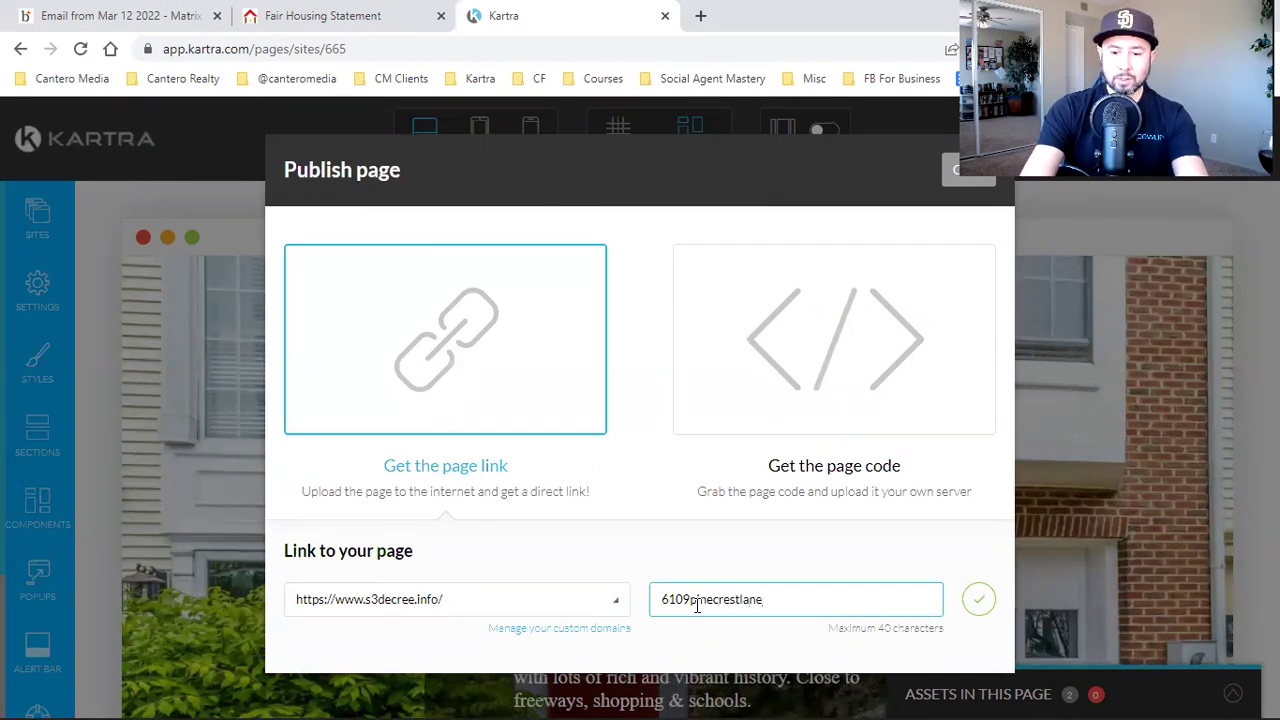
left_click(979, 599)
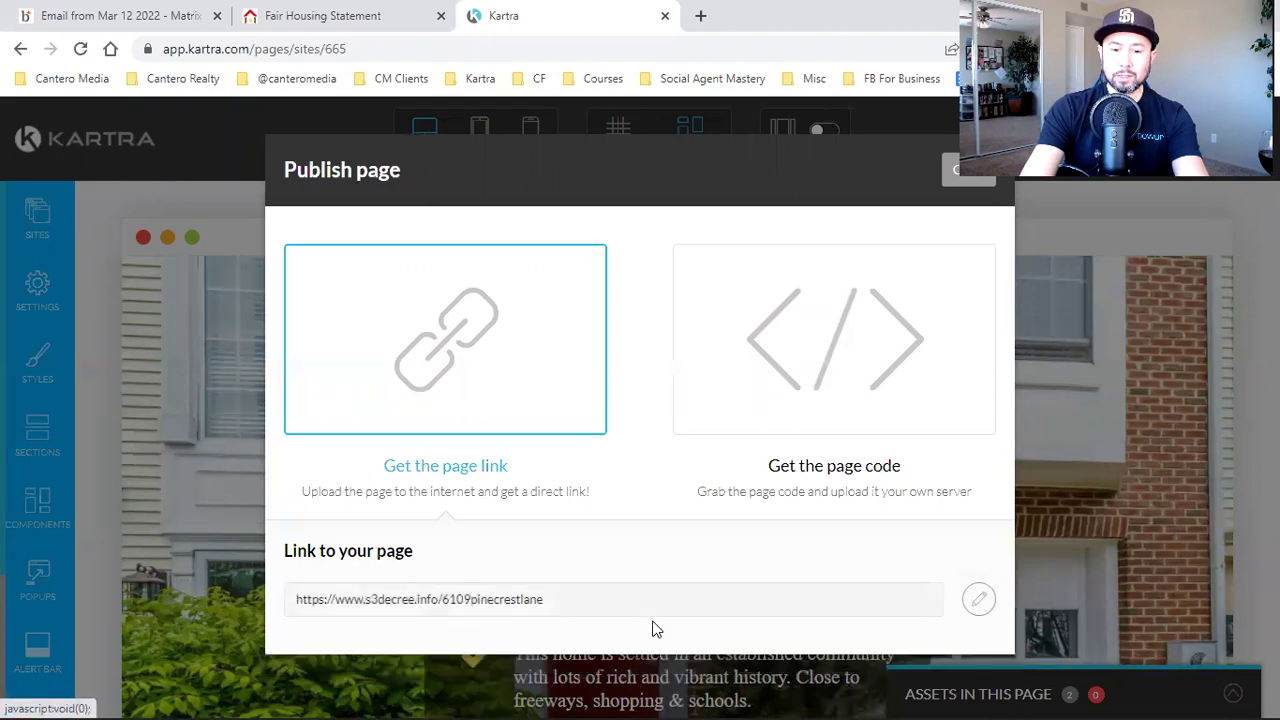
- Copy the published page URL and load it in a new browser tab
left_click(480, 598)
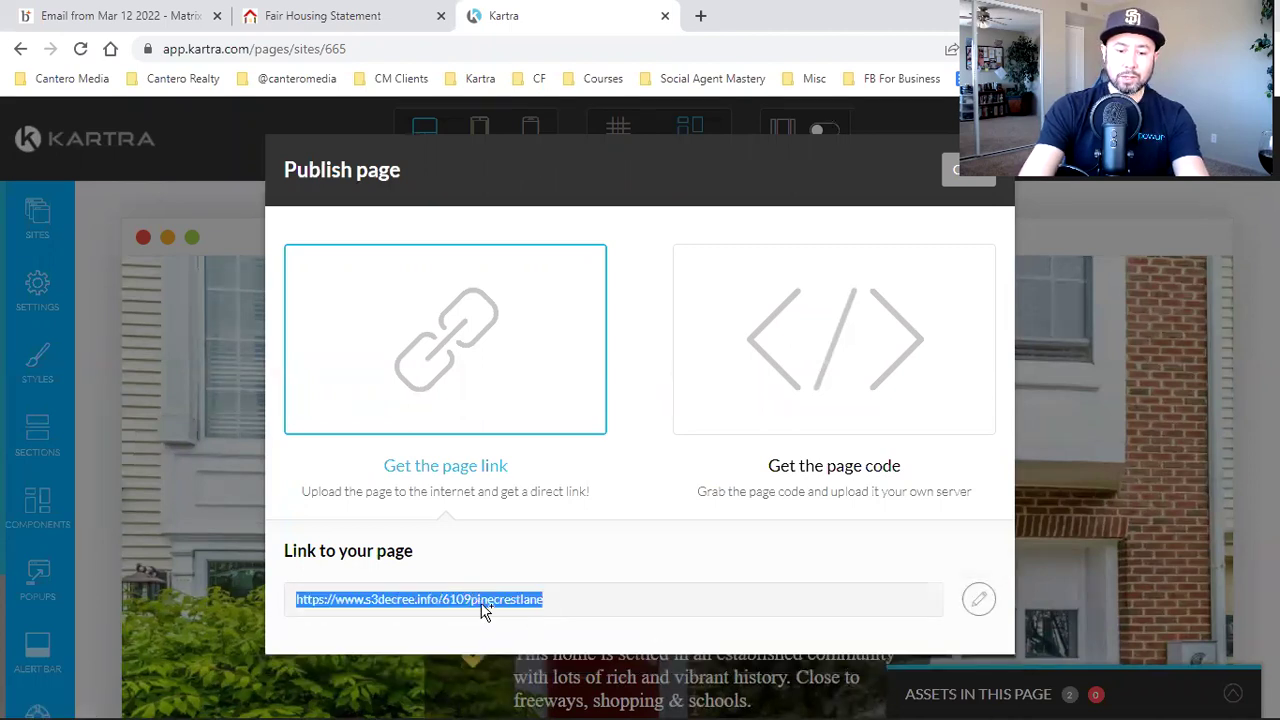
right_click(482, 604)
left_click(525, 458)
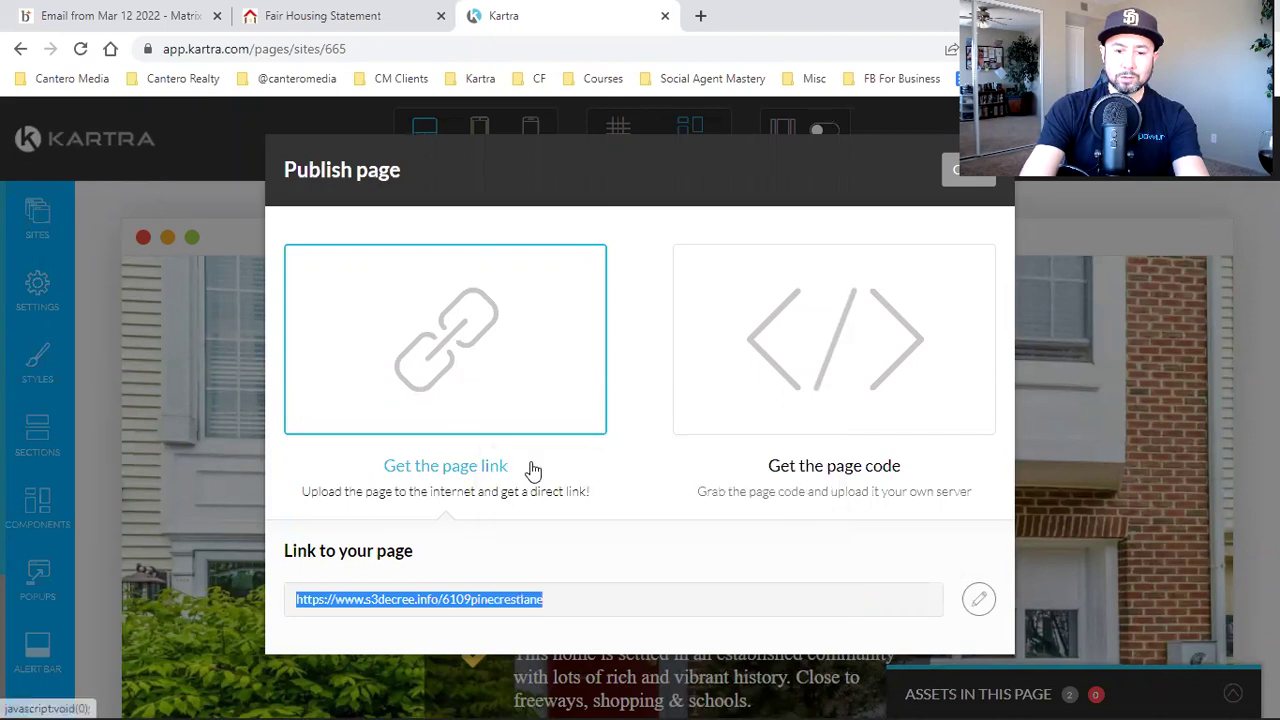
left_click(700, 14)
key("ctrl+v")
key("Return")
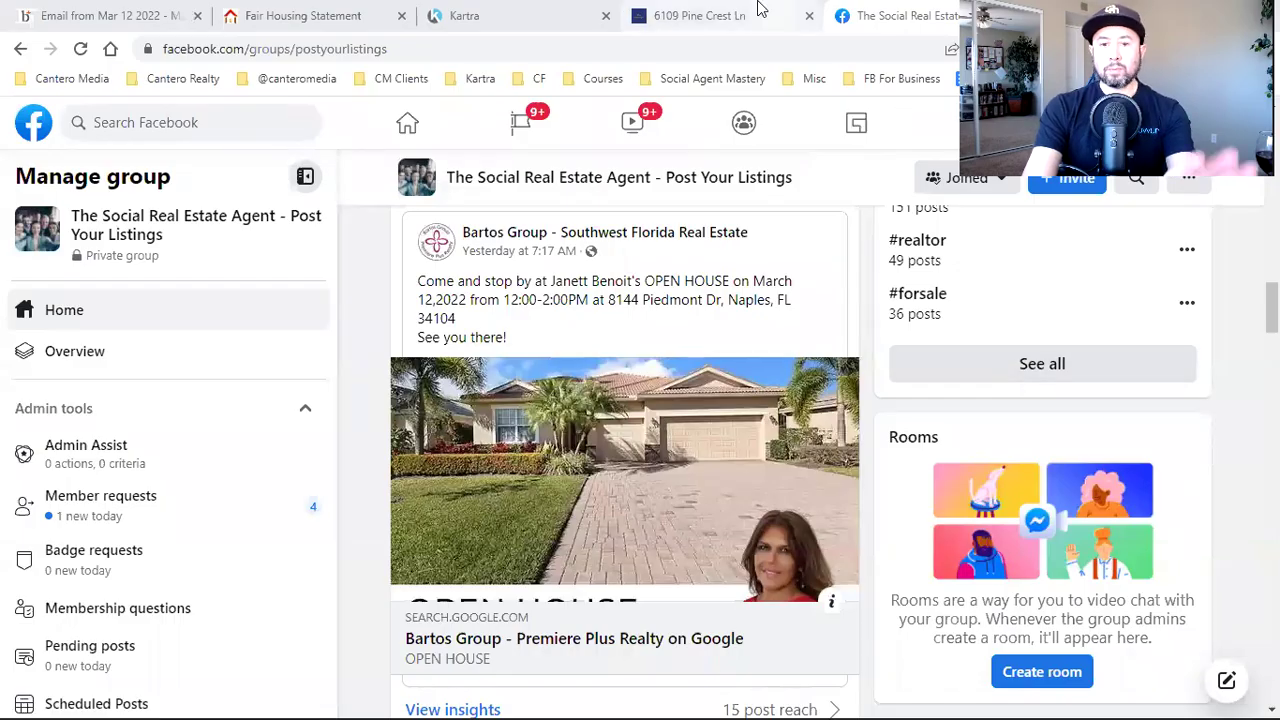
- Expand an open house listing post in the Facebook group, then return to the Pine Crest page
left_click(758, 12)
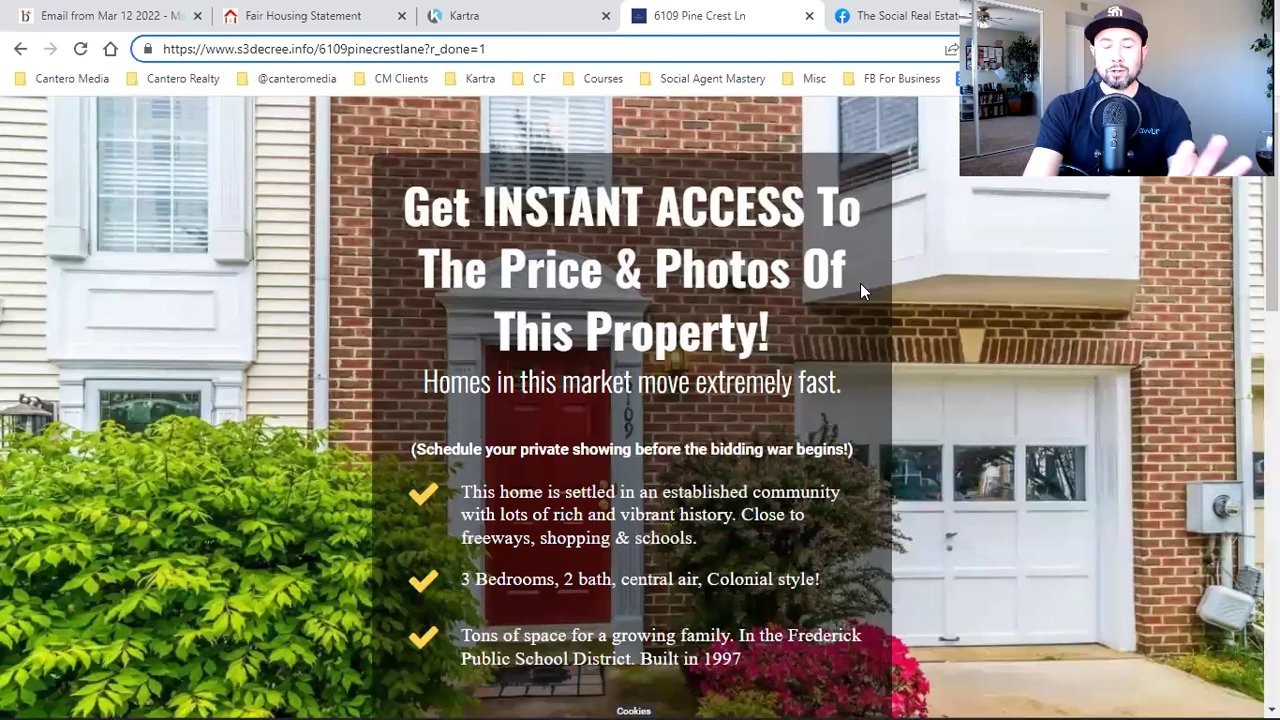
left_click(885, 14)
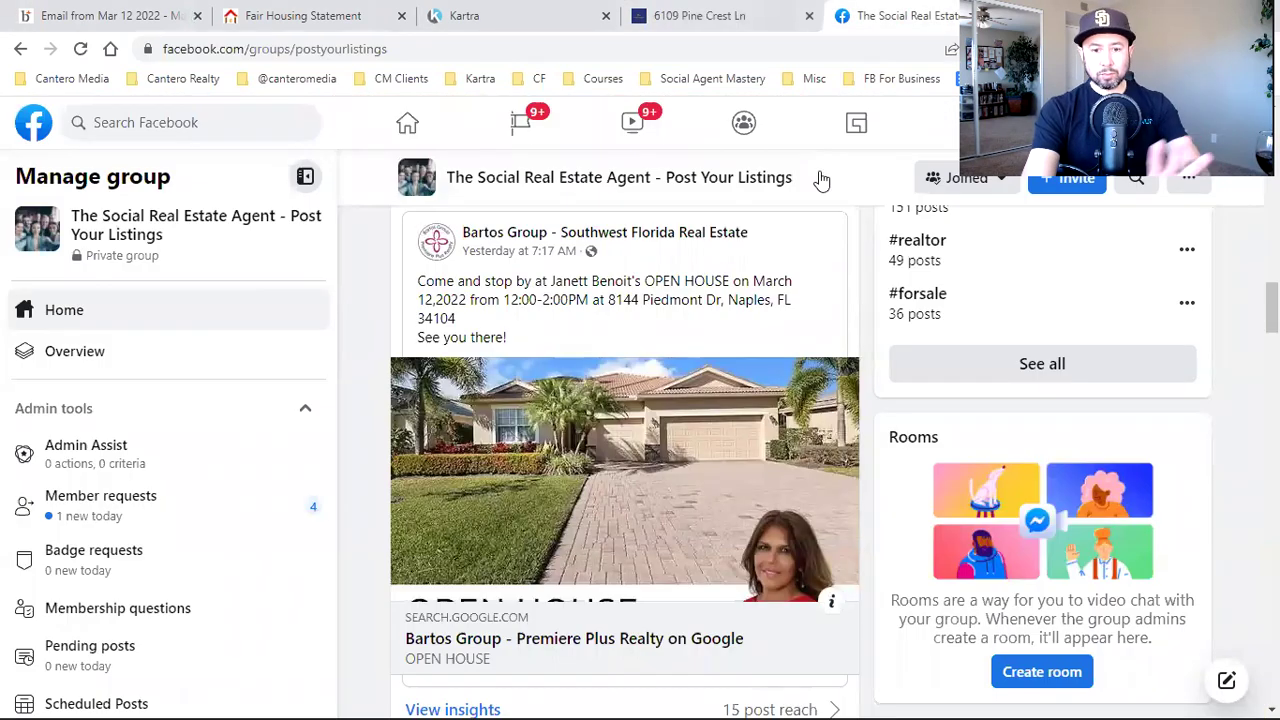
scroll(838, 311, "down", 5)
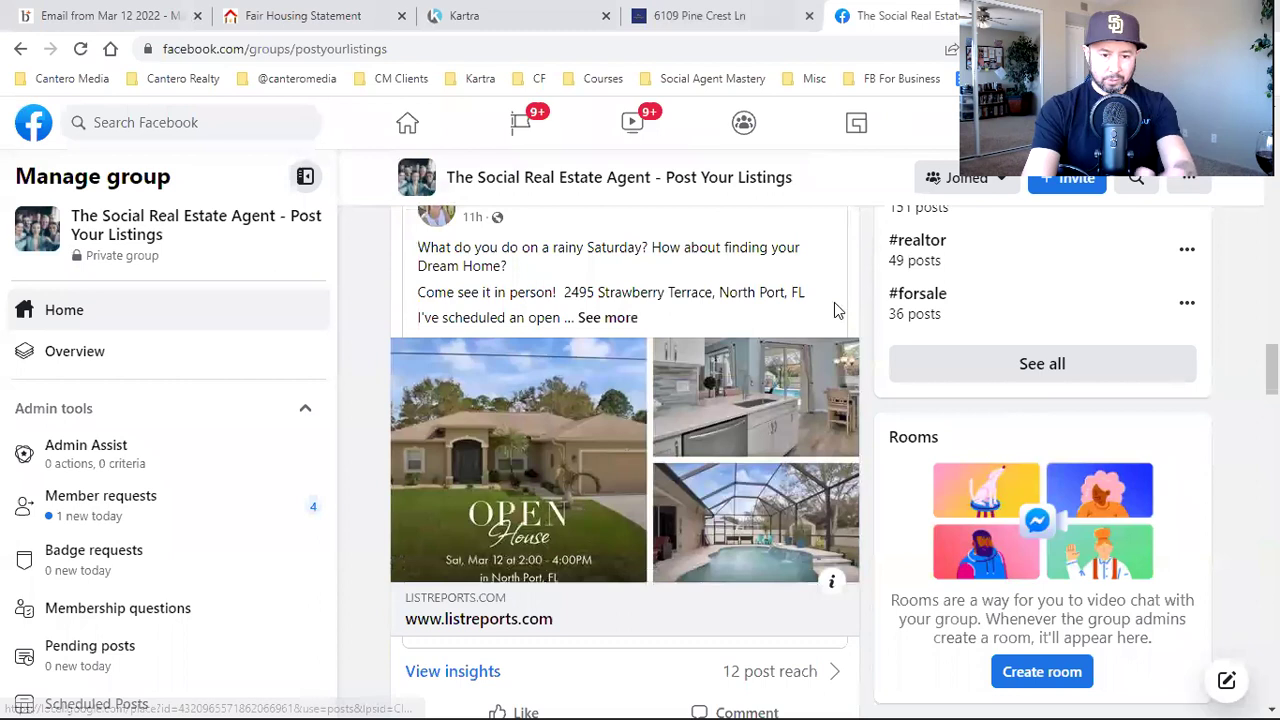
scroll(838, 311, "up", 1)
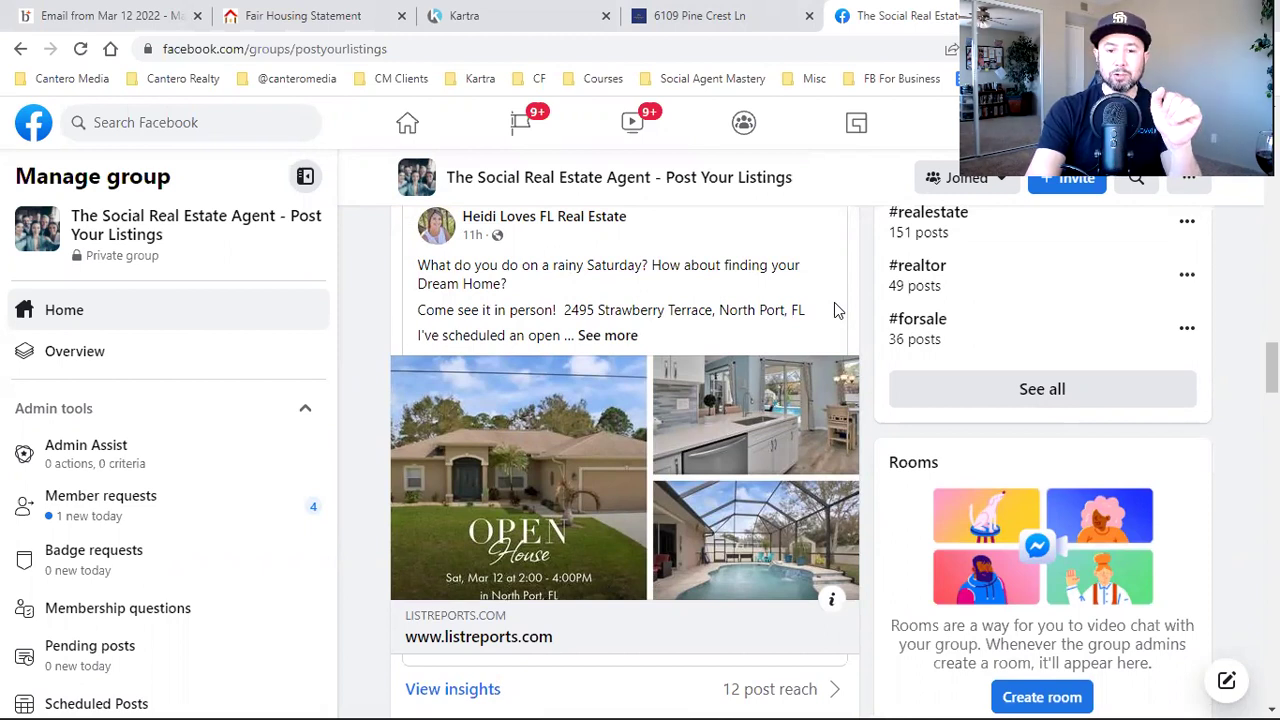
left_click(605, 335)
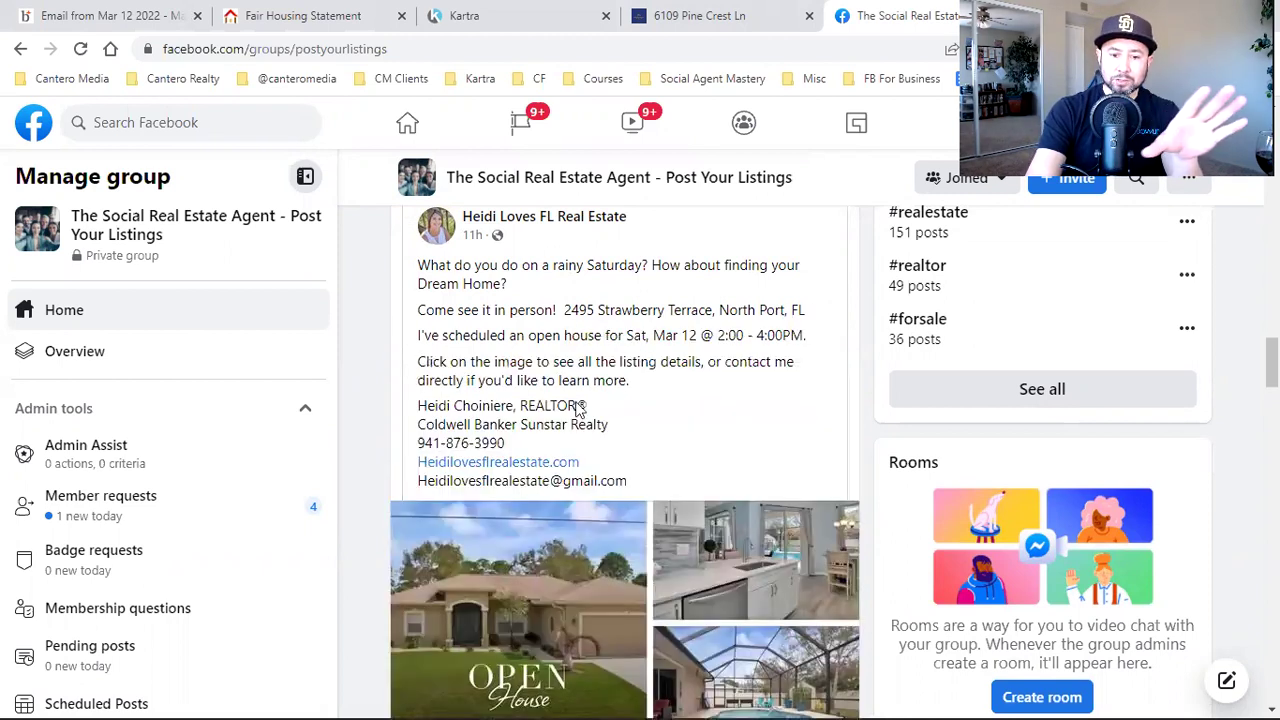
scroll(705, 409, "down", 1)
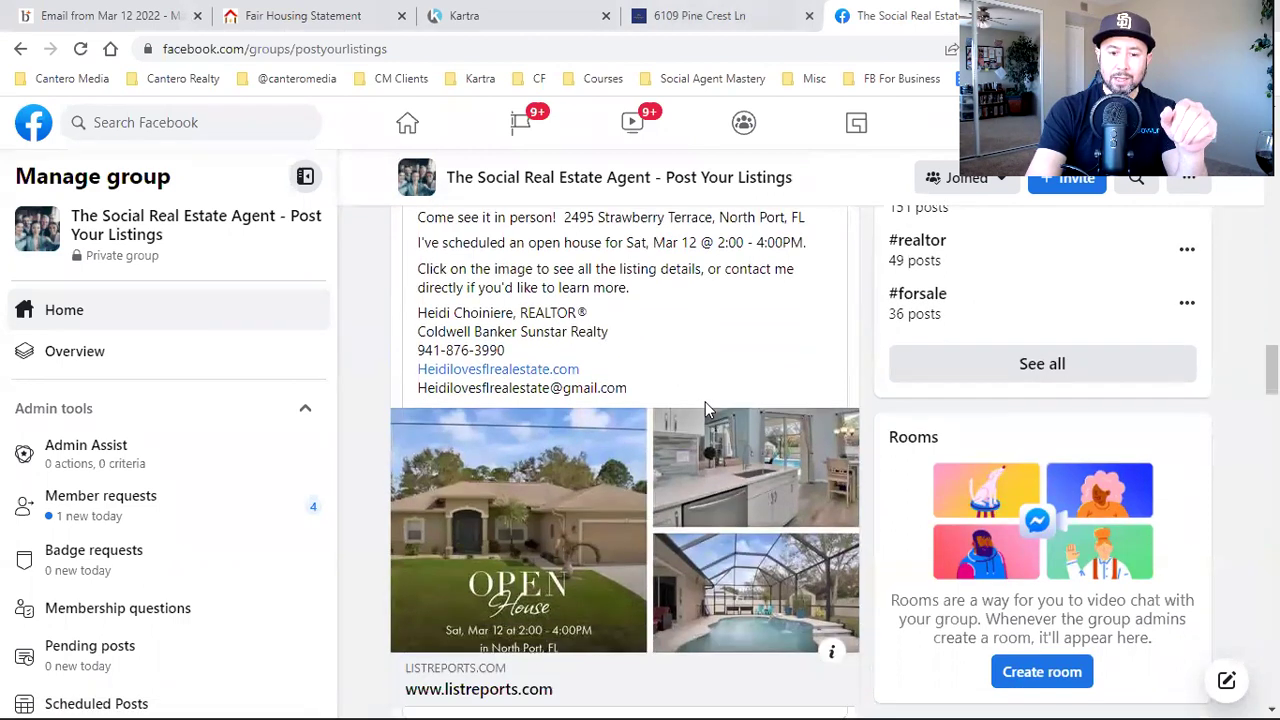
scroll(705, 409, "down", 1)
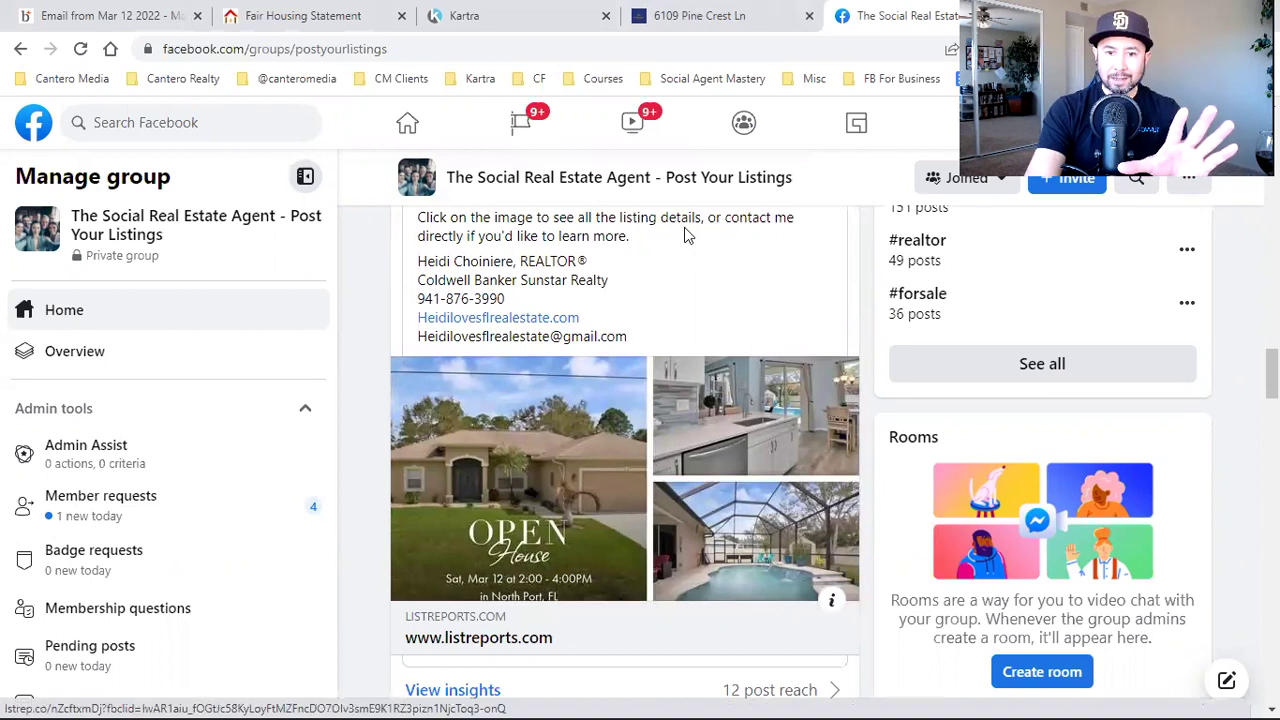
left_click(687, 12)
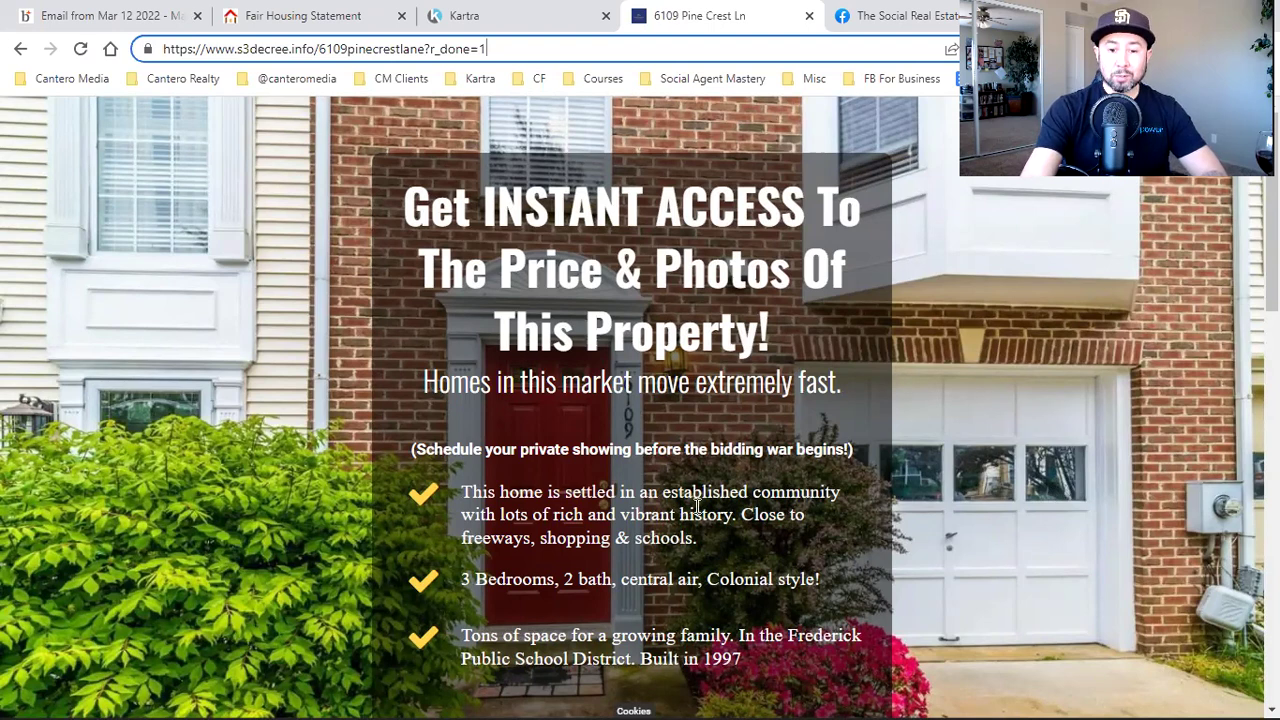
scroll(834, 482, "down", 1)
scroll(834, 482, "down", 1)
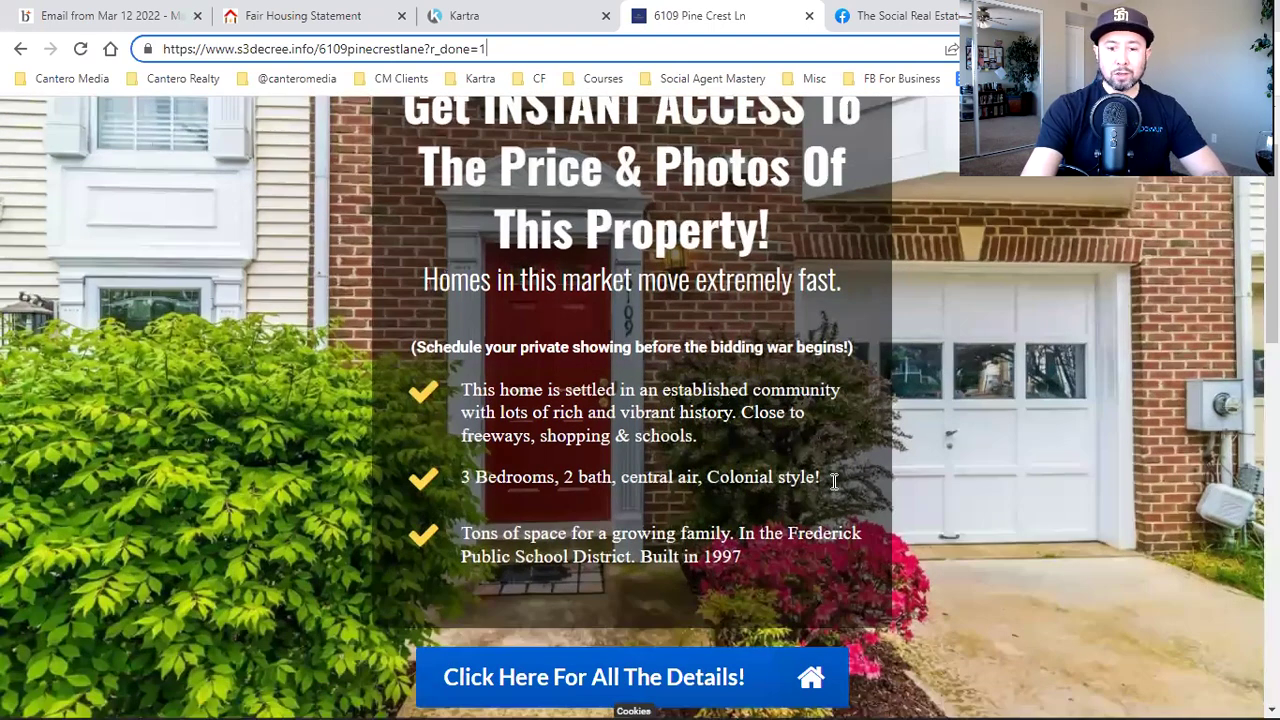
scroll(705, 578, "down", 1)
left_click(690, 562)
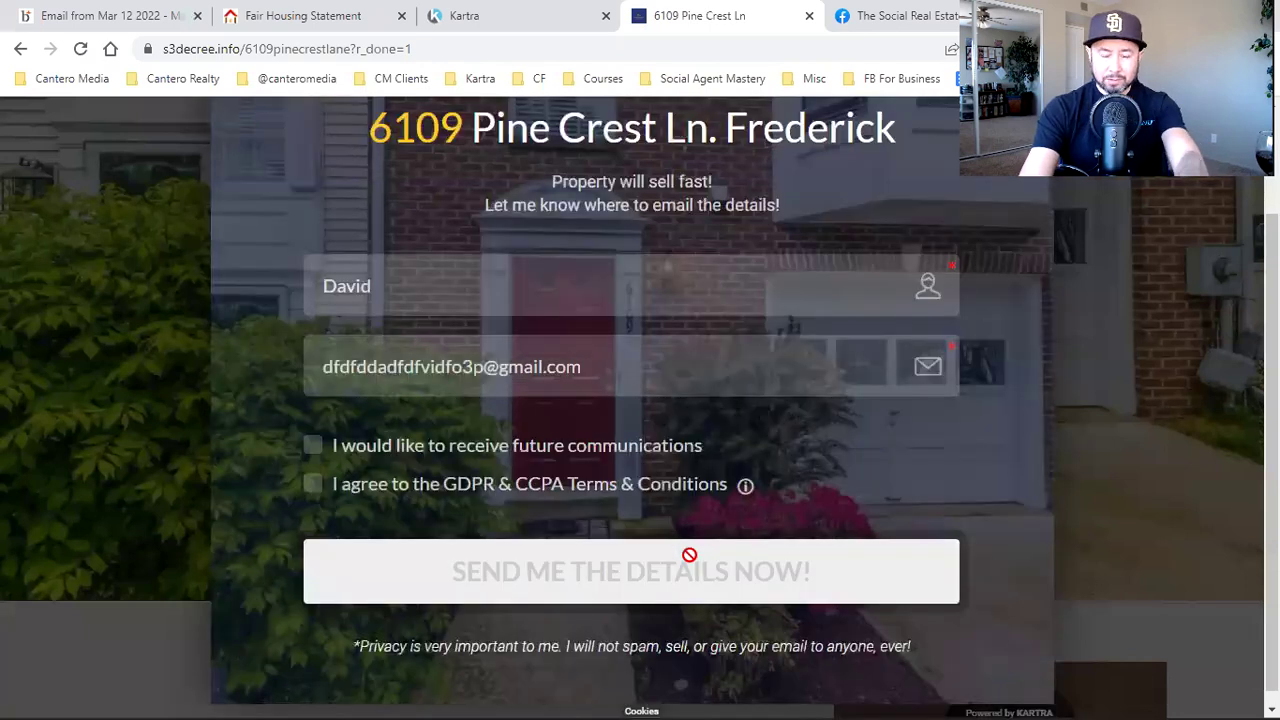
scroll(689, 554, "up", 1)
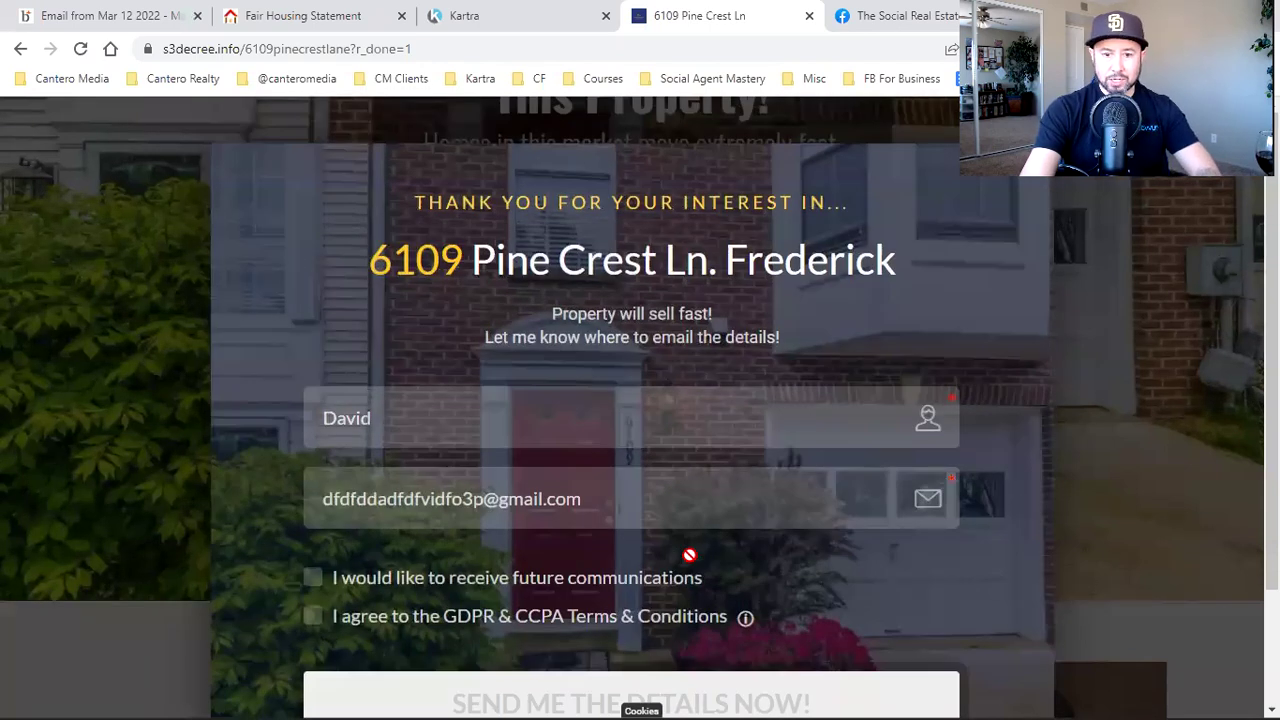
scroll(690, 560, "down", 1)
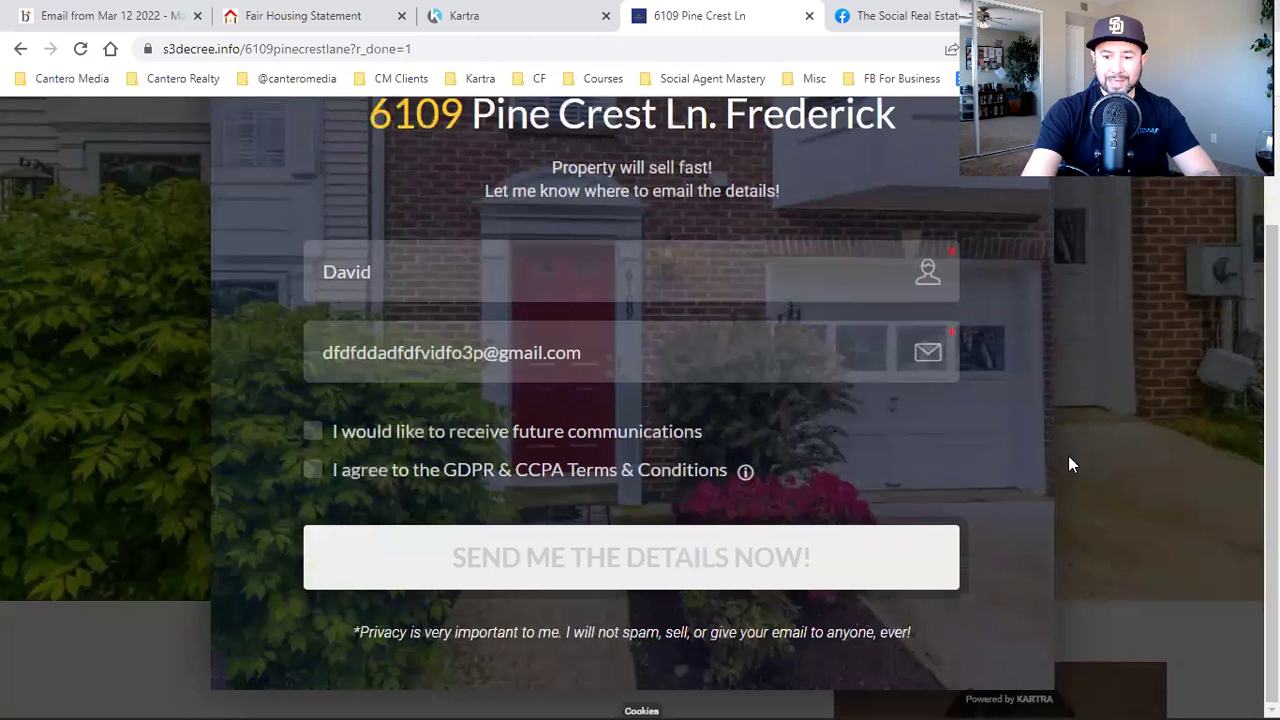
right_click(1126, 453)
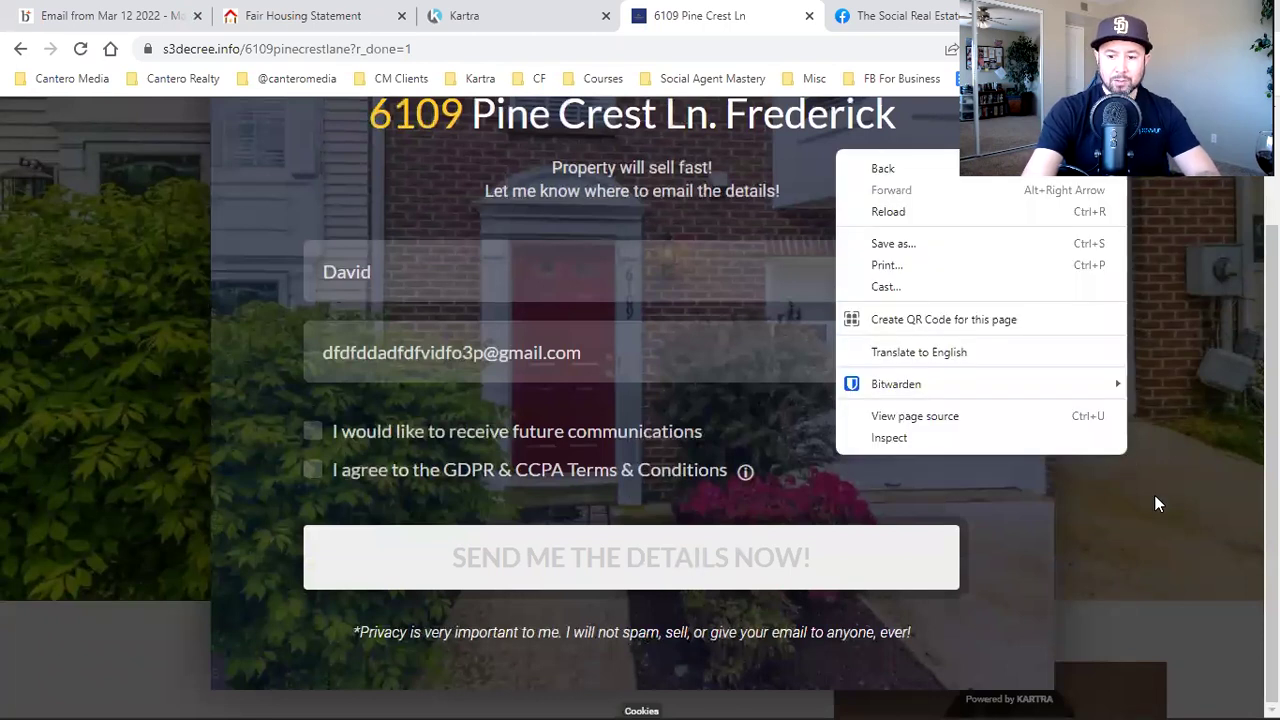
left_click(1154, 495)
scroll(1154, 495, "down", 5)
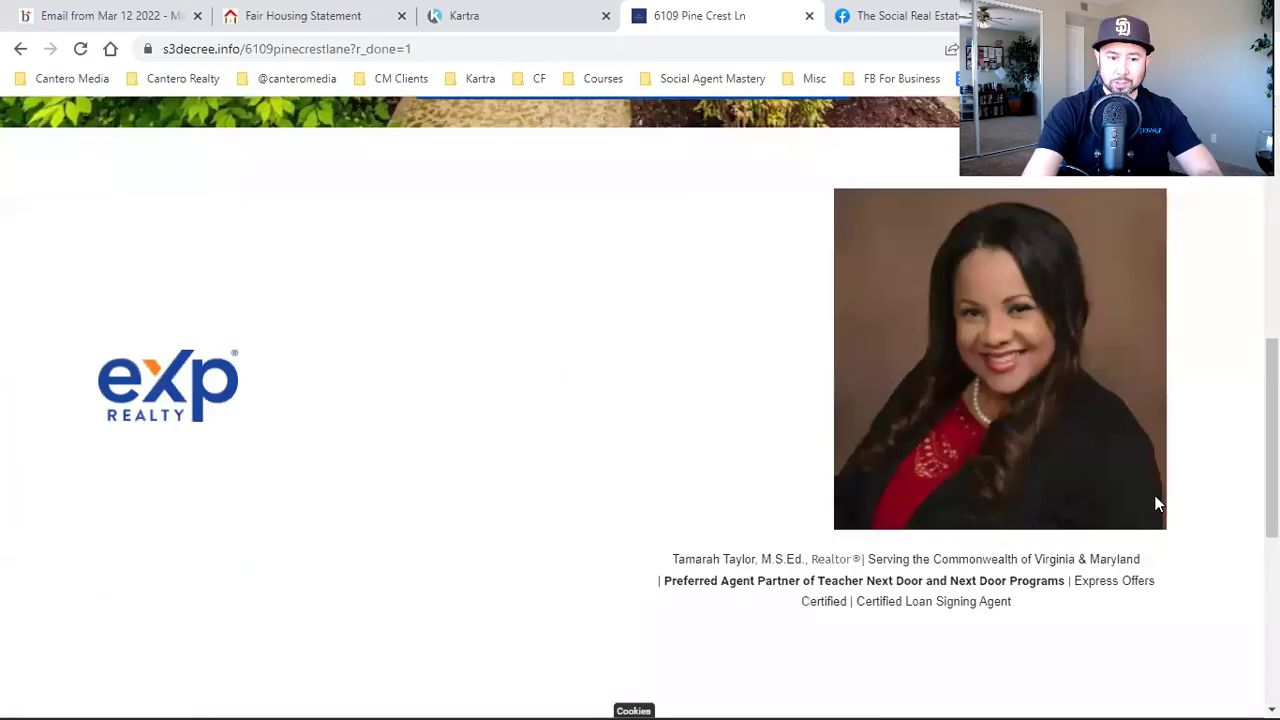
scroll(1156, 505, "down", 5)
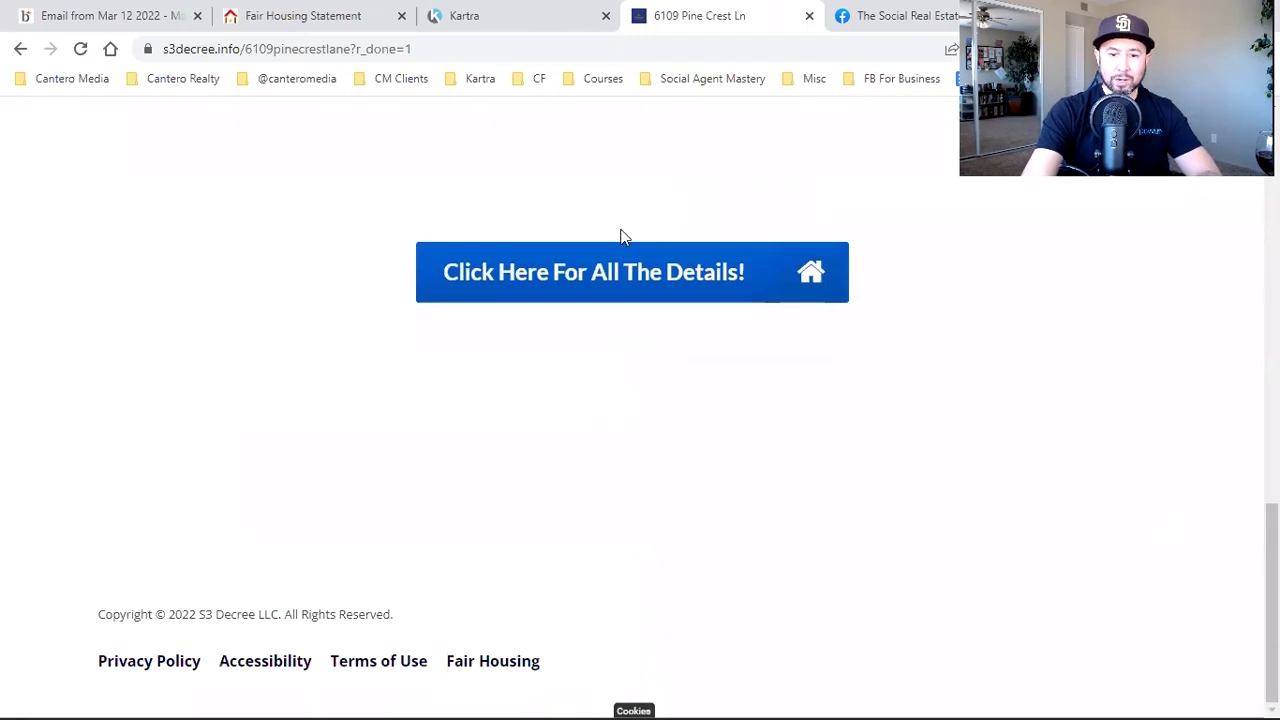
left_click(438, 298)
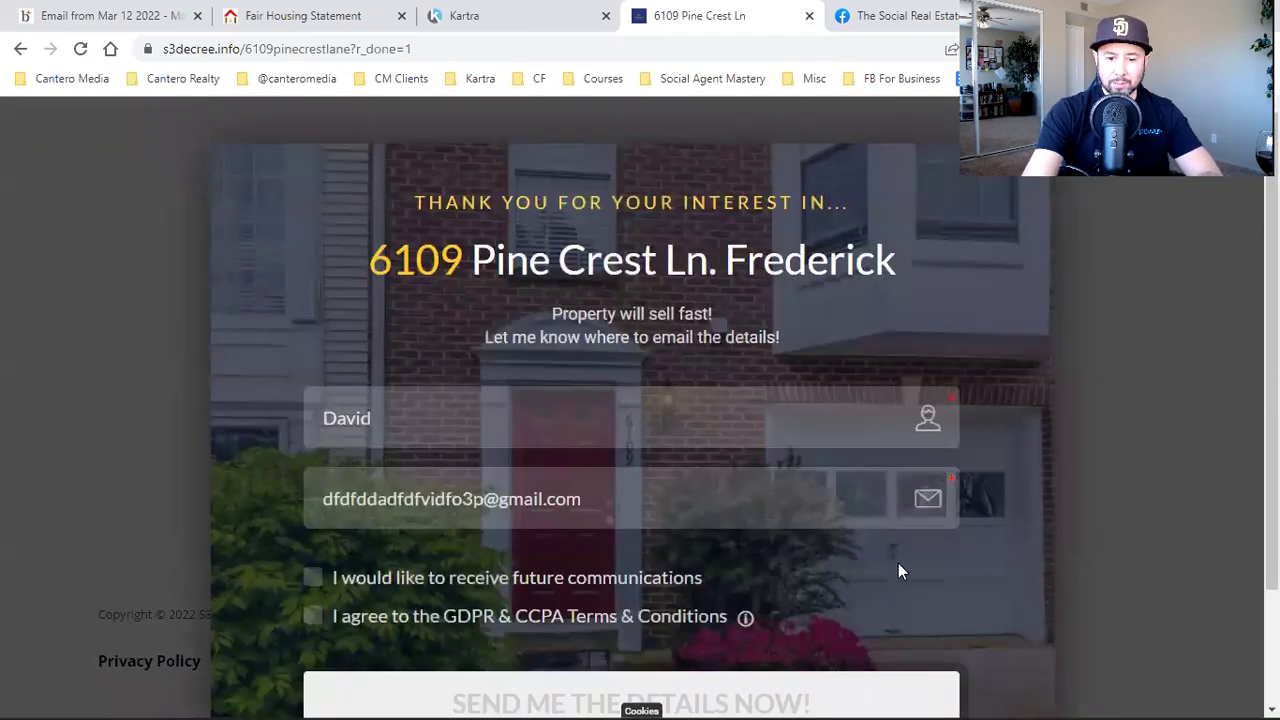
left_click(1184, 487)
scroll(1184, 487, "up", 15)
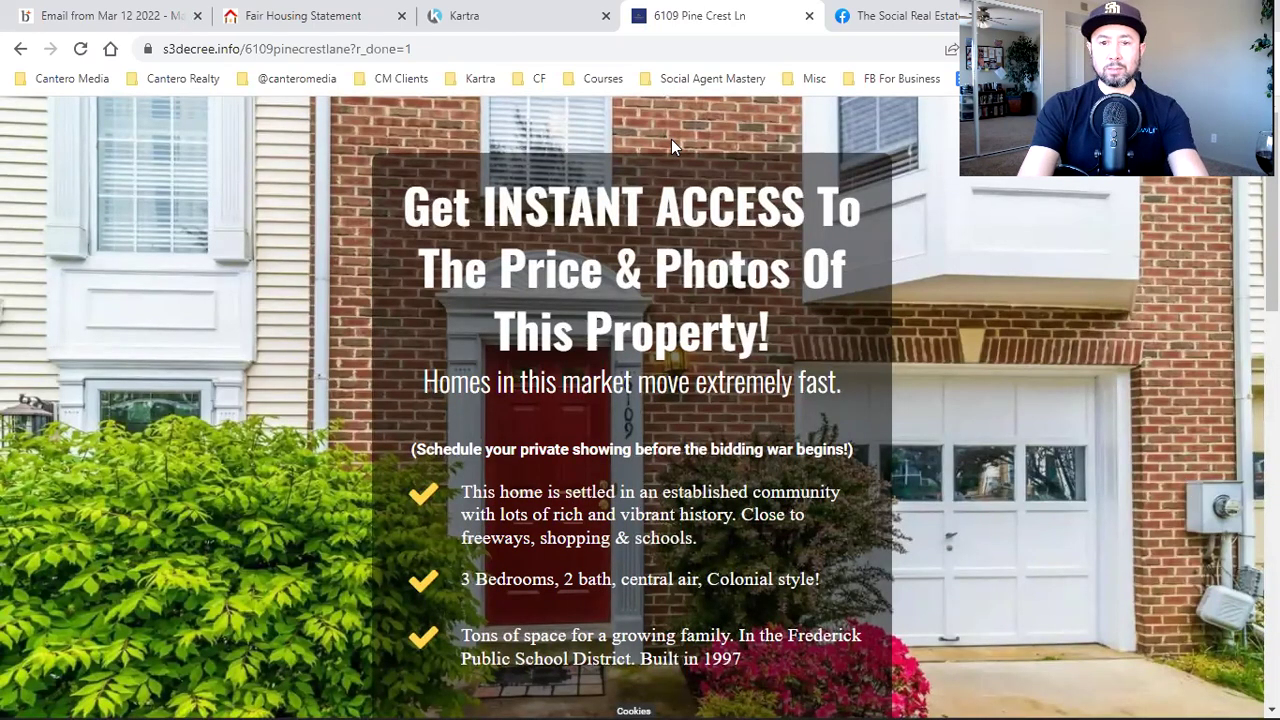
left_click(440, 8)
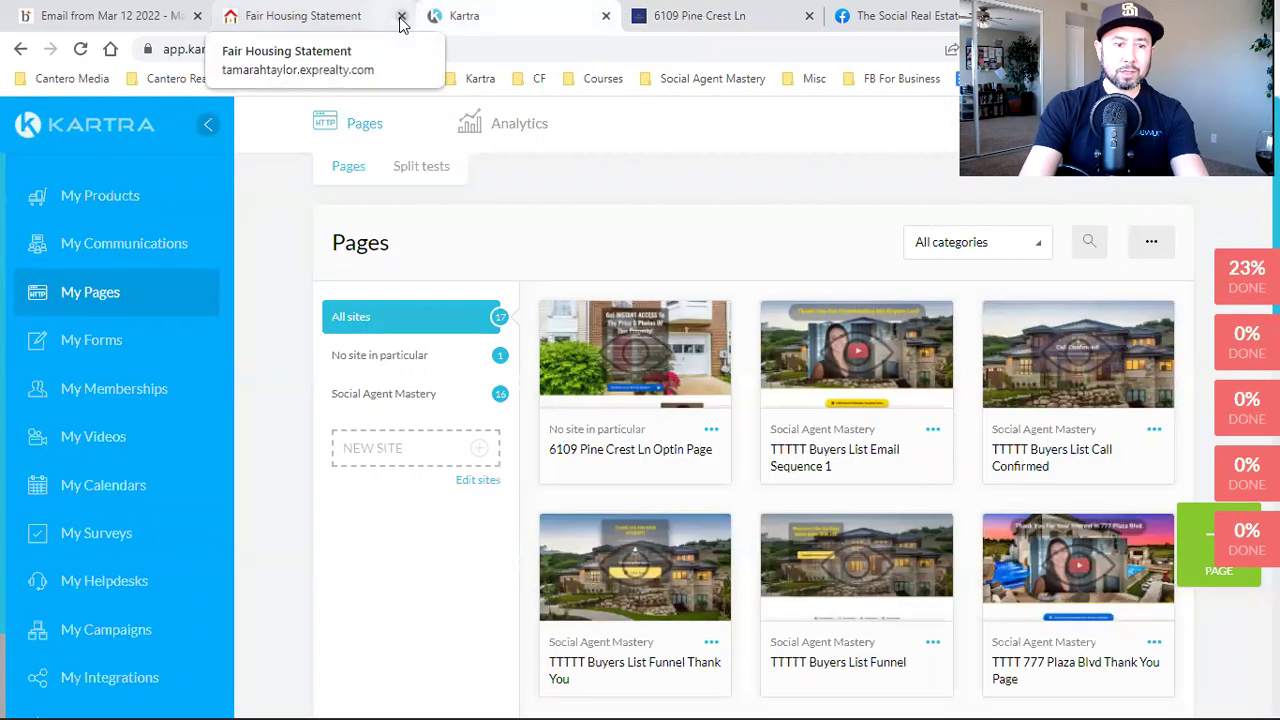
left_click(401, 17)
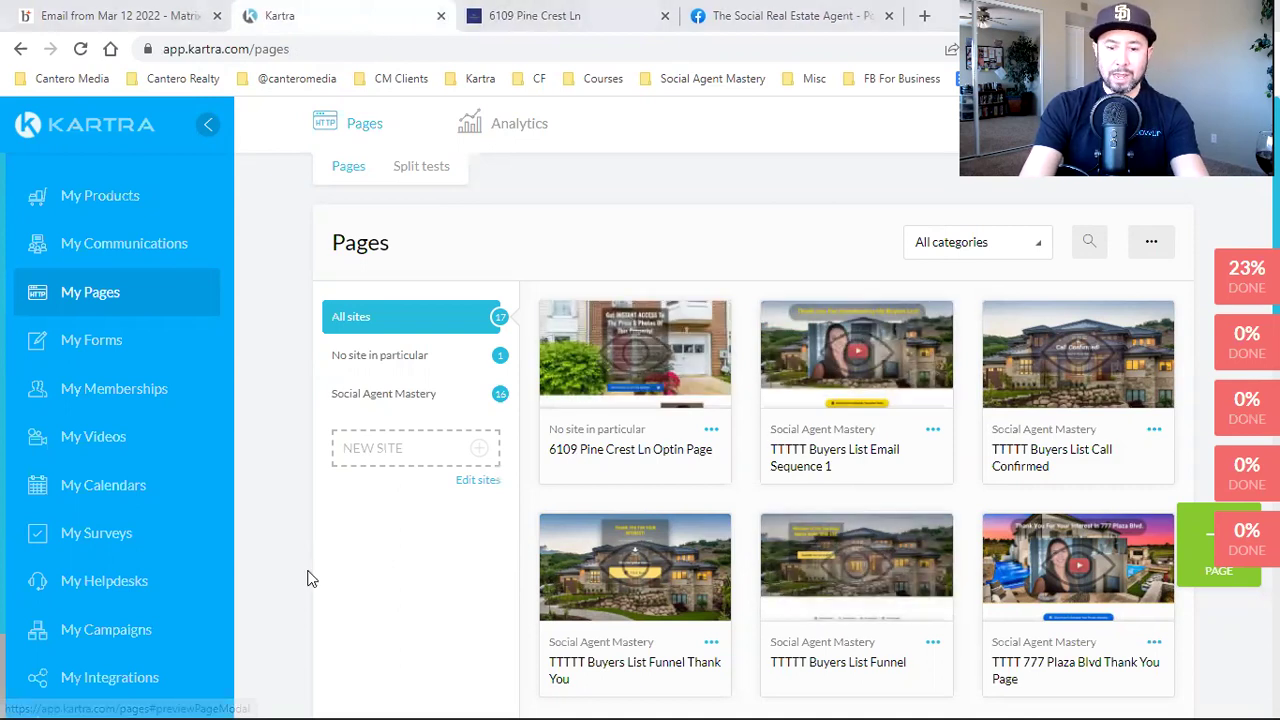
triple_click(637, 451)
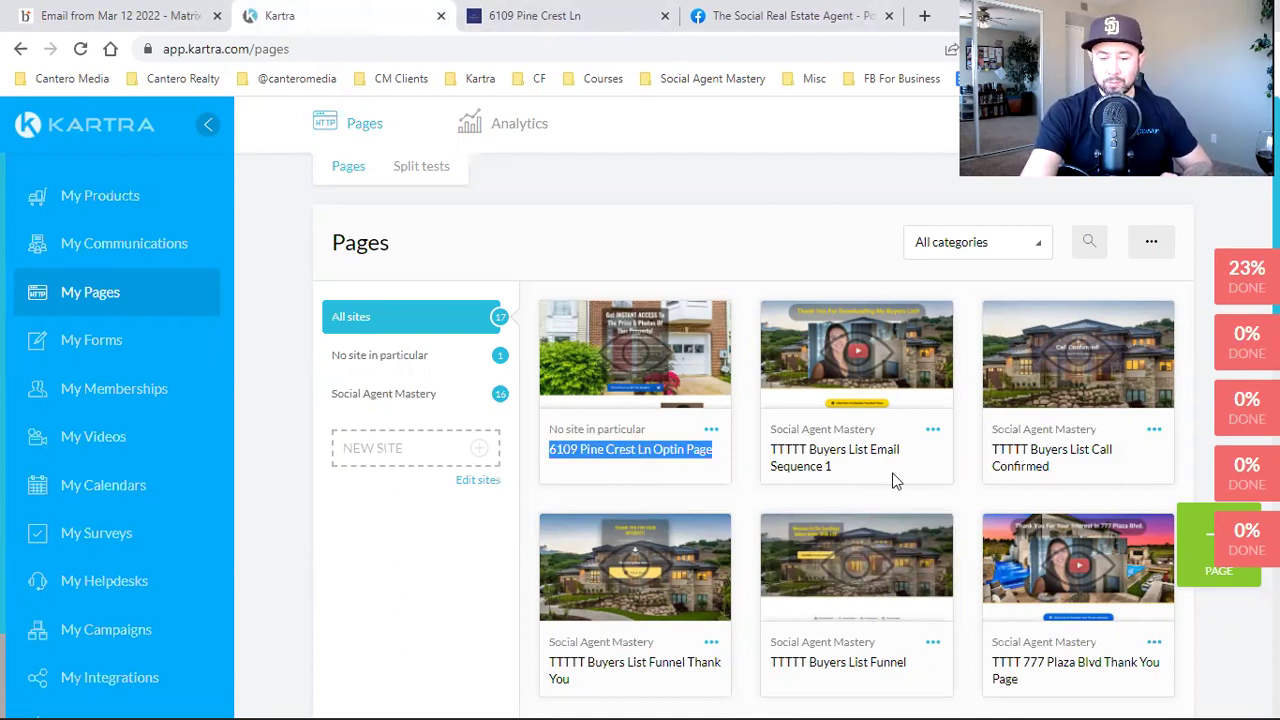
scroll(948, 498, "down", 1)
scroll(948, 498, "down", 1)
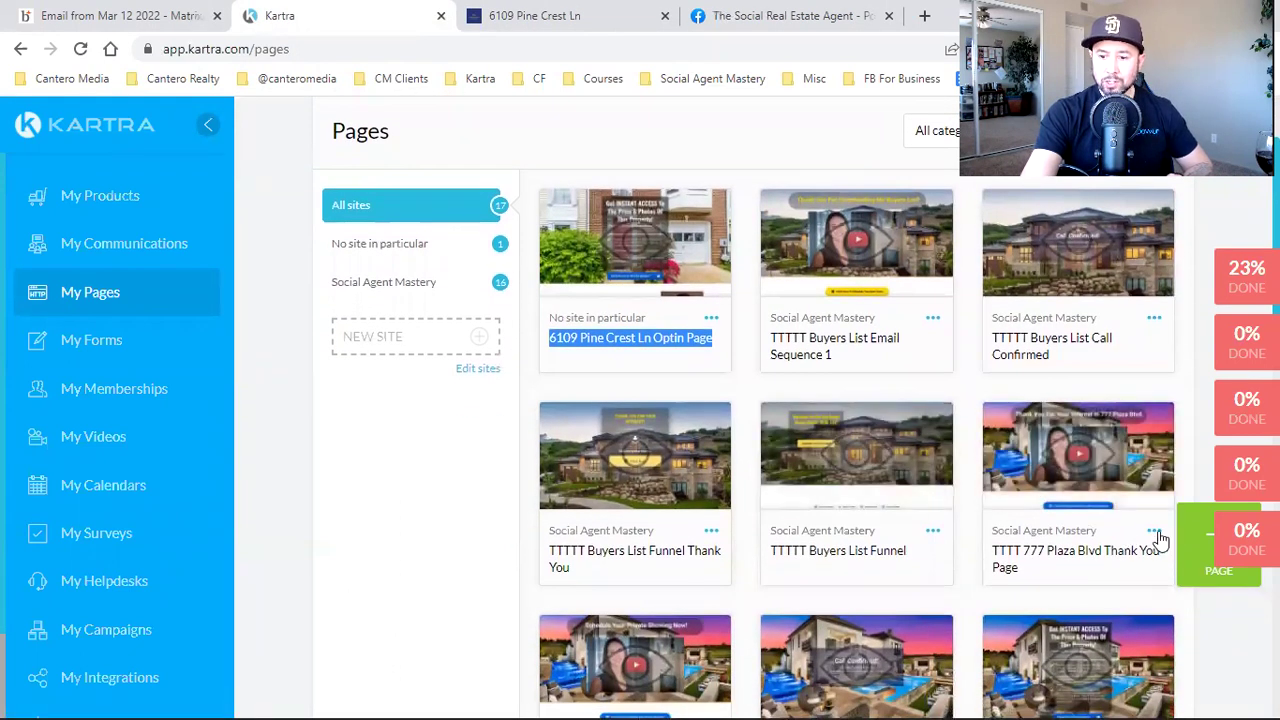
triple_click(1070, 558)
scroll(1070, 558, "down", 1)
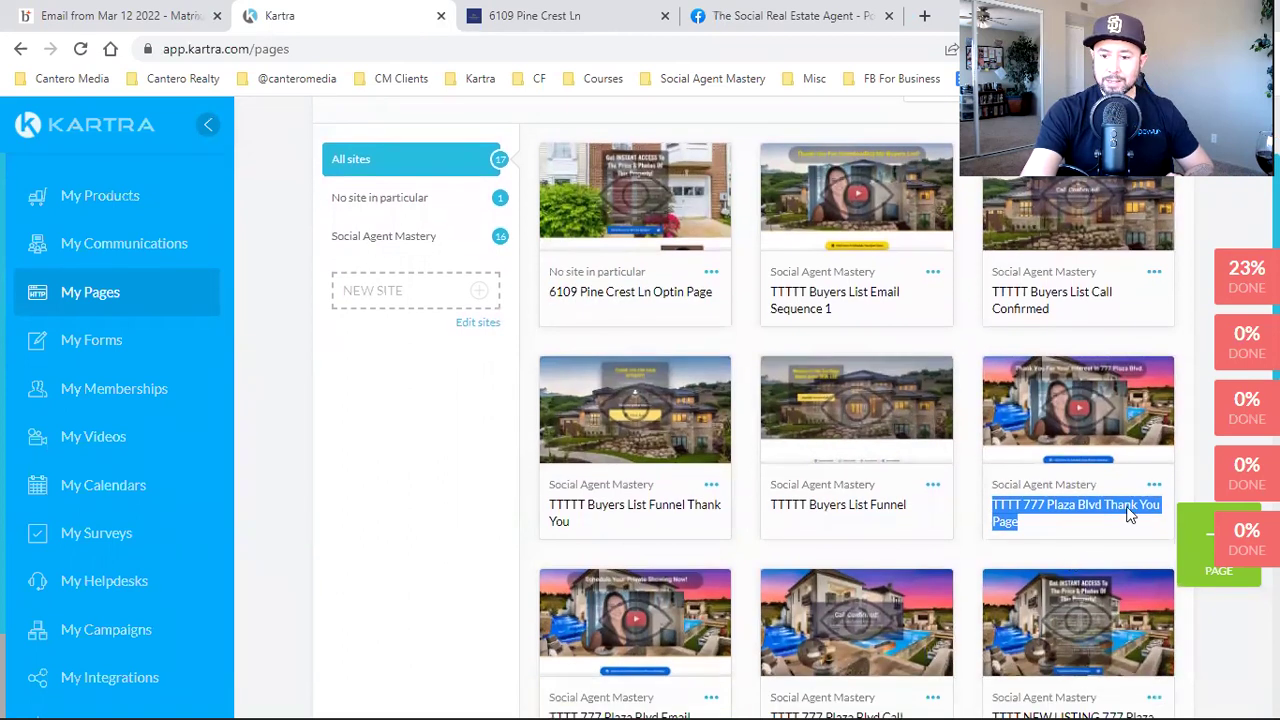
left_click(1153, 486)
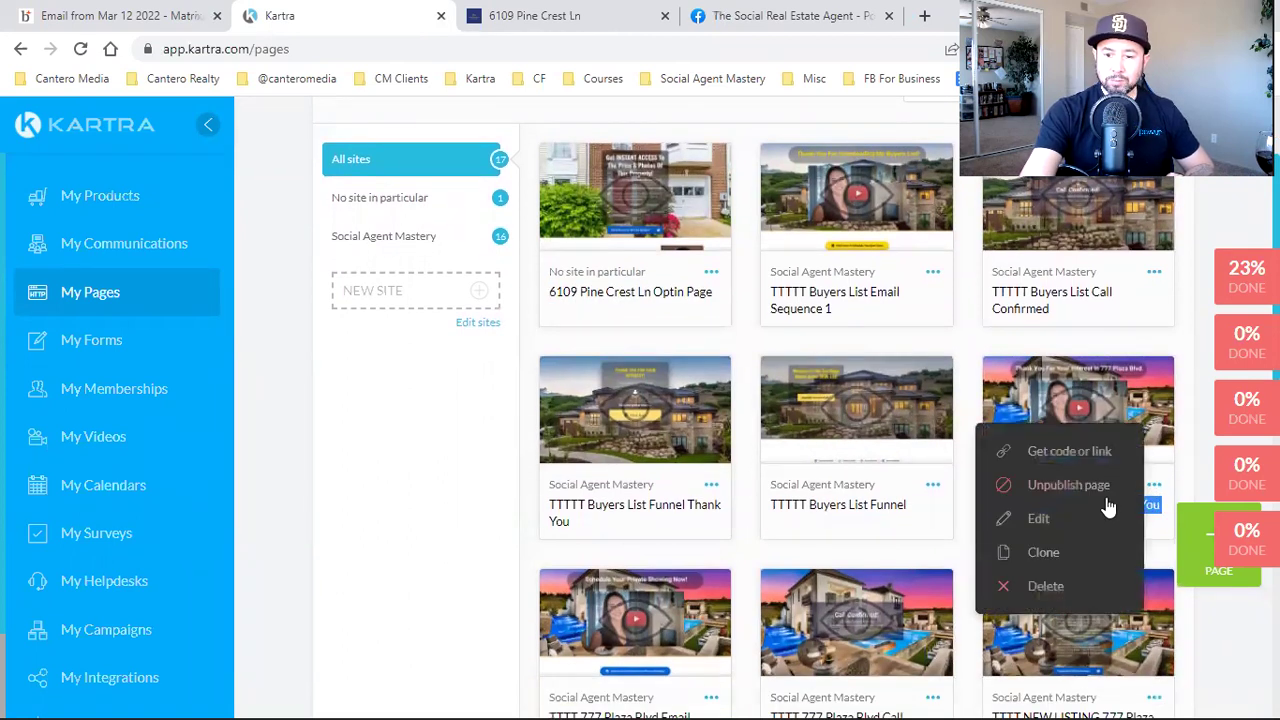
left_click(1042, 551)
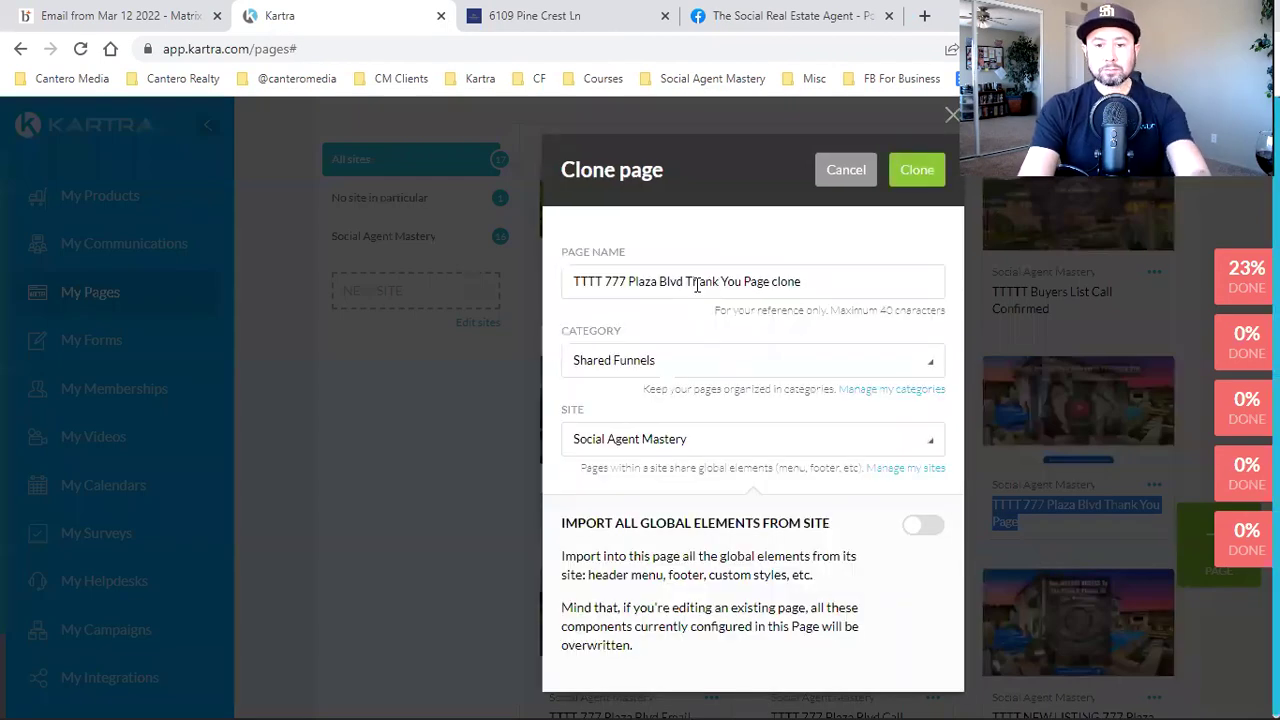
triple_click(688, 282)
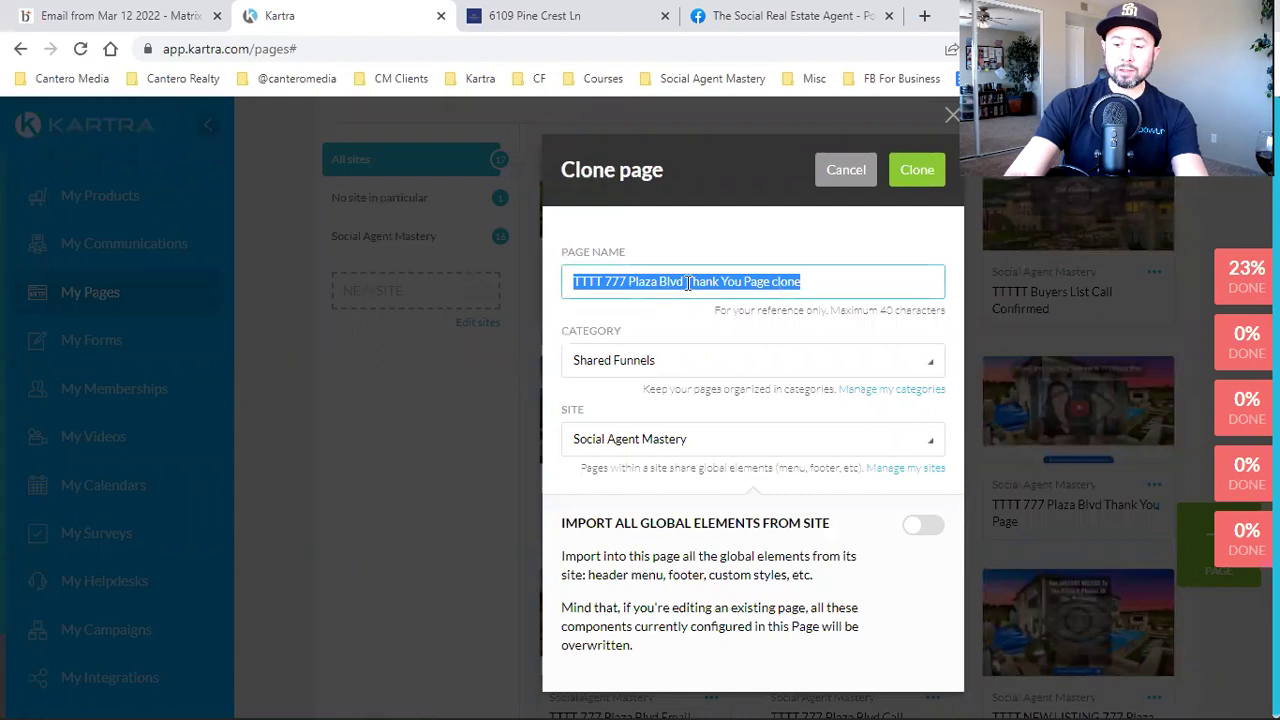
left_click(688, 282)
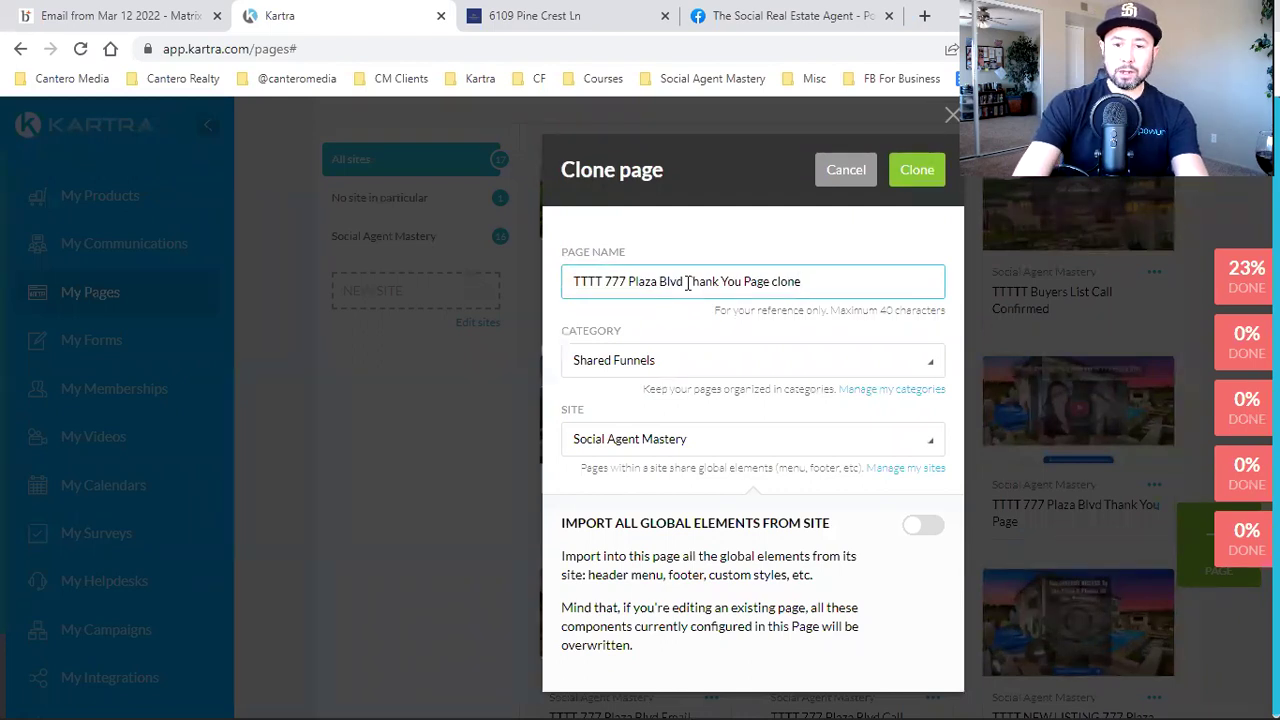
triple_click(688, 282)
key("BackSpace")
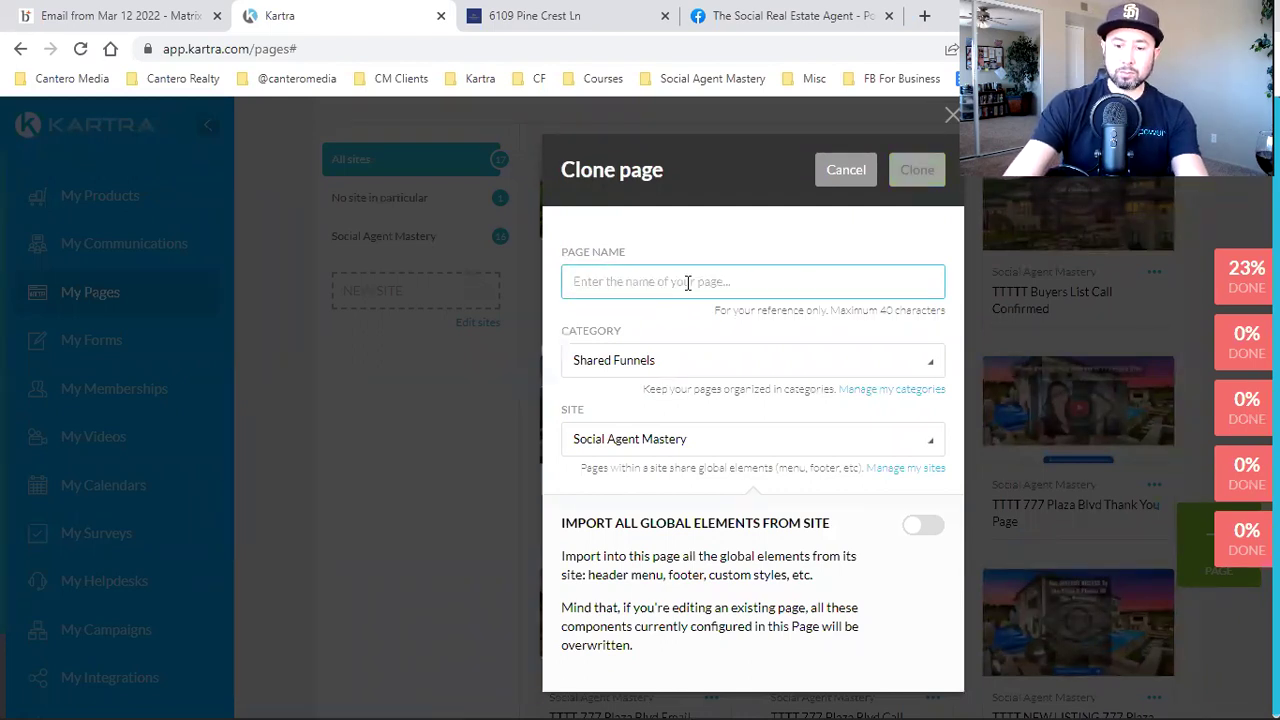
type("61")
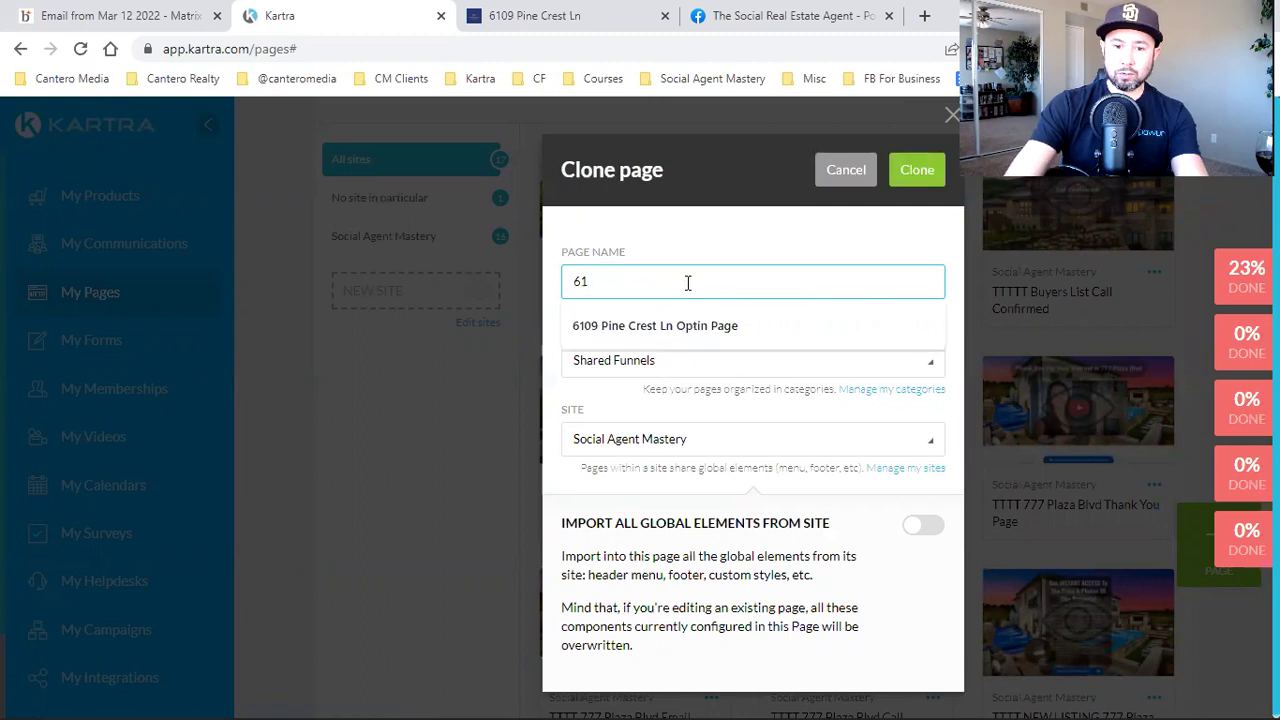
left_click(692, 328)
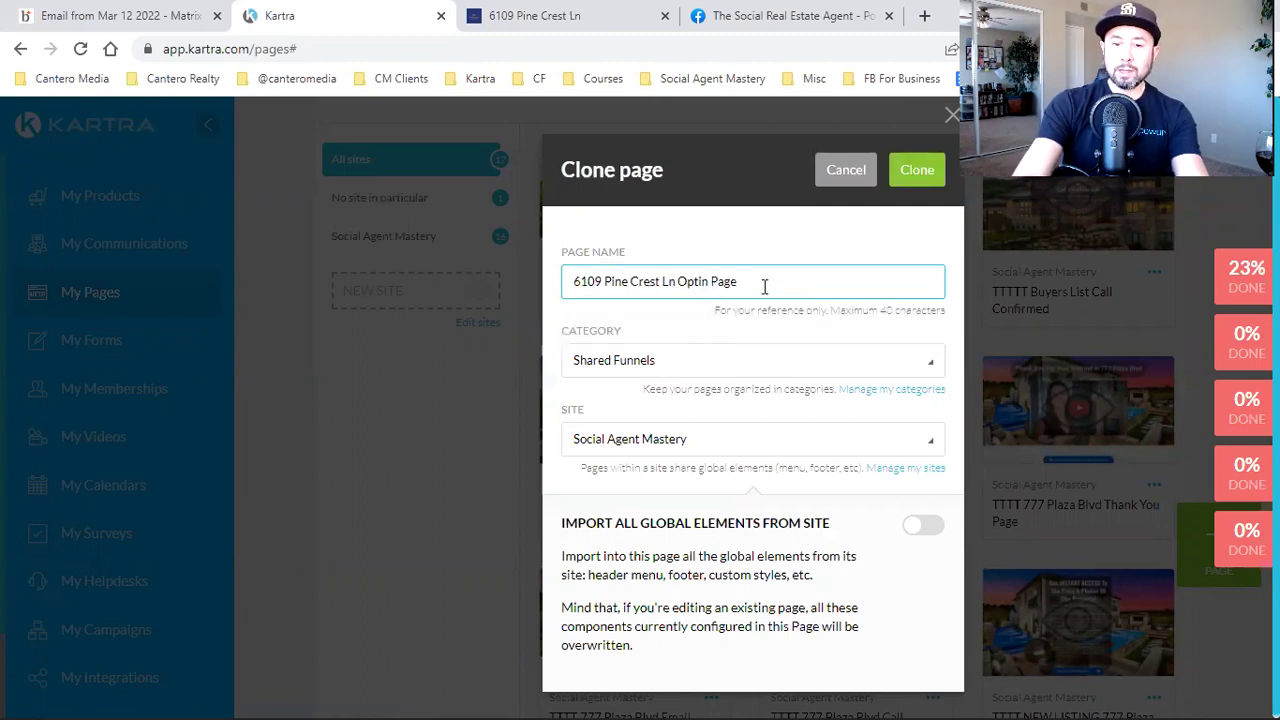
key("BackSpace")
key("BackSpace")
key("BackSpace")
key("BackSpace")
key("BackSpace")
key("BackSpace")
key("BackSpace")
key("BackSpace")
key("BackSpace")
key("BackSpace")
key("BackSpace")
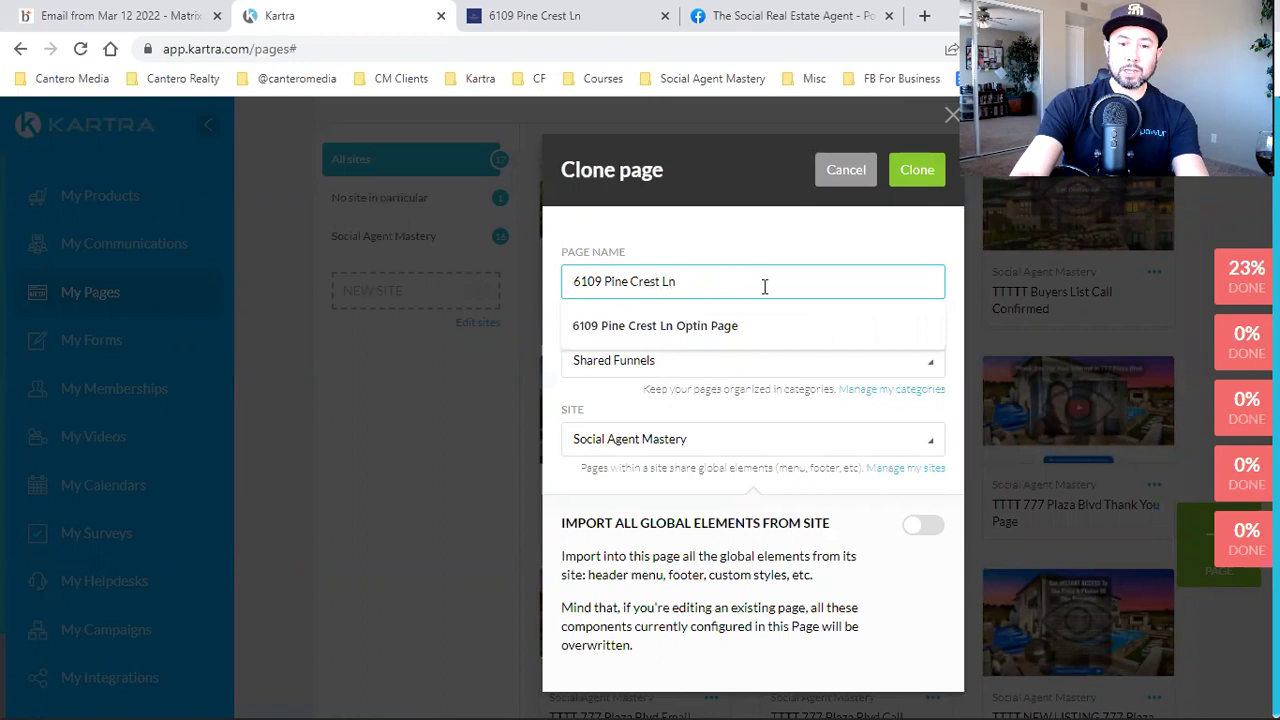
type("Thank You Oage")
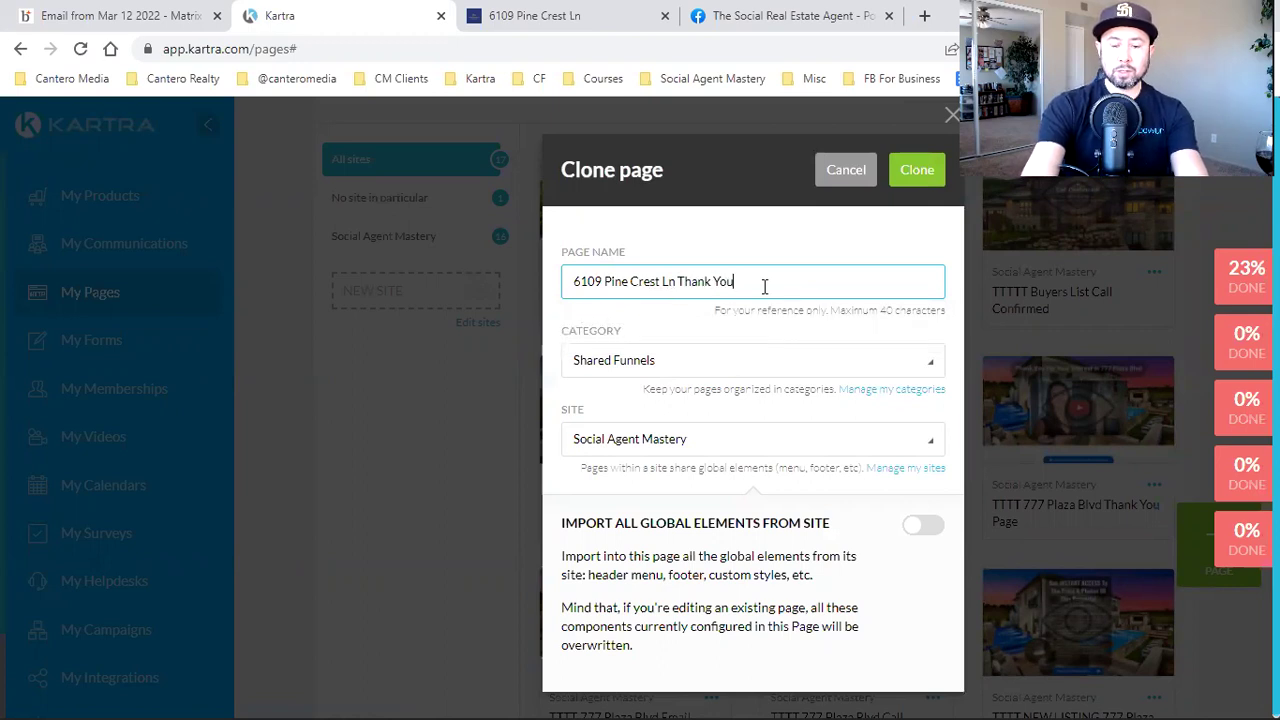
key("BackSpace")
key("BackSpace")
key("BackSpace")
key("BackSpace")
type("Page")
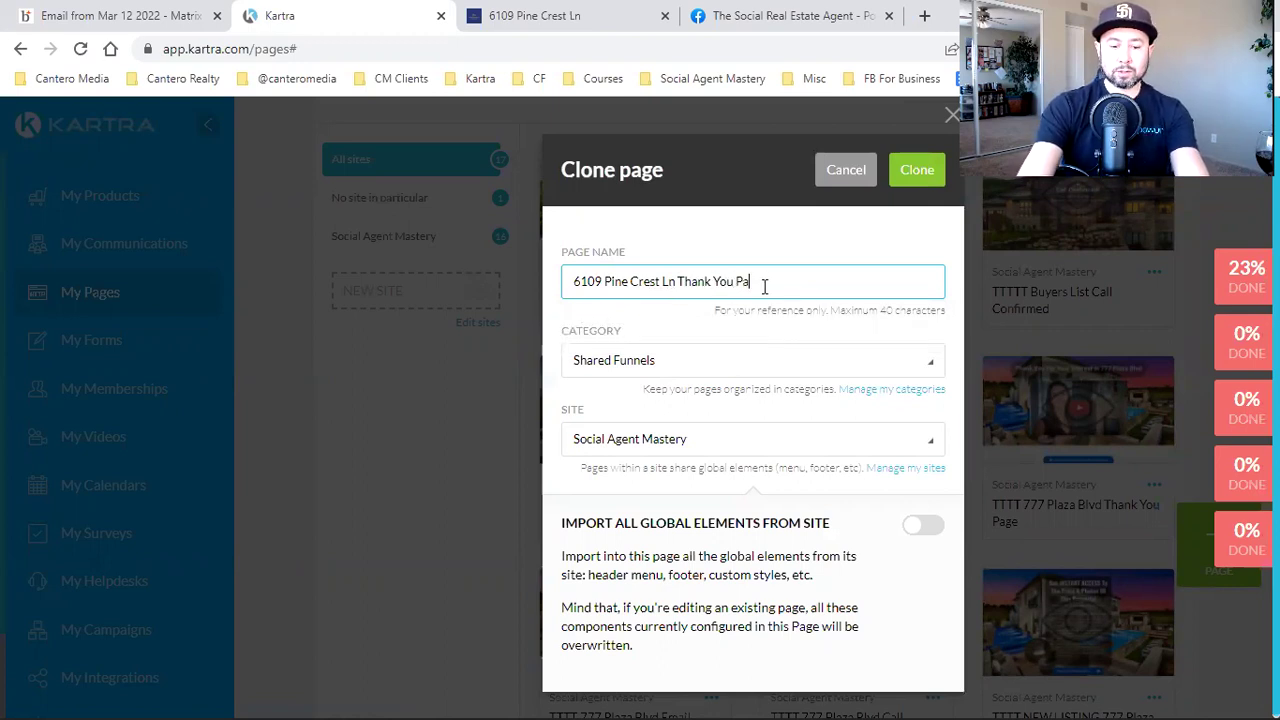
left_click(676, 444)
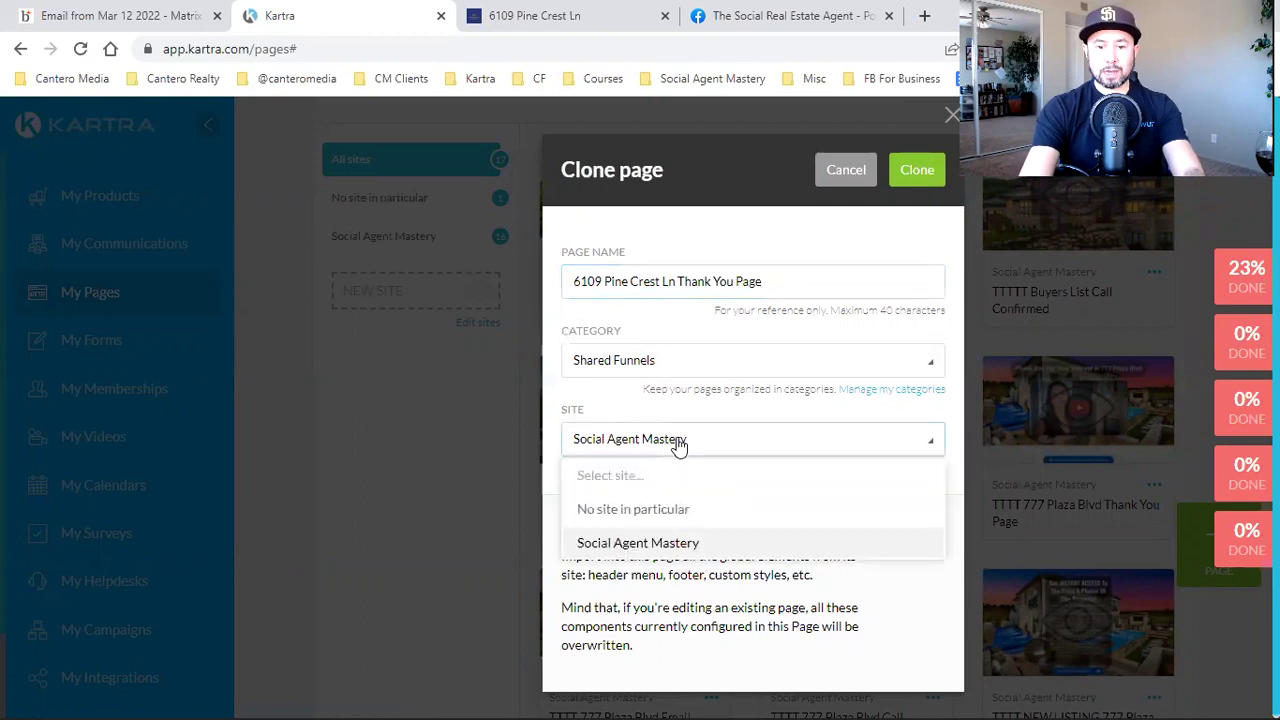
left_click(640, 508)
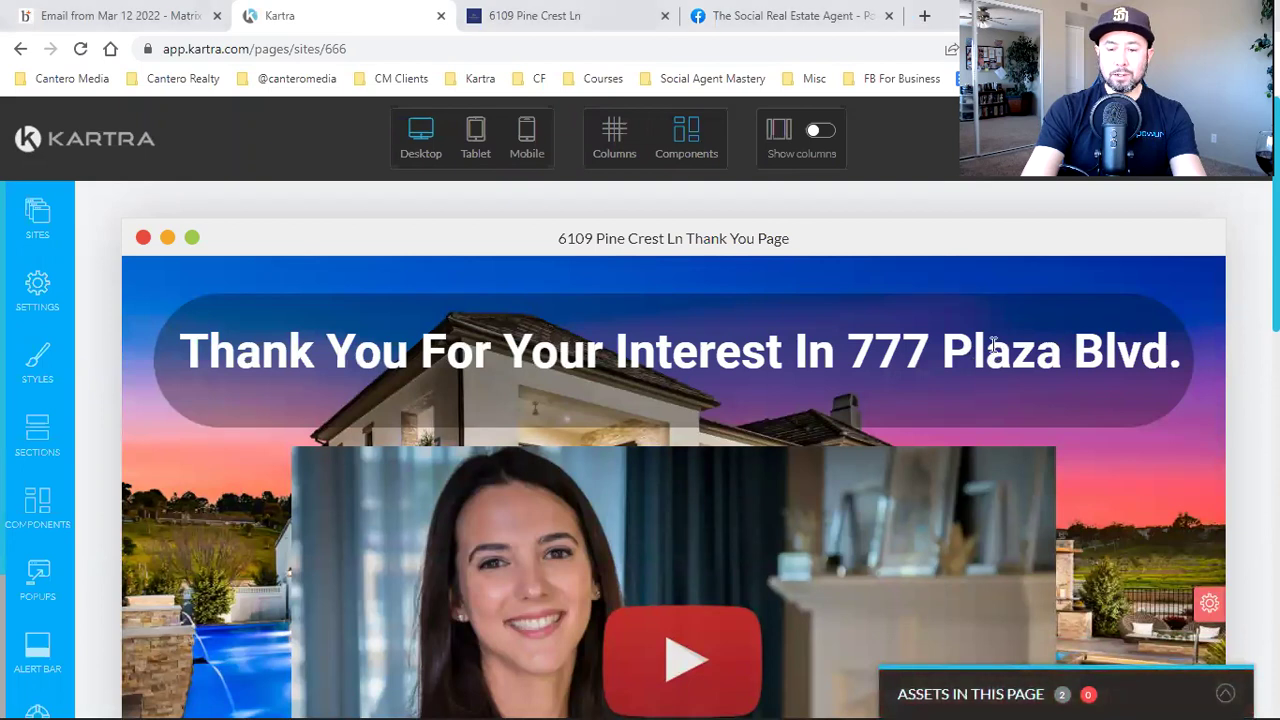
mouse_move(967, 394)
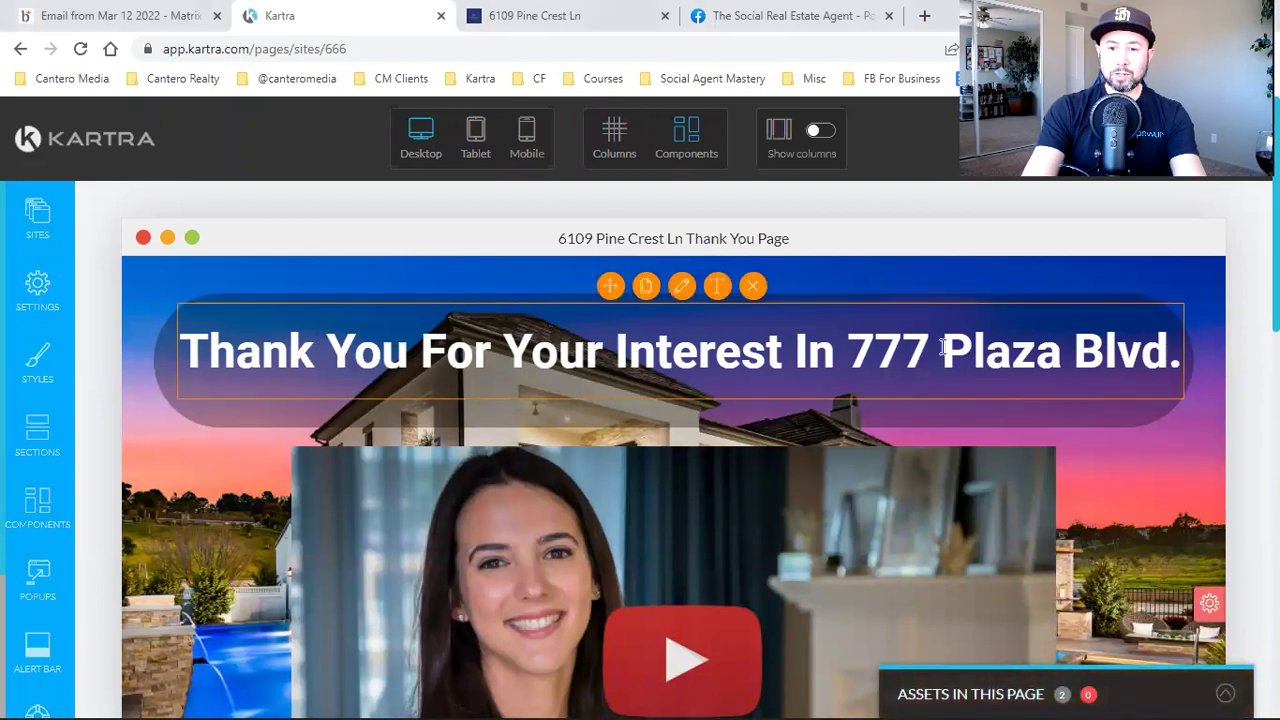
left_click(718, 288)
left_click(858, 341)
left_click_drag(858, 341, 1168, 350)
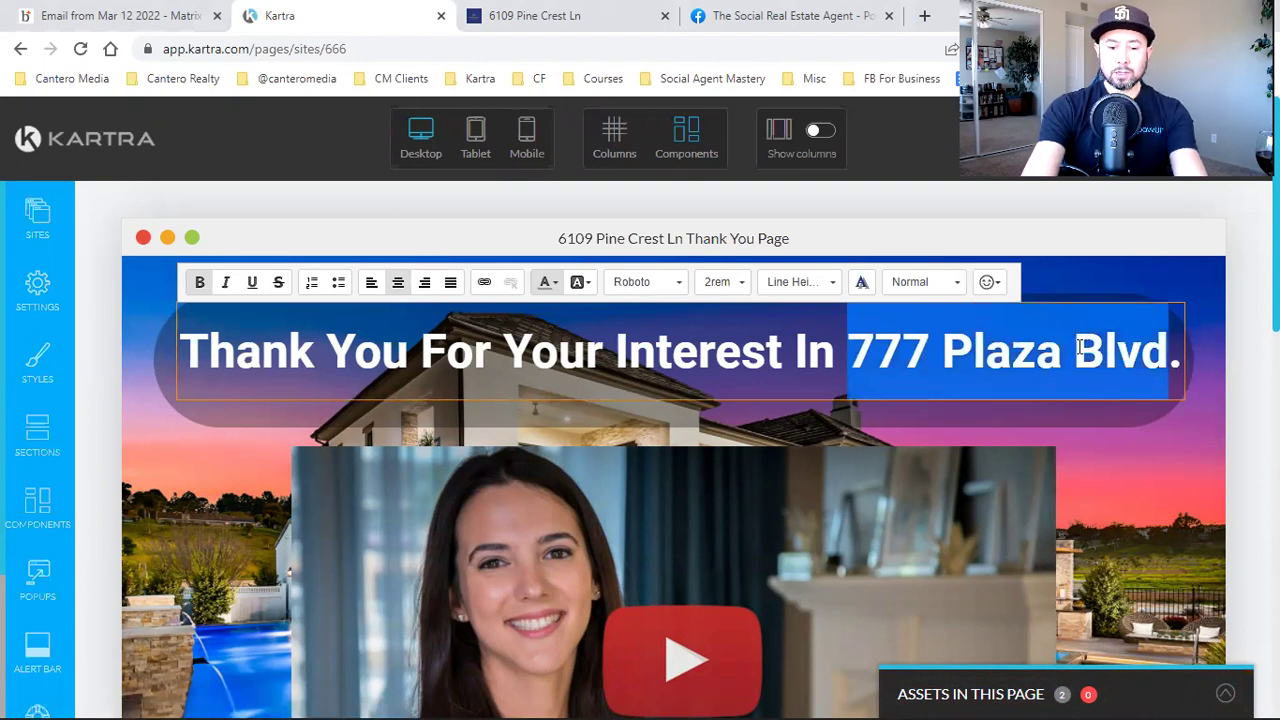
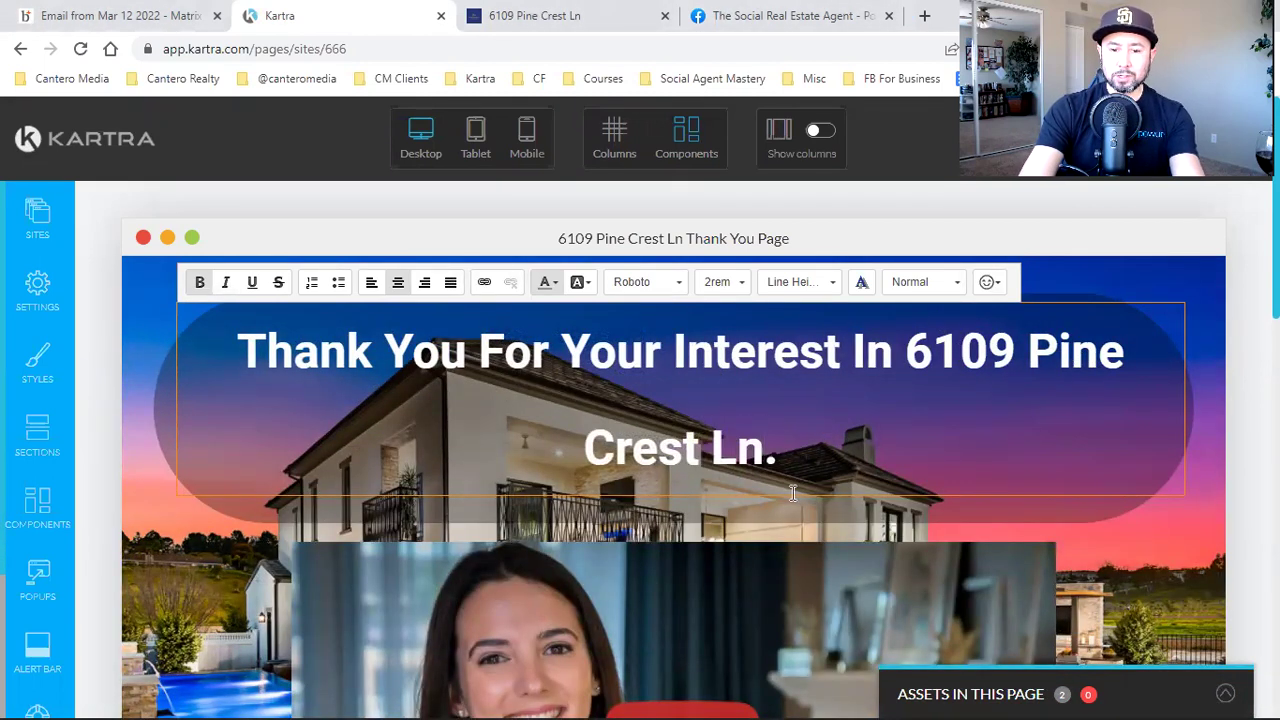
- Set the whole headline's font size to 1.80rem
left_click(787, 452)
left_click_drag(787, 452, 240, 368)
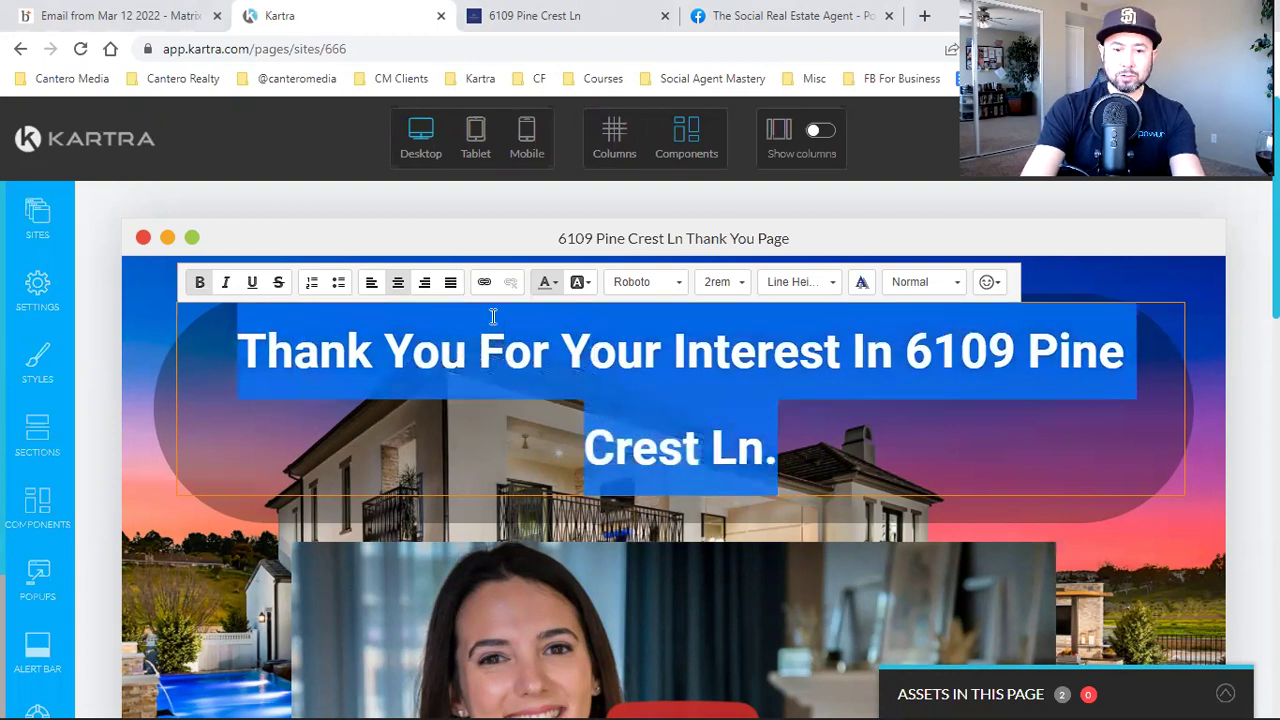
left_click(712, 283)
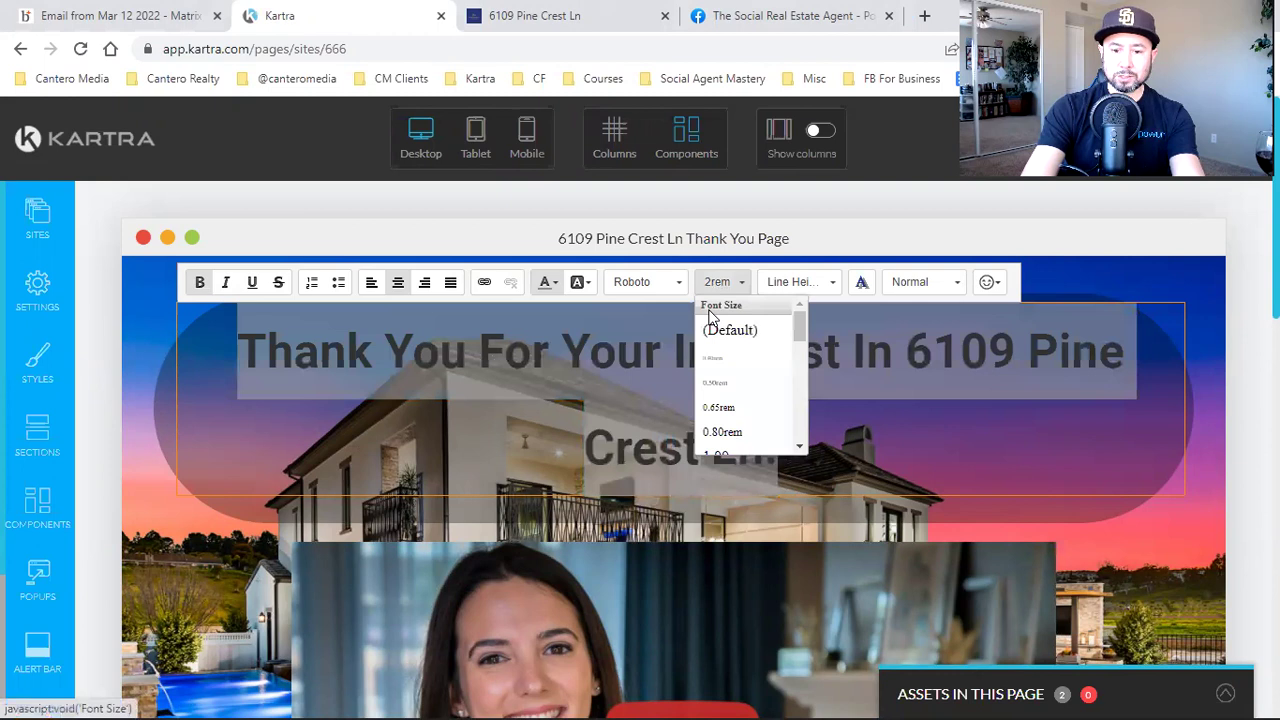
scroll(754, 405, "down", 3)
scroll(755, 410, "down", 2)
left_click(748, 423)
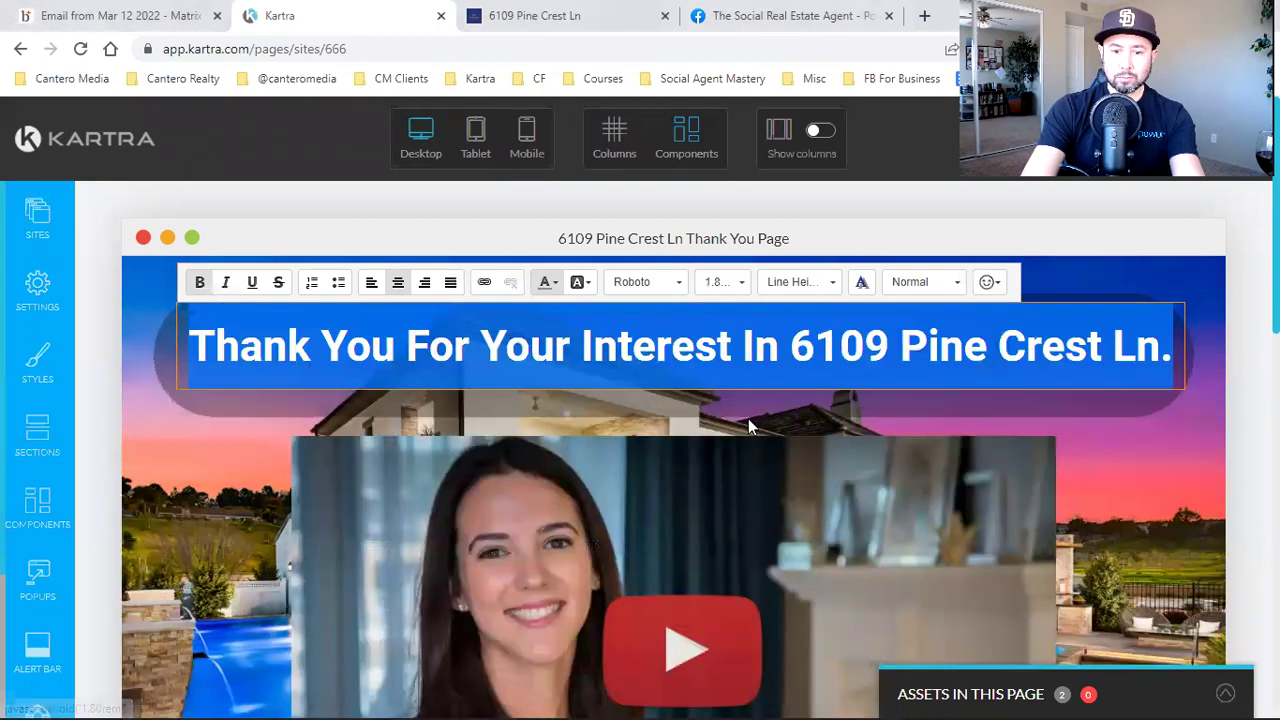
left_click(839, 378)
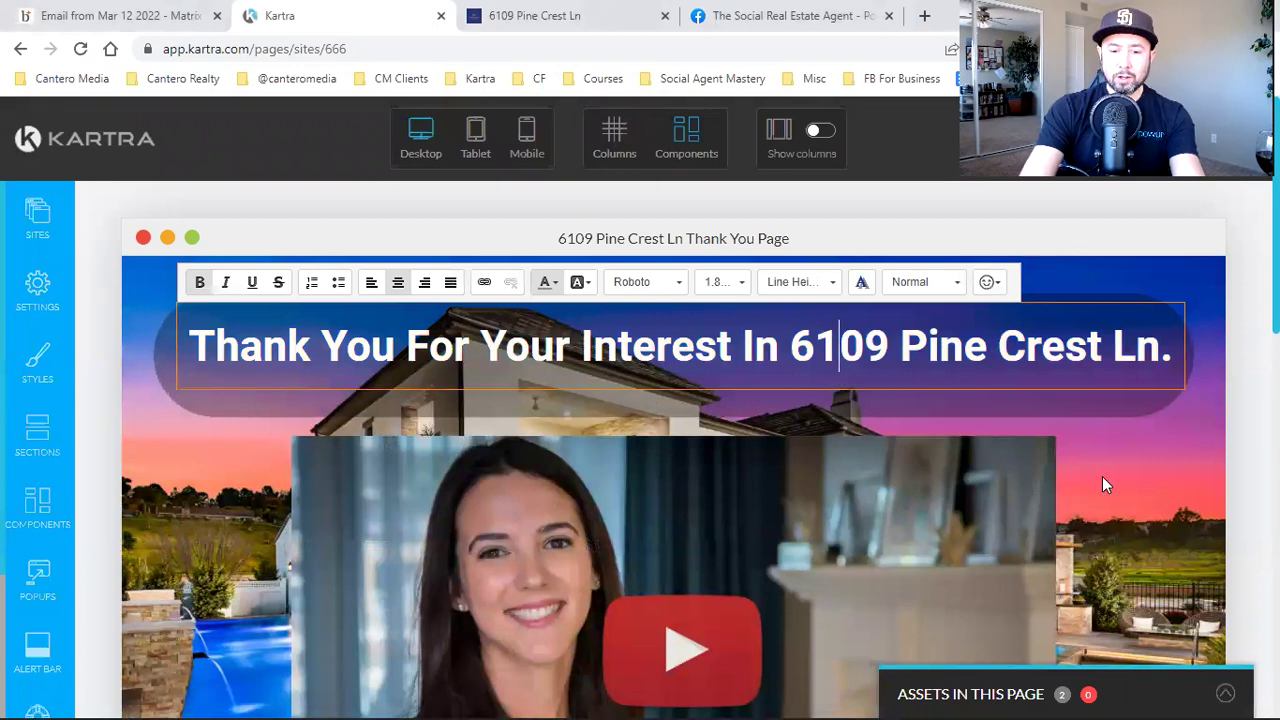
scroll(1104, 484, "down", 1)
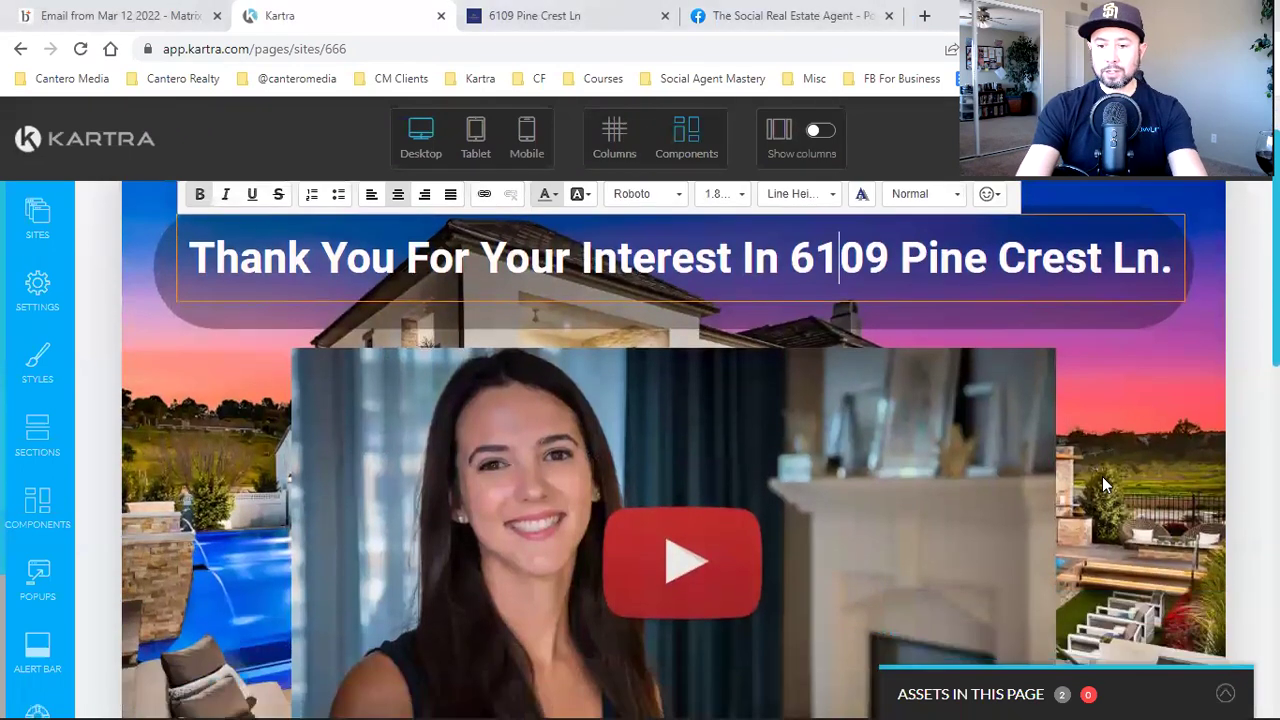
scroll(1104, 484, "down", 1)
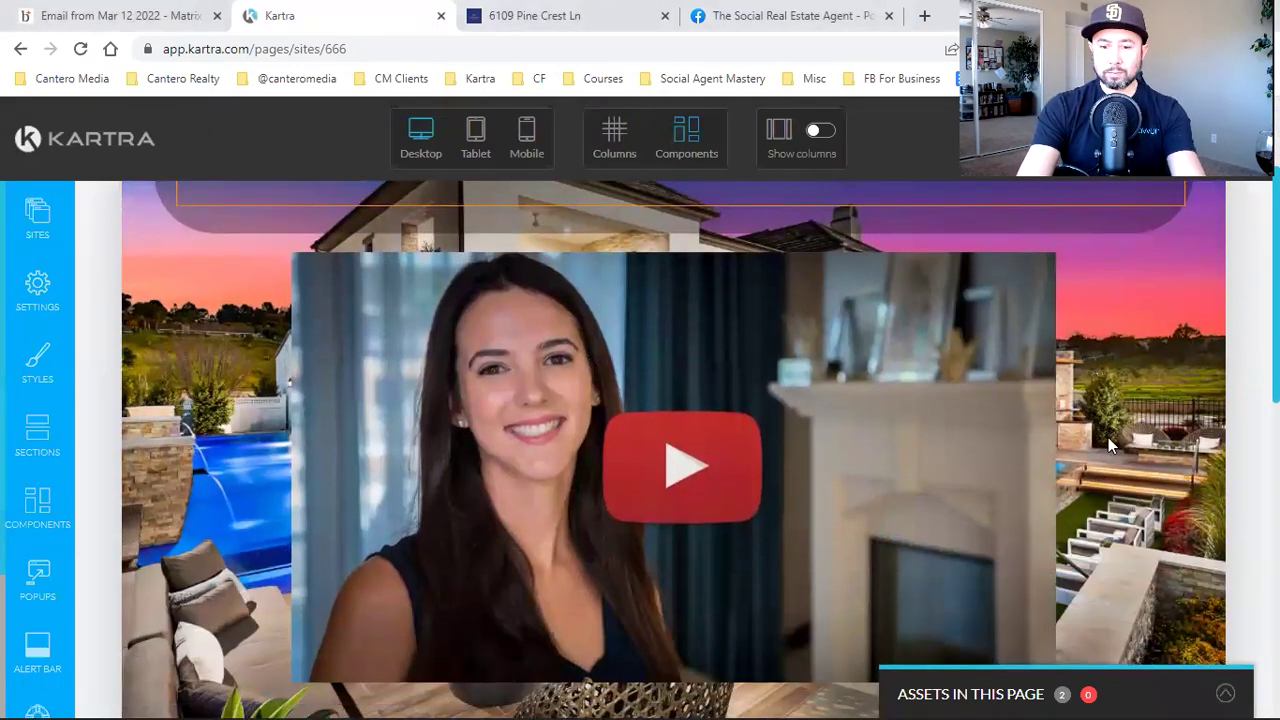
scroll(1183, 424, "up", 2)
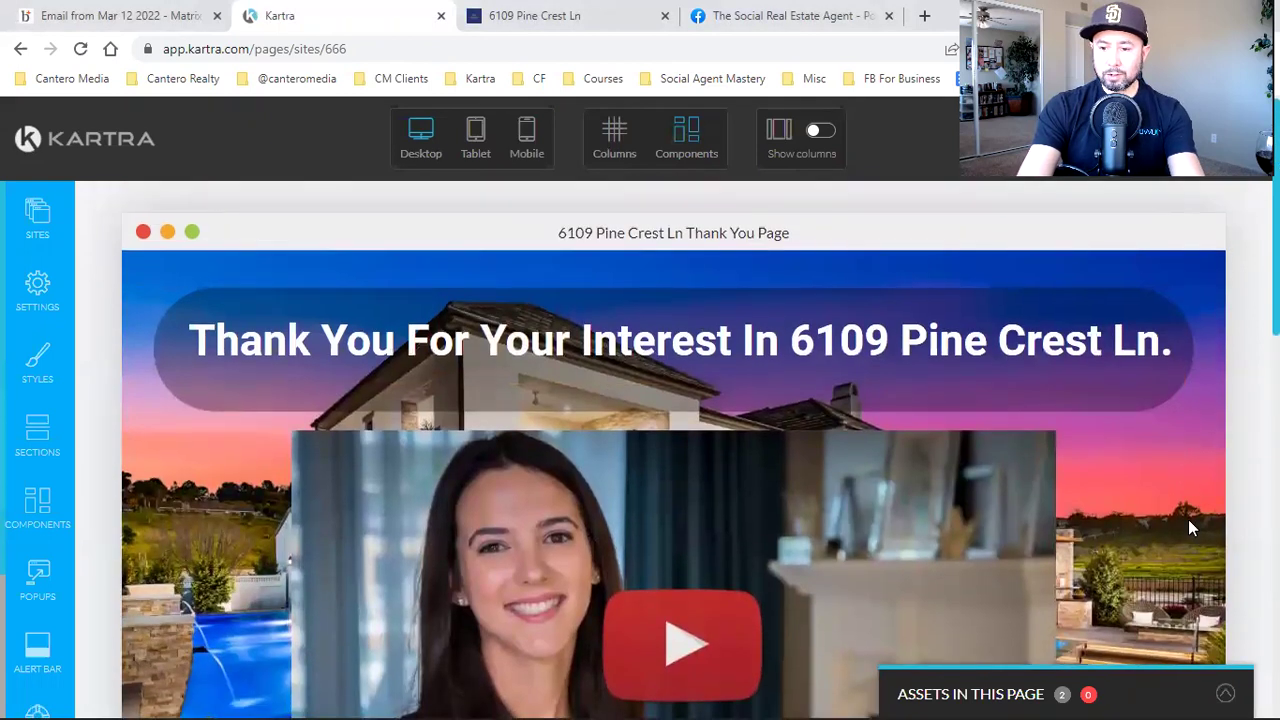
mouse_move(1203, 523)
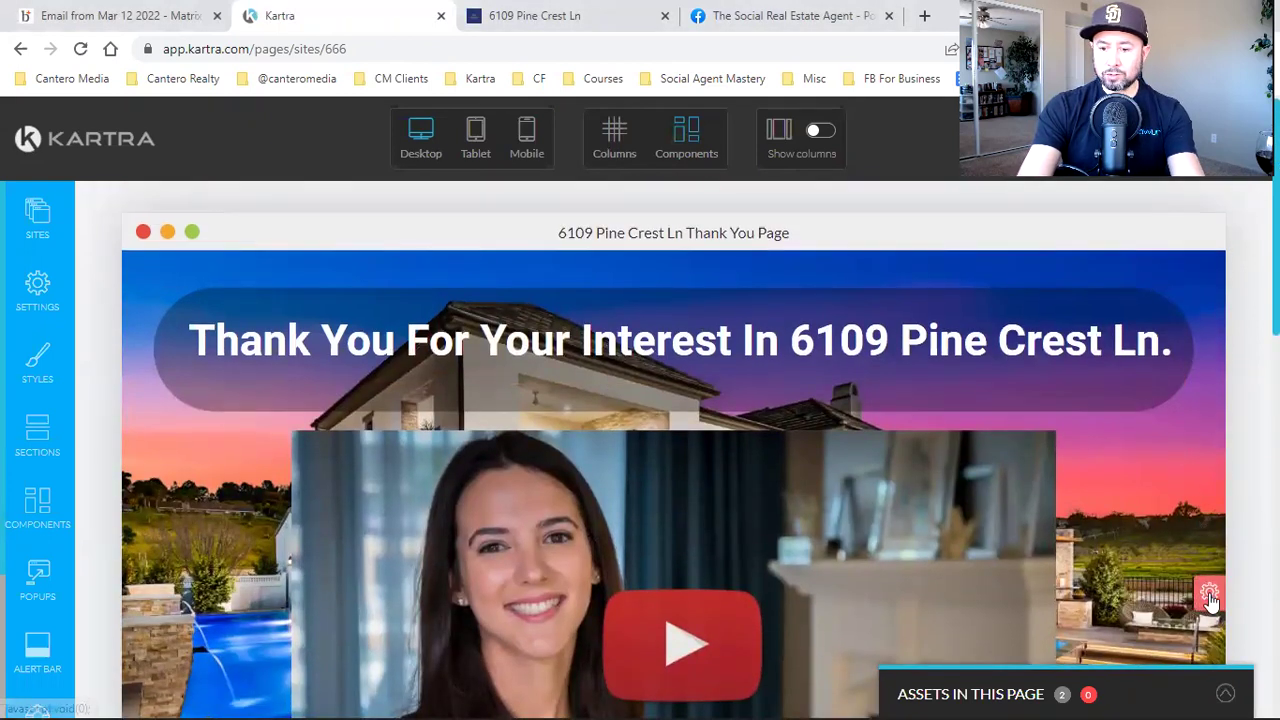
mouse_move(1210, 598)
scroll(1210, 610, "down", 1)
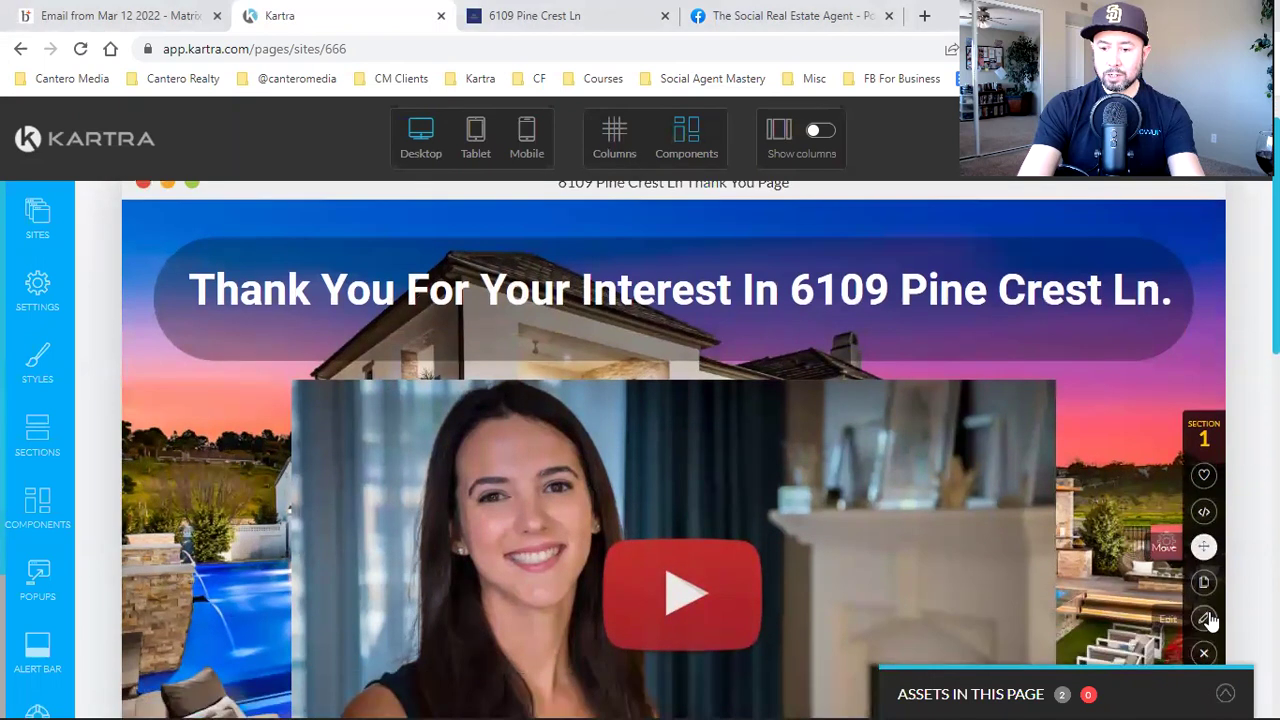
left_click(1204, 618)
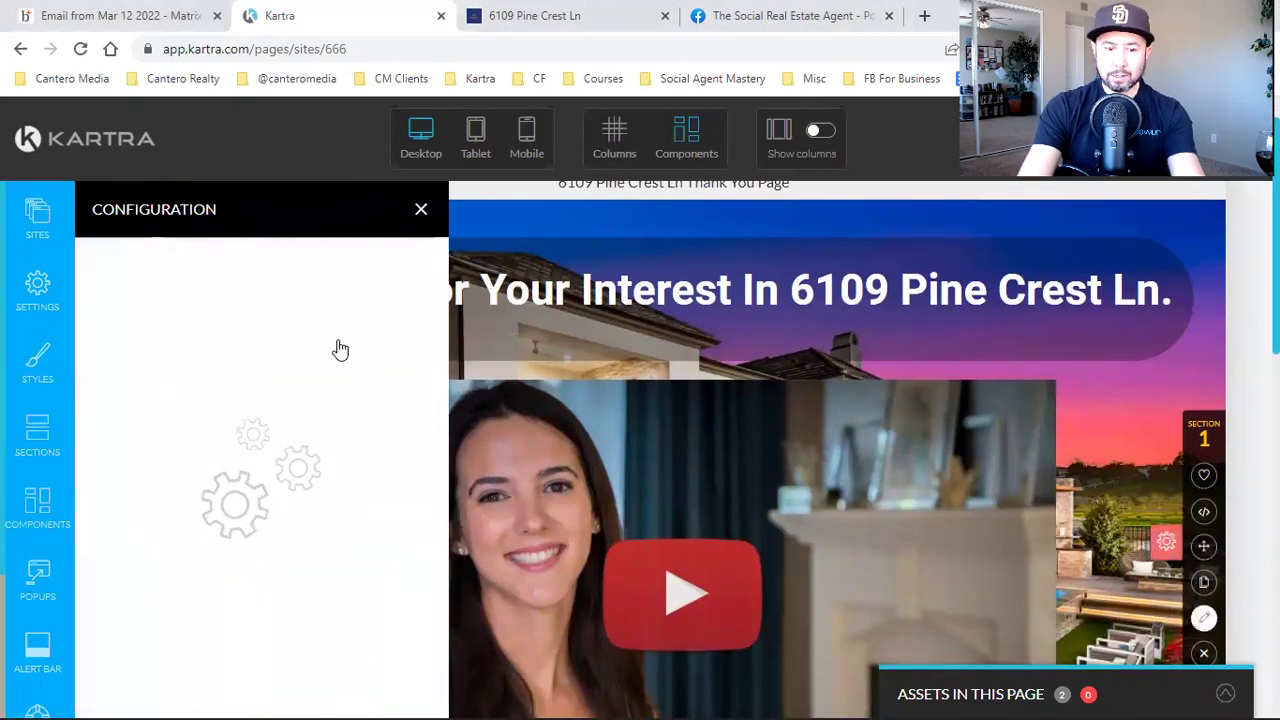
left_click(214, 267)
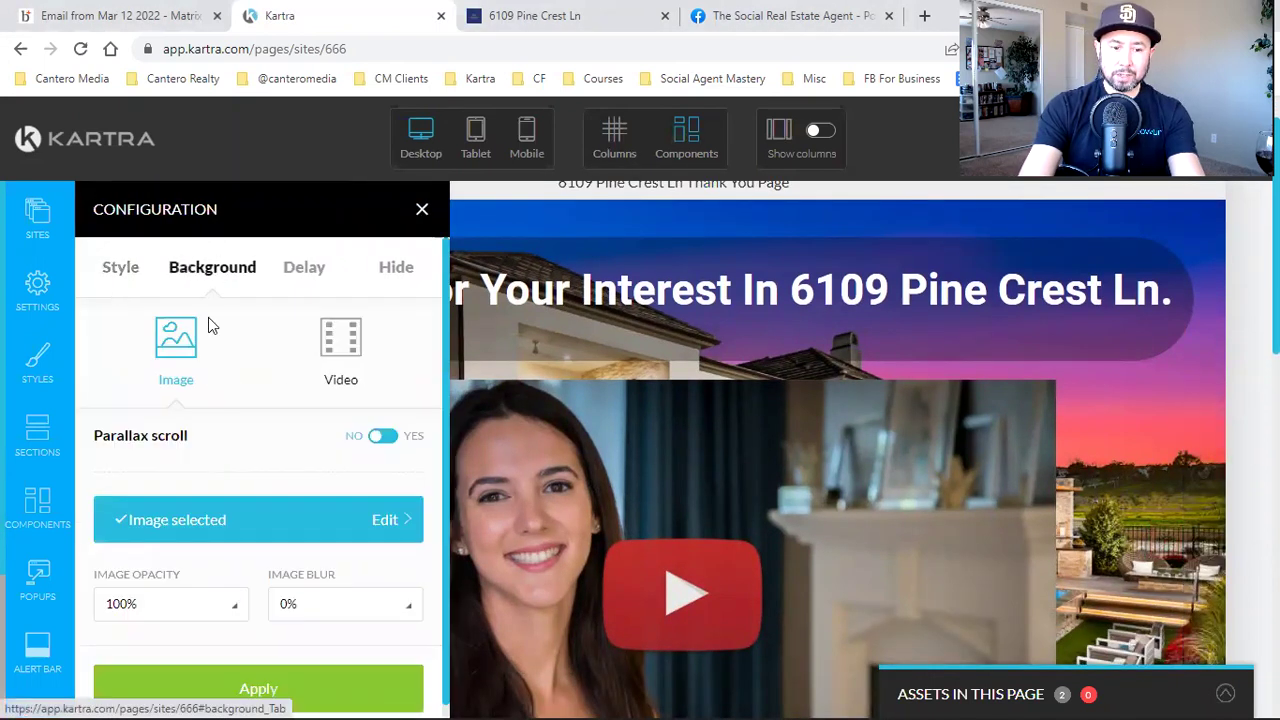
left_click(322, 512)
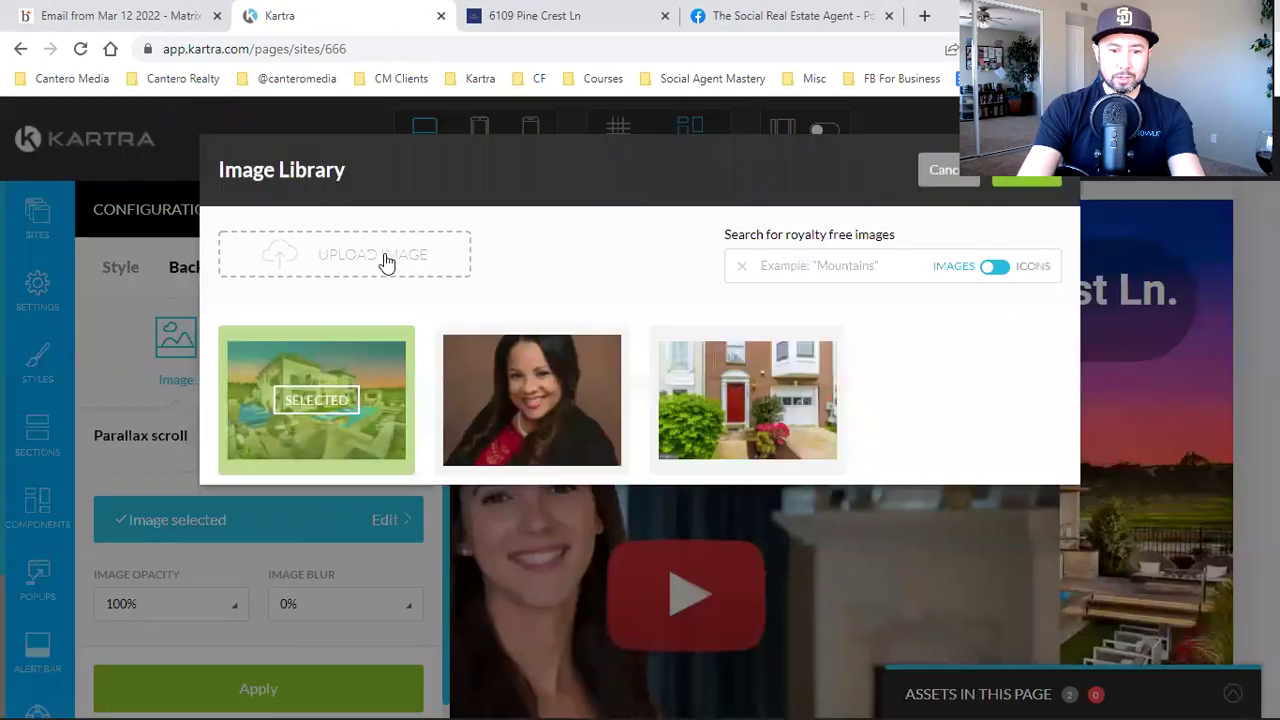
left_click(356, 254)
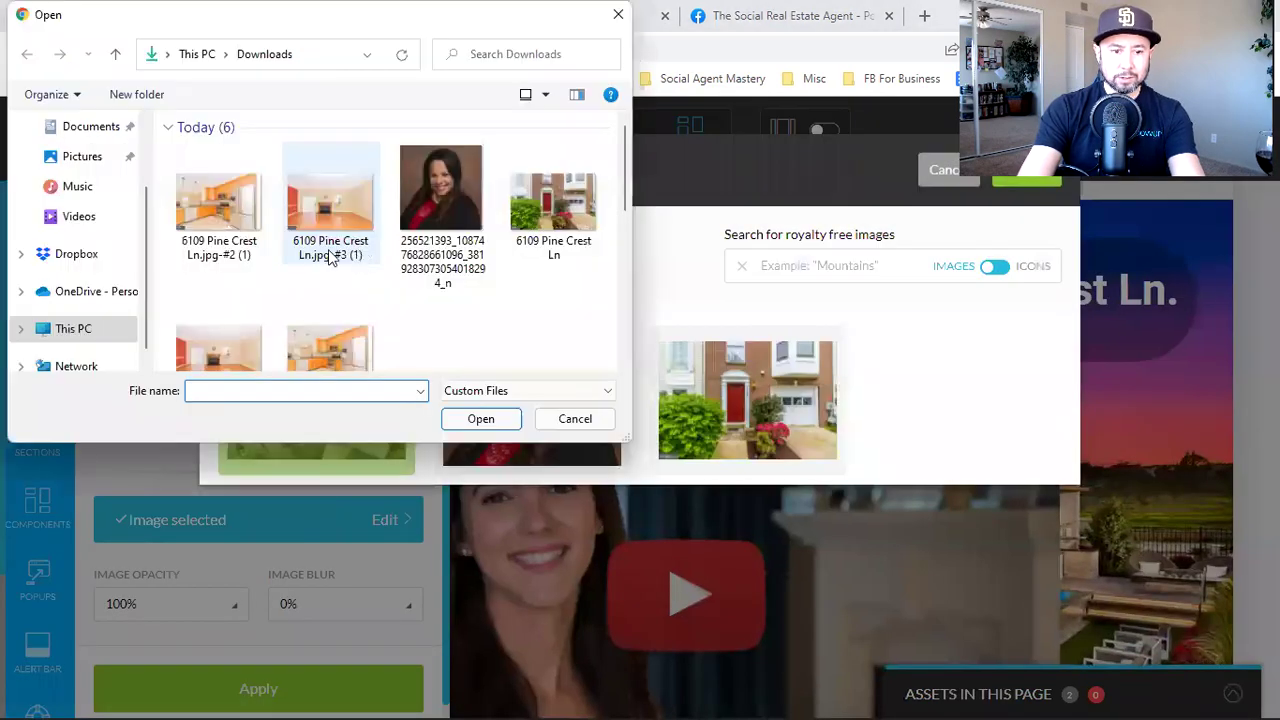
scroll(270, 250, "down", 1)
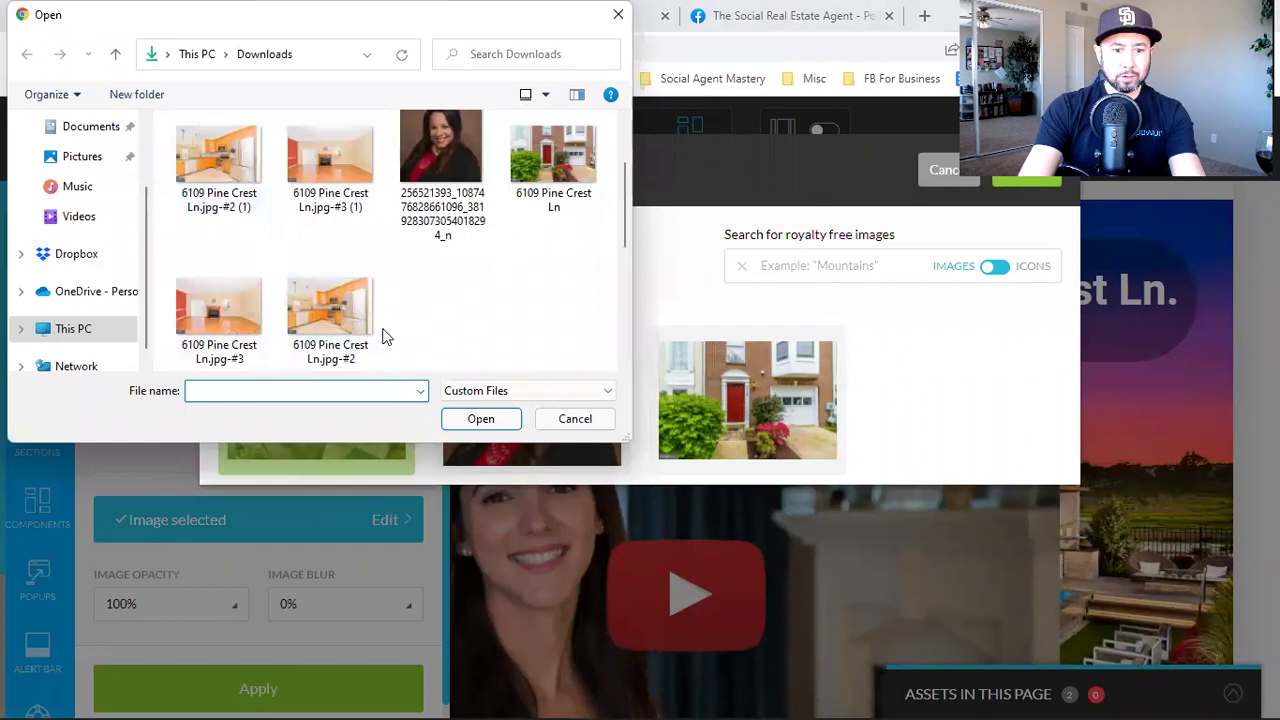
left_click(350, 322)
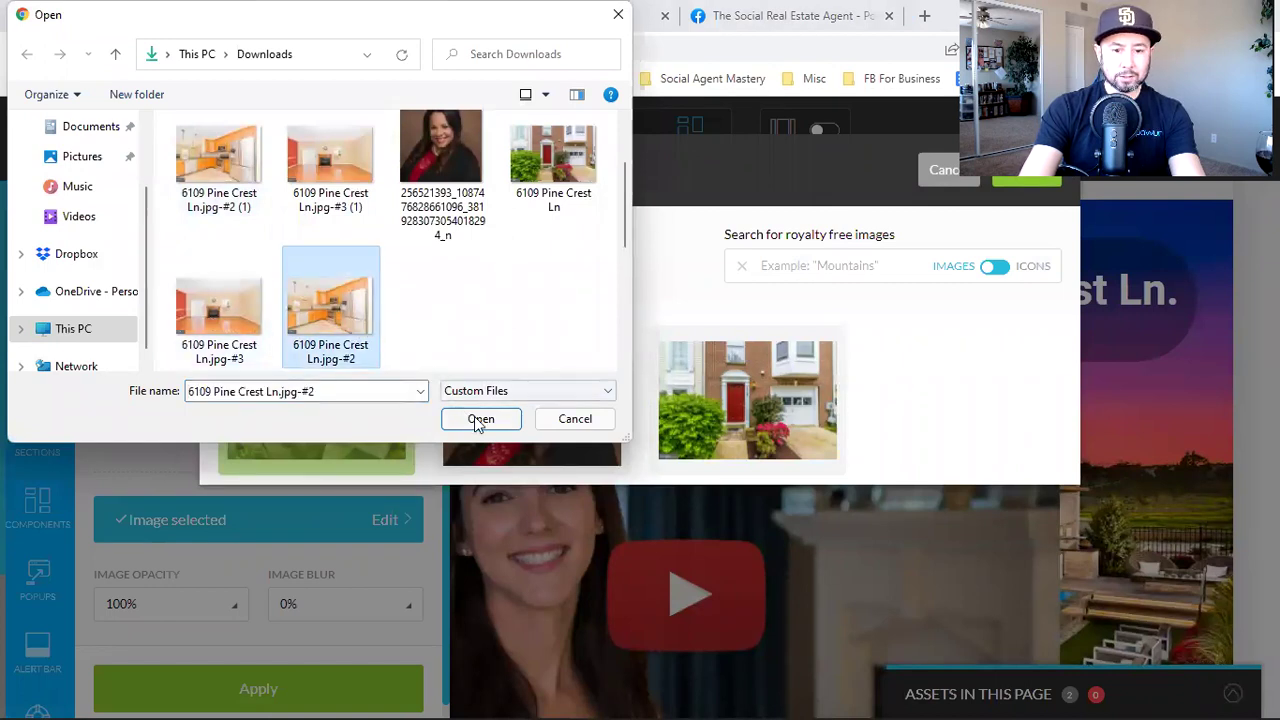
left_click(478, 420)
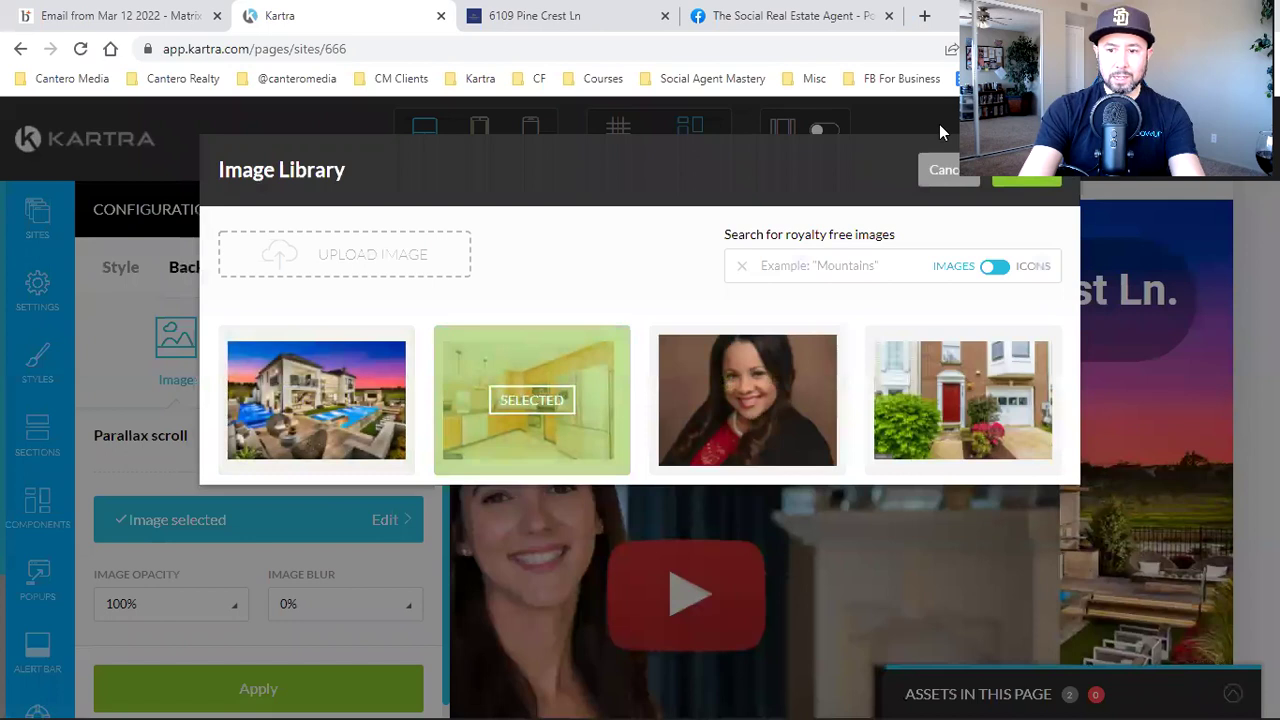
- Select the uploaded kitchen photo as the section background and apply it
left_click(1012, 180)
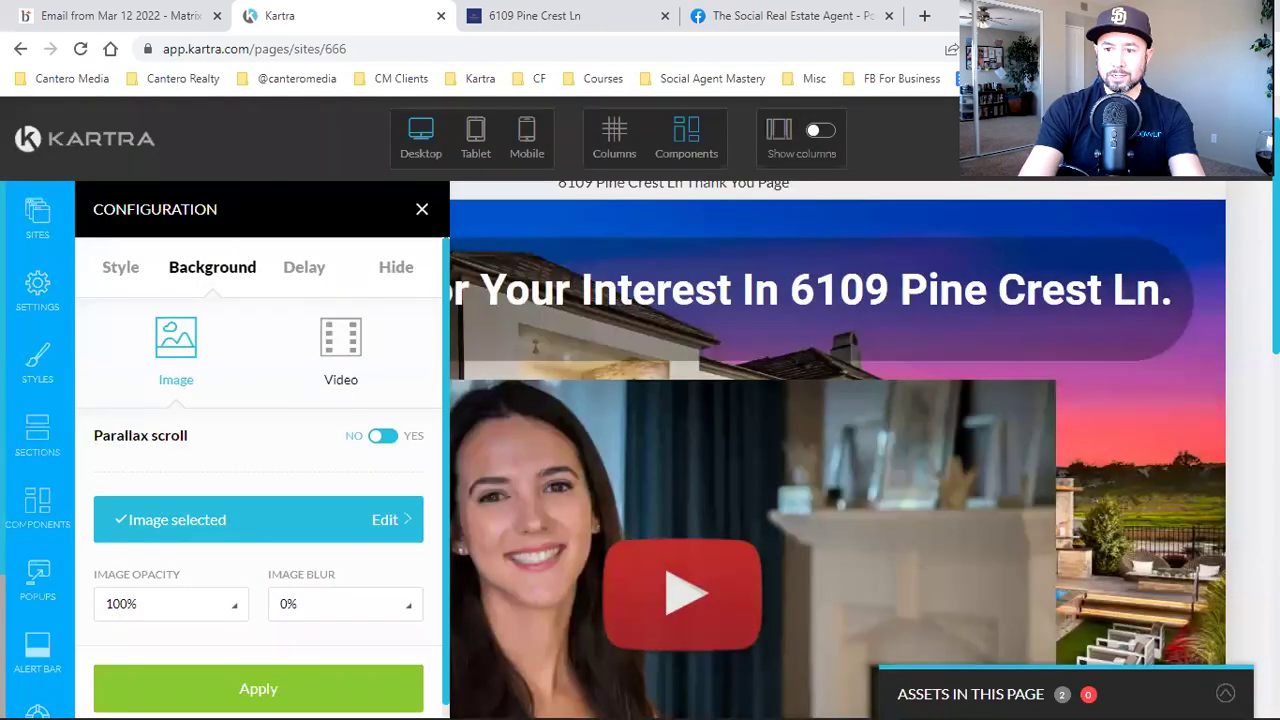
left_click(289, 693)
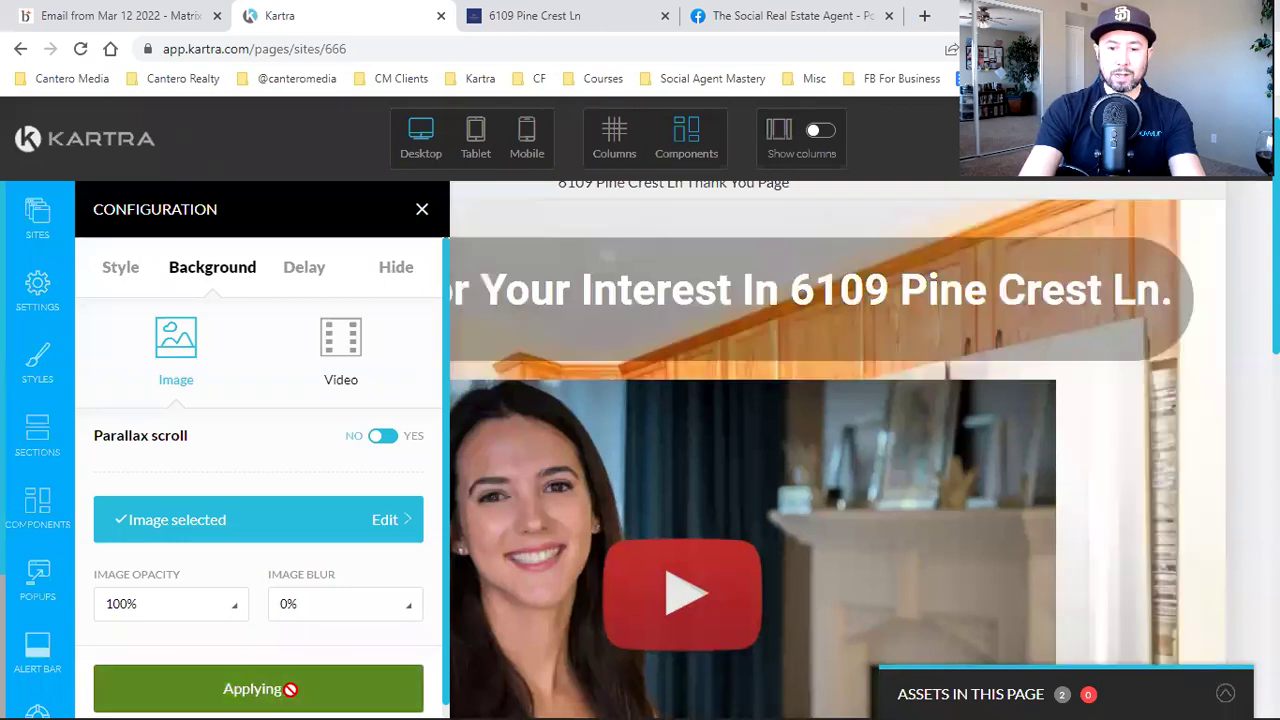
left_click(421, 210)
scroll(633, 410, "down", 3)
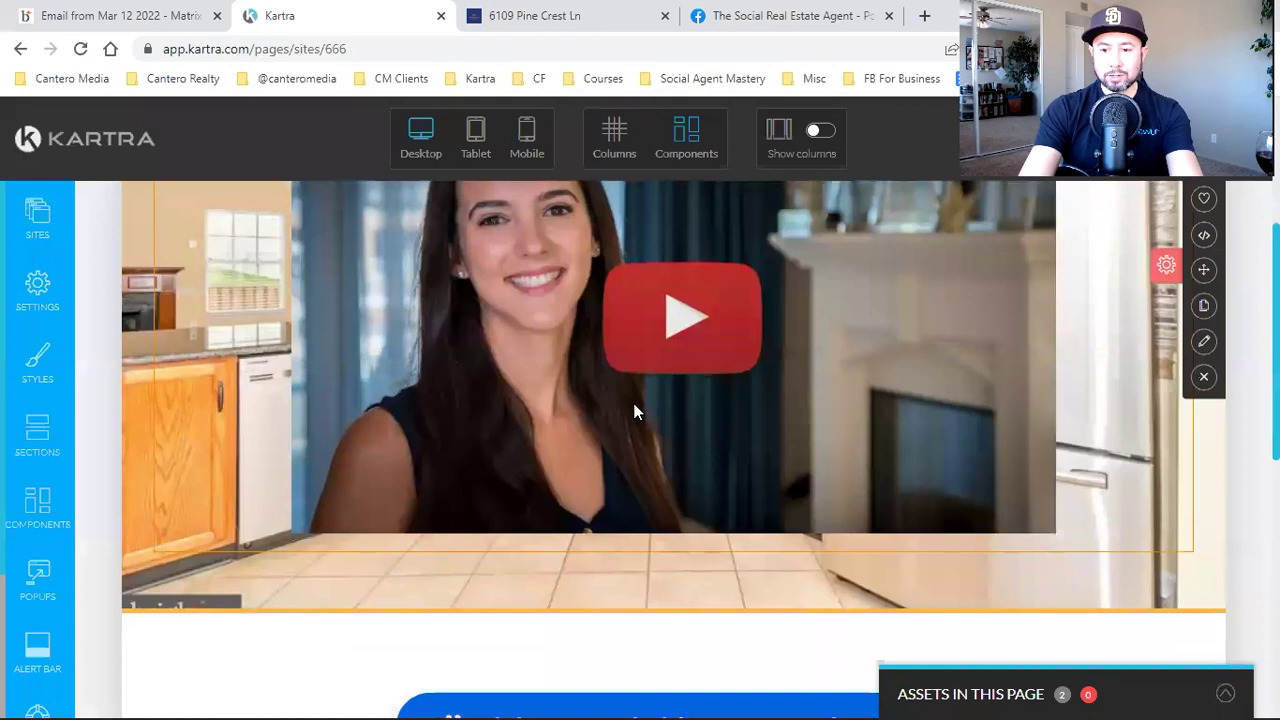
scroll(636, 411, "up", 3)
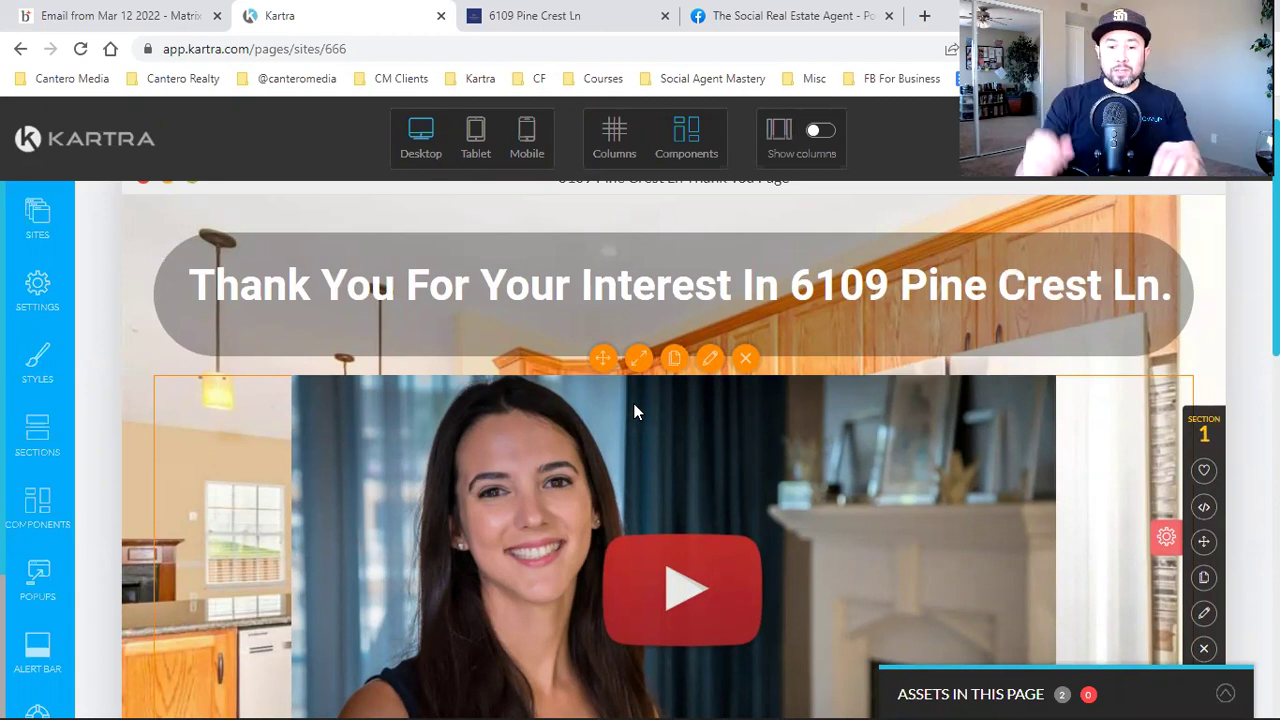
scroll(634, 411, "down", 2)
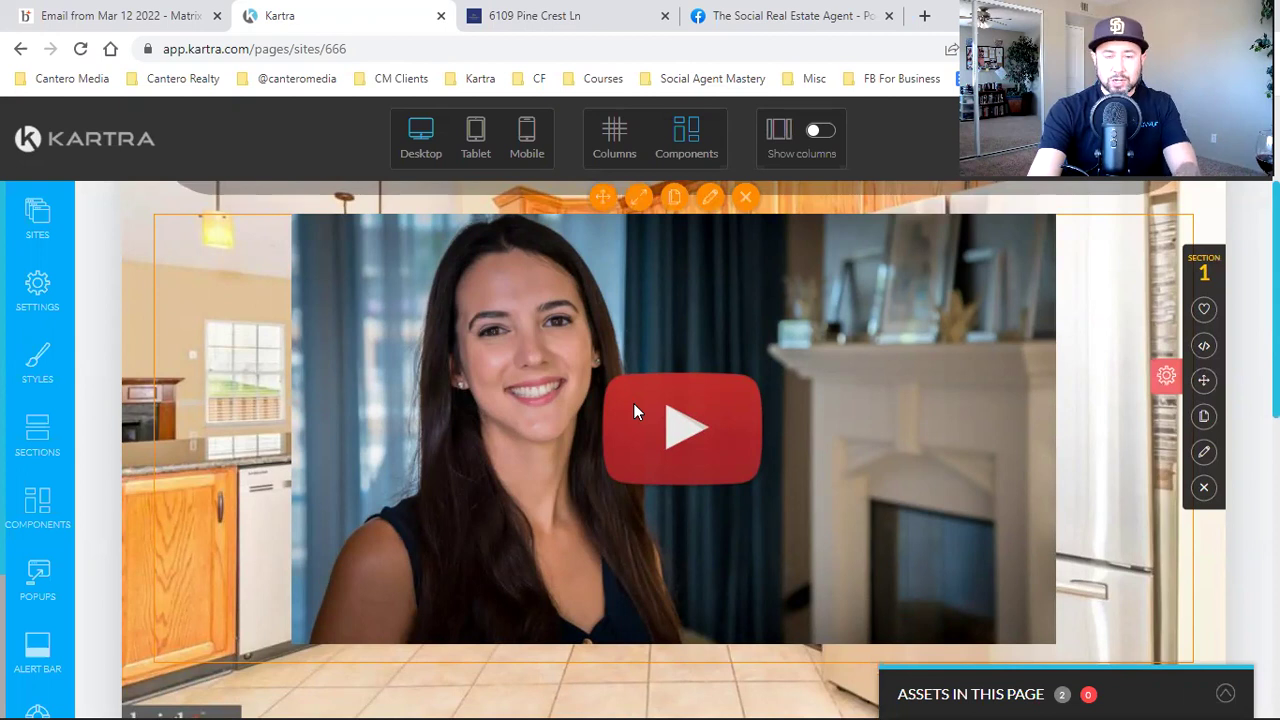
scroll(633, 403, "down", 4)
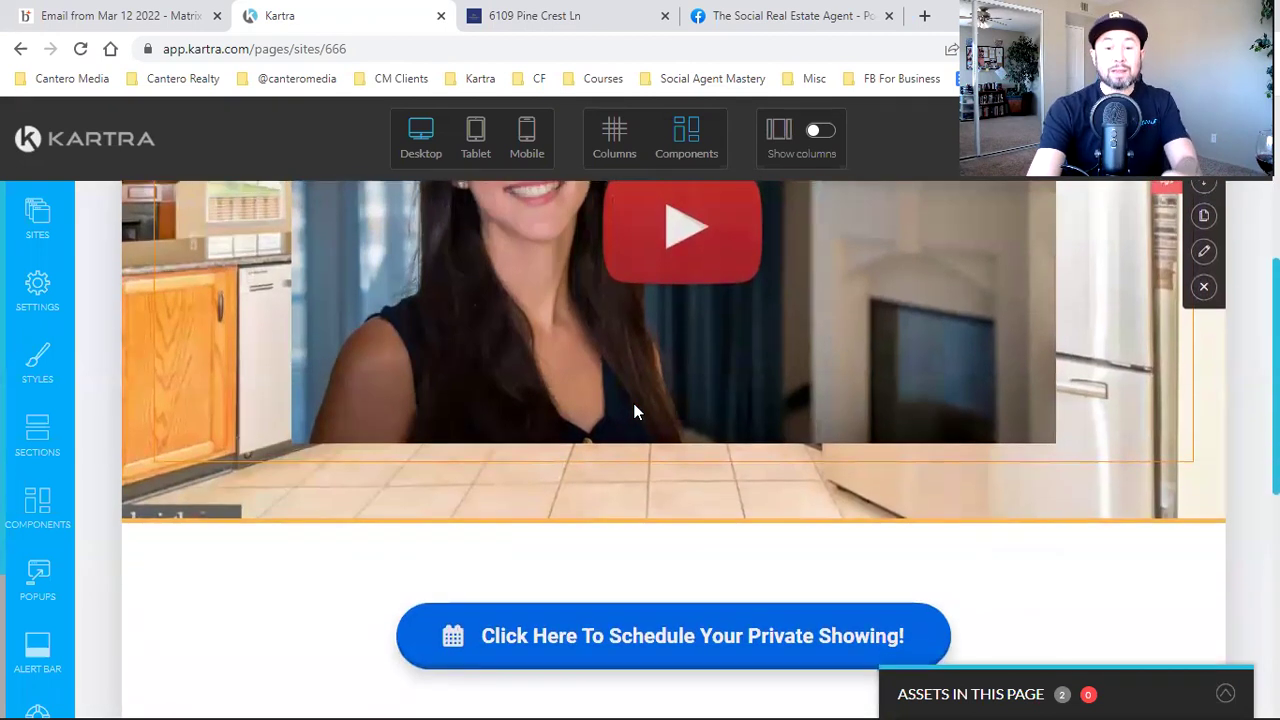
mouse_move(688, 437)
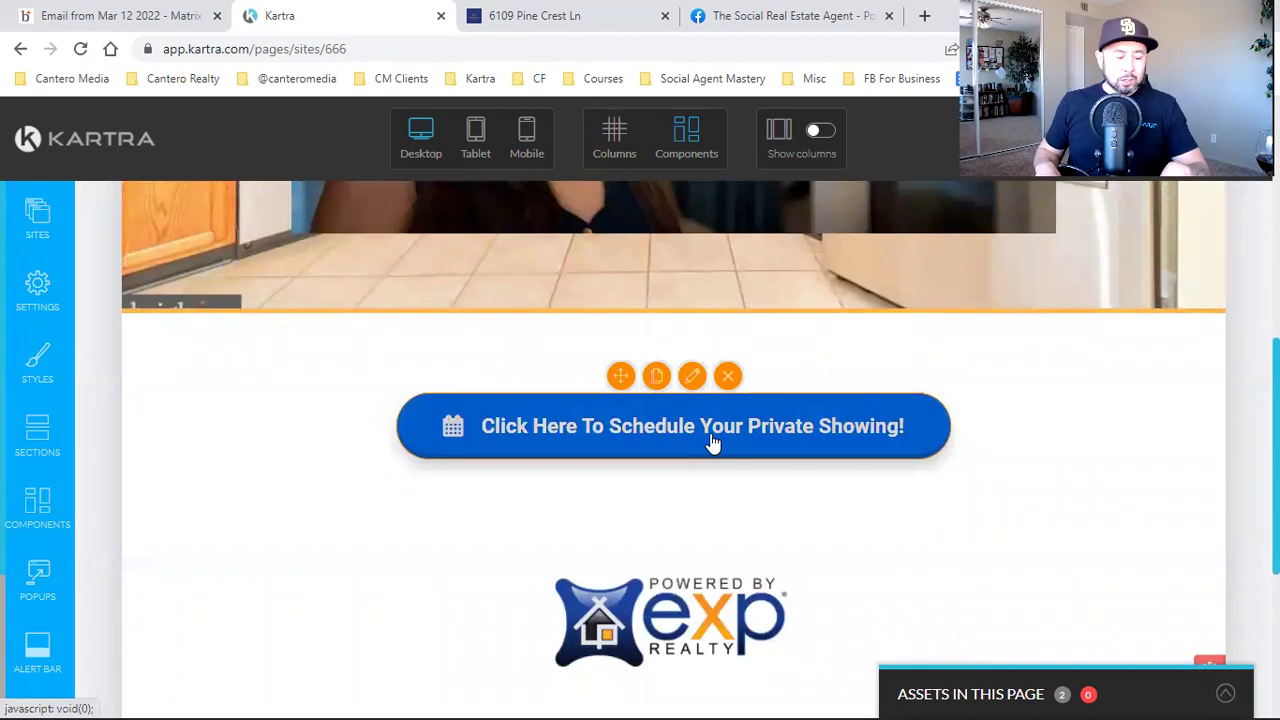
scroll(711, 437, "up", 6)
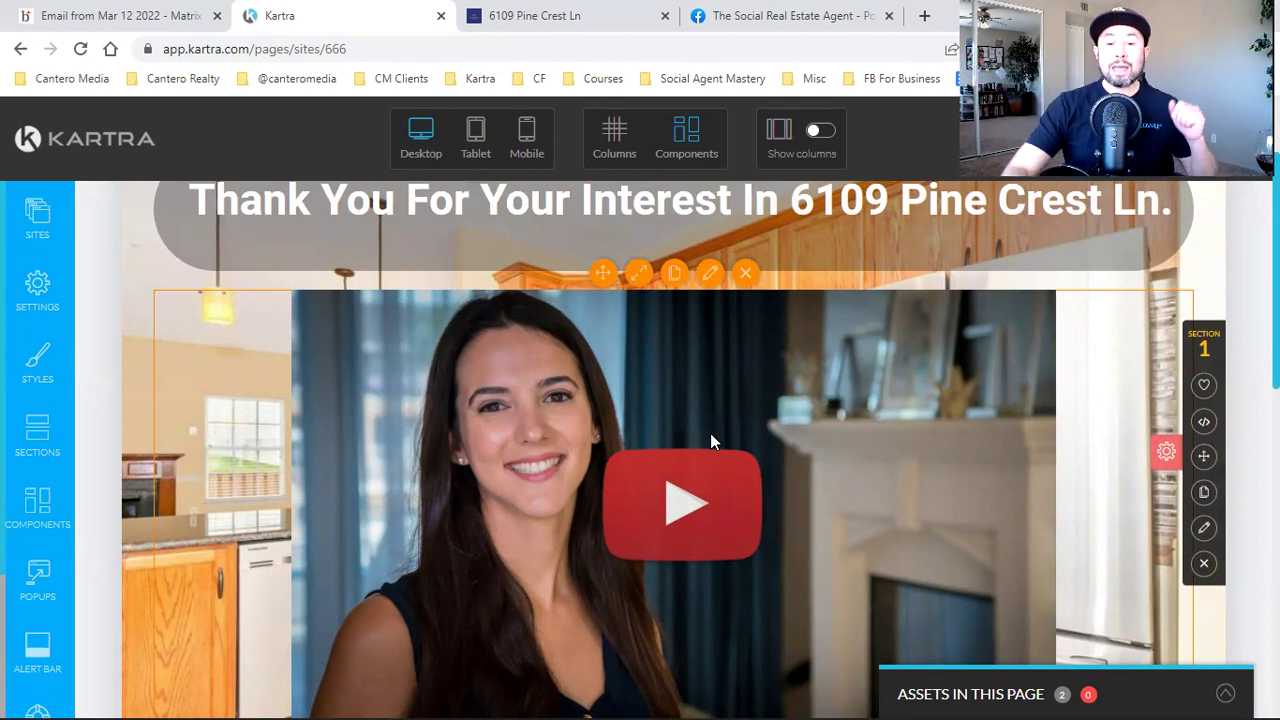
scroll(711, 438, "down", 5)
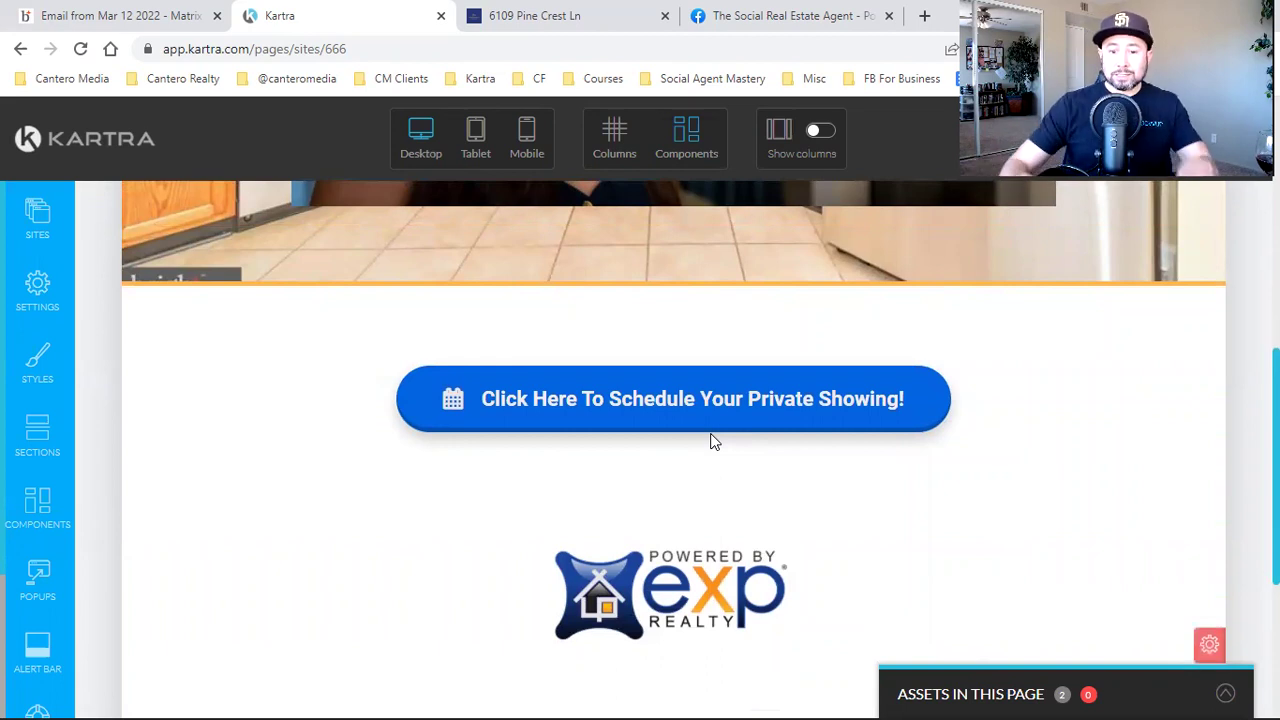
scroll(714, 441, "down", 3)
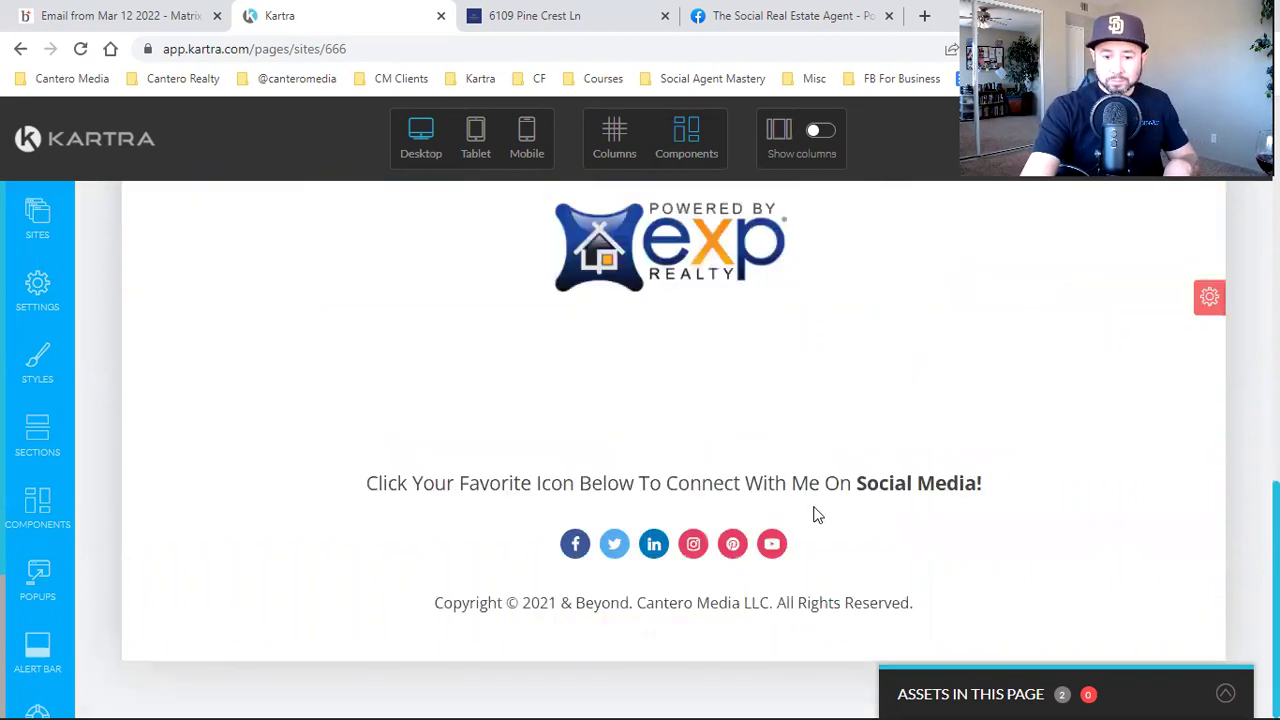
mouse_move(576, 543)
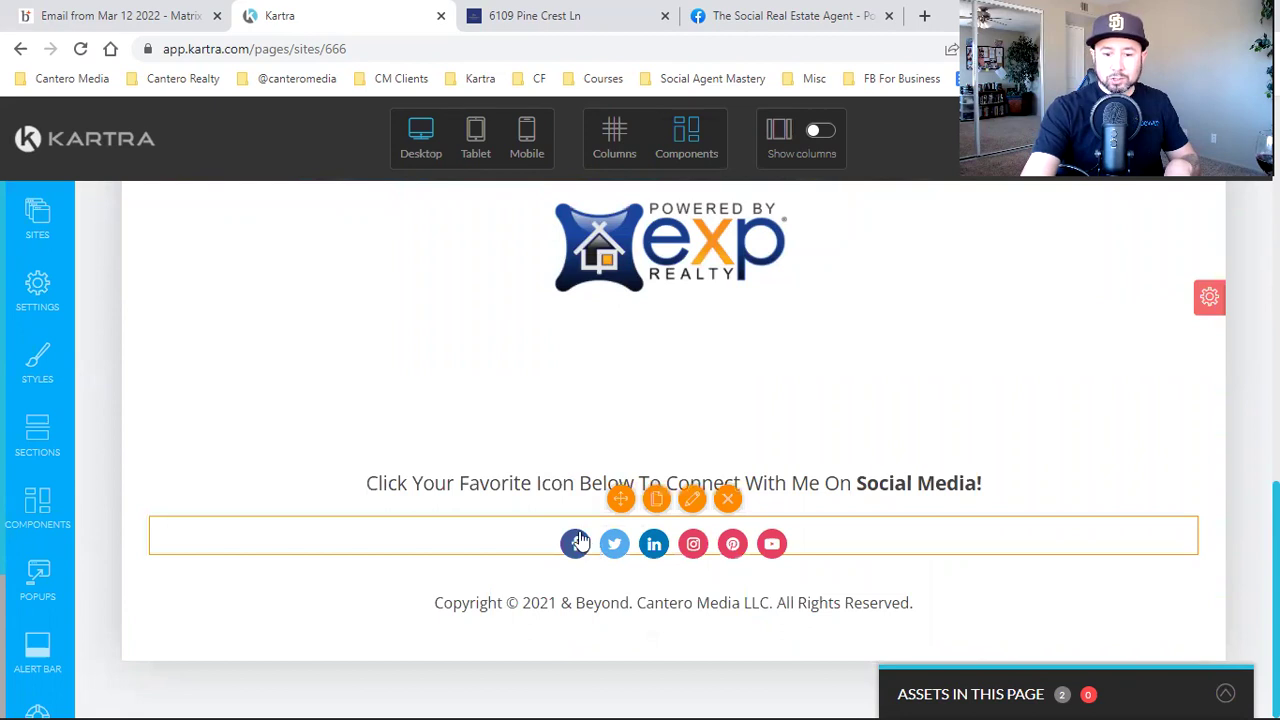
mouse_move(820, 601)
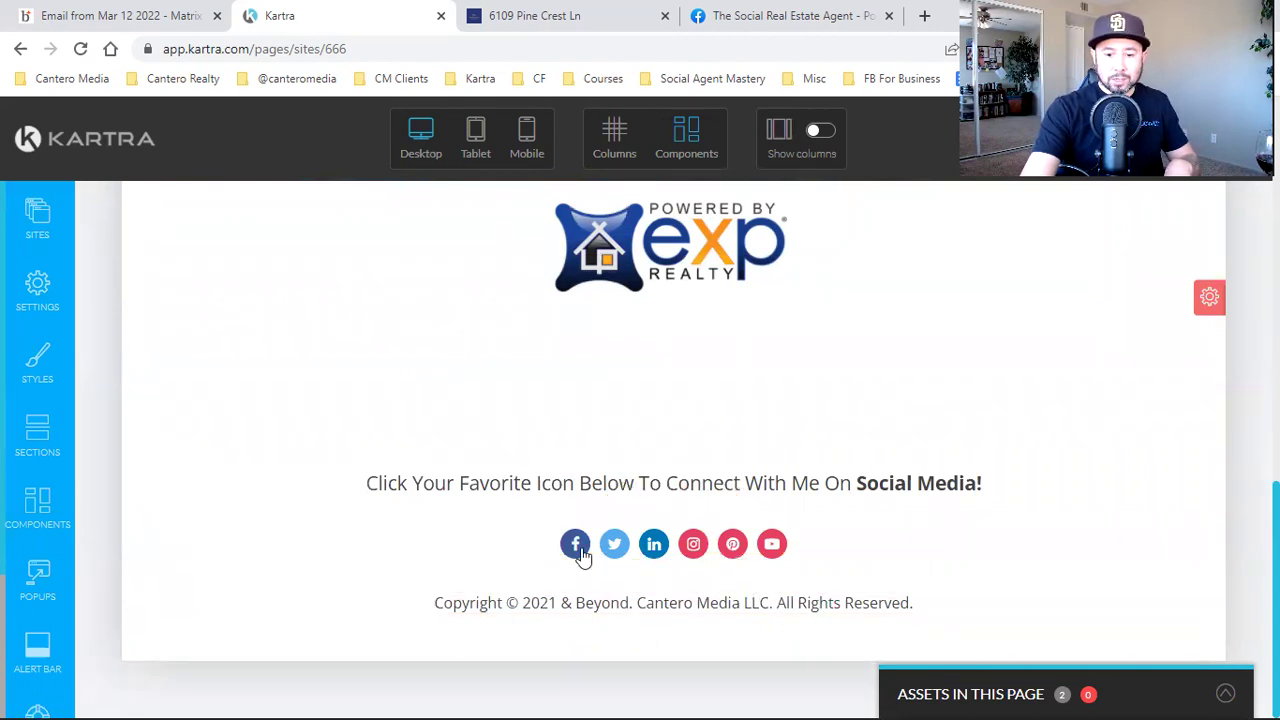
left_click(37, 287)
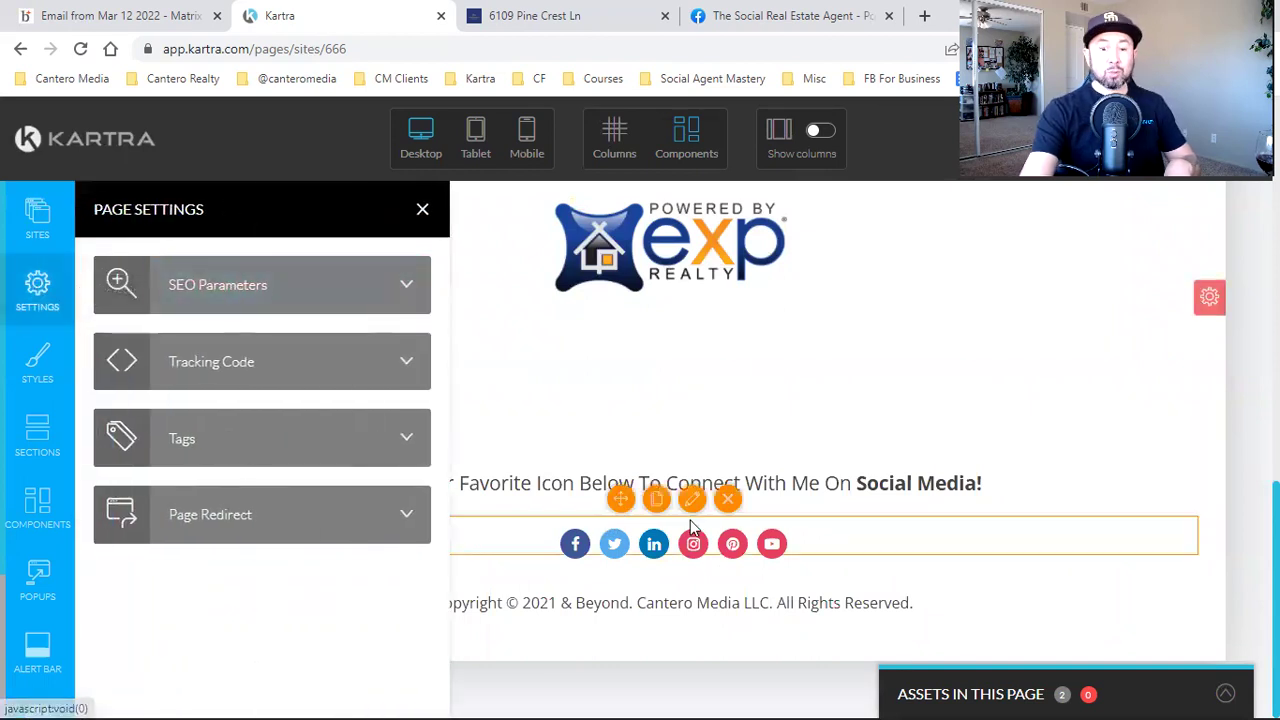
left_click(424, 211)
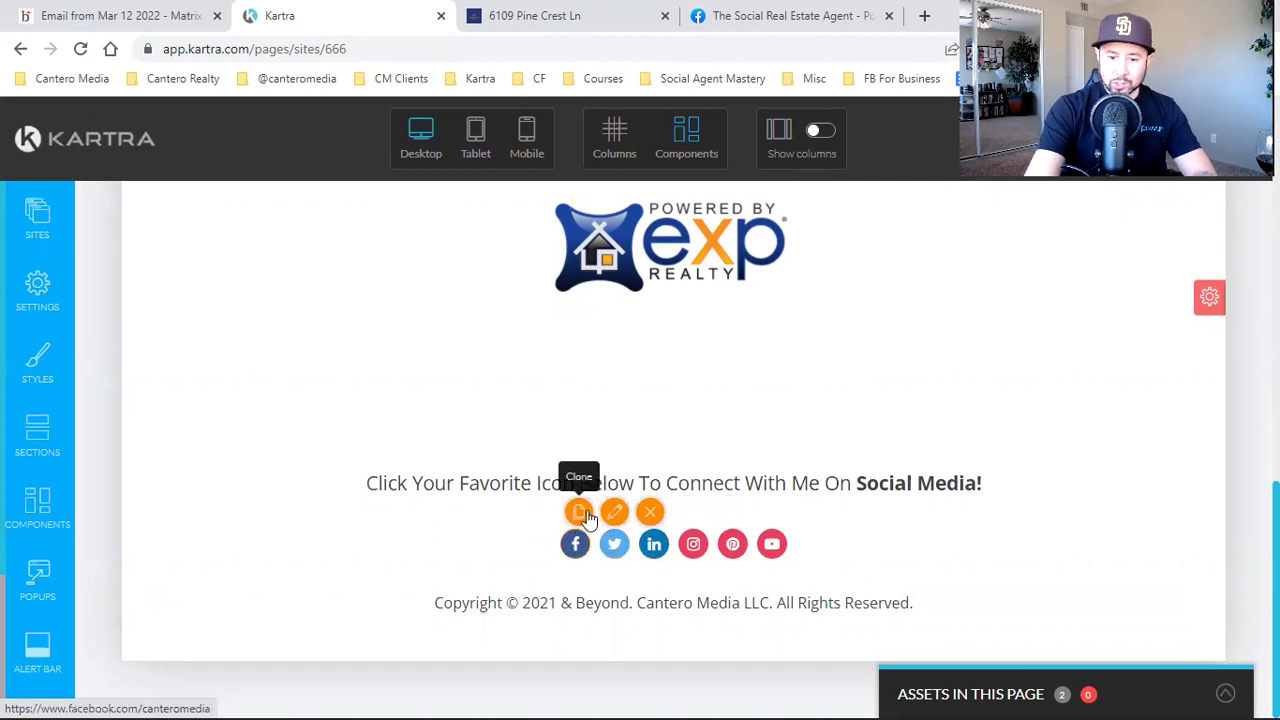
- Open the footer Facebook icon's link settings and select the username in its current URL
left_click(616, 512)
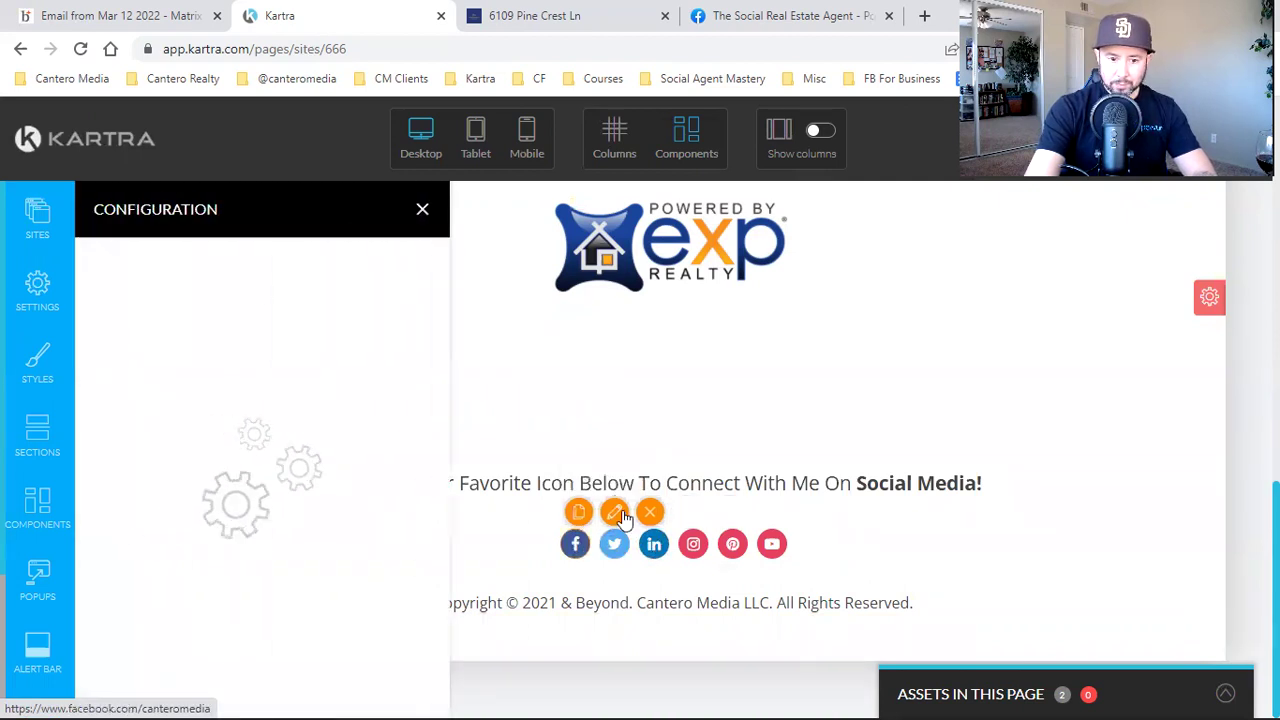
left_click(268, 272)
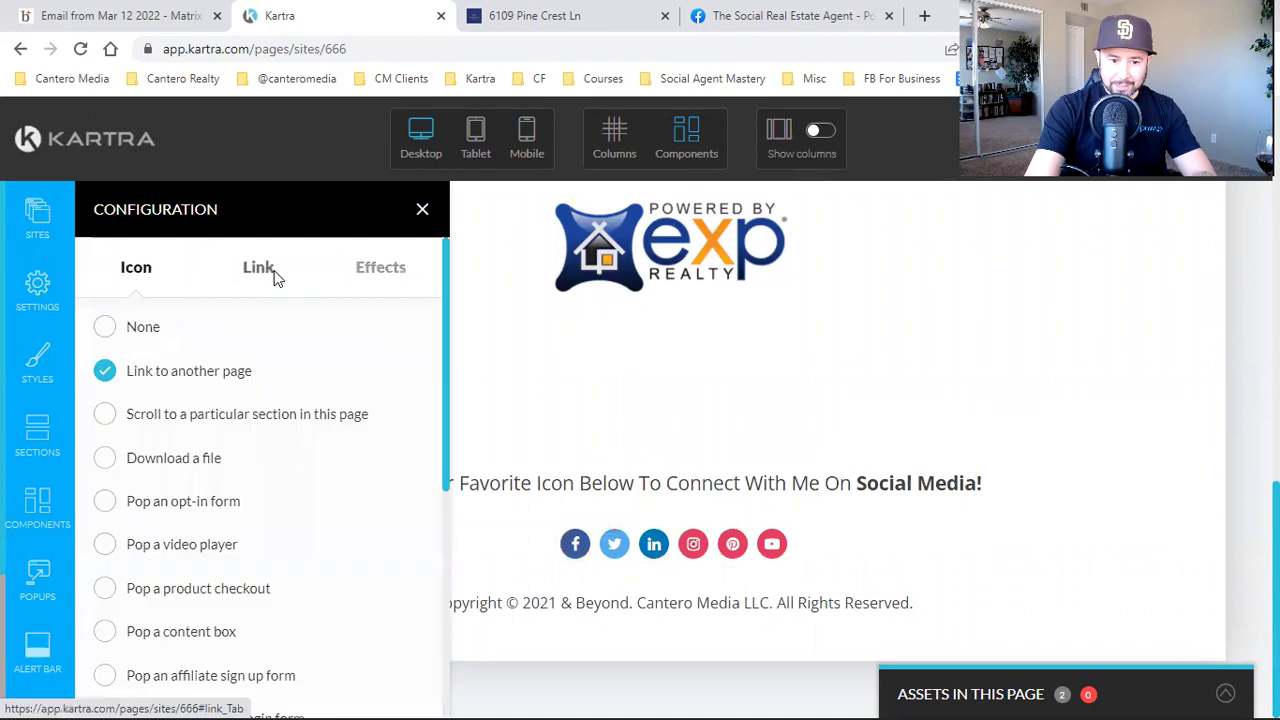
scroll(241, 411, "down", 4)
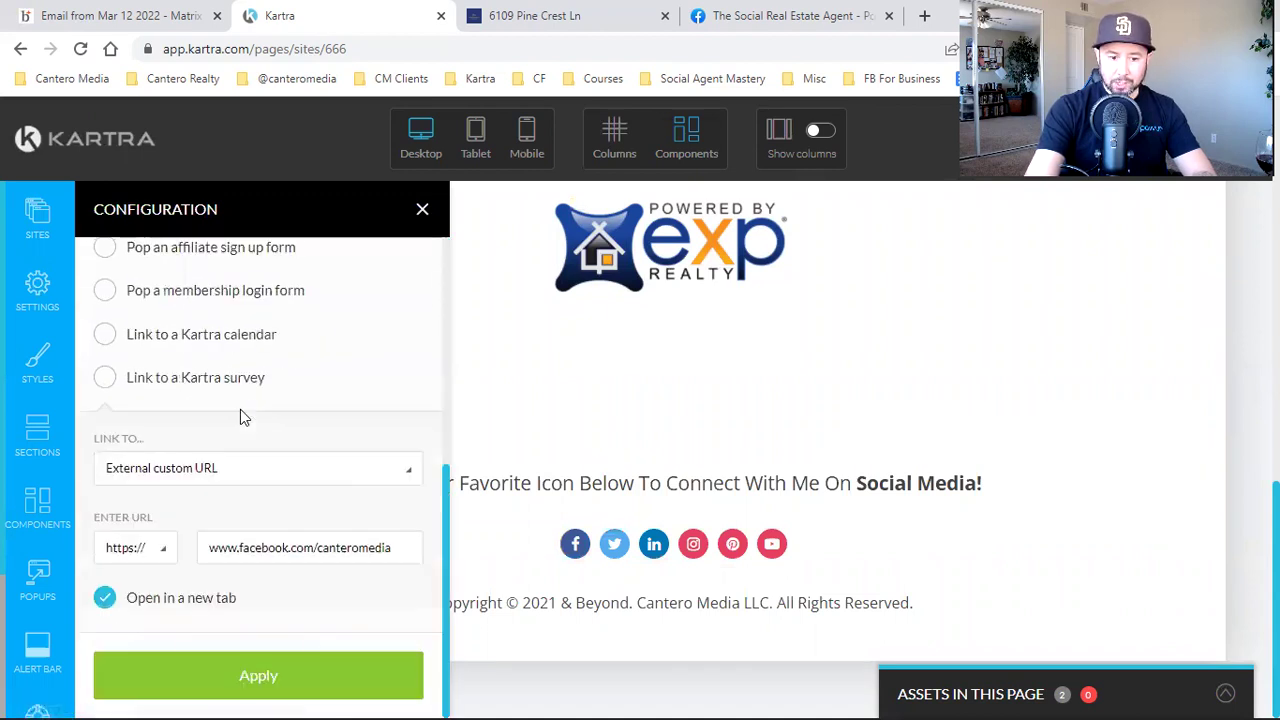
double_click(343, 551)
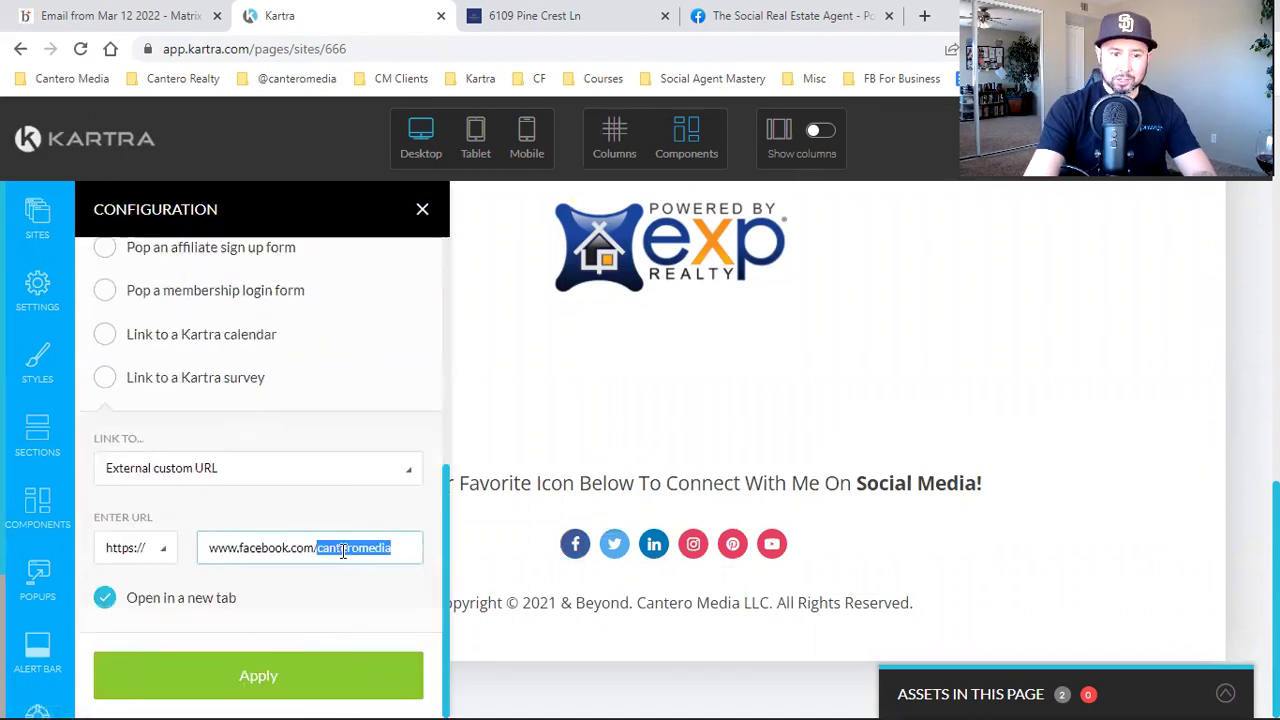
- Search Facebook for 'tama', open the S3 Decree with EXP Realty page and copy its URL
left_click(782, 12)
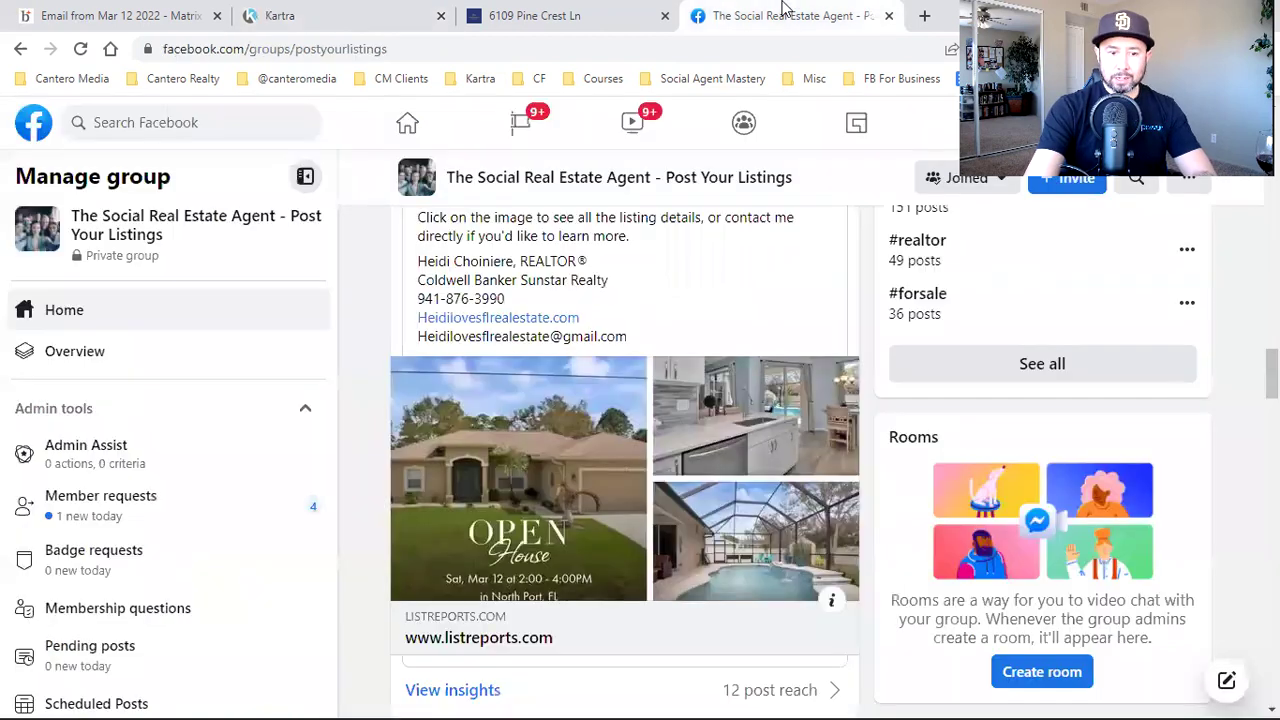
left_click(245, 131)
type("tama")
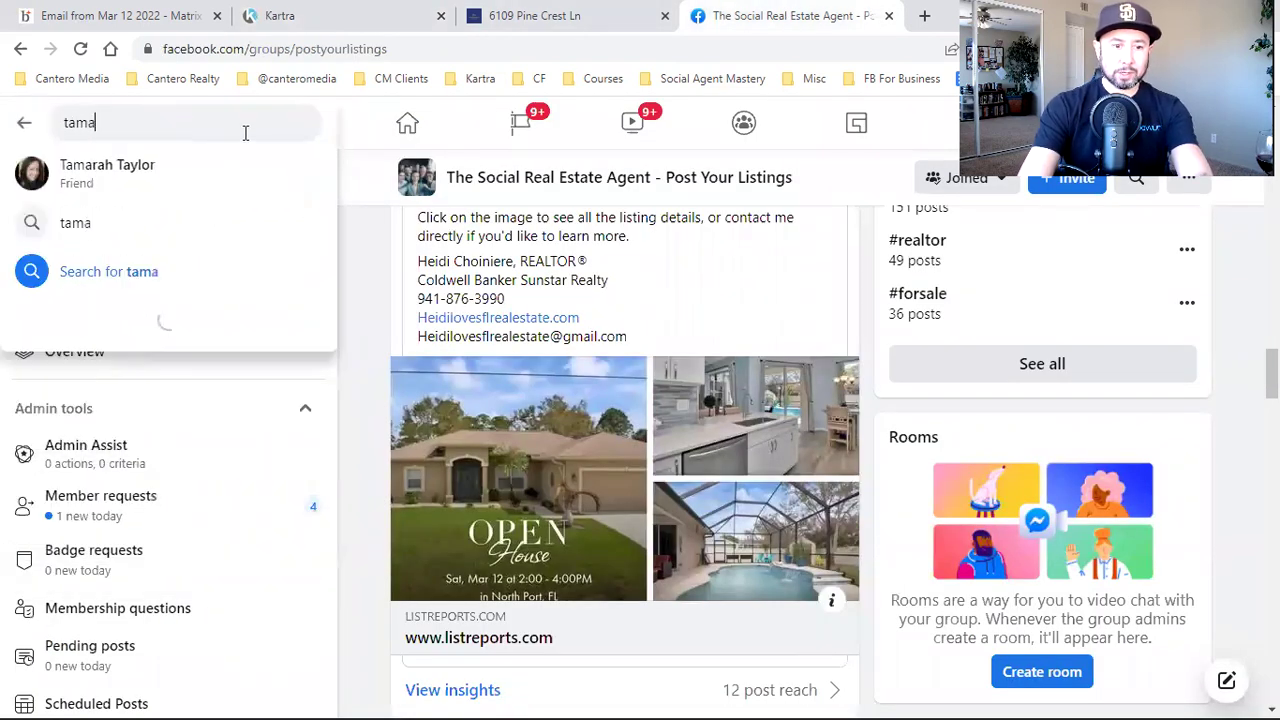
left_click(247, 178)
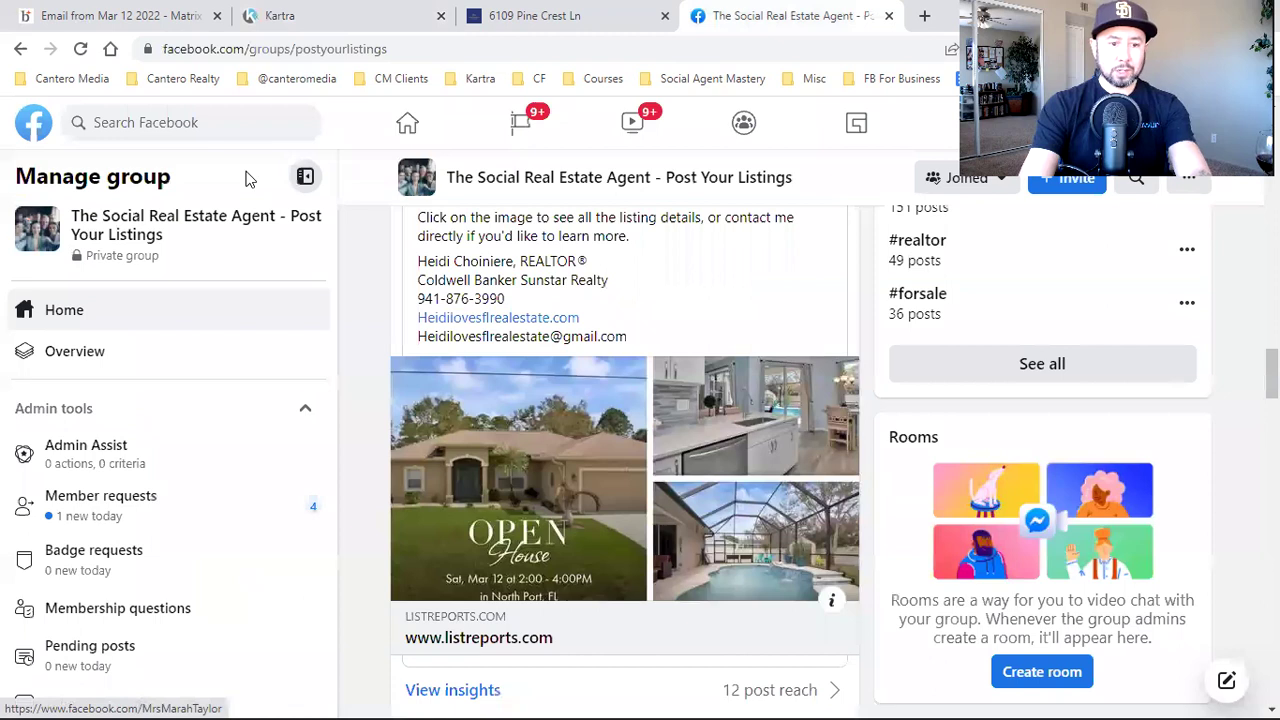
scroll(486, 514, "down", 3)
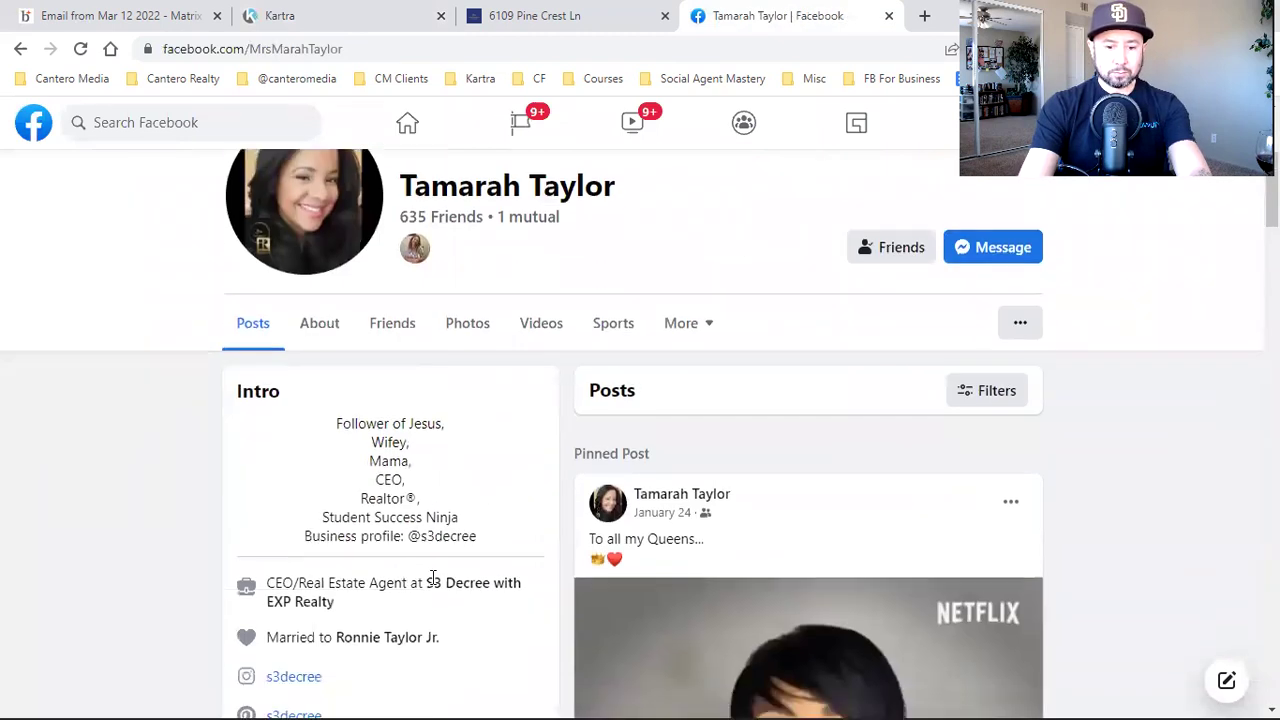
left_click(491, 583)
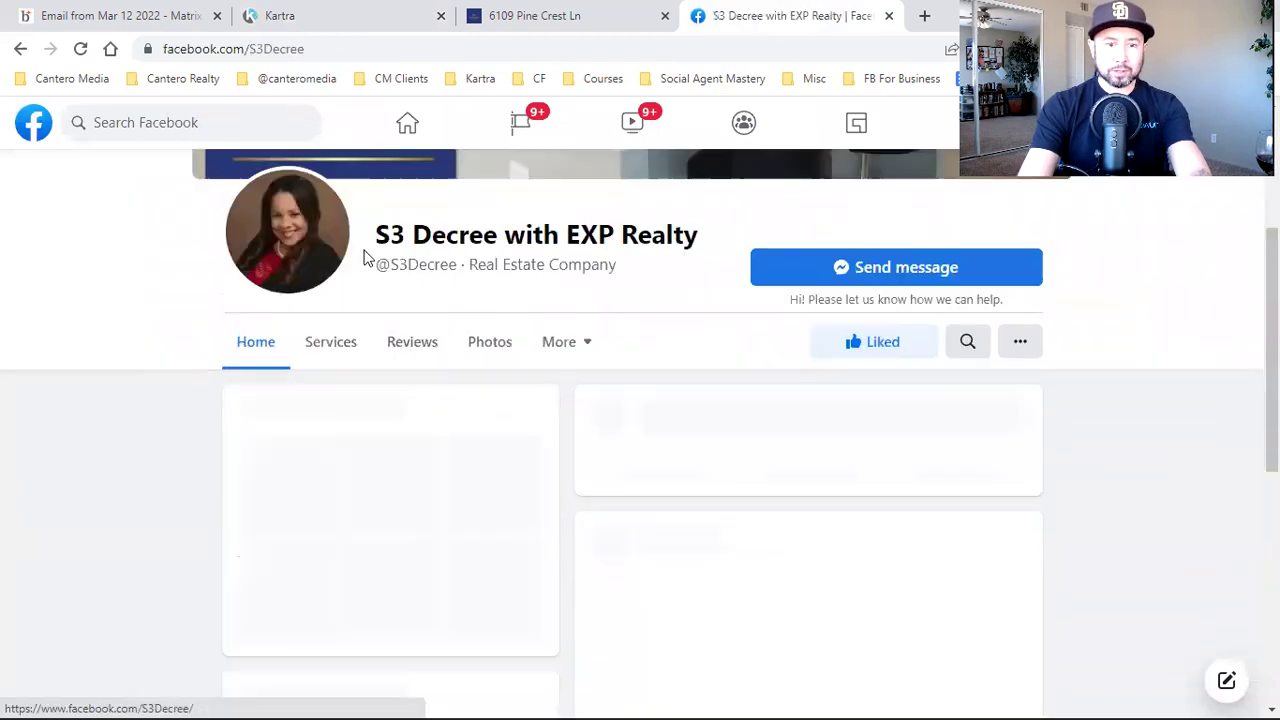
left_click(256, 52)
right_click(255, 54)
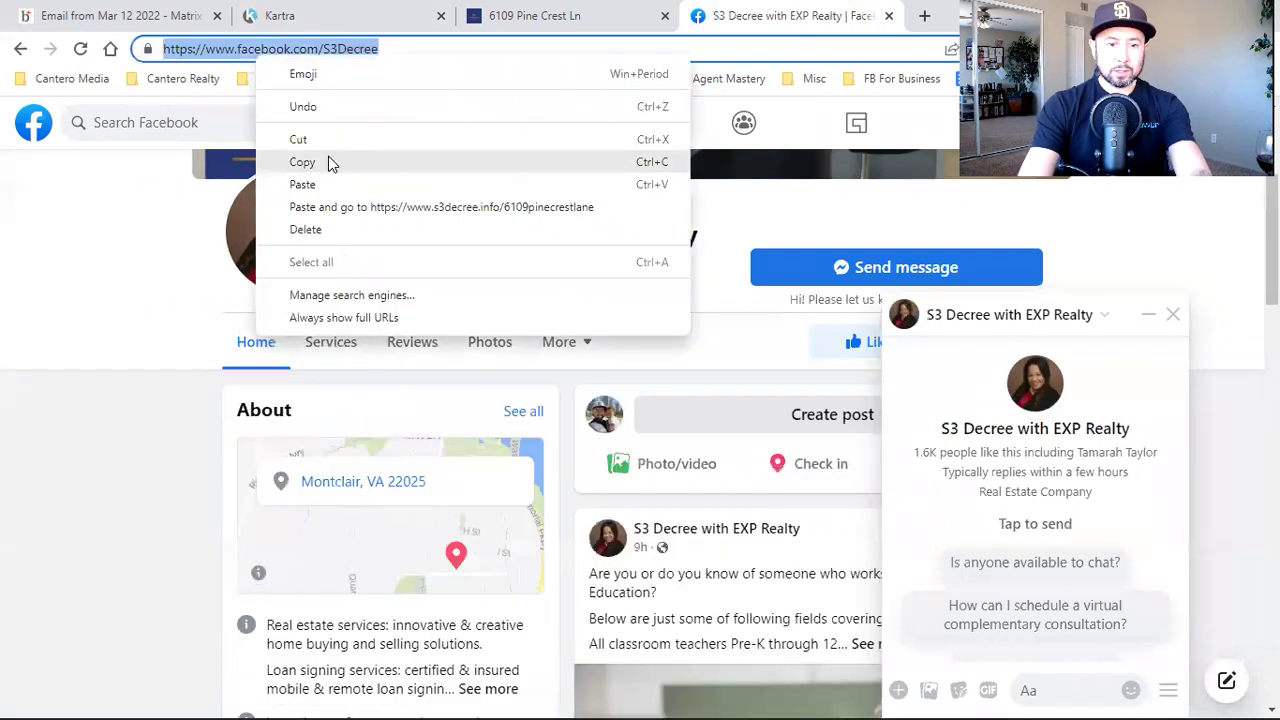
left_click(331, 163)
left_click(349, 10)
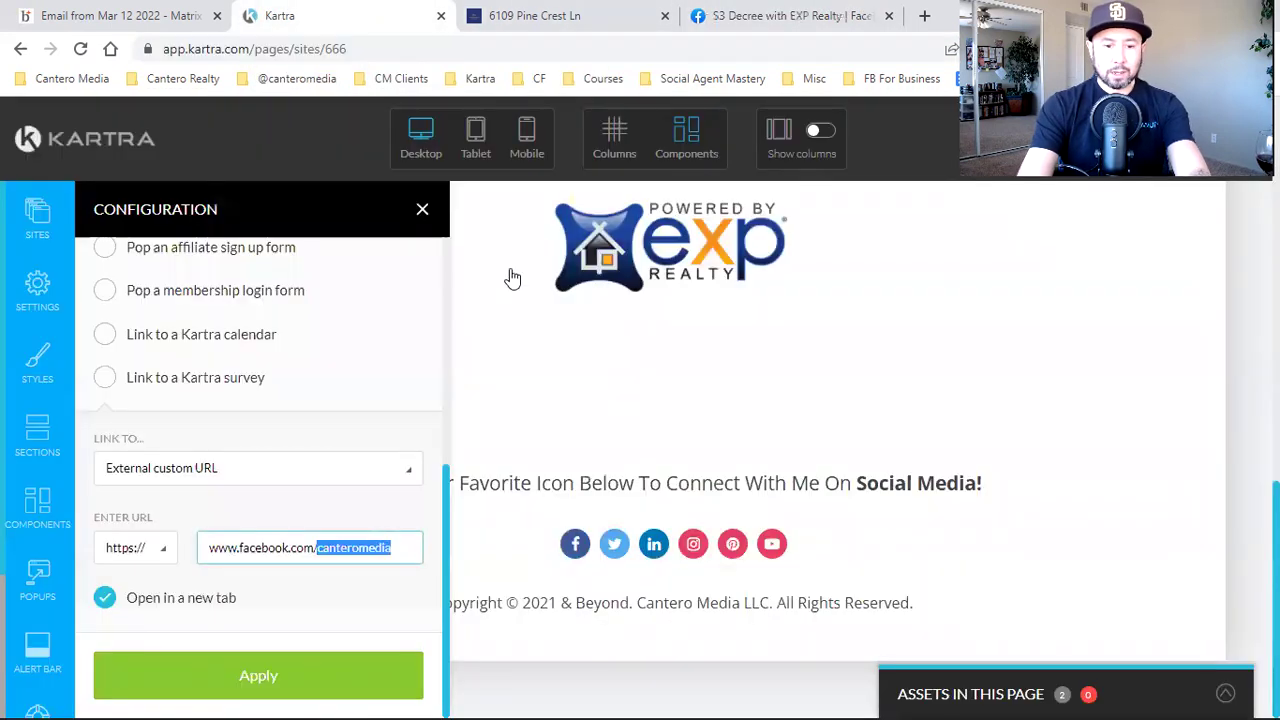
triple_click(301, 548)
key("ctrl+v")
left_click(326, 677)
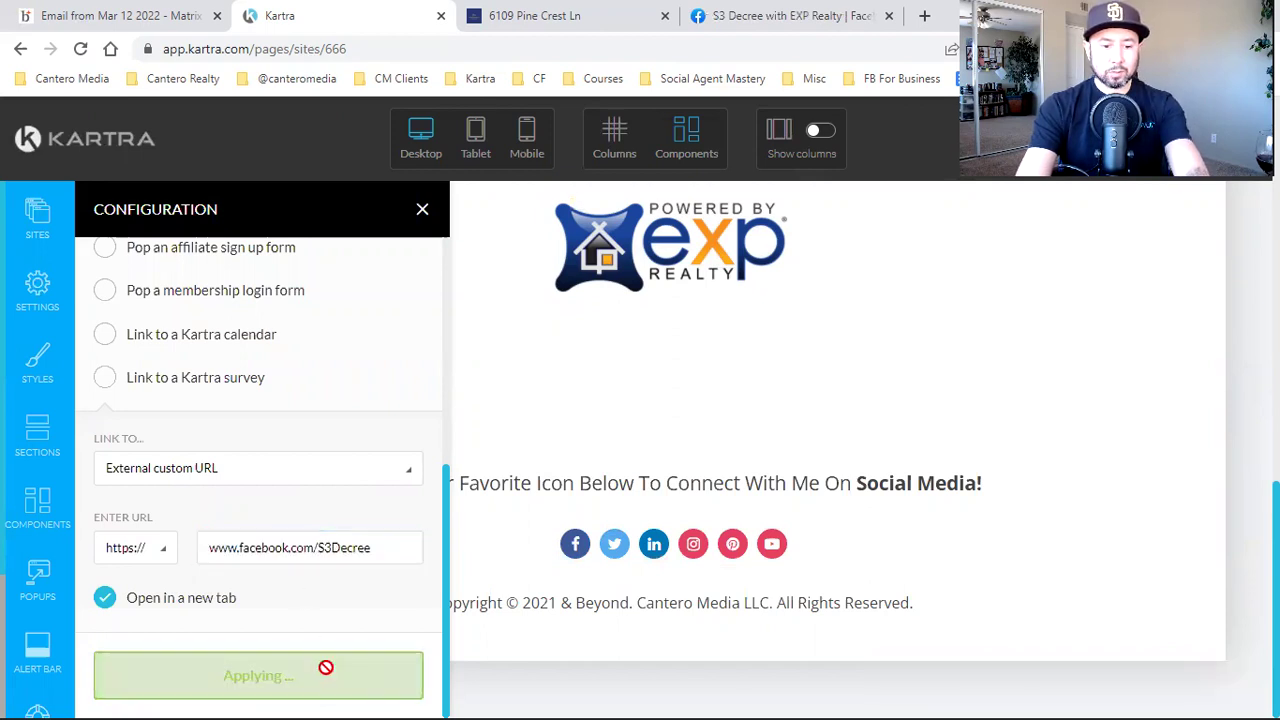
left_click(790, 15)
- Scroll to the S3 Decree page's About details and open the agent's linked LinkedIn profile
scroll(461, 401, "down", 4)
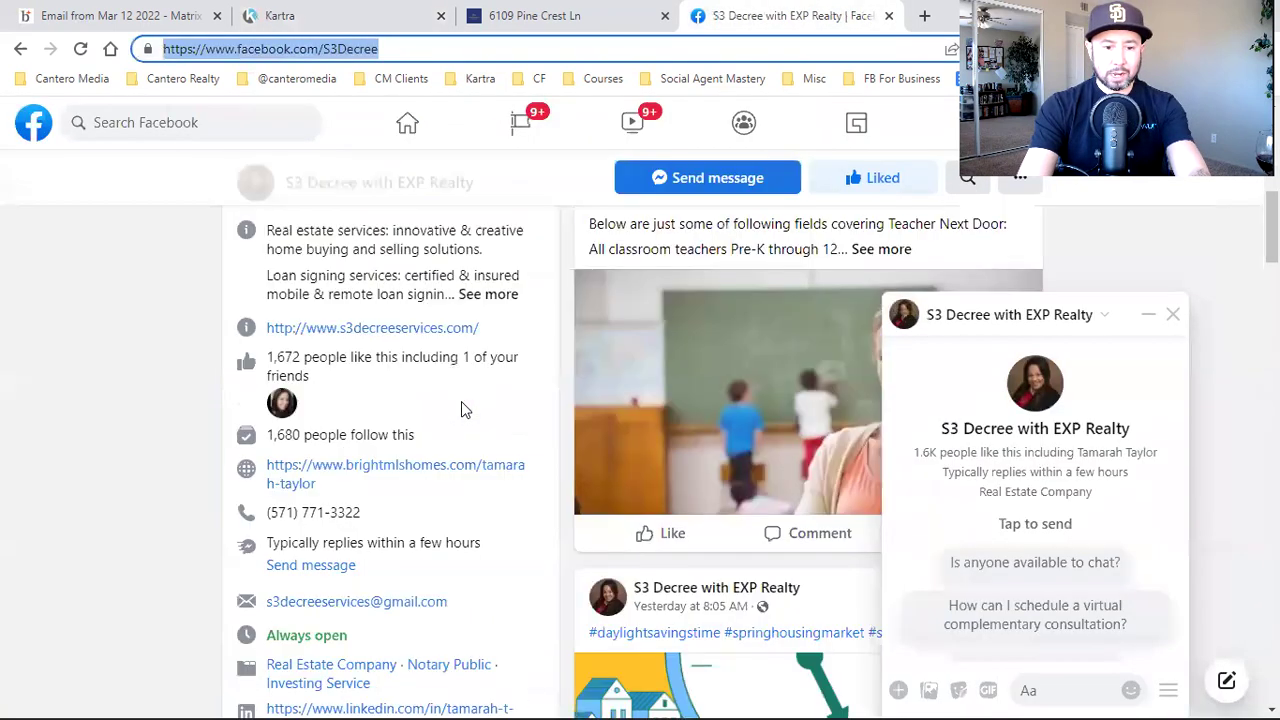
scroll(440, 510, "down", 1)
scroll(450, 514, "down", 1)
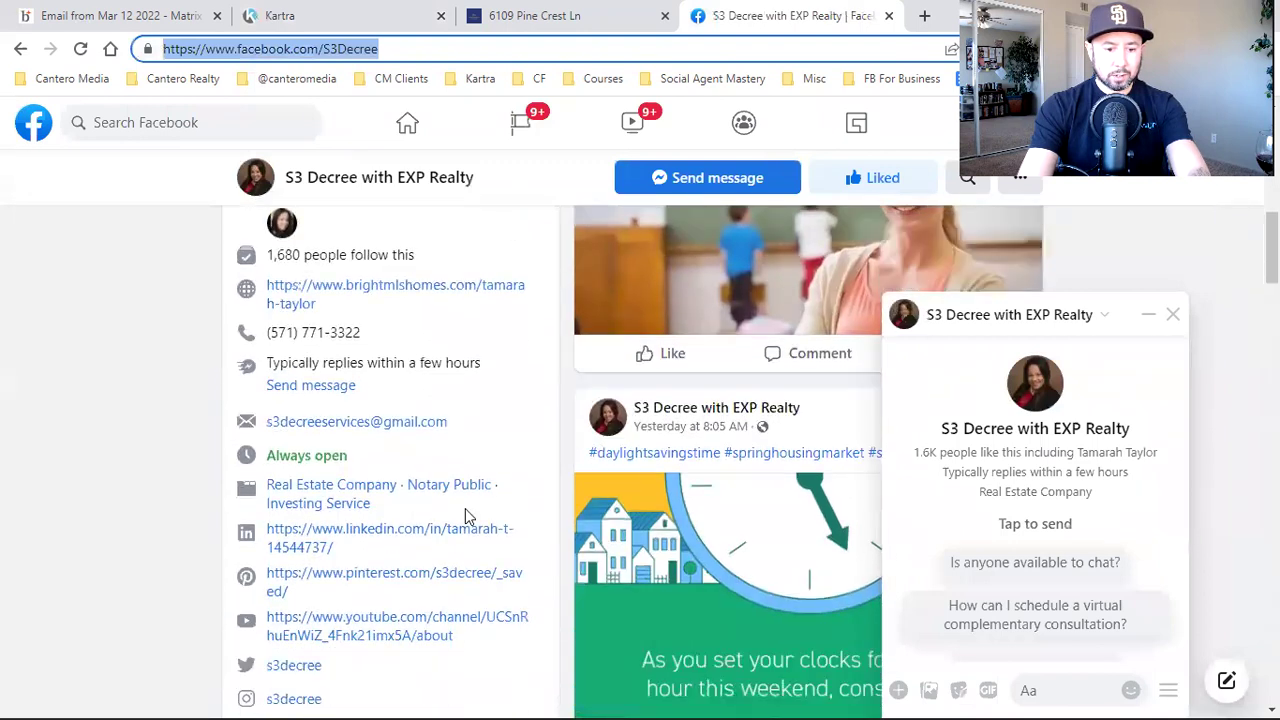
left_click(371, 508)
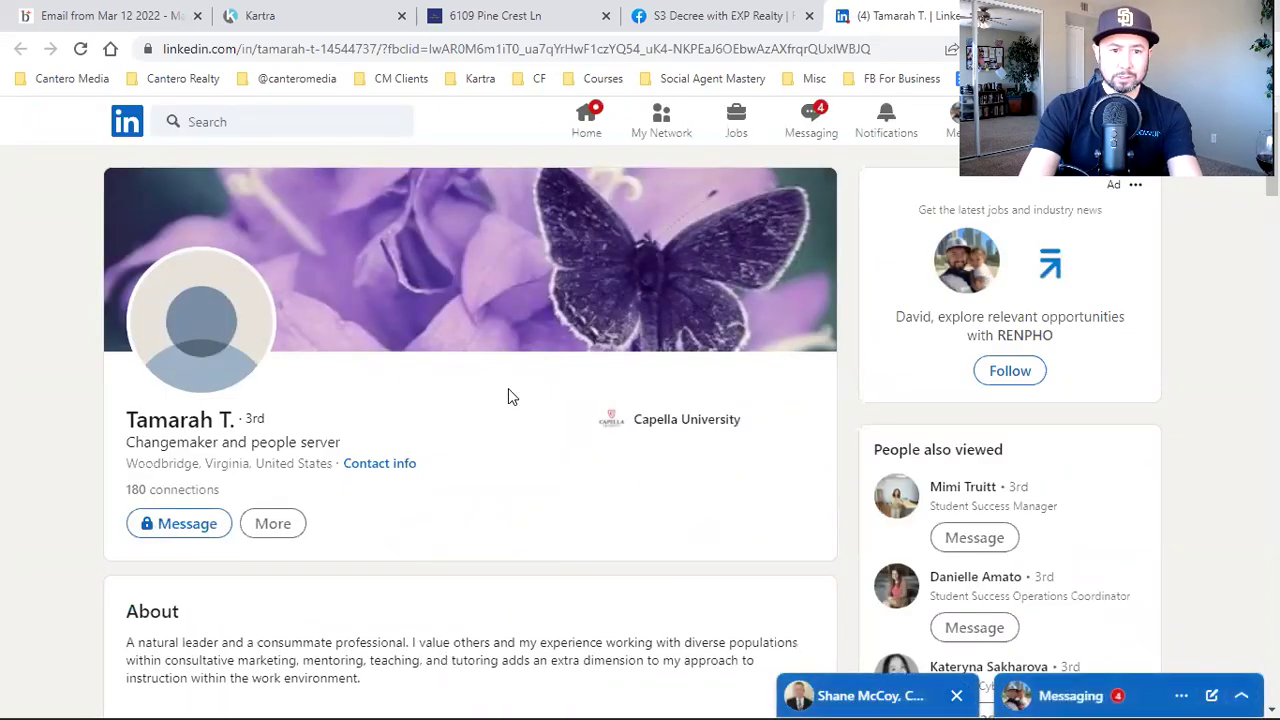
- Copy the LinkedIn profile address up to the profile id, leaving out the ?fbclid tracking part
scroll(508, 390, "down", 2)
scroll(508, 390, "up", 2)
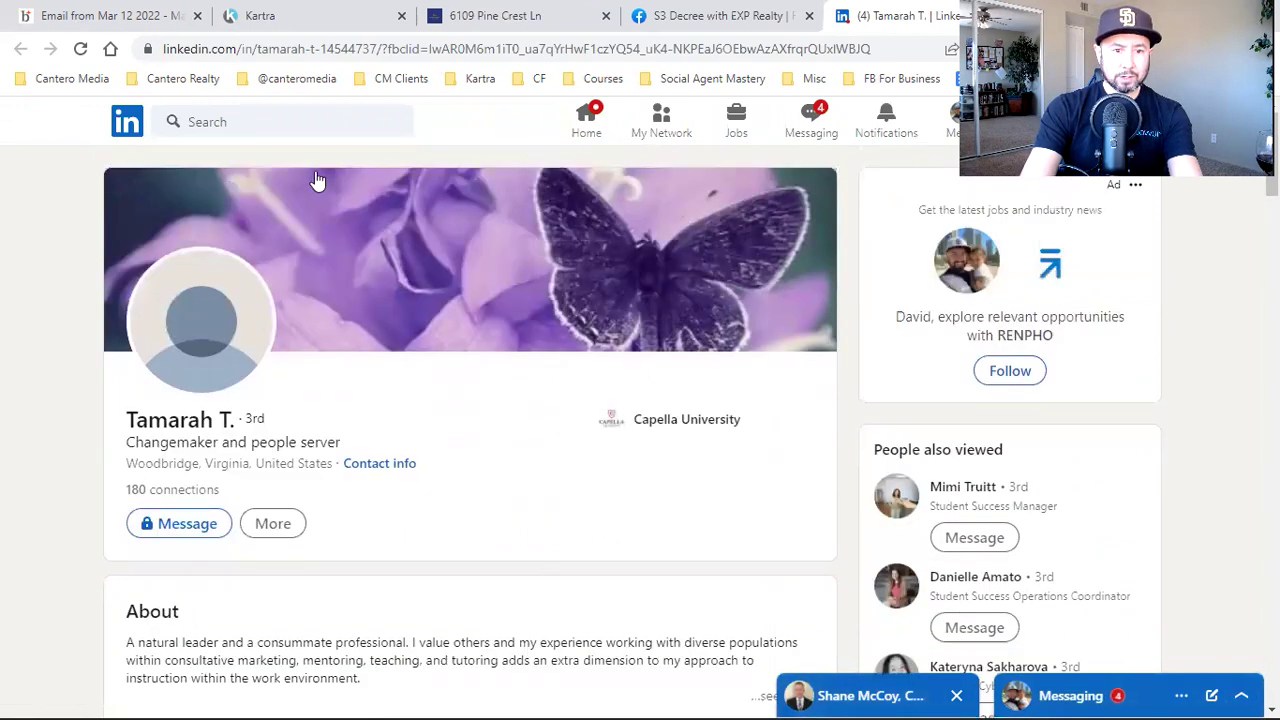
left_click(301, 50)
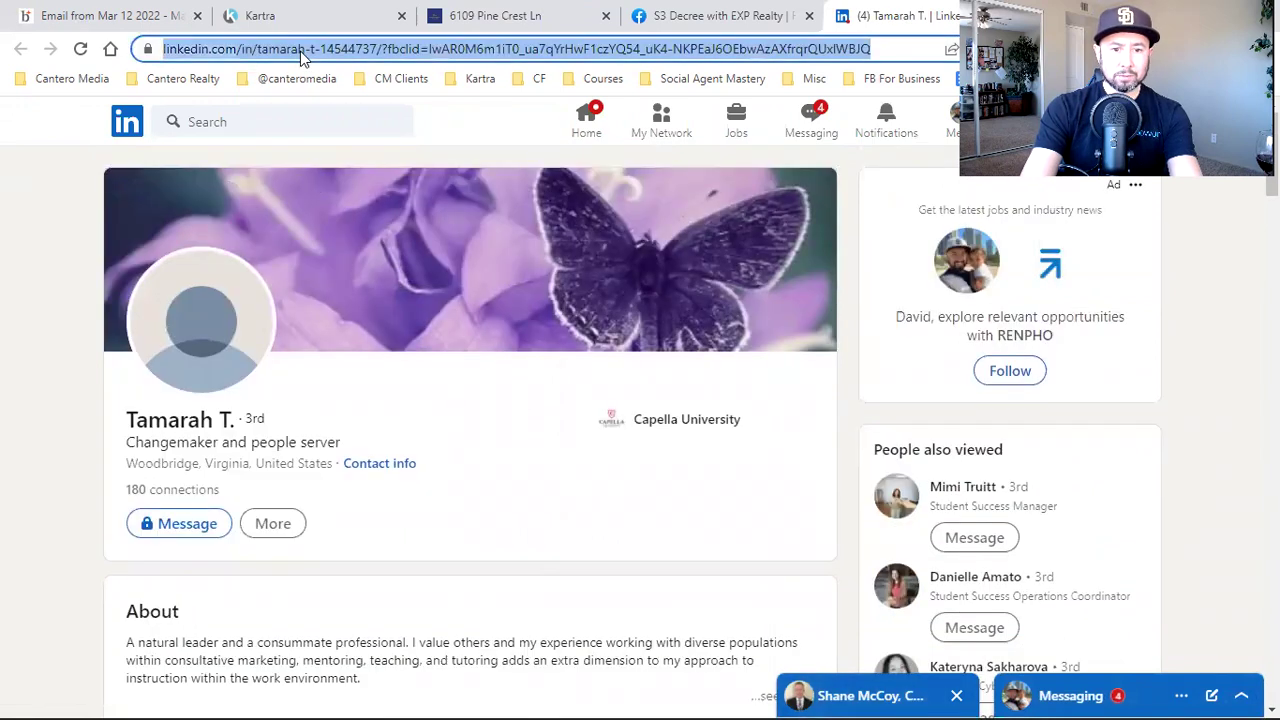
left_click(385, 50)
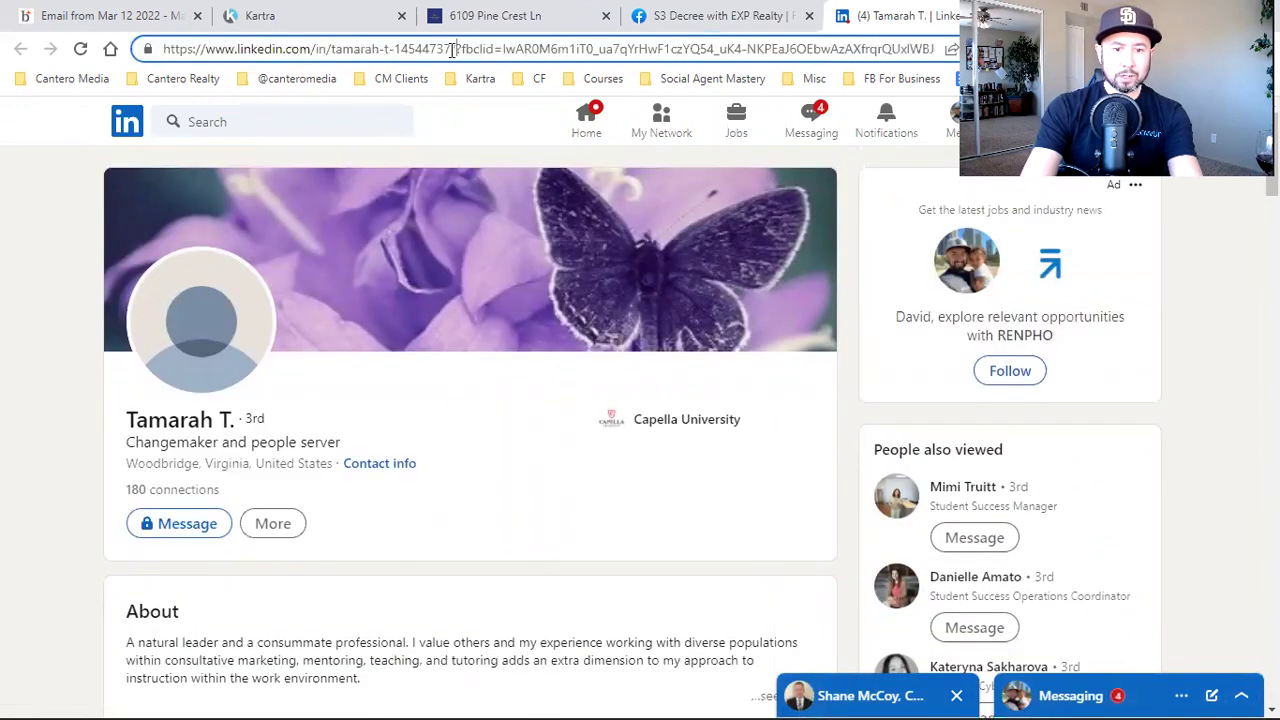
double_click(519, 48)
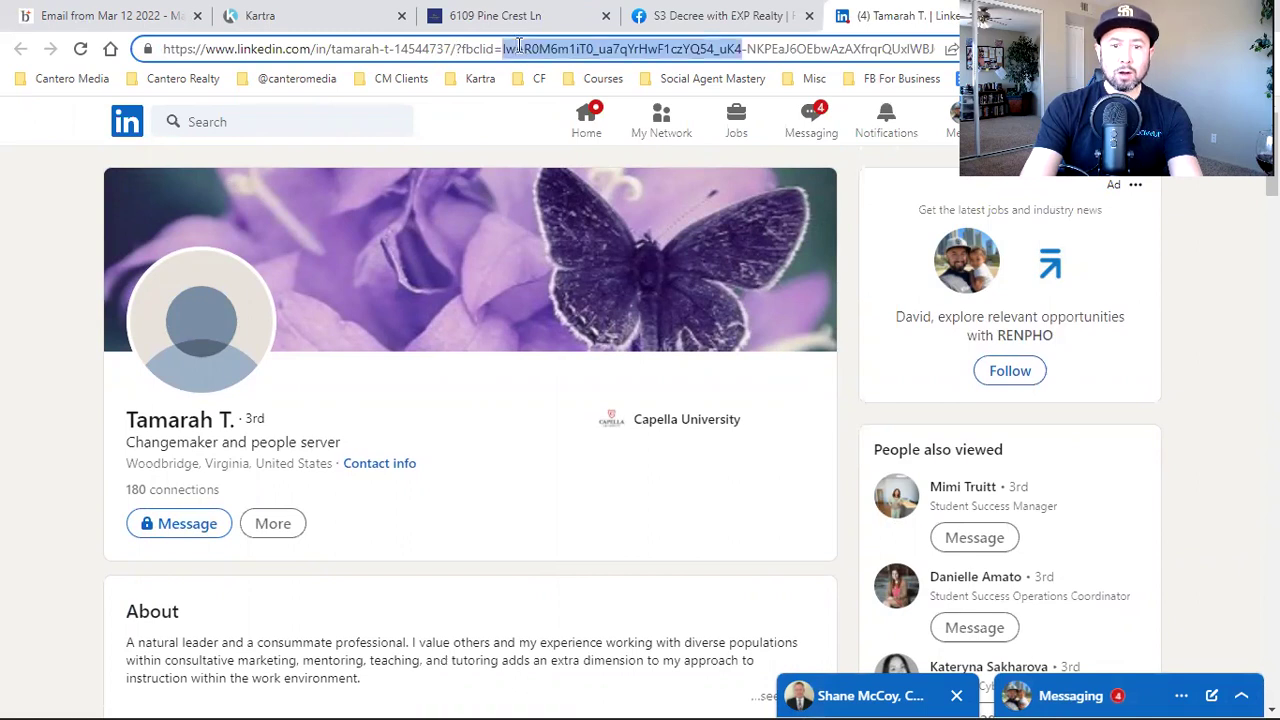
left_click(551, 49)
left_click_drag(569, 48, 906, 72)
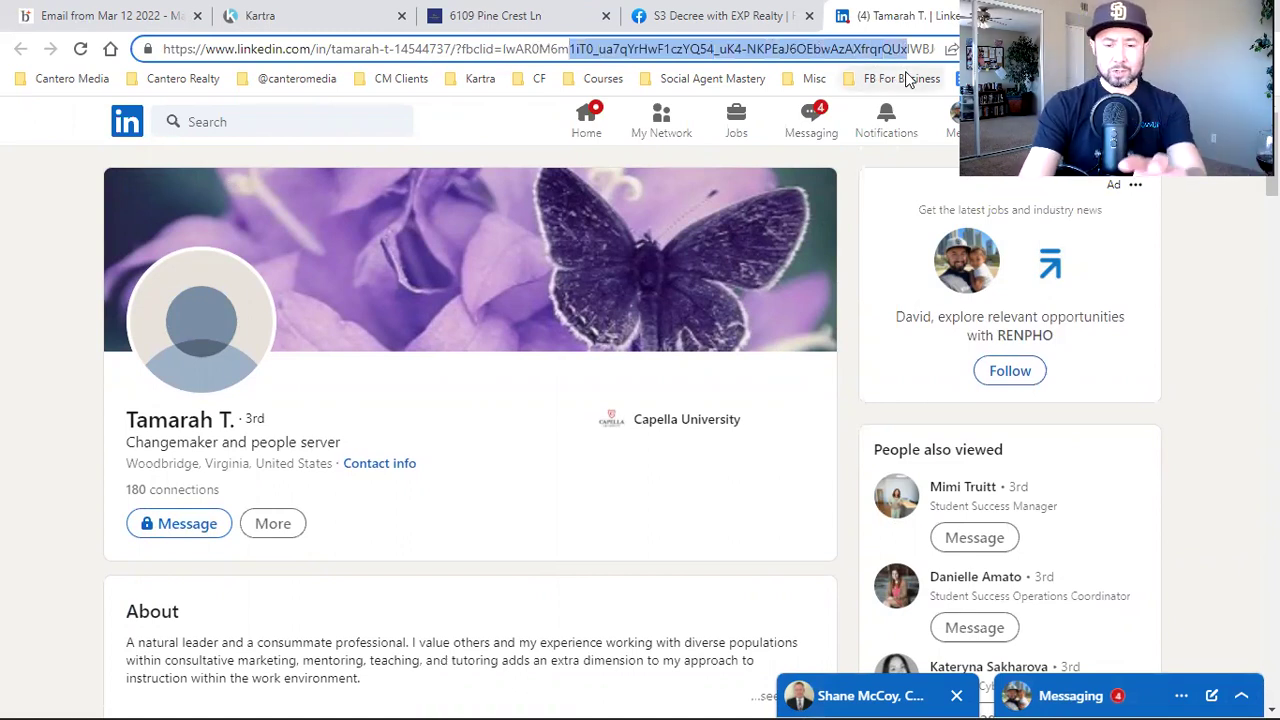
left_click(452, 47)
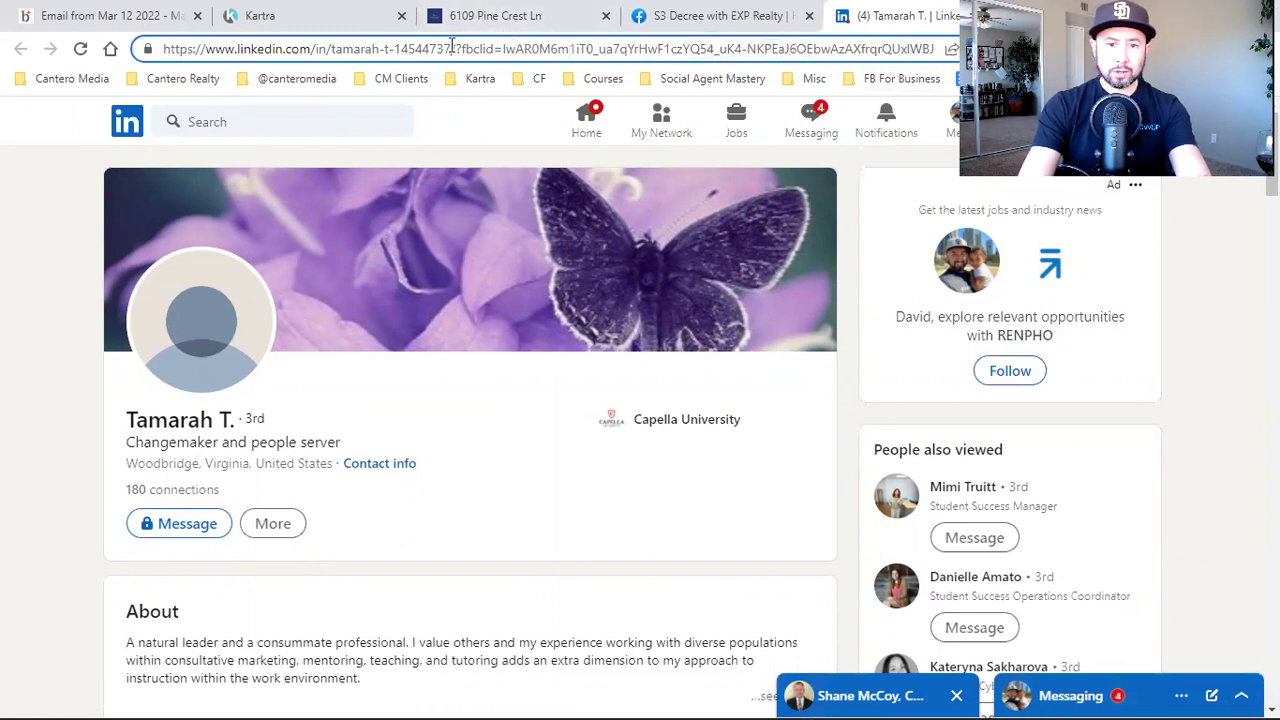
left_click_drag(420, 40, 113, 70)
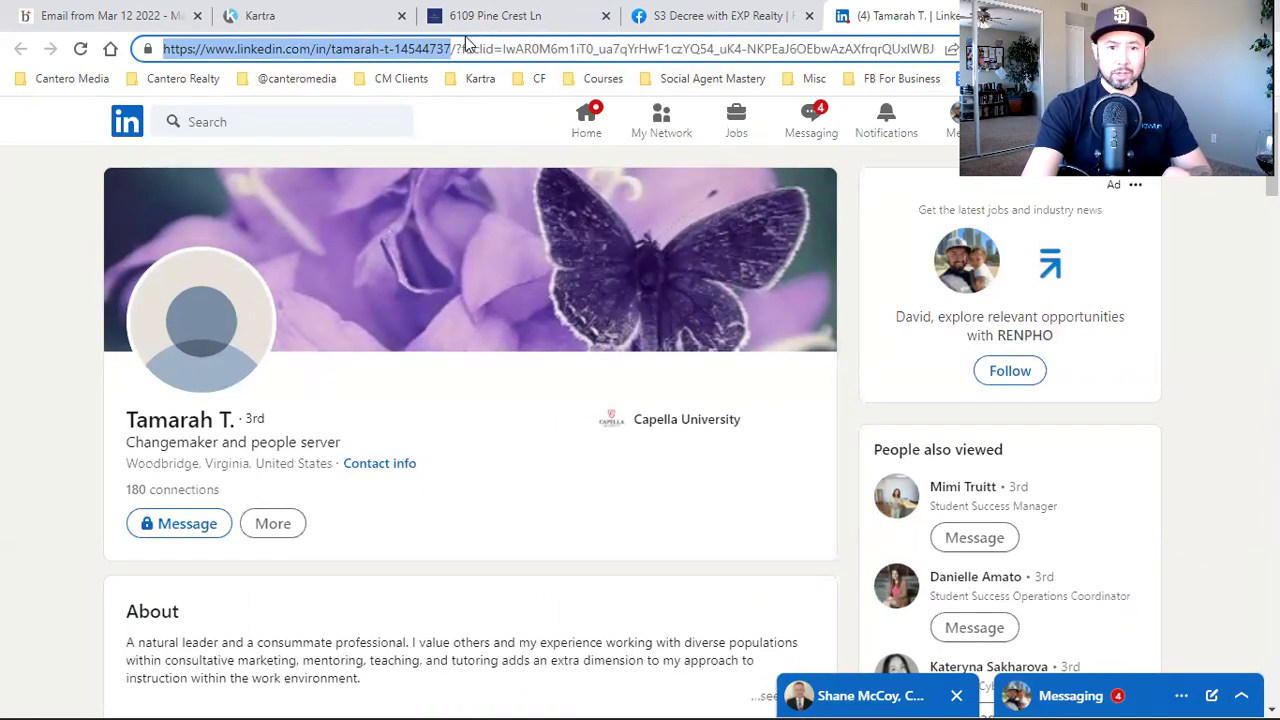
right_click(345, 51)
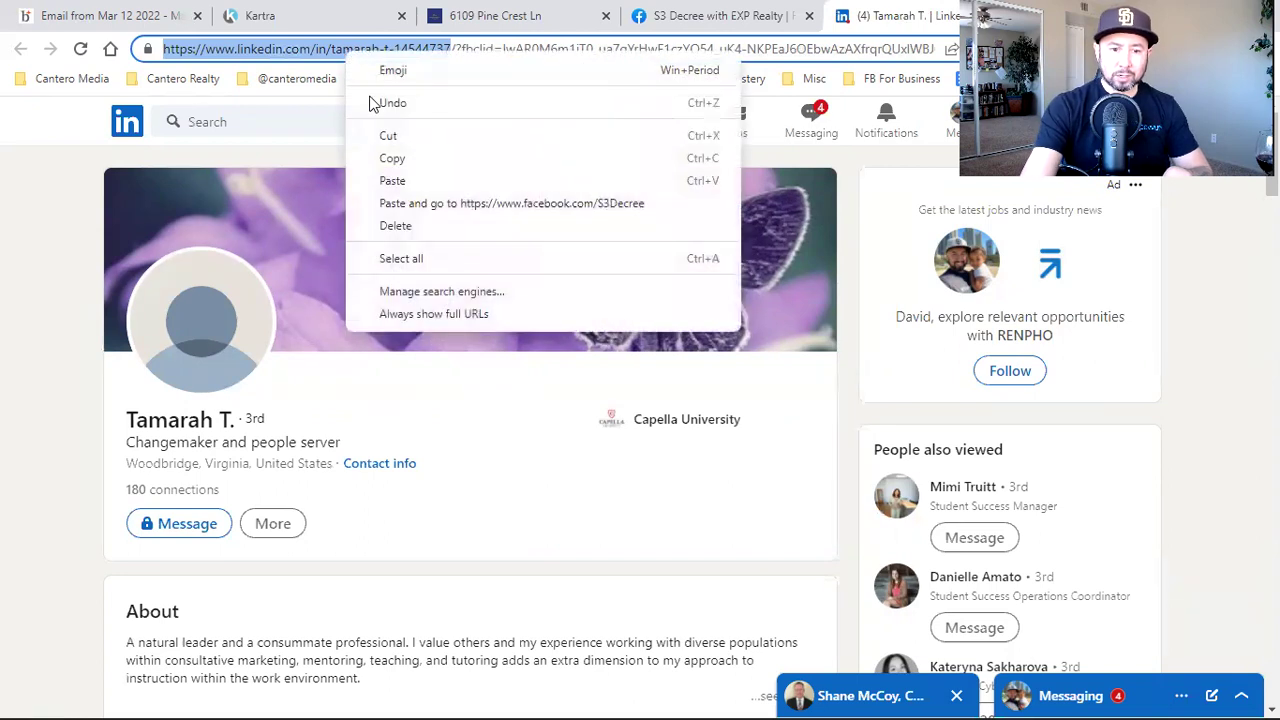
left_click(409, 158)
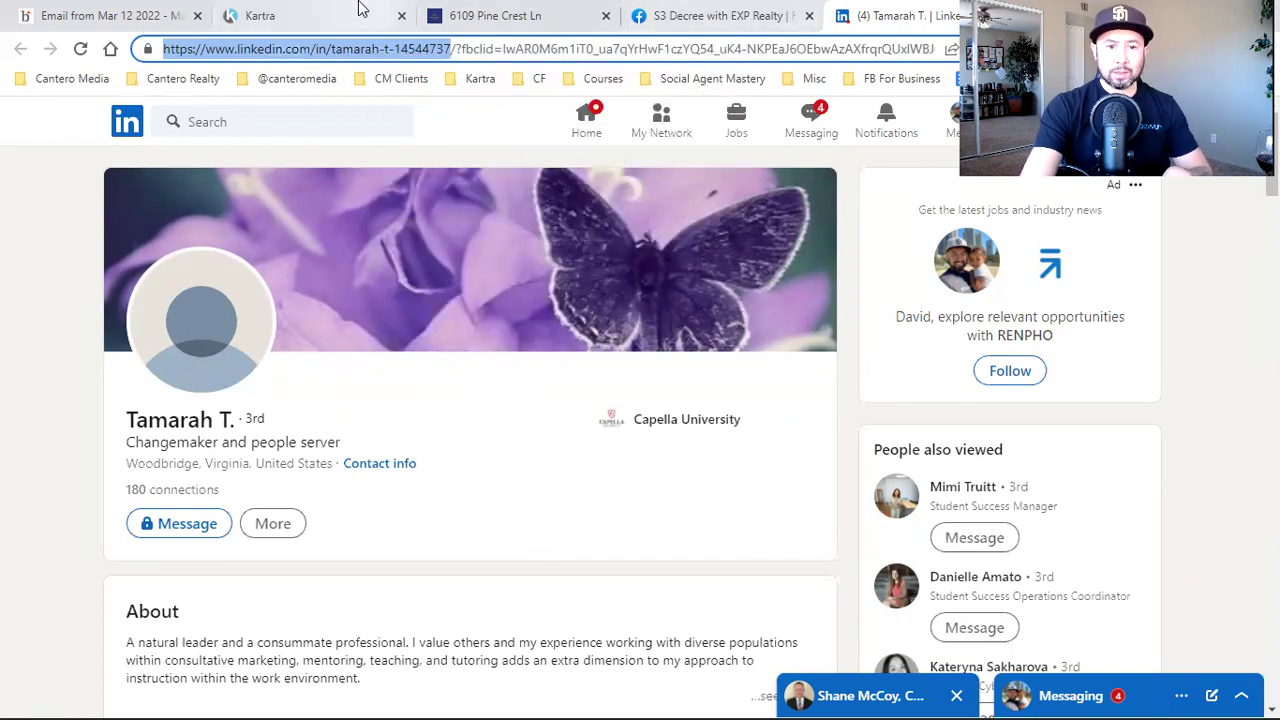
left_click(360, 14)
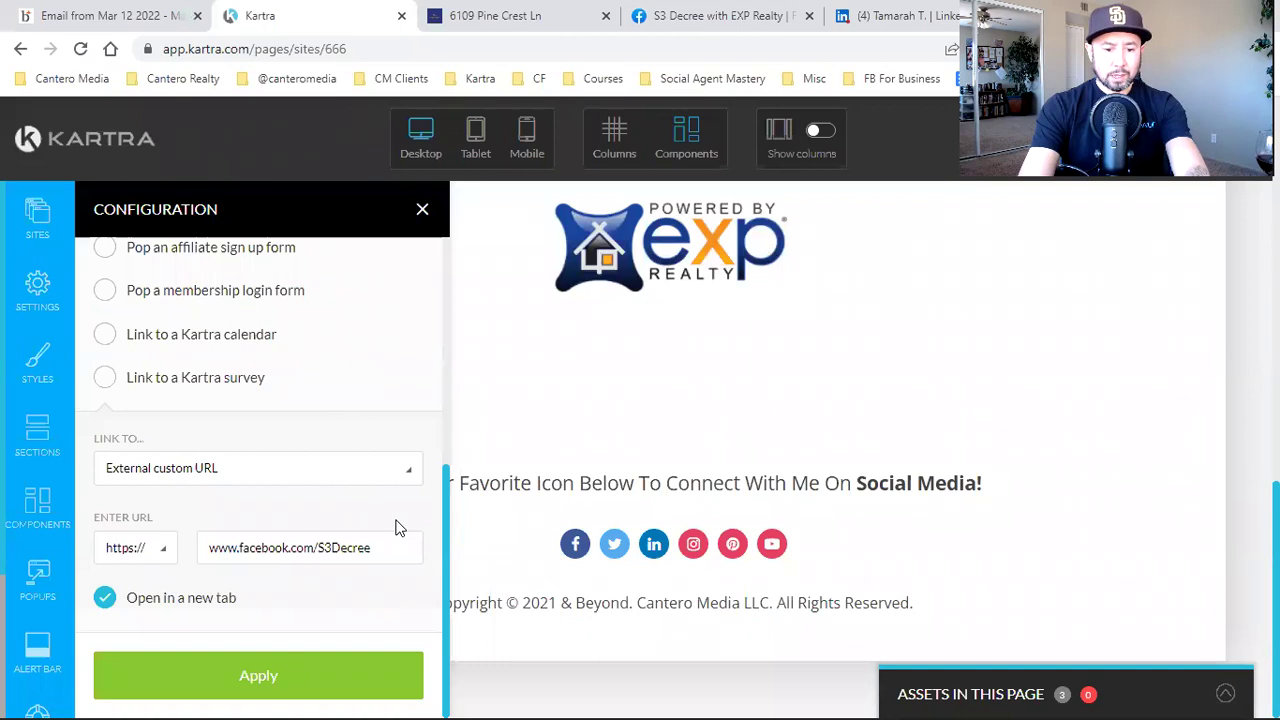
- Apply the Facebook link, then replace the LinkedIn icon's canteromedia URL with the agent's profile address
left_click(354, 674)
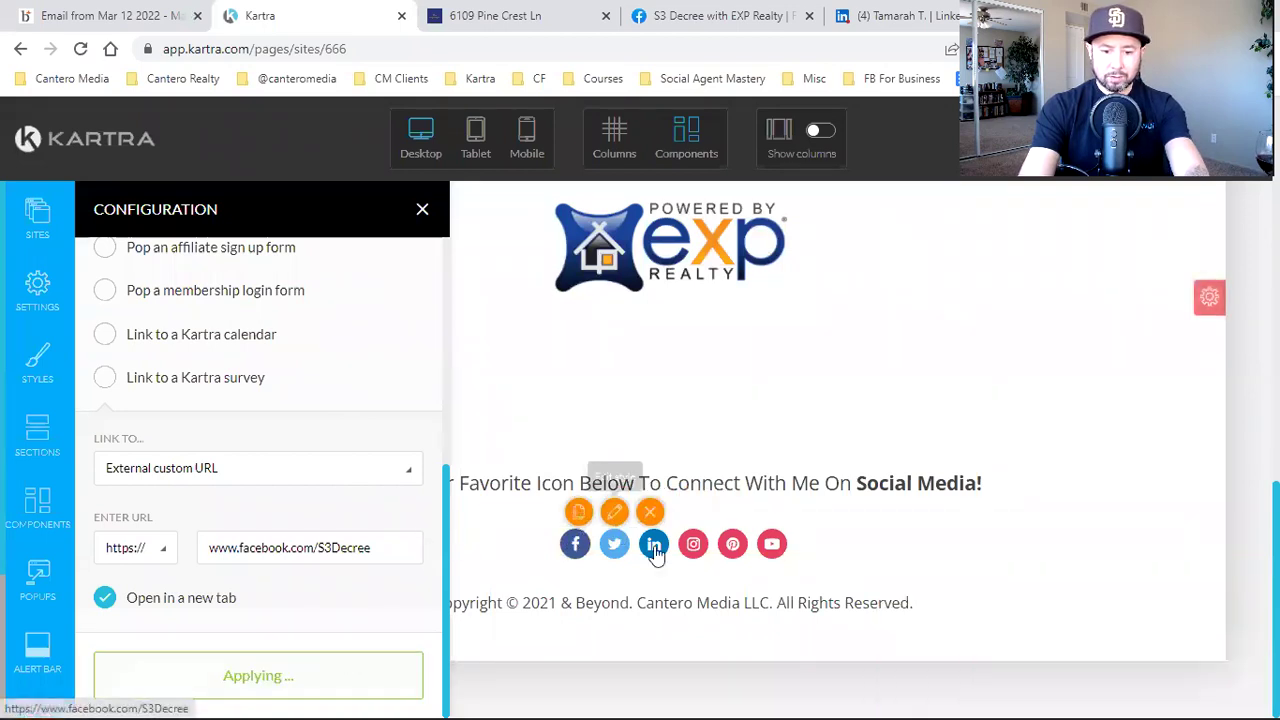
left_click(694, 512)
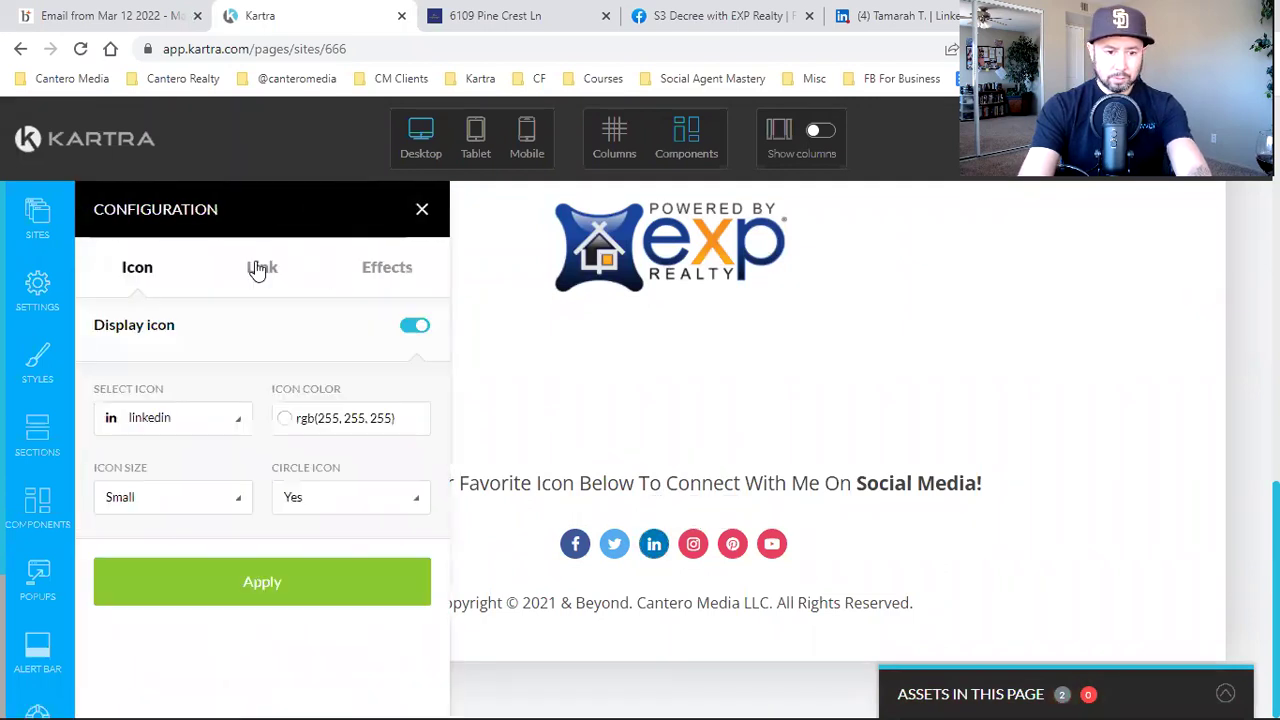
left_click(259, 268)
scroll(272, 500, "down", 4)
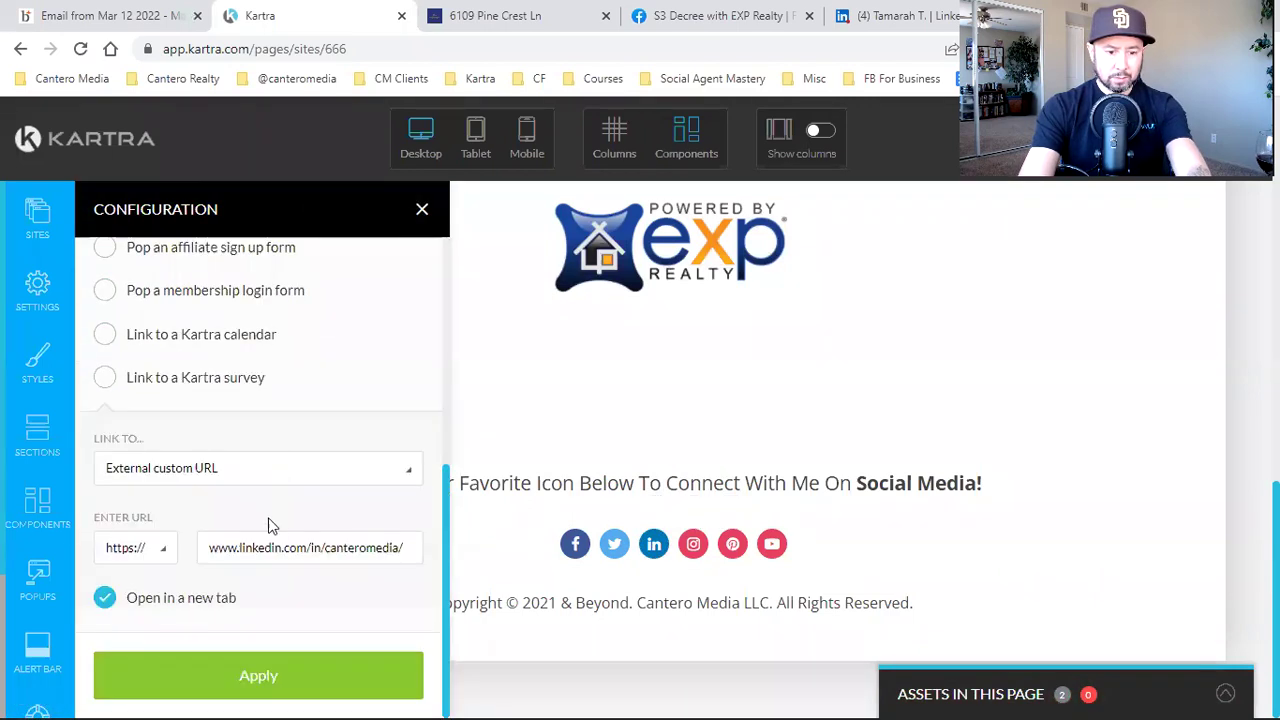
triple_click(316, 547)
key("ctrl+v")
left_click(320, 665)
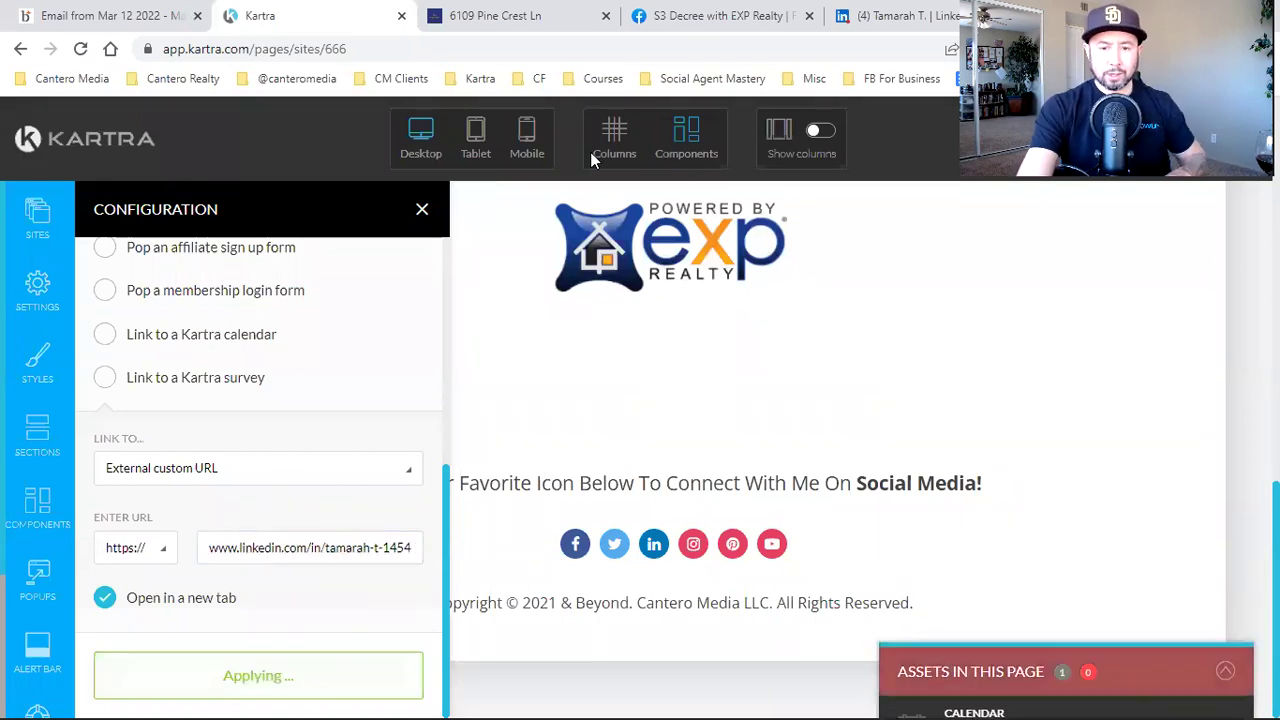
left_click(657, 12)
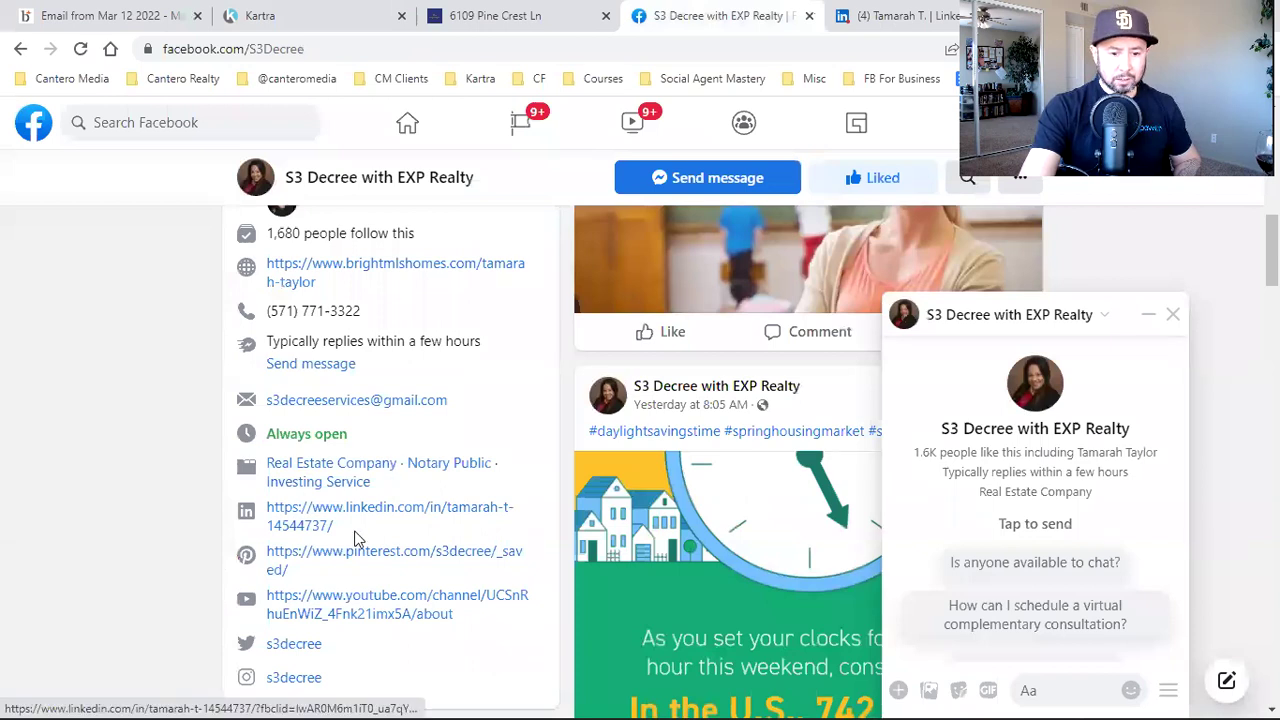
left_click(352, 564)
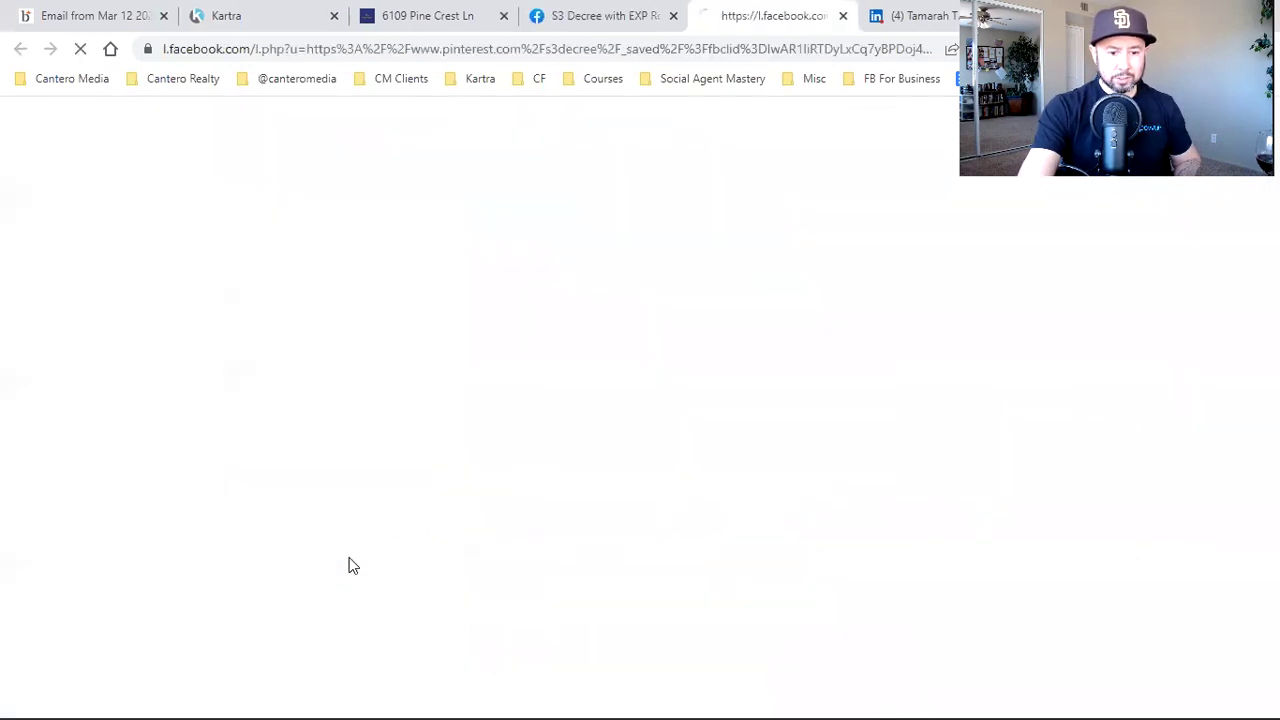
left_click(305, 50)
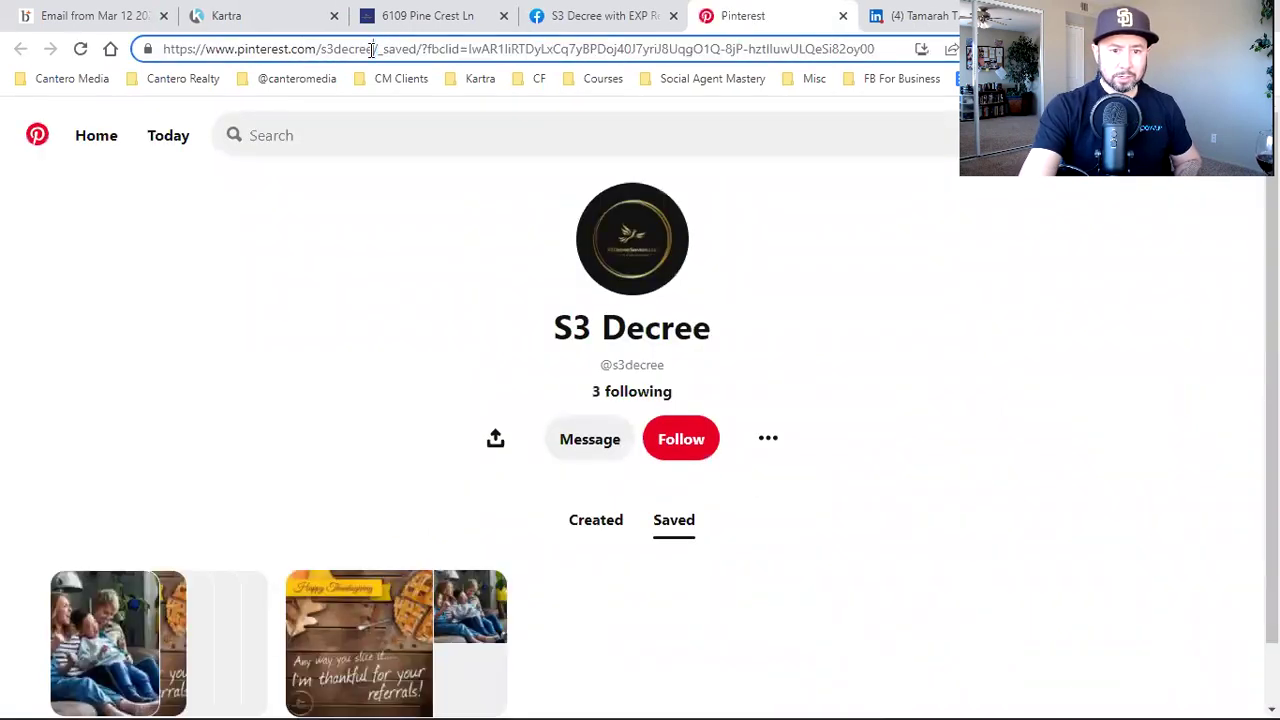
left_click_drag(378, 49, 590, 80)
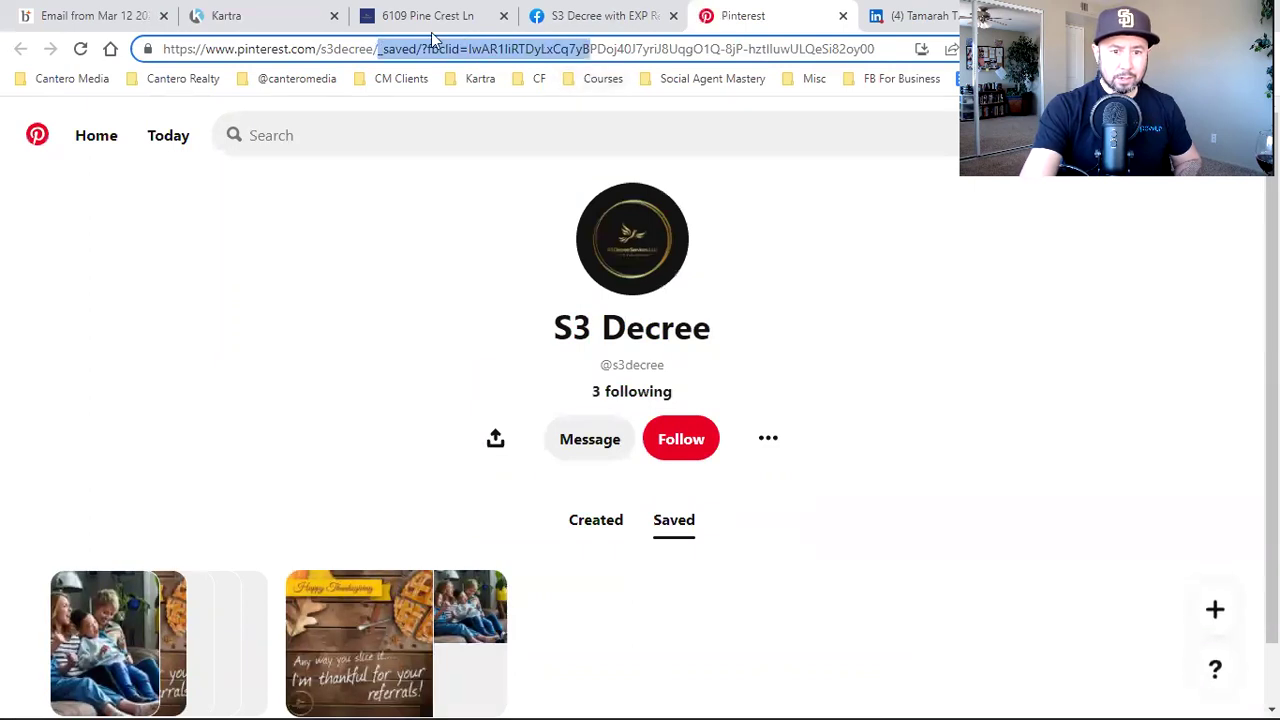
left_click(377, 49)
left_click_drag(377, 49, 131, 43)
right_click(185, 60)
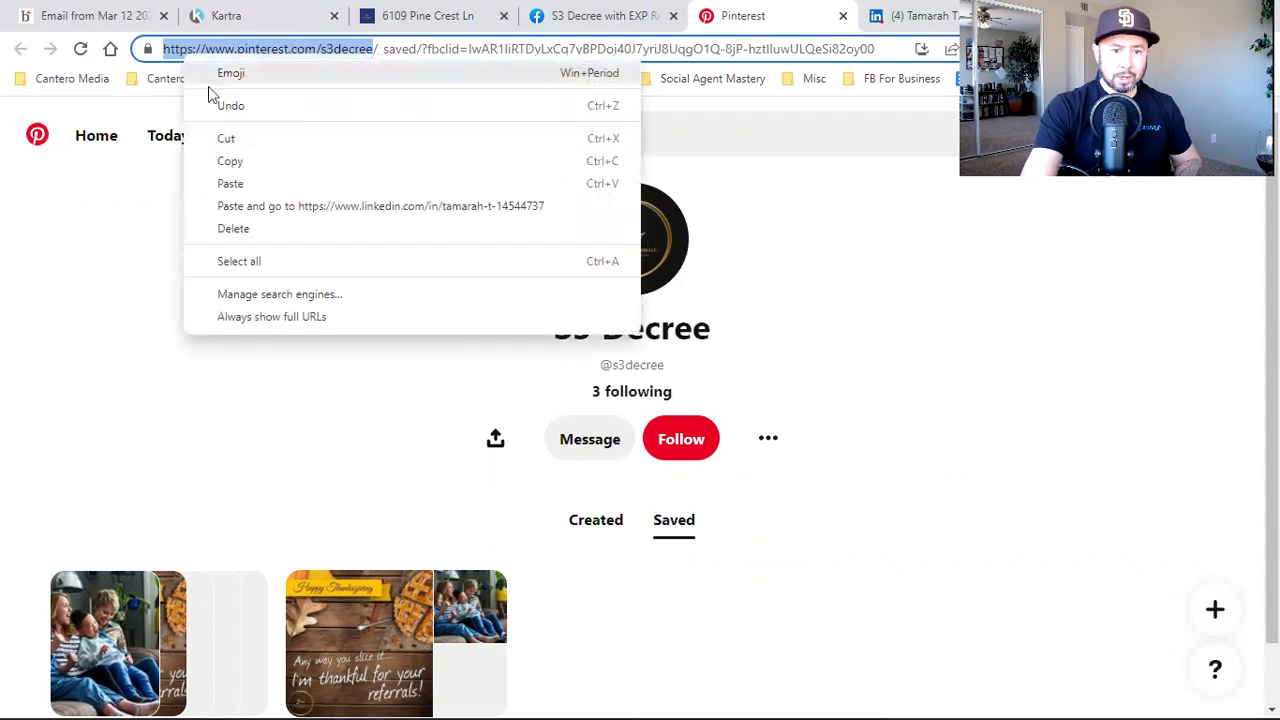
left_click(256, 157)
left_click(240, 12)
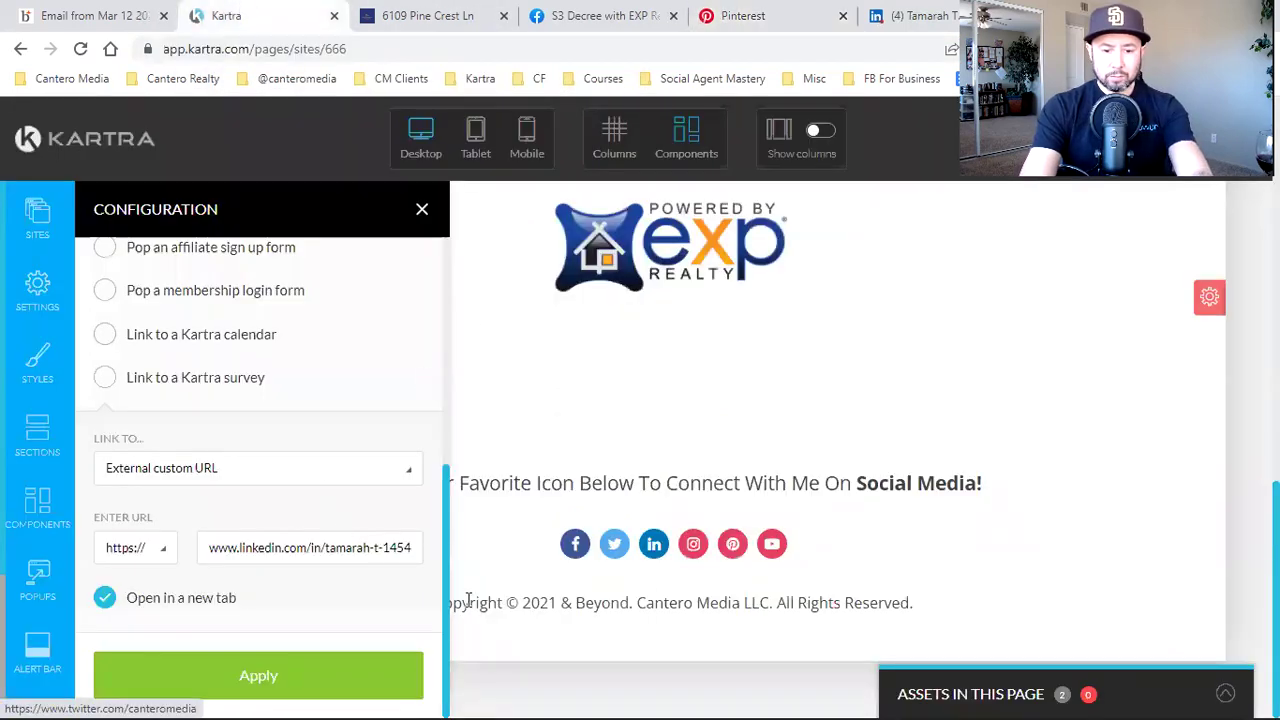
mouse_move(745, 543)
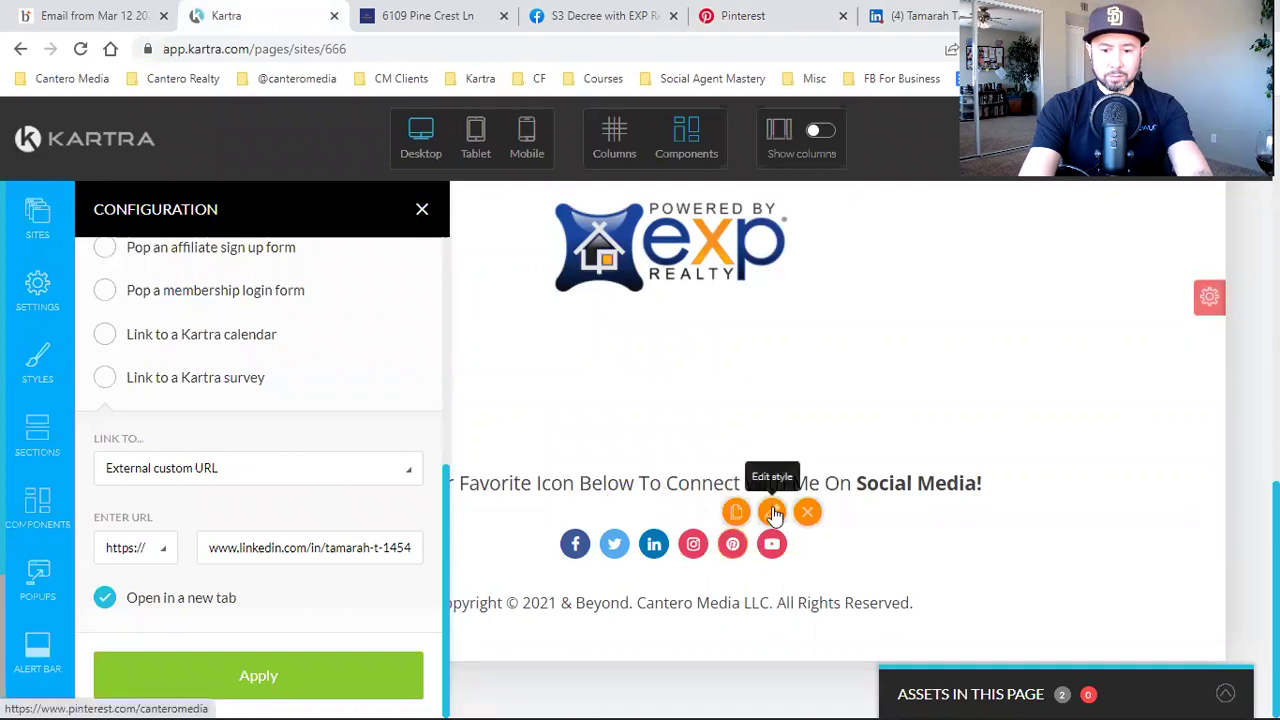
left_click(771, 512)
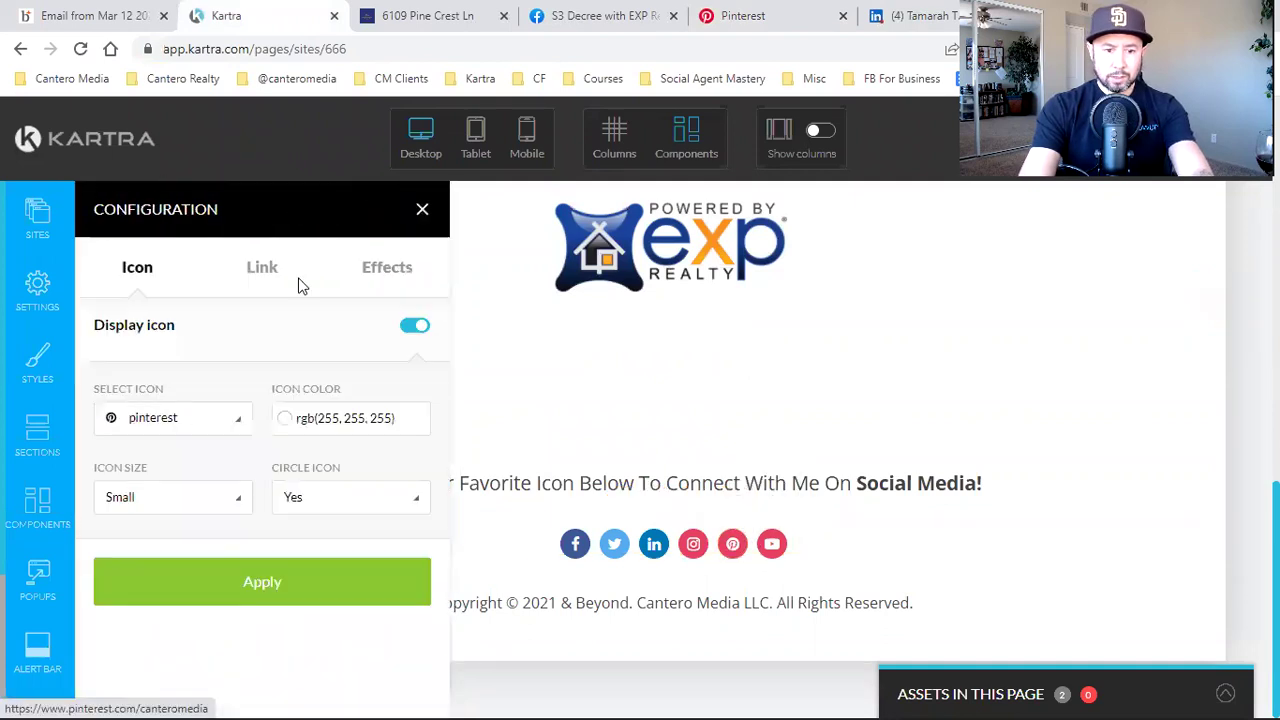
left_click(277, 280)
scroll(325, 500, "down", 4)
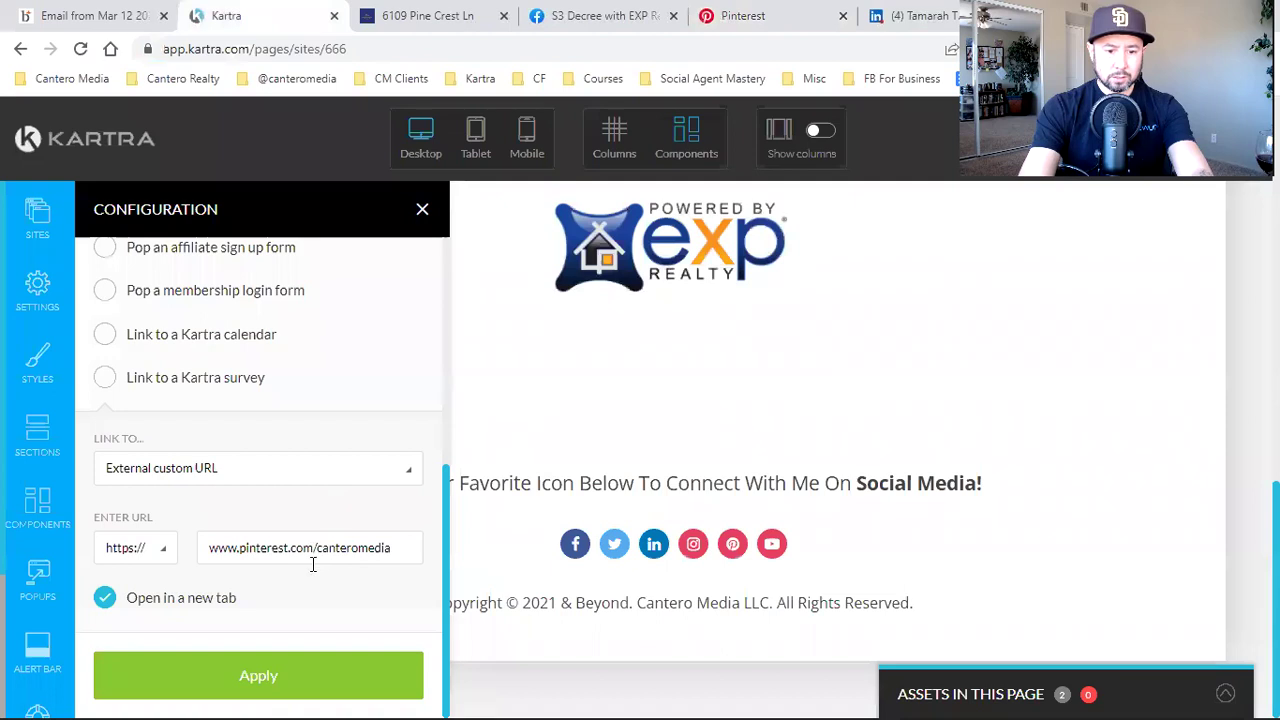
triple_click(311, 553)
key("ctrl+v")
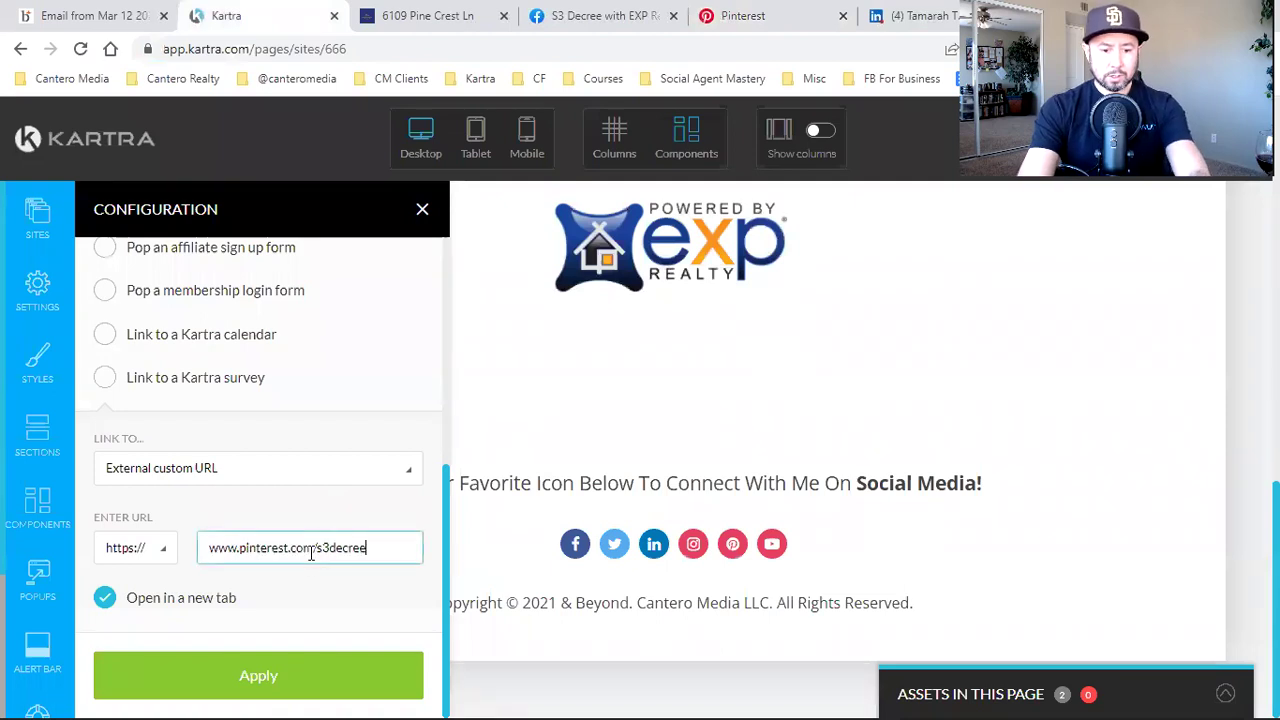
left_click(328, 668)
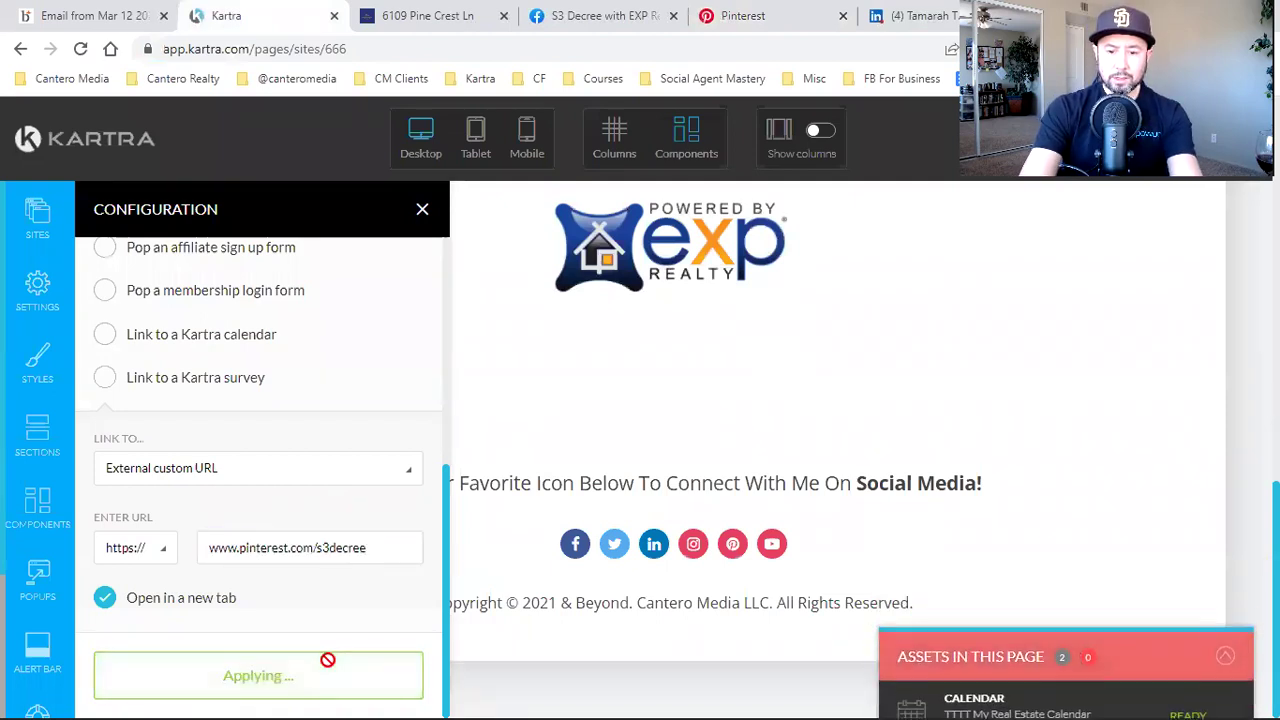
left_click(593, 12)
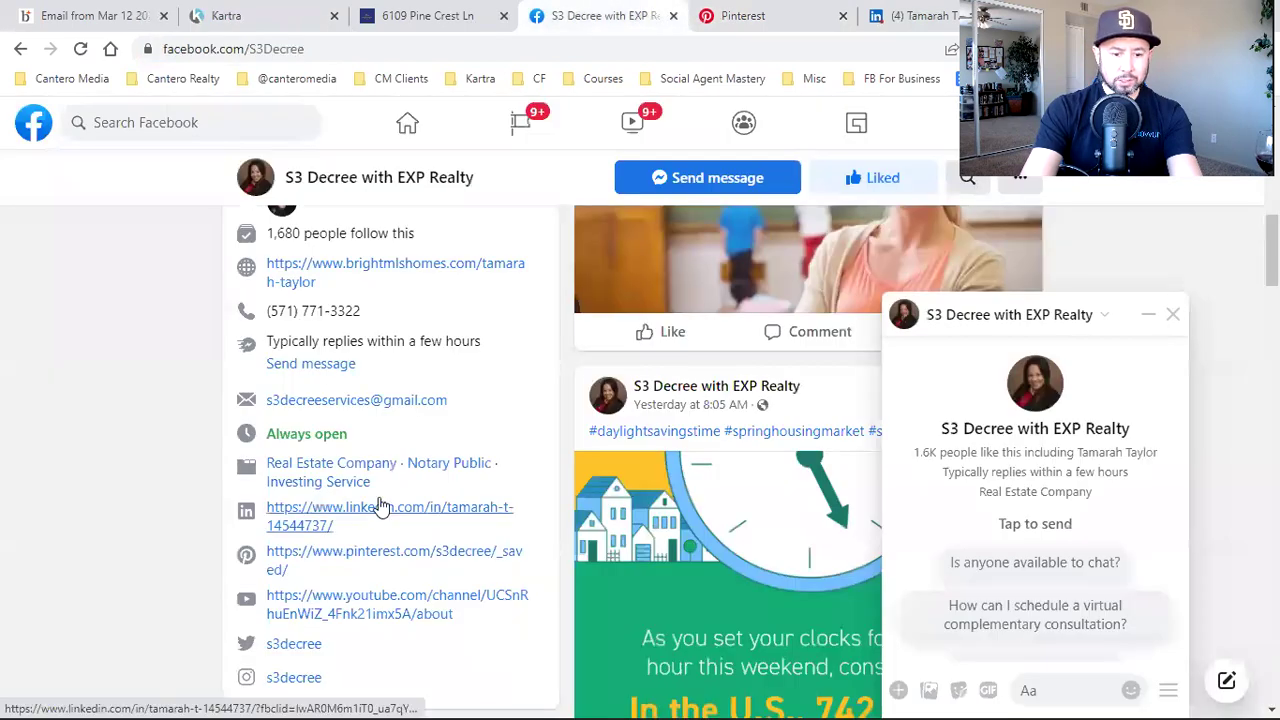
left_click(294, 650)
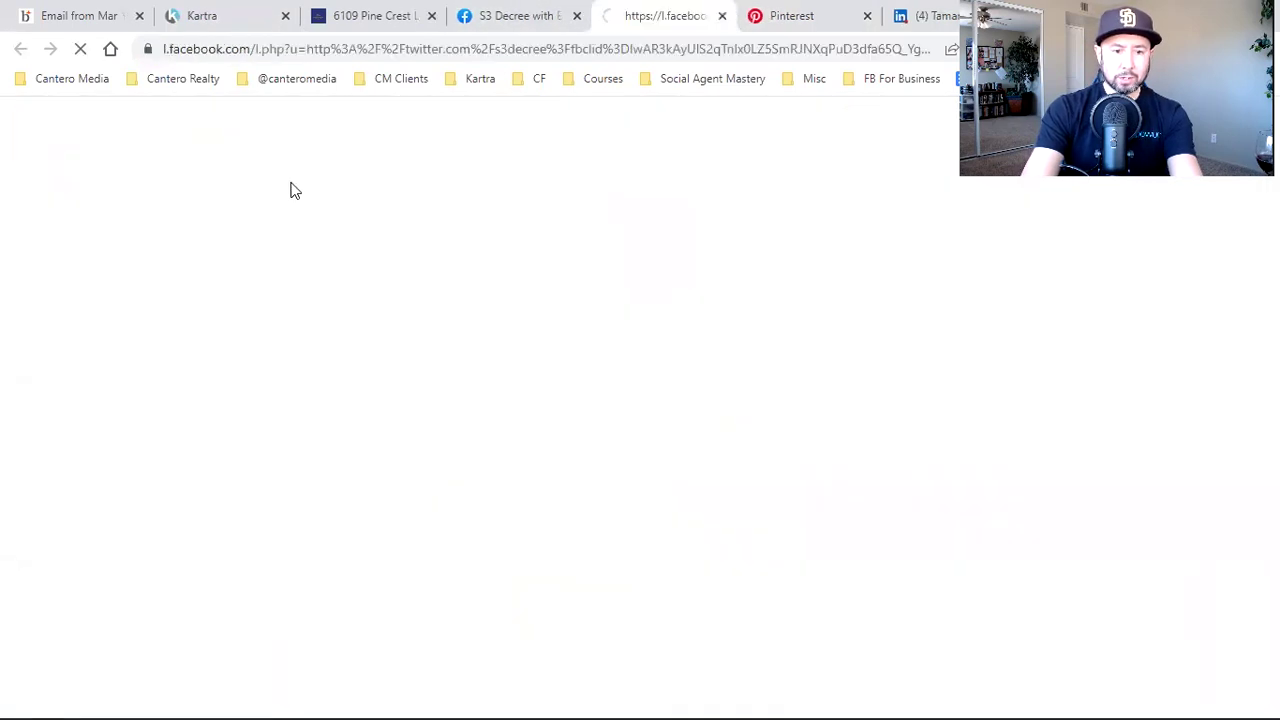
double_click(272, 48)
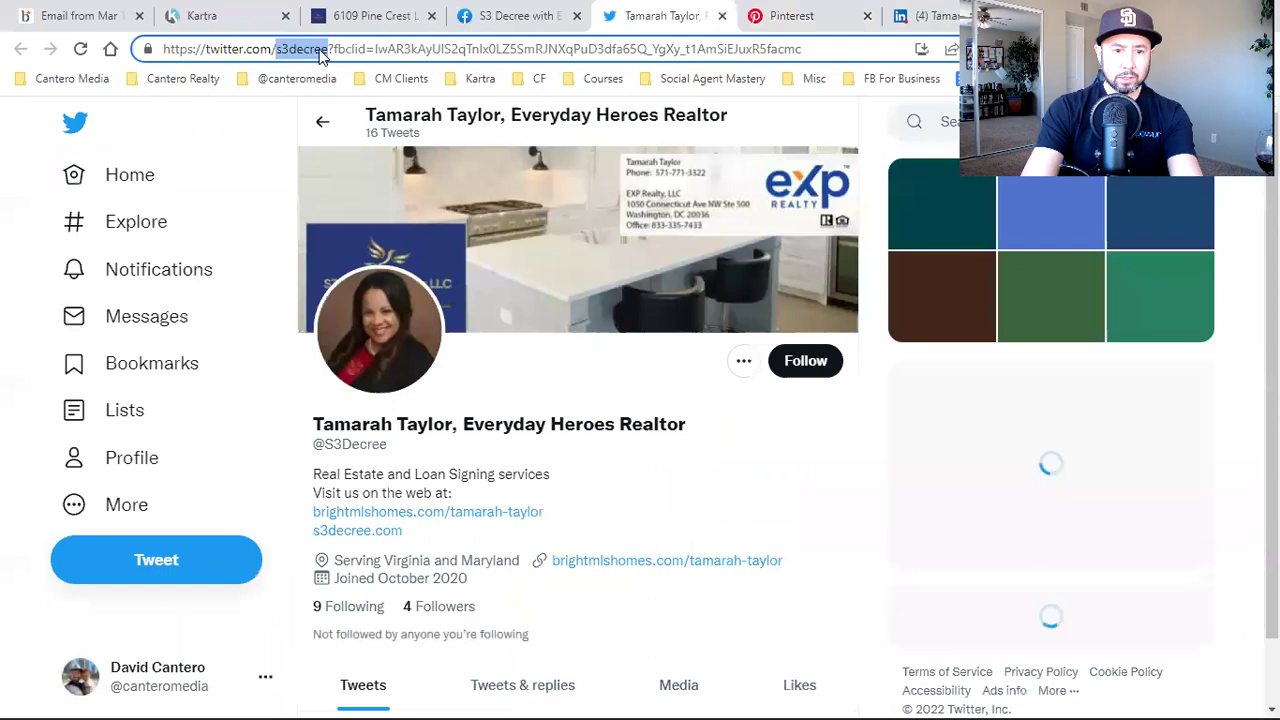
left_click(326, 48)
left_click_drag(330, 48, 167, 55)
right_click(172, 57)
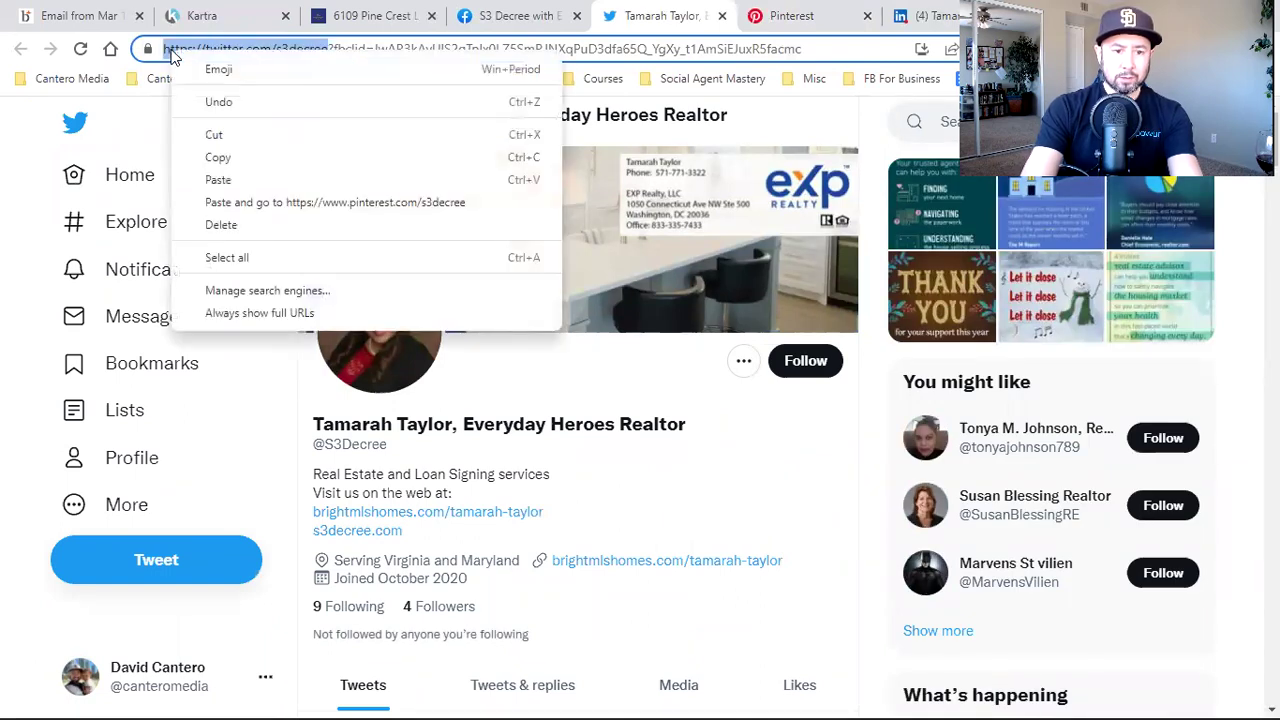
left_click(236, 144)
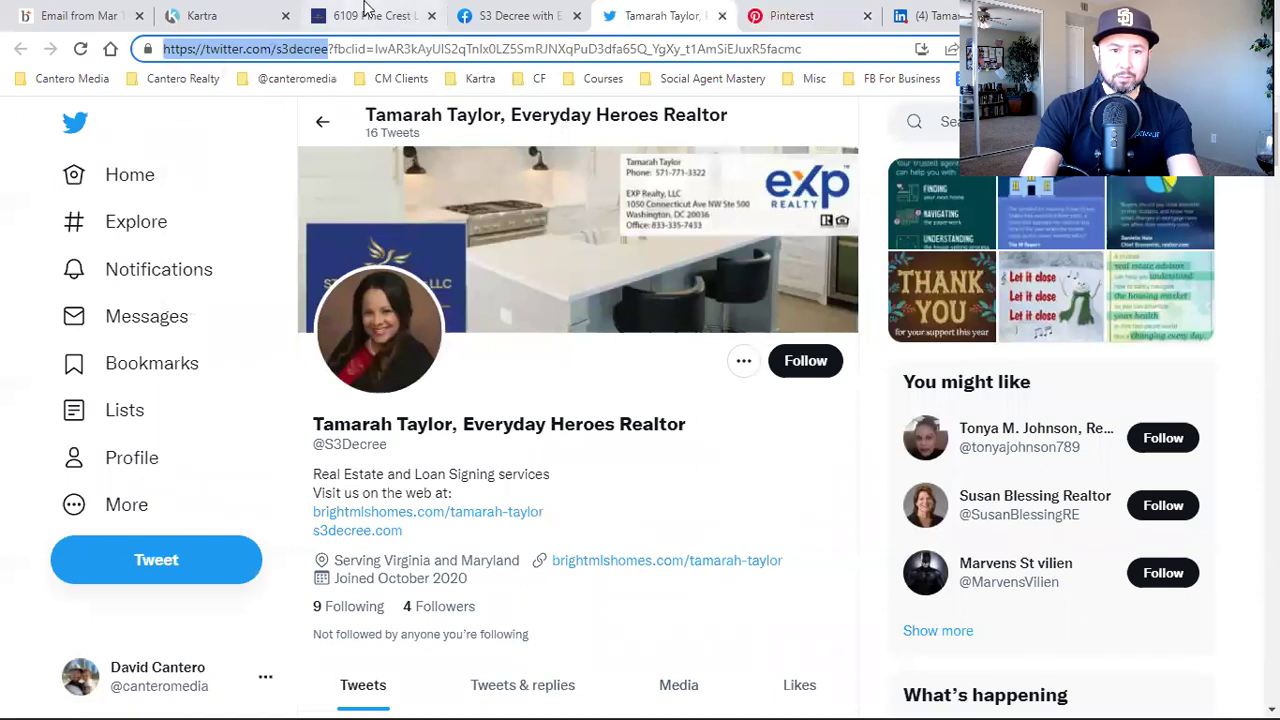
left_click(226, 8)
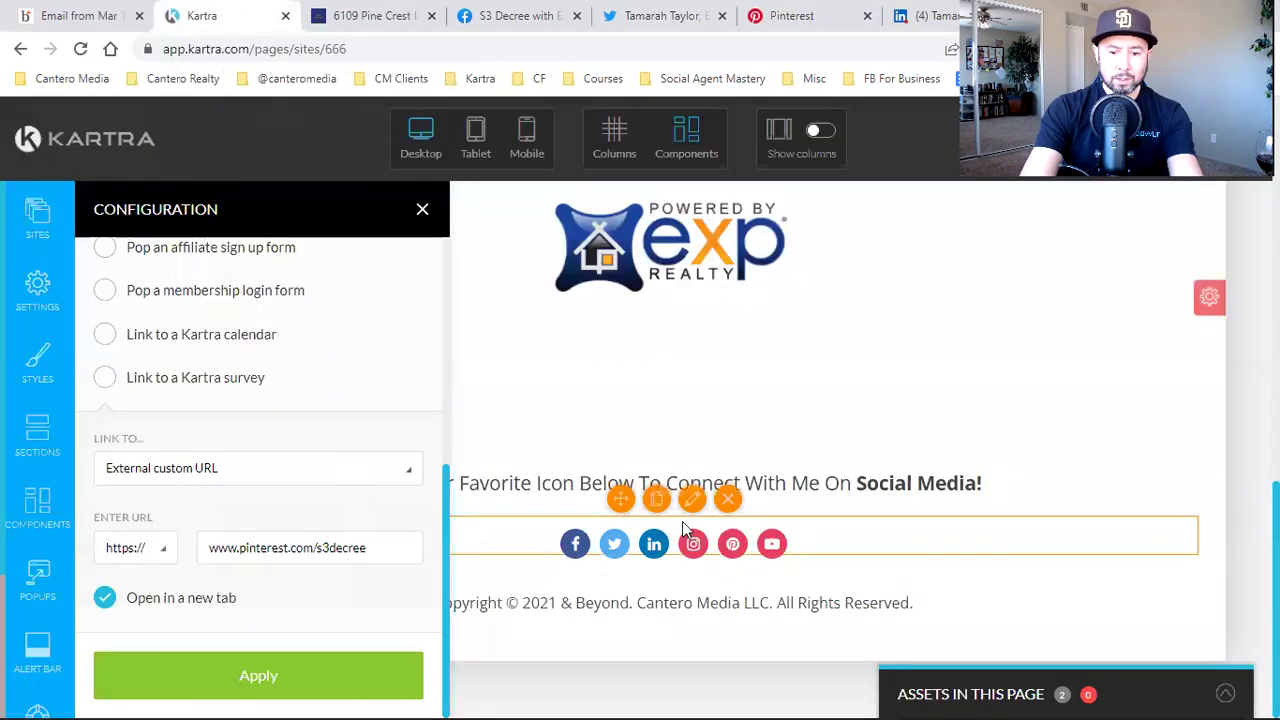
- Replace the footer Twitter icon's canteromedia link with twitter.com/s3decree and apply it
left_click(614, 544)
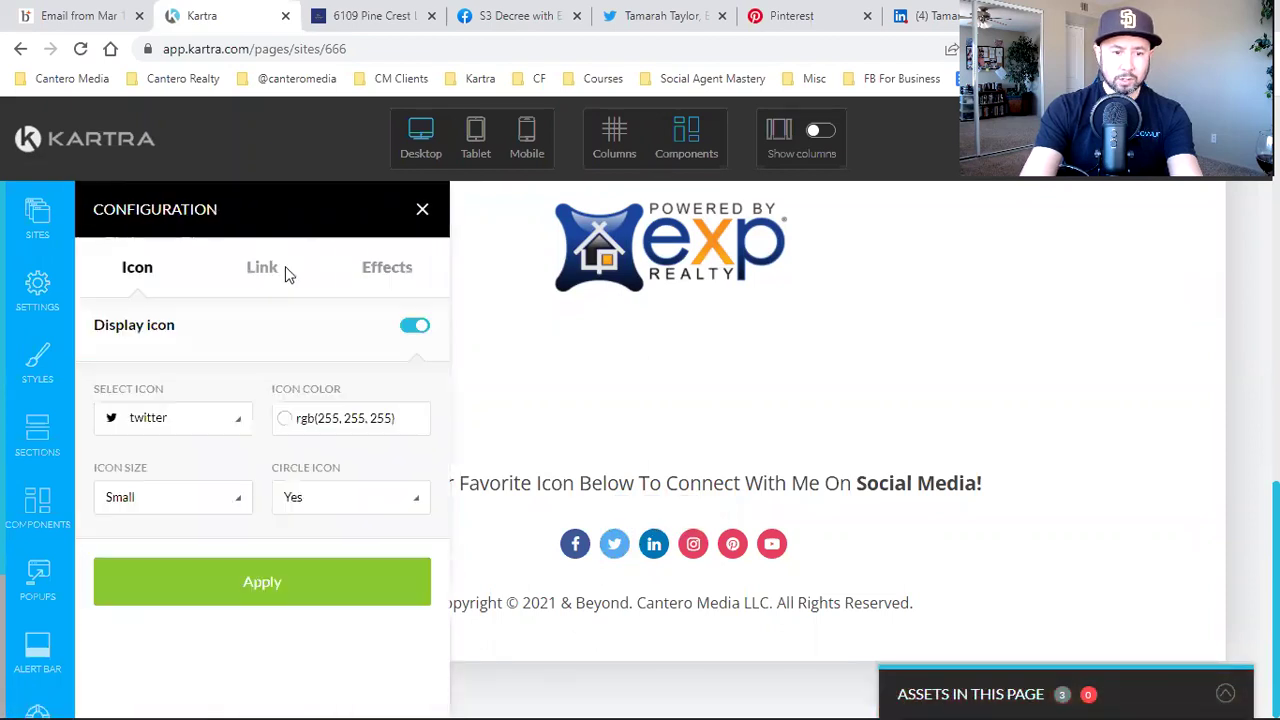
left_click(272, 270)
scroll(285, 482, "down", 5)
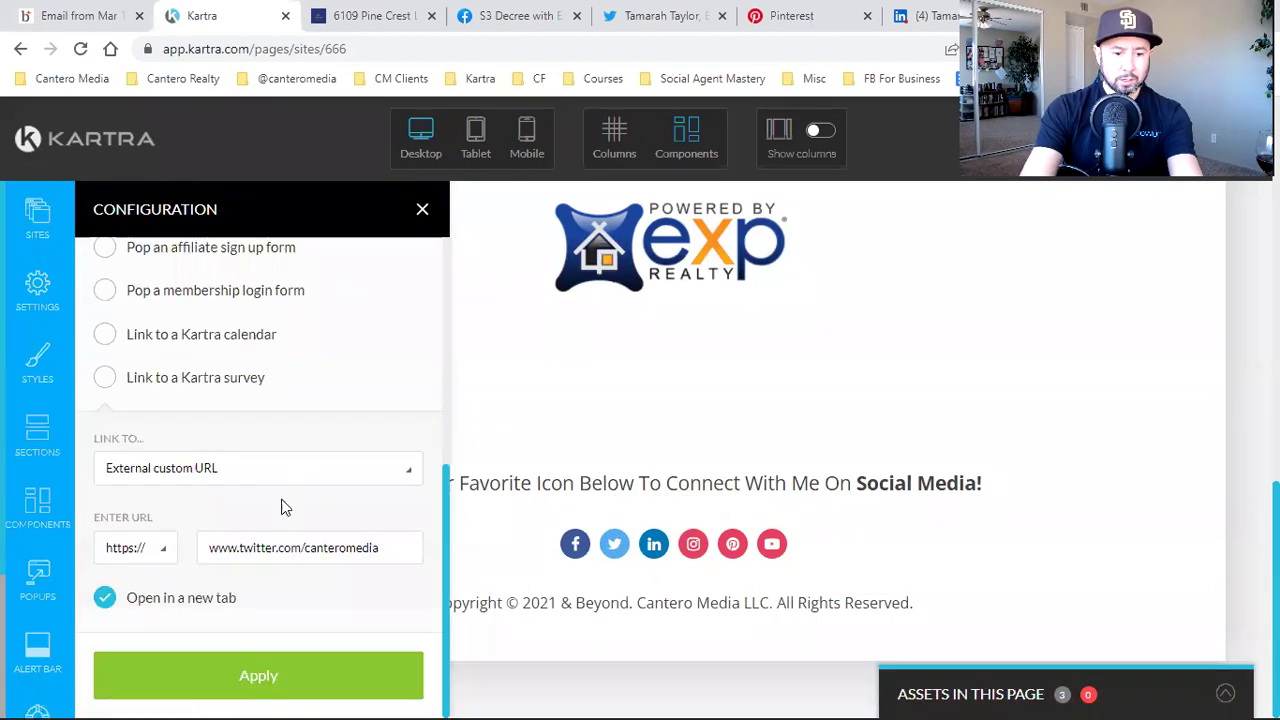
triple_click(307, 549)
key("ctrl+v")
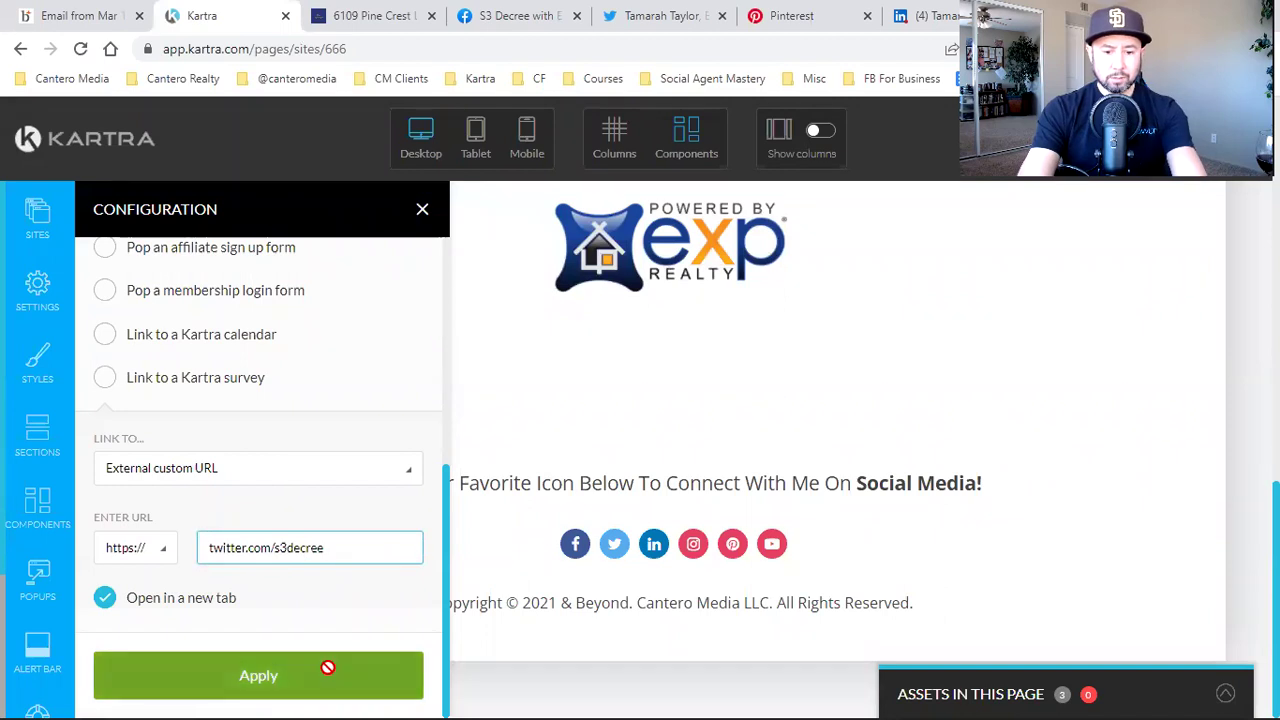
left_click(329, 669)
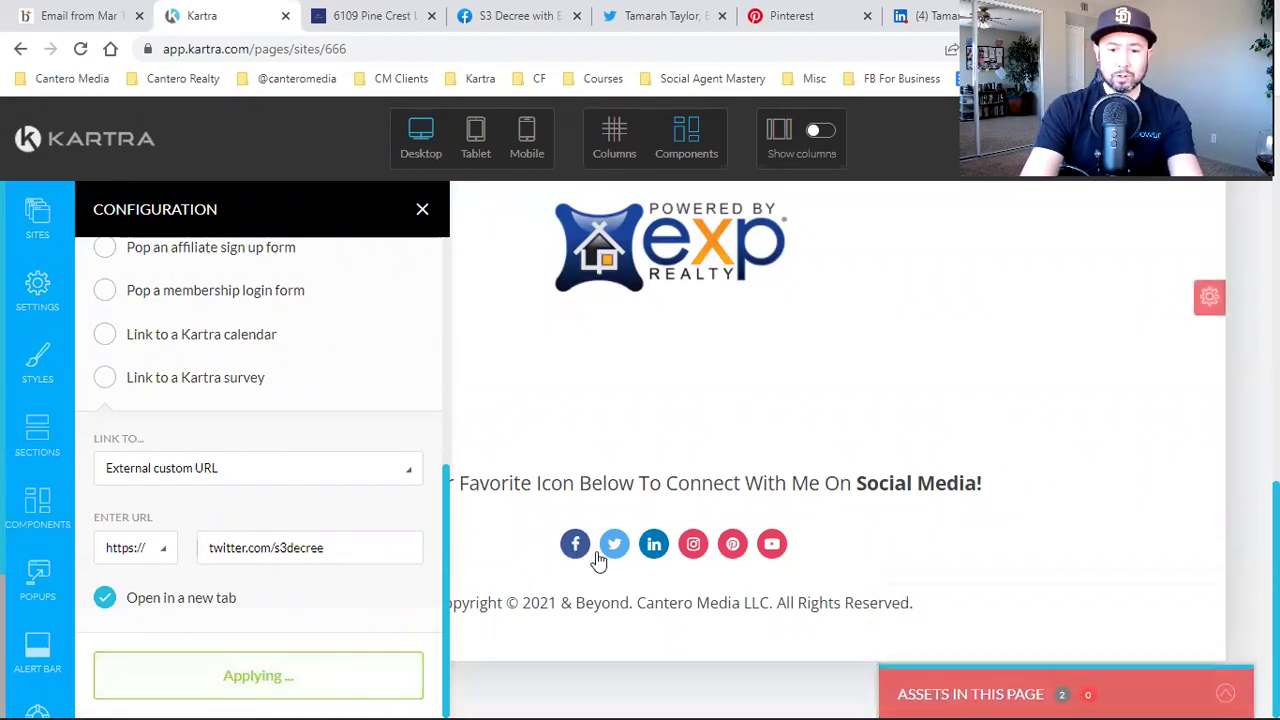
left_click(500, 15)
left_click(294, 679)
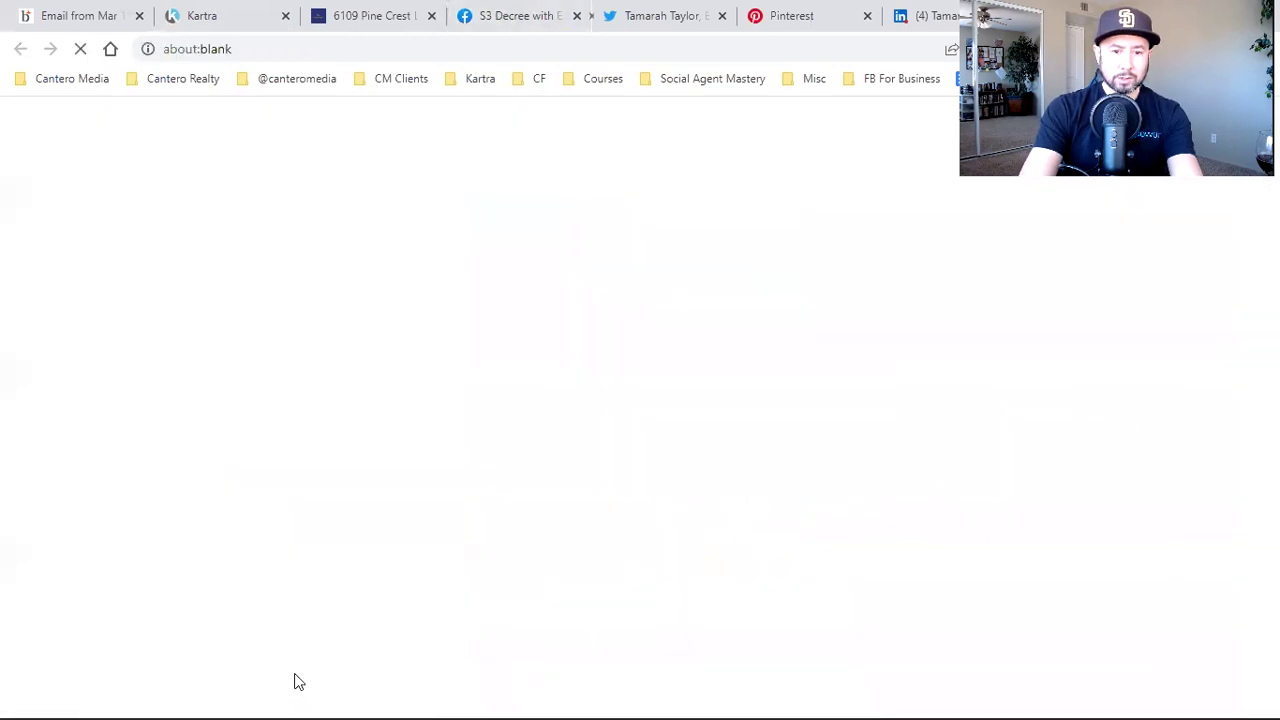
left_click(289, 48)
left_click_drag(384, 49, 134, 48)
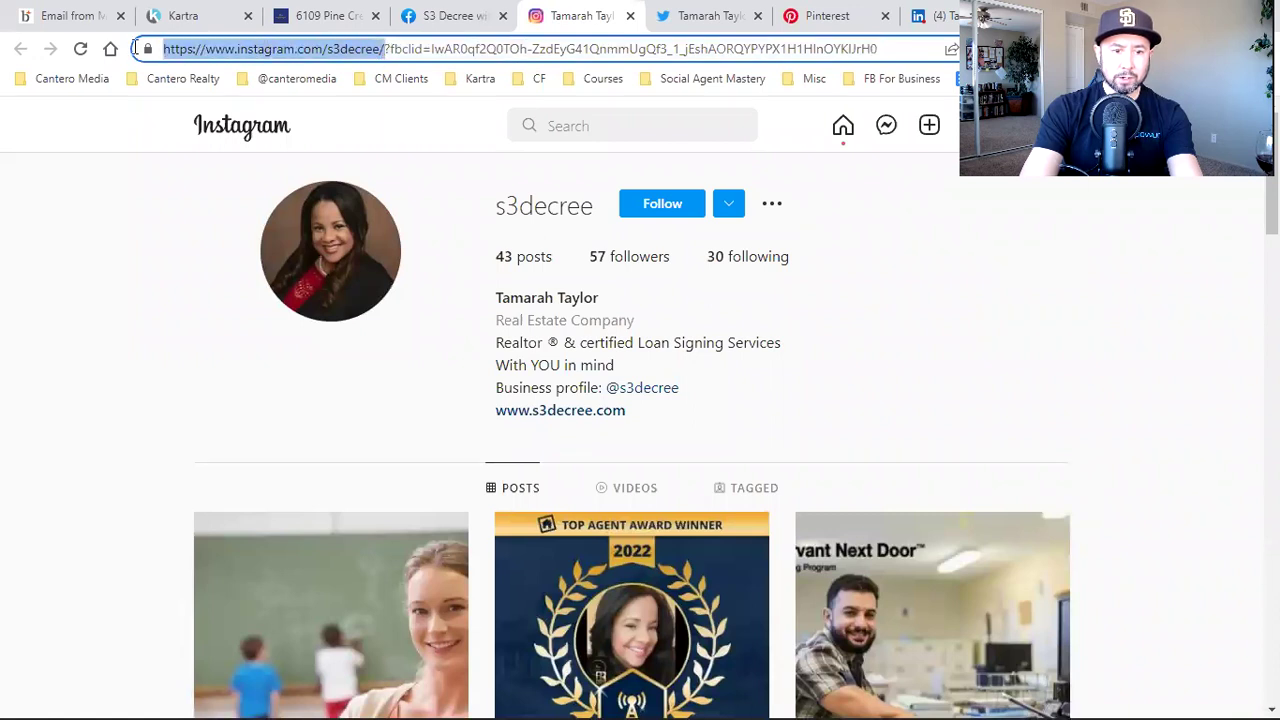
right_click(191, 55)
left_click(260, 160)
left_click(182, 12)
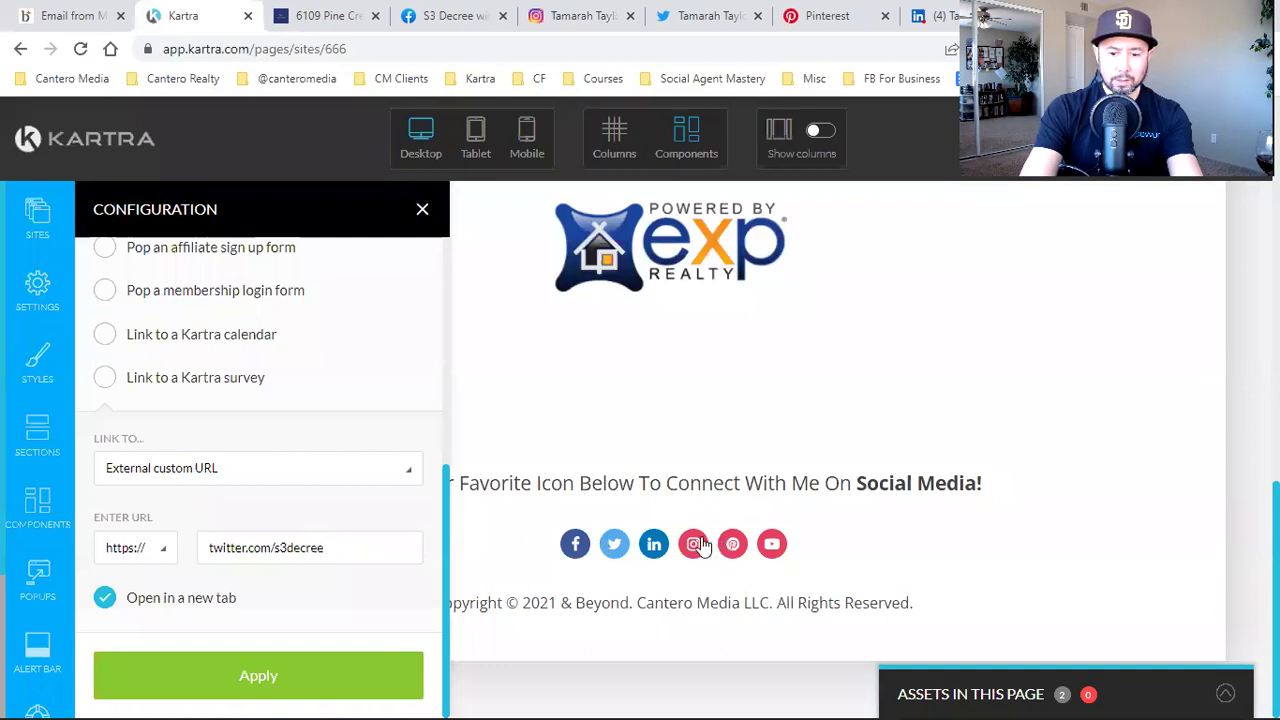
mouse_move(725, 520)
left_click(733, 513)
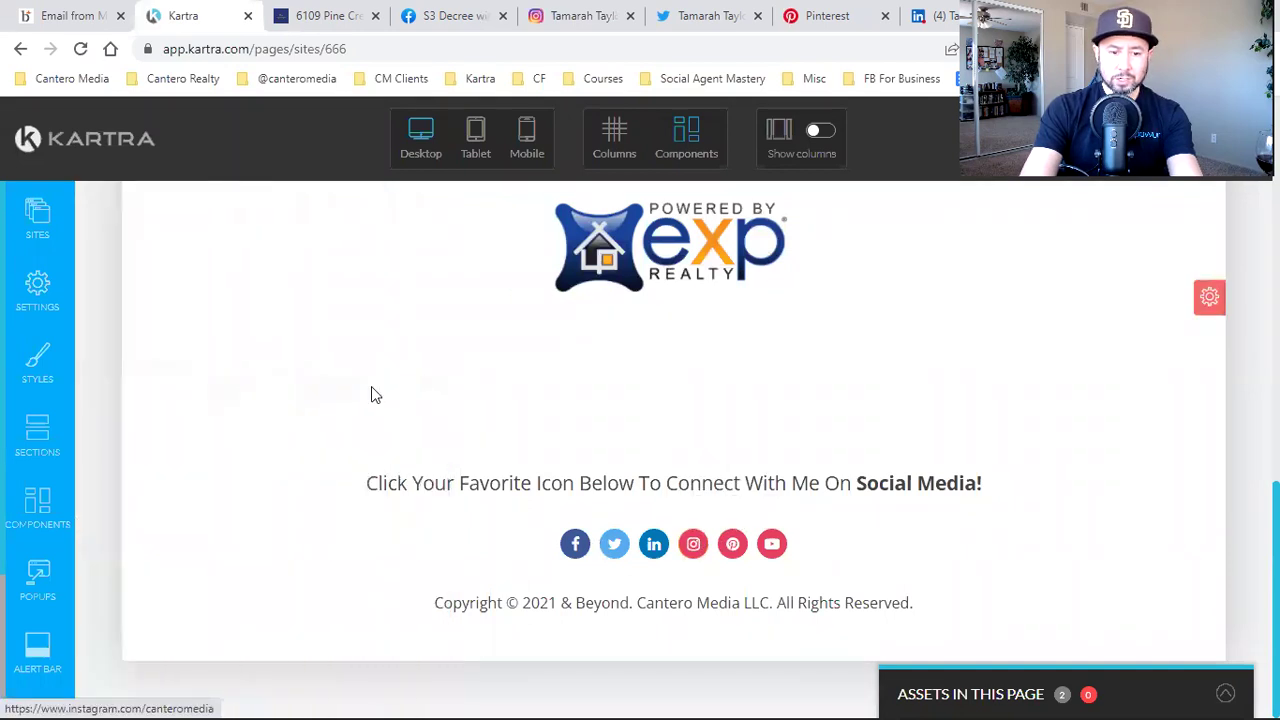
left_click(263, 268)
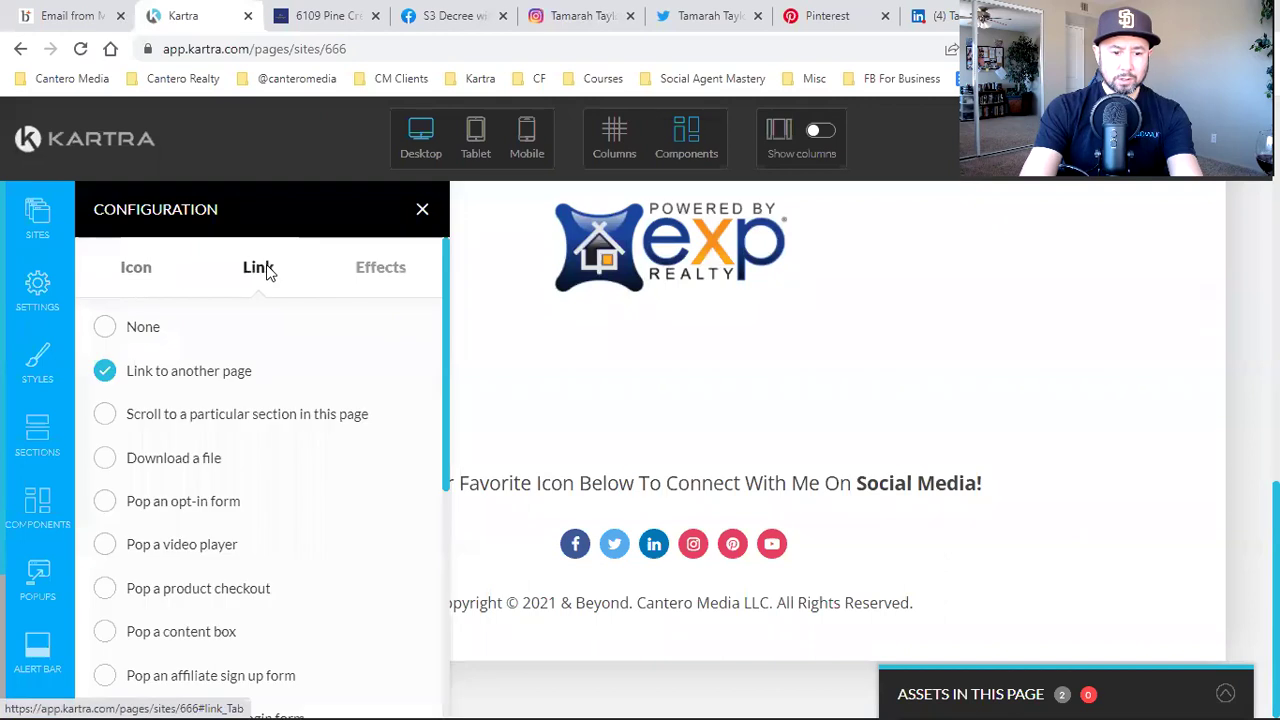
scroll(257, 451, "down", 5)
triple_click(281, 543)
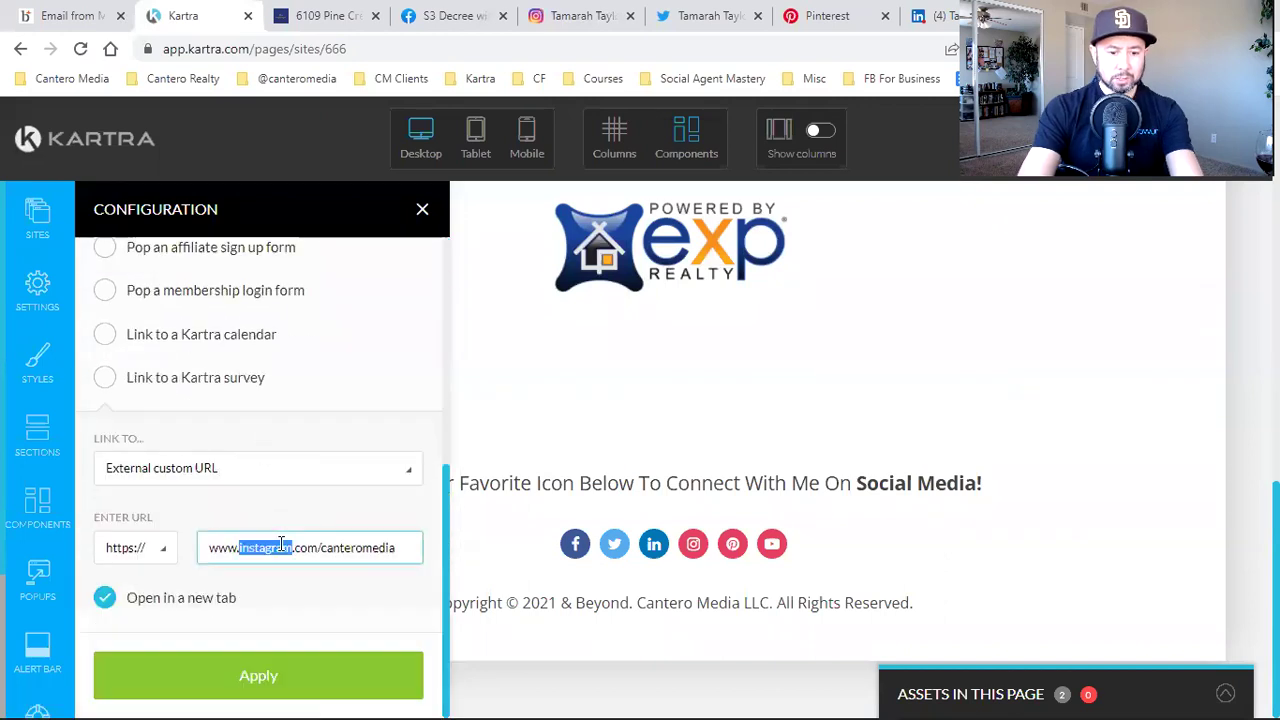
key("ctrl+v")
left_click(333, 678)
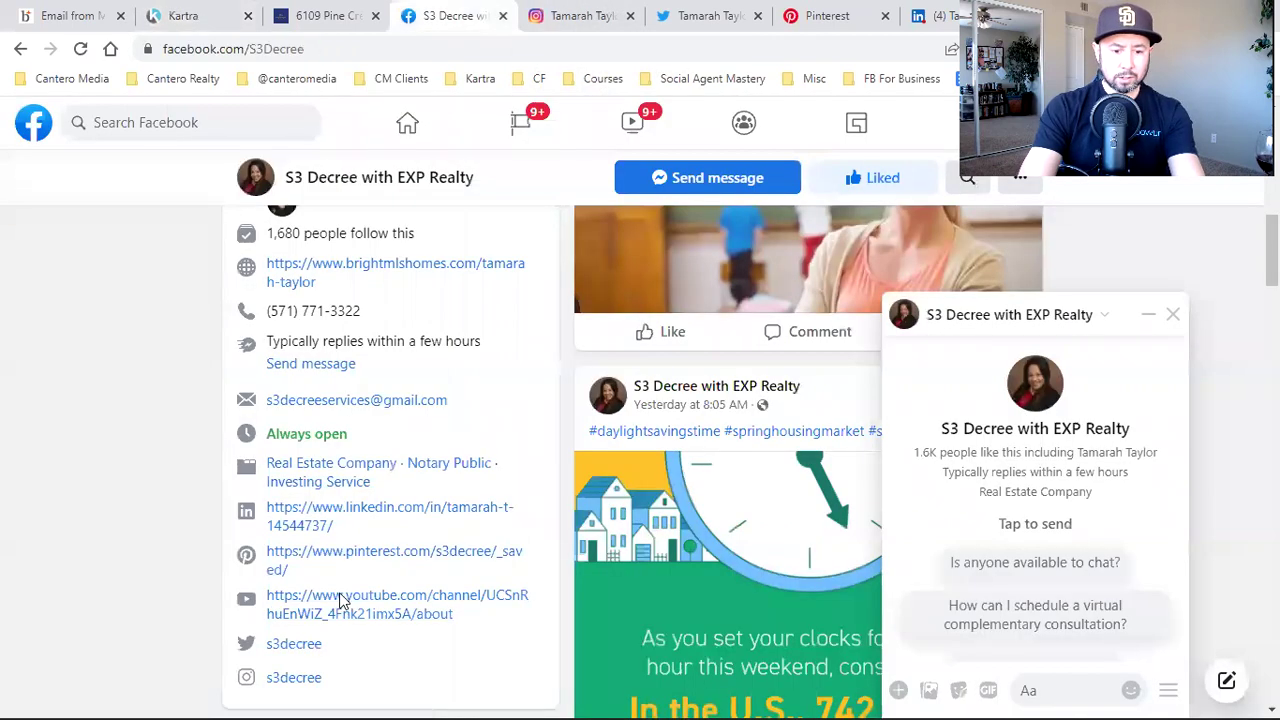
left_click(337, 600)
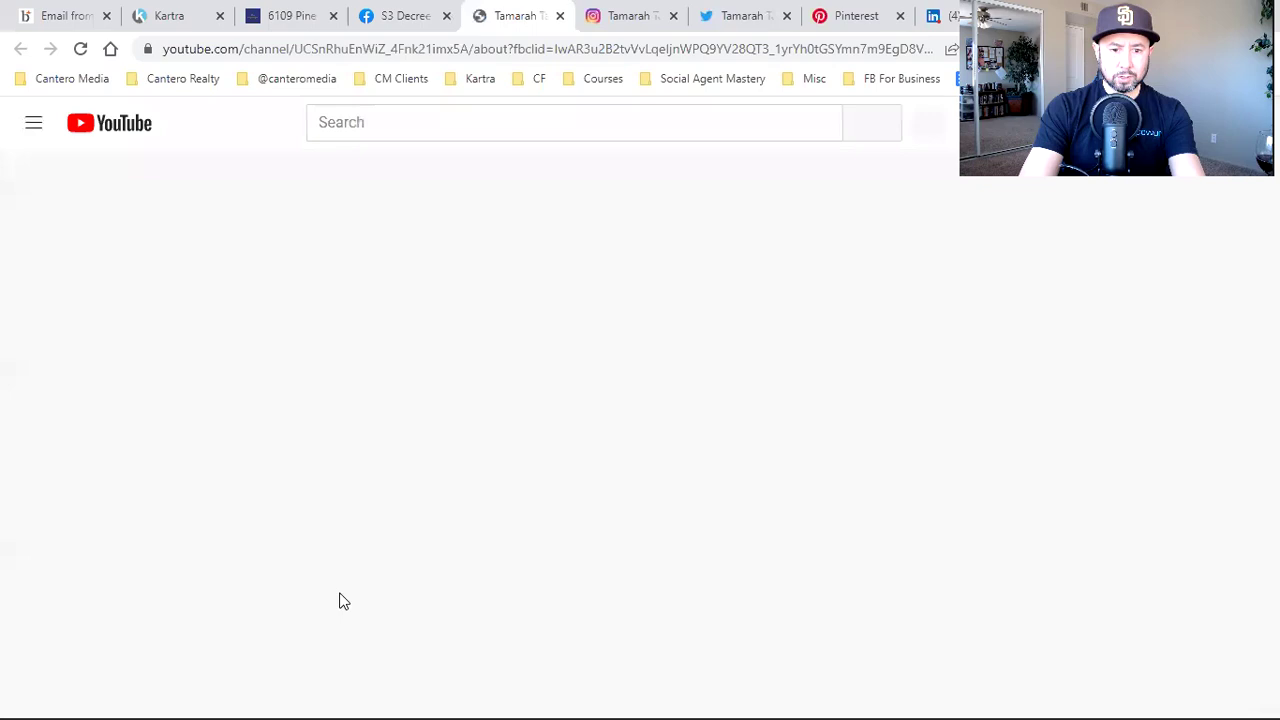
- Subscribe to the realtor's YouTube channel and restore its About page address after a mistaken paste
left_click(248, 52)
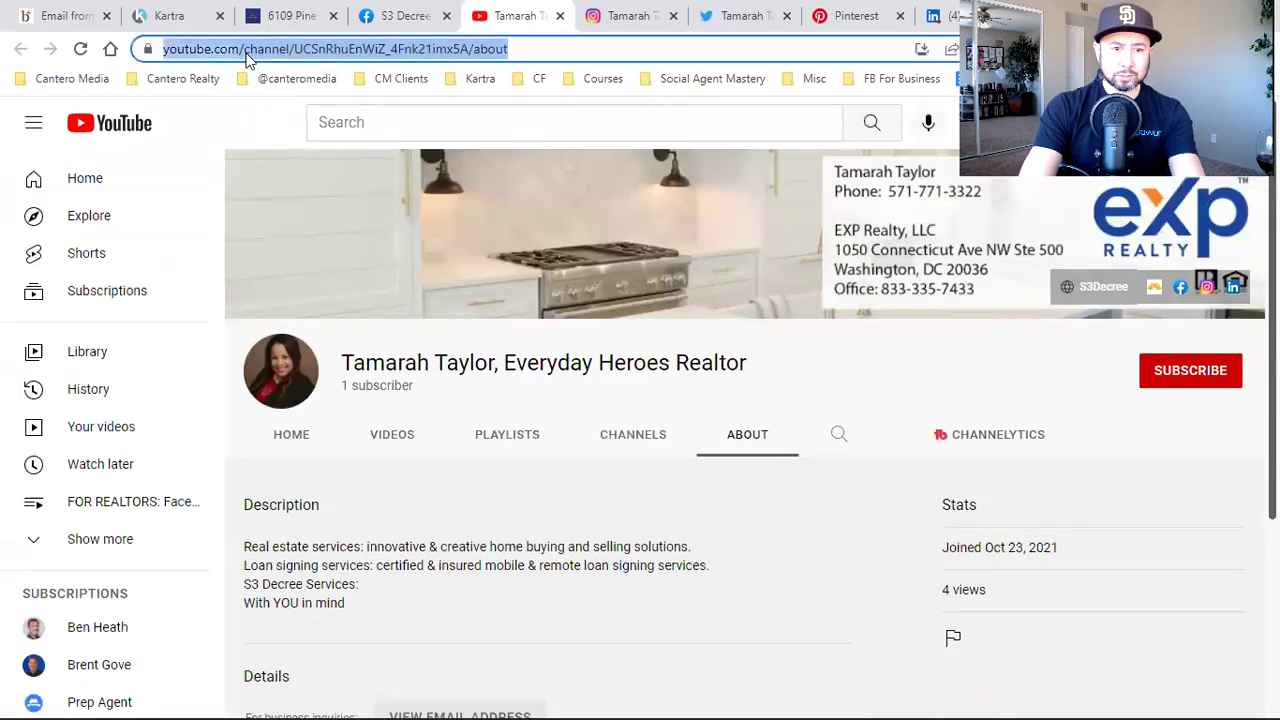
left_click(1180, 388)
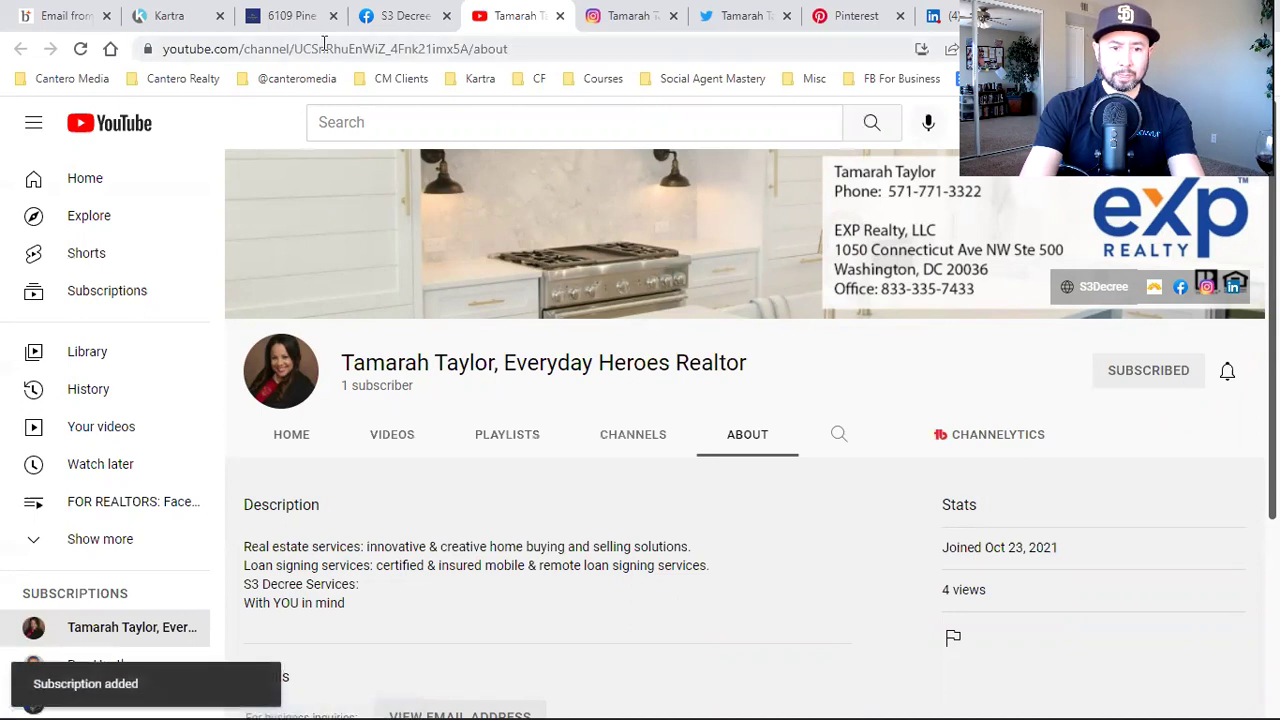
left_click(285, 54)
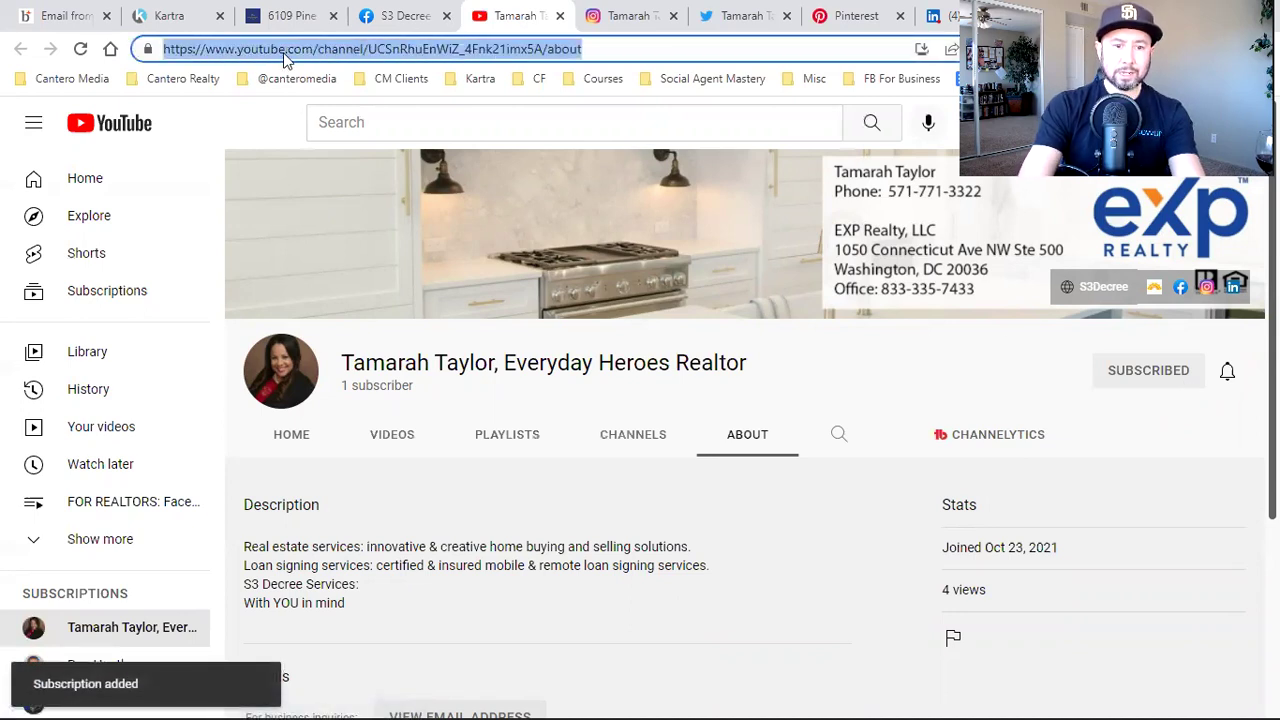
right_click(285, 58)
left_click(375, 175)
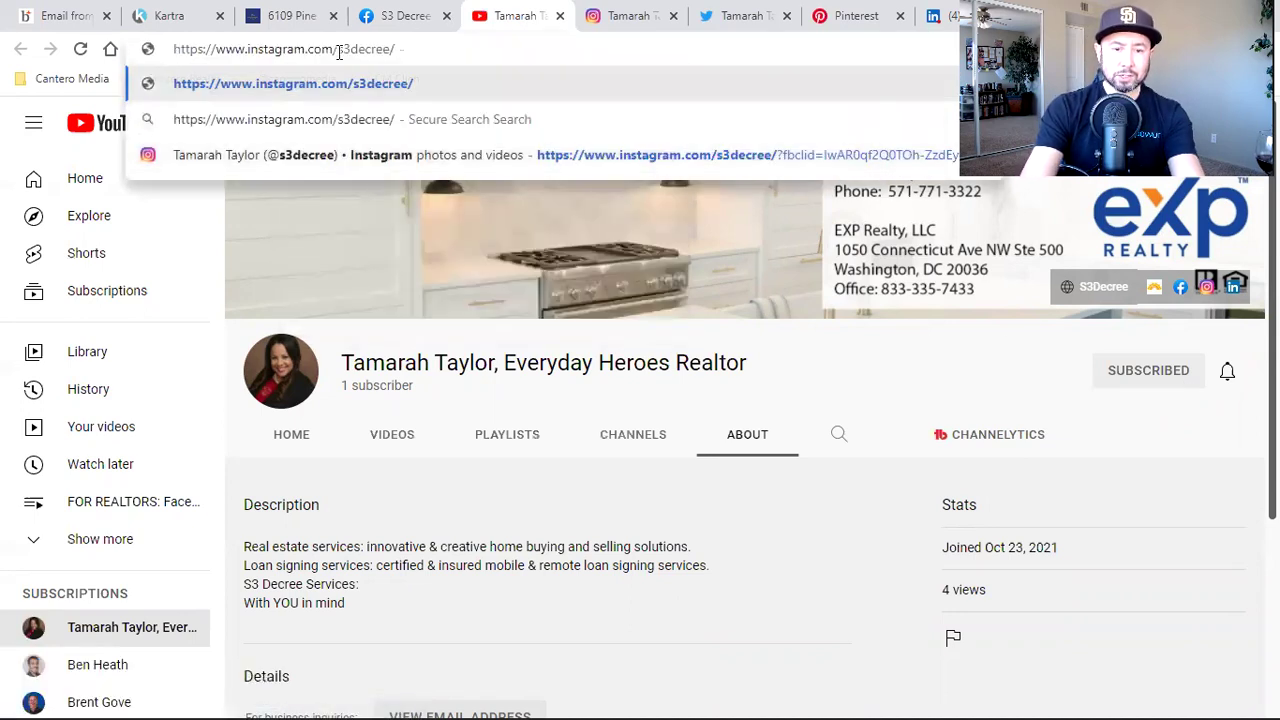
left_click(81, 49)
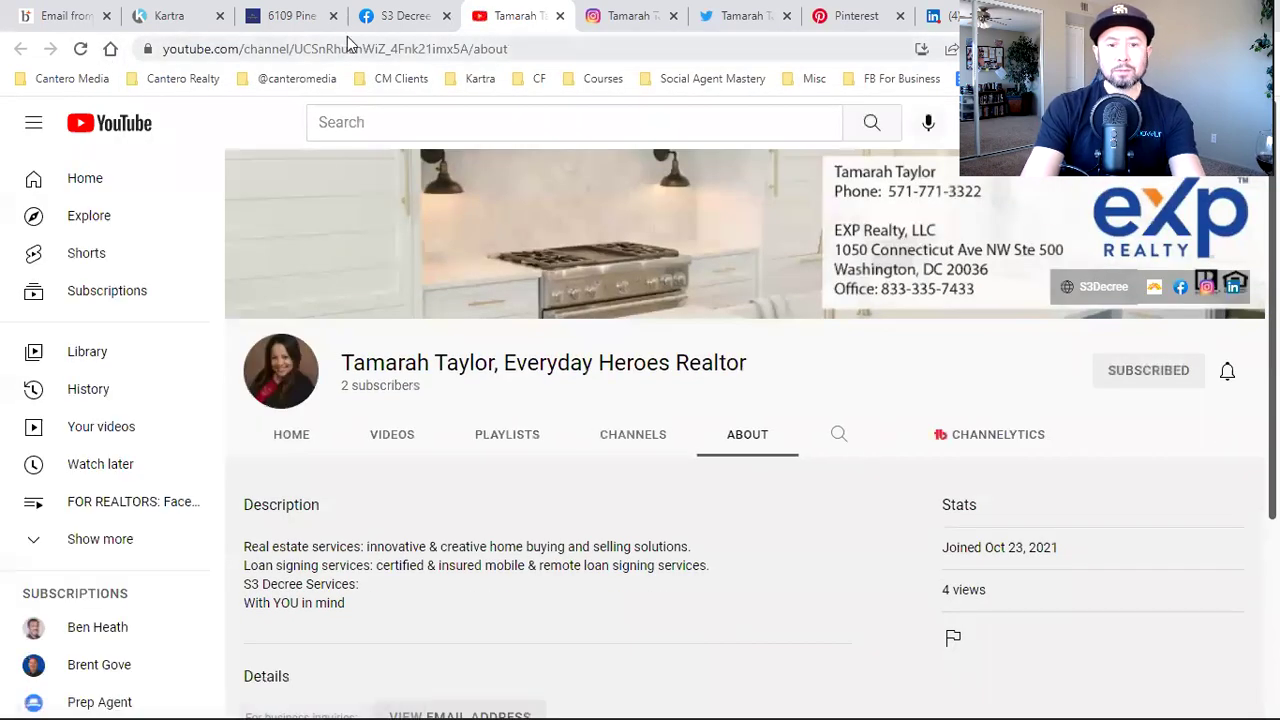
- Copy the YouTube channel About page URL from the address bar
left_click(396, 47)
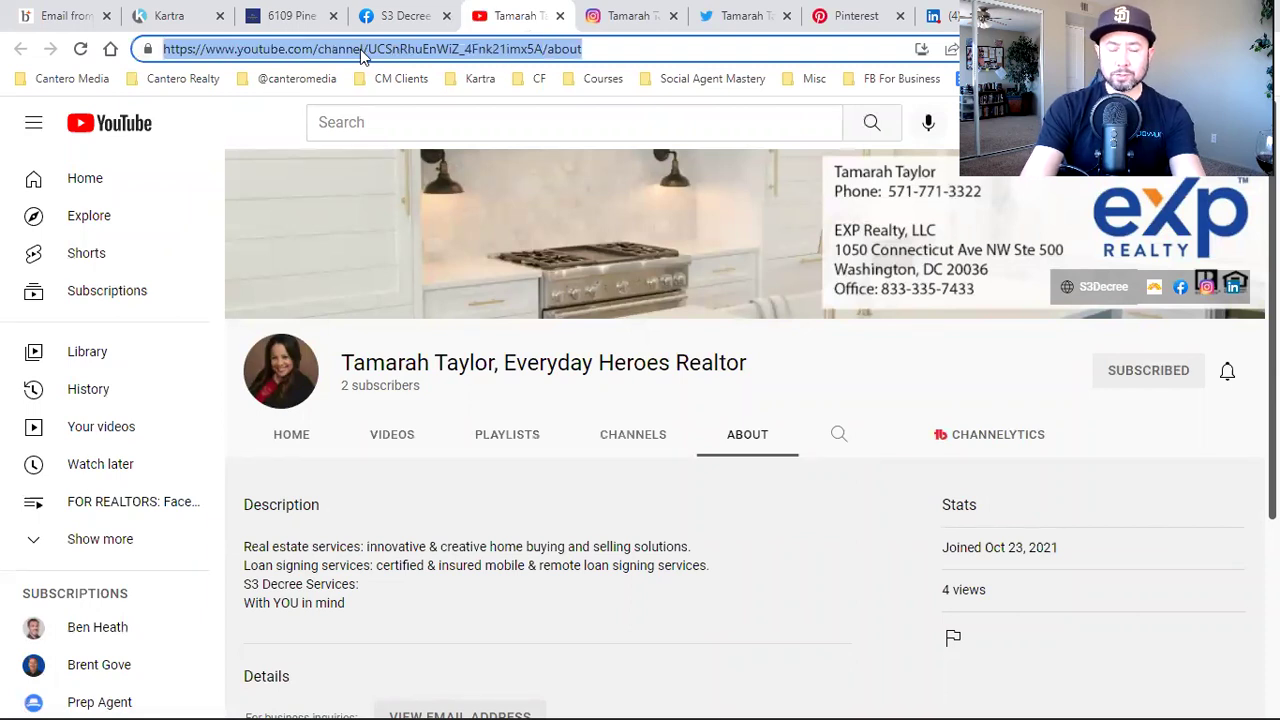
right_click(362, 55)
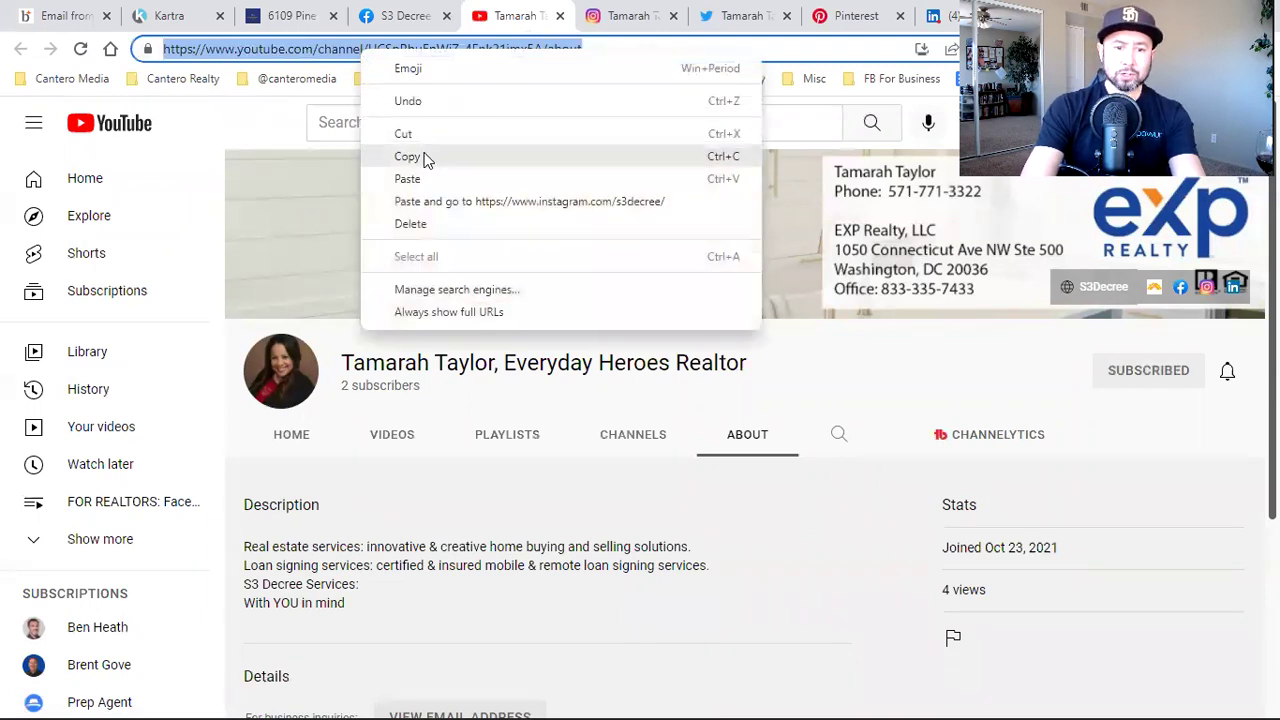
left_click(424, 157)
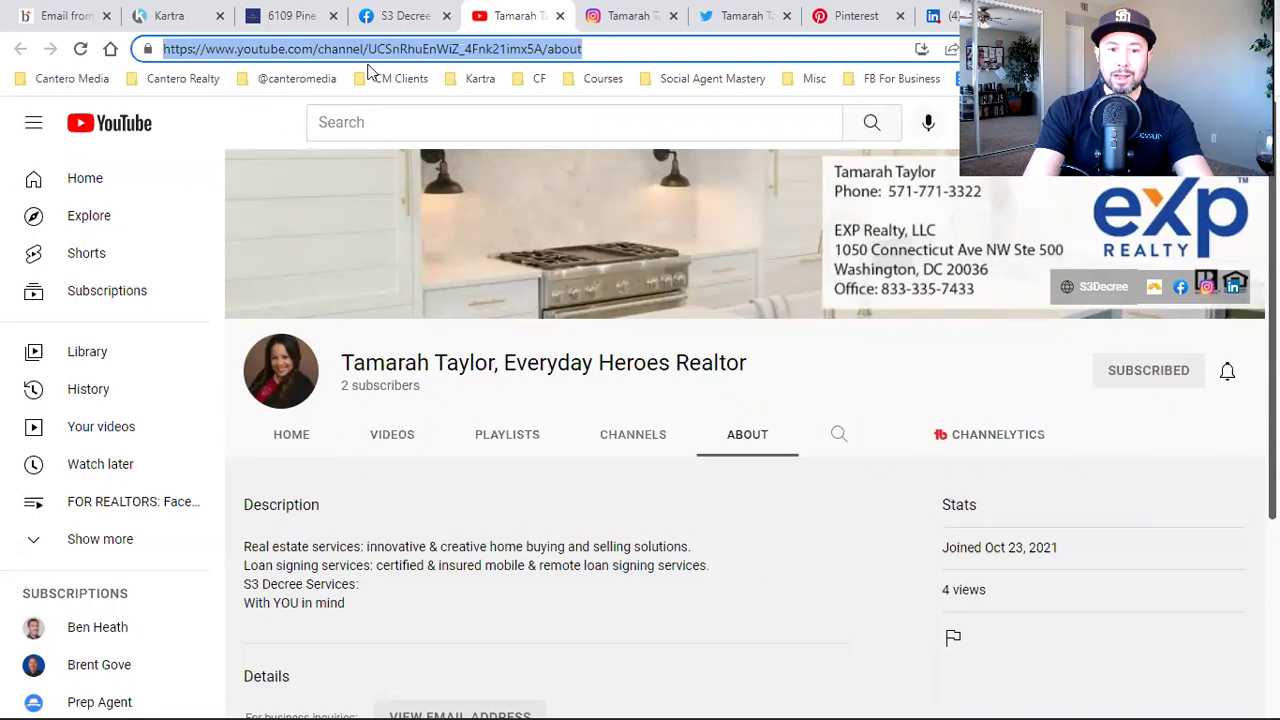
right_click(361, 60)
left_click(425, 162)
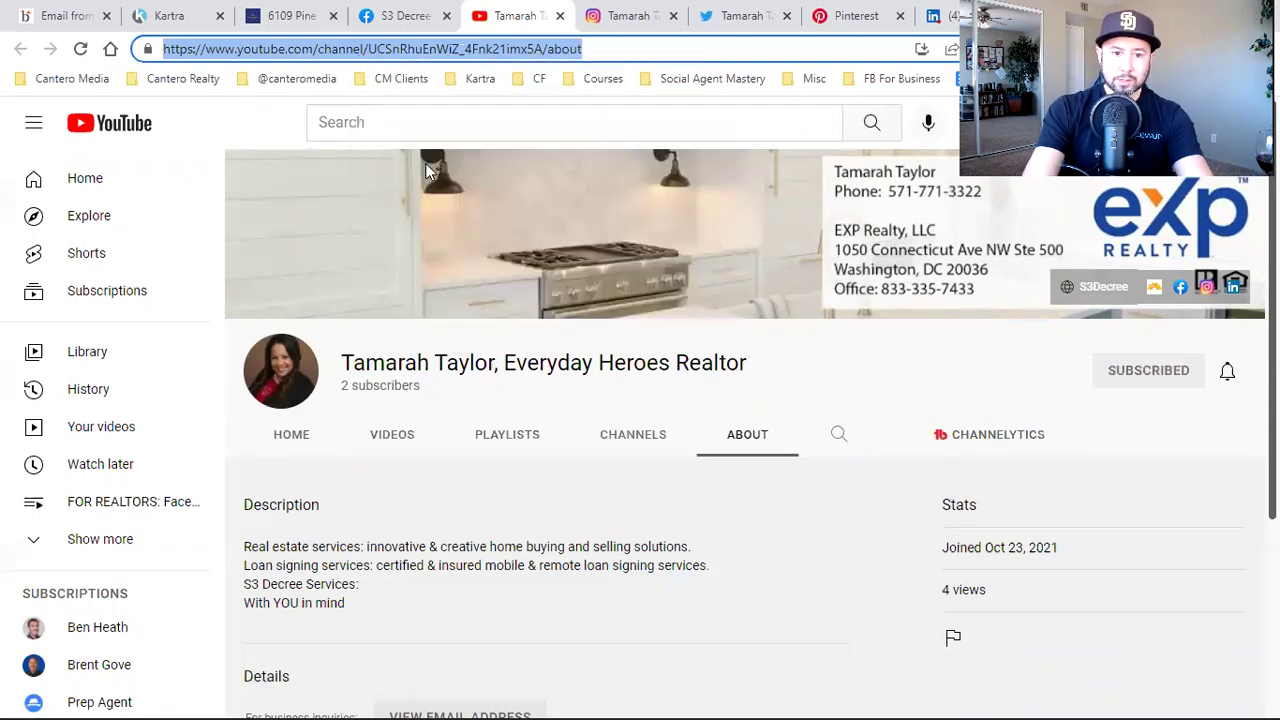
- Replace the footer YouTube icon's link with the copied youtube.com/channel About page URL
left_click(157, 12)
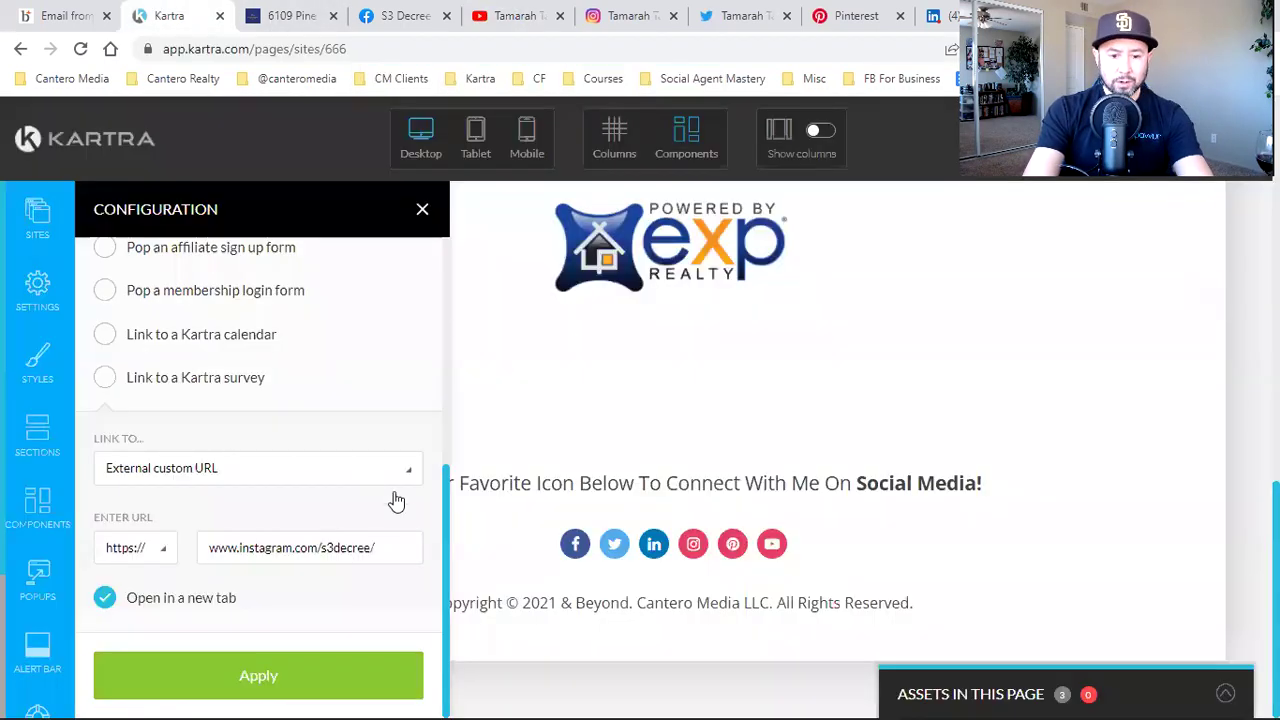
mouse_move(806, 529)
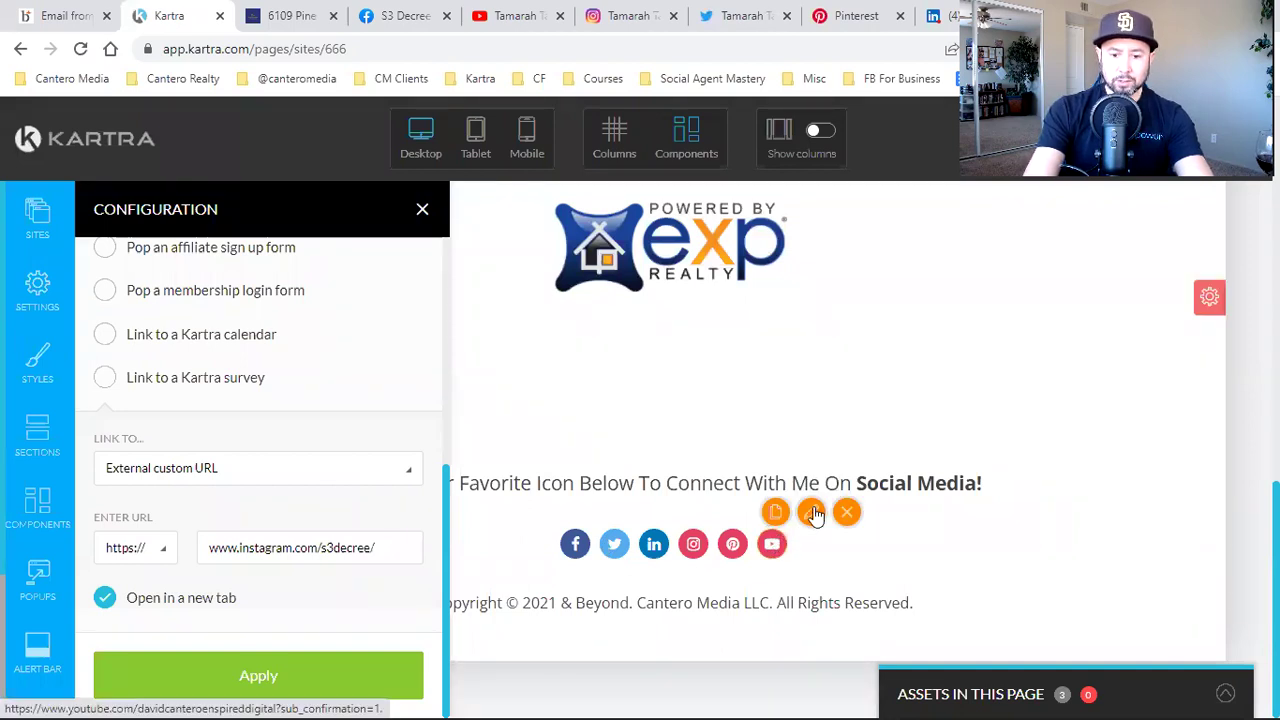
left_click(814, 510)
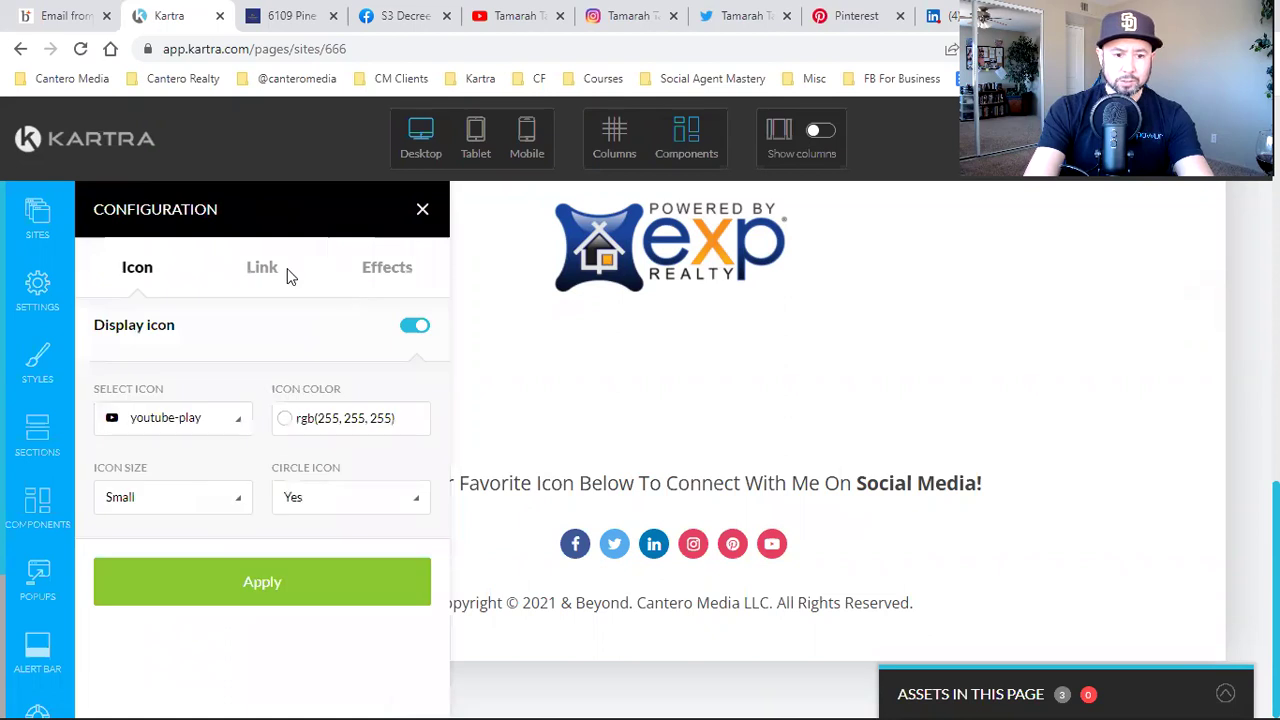
left_click(278, 271)
scroll(317, 474, "down", 4)
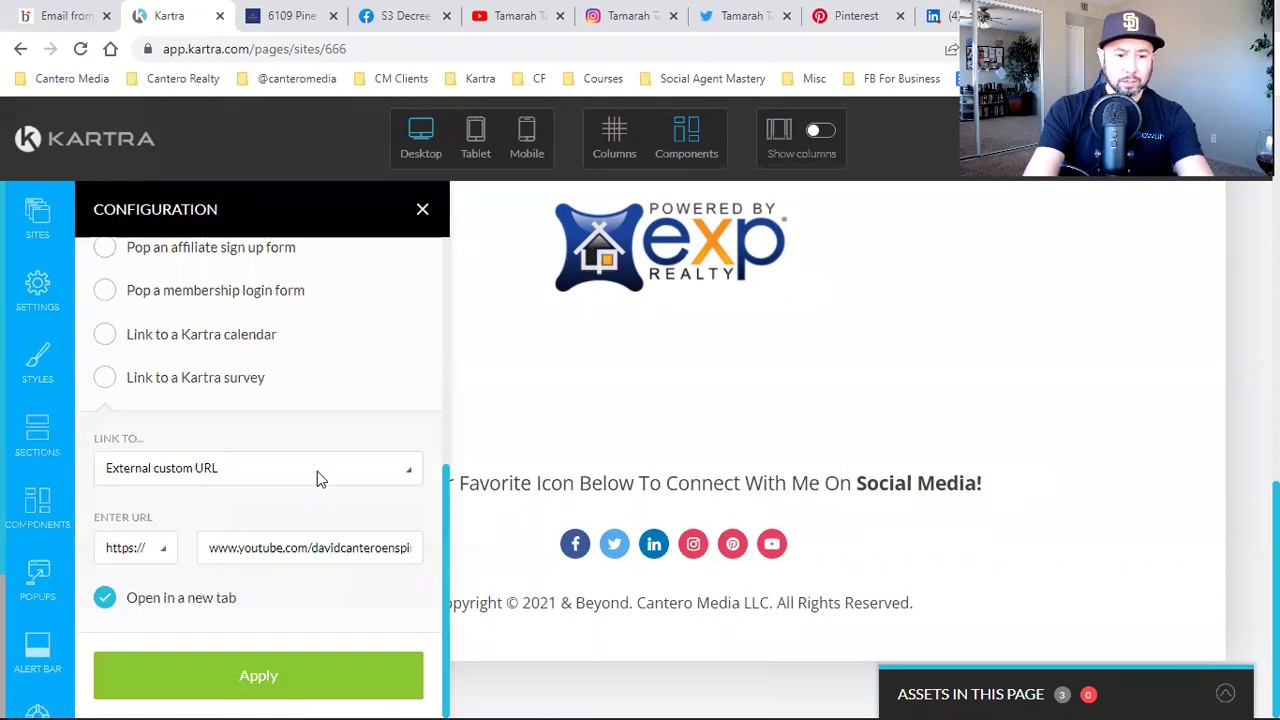
triple_click(296, 543)
key("ctrl+v")
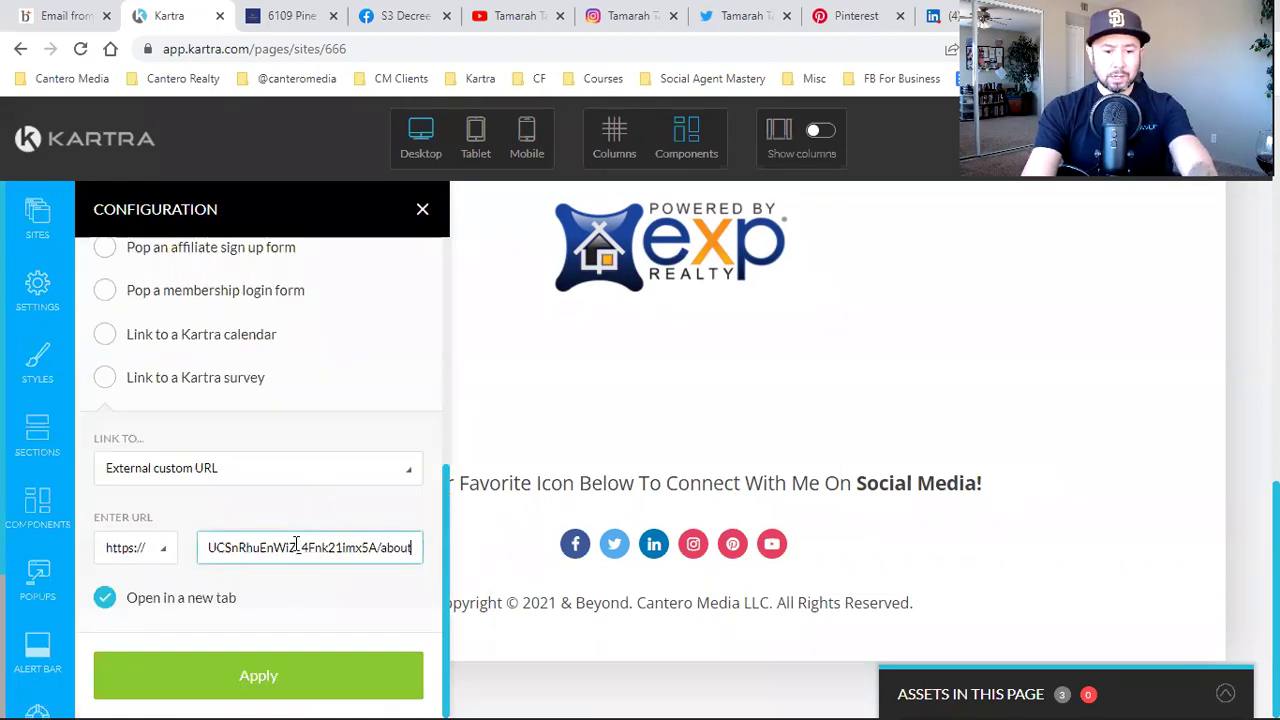
left_click(304, 683)
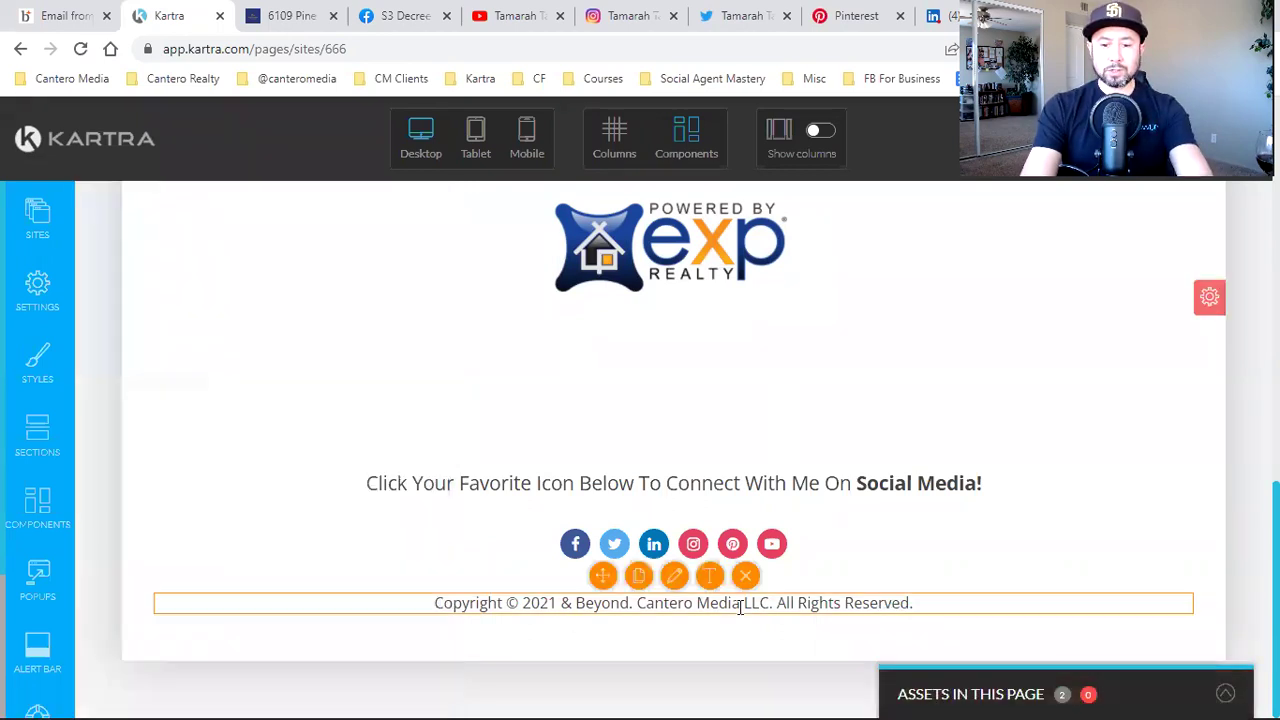
- Edit the footer copyright to read 'Copyright © 2022 S3 Decree LLC. All Rights Reserved.'
left_click(736, 600)
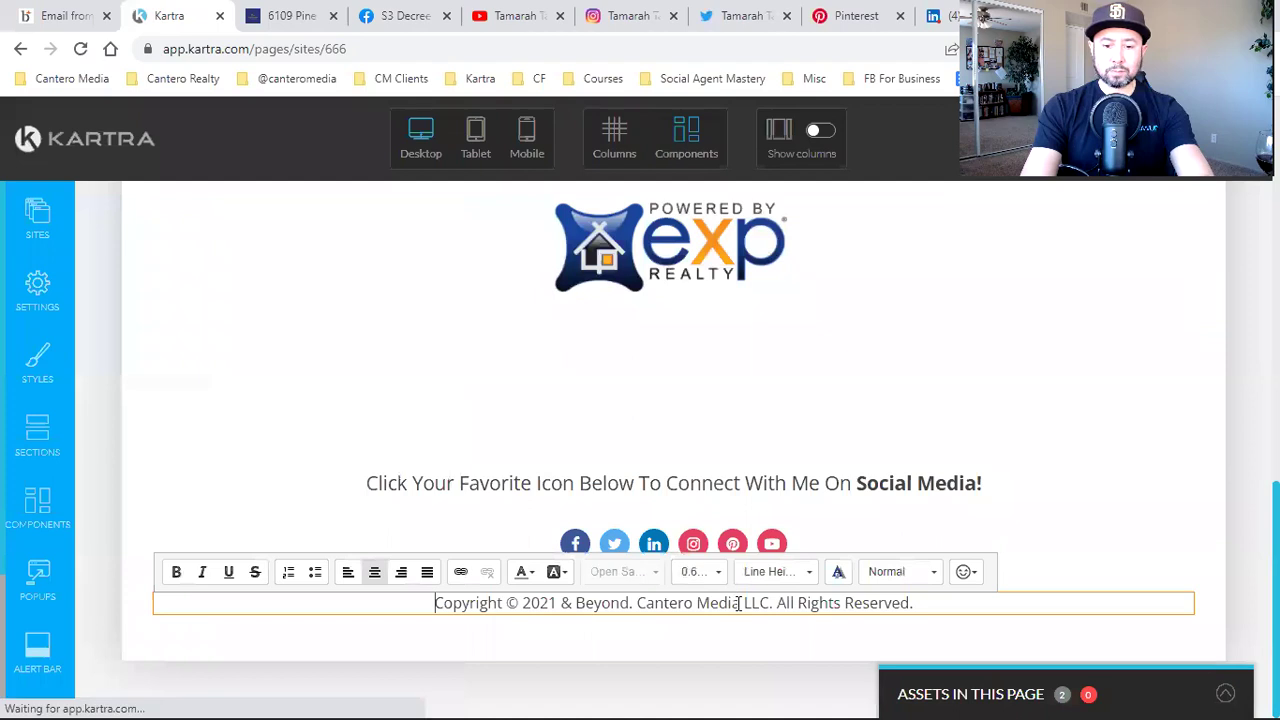
key("BackSpace")
key("BackSpace")
key("BackSpace")
key("BackSpace")
key("BackSpace")
key("BackSpace")
key("BackSpace")
key("BackSpace")
key("BackSpace")
key("BackSpace")
key("BackSpace")
key("BackSpace")
key("BackSpace")
key("BackSpace")
key("BackSpace")
key("BackSpace")
key("BackSpace")
key("BackSpace")
key("BackSpace")
key("BackSpace")
key("BackSpace")
key("BackSpace")
key("BackSpace")
key("BackSpace")
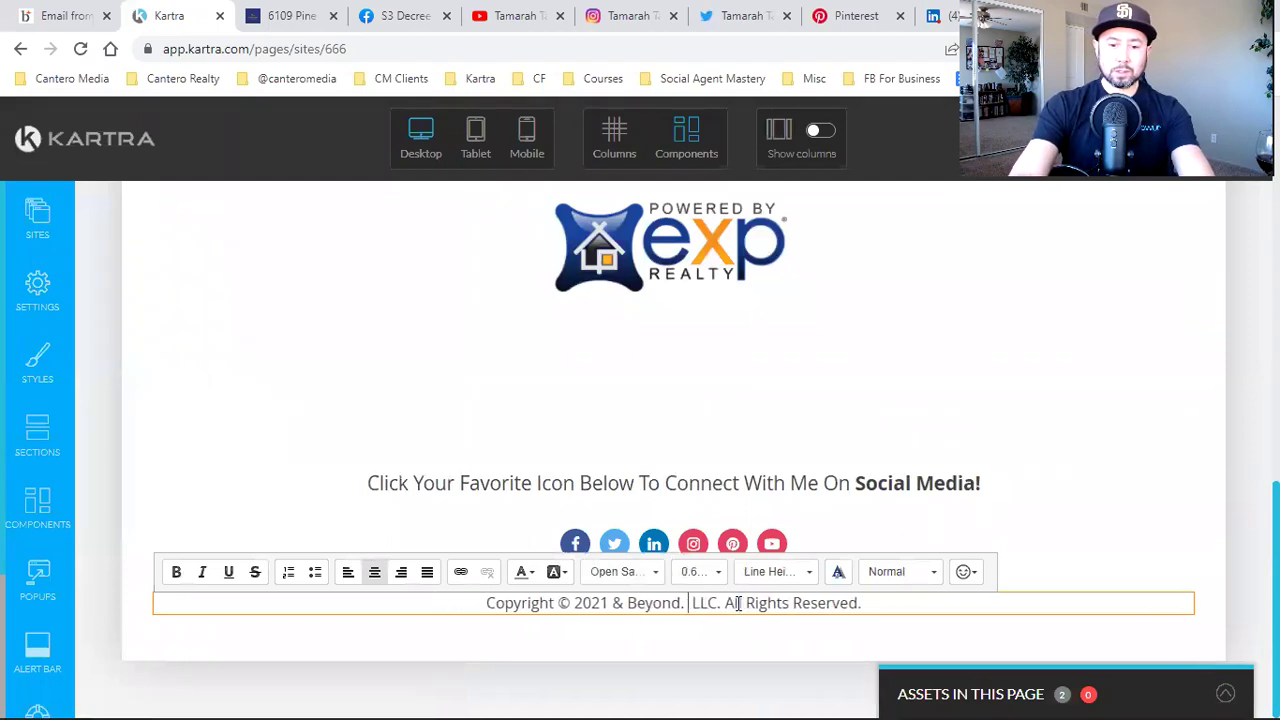
type("2 ")
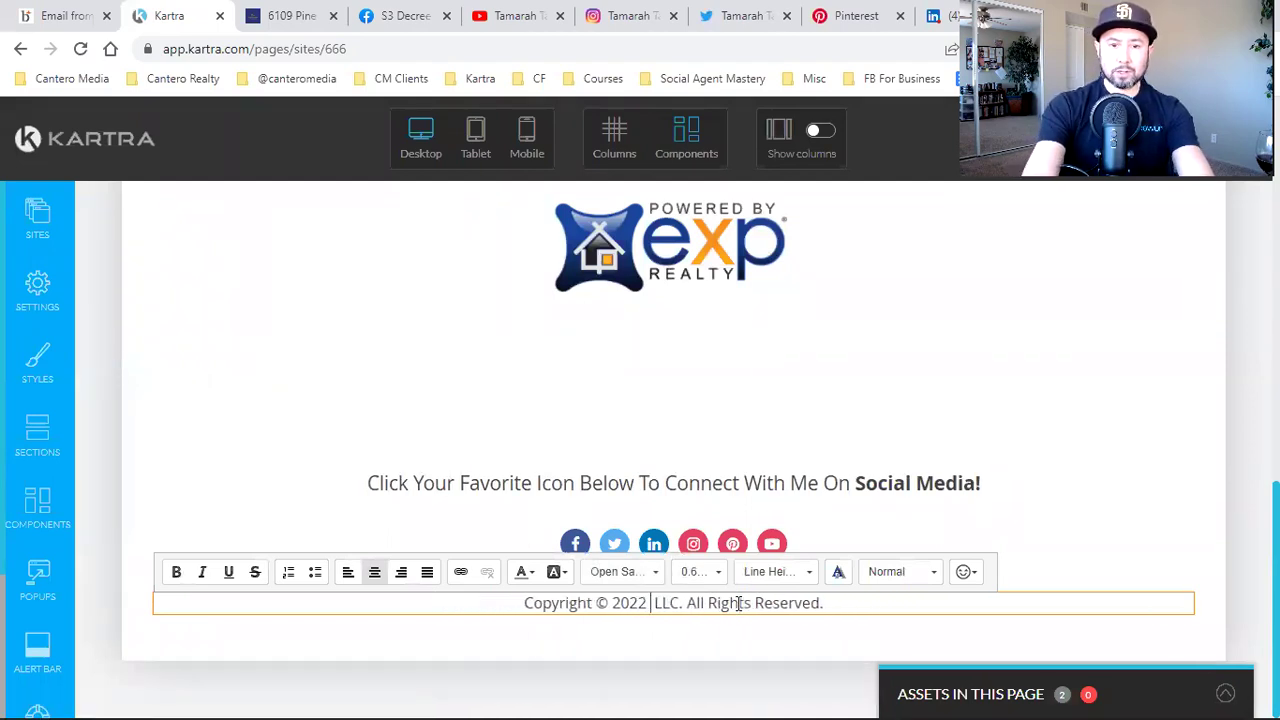
type("S3")
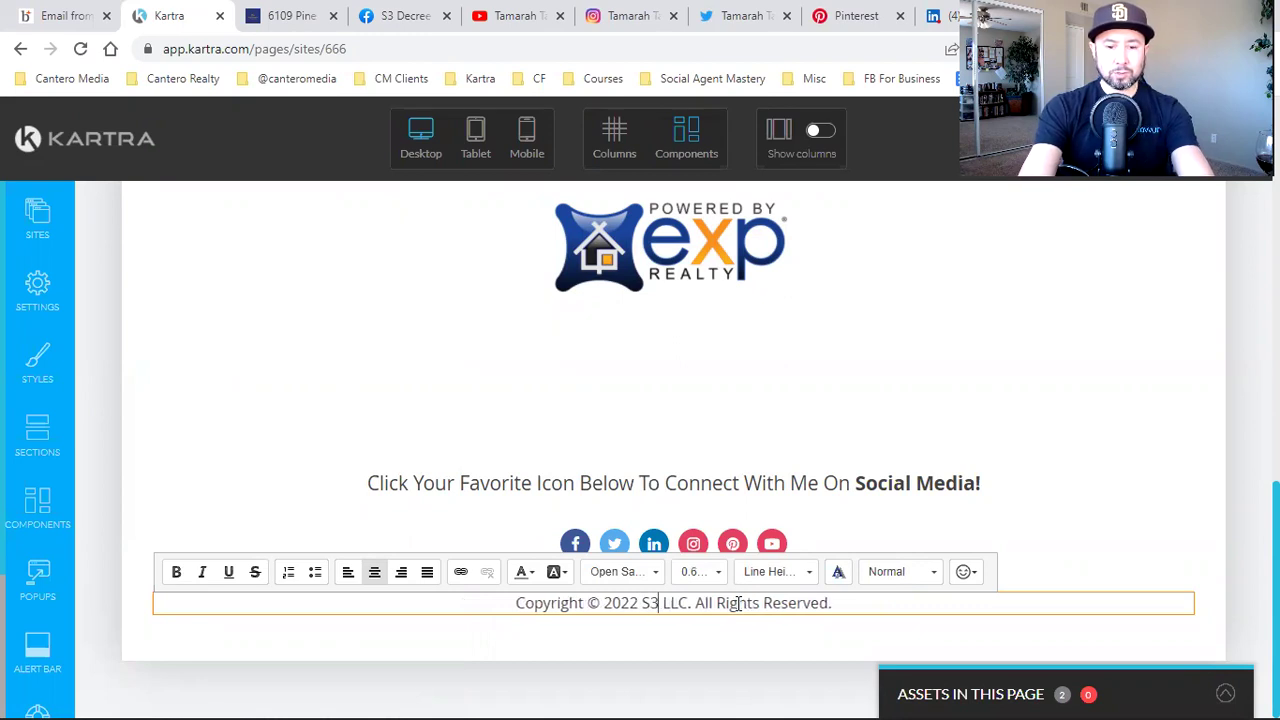
type(" Decr")
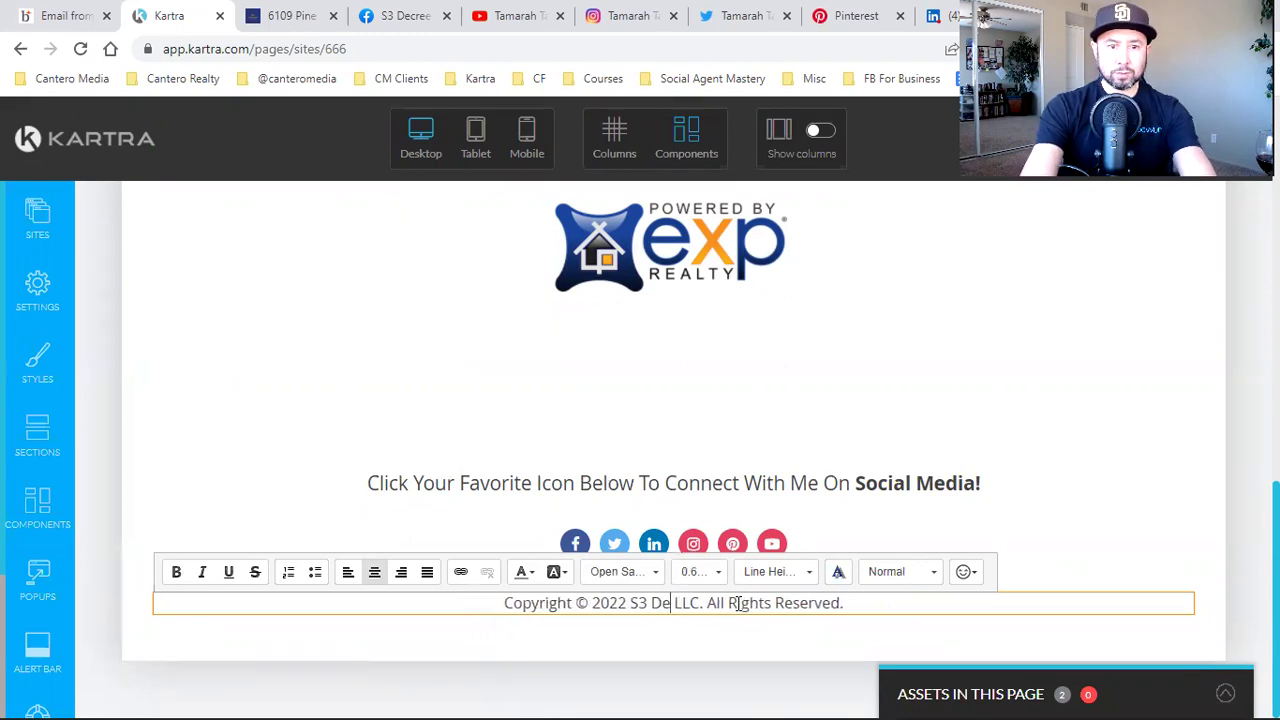
type("ee")
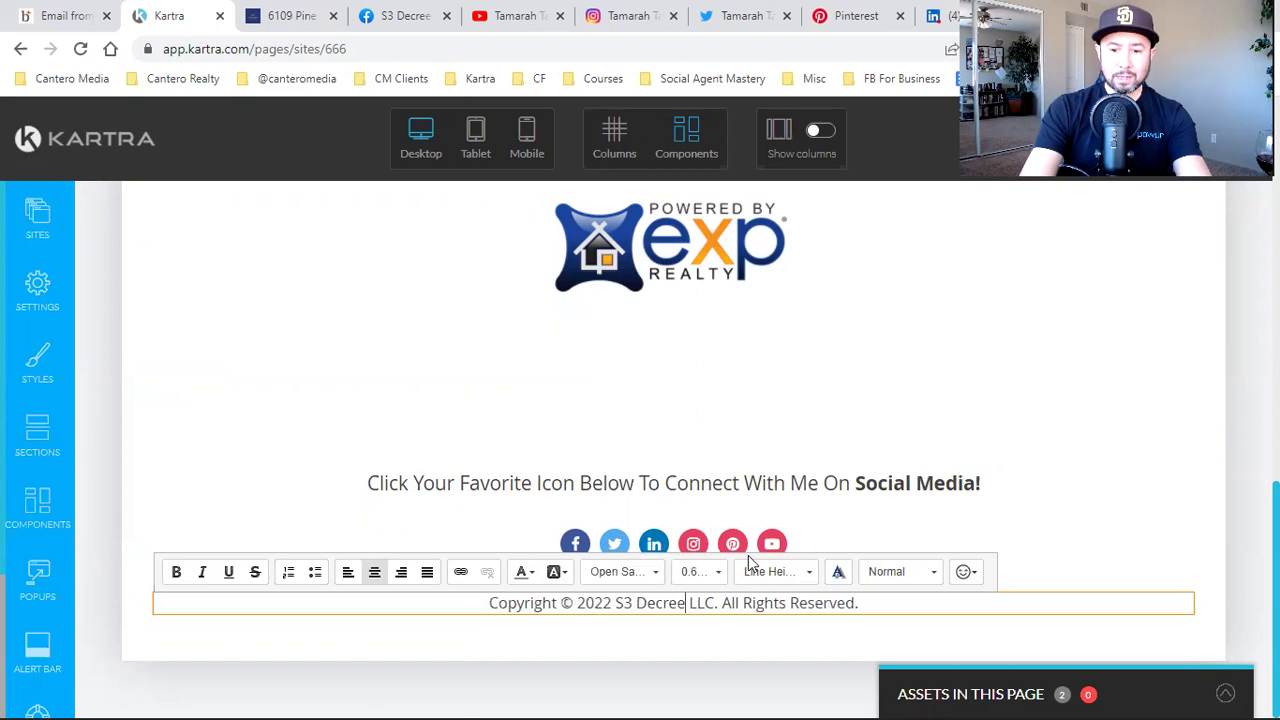
left_click(783, 444)
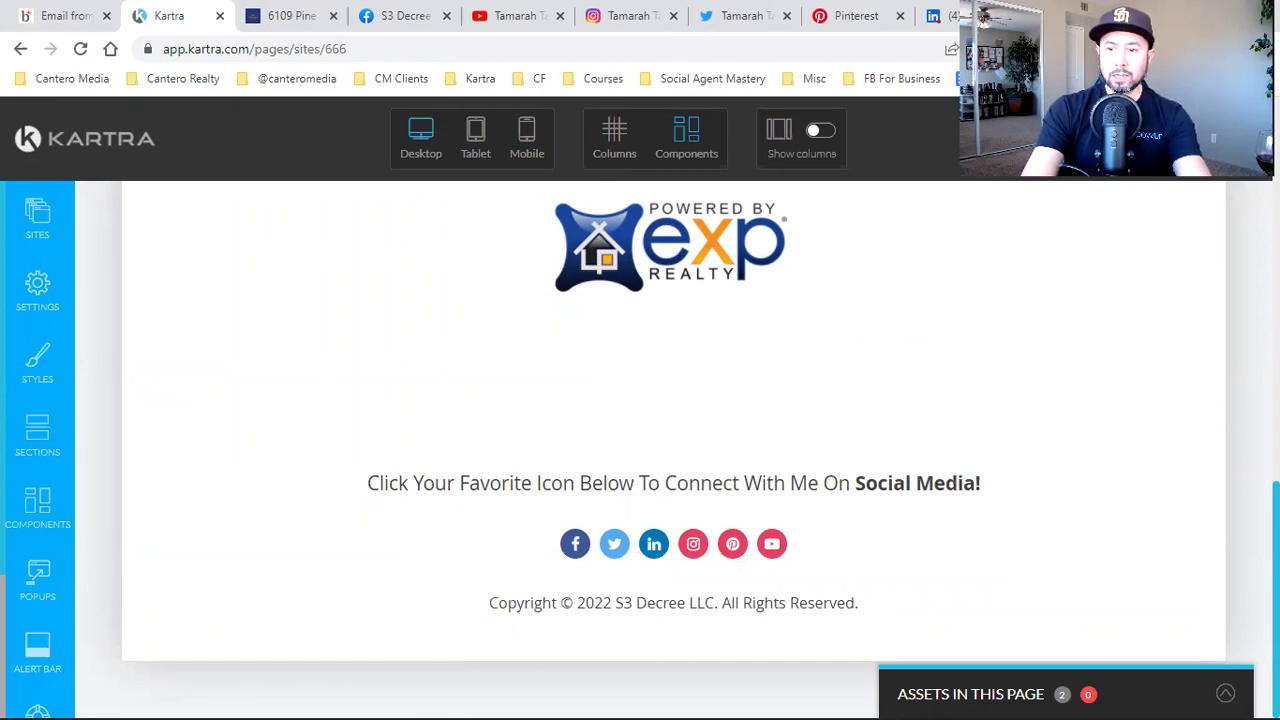
- Save progress on the thank-you page and dismiss the success message
left_click(1150, 135)
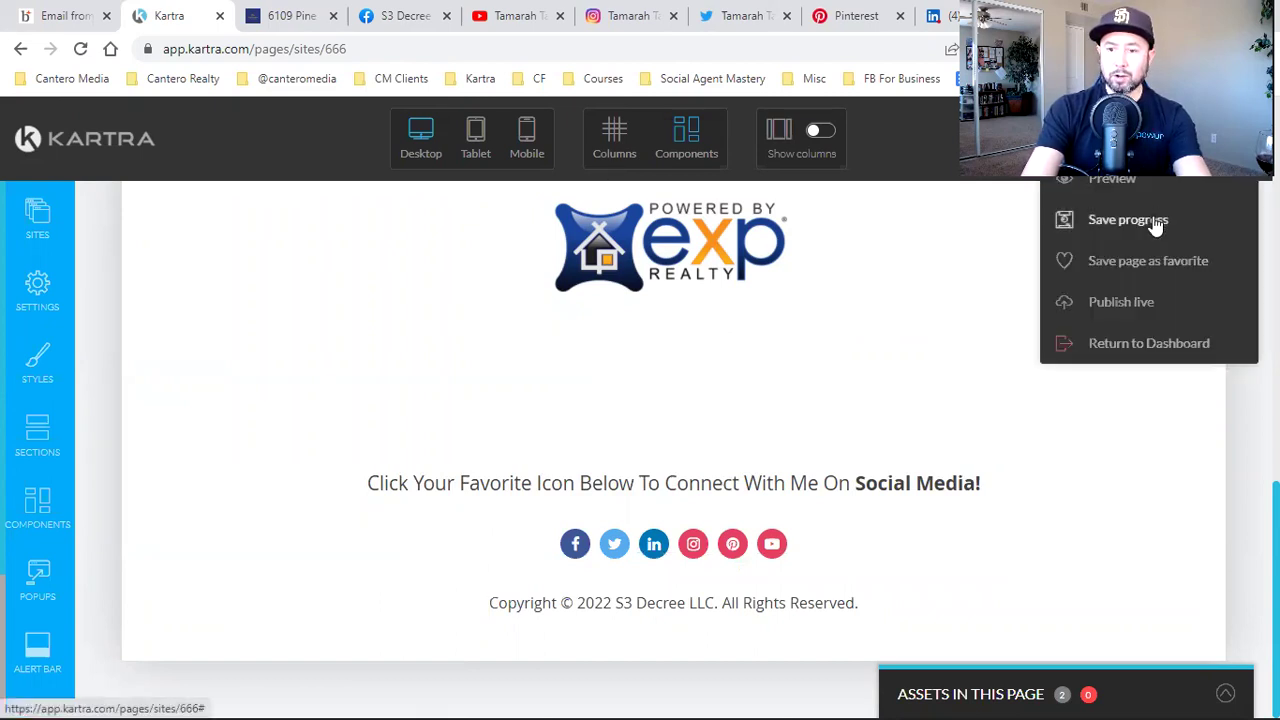
left_click(1153, 218)
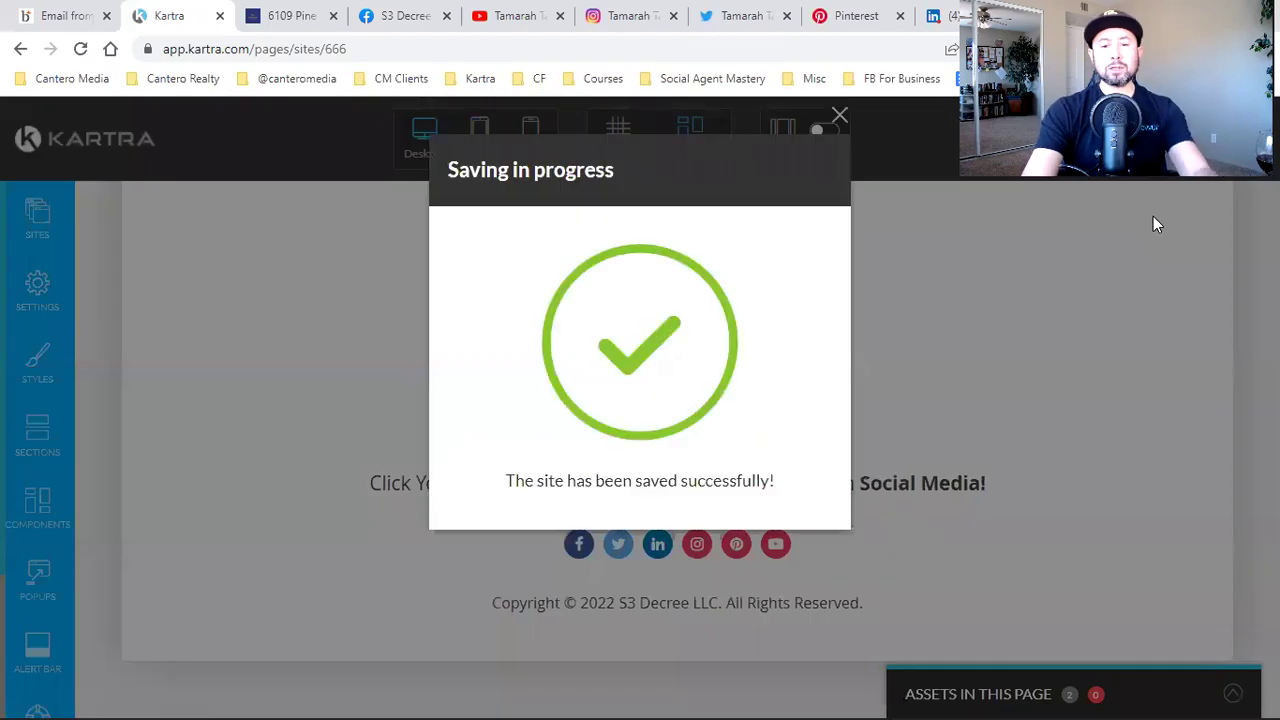
left_click(839, 120)
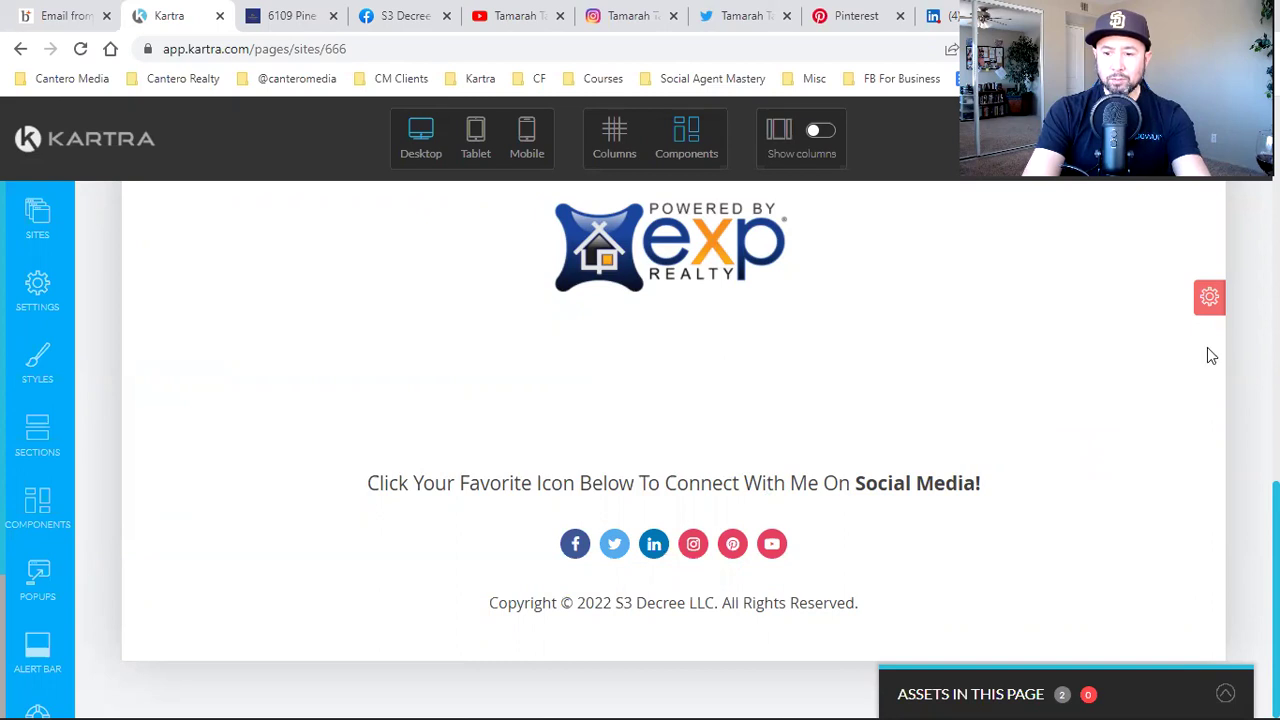
- Save the footer section as a favorite block and close the YouTube and Facebook tabs
mouse_move(1205, 315)
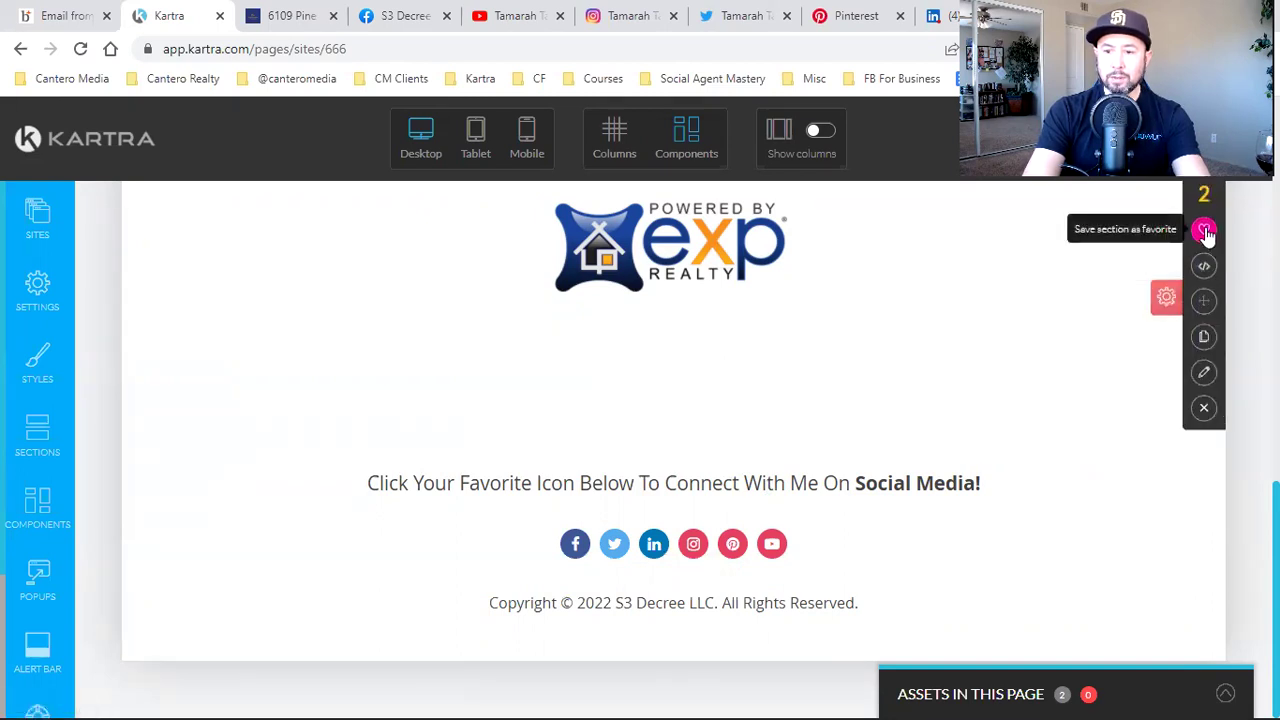
left_click(1205, 229)
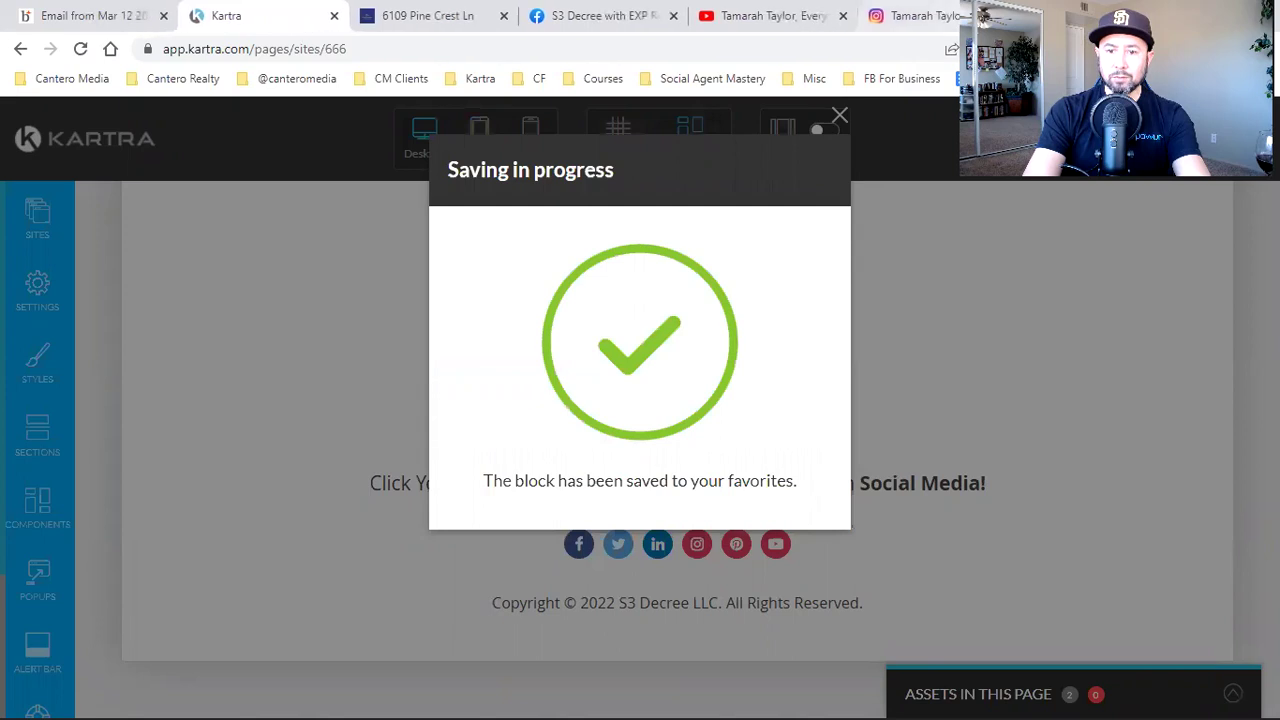
key("ctrl+6")
key("ctrl+shift+Tab")
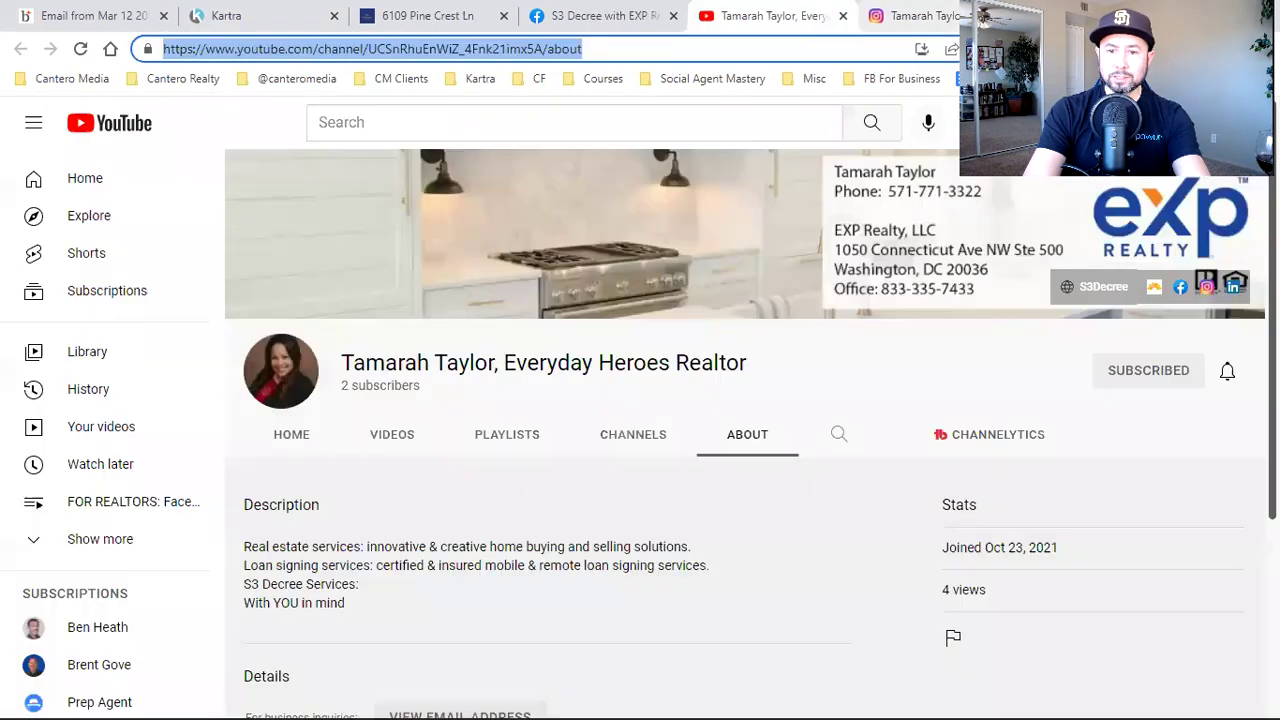
key("ctrl+shift+Tab")
middle_click(900, 18)
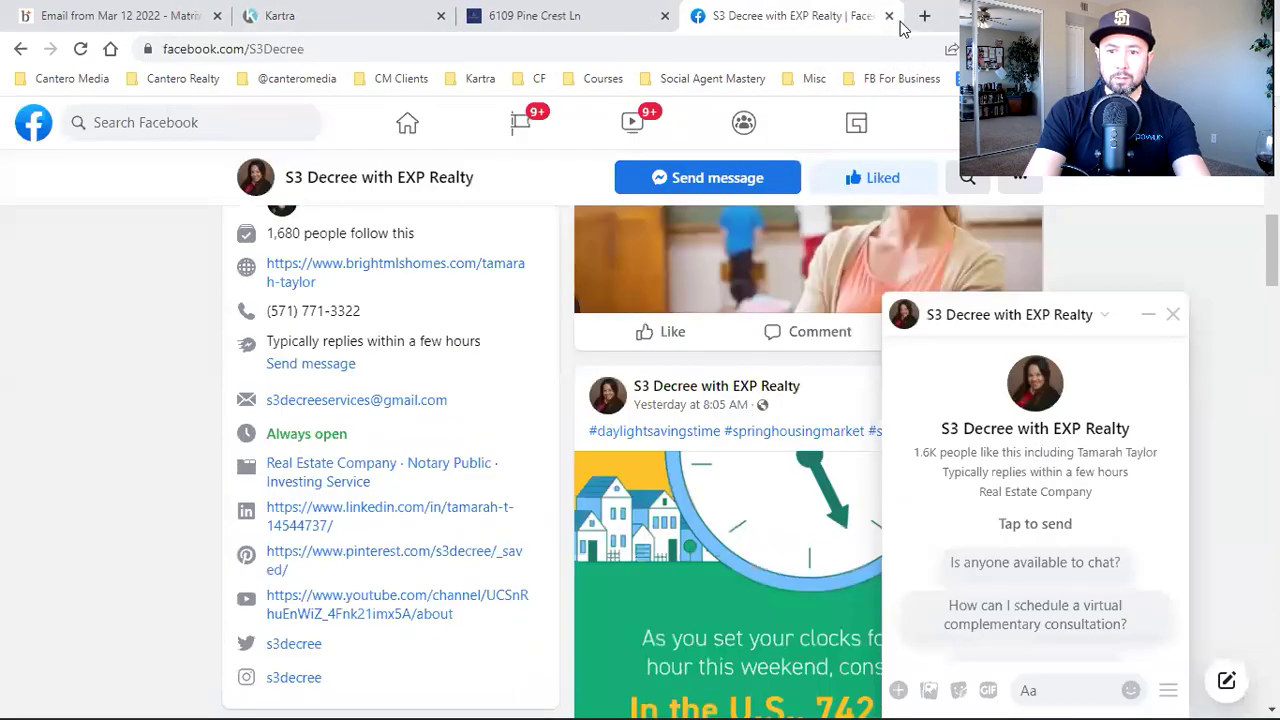
key("ctrl+shift+Tab")
middle_click(790, 16)
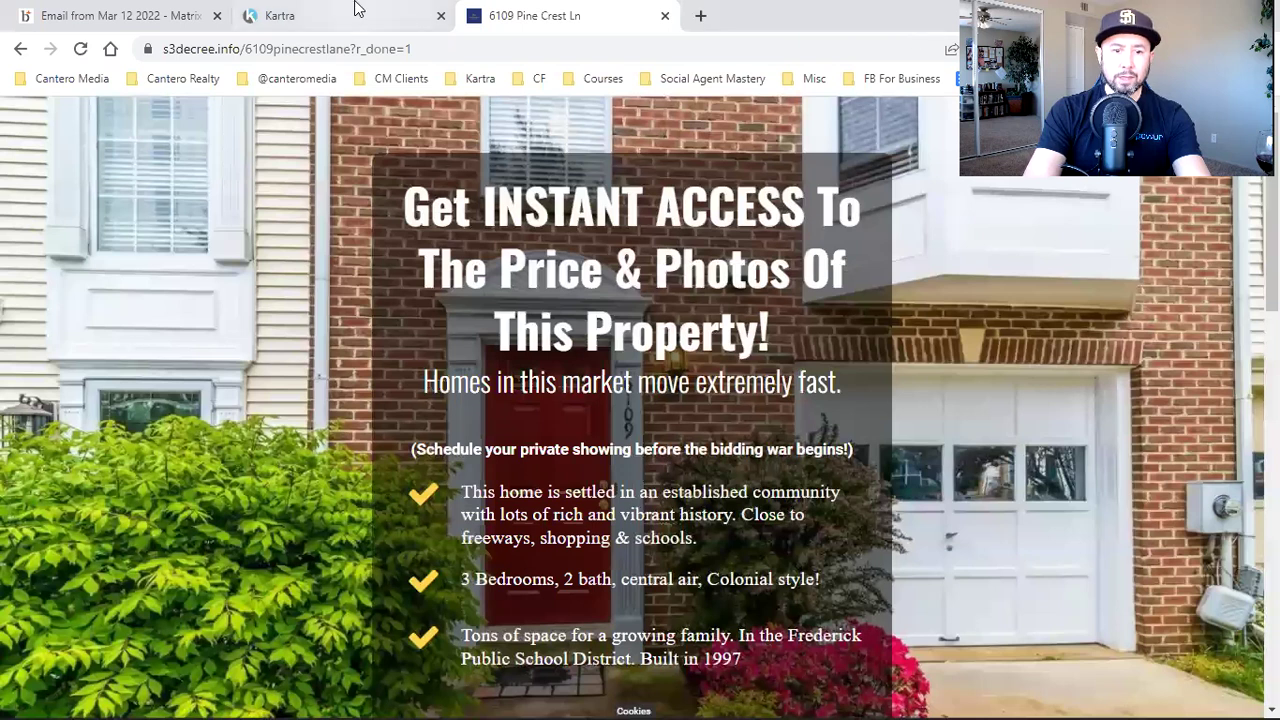
- Back in Kartra, dismiss the favorite-saved confirmation and open the page settings panel
left_click(330, 16)
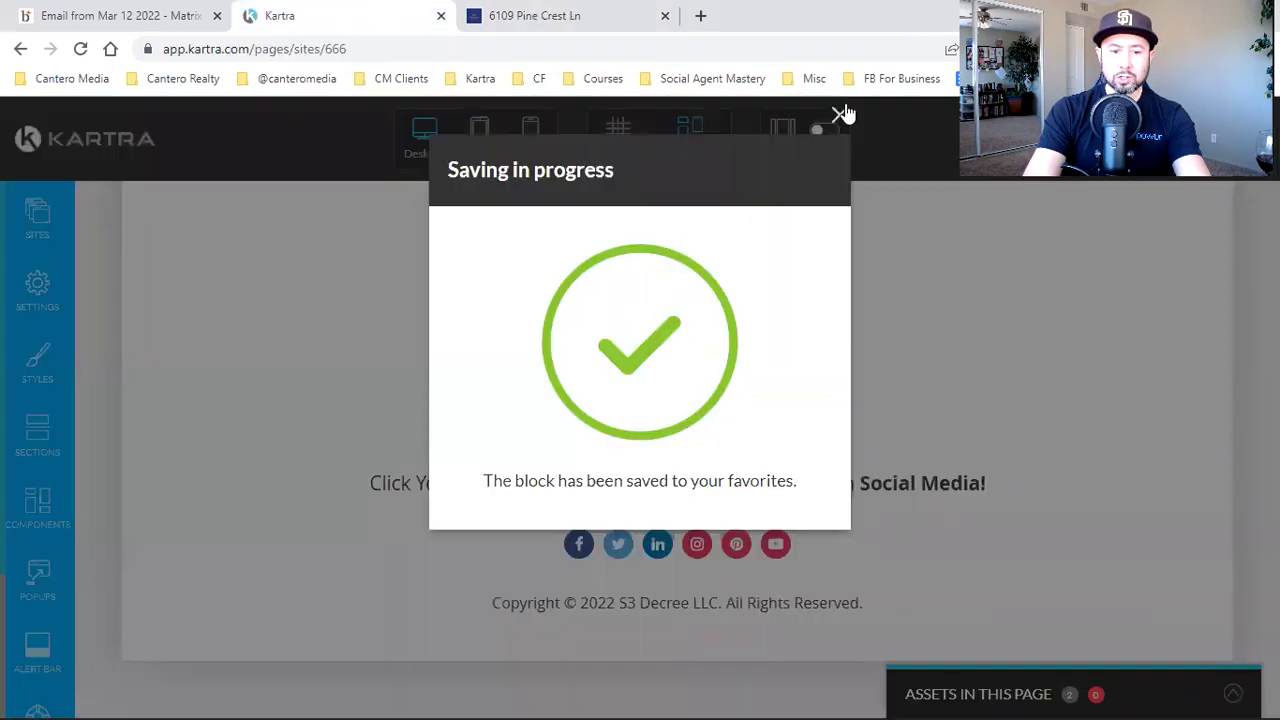
left_click(839, 115)
left_click(14, 296)
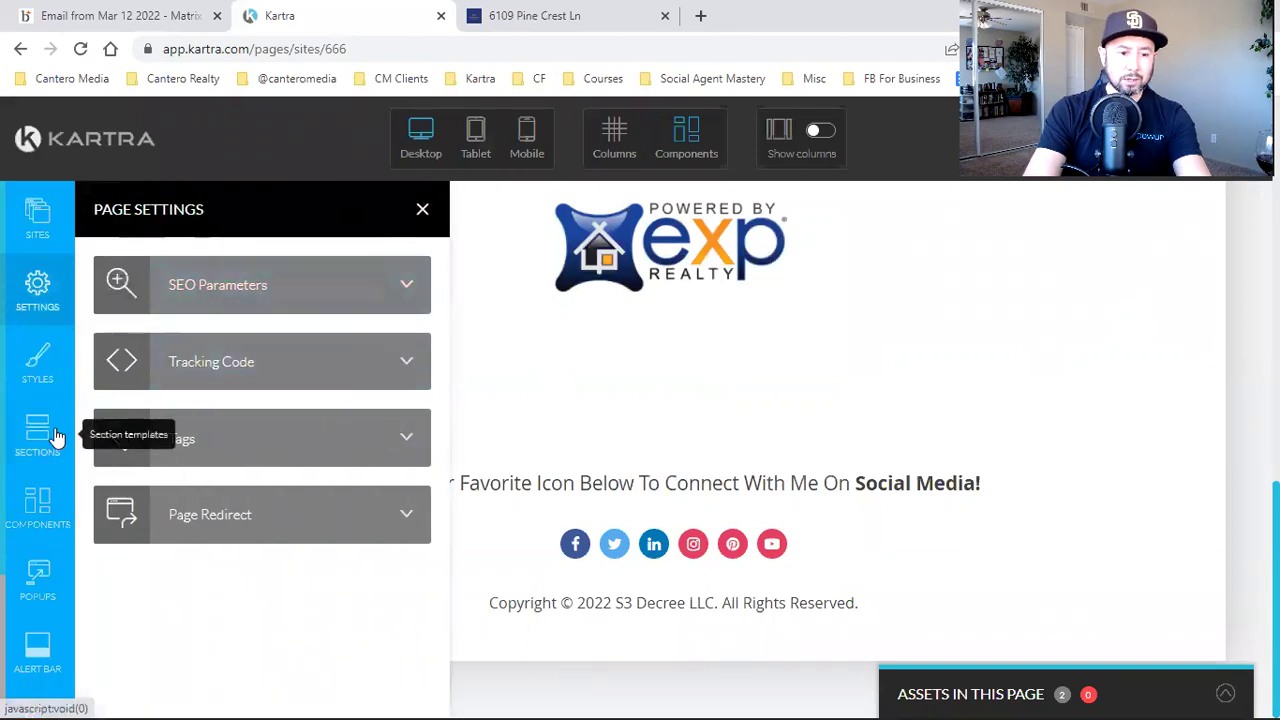
- Check the favorite block templates for the new footer, add the second favorite, then close the list
left_click(66, 432)
left_click(246, 292)
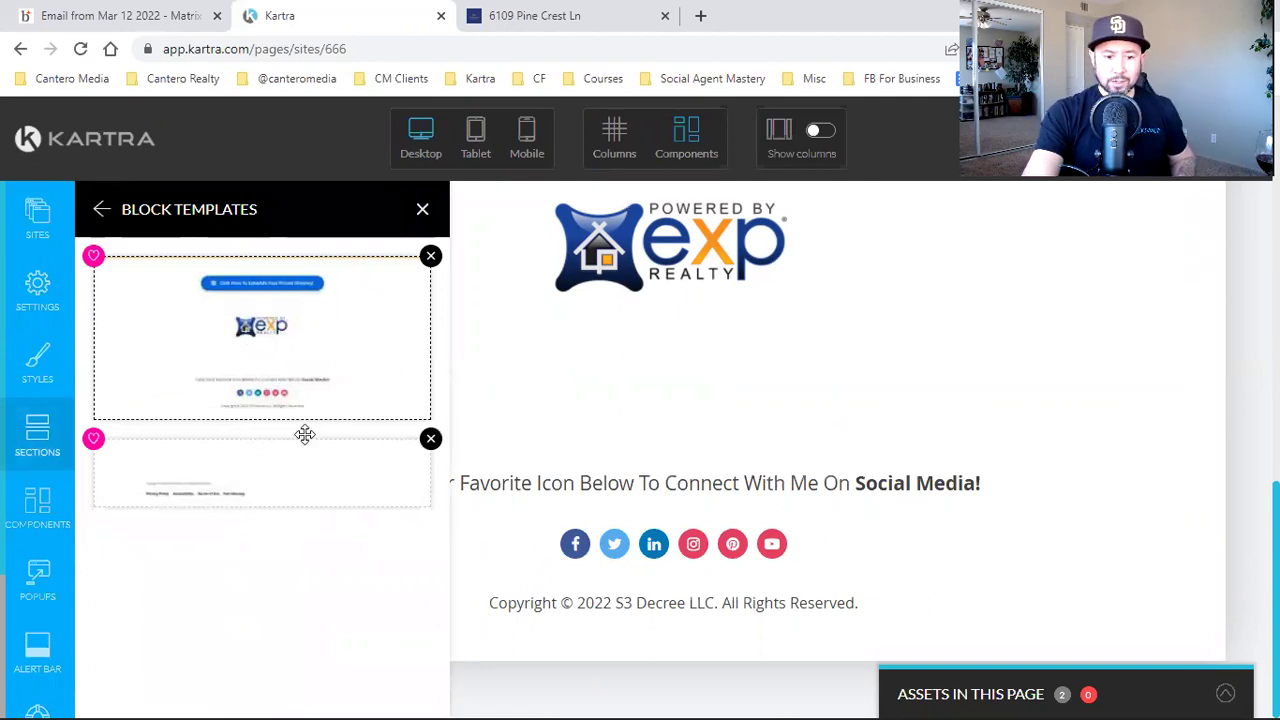
left_click(233, 497)
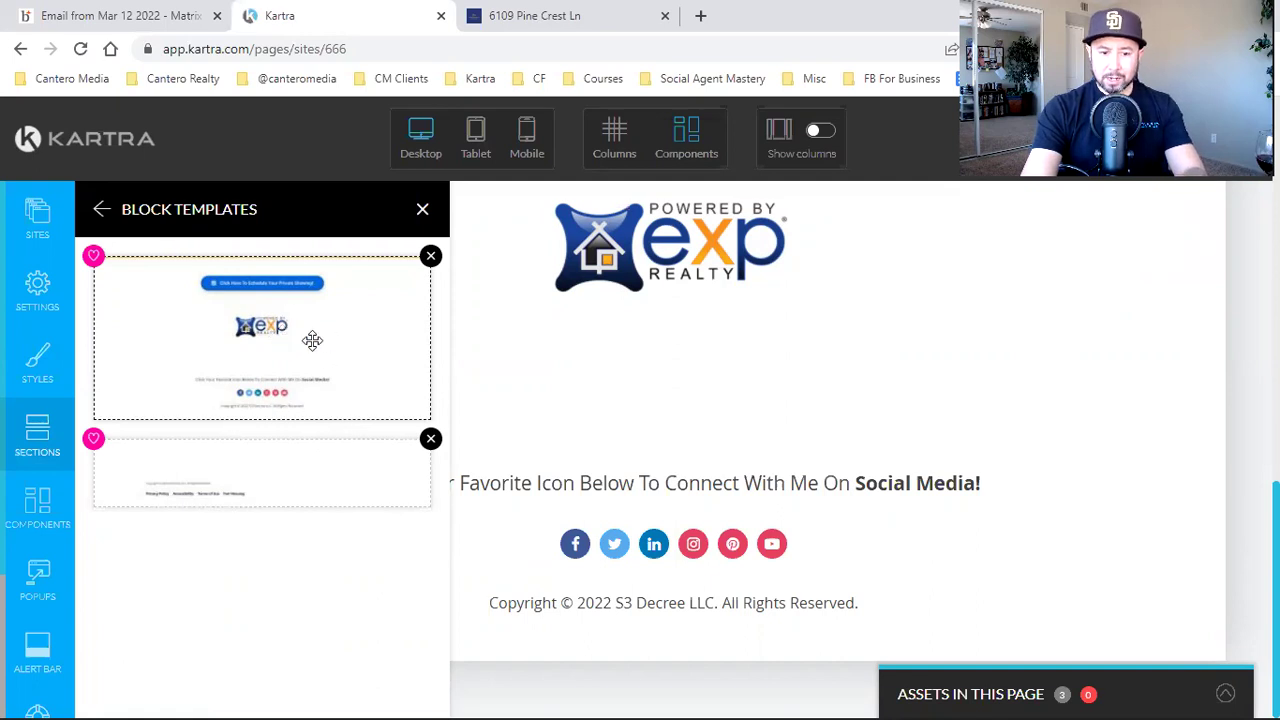
left_click(421, 209)
scroll(563, 414, "up", 3)
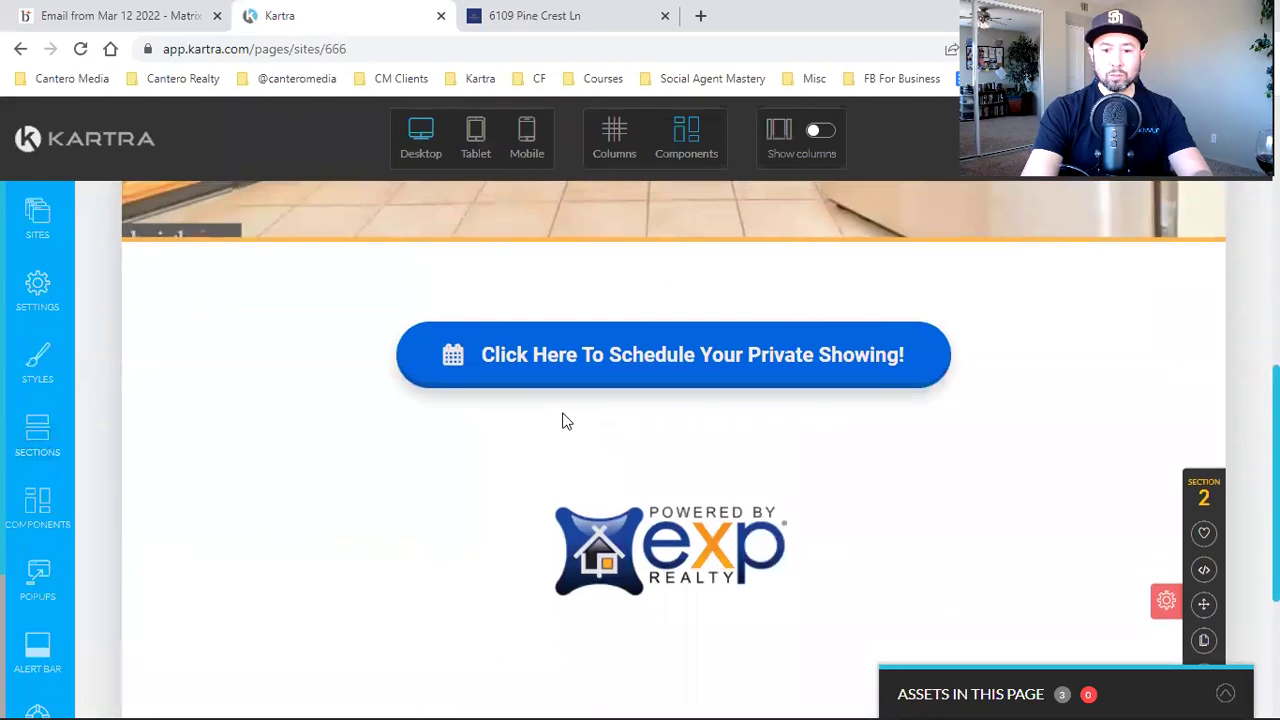
left_click(692, 306)
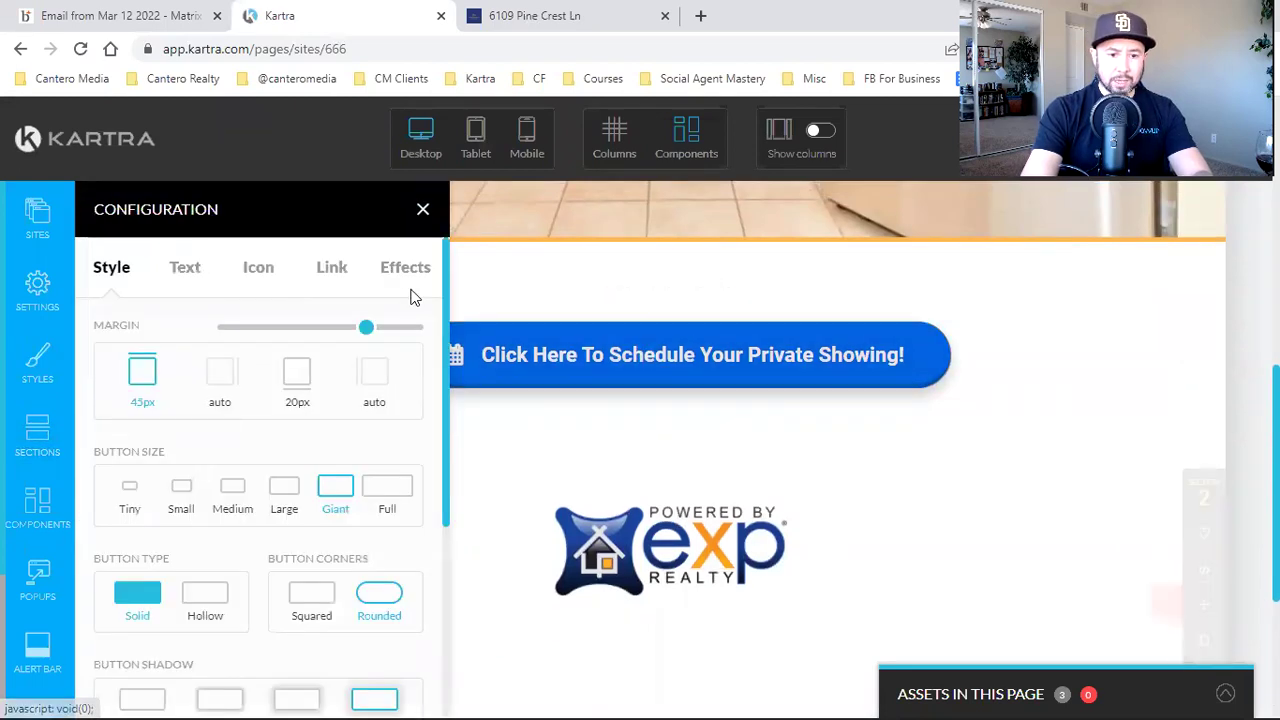
left_click(333, 270)
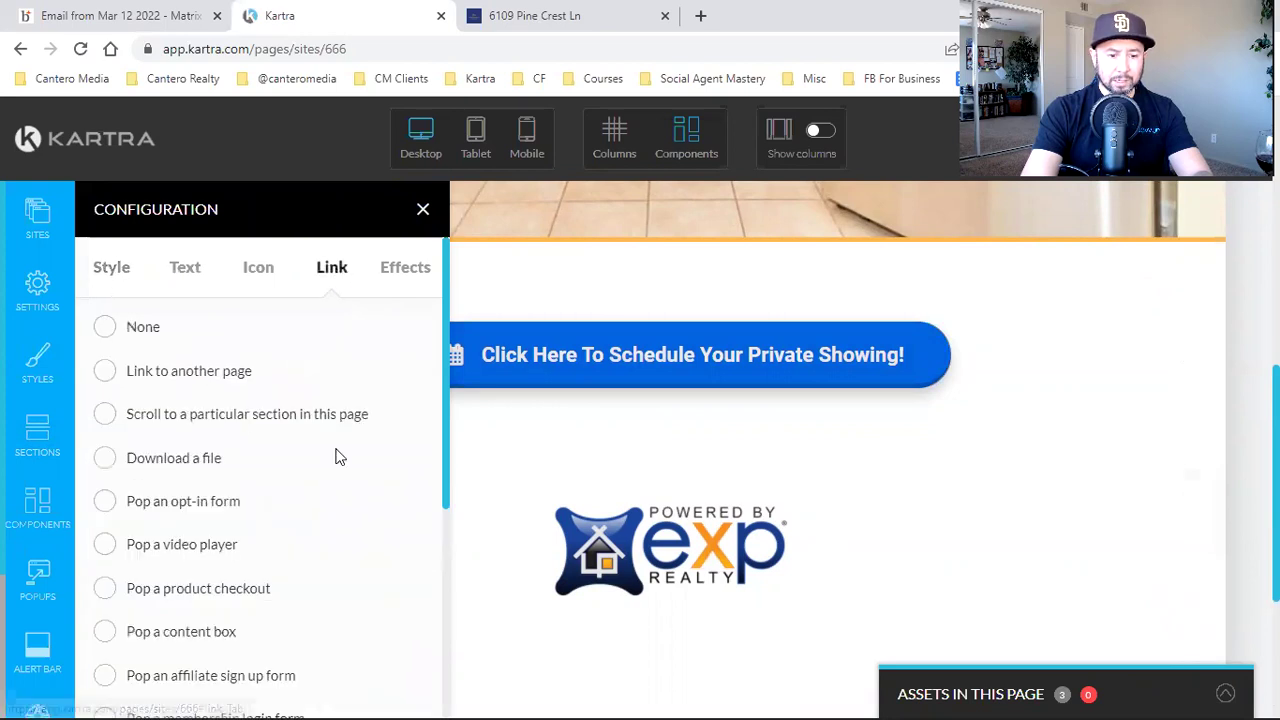
scroll(336, 457, "down", 5)
scroll(270, 461, "down", 2)
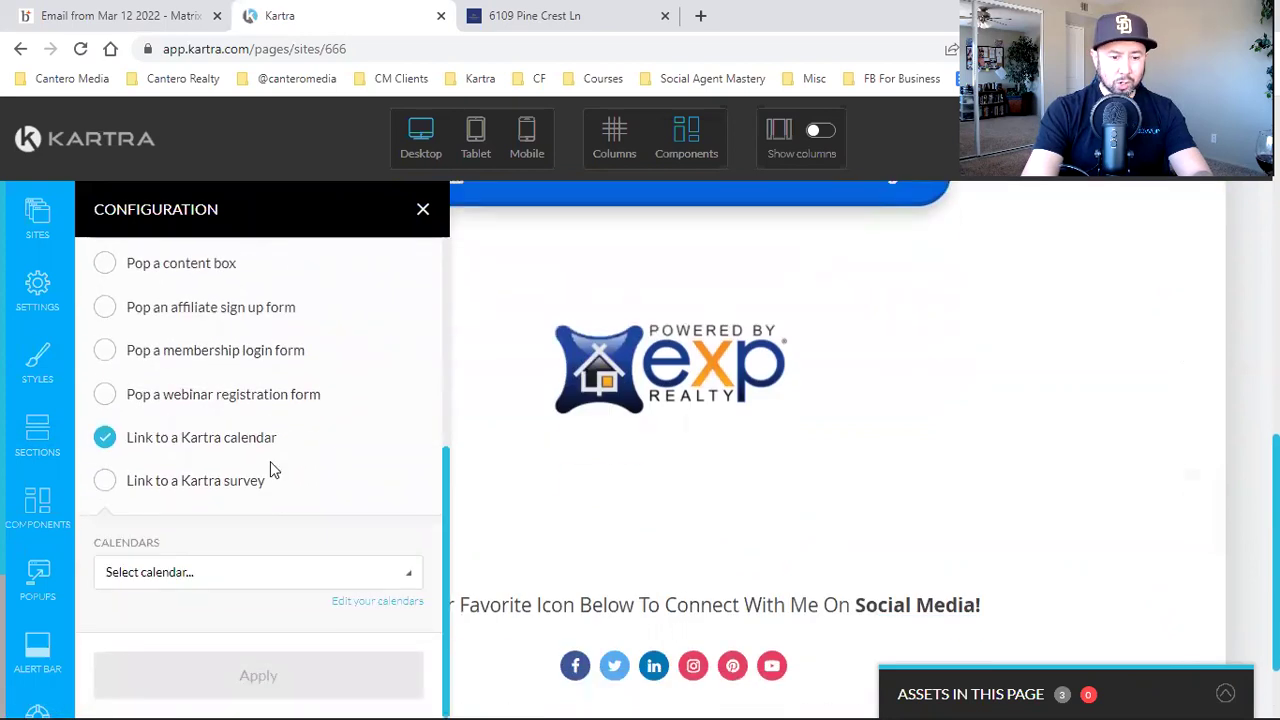
left_click(248, 578)
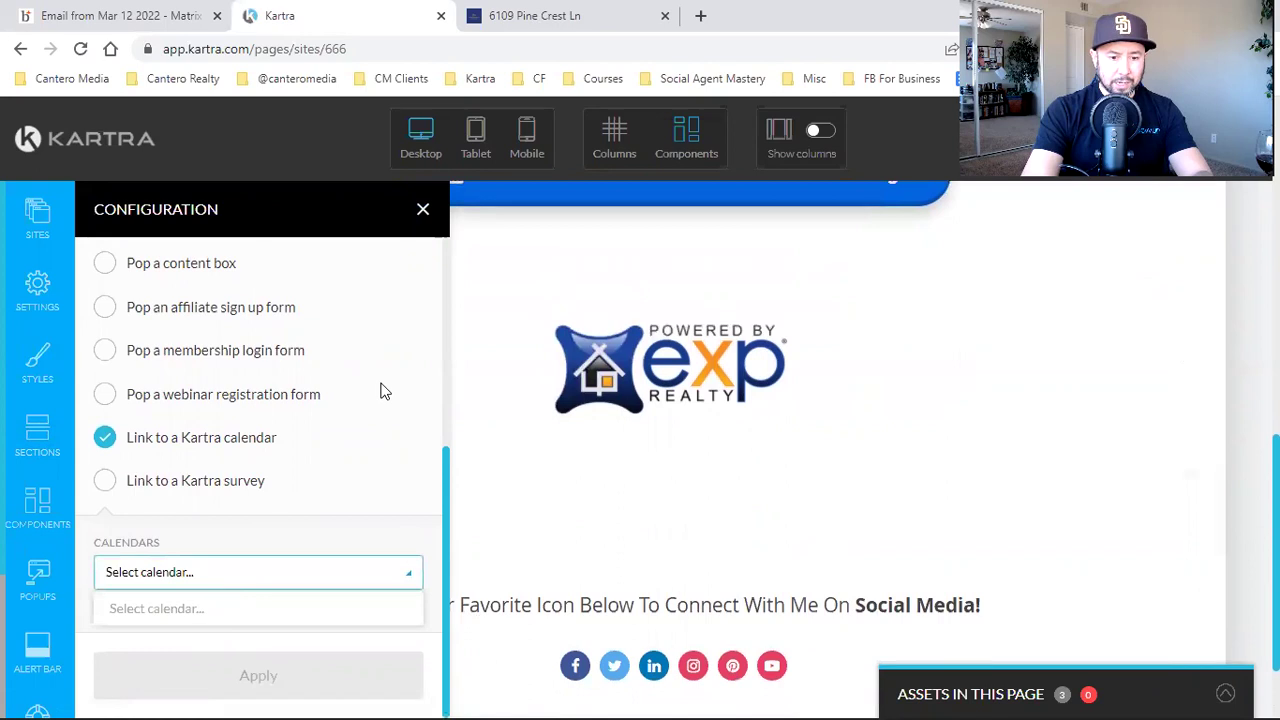
left_click(390, 412)
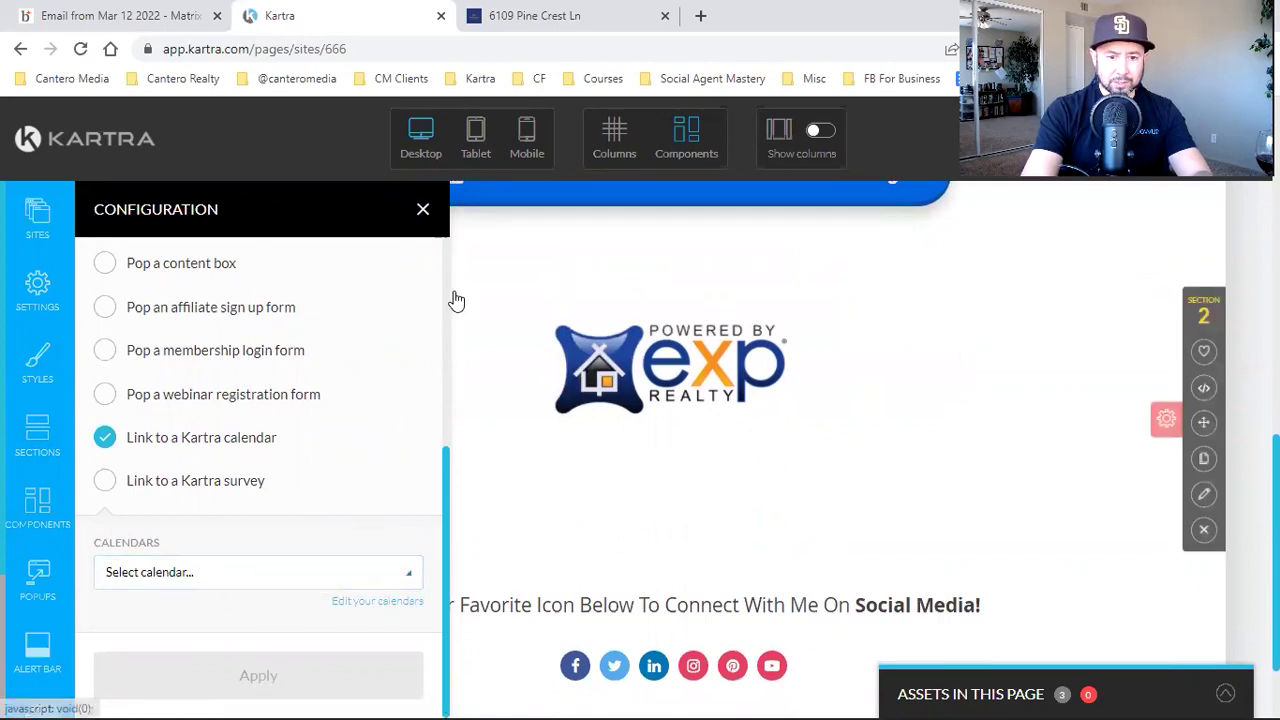
left_click(423, 209)
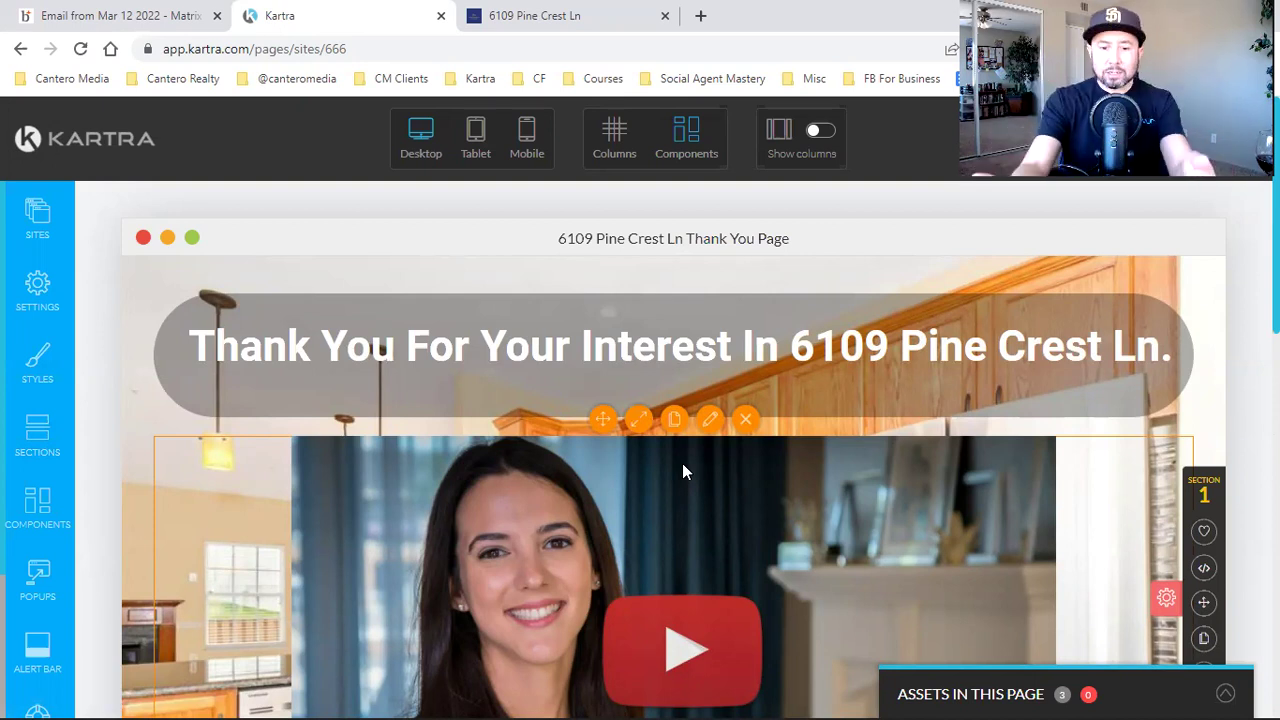
scroll(684, 471, "down", 2)
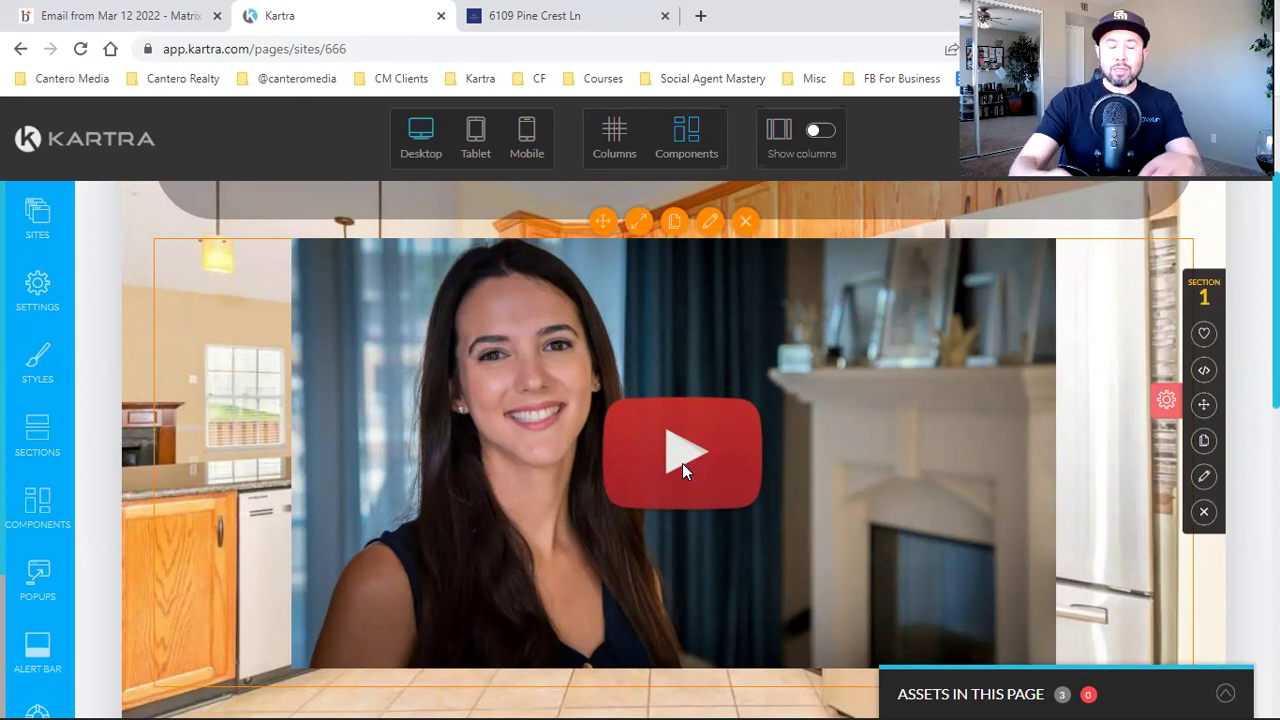
scroll(682, 463, "down", 5)
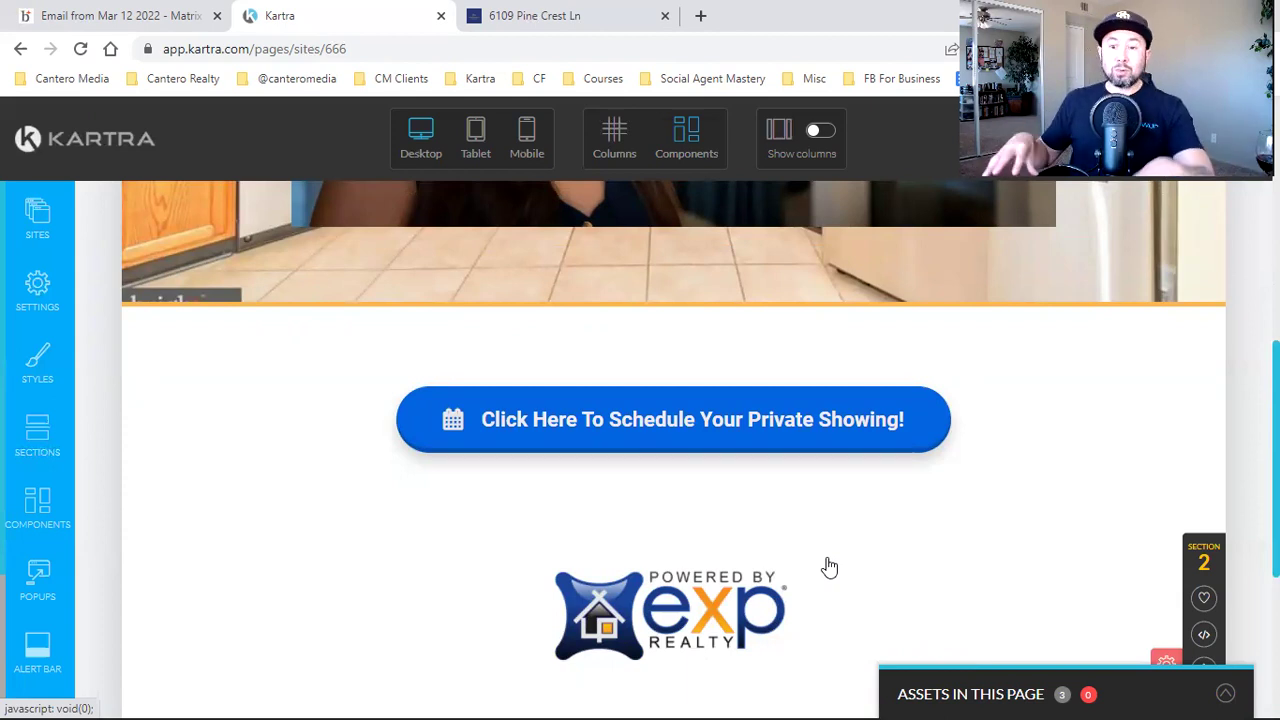
scroll(829, 567, "up", 4)
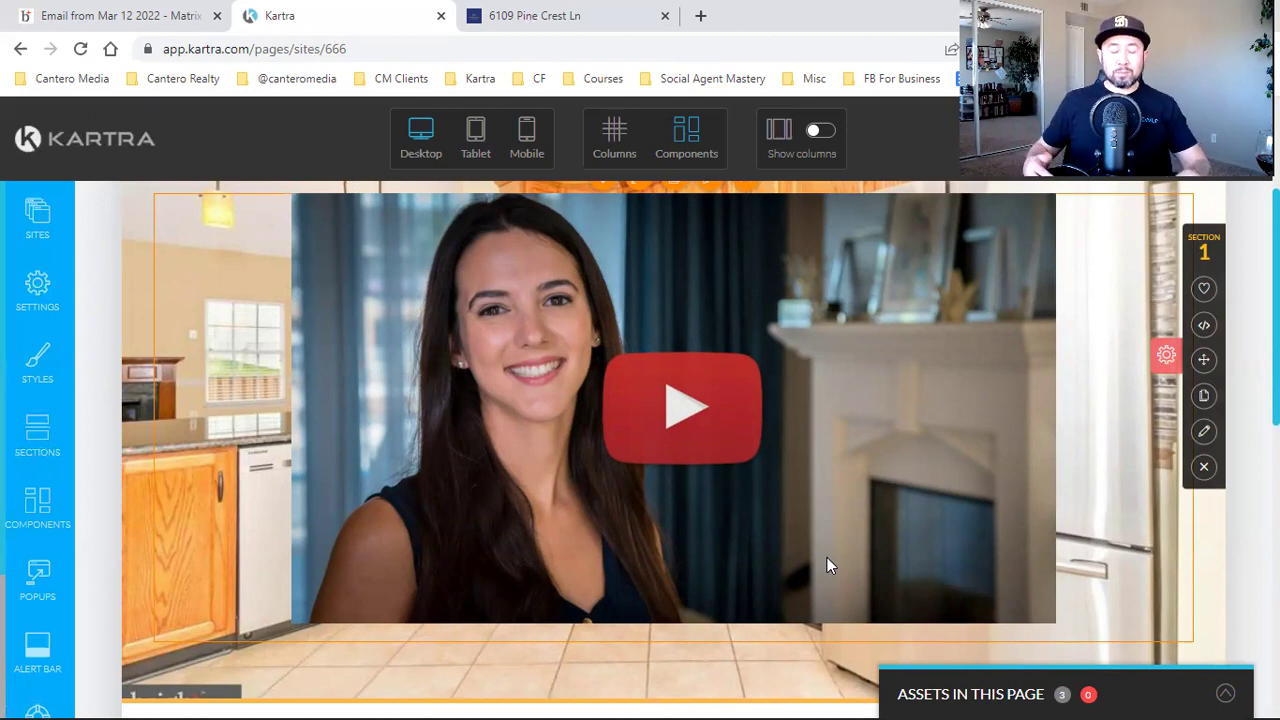
scroll(827, 557, "down", 5)
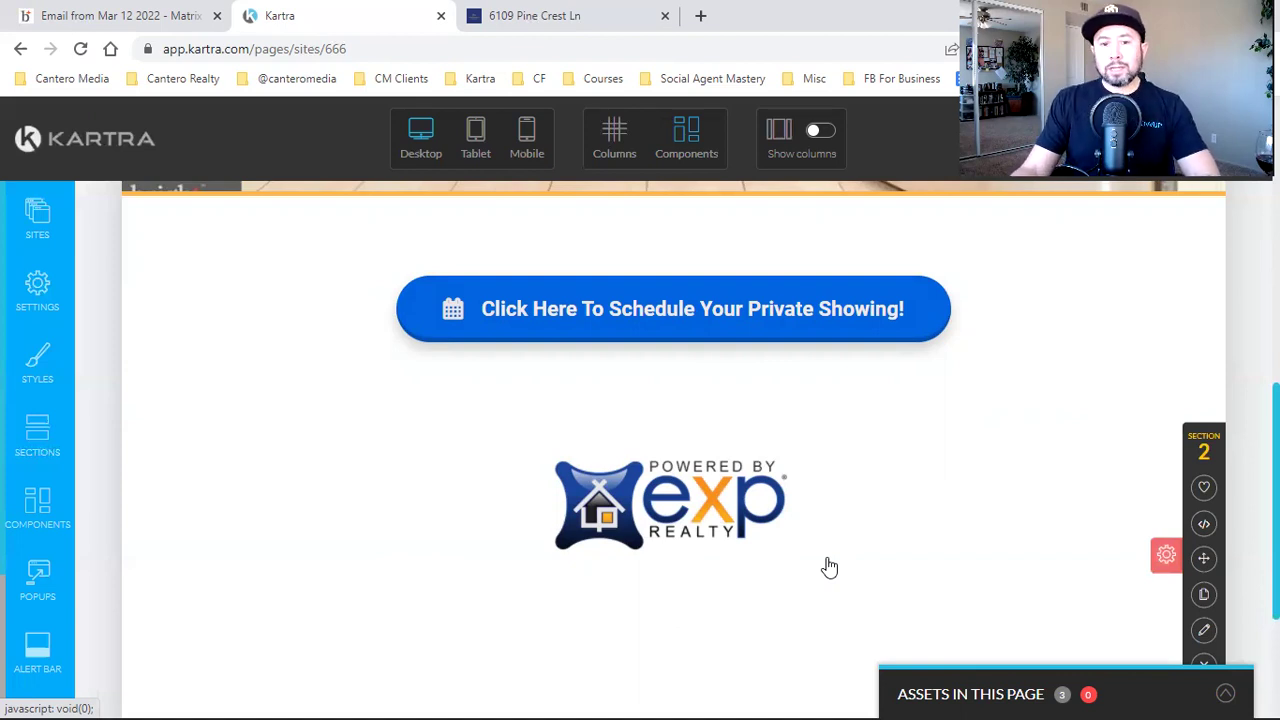
scroll(829, 567, "up", 8)
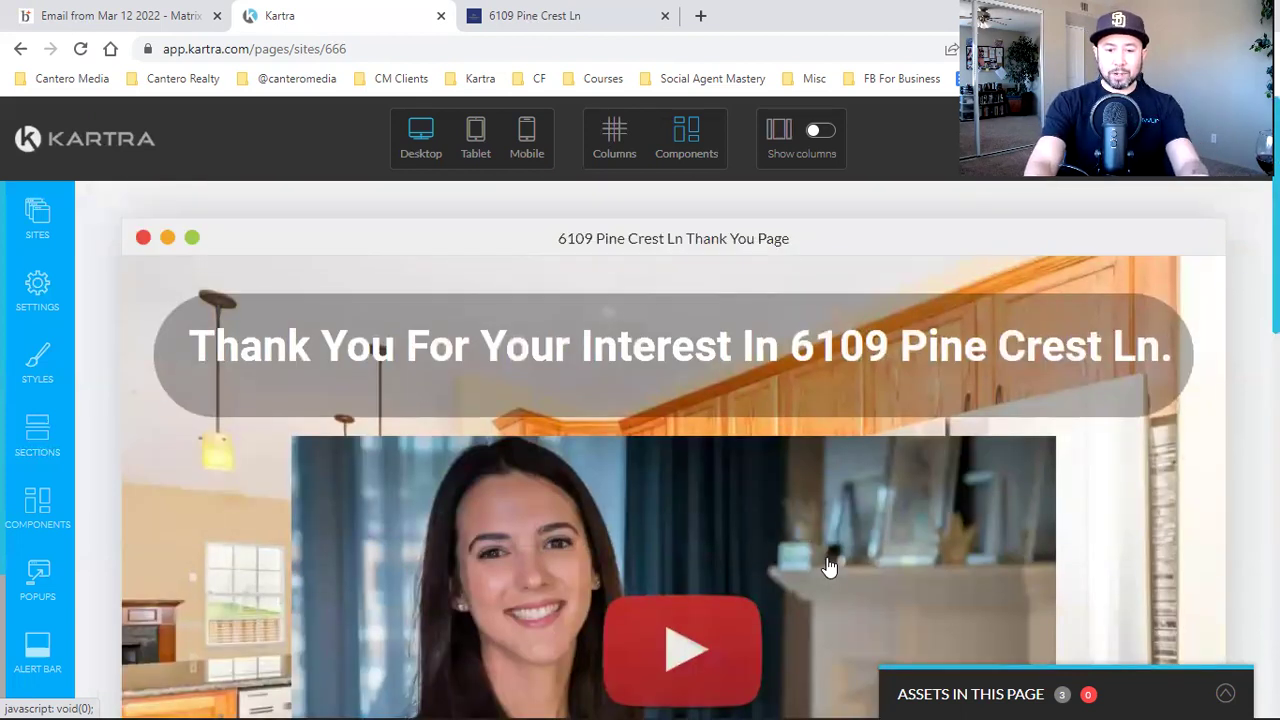
scroll(829, 567, "down", 2)
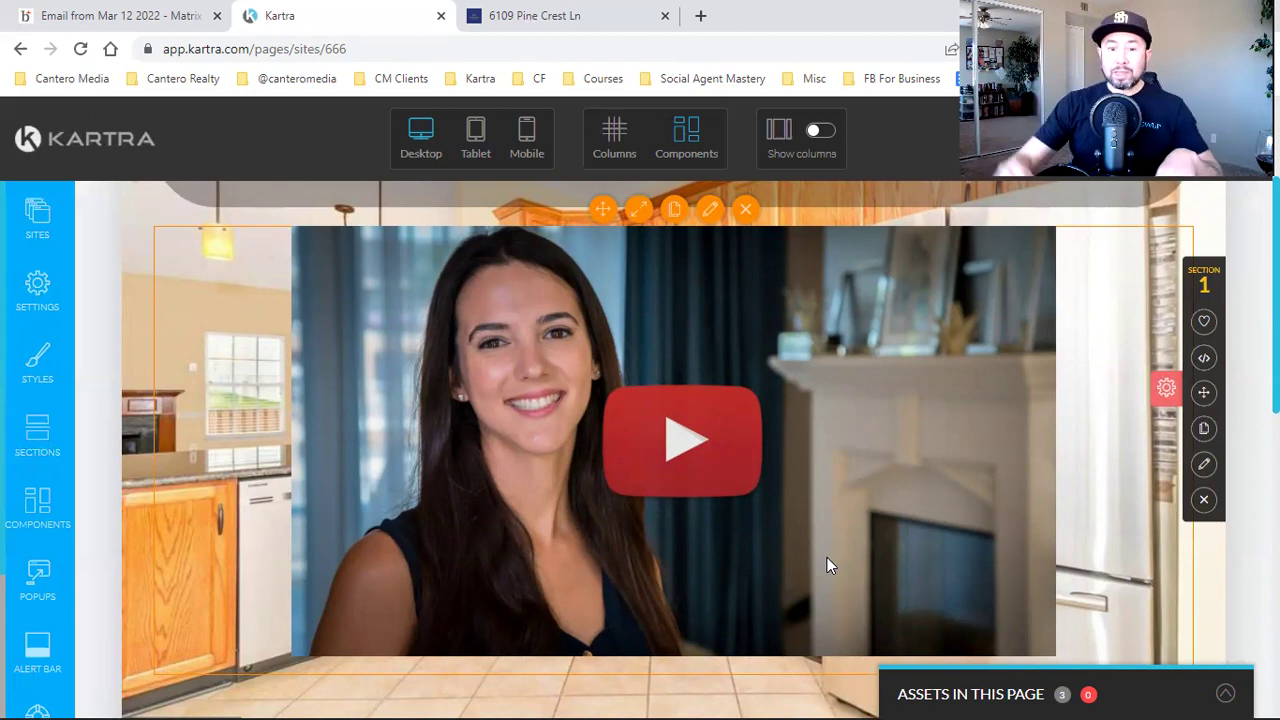
scroll(827, 558, "up", 2)
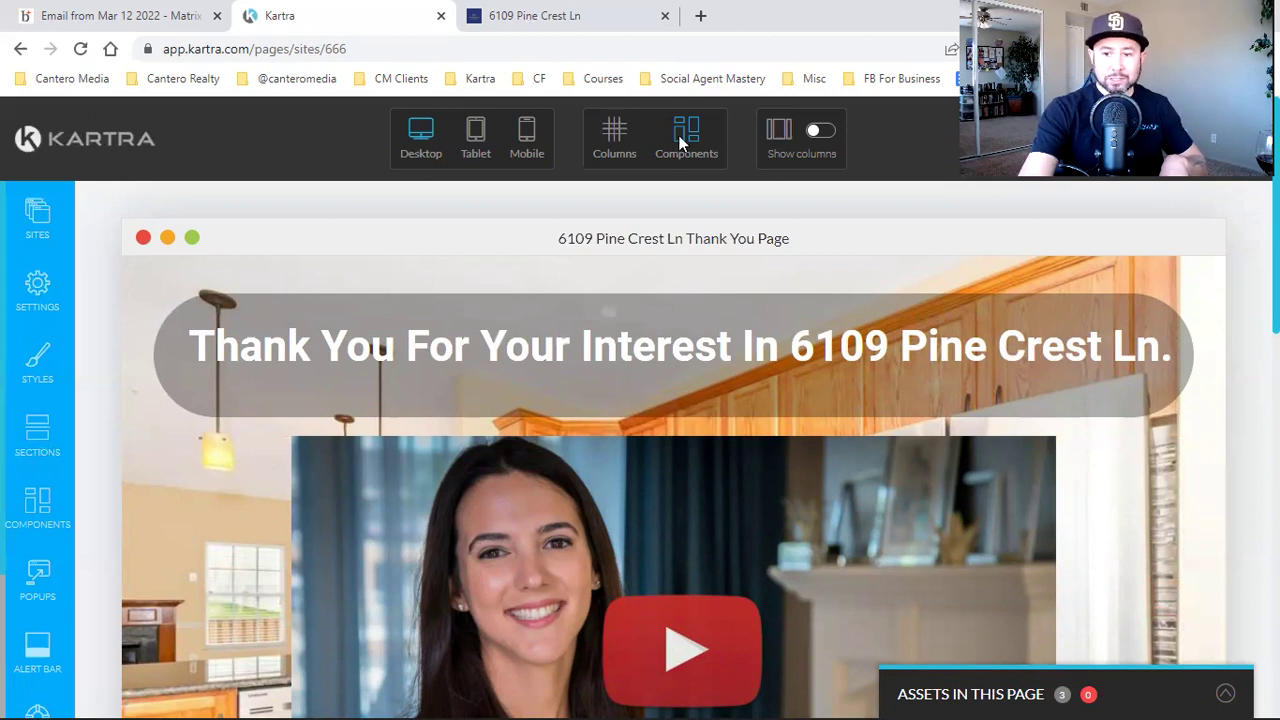
- Publish the thank-you page live and put its page link into edit mode
left_click(1230, 138)
left_click(1130, 303)
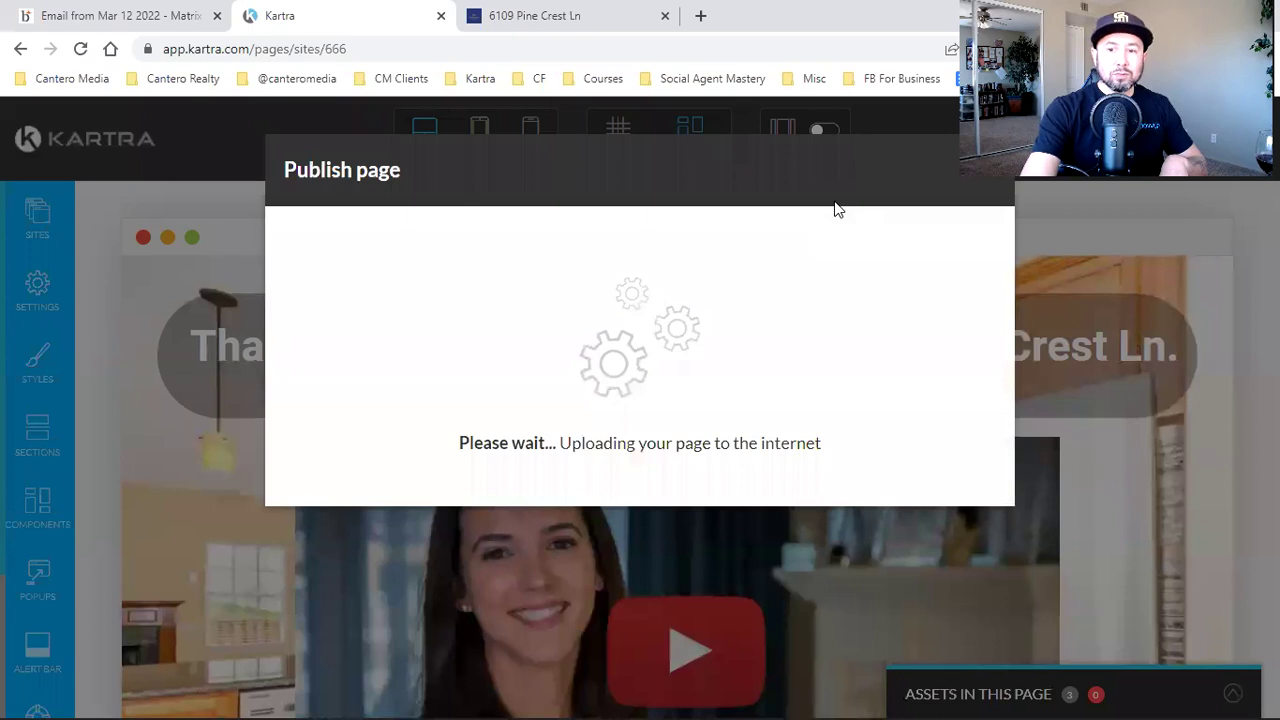
left_click(409, 363)
left_click(980, 600)
left_click(978, 600)
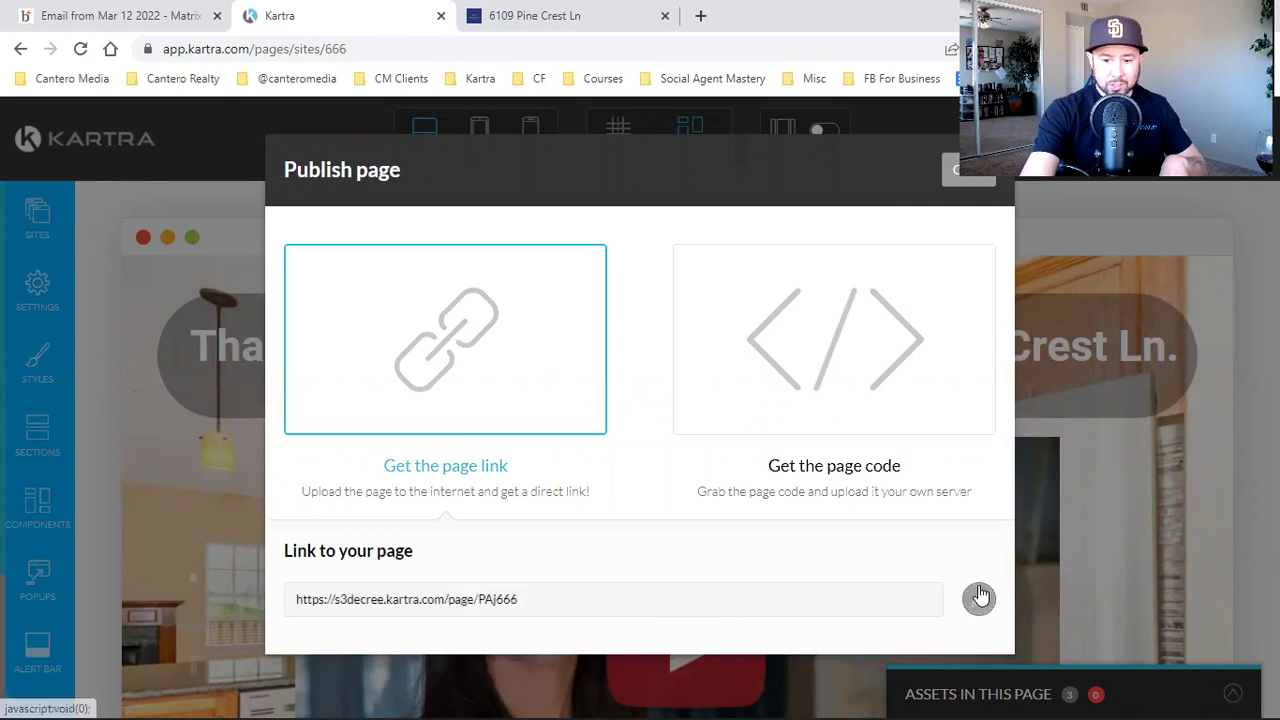
left_click(980, 597)
left_click(468, 606)
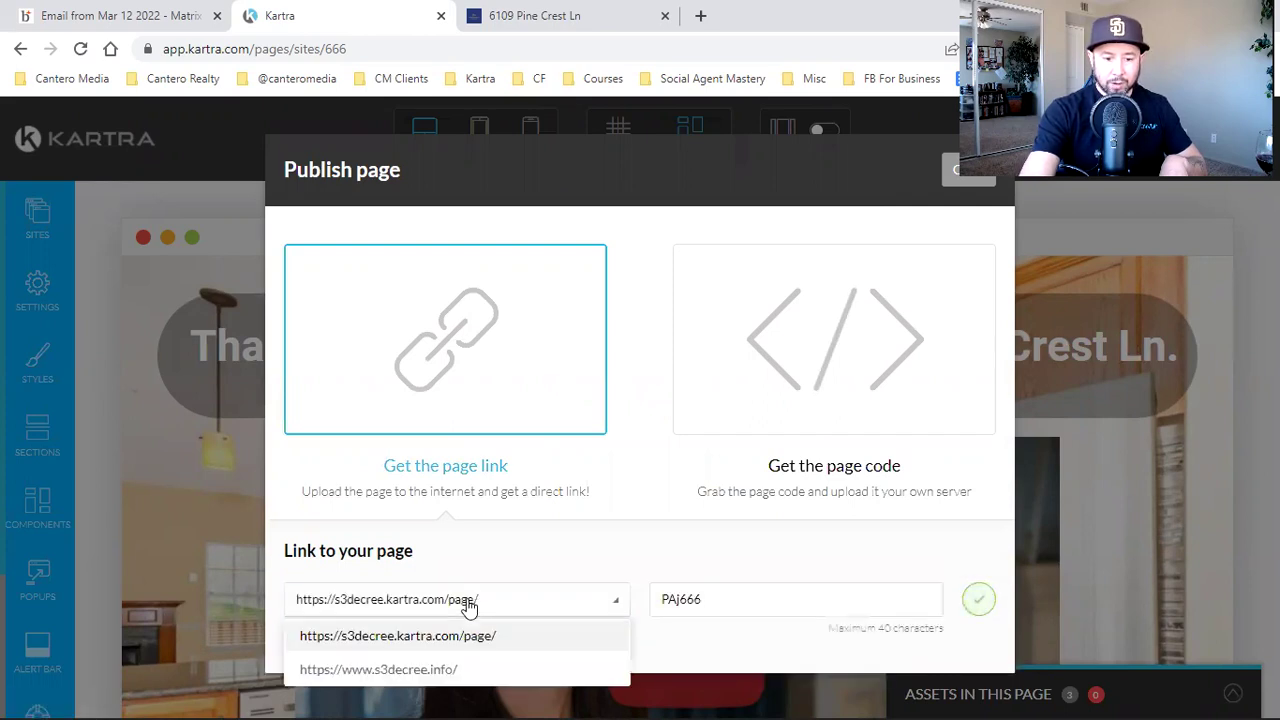
left_click(402, 669)
double_click(681, 608)
key("BackSpace")
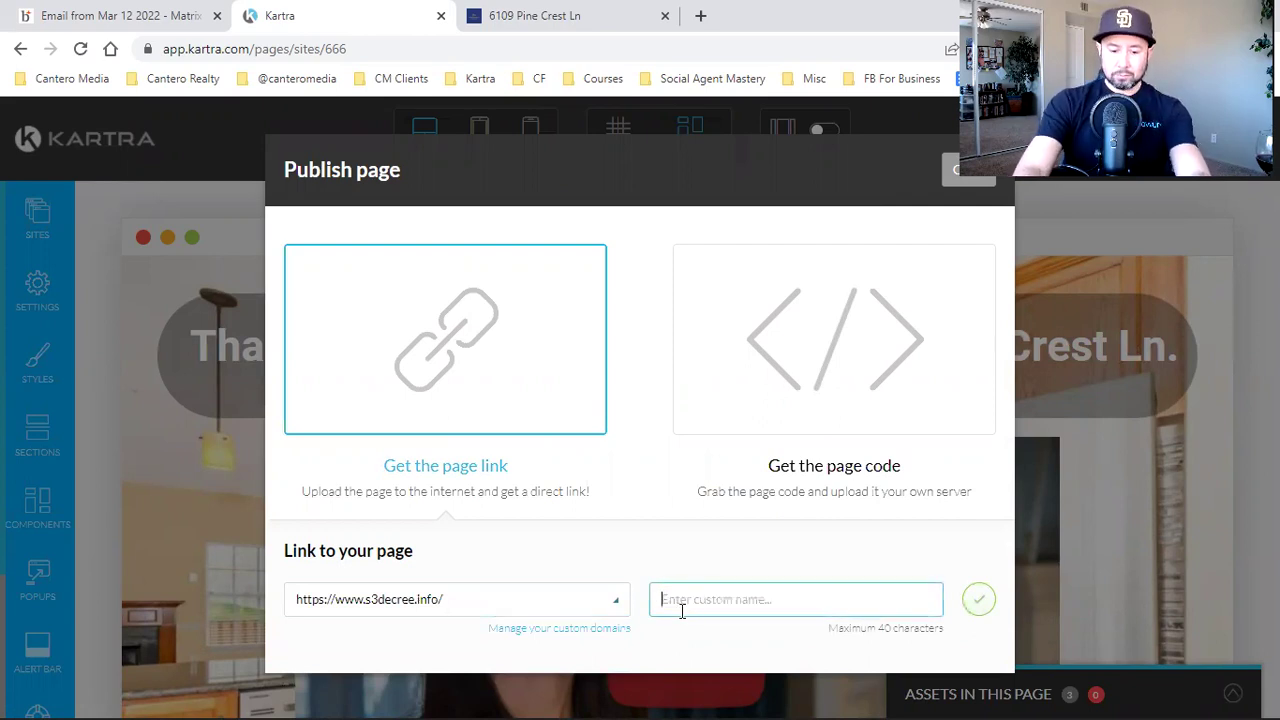
type("6")
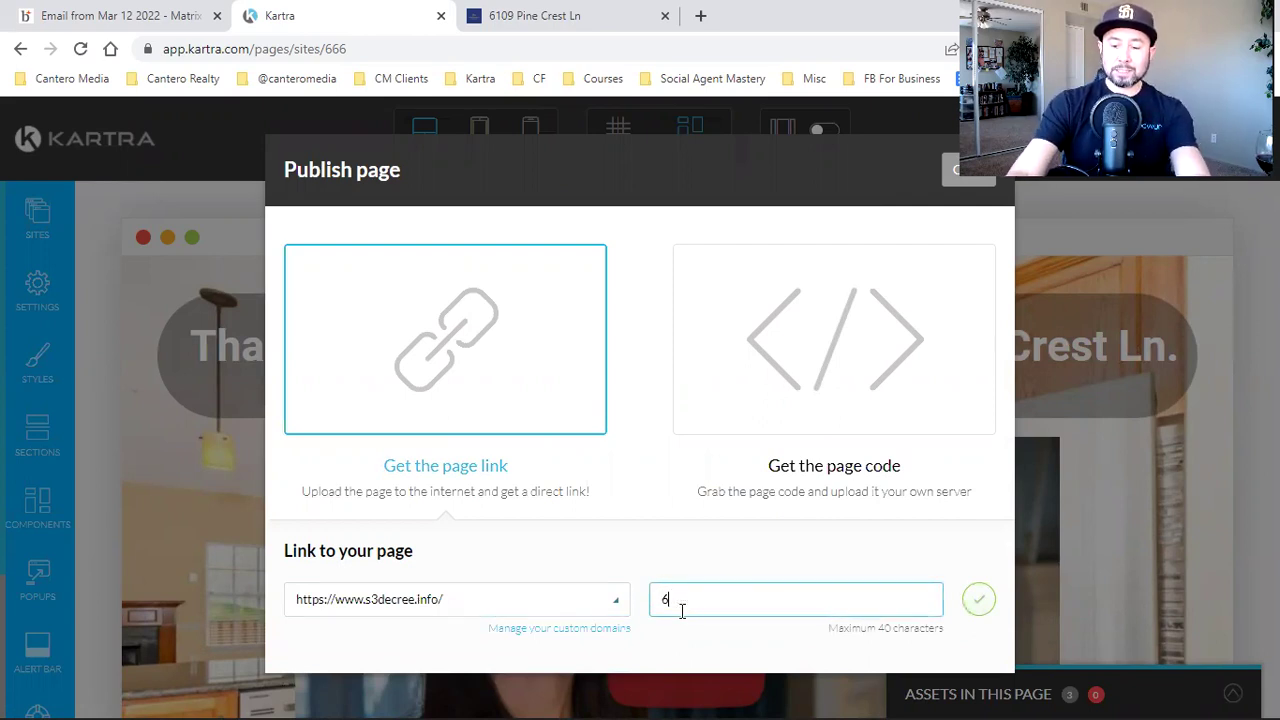
type("109scheduleyourcal")
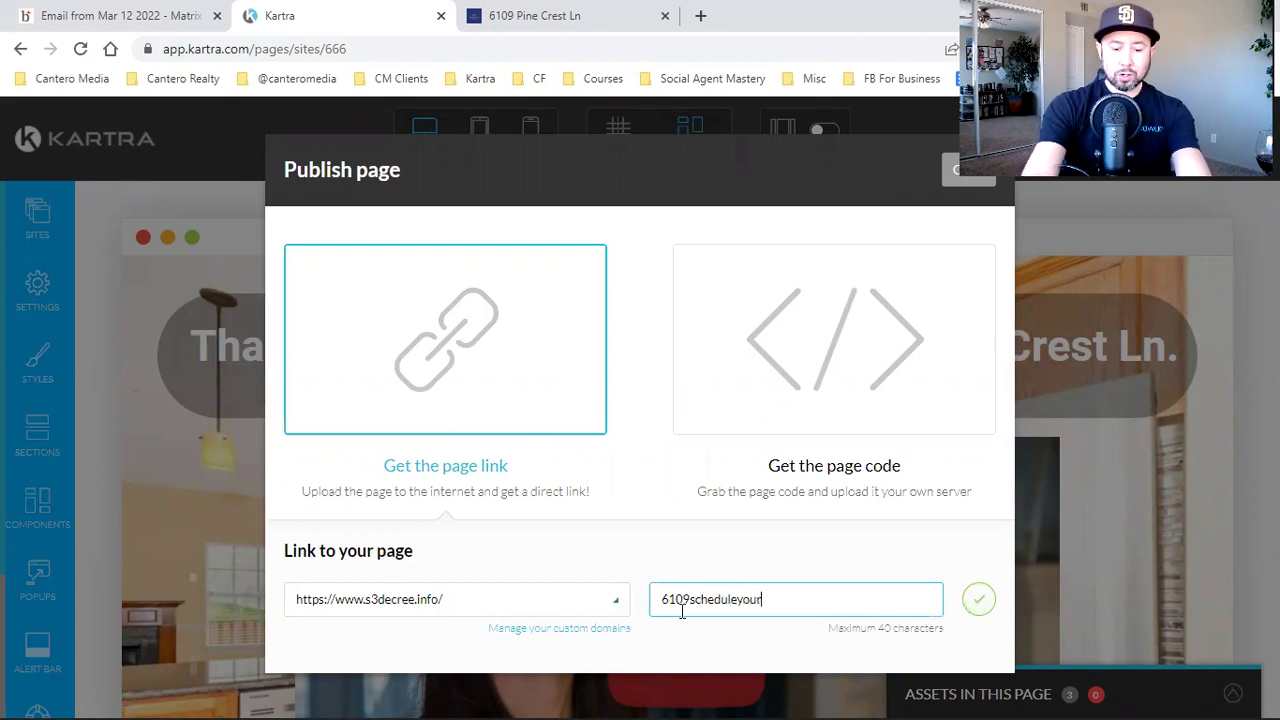
key("BackSpace")
key("BackSpace")
key("BackSpace")
type("s")
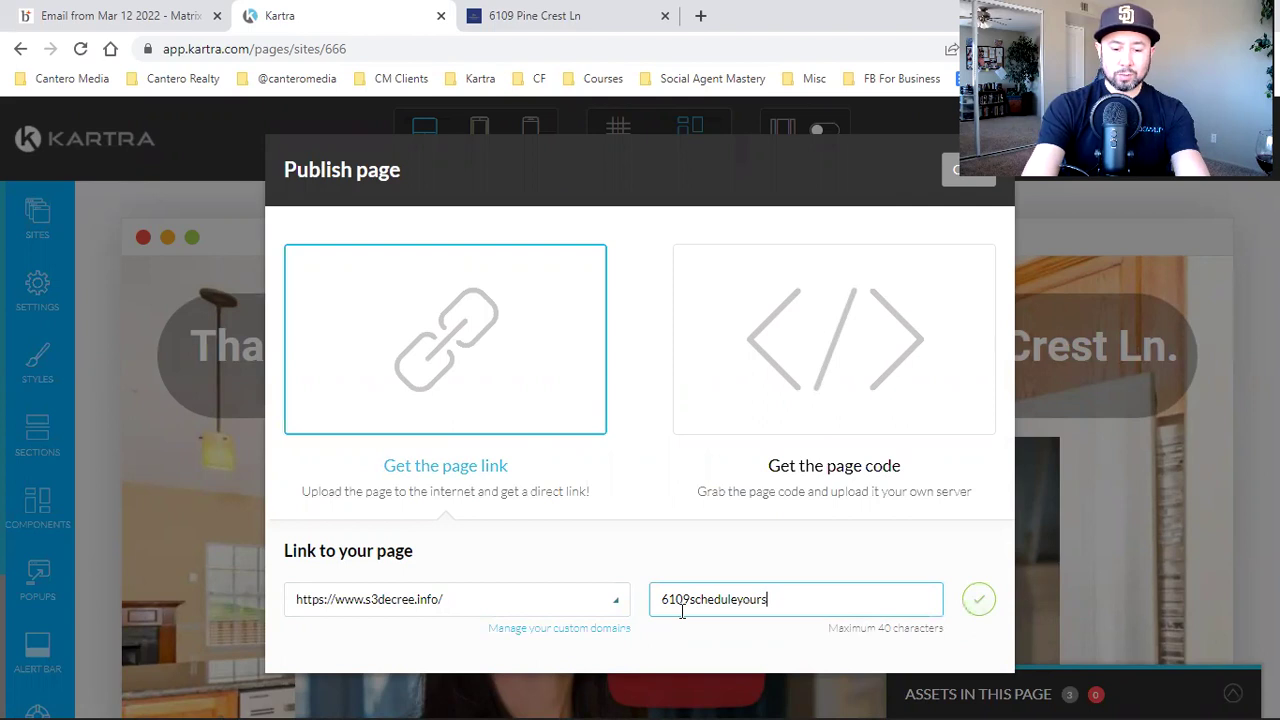
type("howingnbo")
key("BackSpace")
key("BackSpace")
key("BackSpace")
key("BackSpace")
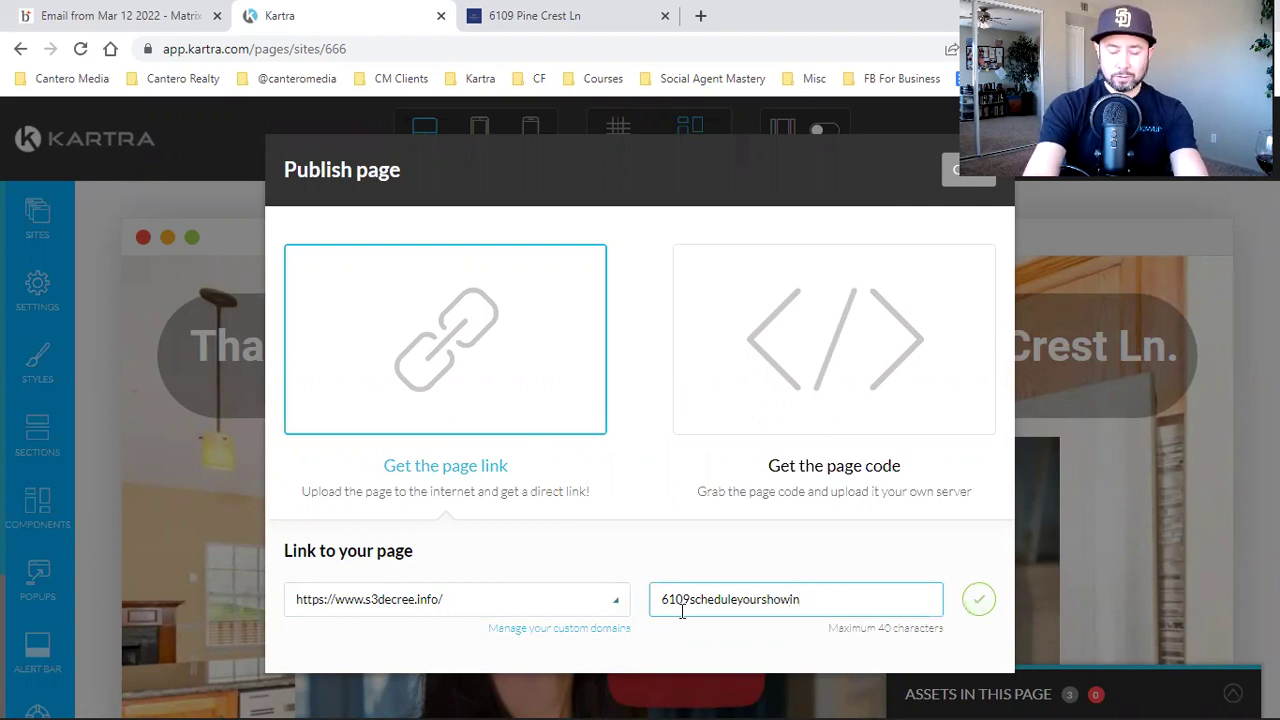
type("gnow")
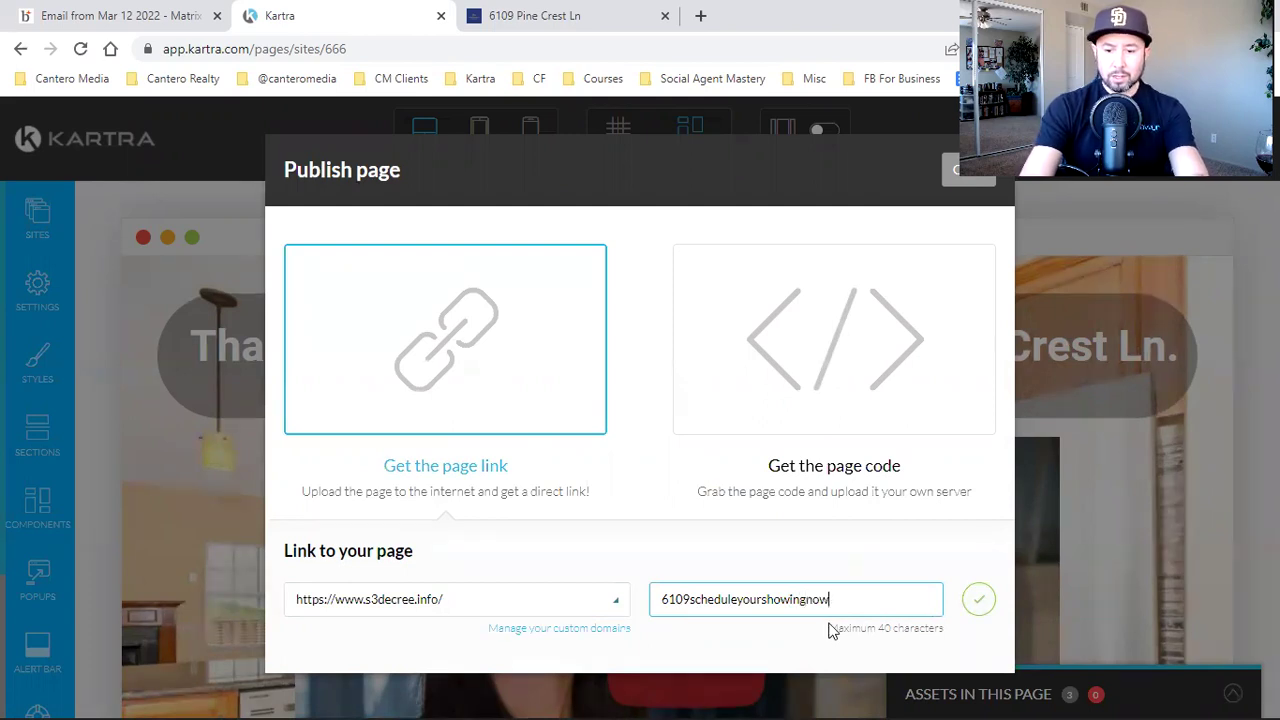
left_click(979, 599)
left_click(460, 608)
key("ctrl+c")
right_click(460, 605)
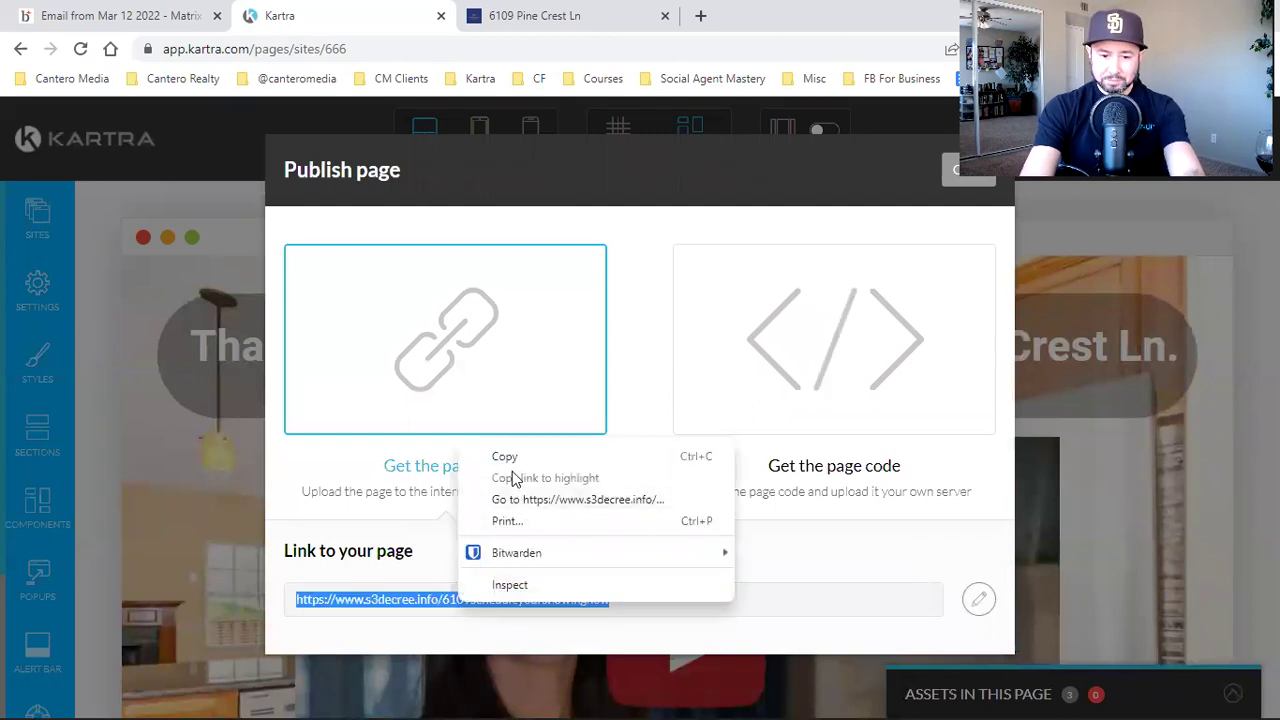
left_click(700, 15)
key("ctrl+v")
key("Return")
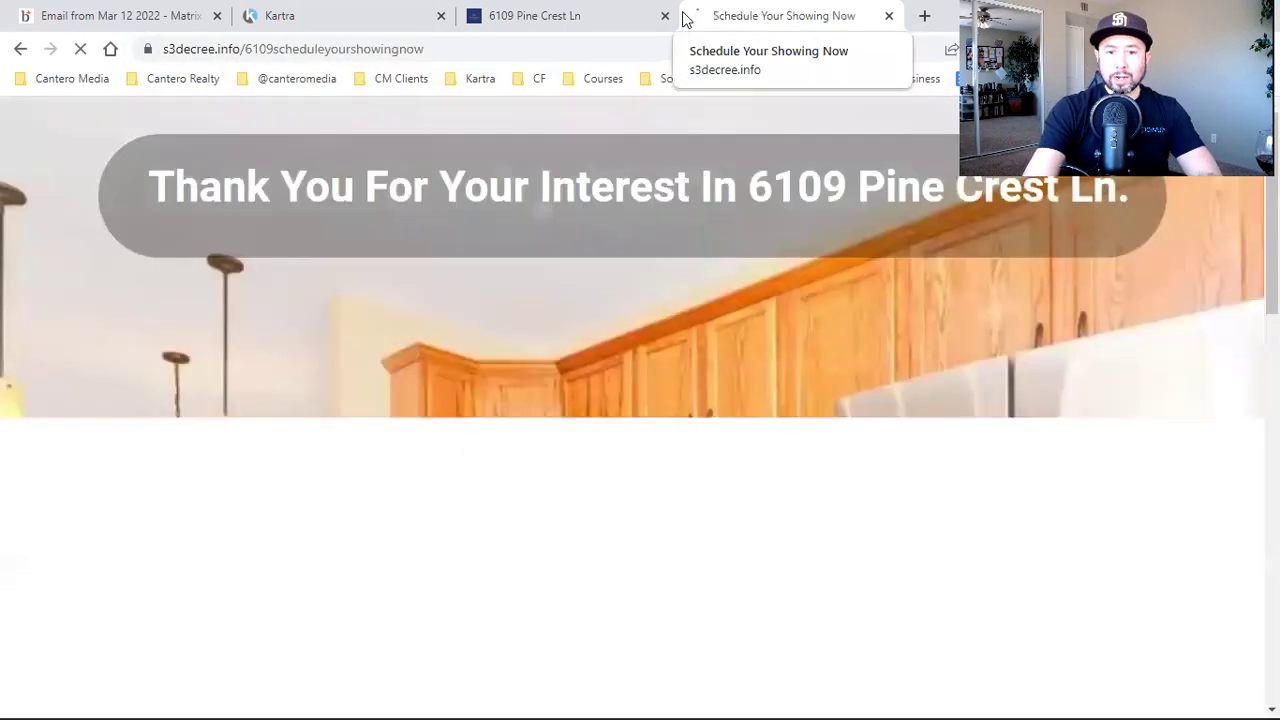
left_click(575, 12)
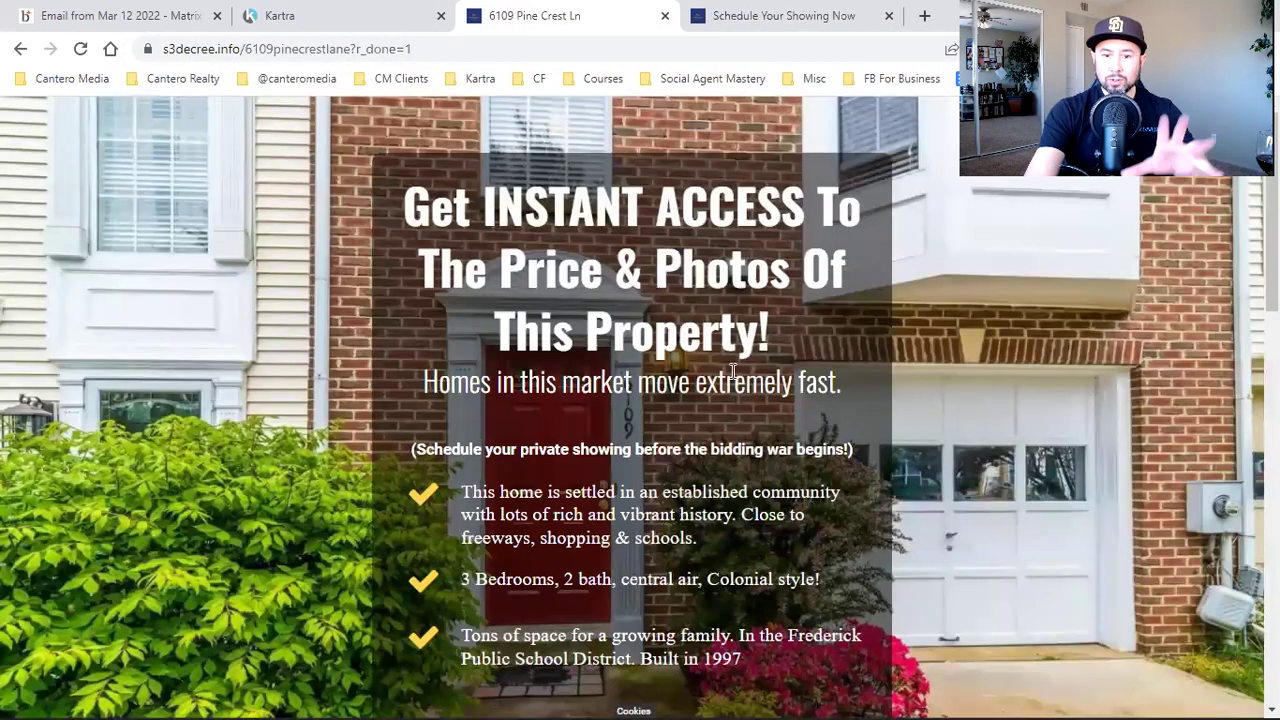
scroll(731, 369, "down", 1)
scroll(614, 486, "down", 2)
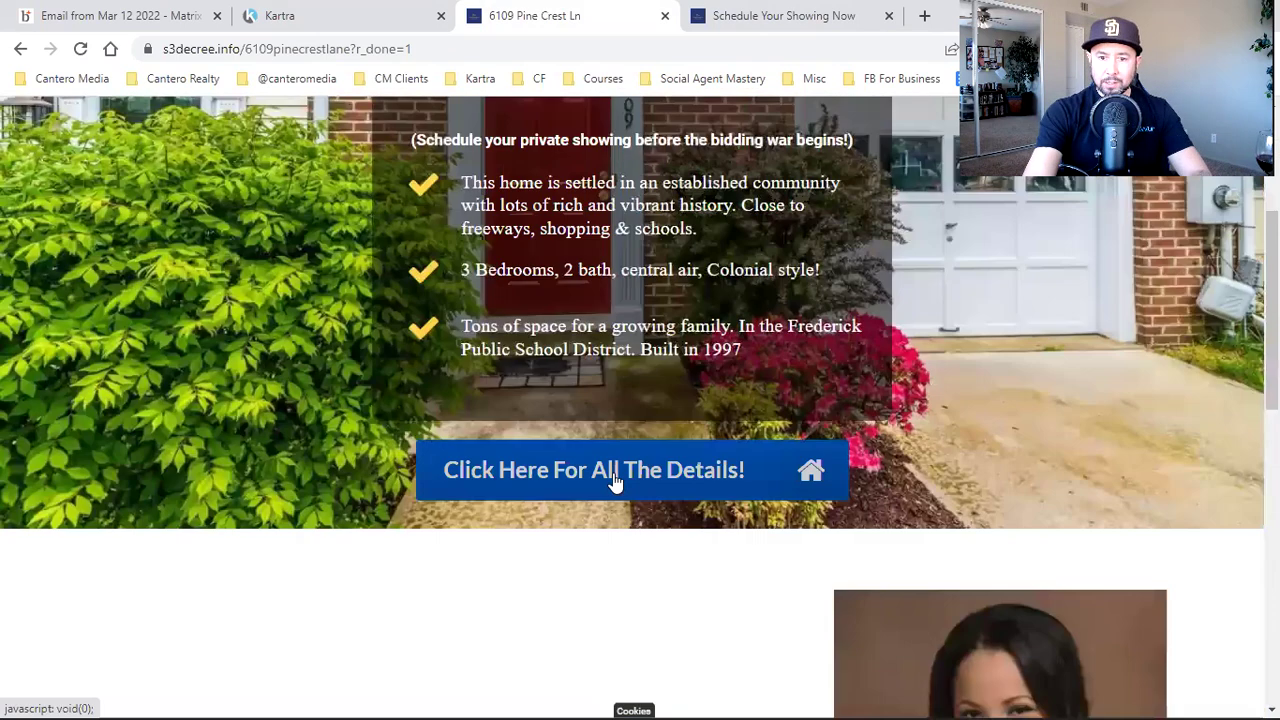
left_click(795, 15)
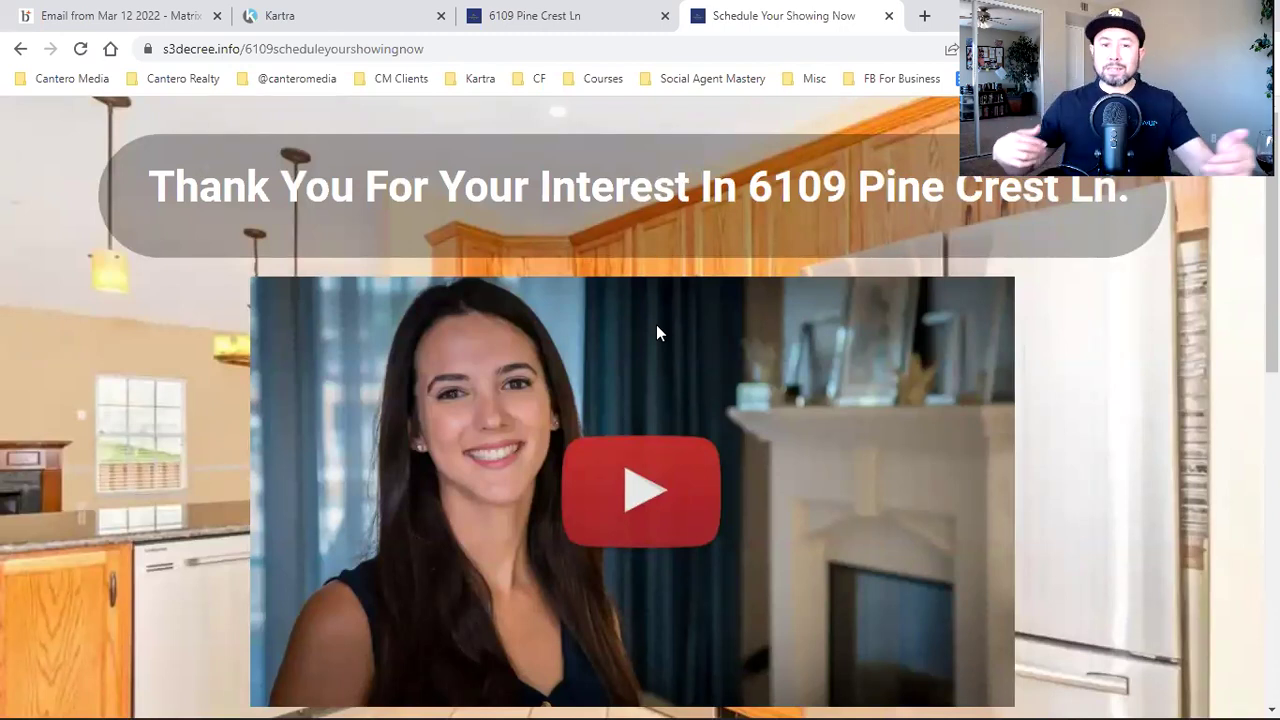
left_click(358, 48)
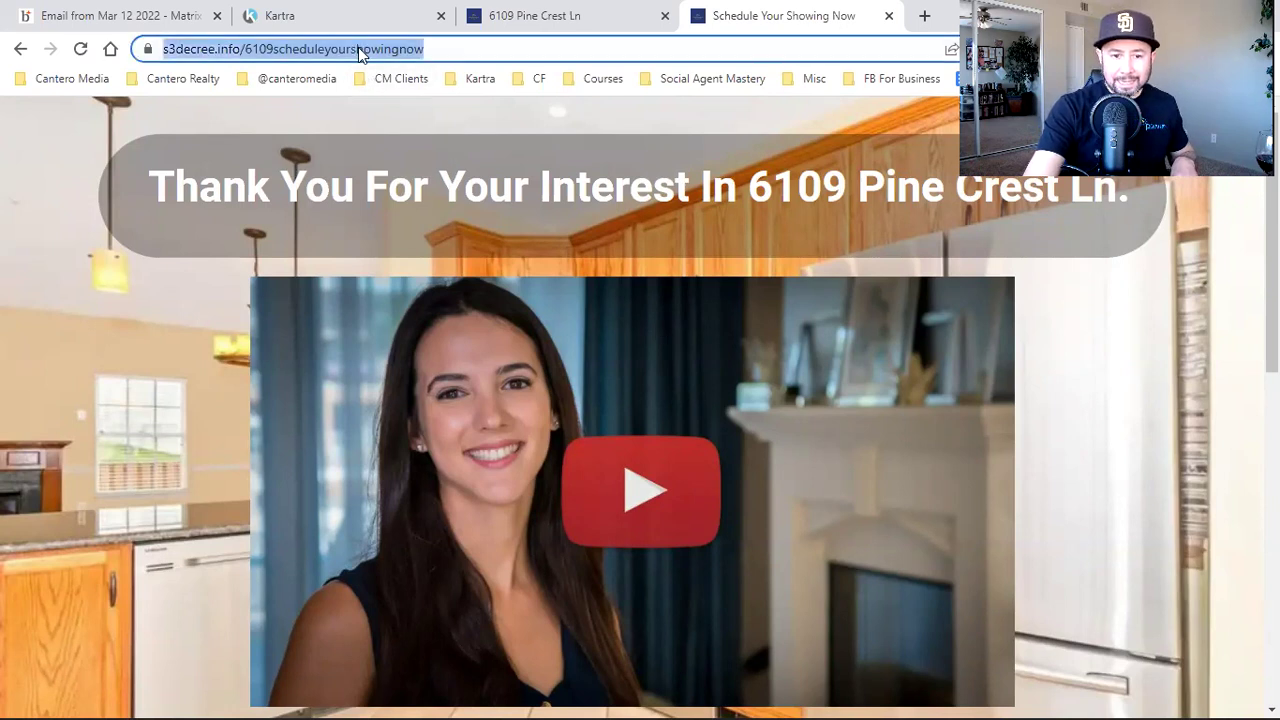
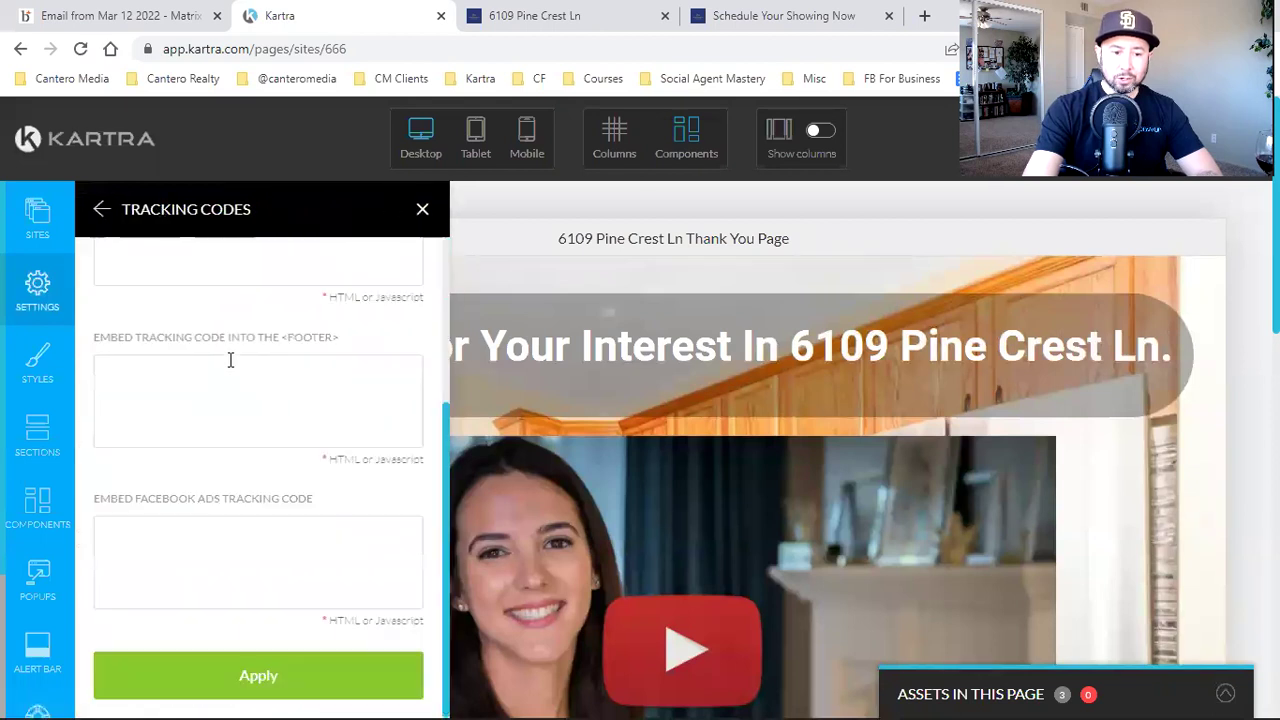
- Exit the thank-you page builder with Return to Dashboard and confirm leaving the editor
left_click(219, 556)
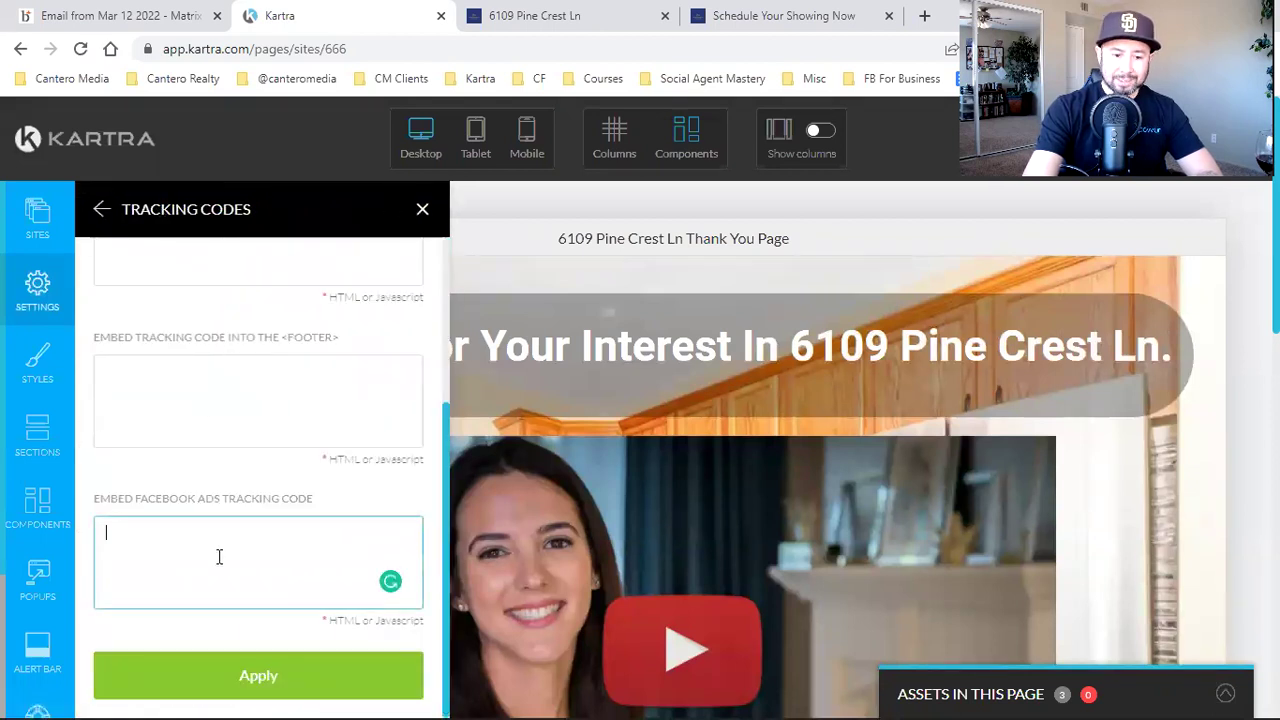
left_click(1150, 130)
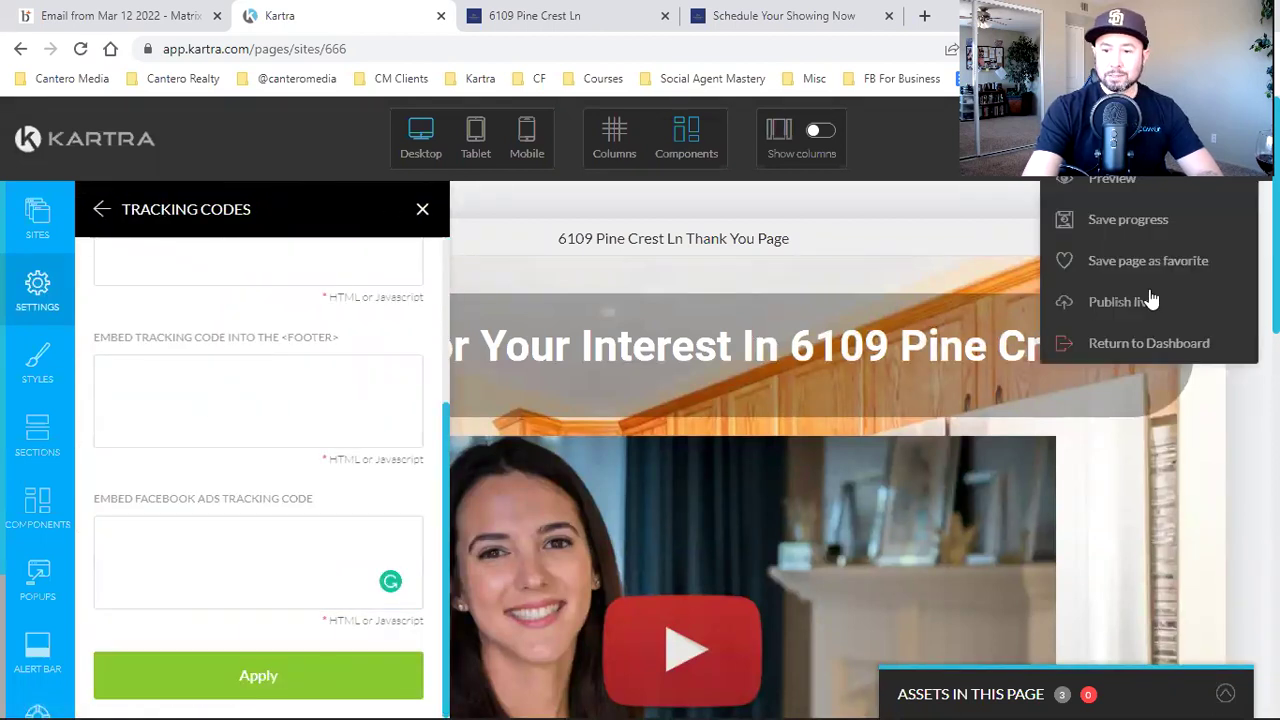
left_click(1150, 342)
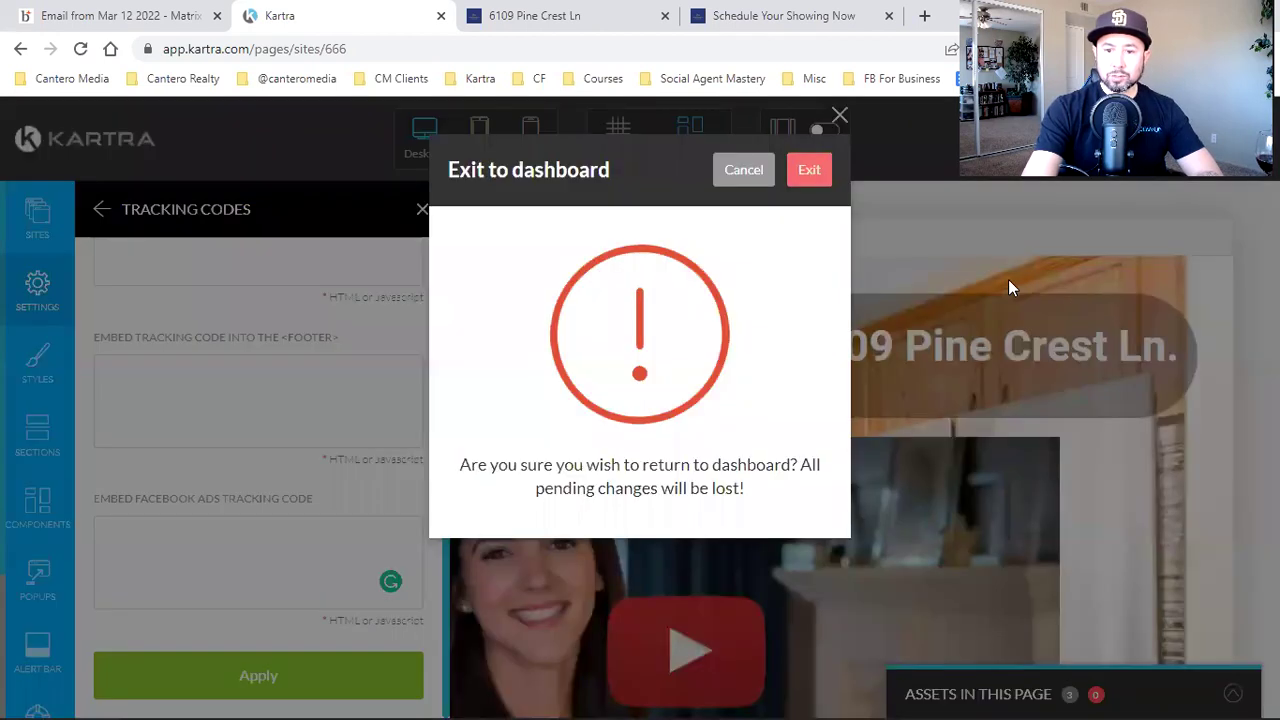
left_click(812, 174)
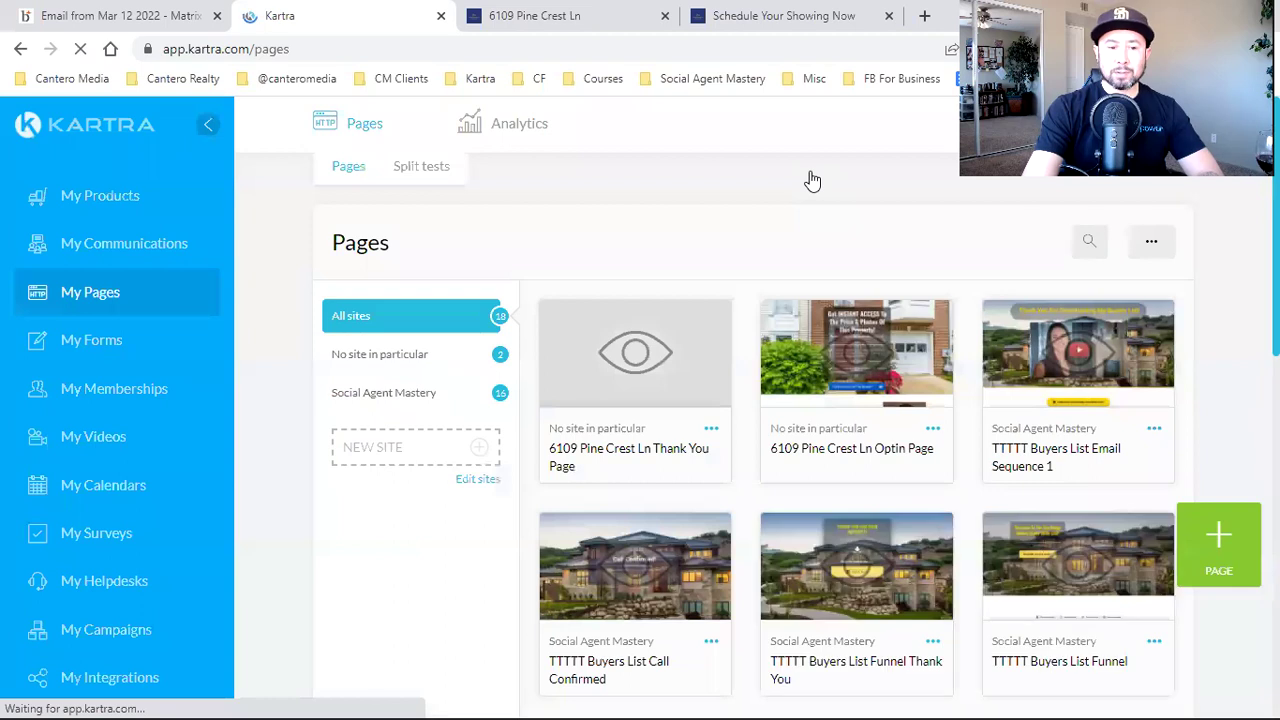
left_click(77, 350)
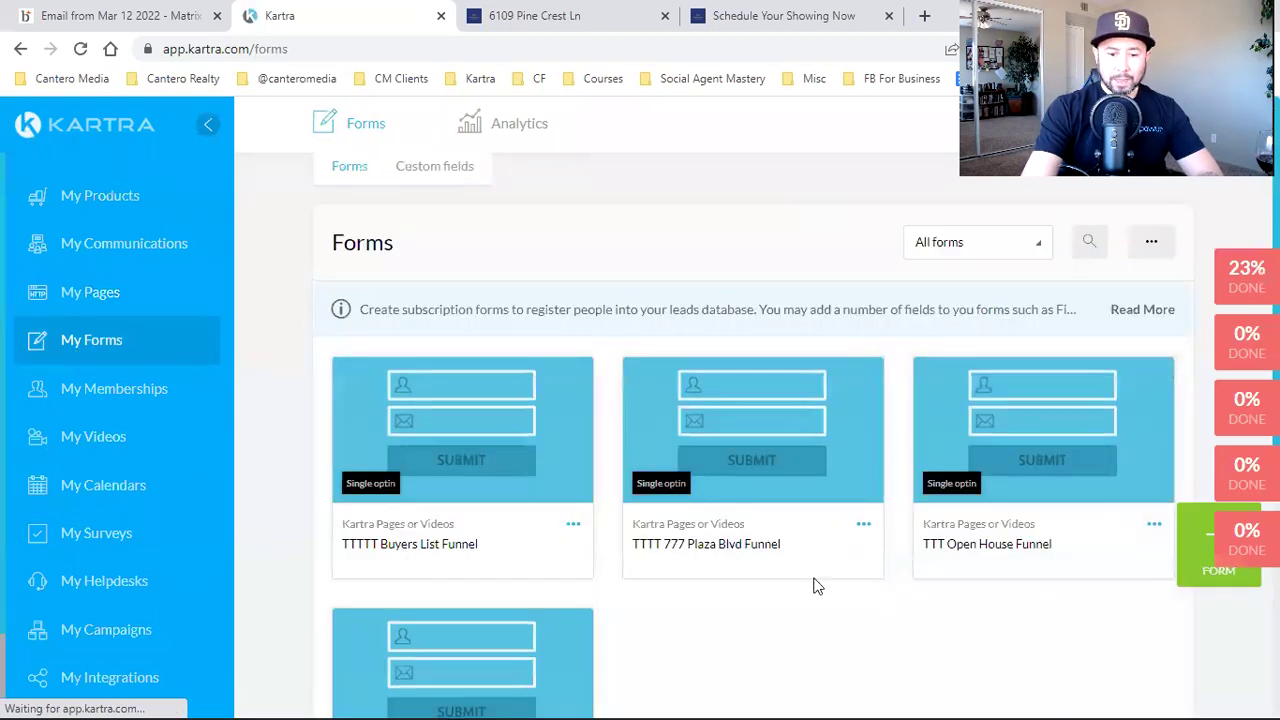
scroll(815, 586, "down", 2)
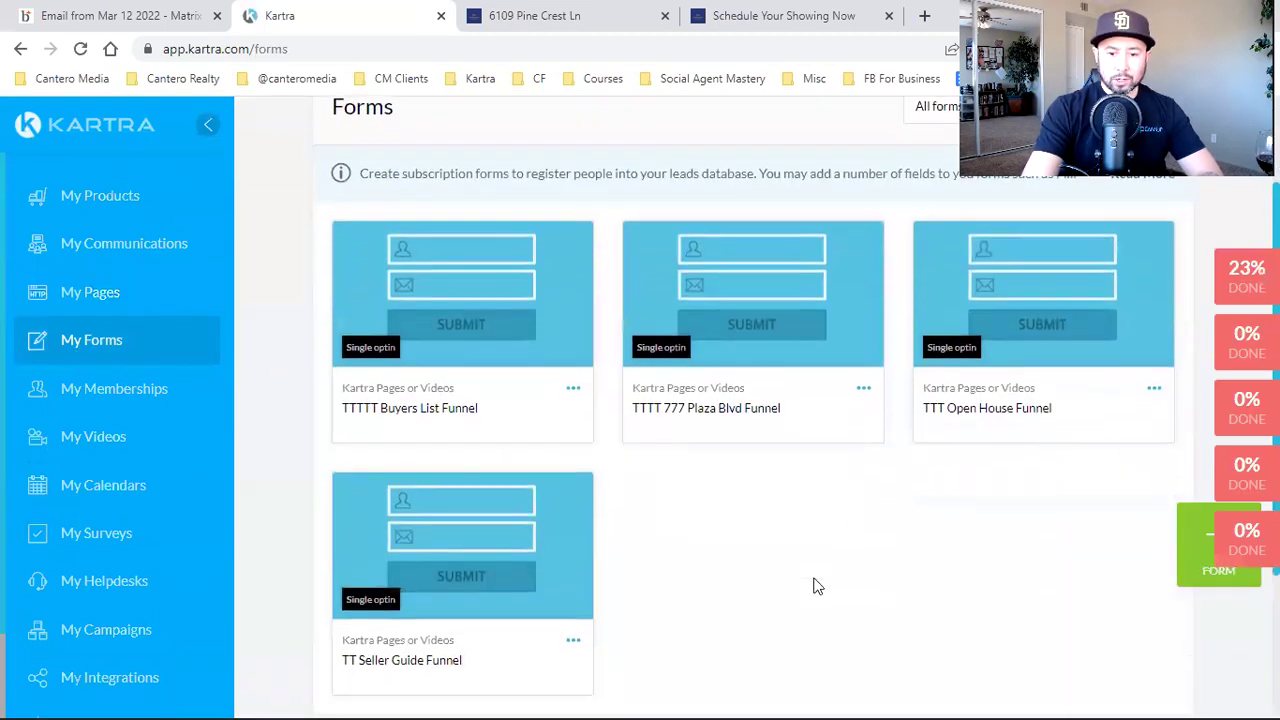
left_click(863, 388)
left_click(955, 368)
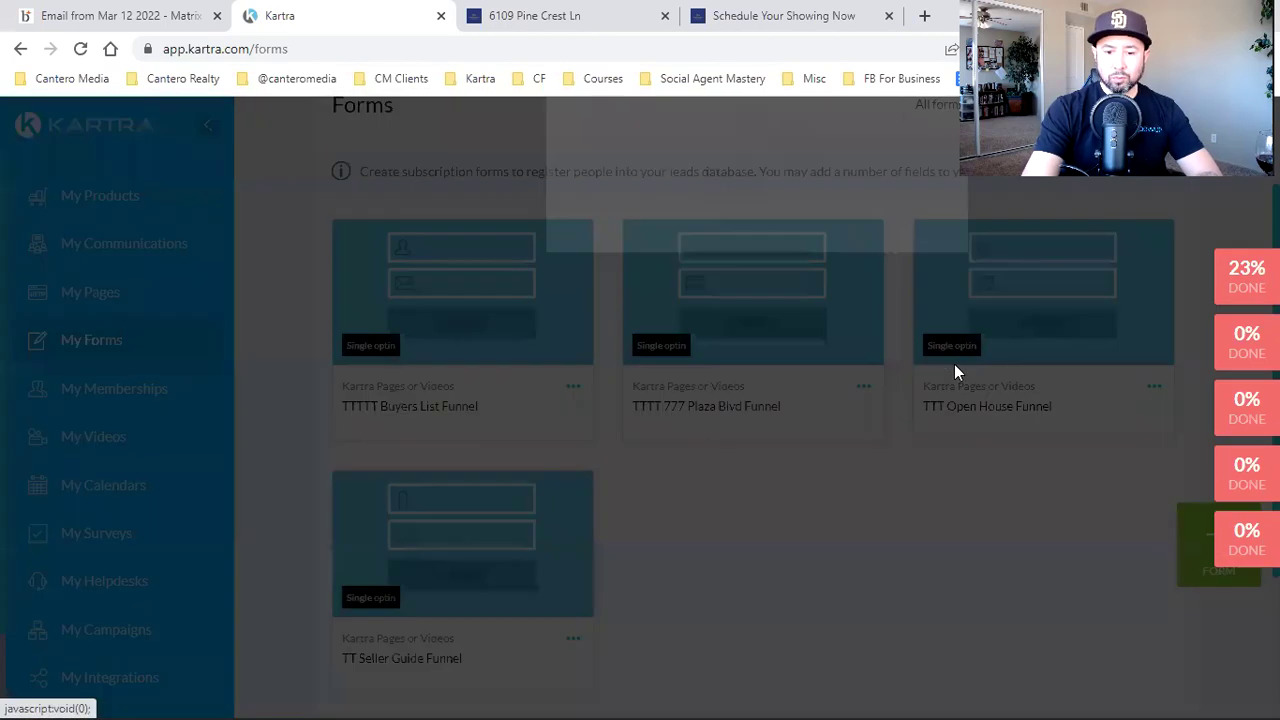
triple_click(645, 283)
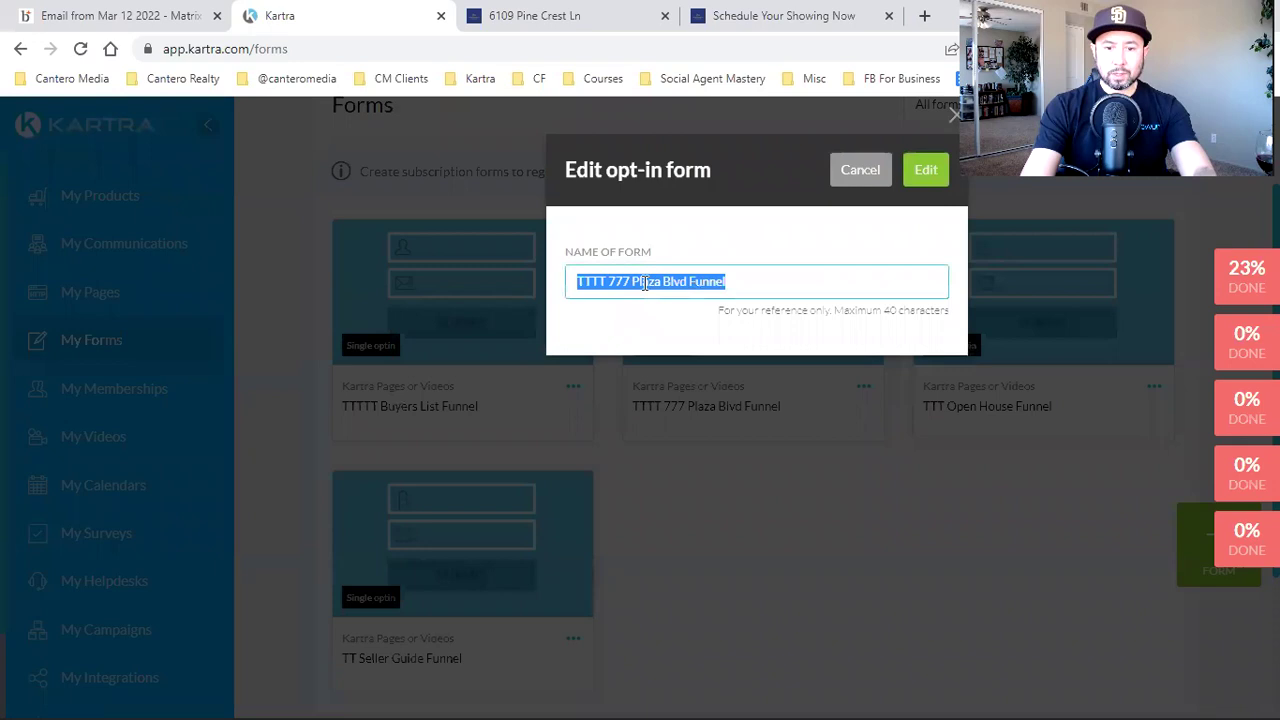
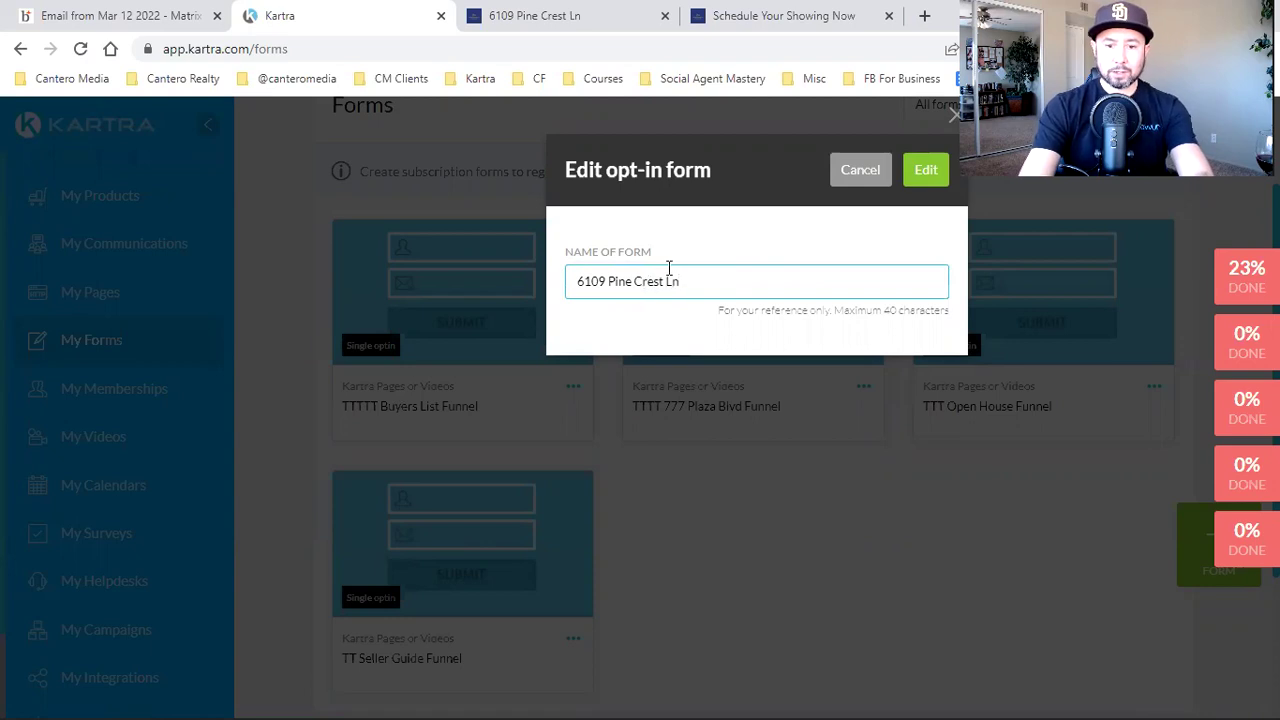
left_click(925, 172)
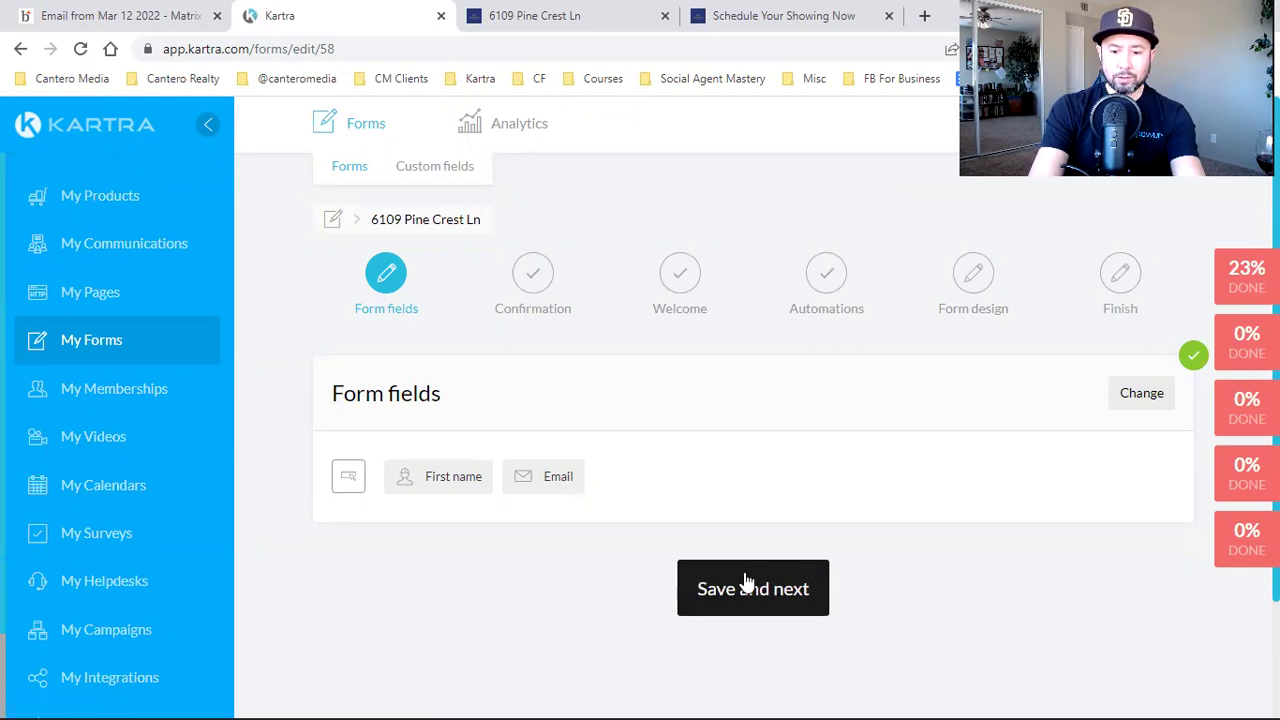
left_click(745, 580)
scroll(744, 580, "down", 2)
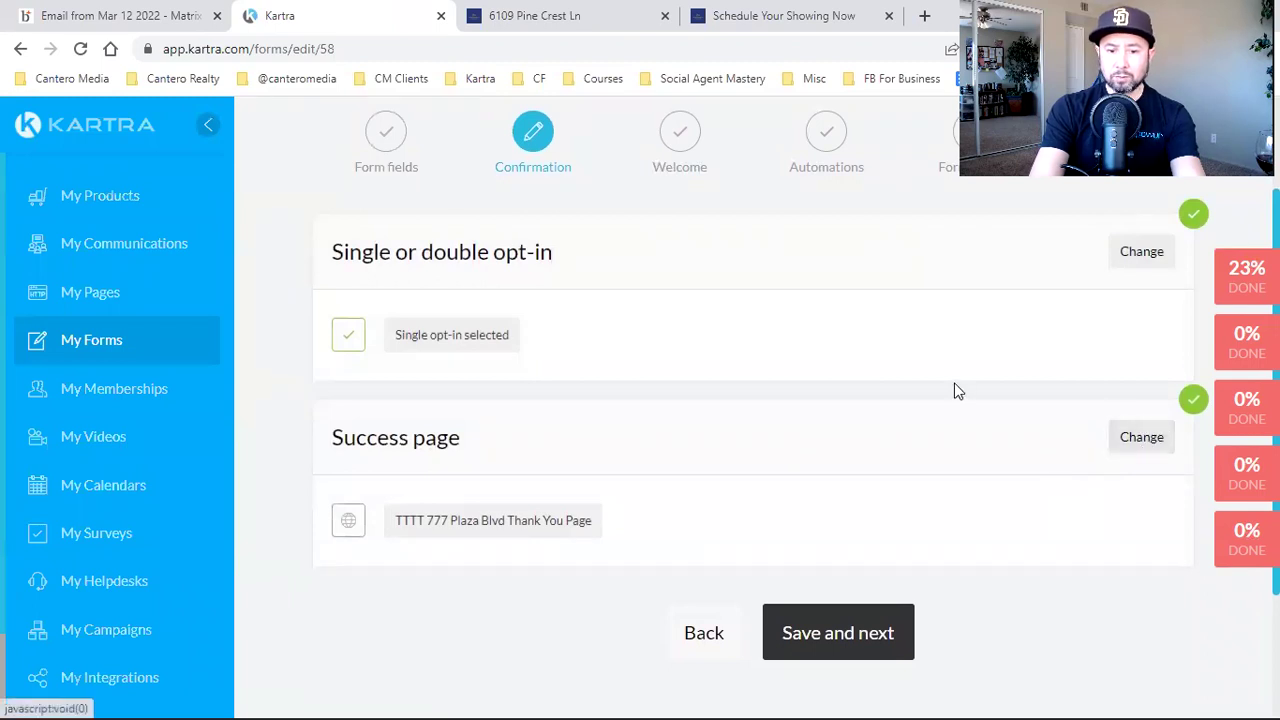
left_click(1160, 445)
scroll(811, 440, "down", 2)
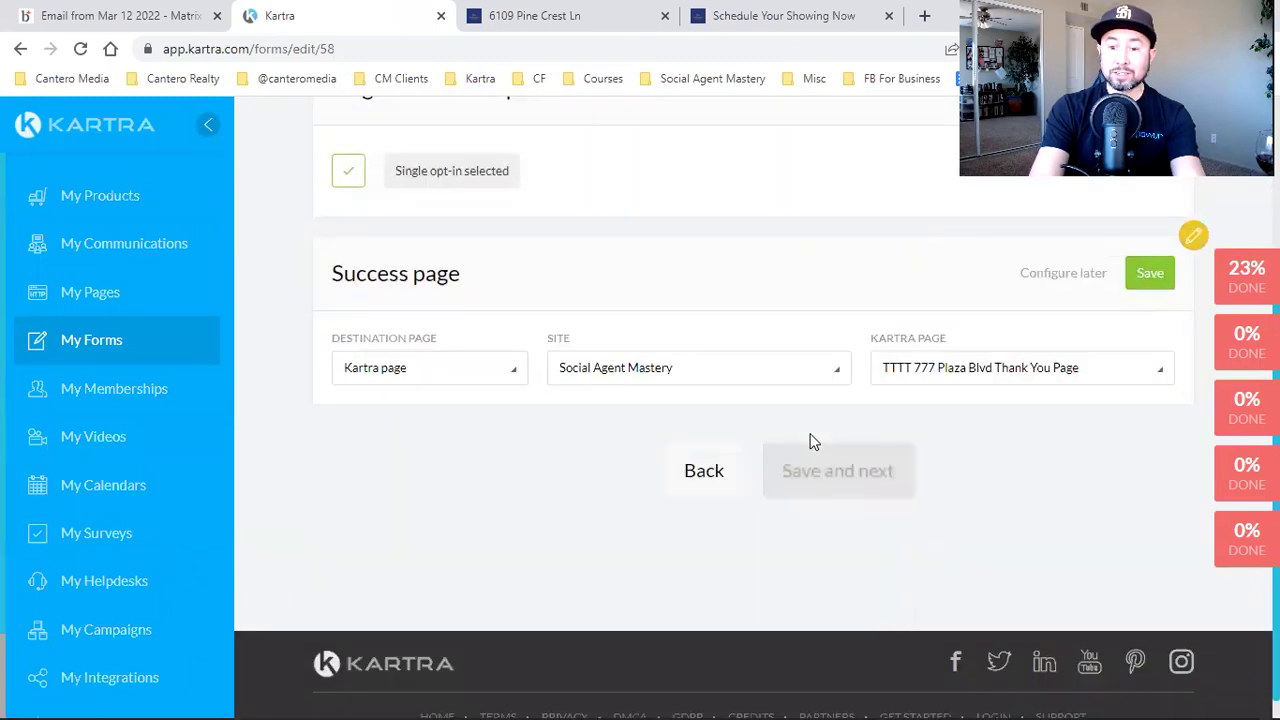
left_click(634, 374)
left_click(627, 438)
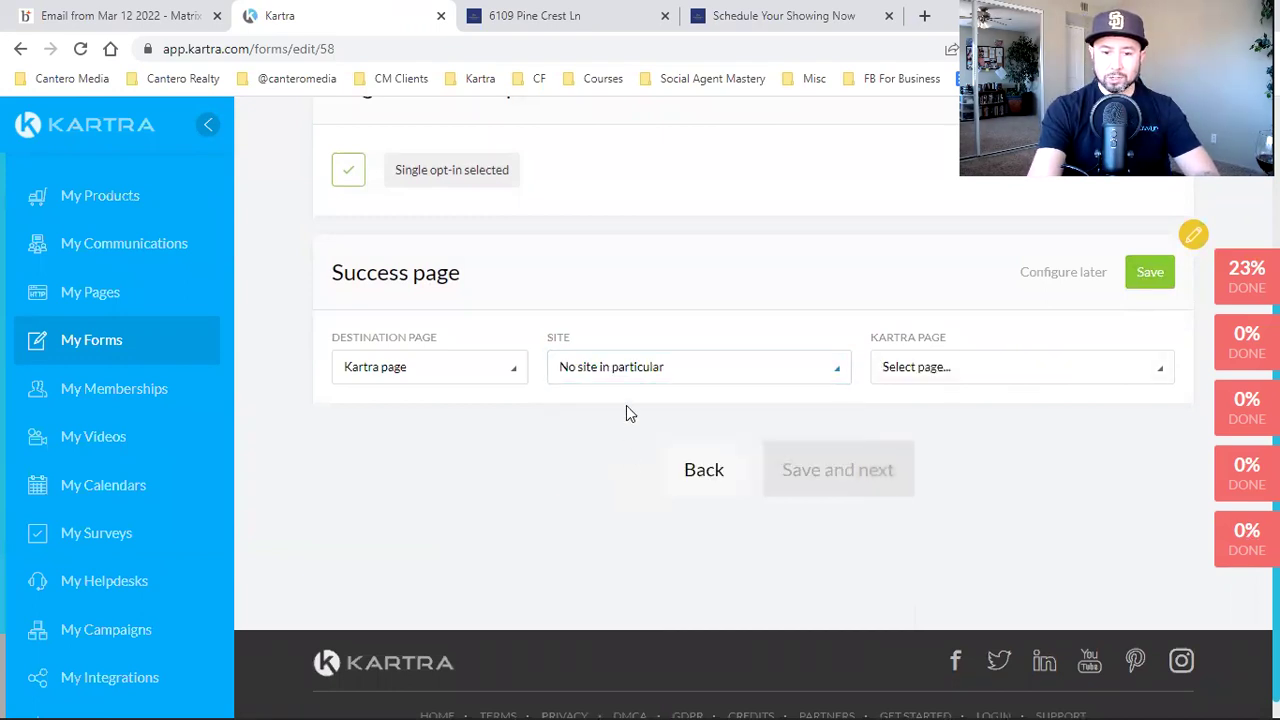
left_click(964, 372)
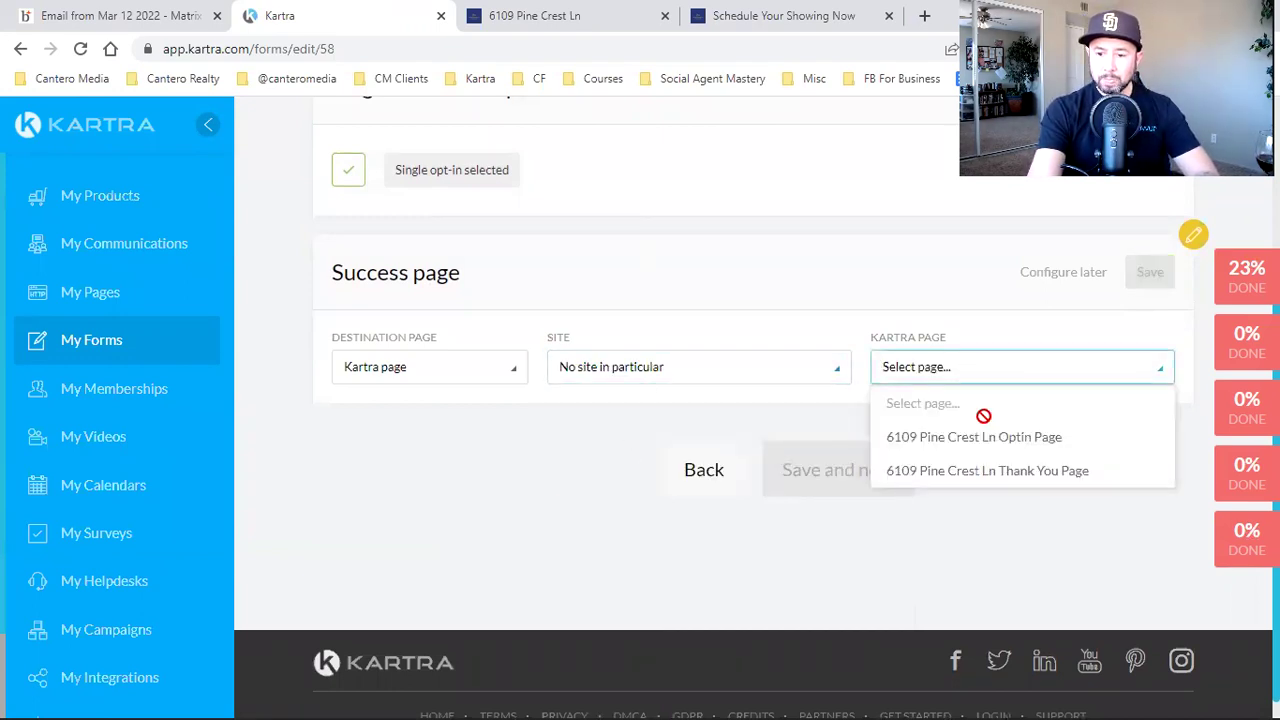
left_click(1018, 478)
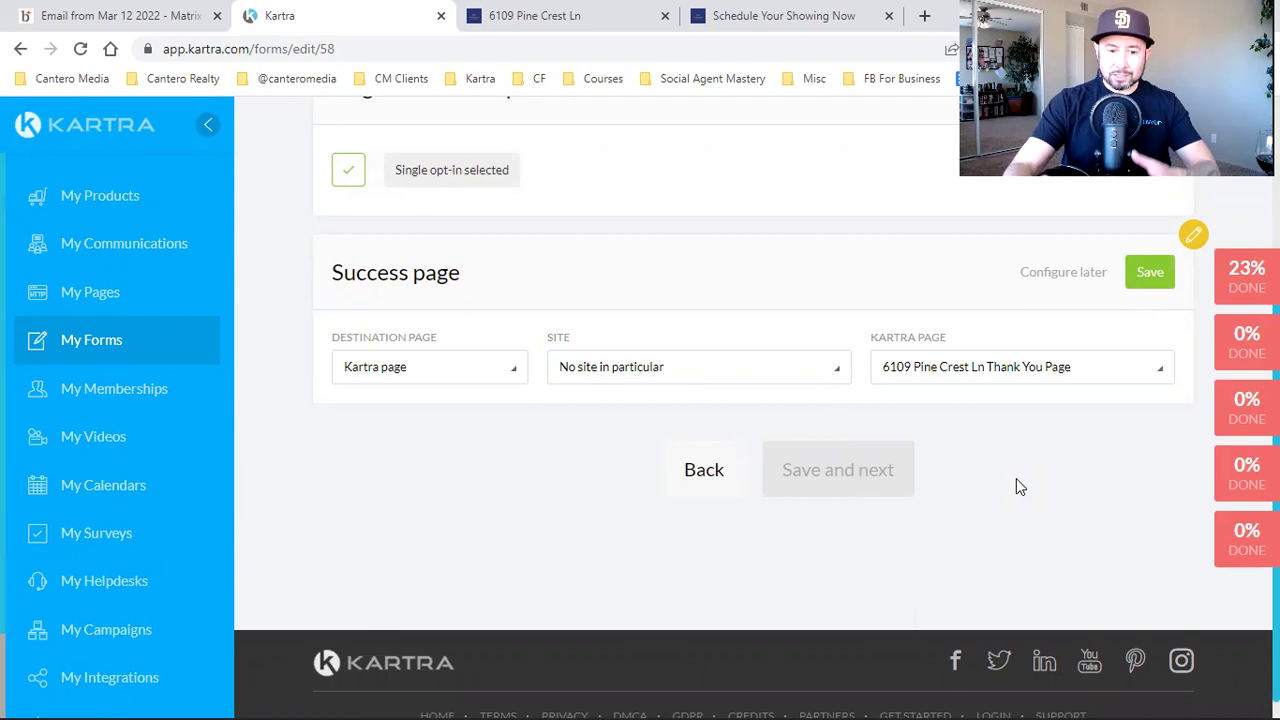
left_click(1152, 272)
scroll(966, 543, "up", 1)
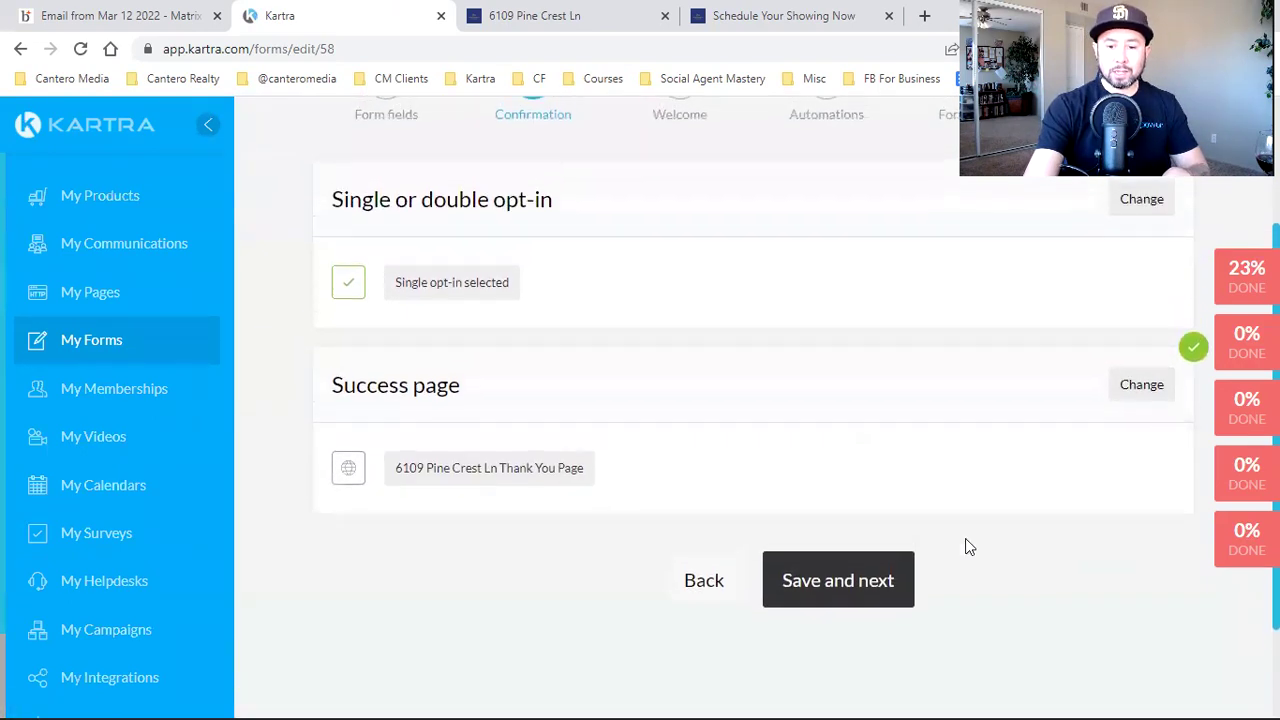
left_click(846, 577)
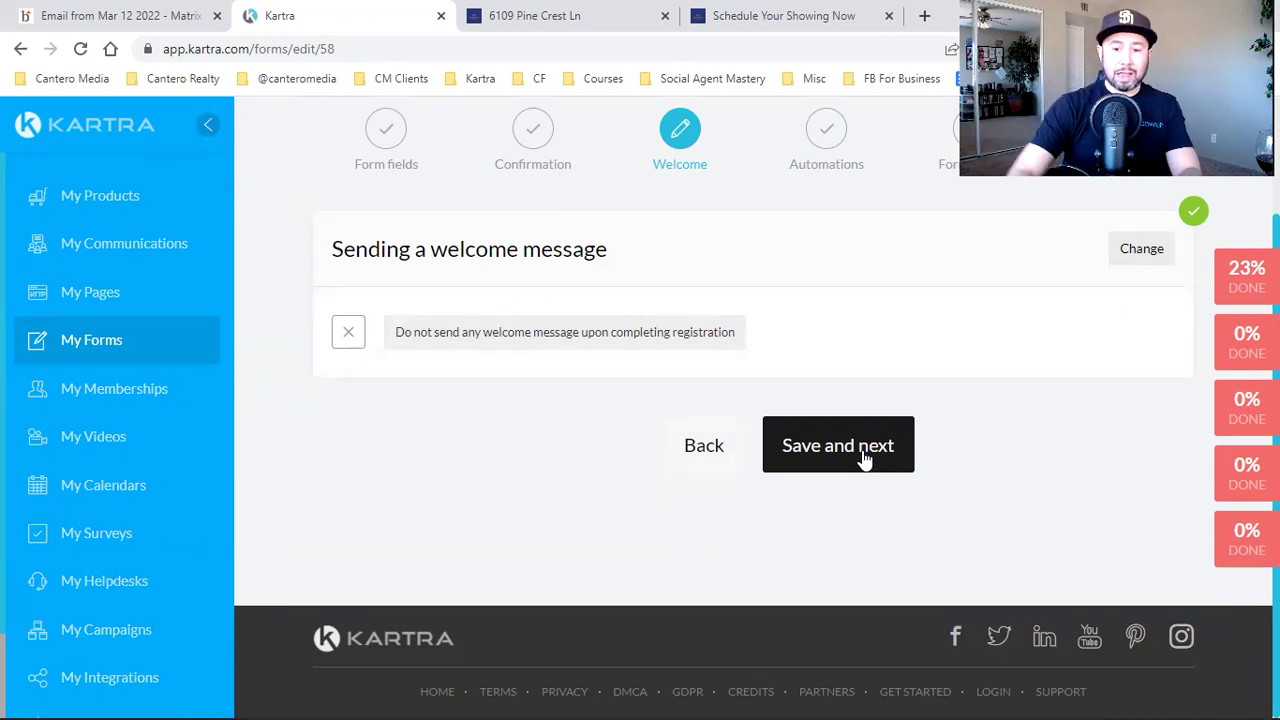
- Keep the TTTT Listing Leads list in the form's automations and save through Form design to Finish
left_click(817, 446)
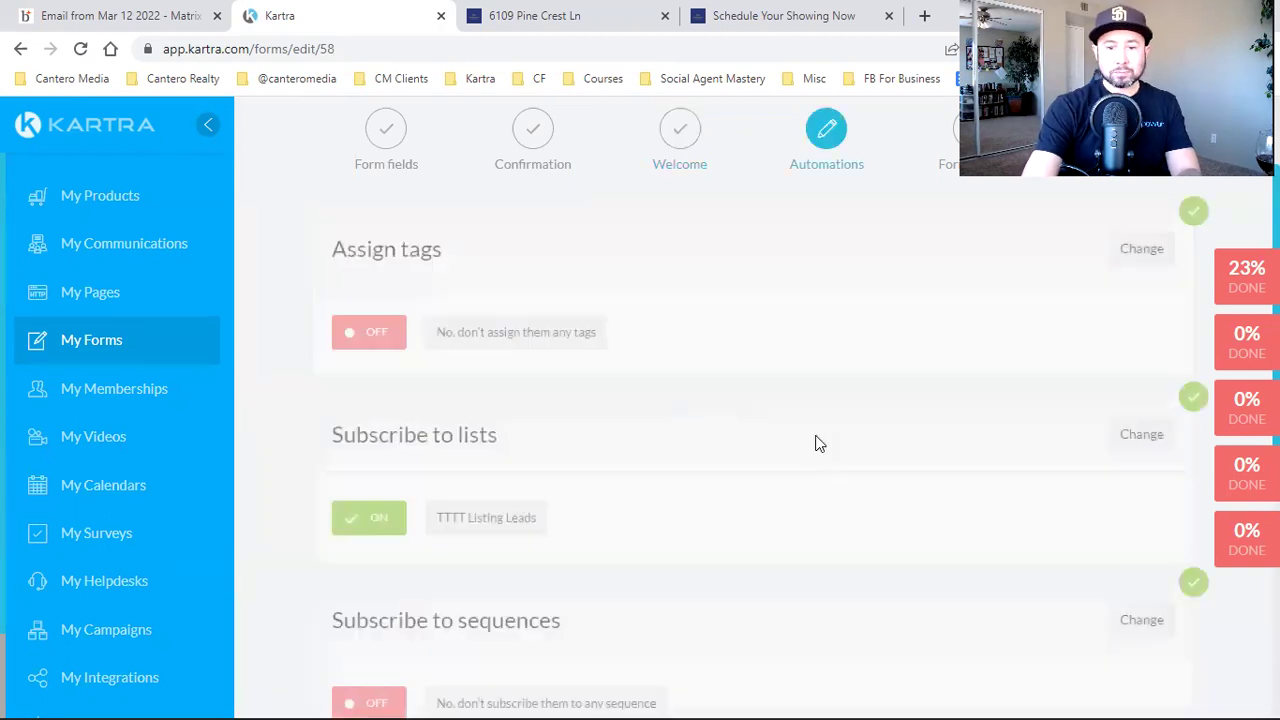
scroll(815, 444, "down", 1)
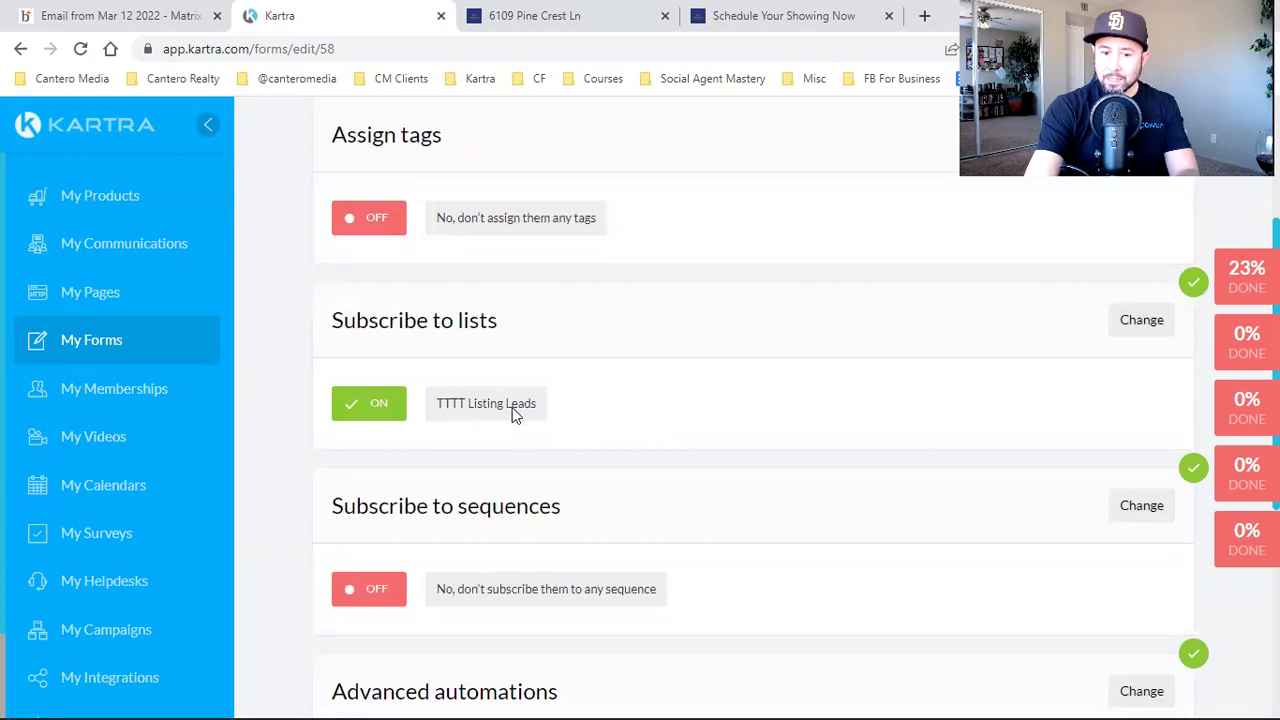
triple_click(476, 412)
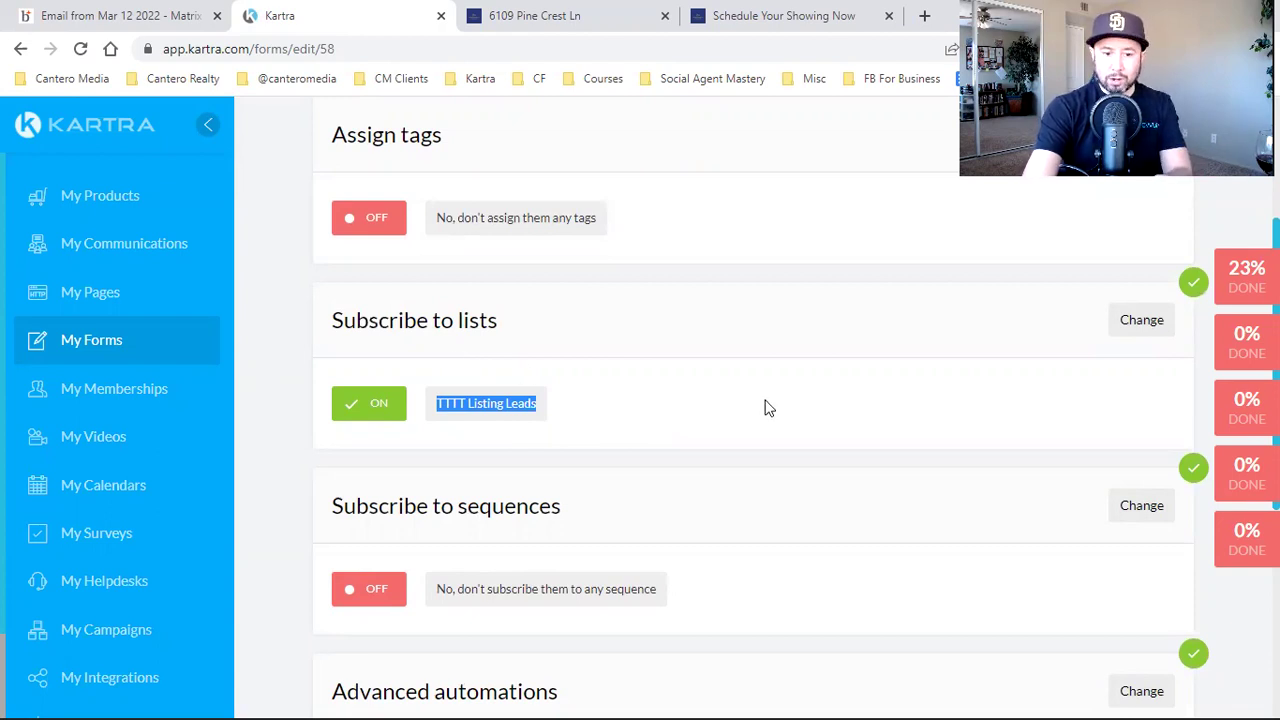
scroll(660, 289, "up", 1)
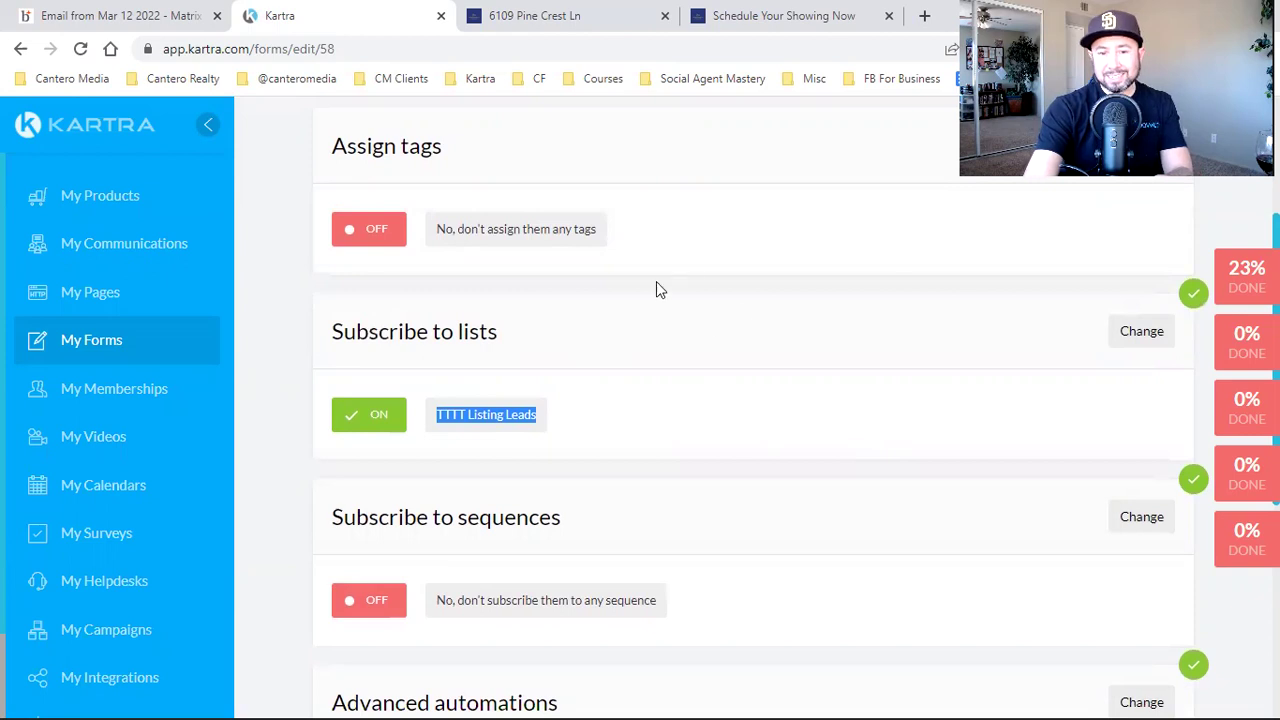
scroll(935, 431, "down", 2)
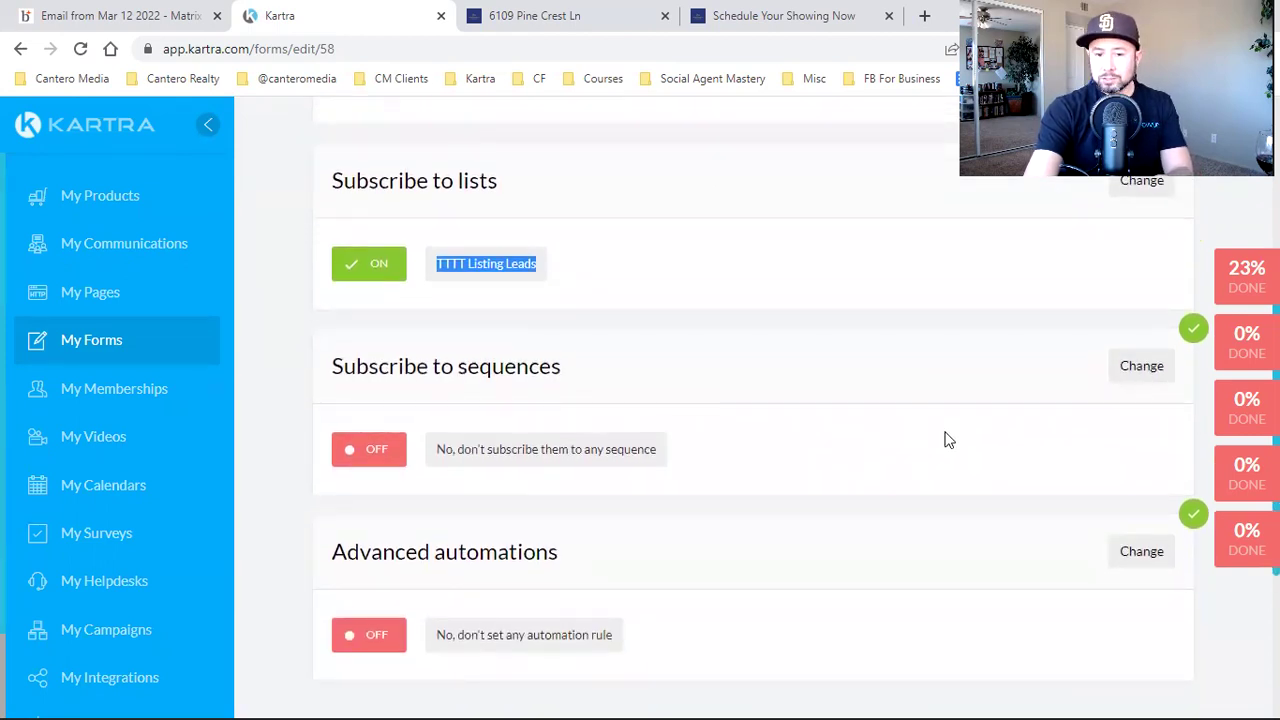
scroll(946, 437, "down", 3)
left_click(891, 438)
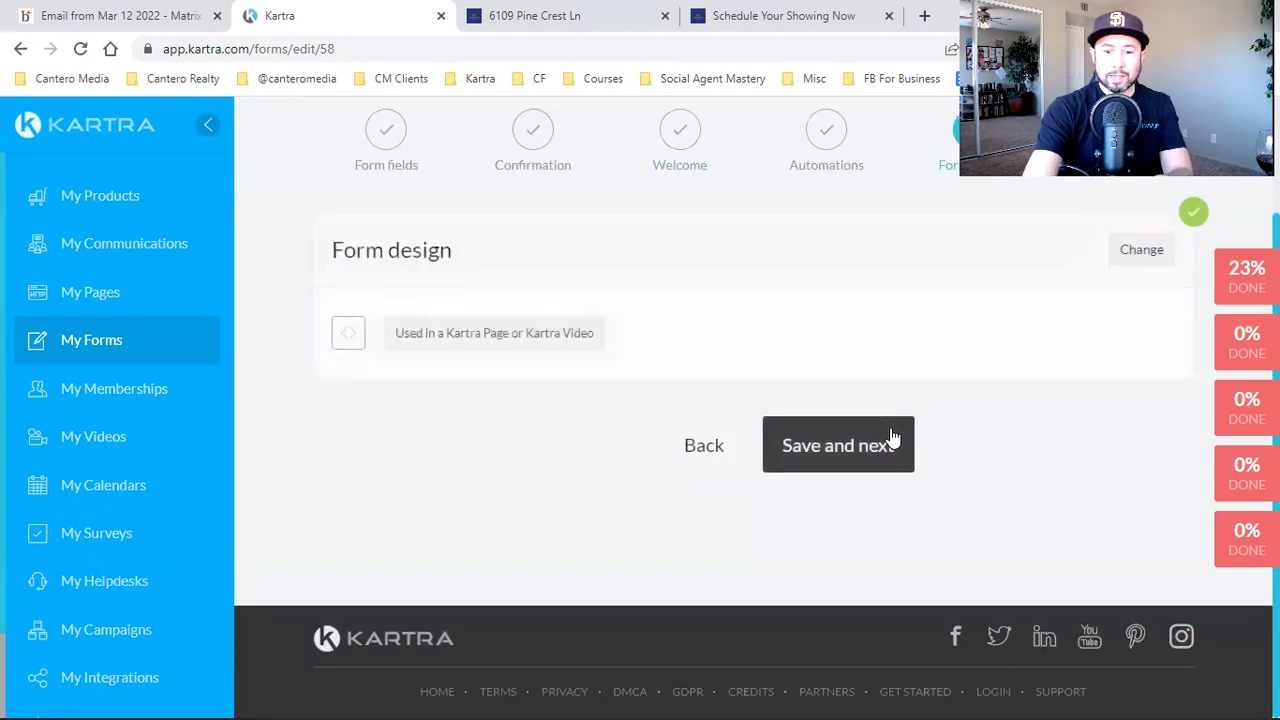
left_click(862, 432)
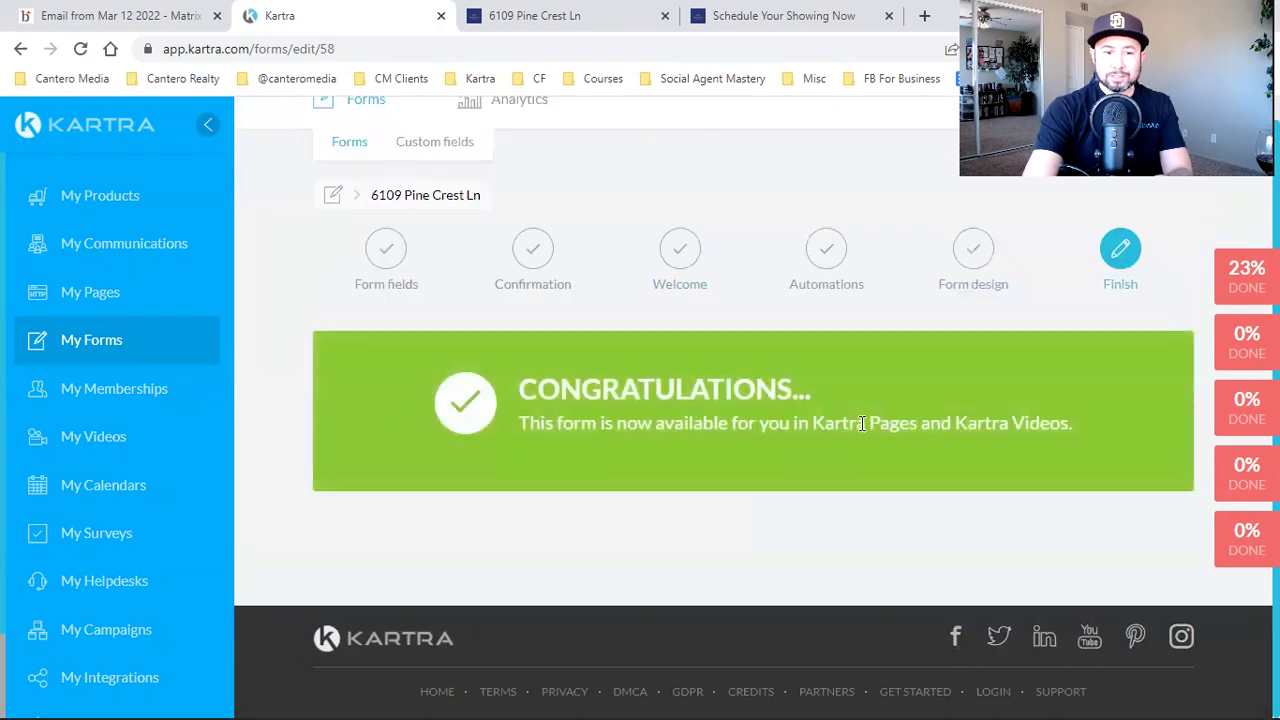
- Open the TTTT Listing Leads list for editing from the Communications lists
left_click(97, 258)
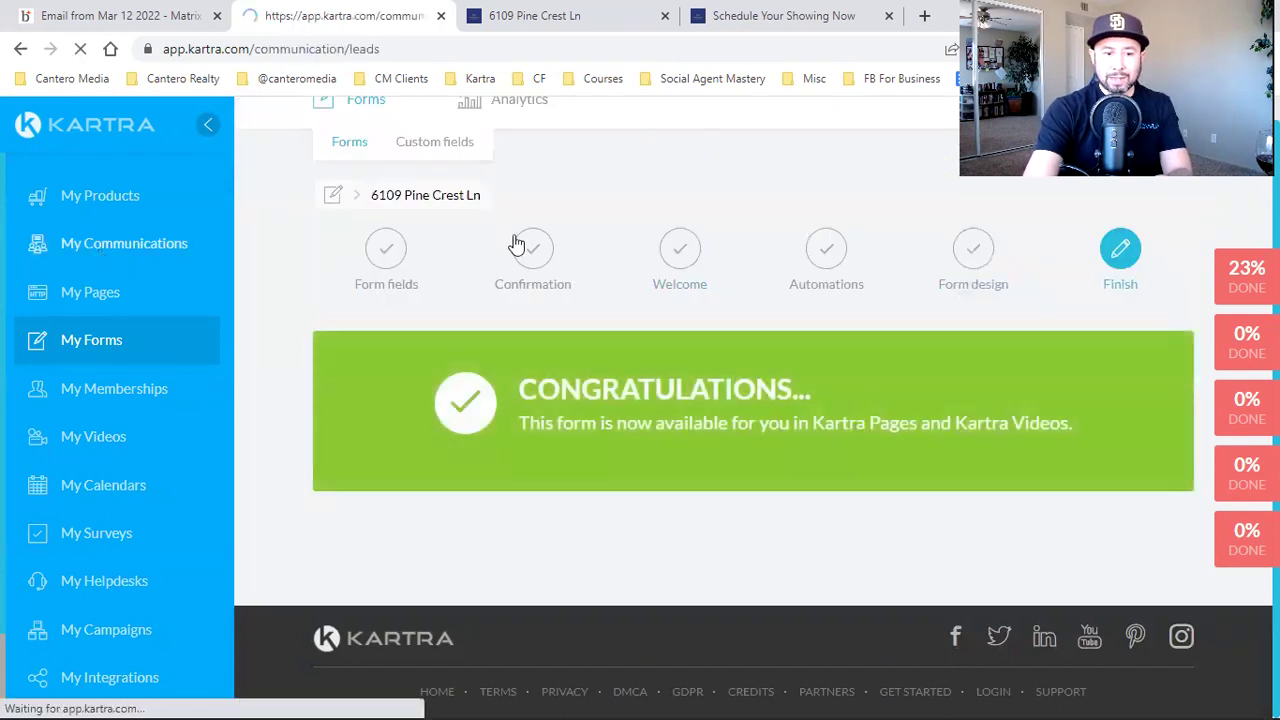
left_click(410, 174)
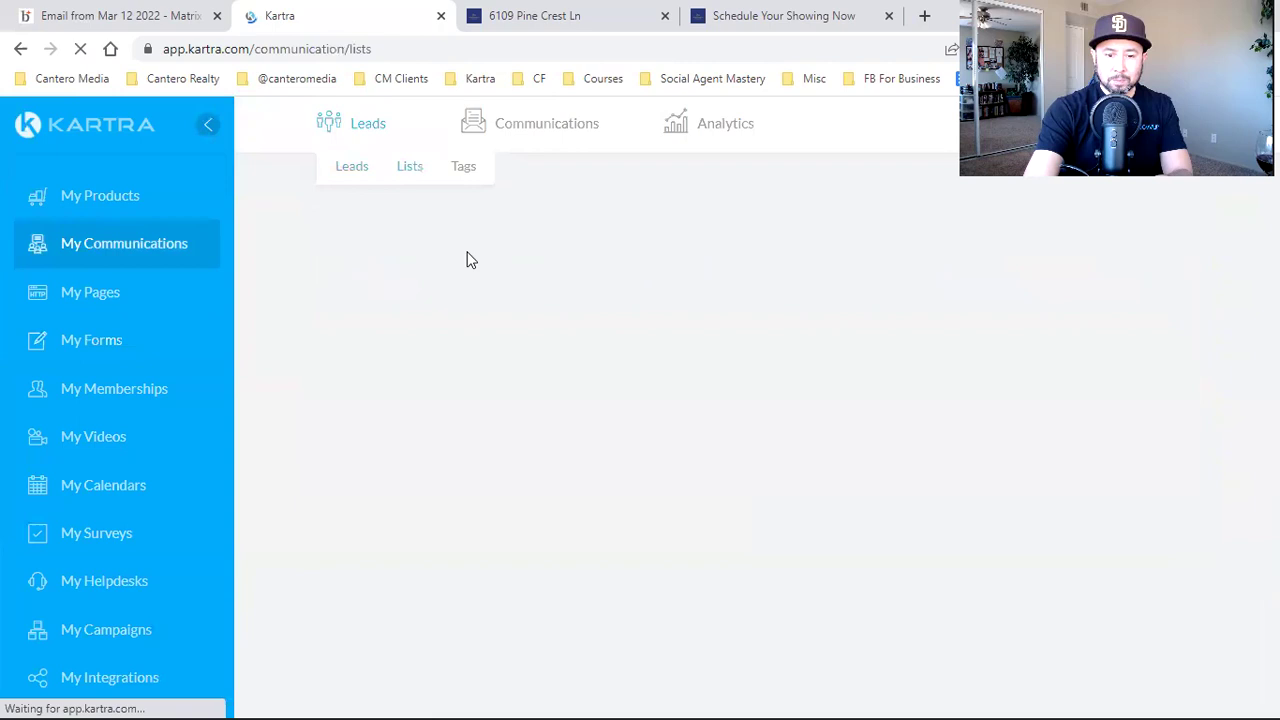
scroll(935, 463, "down", 1)
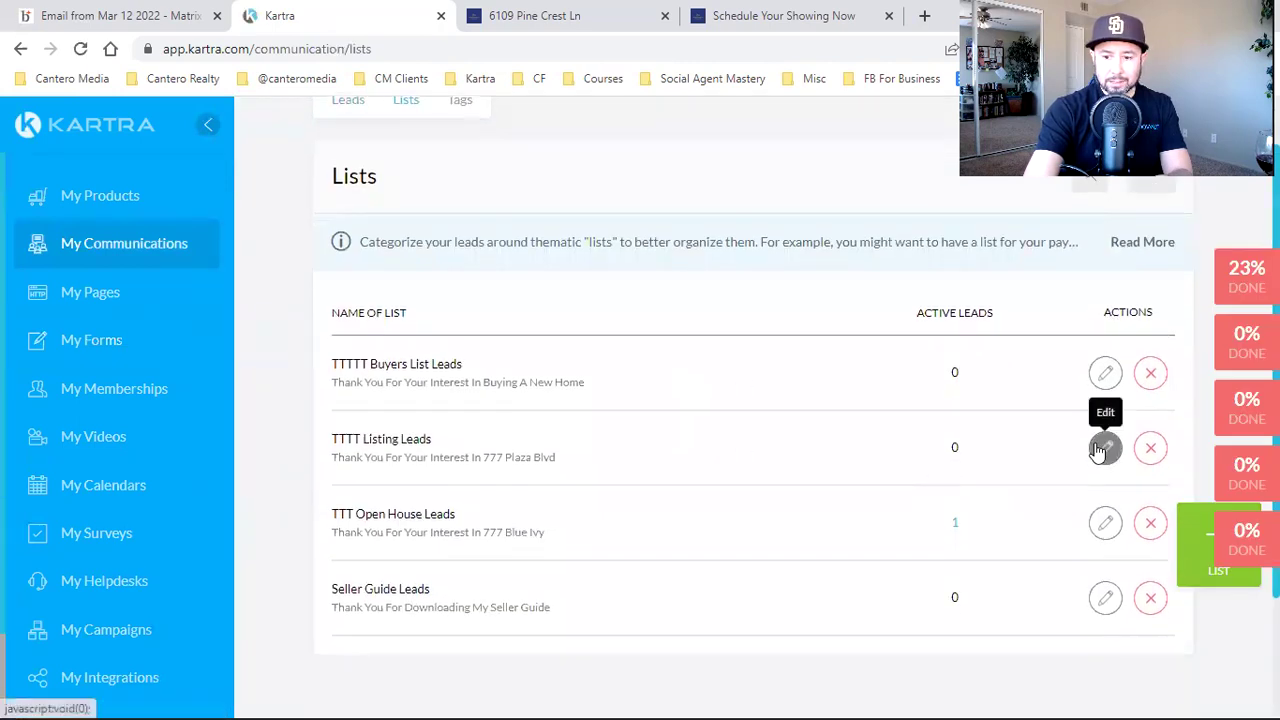
left_click(1104, 449)
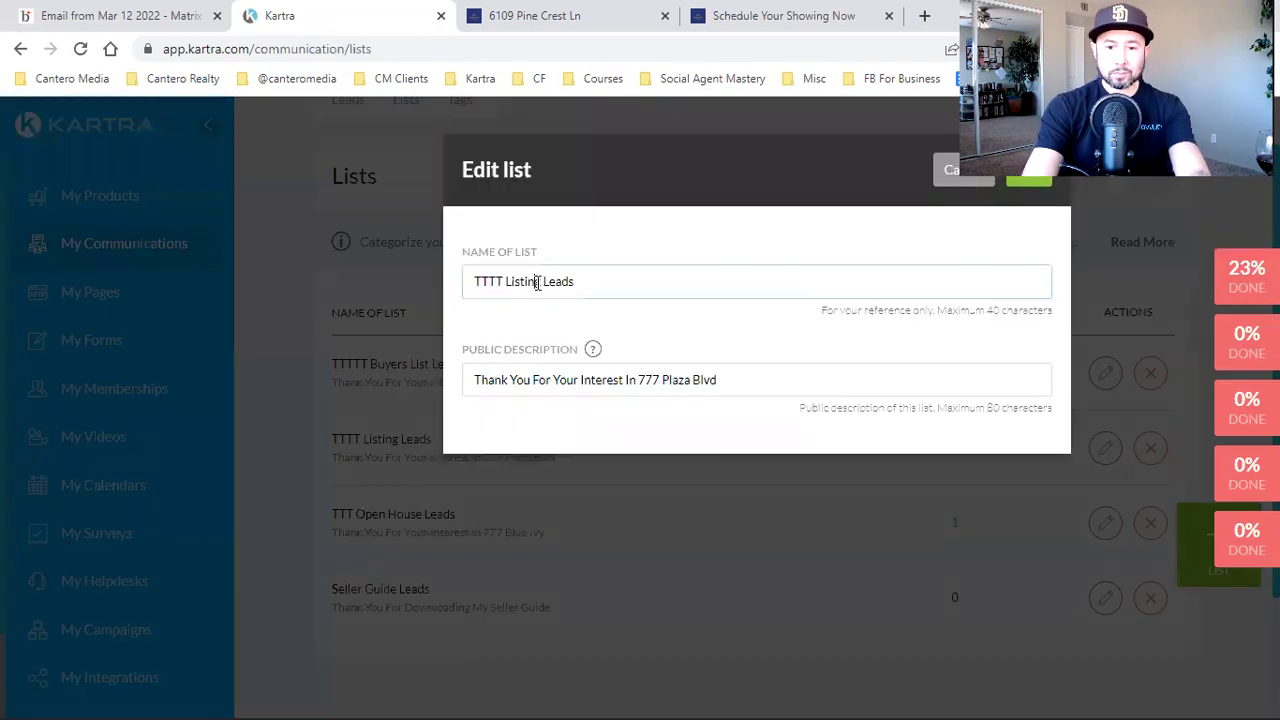
triple_click(540, 283)
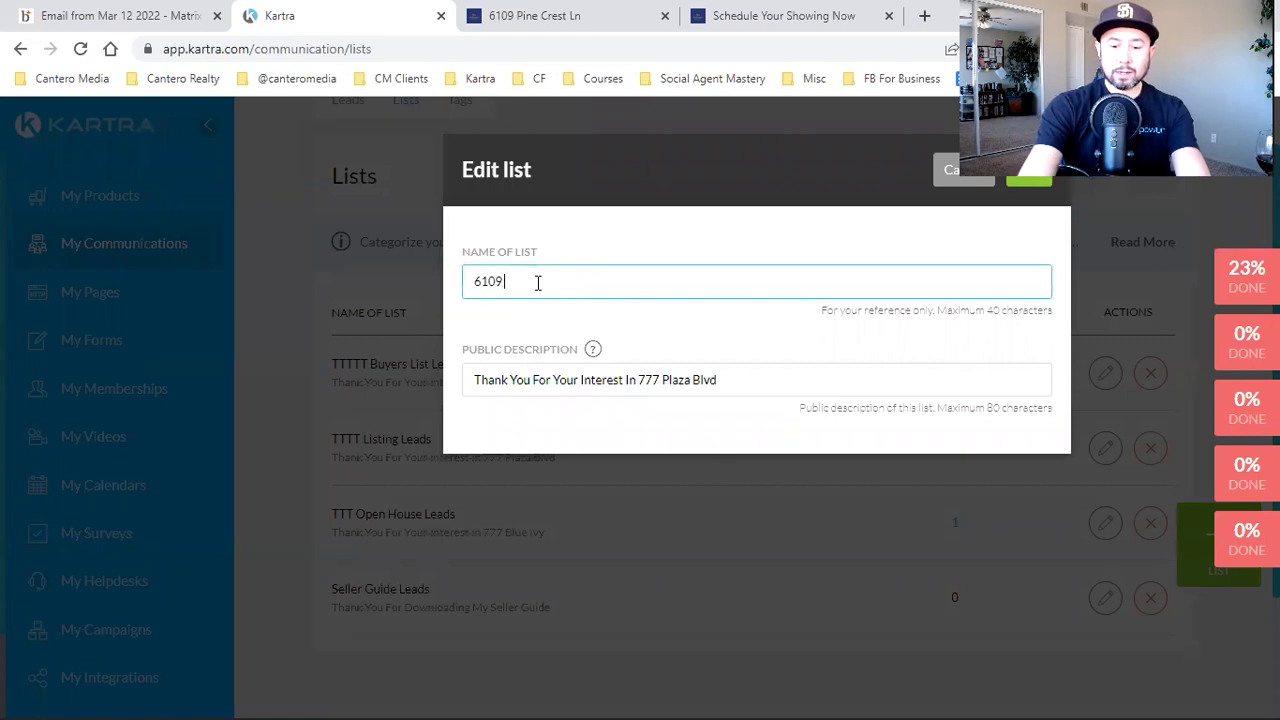
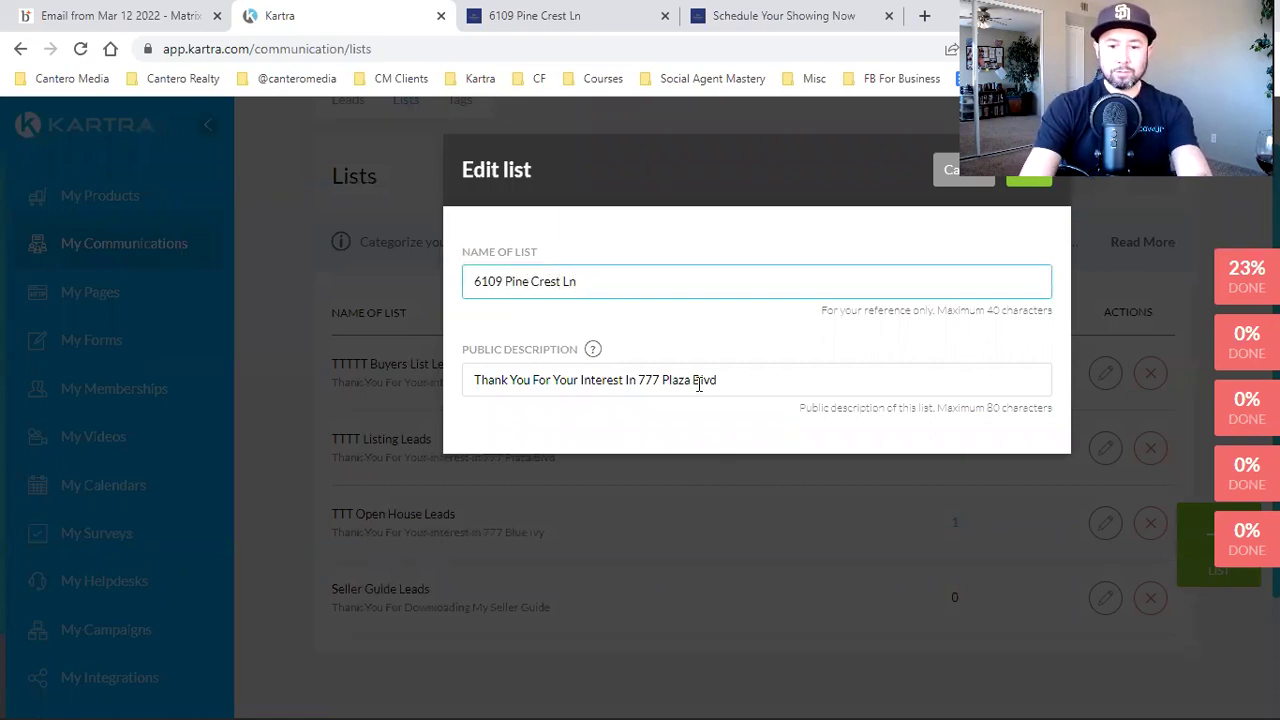
left_click(733, 386)
key("BackSpace")
key("BackSpace")
key("BackSpace")
key("BackSpace")
key("BackSpace")
key("BackSpace")
key("BackSpace")
key("BackSpace")
key("BackSpace")
key("BackSpace")
key("BackSpace")
key("BackSpace")
key("BackSpace")
key("BackSpace")
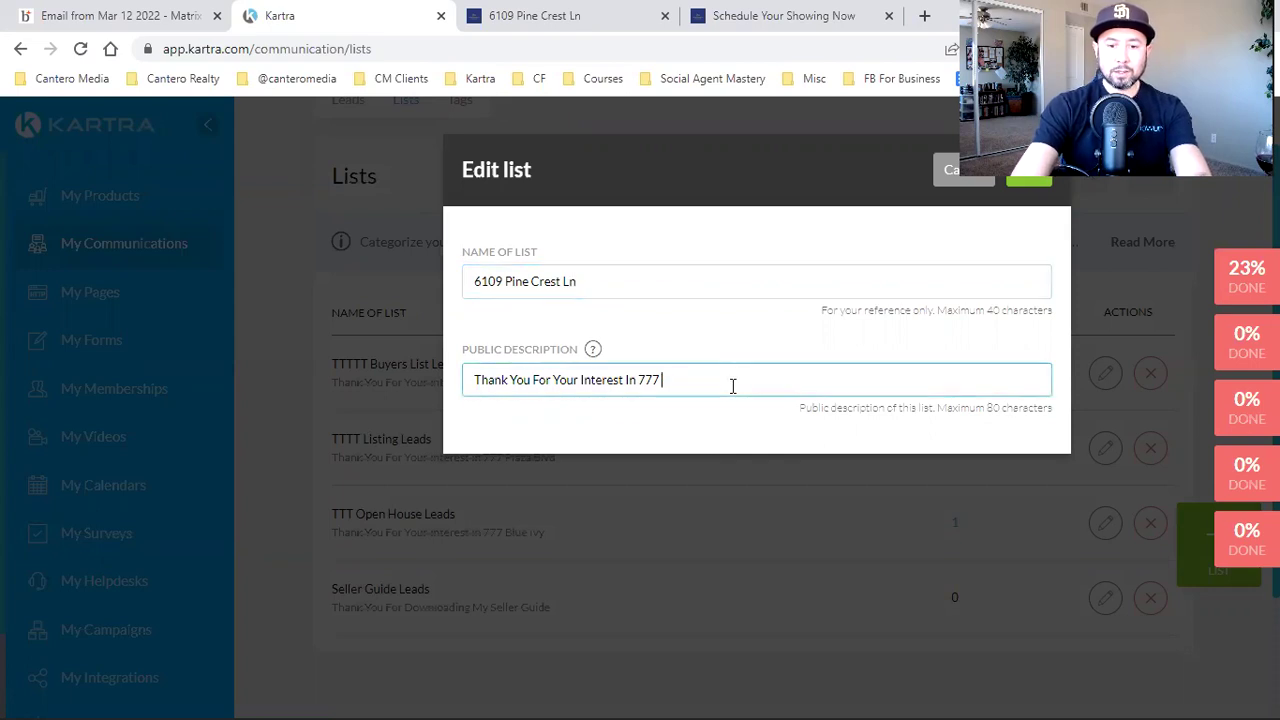
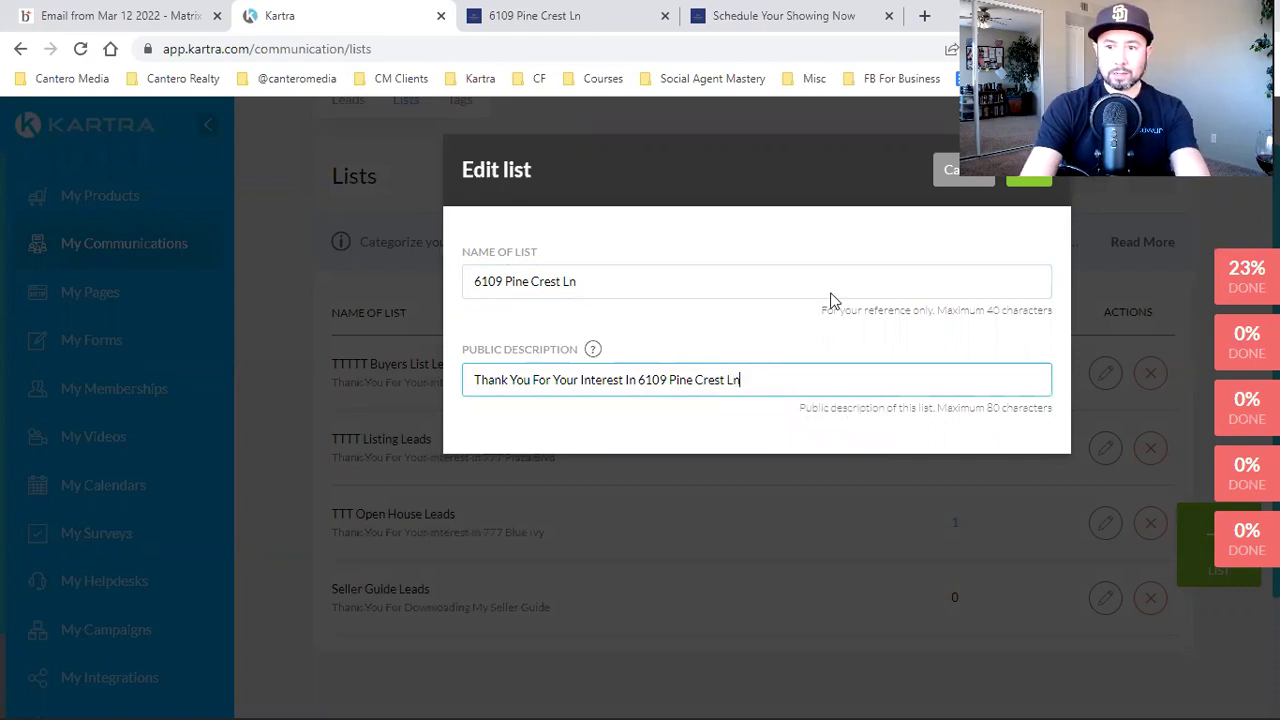
left_click(1030, 181)
scroll(711, 214, "up", 1)
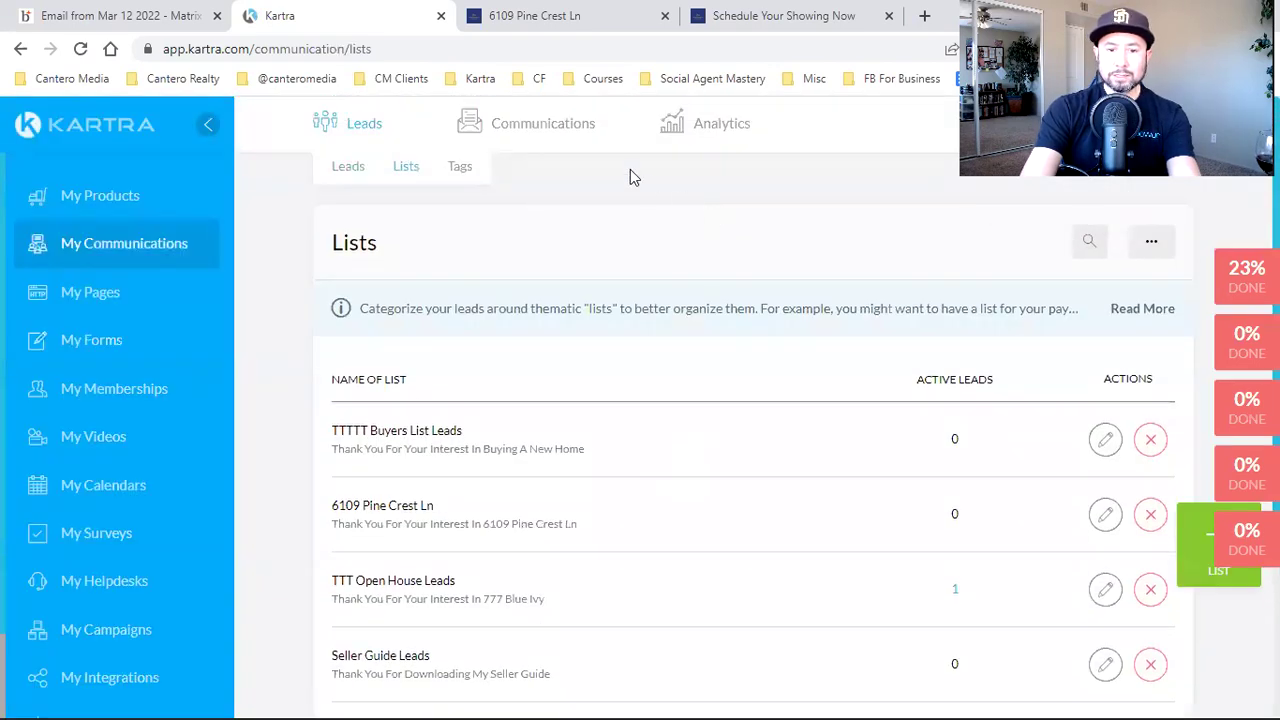
left_click(546, 176)
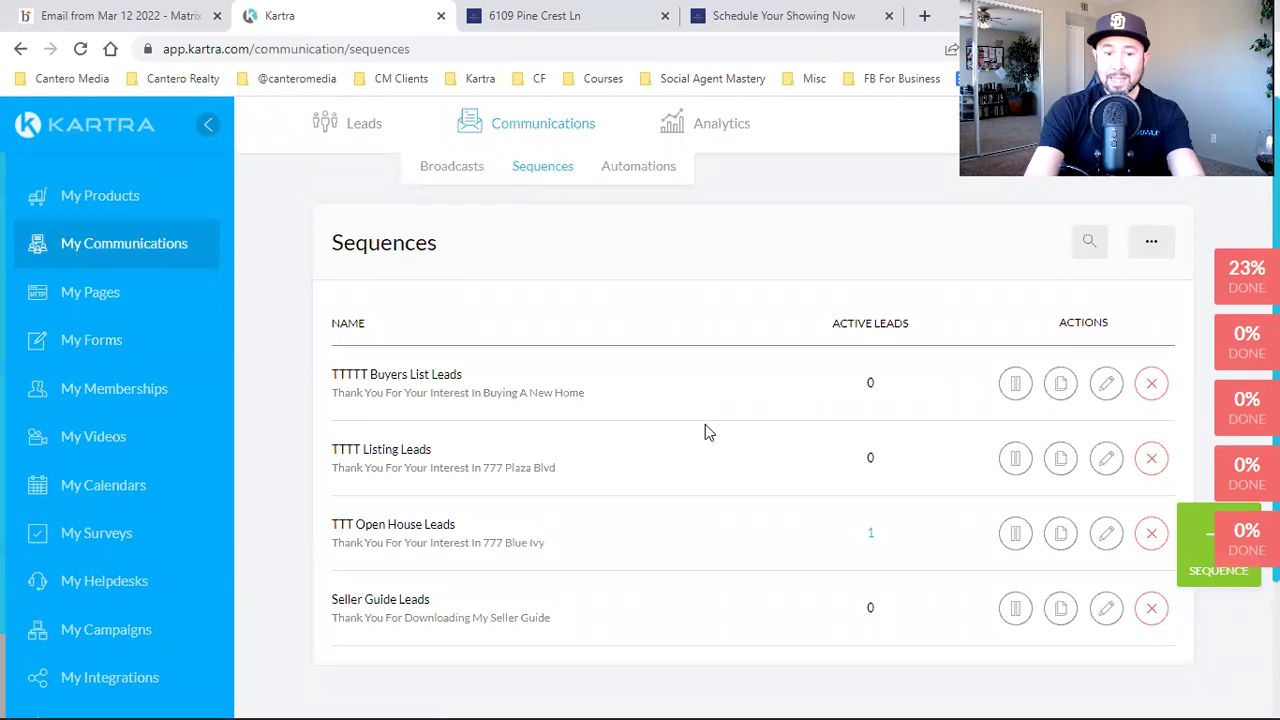
left_click(1106, 458)
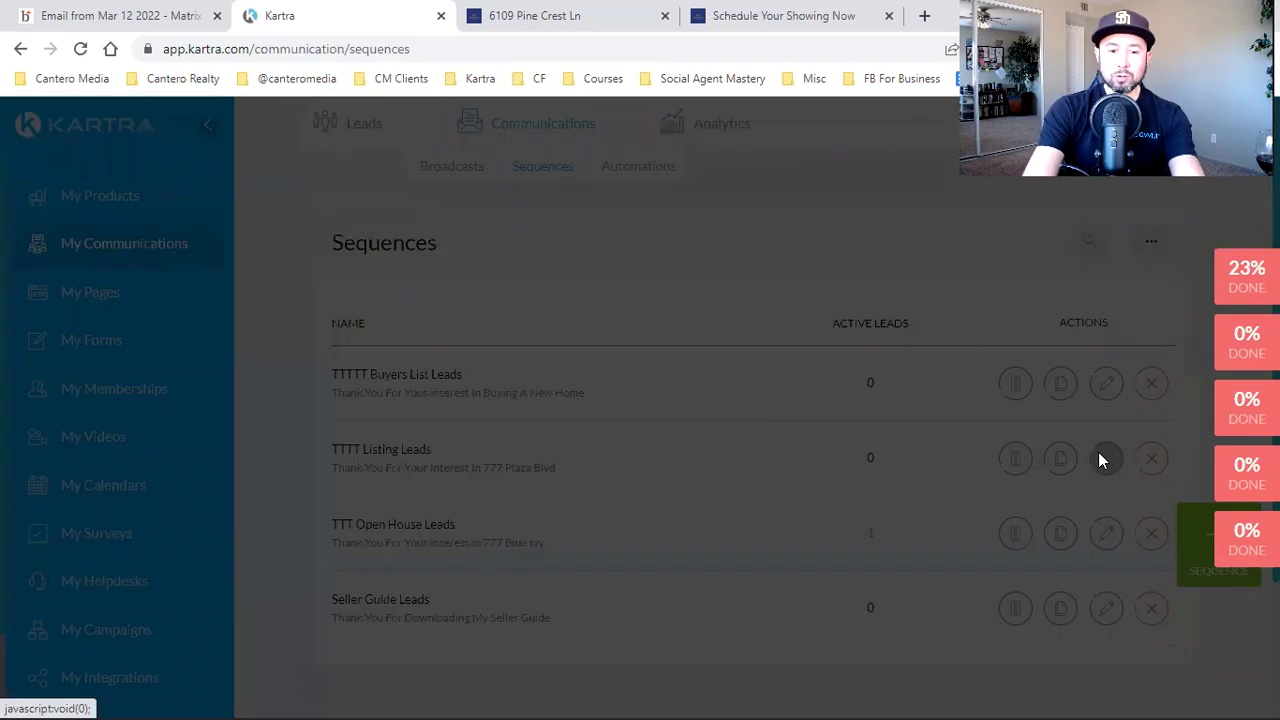
triple_click(646, 283)
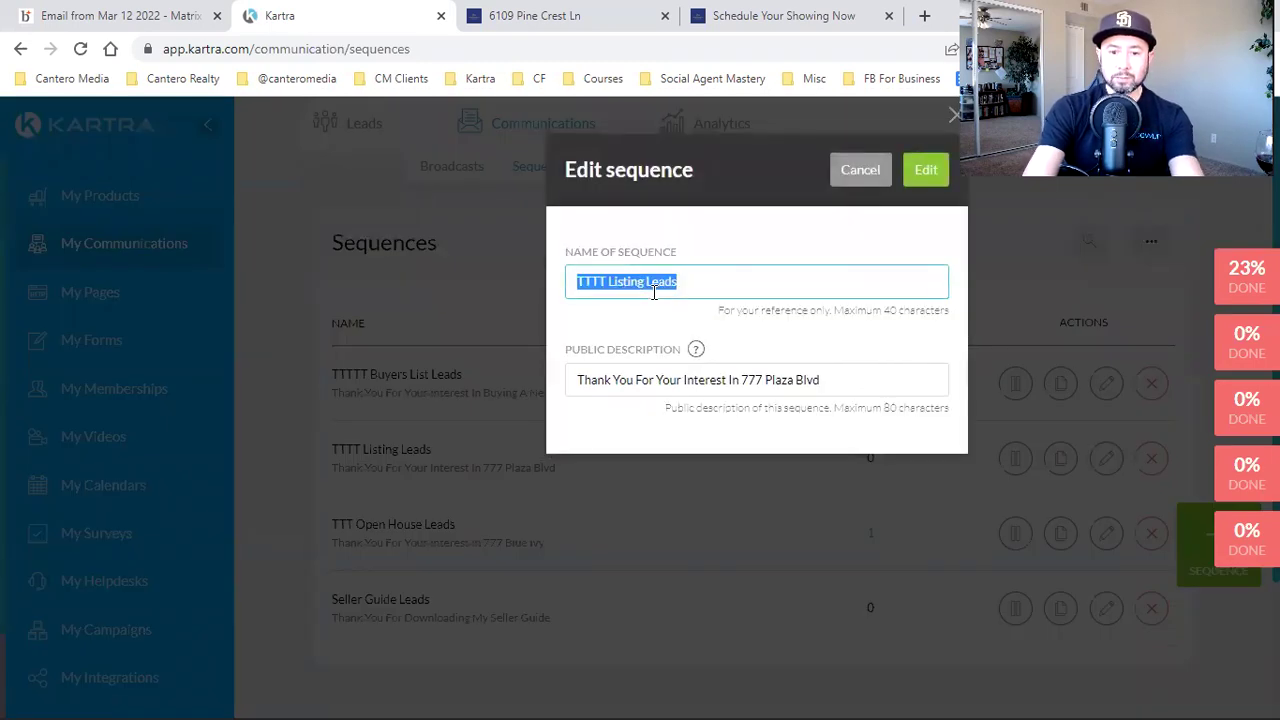
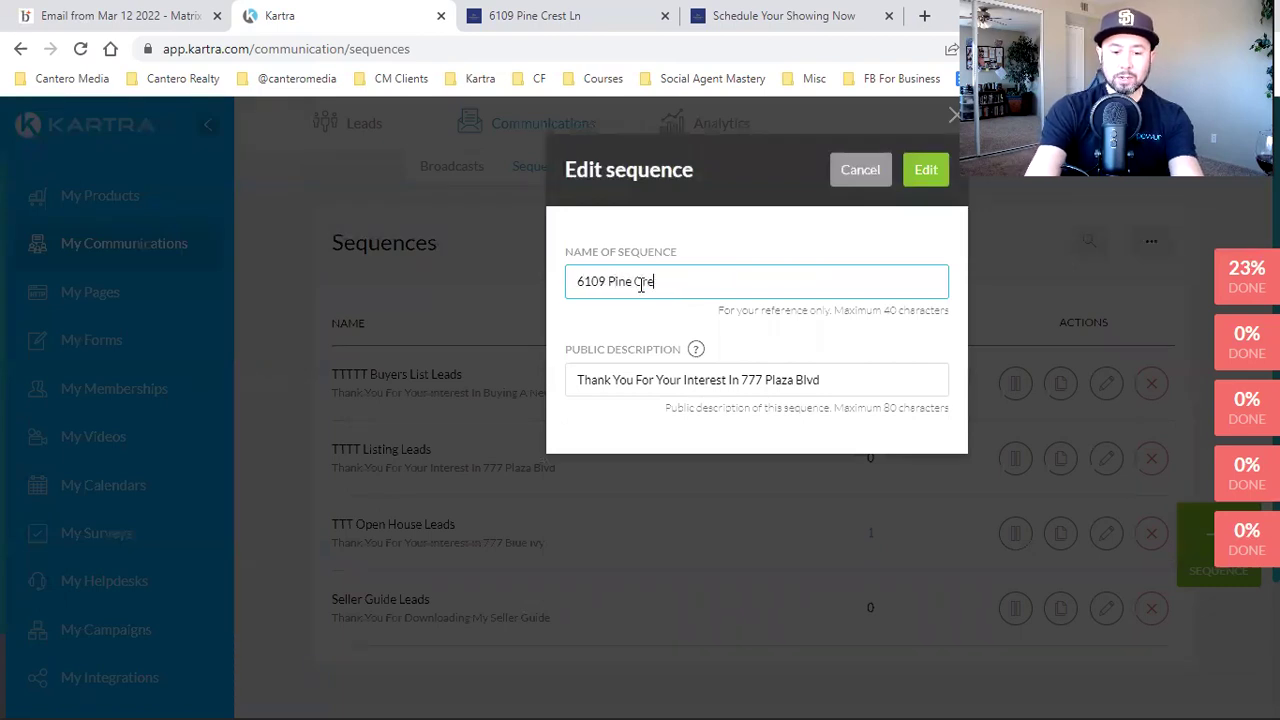
left_click(828, 379)
key("BackSpace")
key("BackSpace")
key("BackSpace")
key("BackSpace")
key("BackSpace")
key("BackSpace")
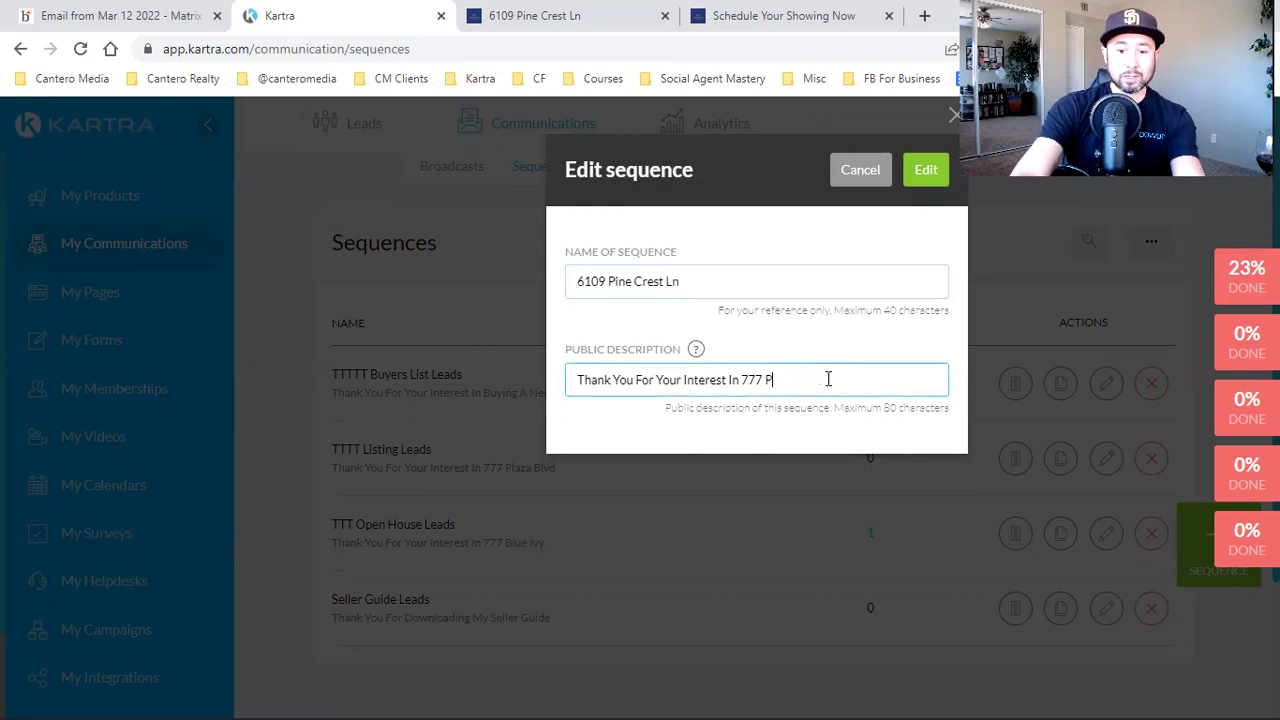
key("BackSpace")
key("BackSpace")
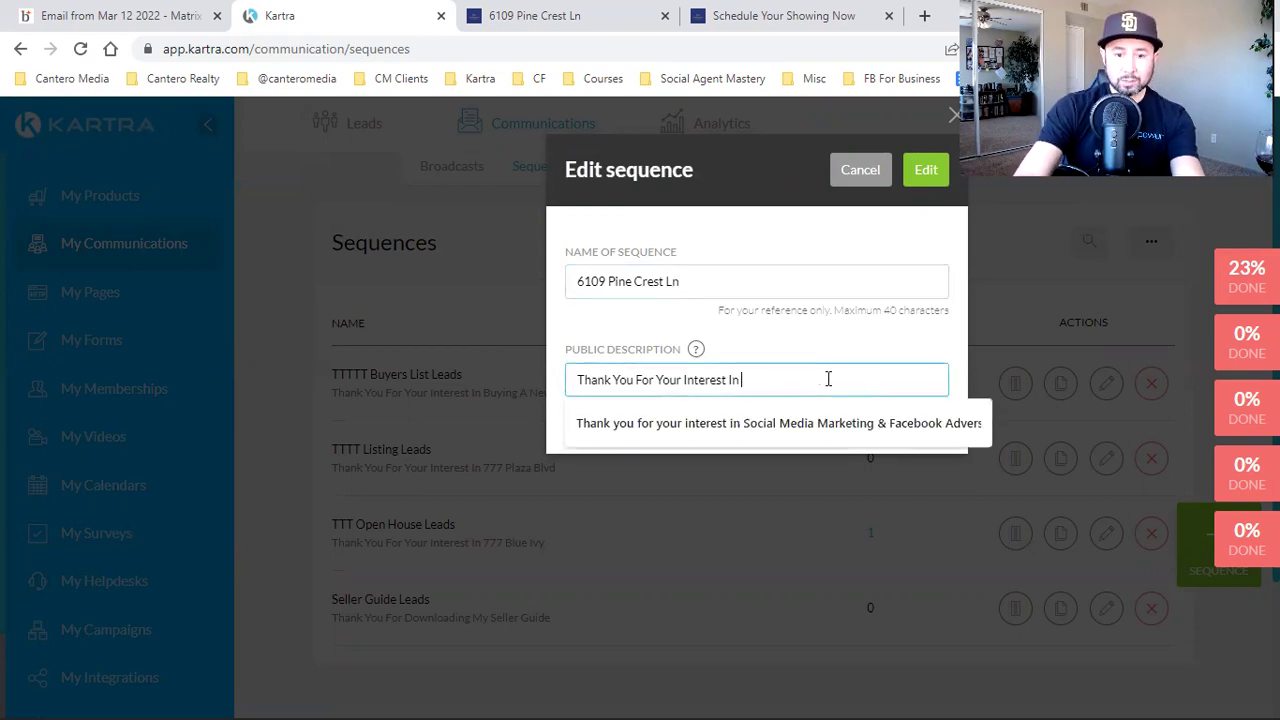
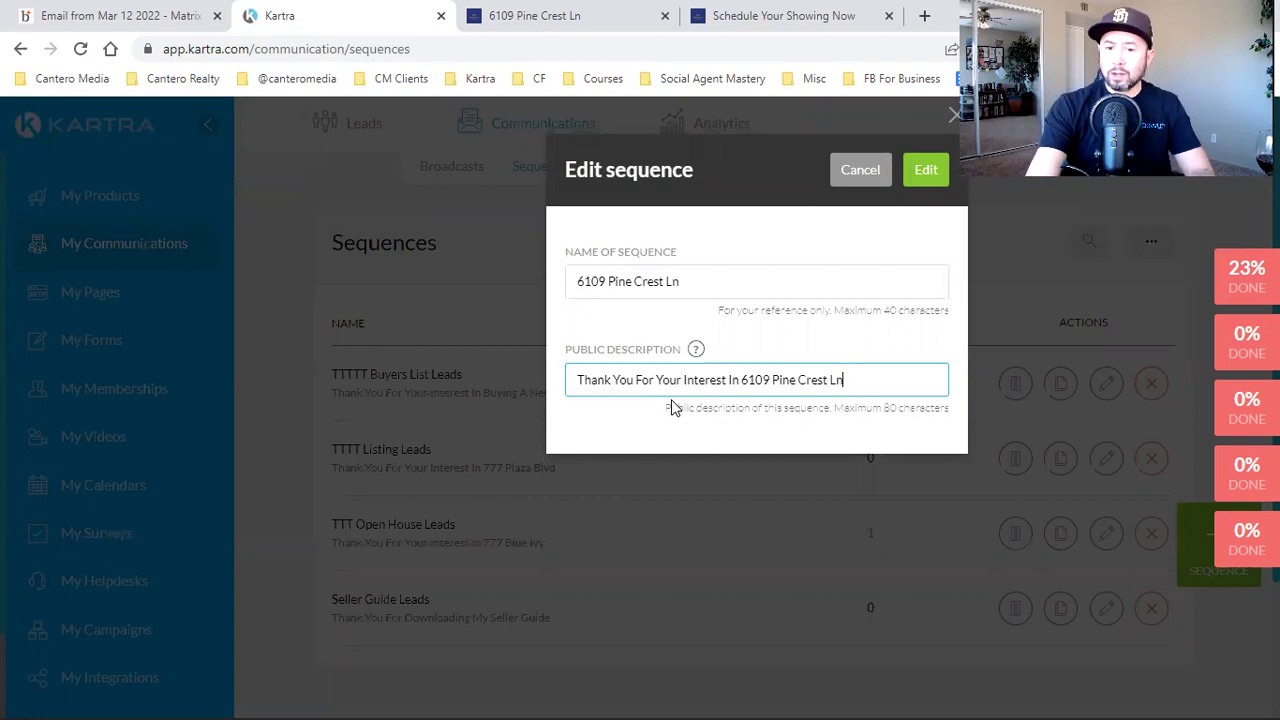
left_click(933, 162)
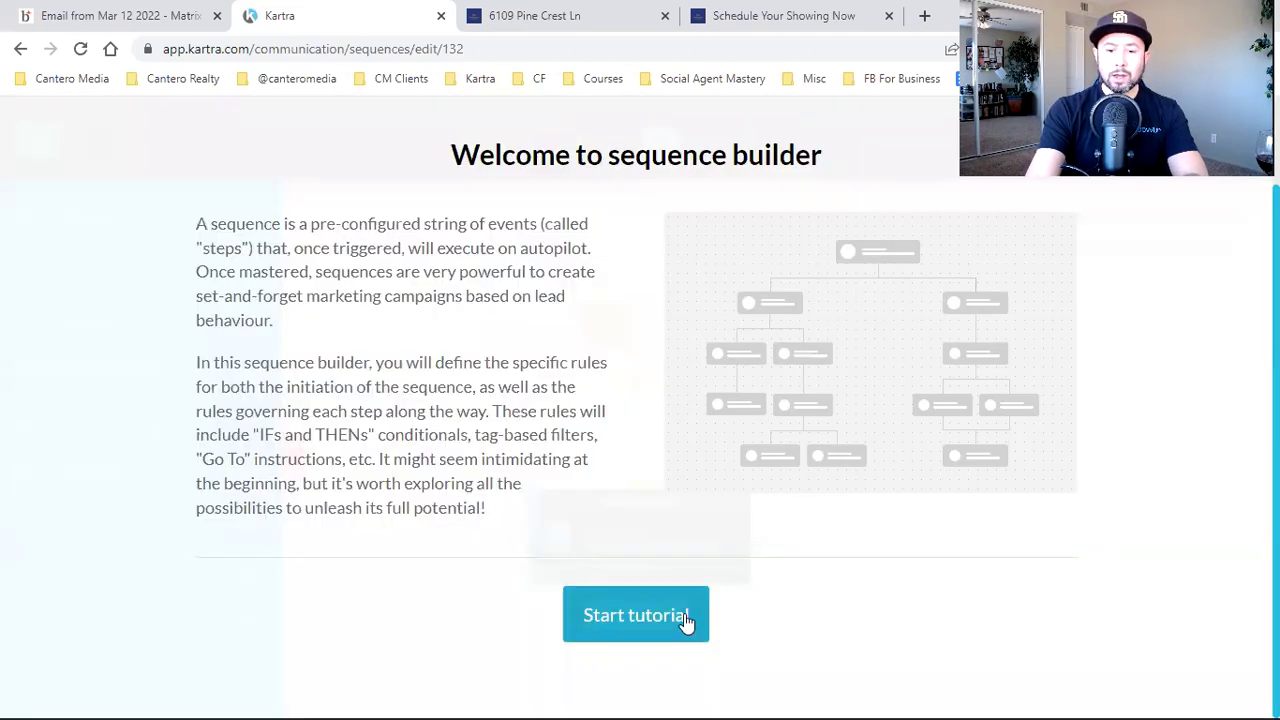
- Run the sequence-builder tutorial through every slide and close it to reach the canvas
left_click(686, 618)
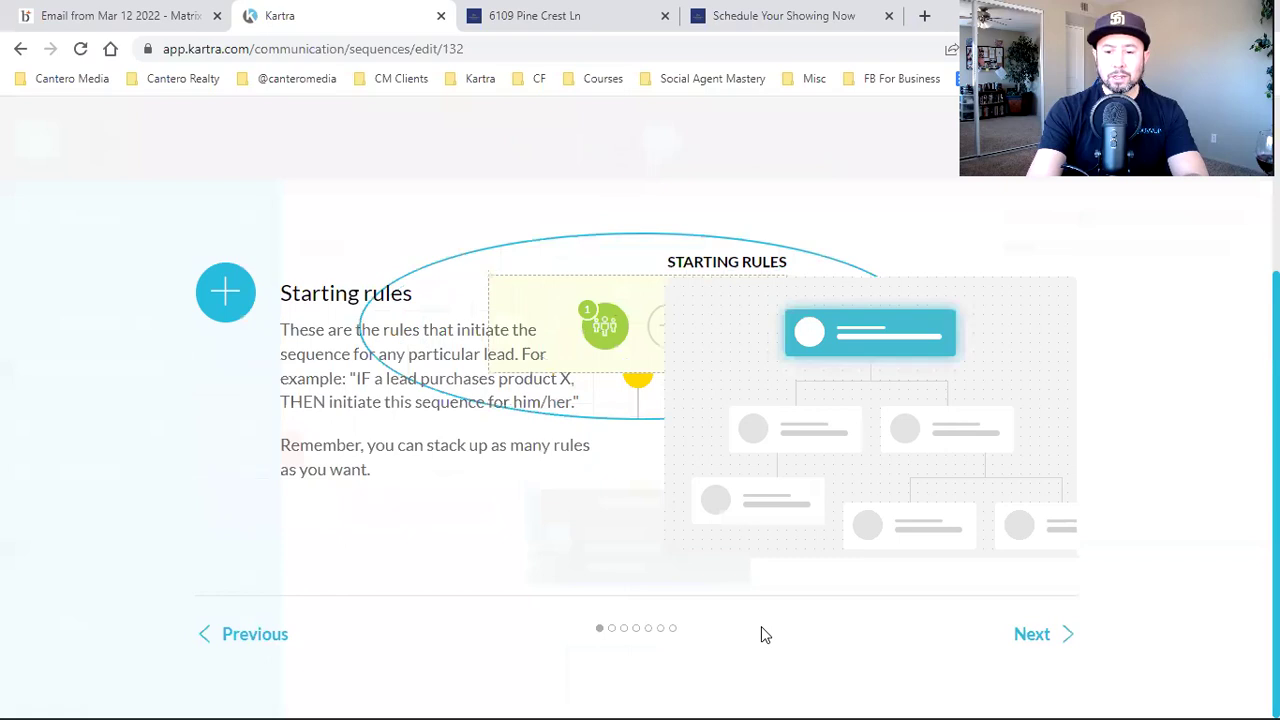
left_click(1047, 645)
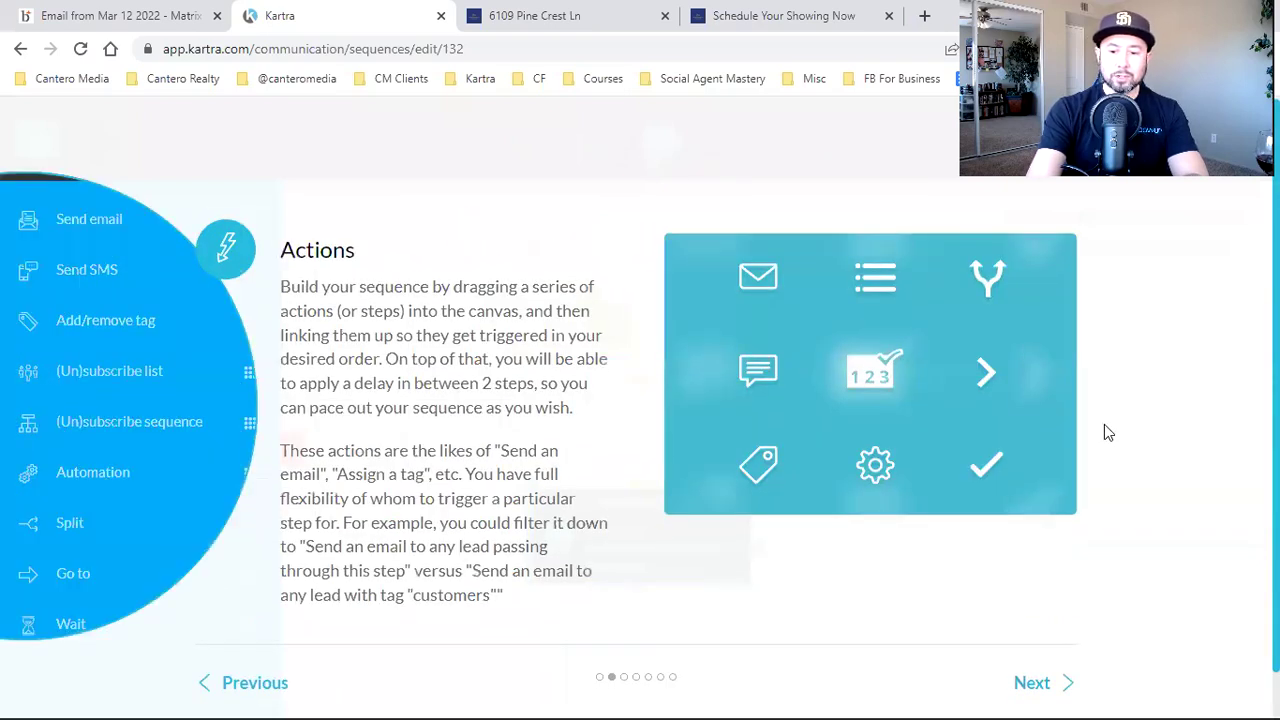
left_click(1066, 634)
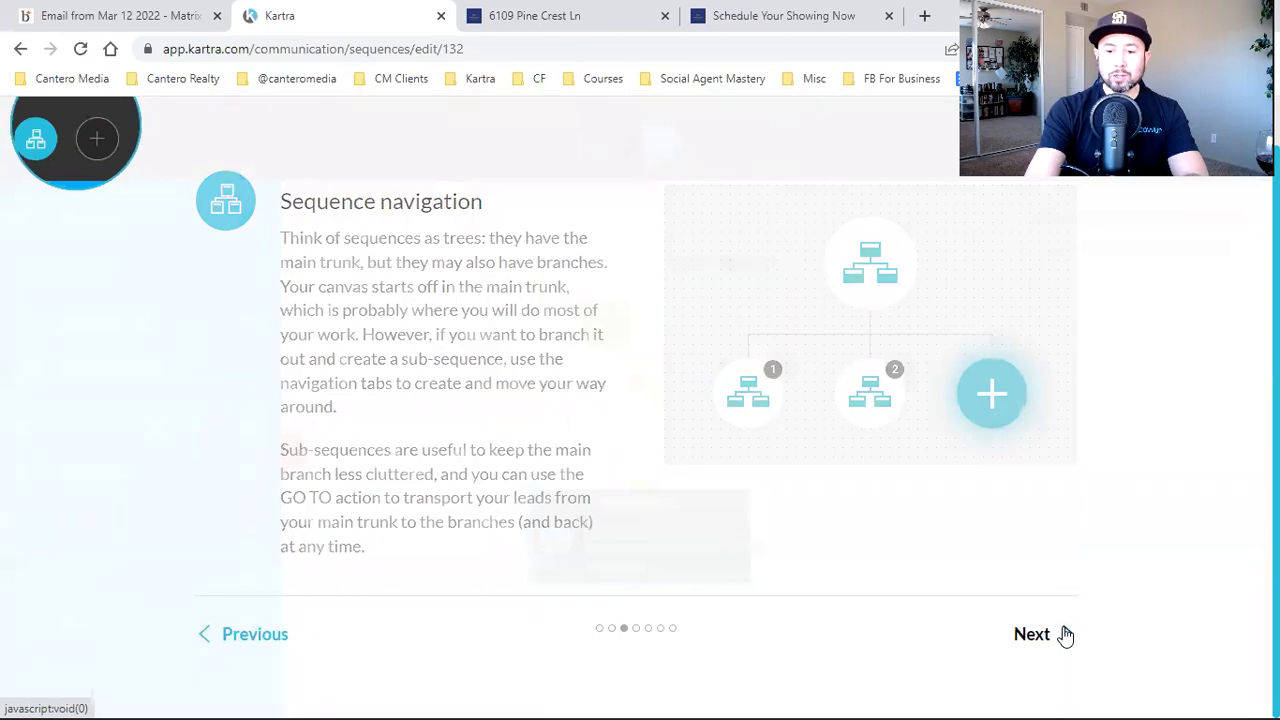
left_click(1064, 634)
left_click(1040, 598)
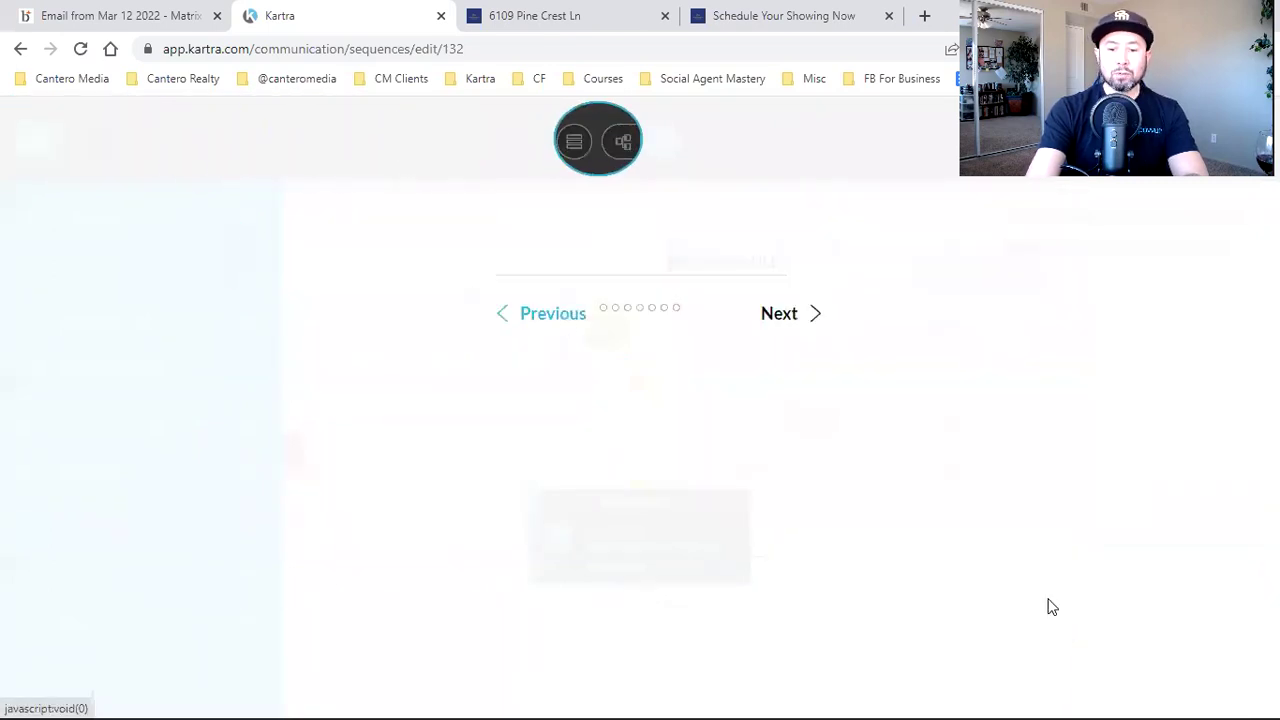
left_click(1052, 636)
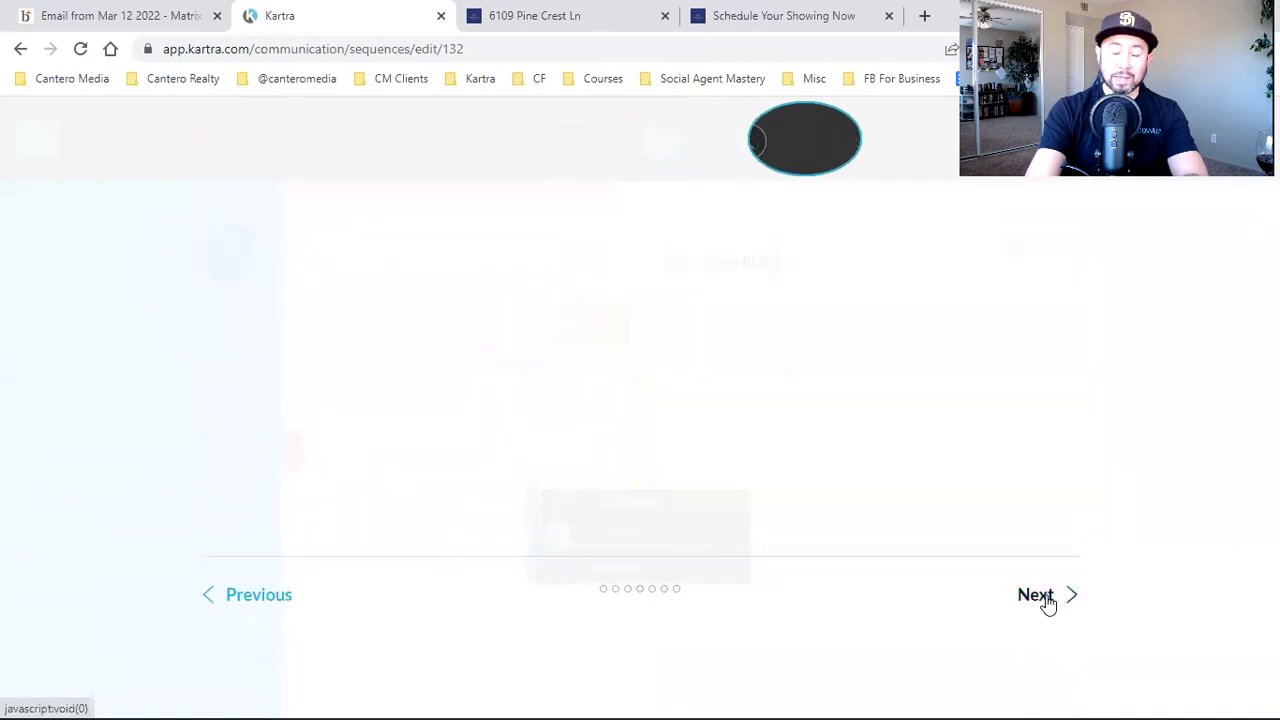
left_click(1046, 600)
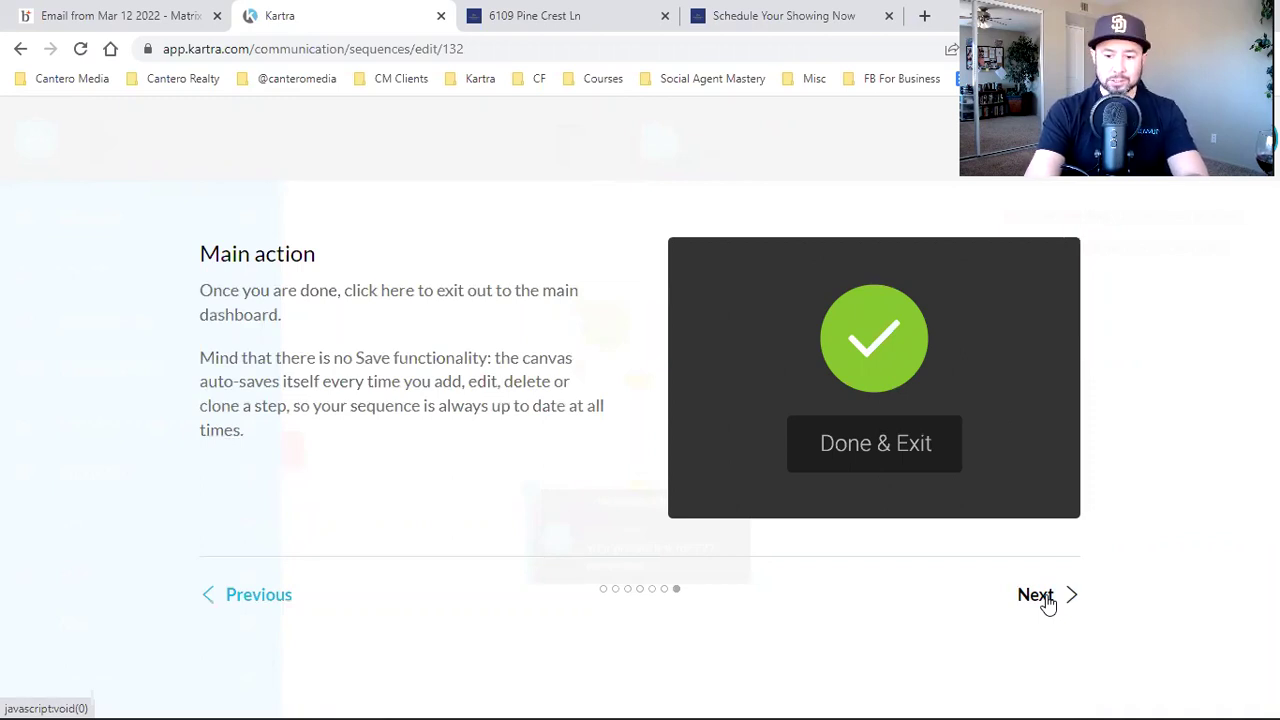
left_click(1046, 598)
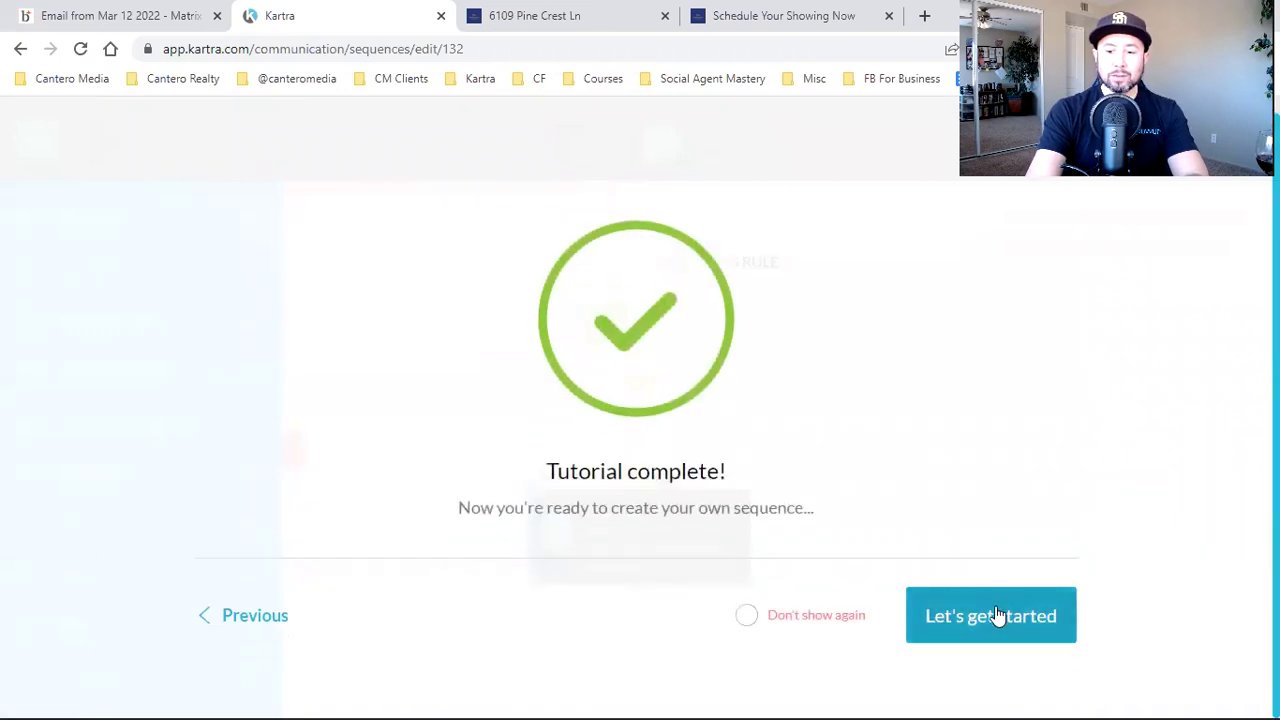
left_click(997, 615)
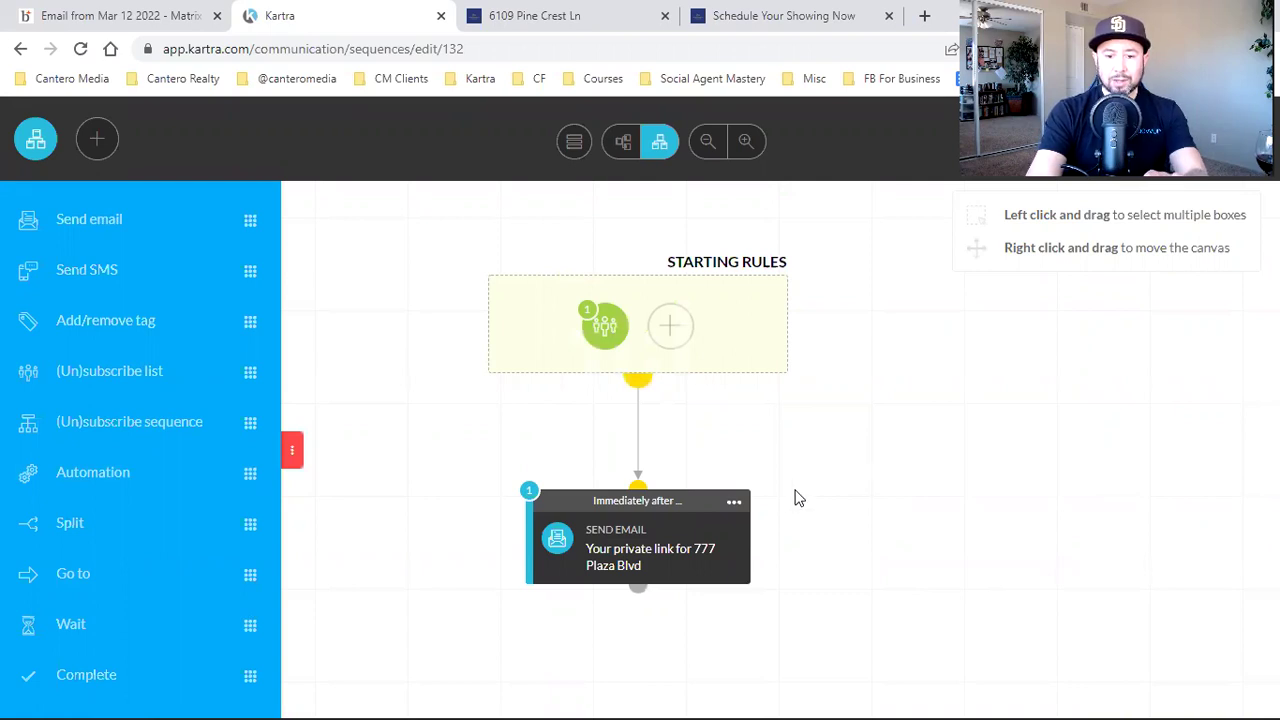
left_click(734, 501)
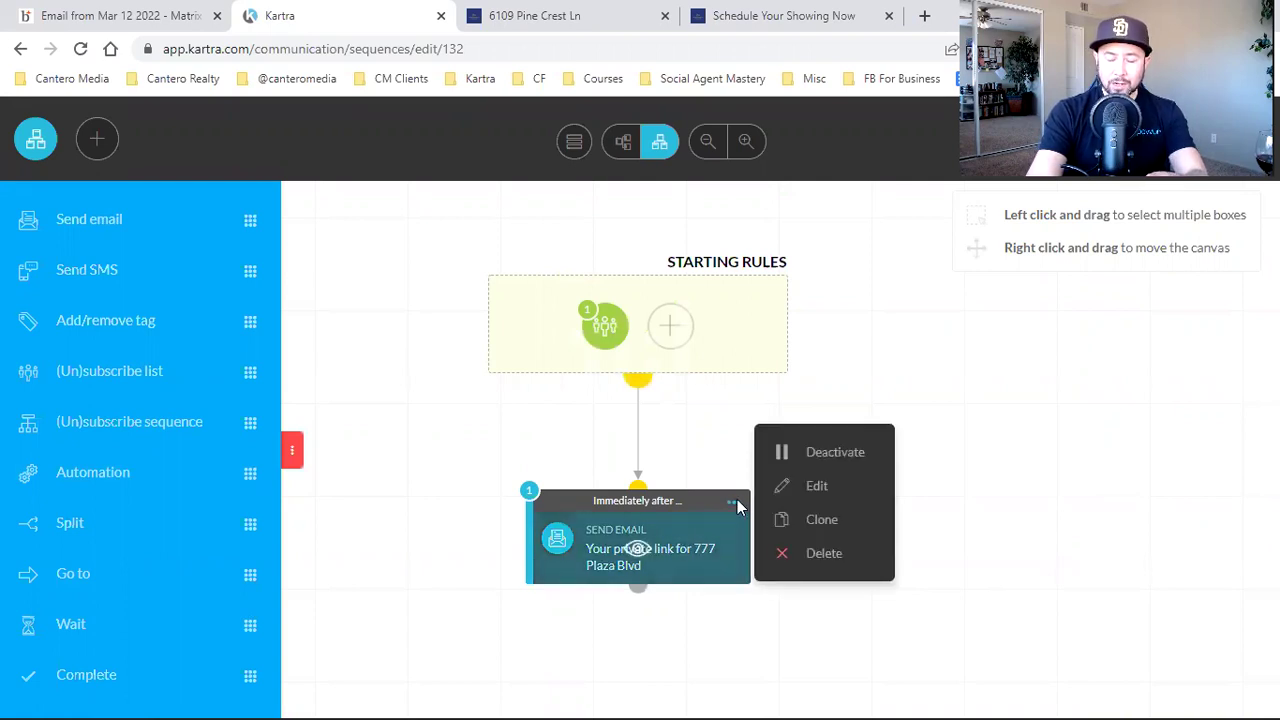
left_click(817, 485)
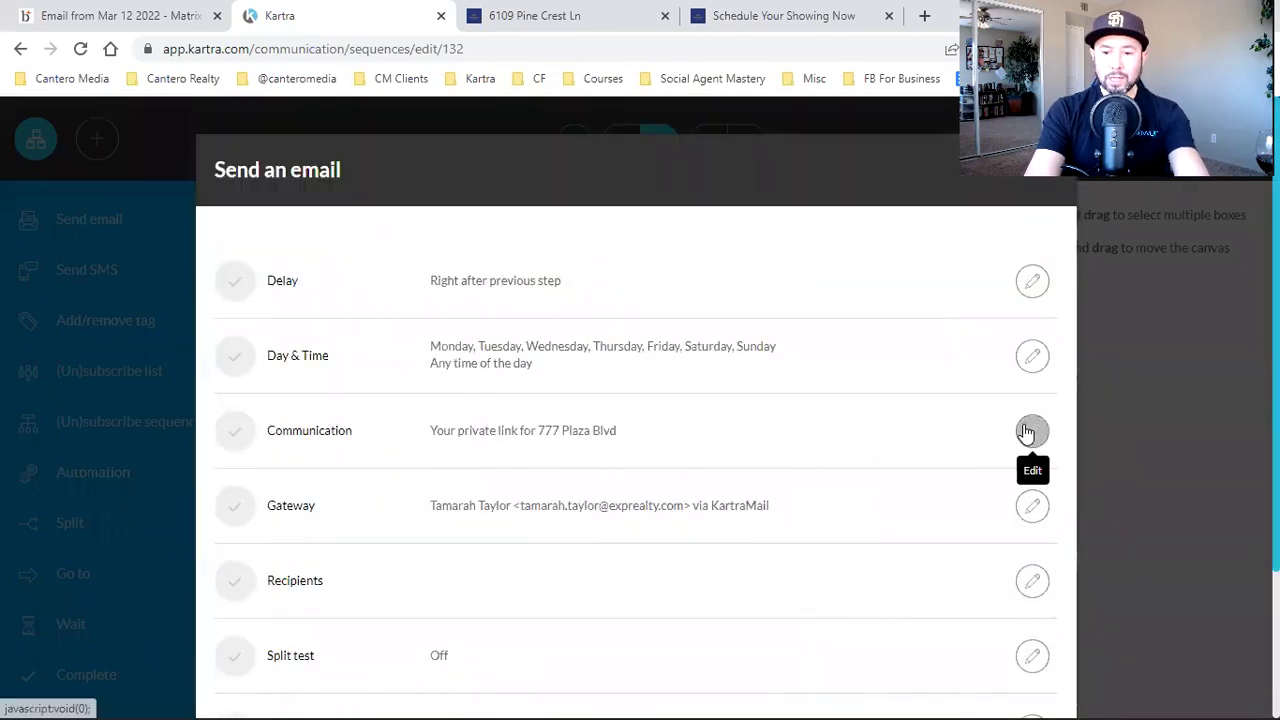
left_click(1030, 432)
triple_click(371, 274)
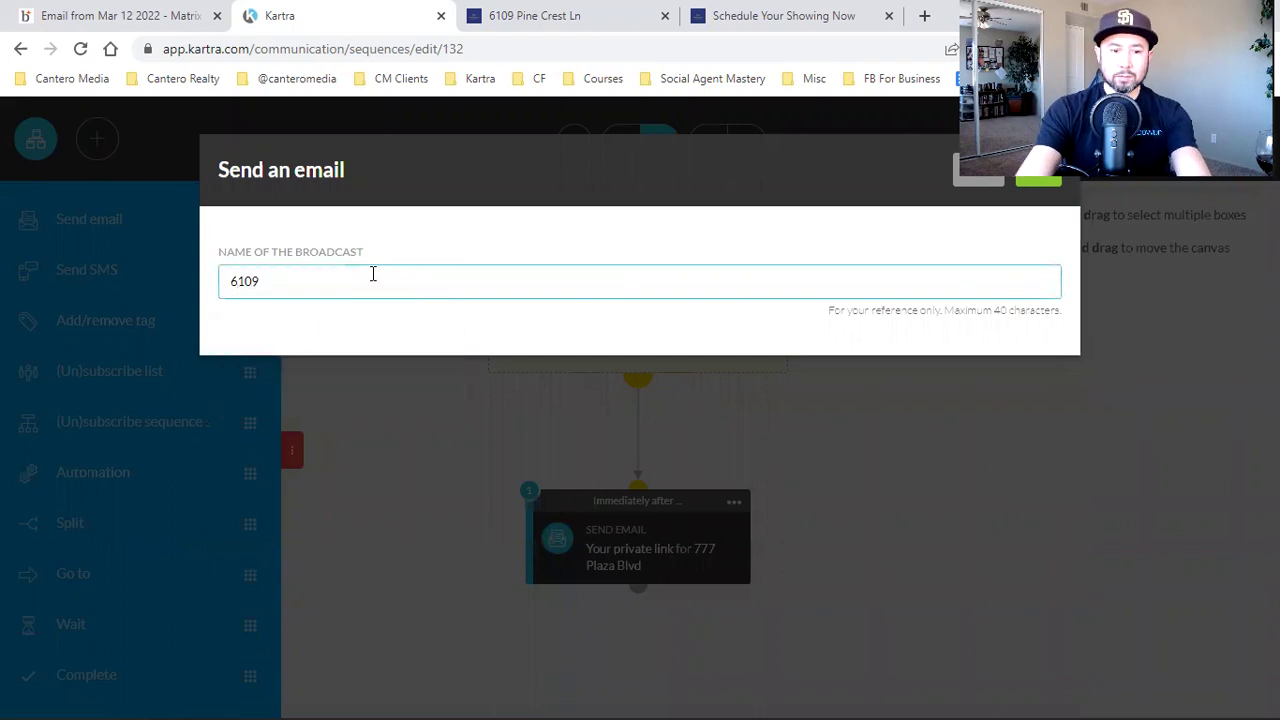
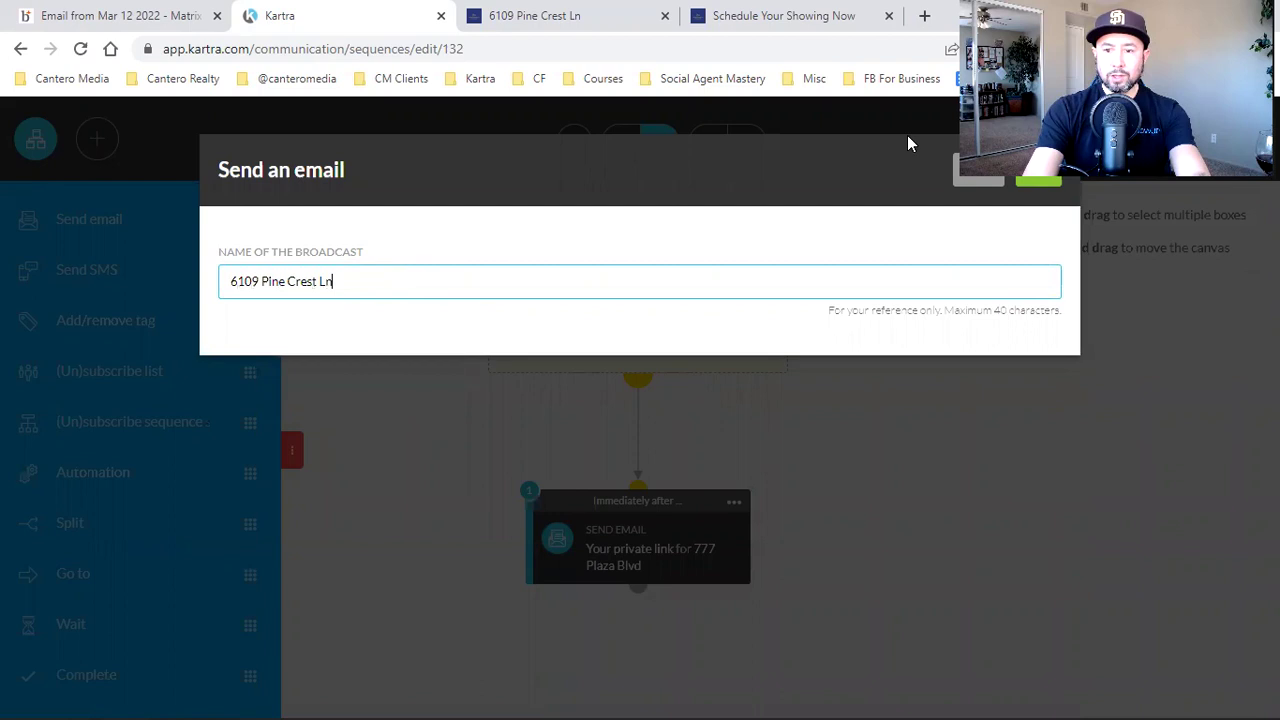
left_click(1037, 180)
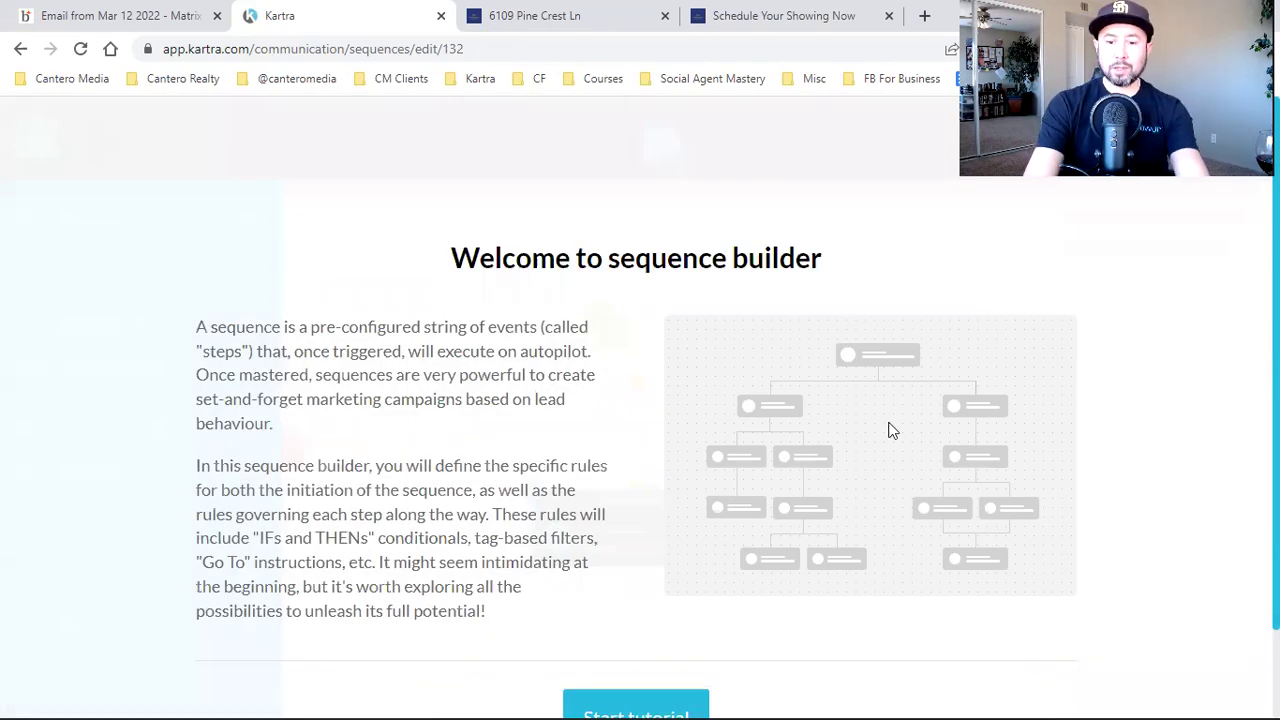
- Restart the sequence-builder tutorial, step through all its slides, and dismiss it back to the canvas
scroll(800, 450, "down", 1)
left_click(663, 608)
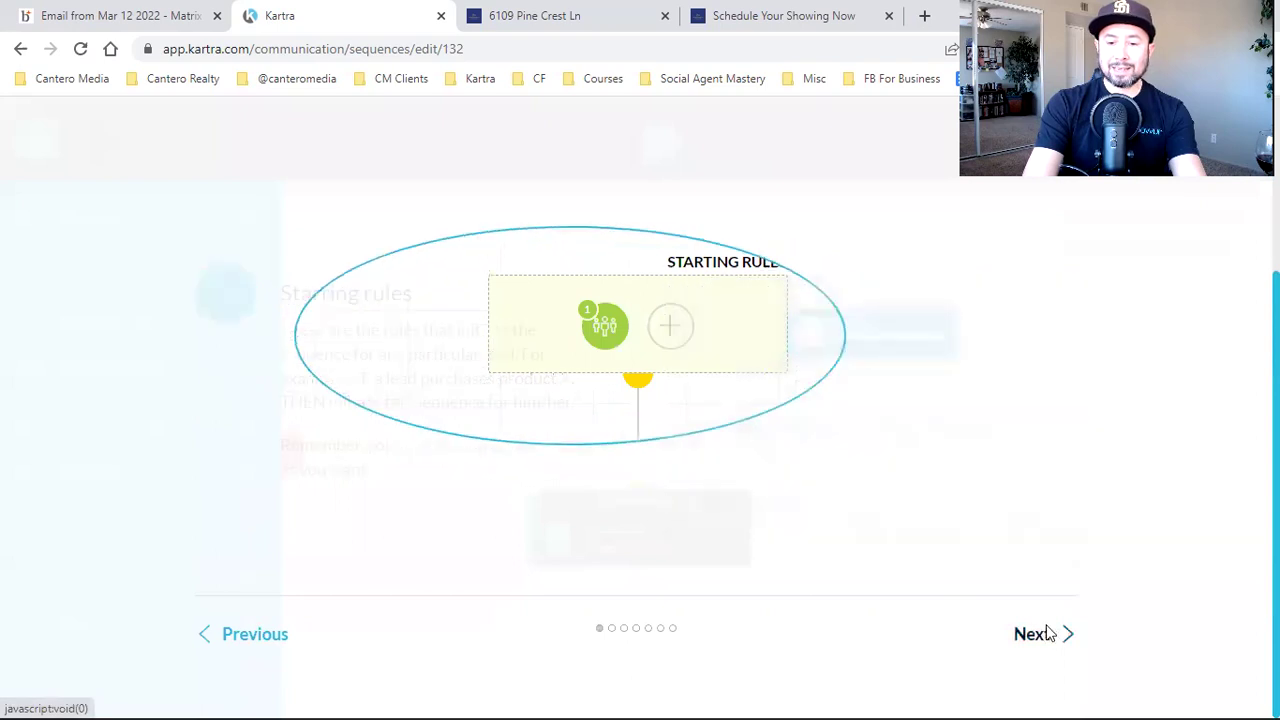
left_click(1047, 633)
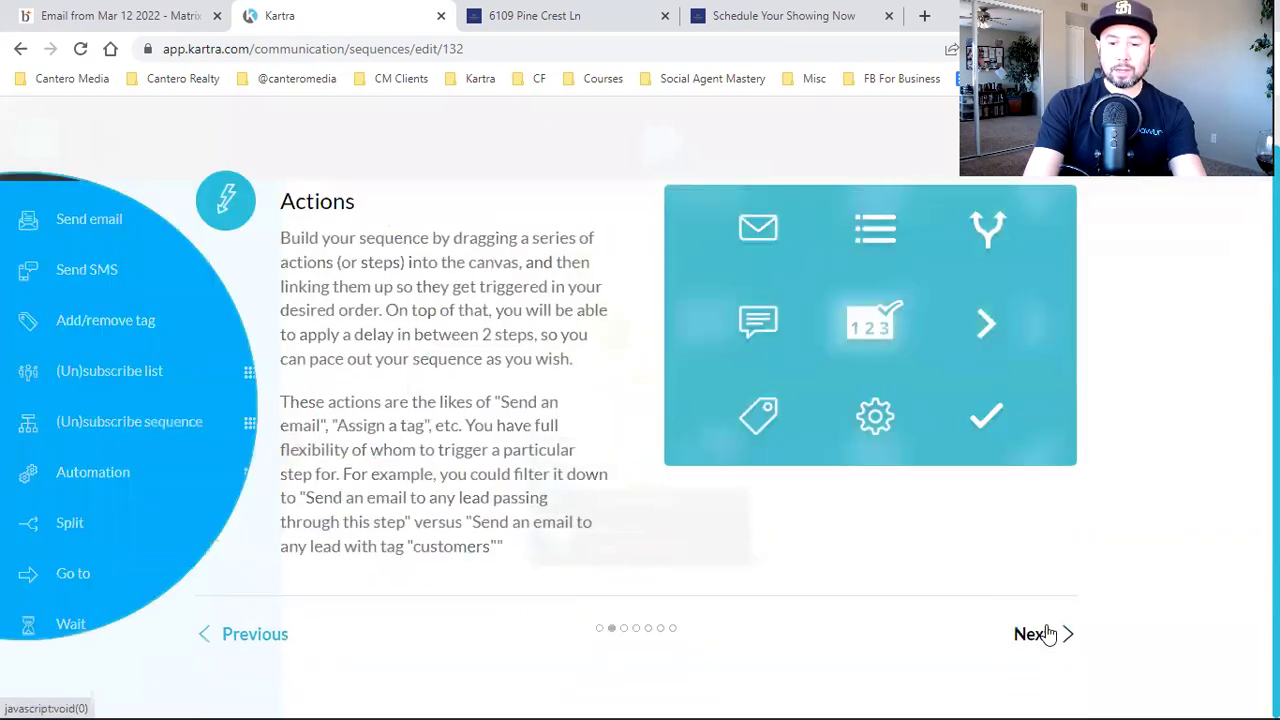
left_click(1046, 636)
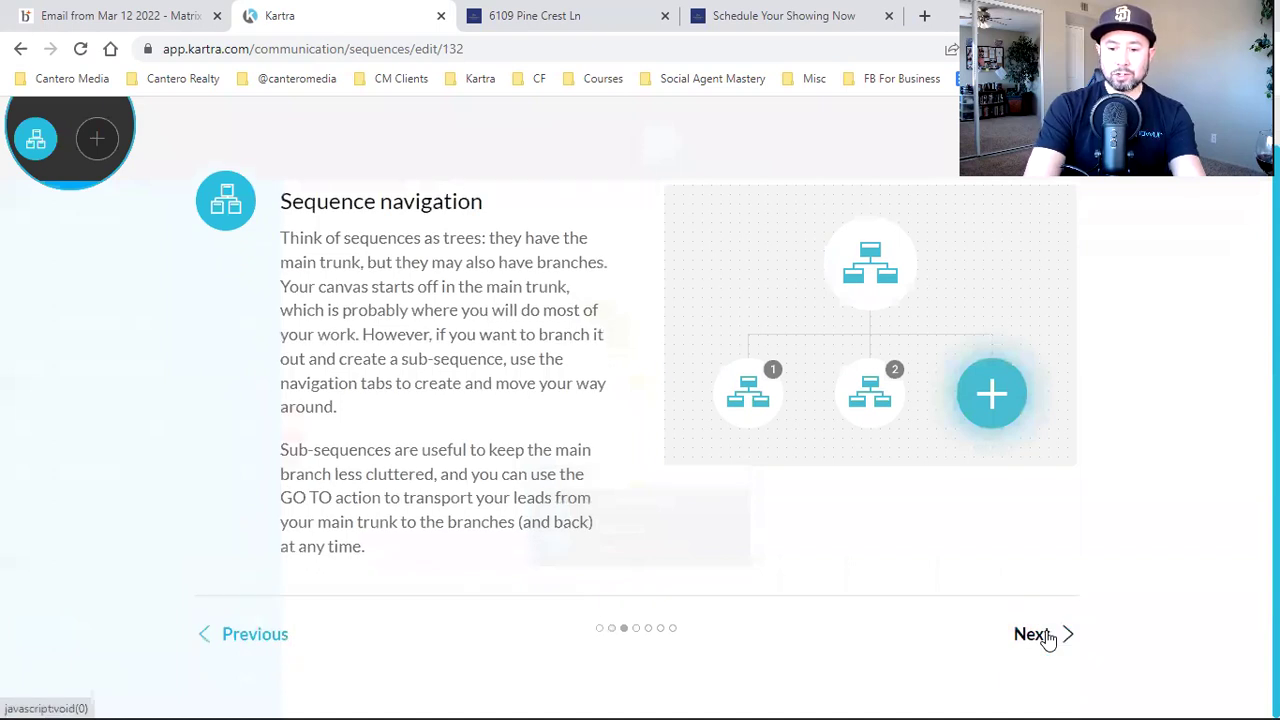
left_click(1046, 634)
left_click(1046, 597)
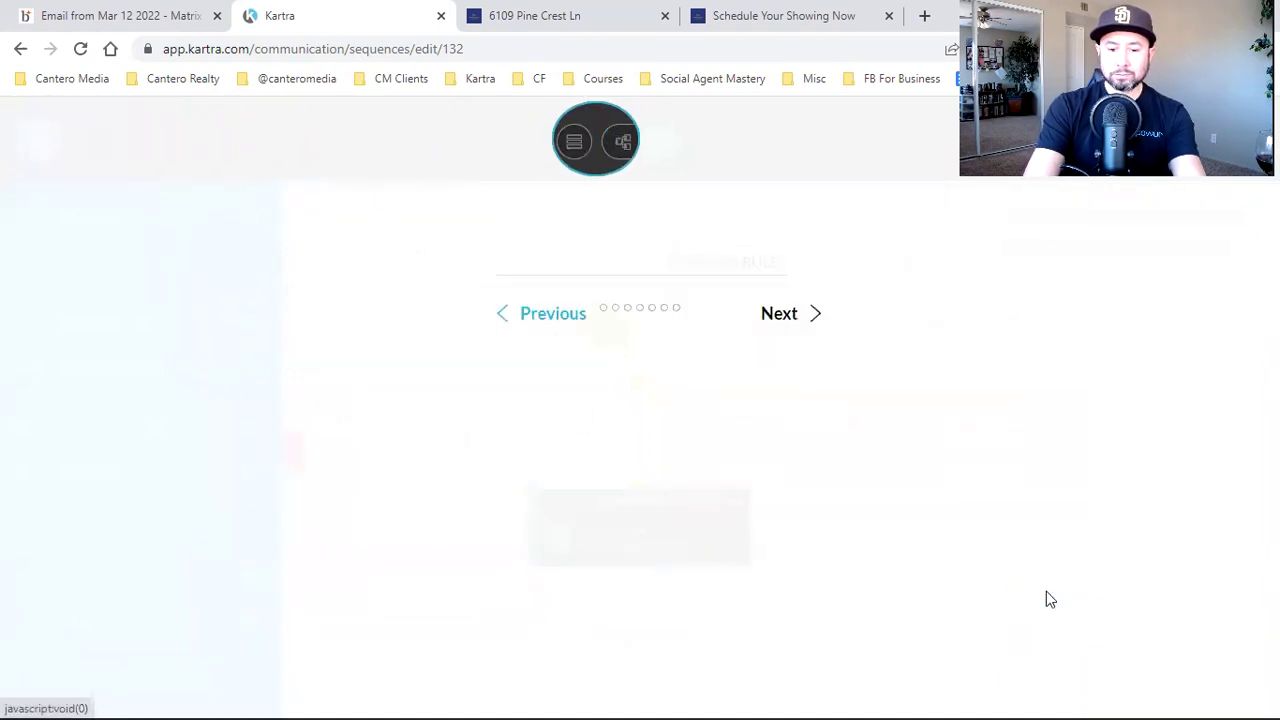
left_click(1061, 641)
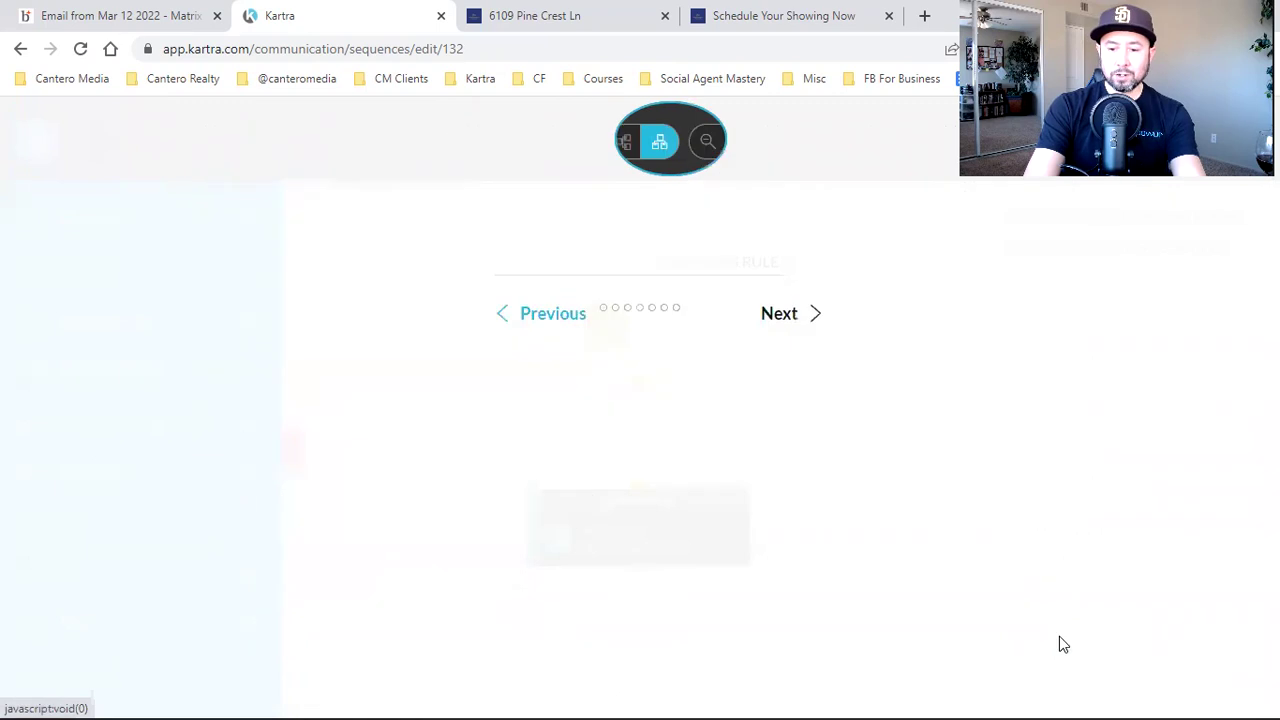
left_click(1046, 600)
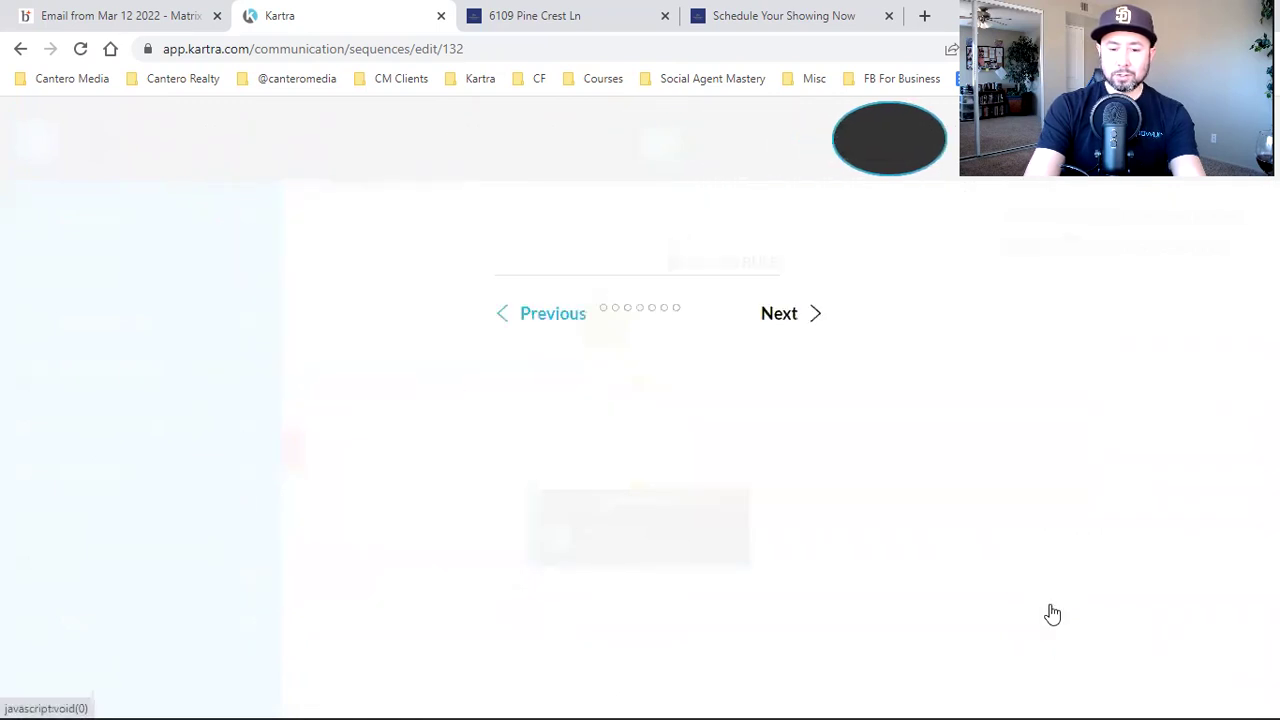
left_click(1050, 610)
left_click(1052, 620)
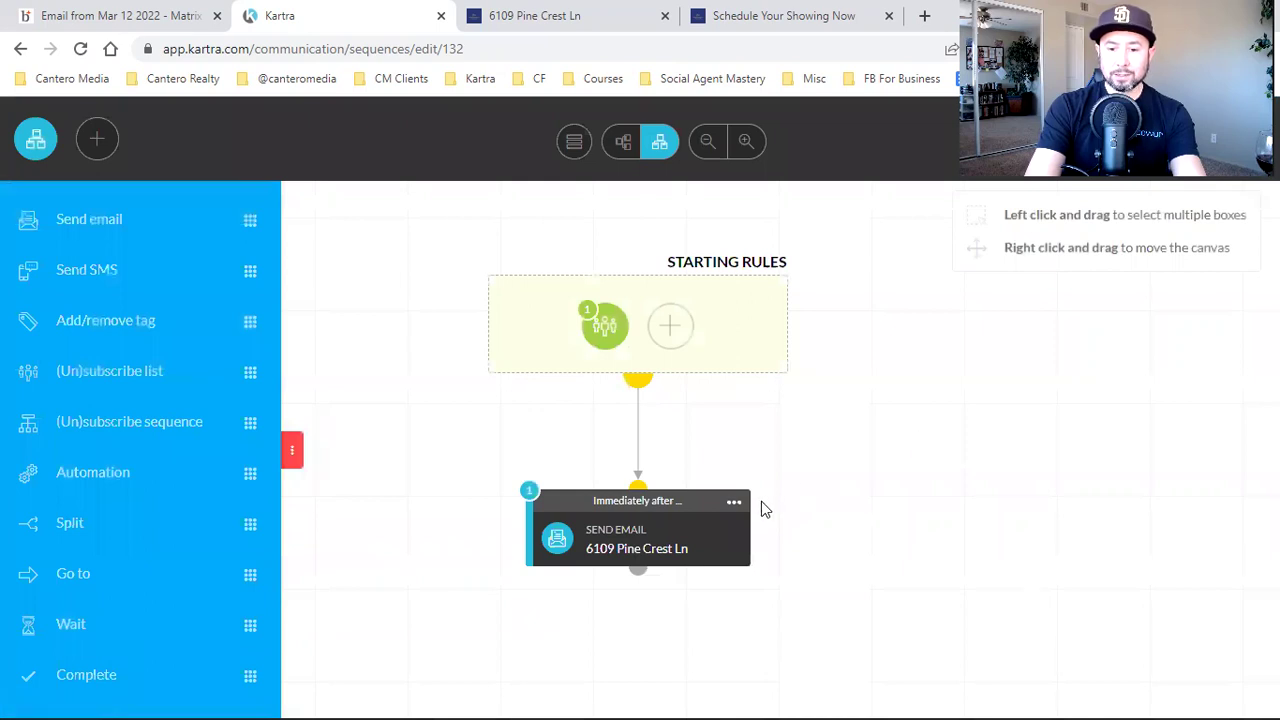
left_click(733, 502)
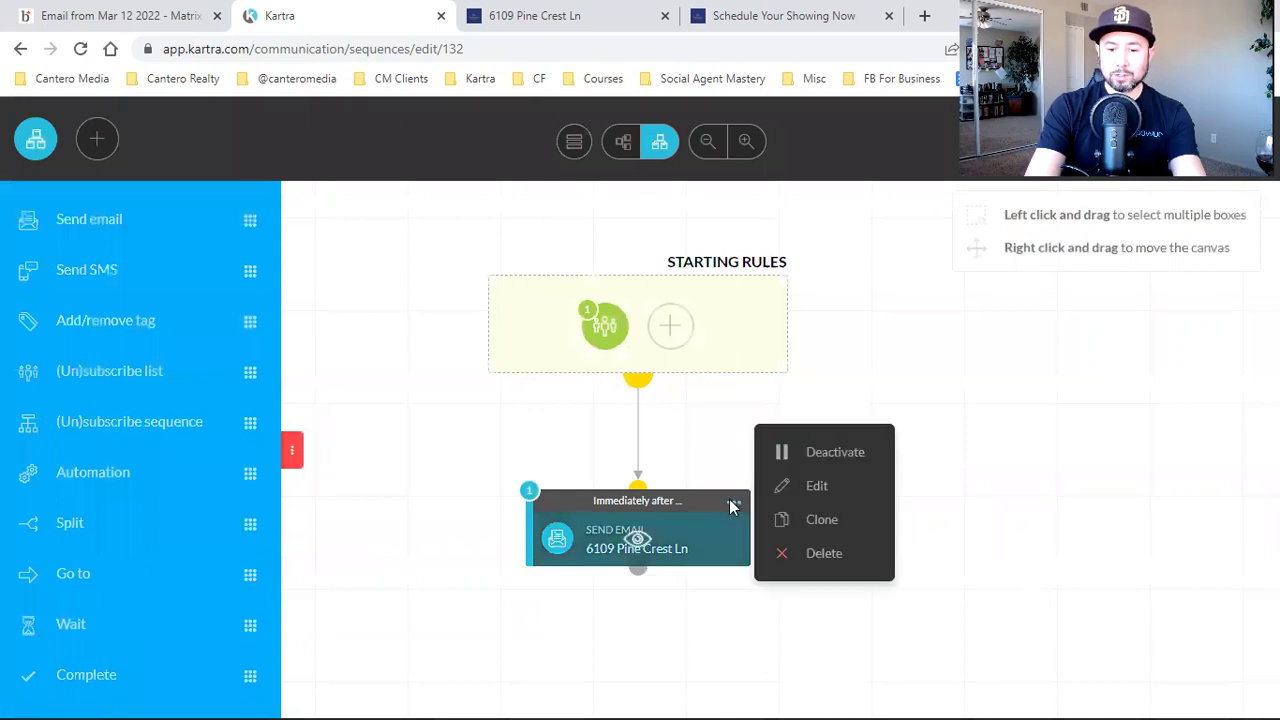
left_click(815, 486)
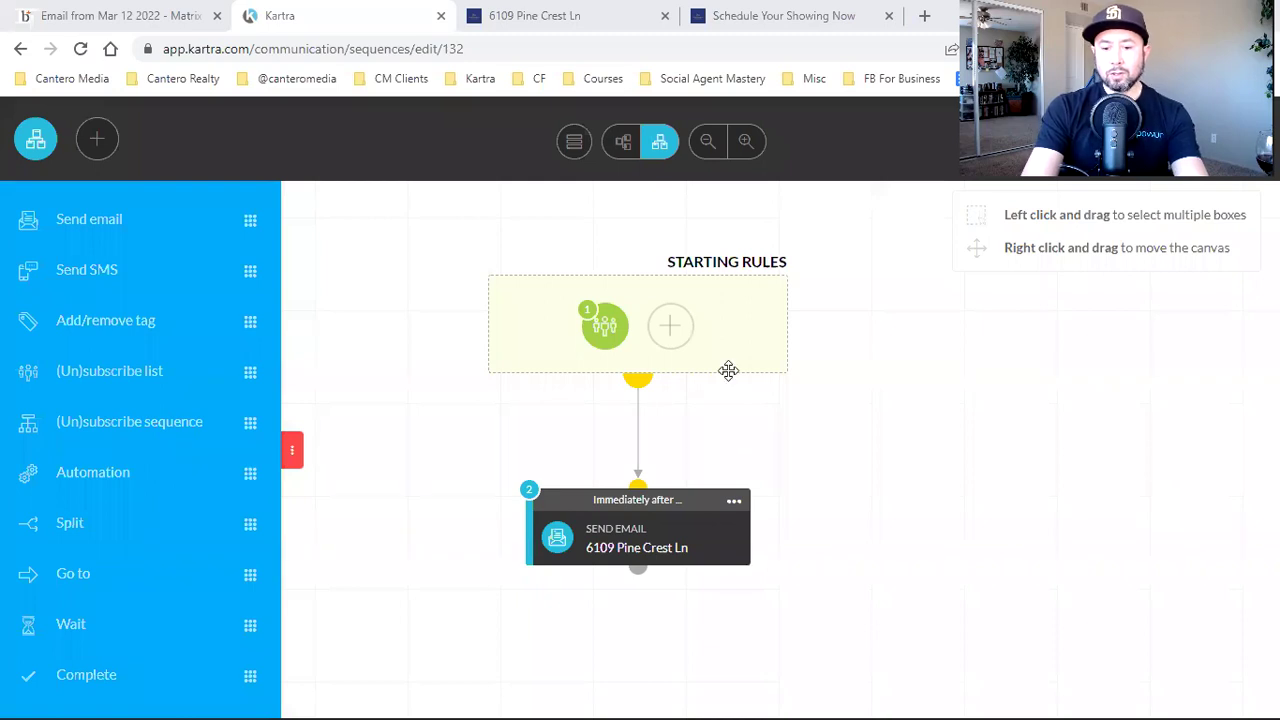
left_click(622, 340)
left_click(660, 314)
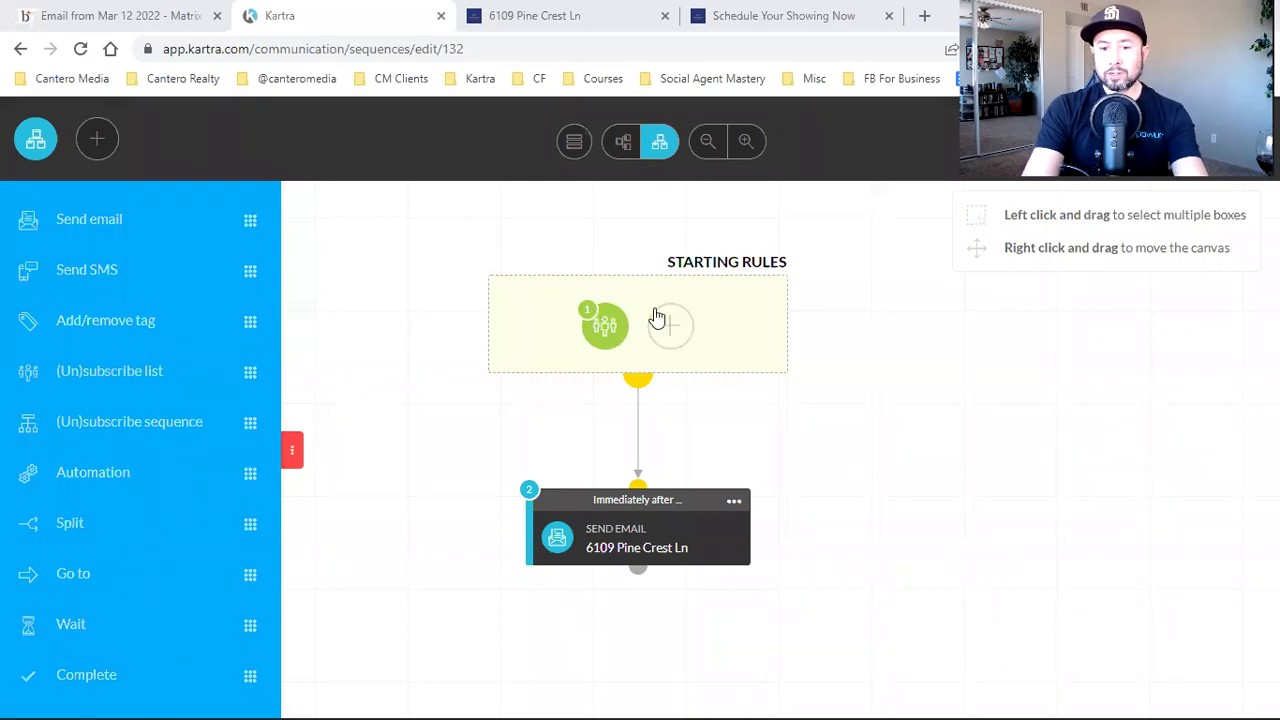
left_click(608, 316)
left_click(617, 317)
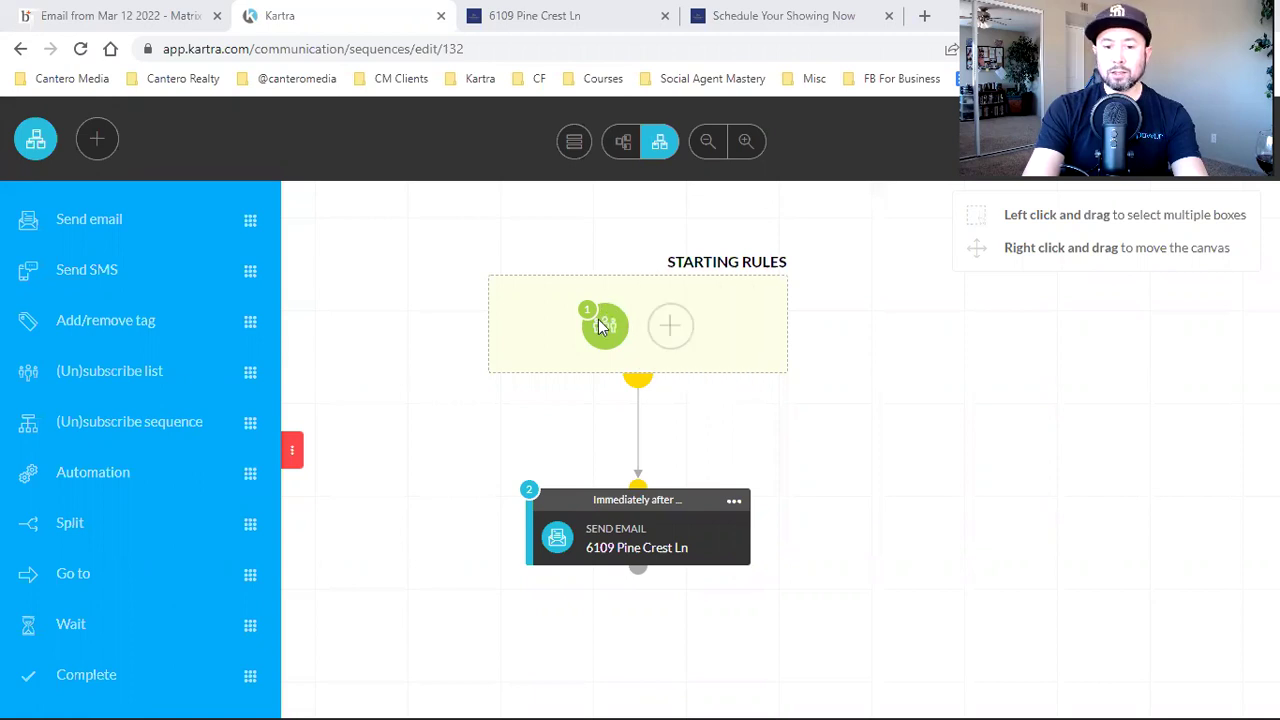
left_click(597, 328)
left_click(620, 317)
left_click(591, 323)
left_click(610, 318)
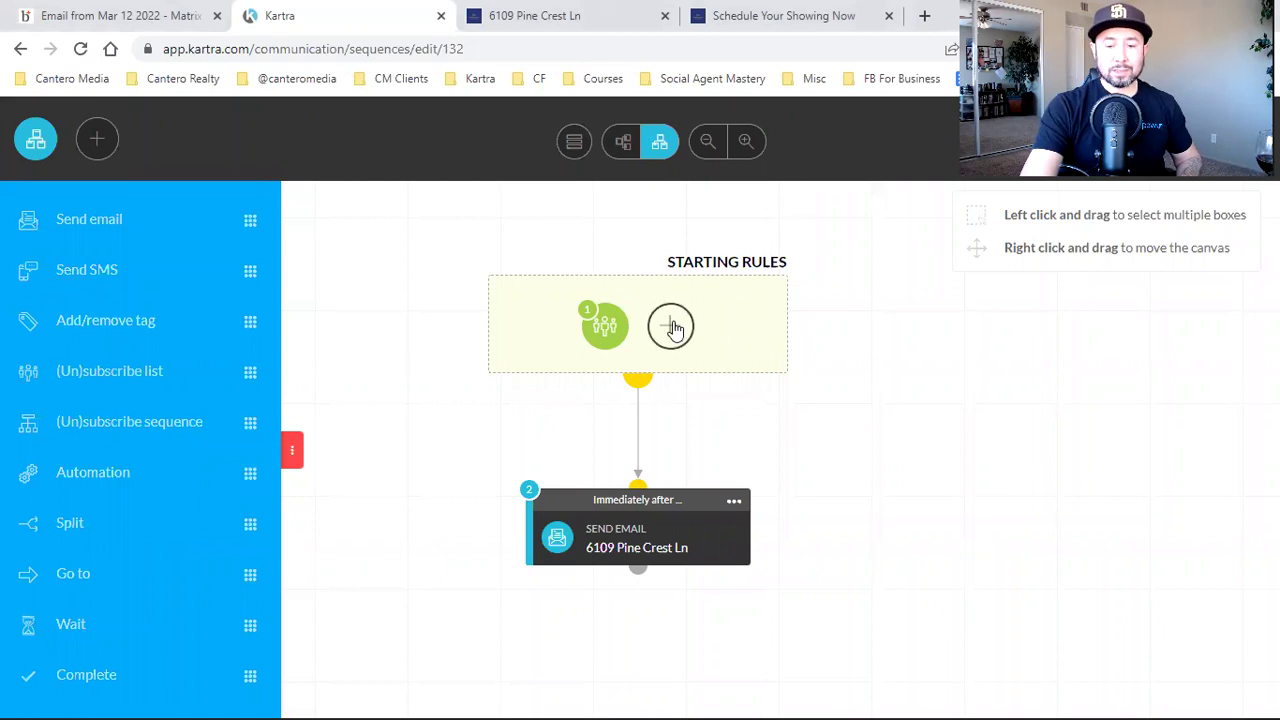
left_click(672, 323)
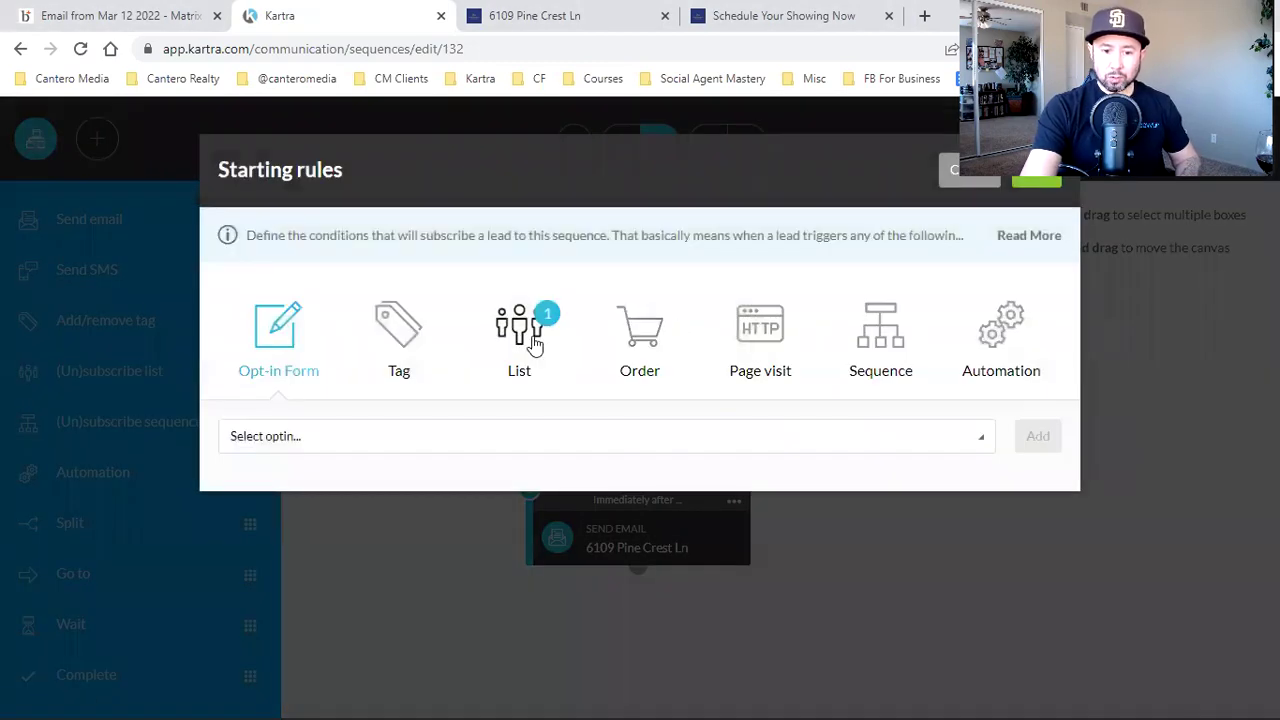
left_click(527, 341)
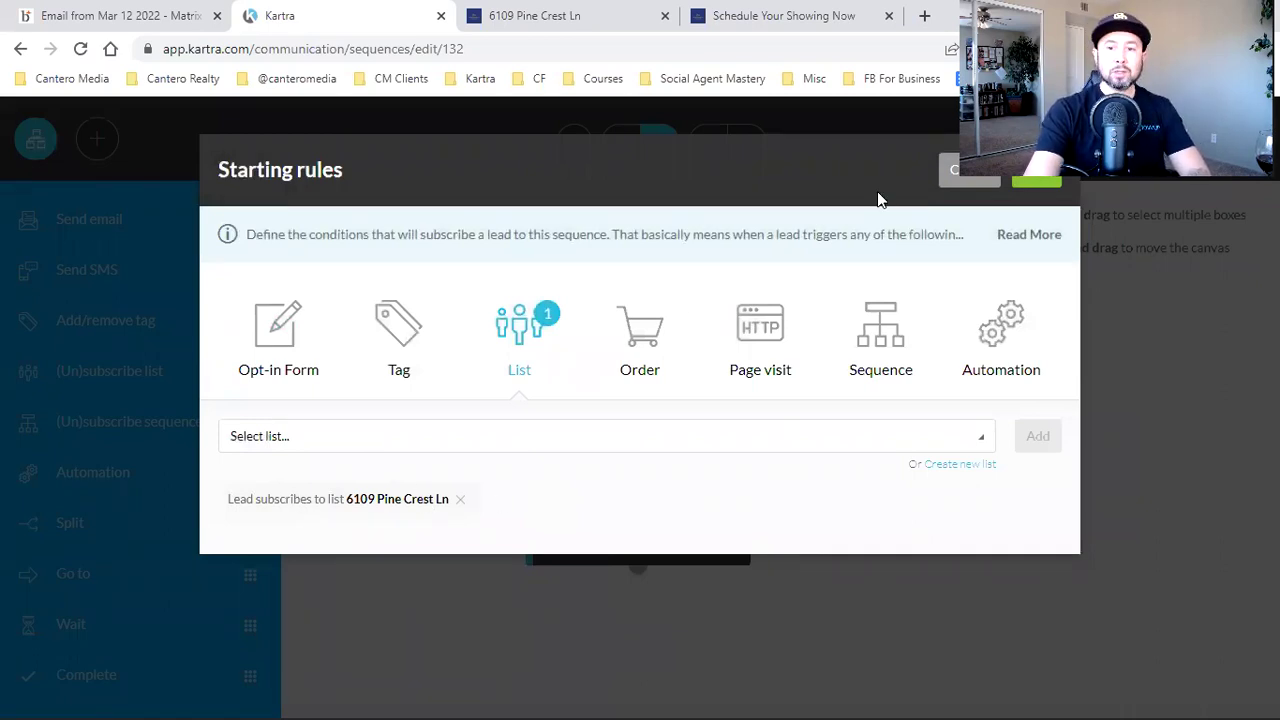
left_click(1036, 182)
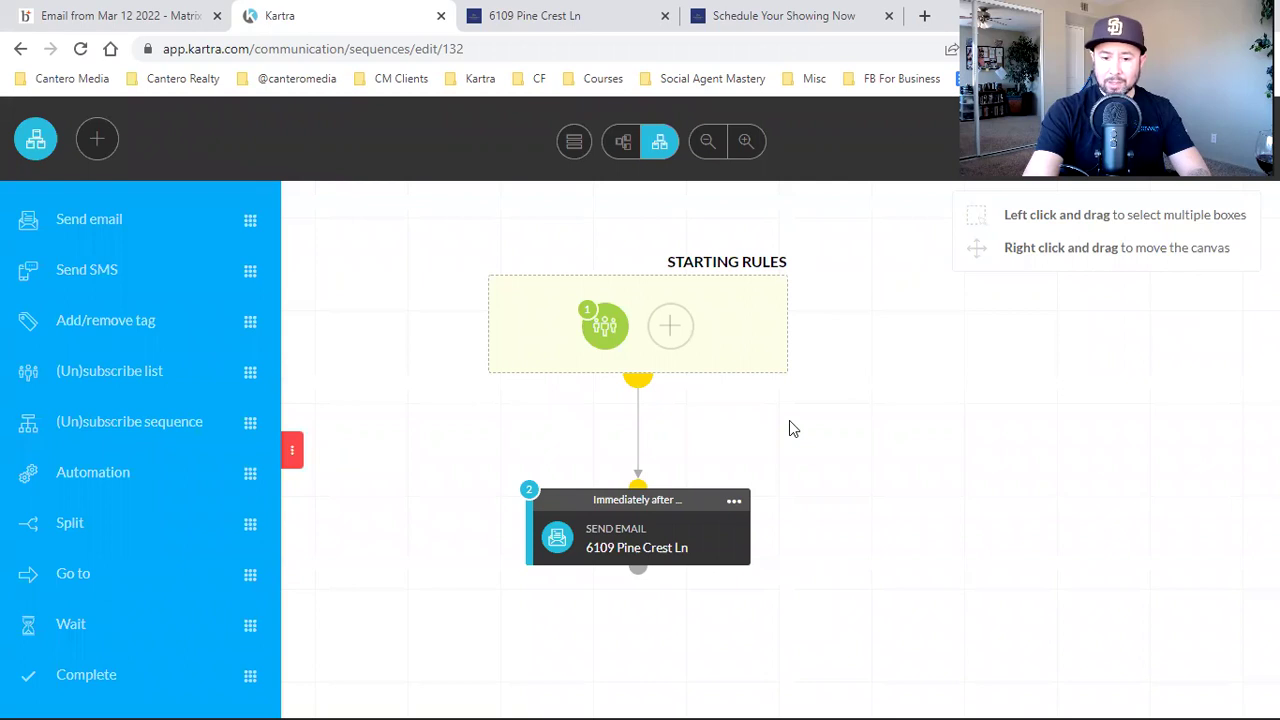
left_click(734, 500)
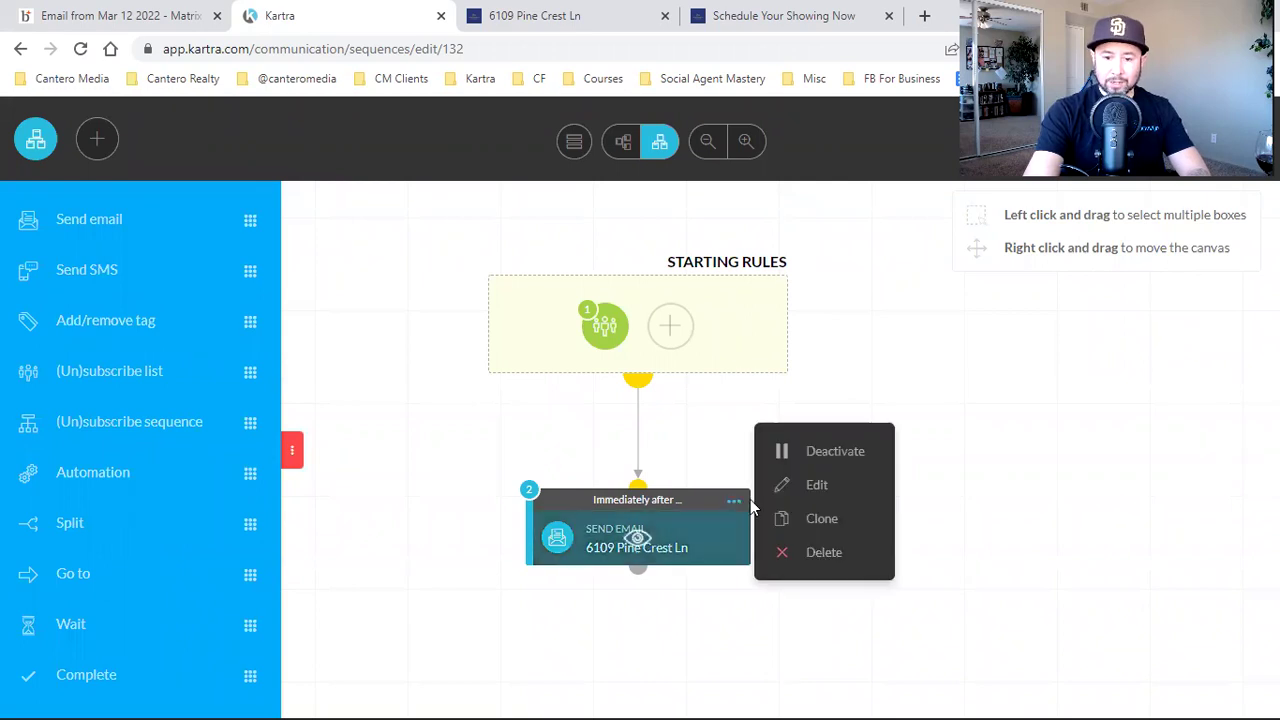
left_click(812, 485)
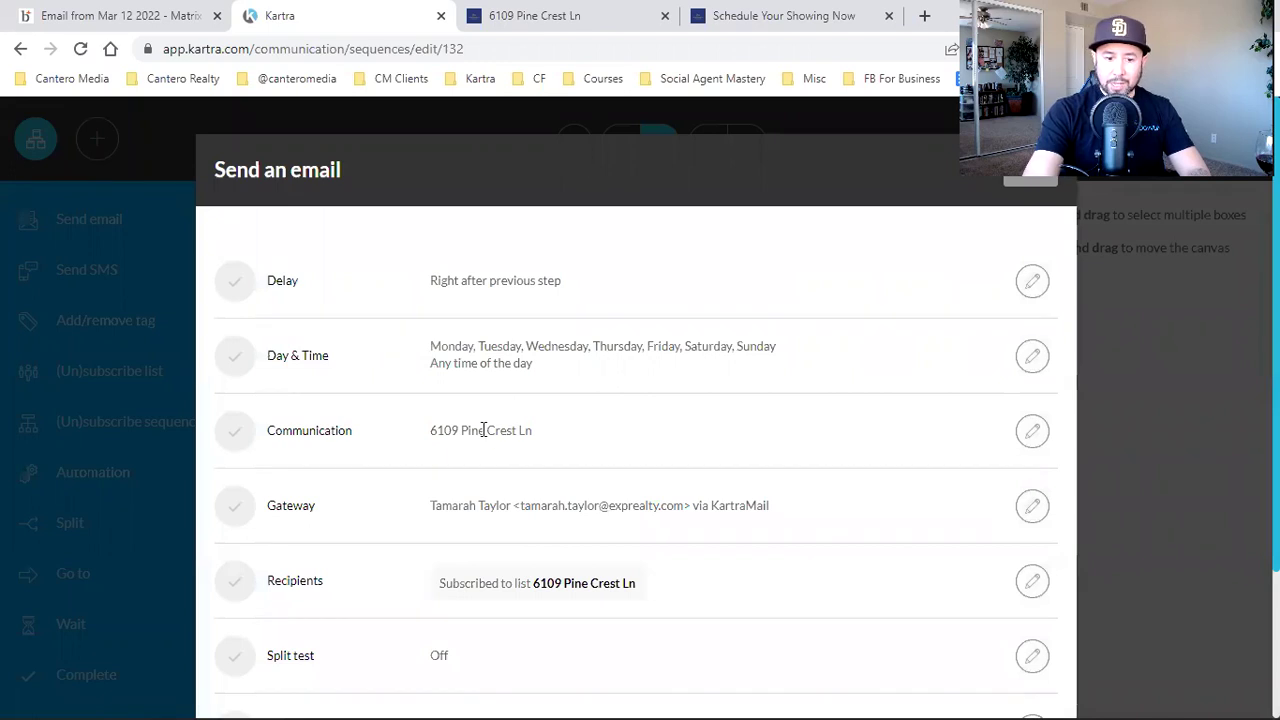
triple_click(484, 430)
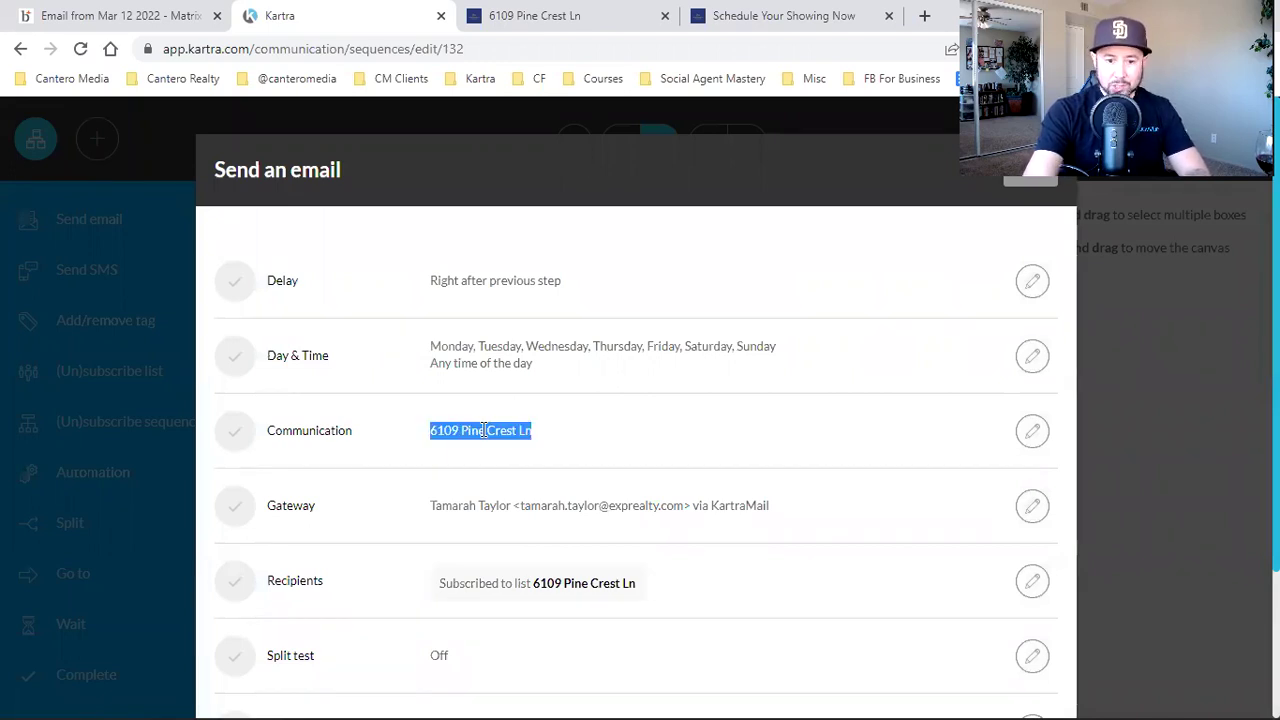
scroll(484, 430, "down", 3)
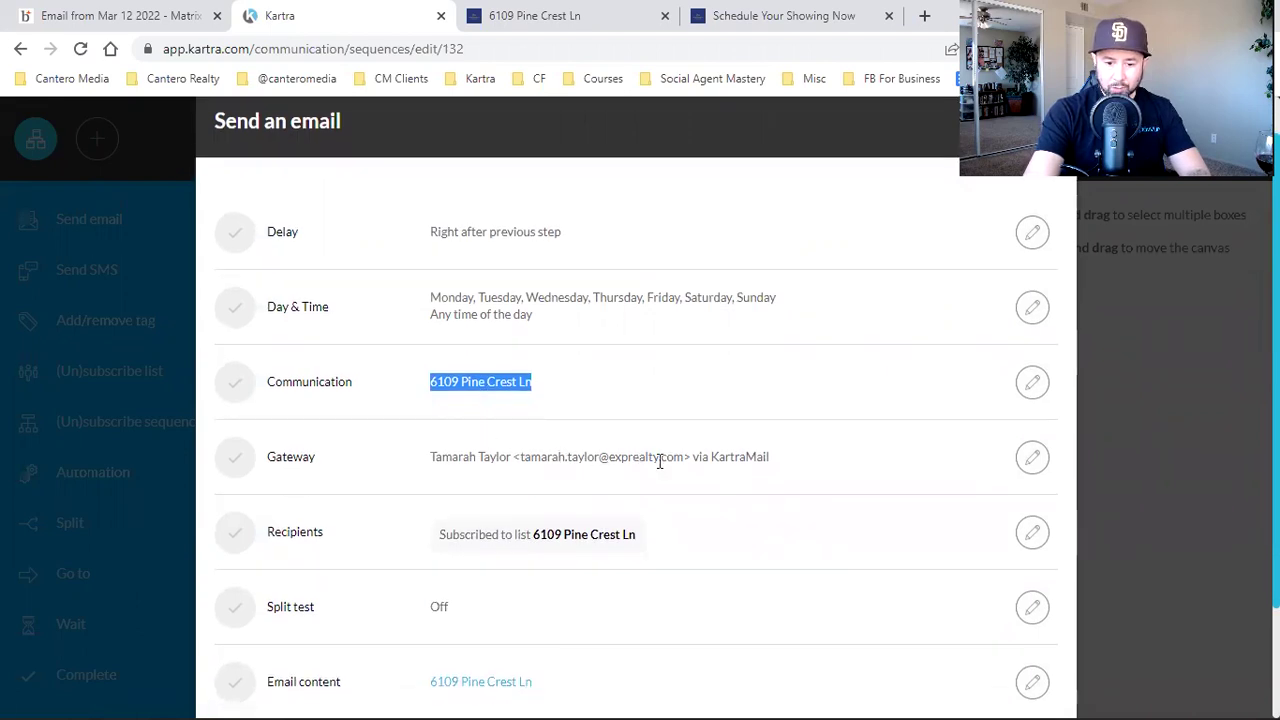
scroll(670, 474, "down", 1)
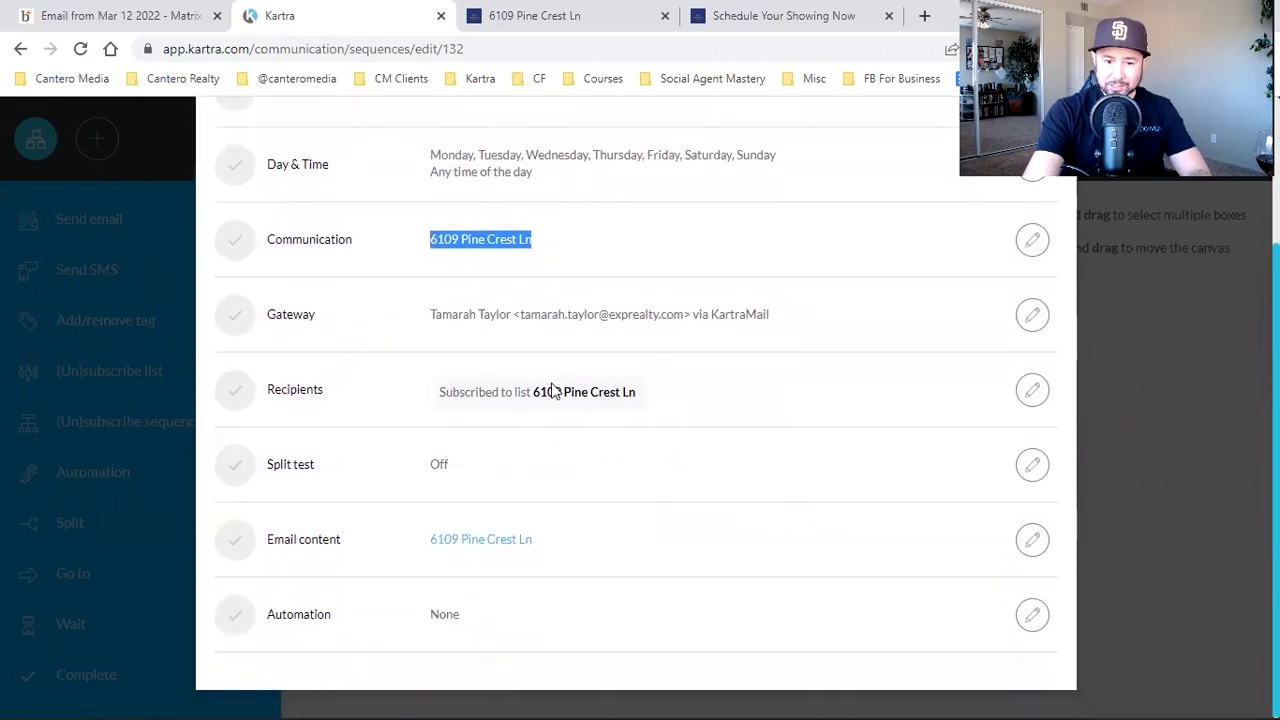
left_click(1032, 541)
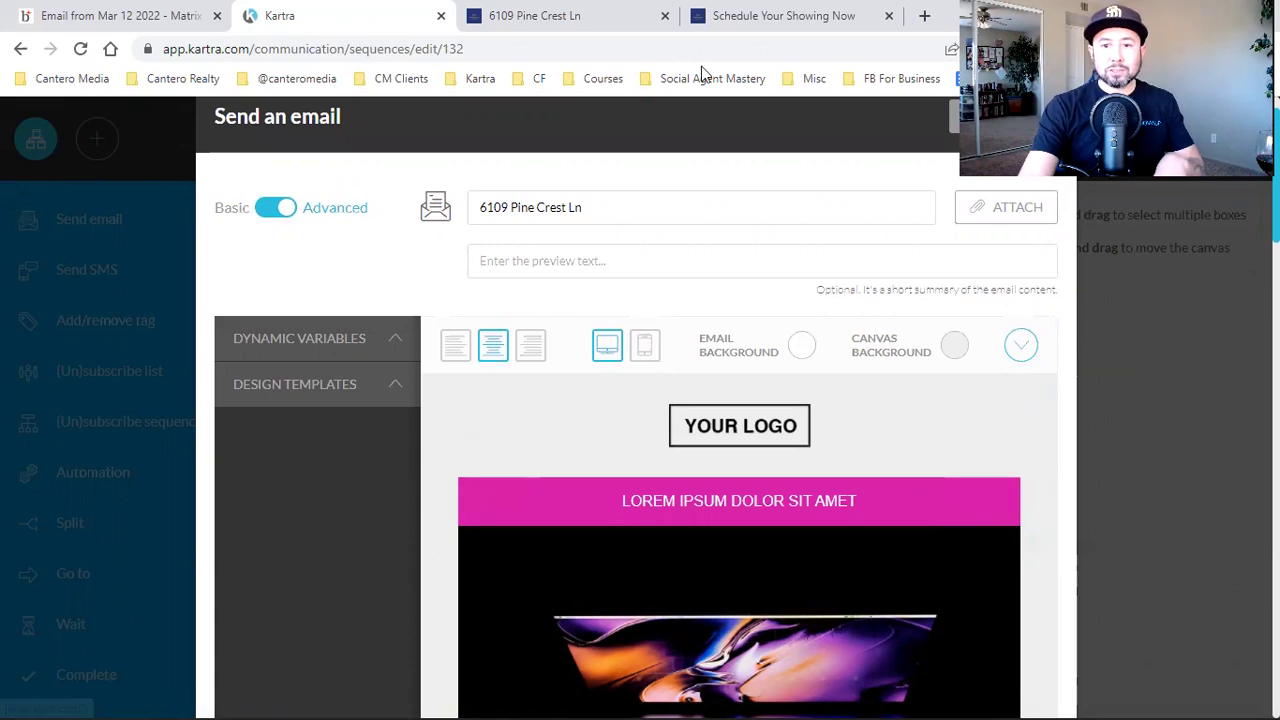
left_click(555, 10)
scroll(782, 348, "up", 3)
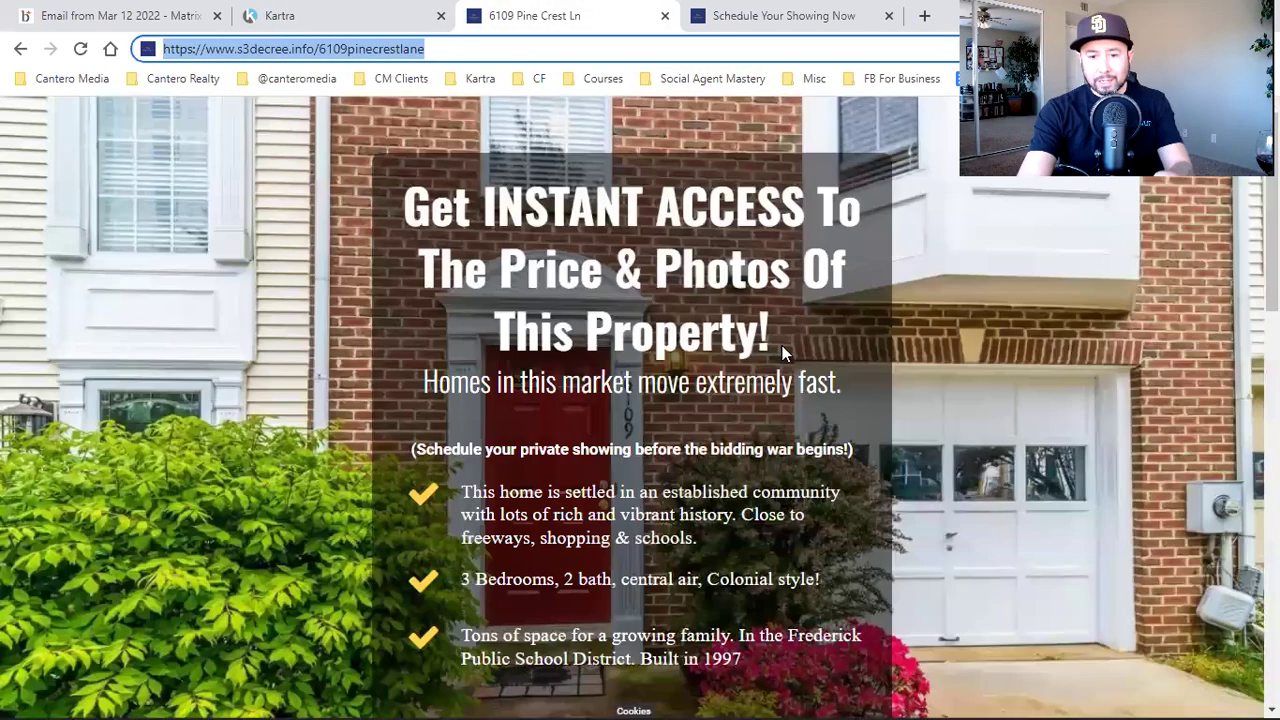
scroll(782, 345, "down", 3)
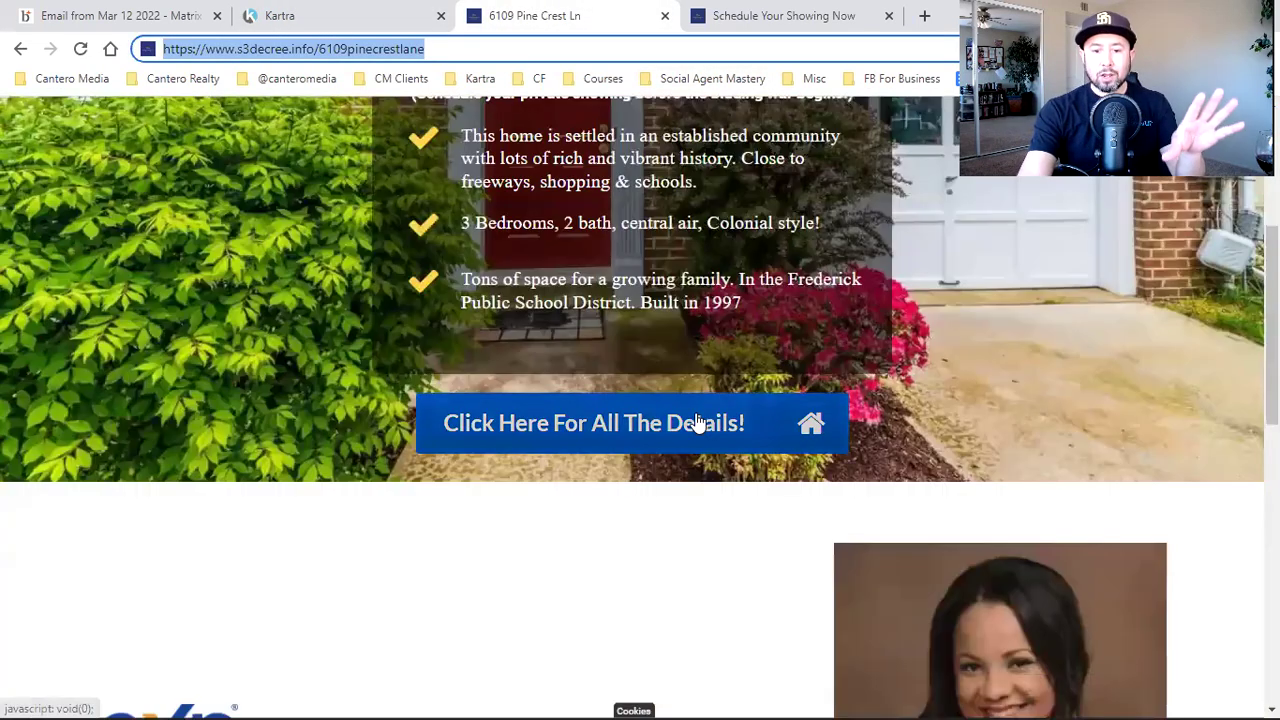
left_click(379, 9)
- Delete the seller-guide greeting, another leftover block and the Chat soon signature block
scroll(877, 523, "down", 10)
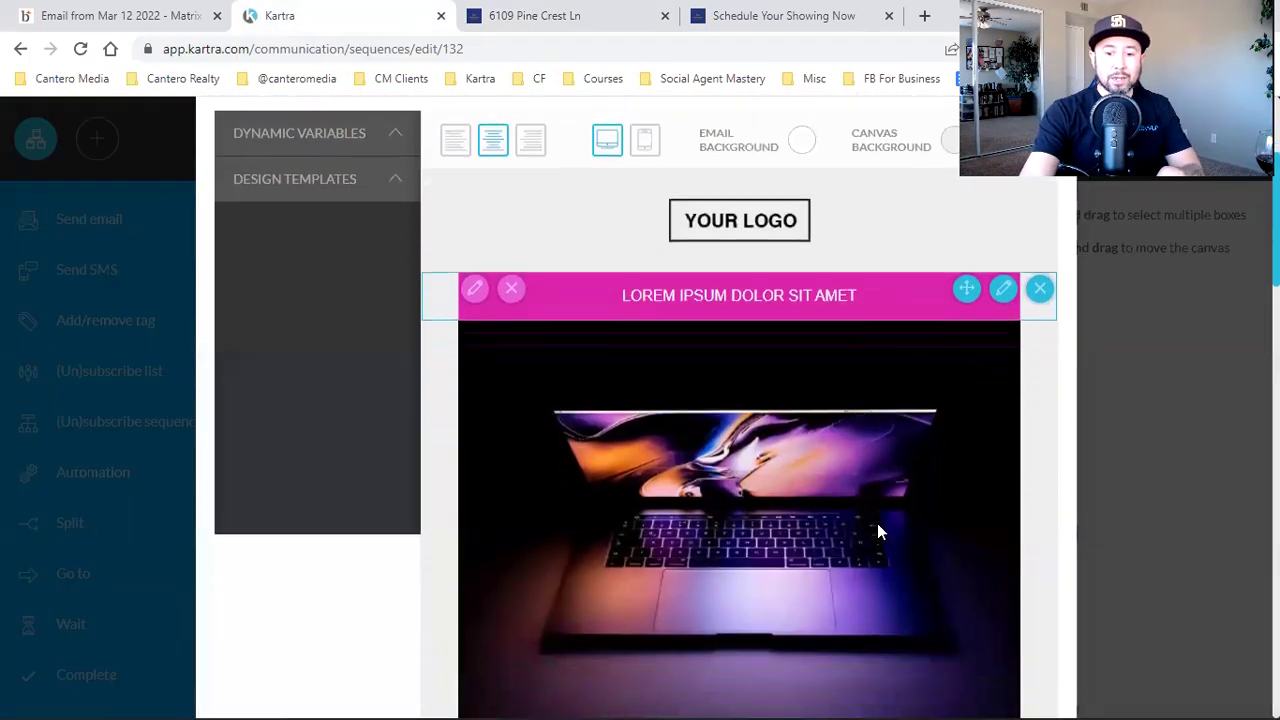
scroll(877, 523, "down", 4)
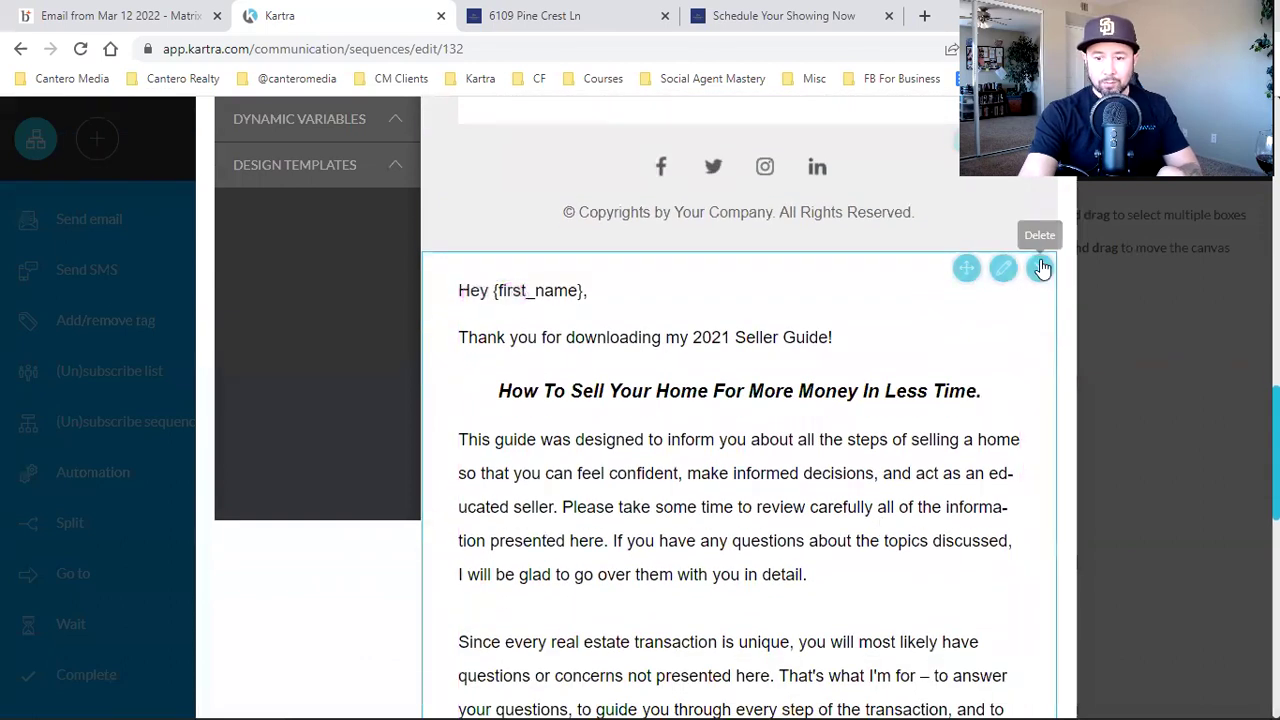
left_click(1040, 268)
left_click(1040, 268)
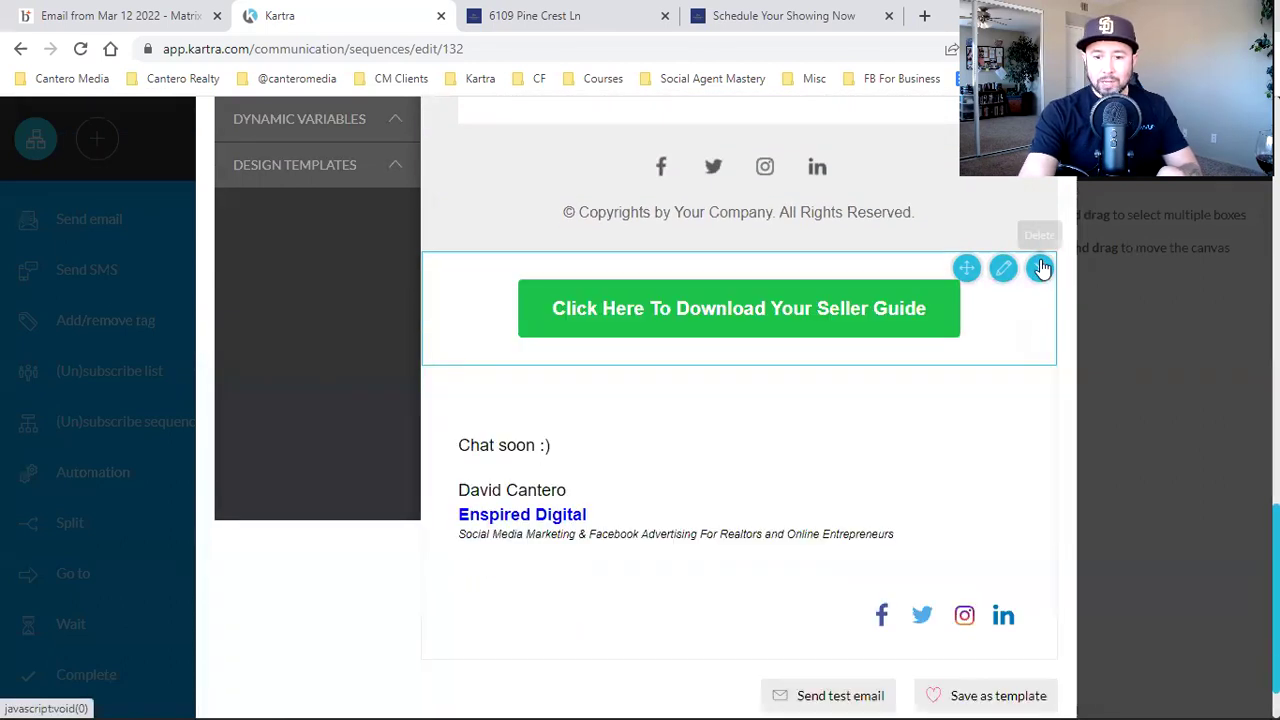
scroll(875, 312, "up", 1)
scroll(875, 312, "down", 2)
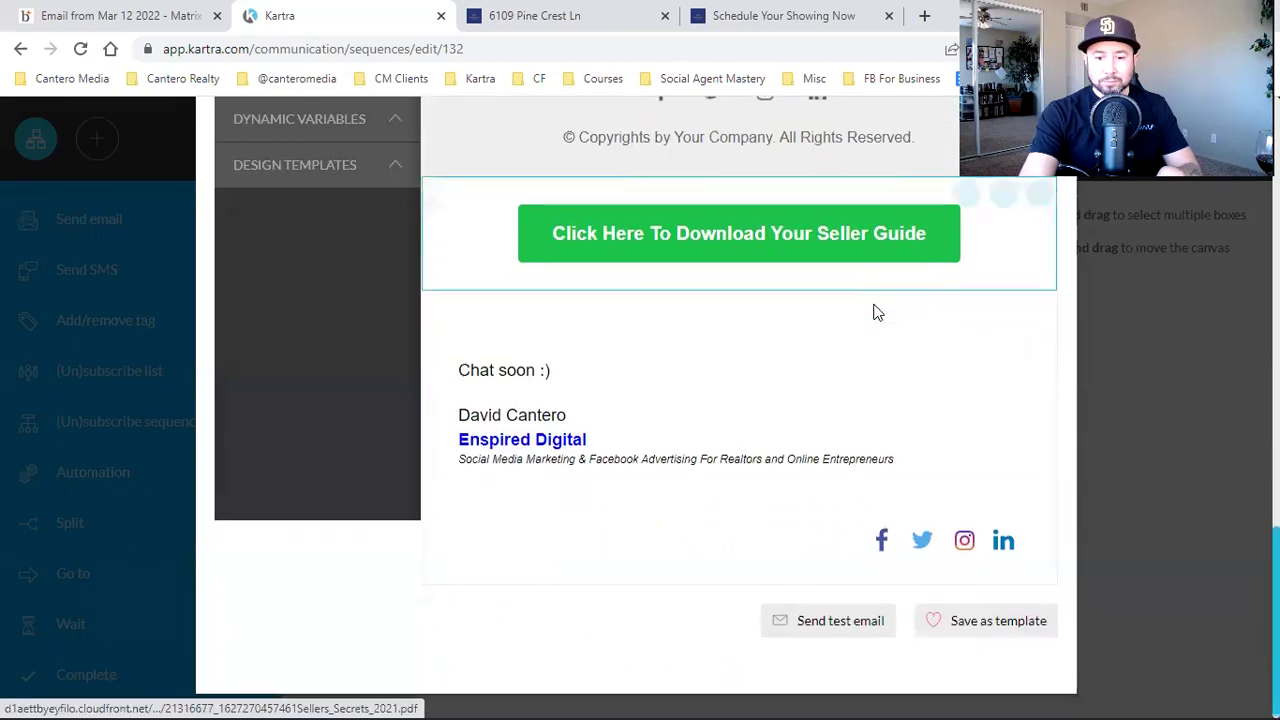
left_click(1038, 303)
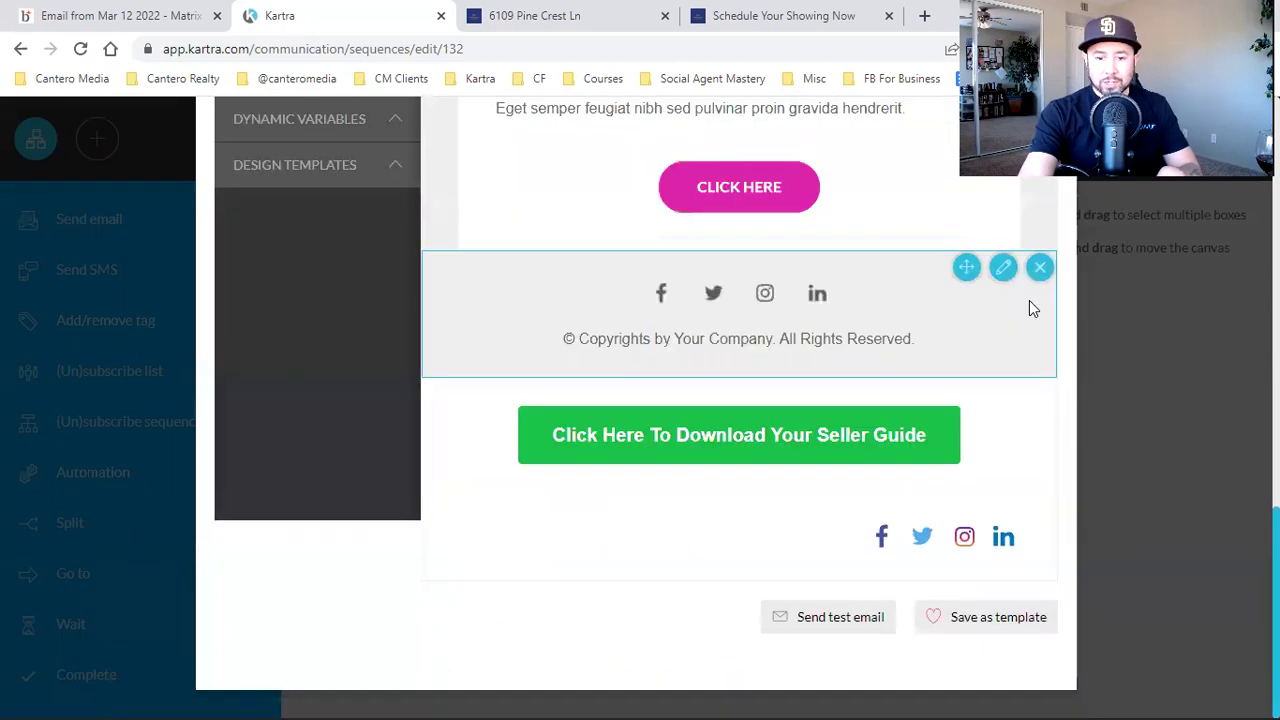
scroll(412, 364, "up", 10)
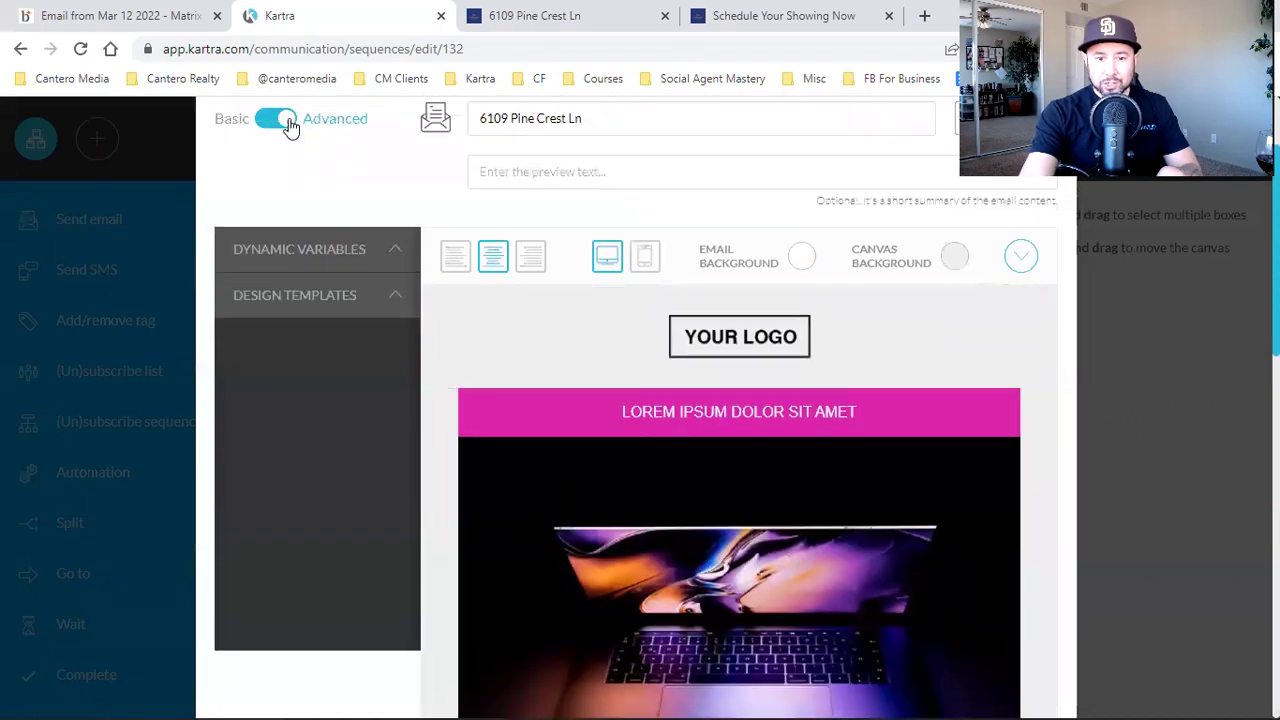
- Drag a blue full template with heading, photo, 'Visit Us Today' button and numbered columns into the email
left_click(326, 296)
left_click(320, 360)
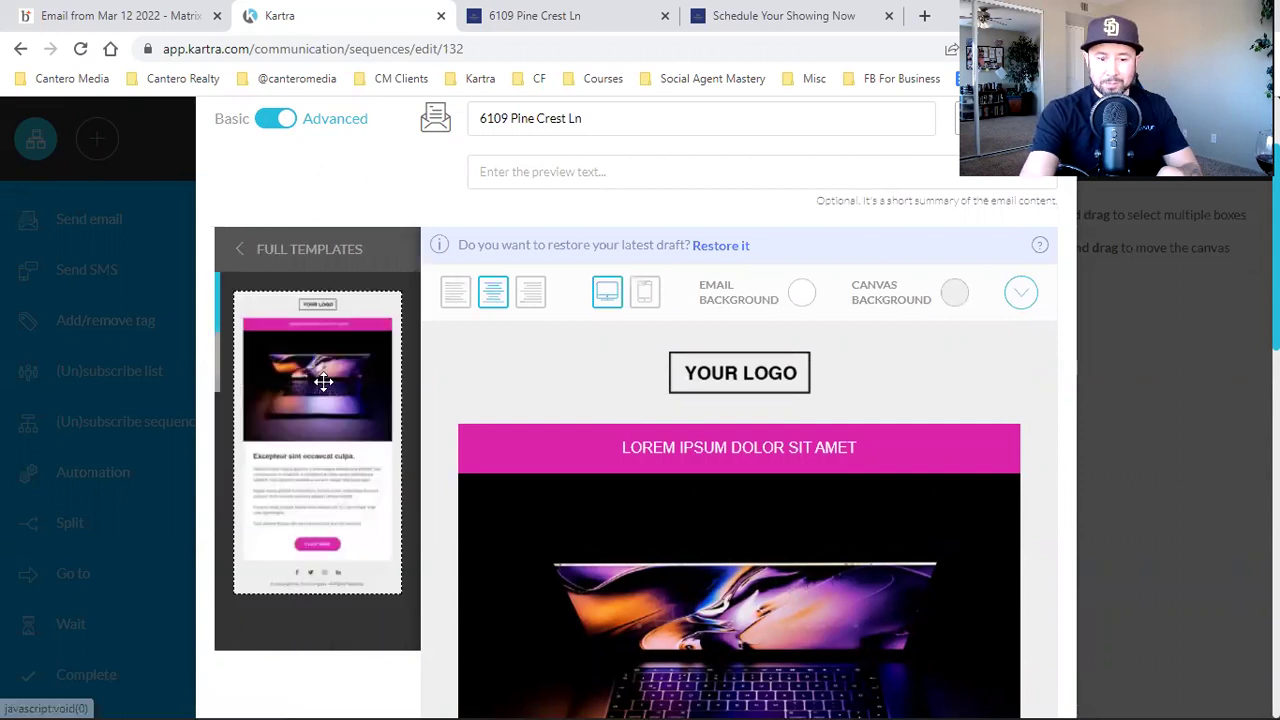
scroll(328, 434, "down", 2)
scroll(331, 437, "down", 10)
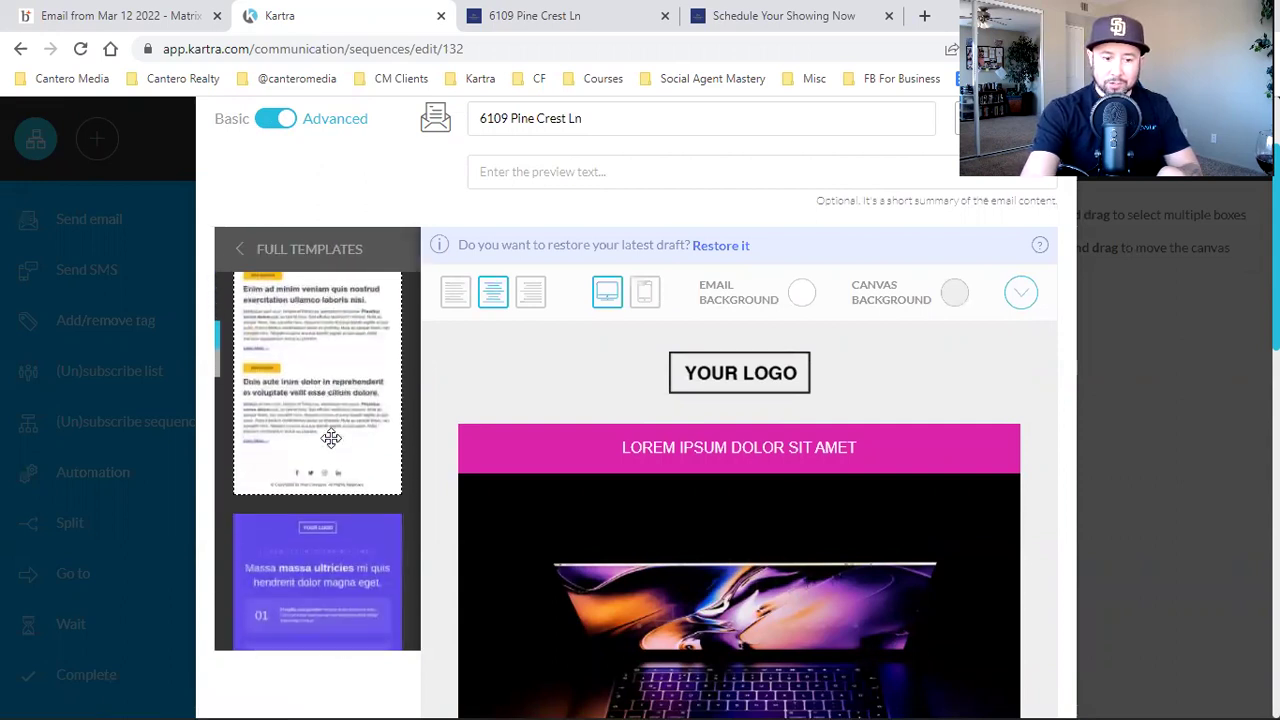
scroll(331, 437, "down", 10)
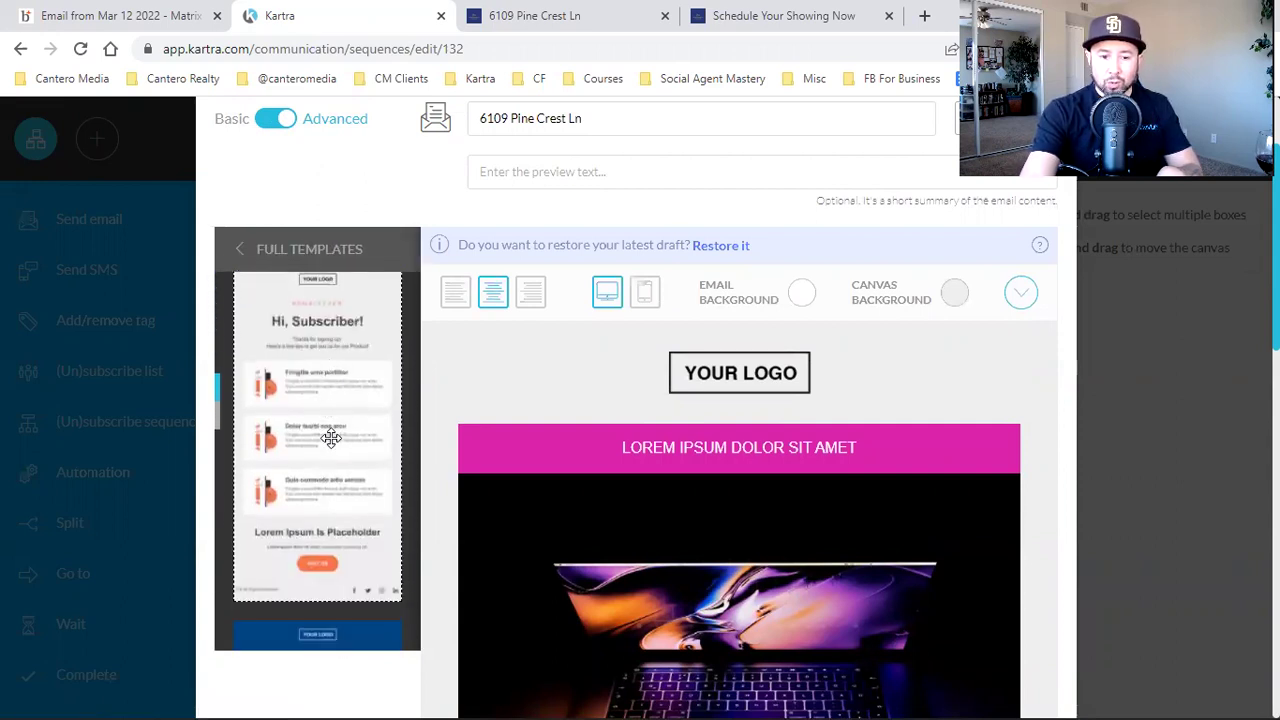
scroll(331, 437, "down", 10)
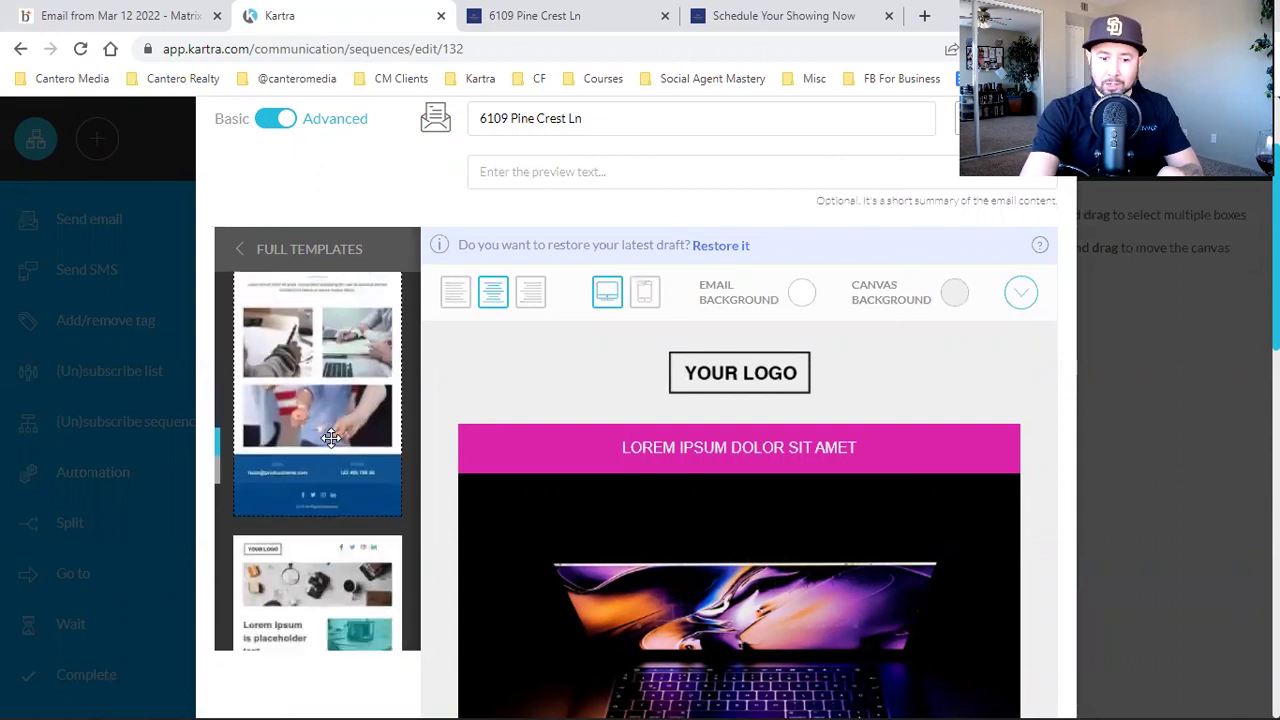
left_click_drag(331, 437, 687, 356)
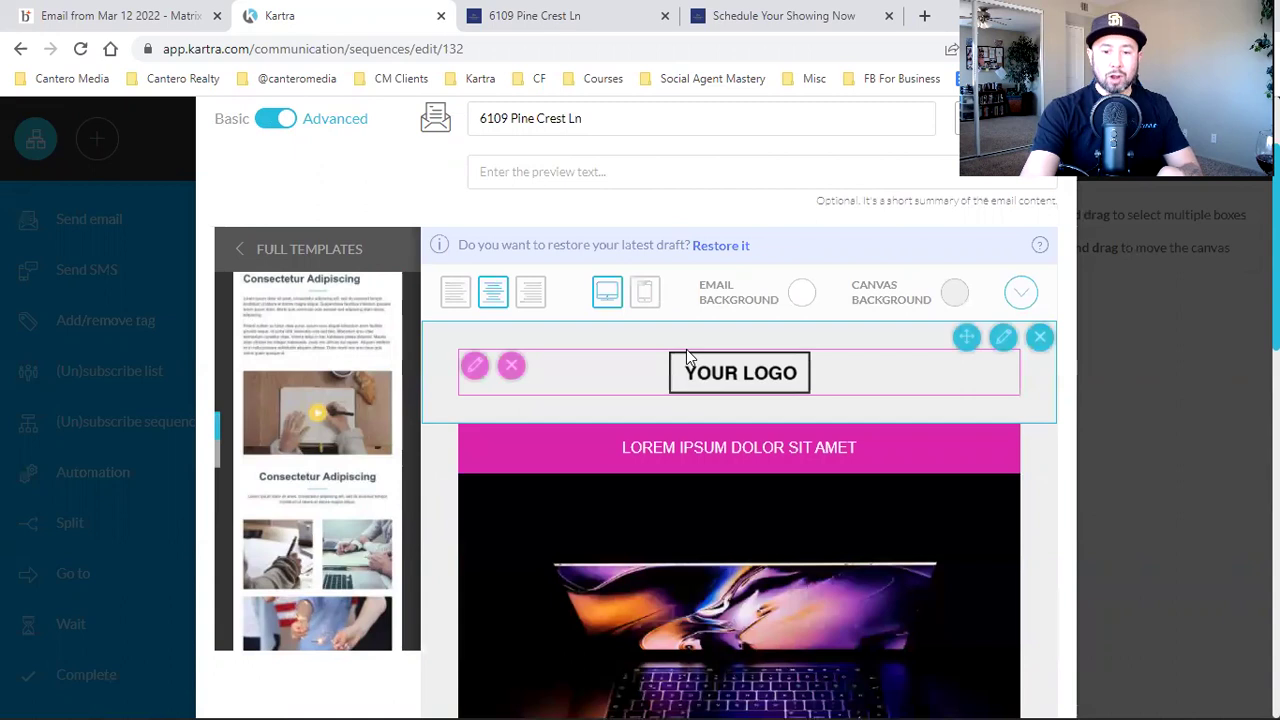
scroll(819, 470, "down", 2)
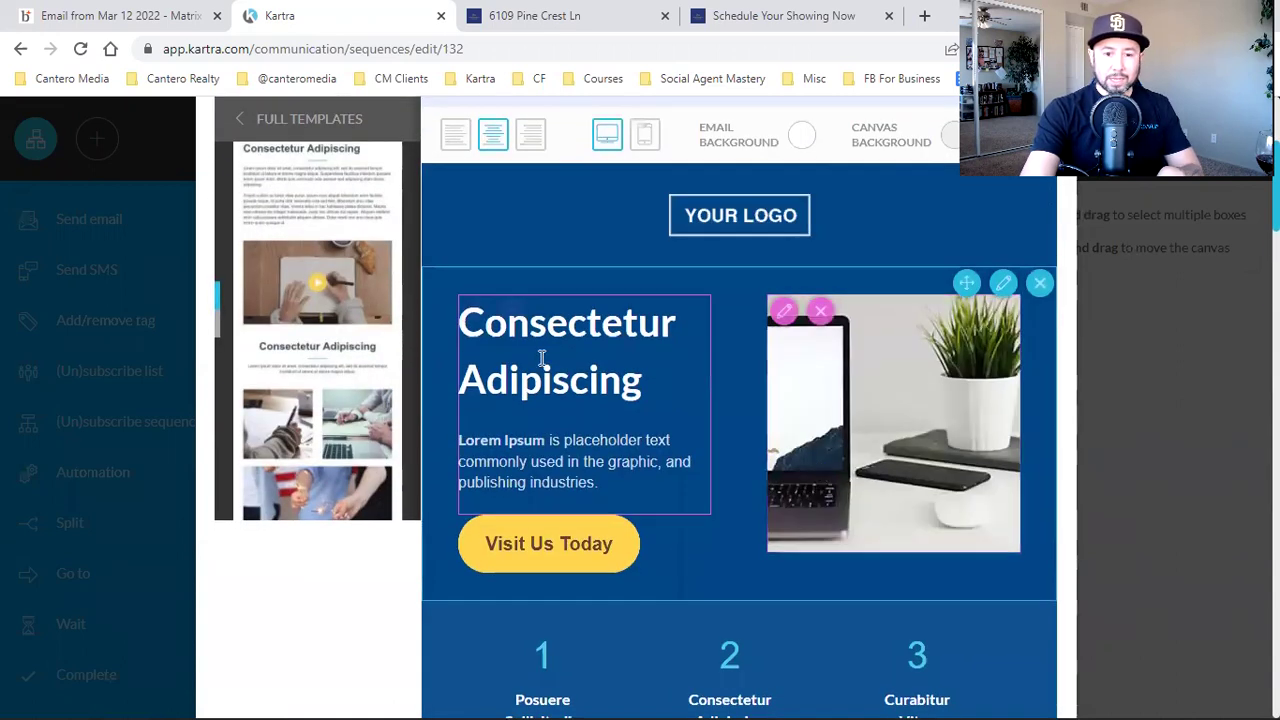
- Replace most of the 'Consectetur Adipiscing' heading with 6109, so it reads 'C6109cing'
left_click(474, 318)
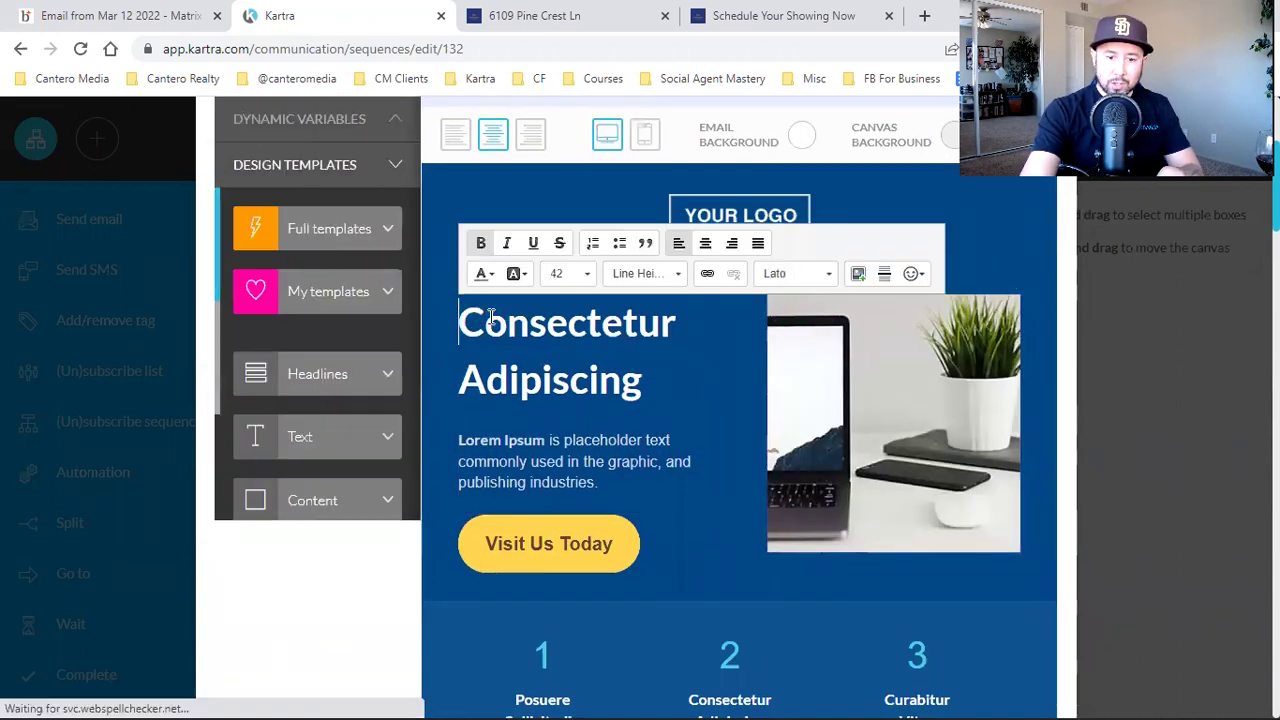
left_click_drag(474, 318, 571, 380)
type("6108")
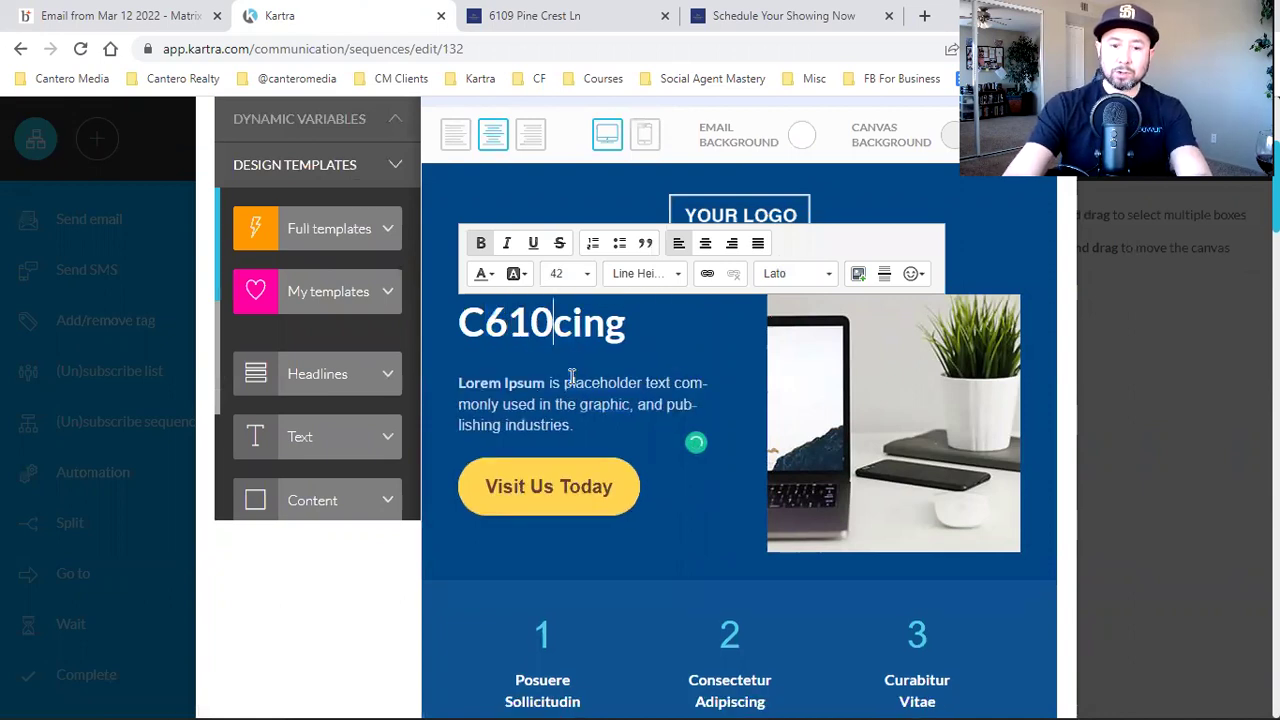
key("BackSpace")
type("9")
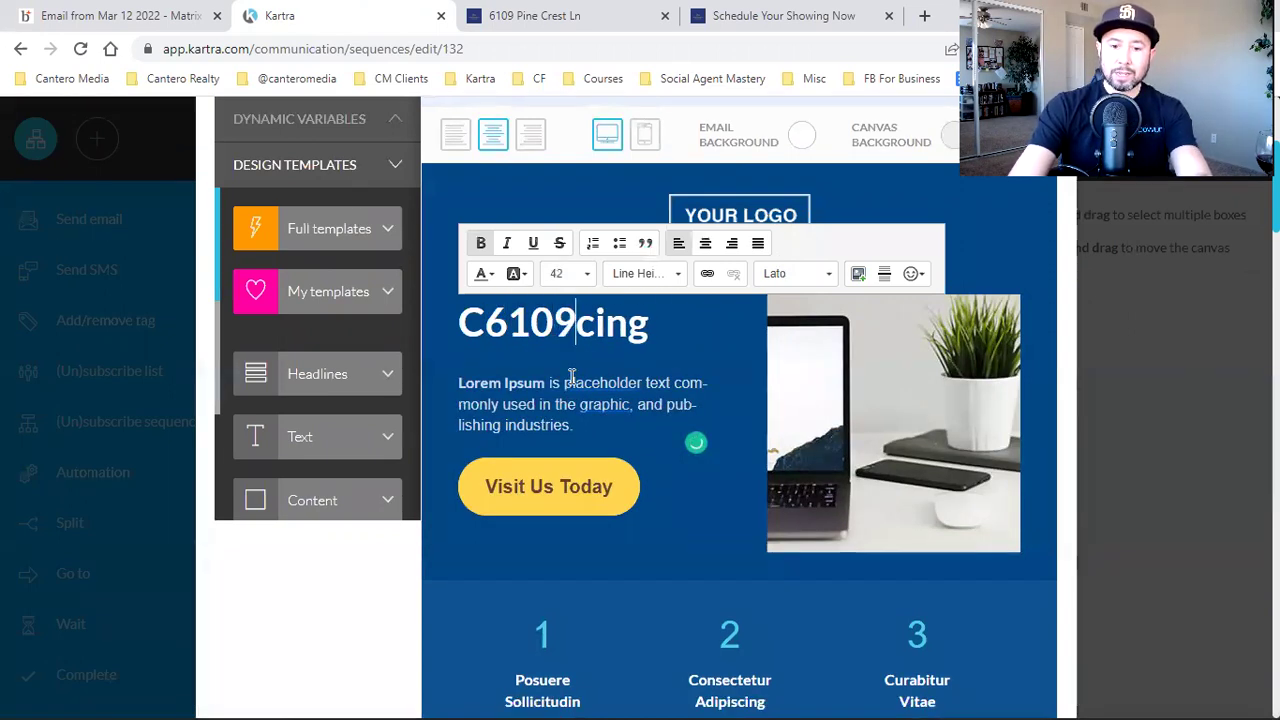
scroll(571, 376, "down", 10)
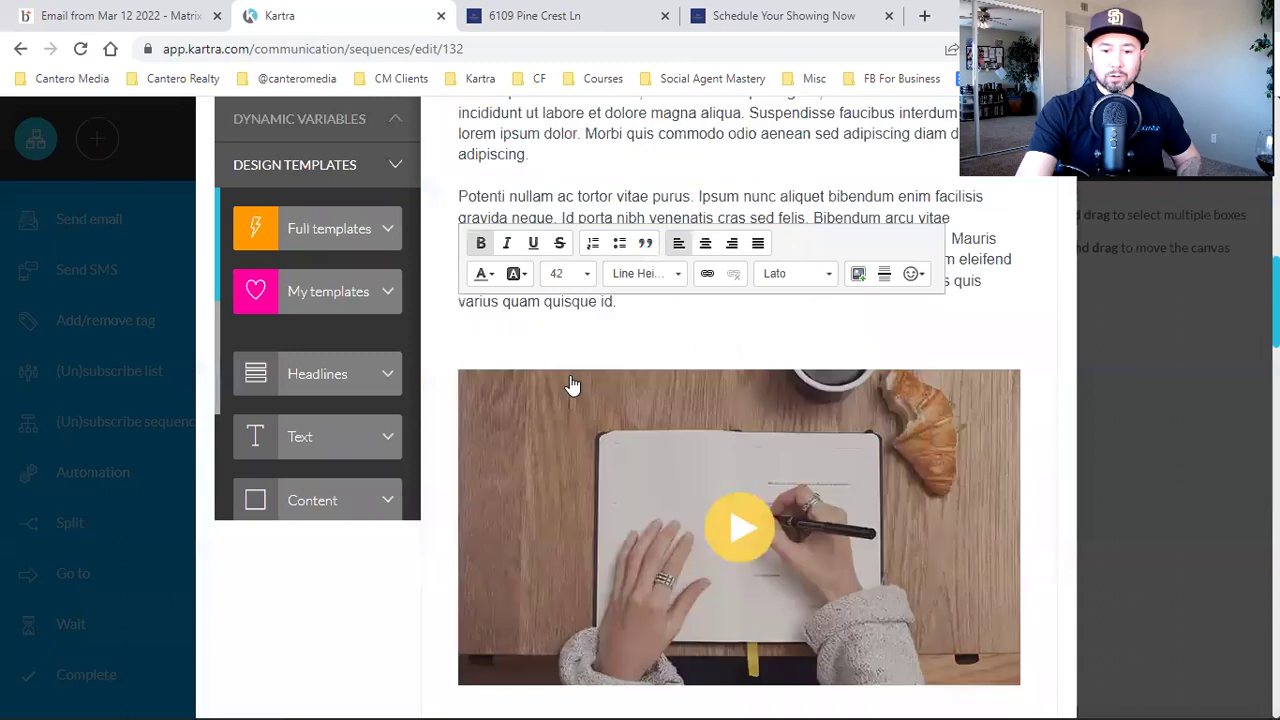
scroll(806, 378, "down", 5)
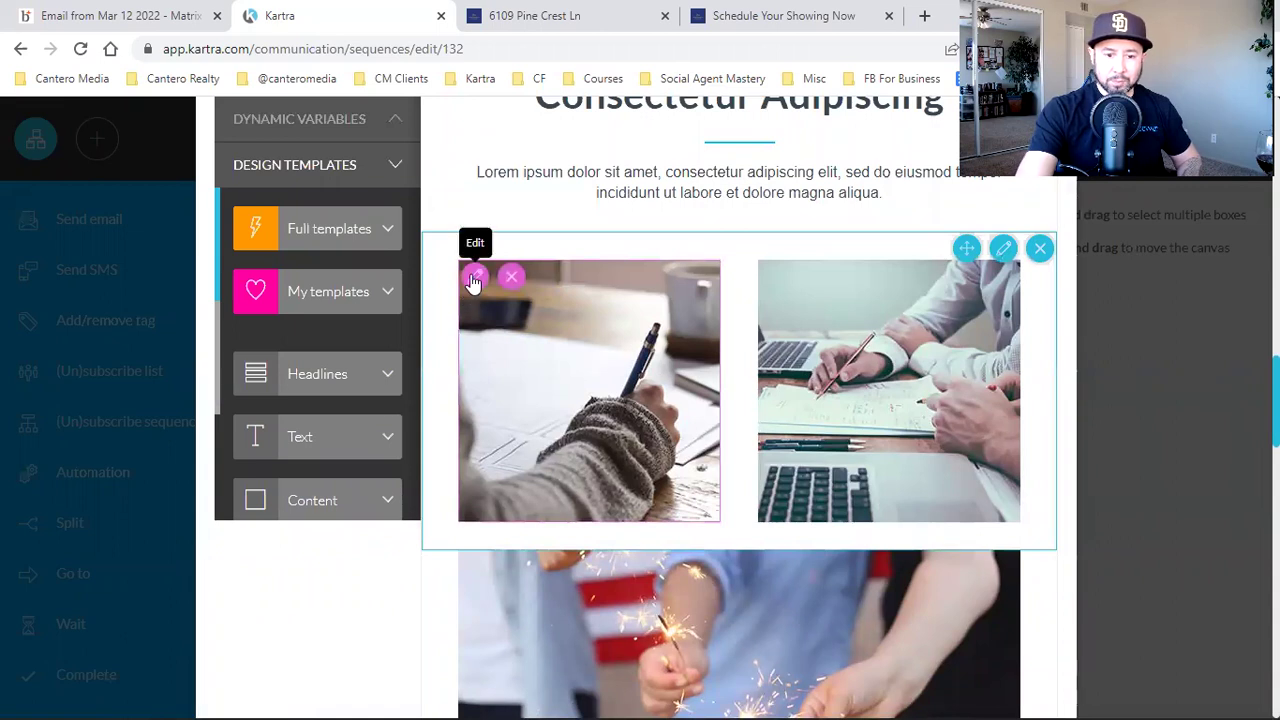
- Replace the left stock image with the listing's kitchen photo from Downloads
left_click(474, 277)
left_click(271, 176)
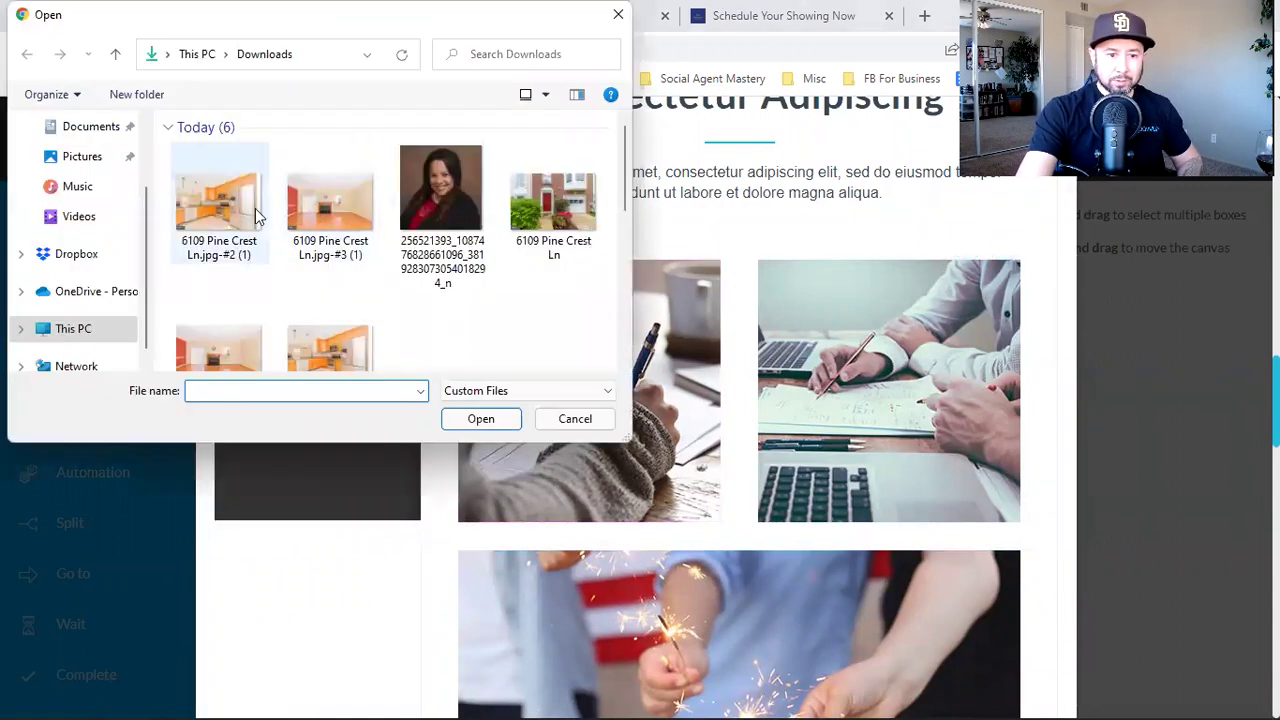
left_click(257, 215)
left_click(481, 418)
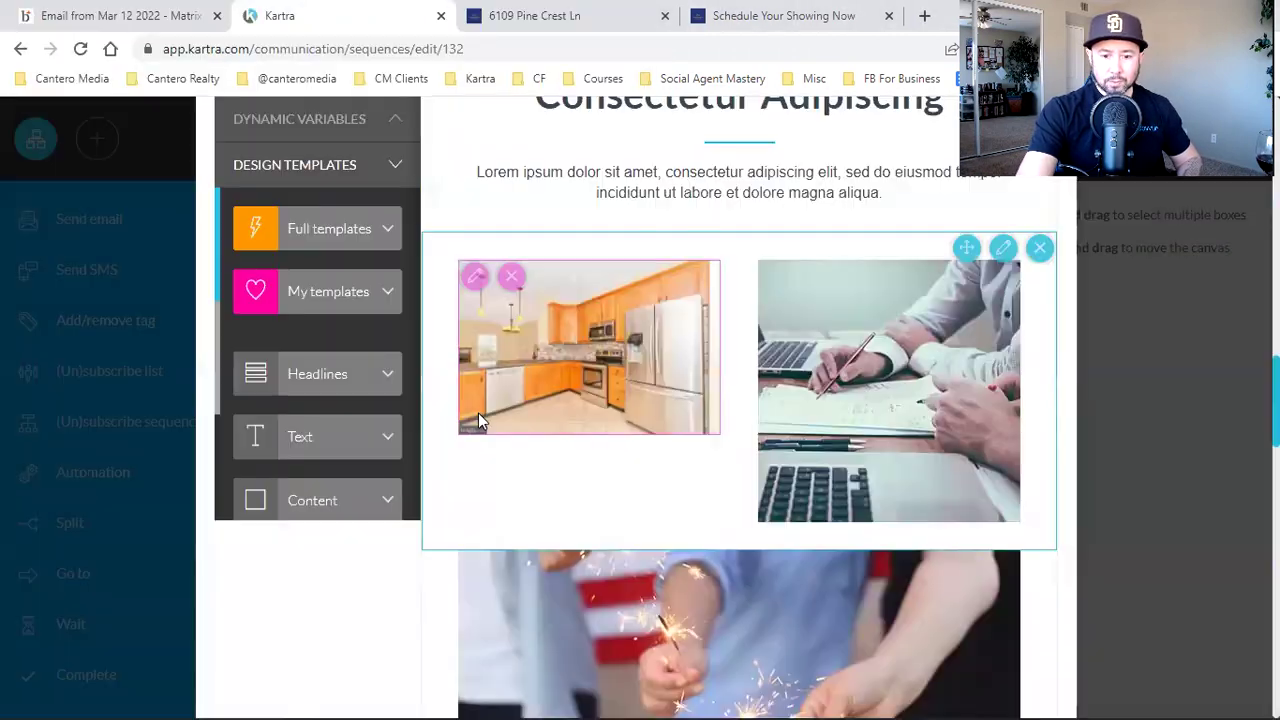
left_click(774, 279)
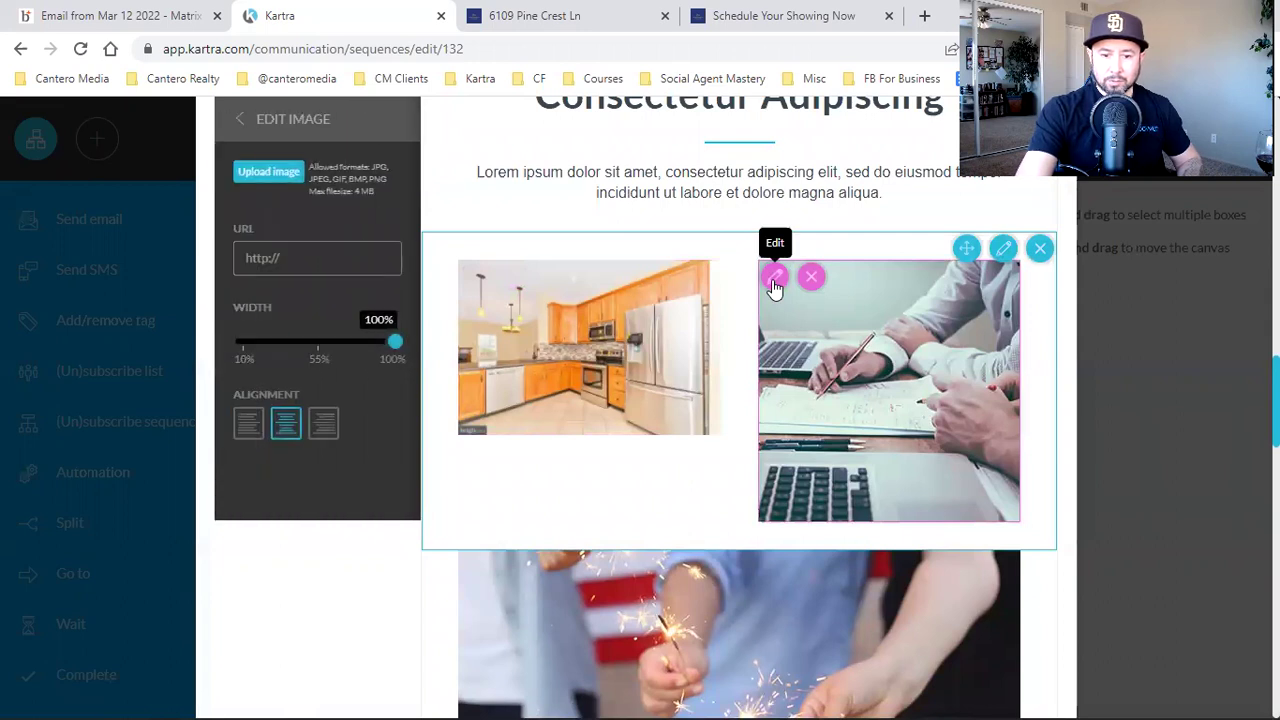
left_click(285, 176)
left_click(333, 196)
left_click(482, 420)
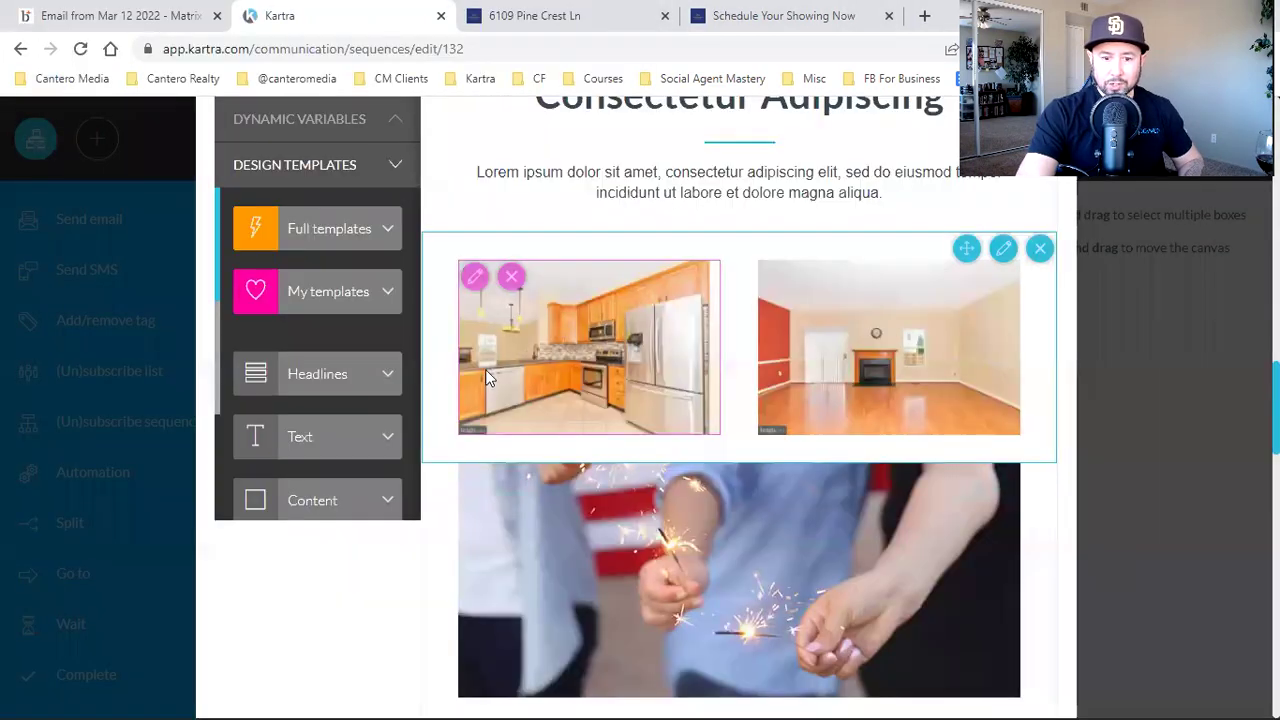
- Open the kitchen image's settings and select the Matrix listing page's web address
left_click(472, 278)
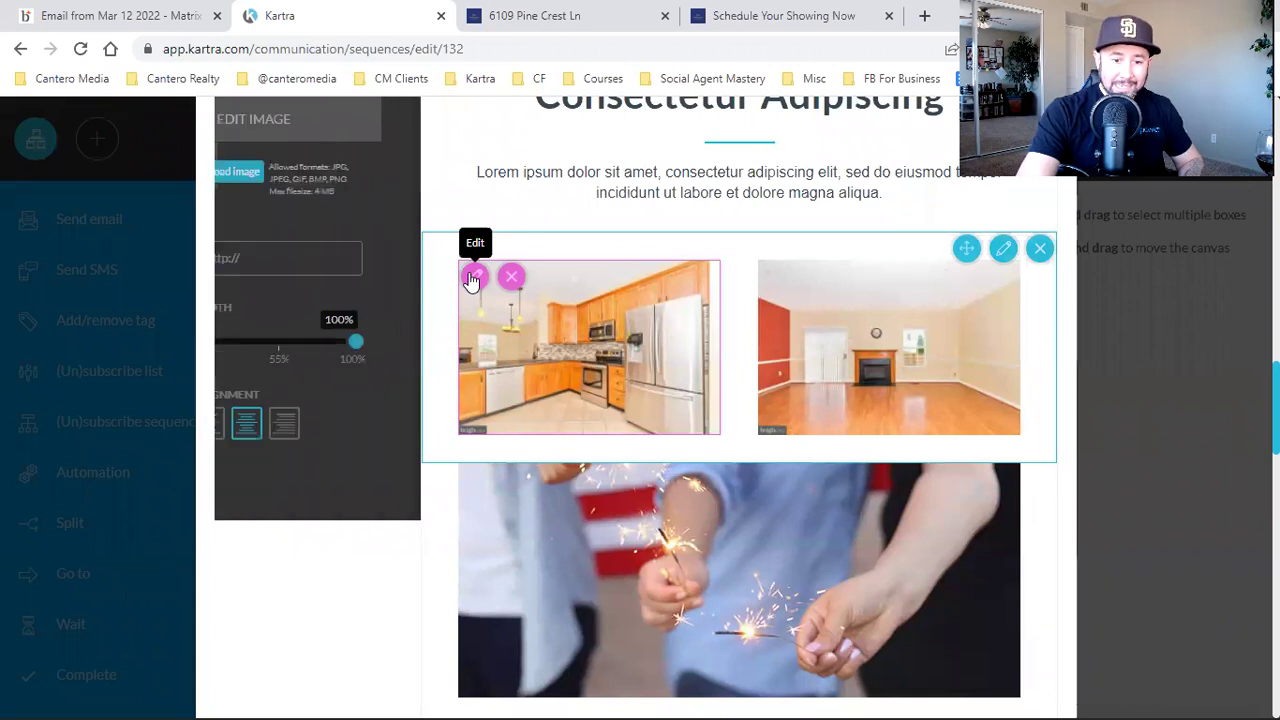
left_click(99, 12)
left_click(246, 50)
right_click(246, 58)
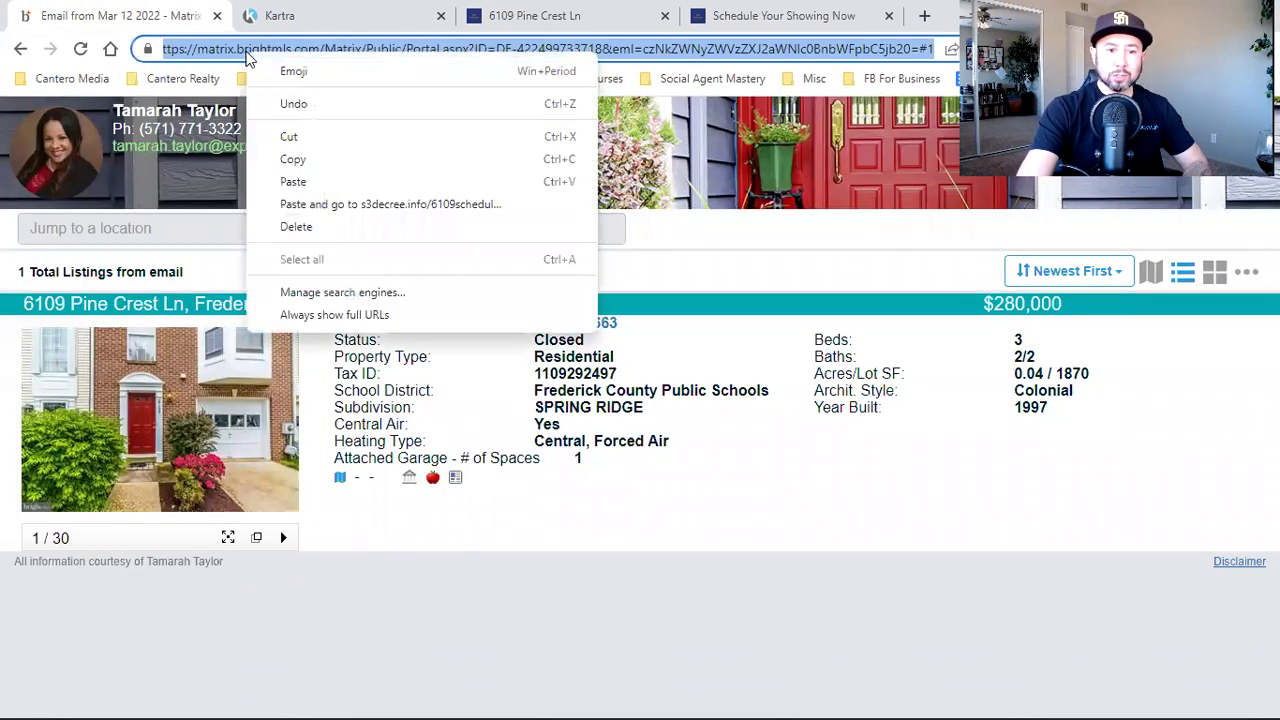
left_click(293, 159)
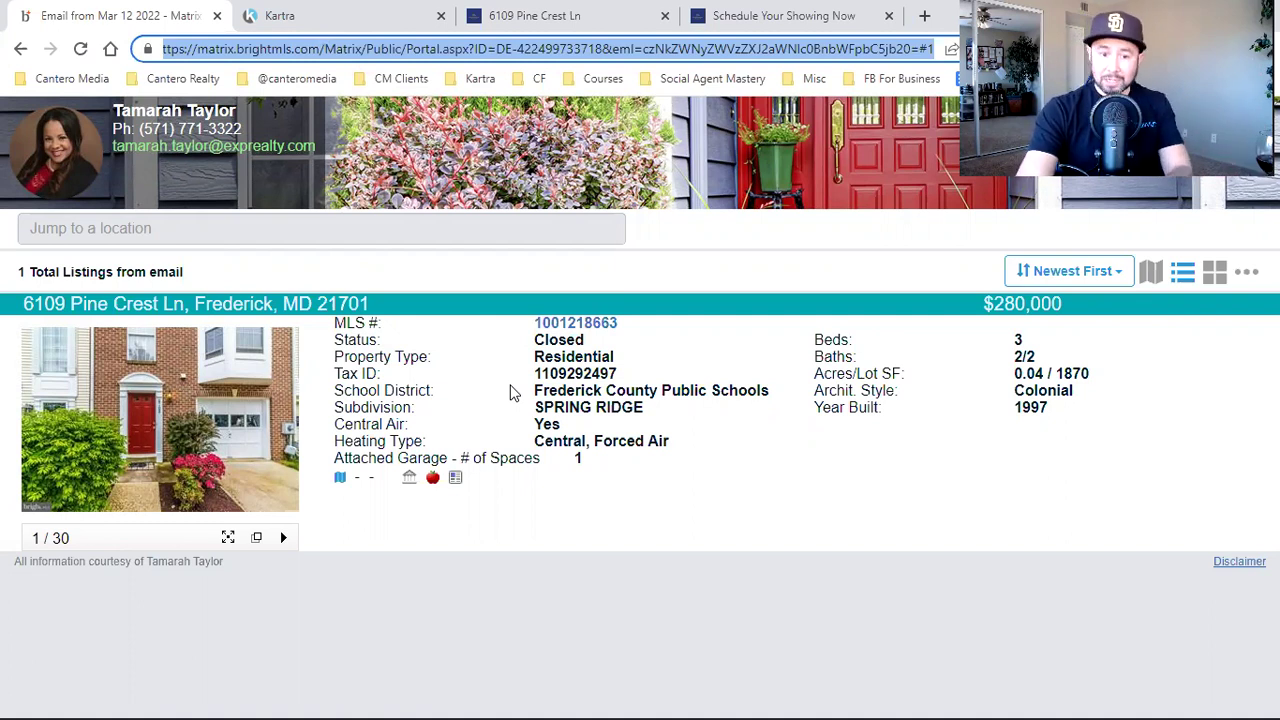
left_click(355, 12)
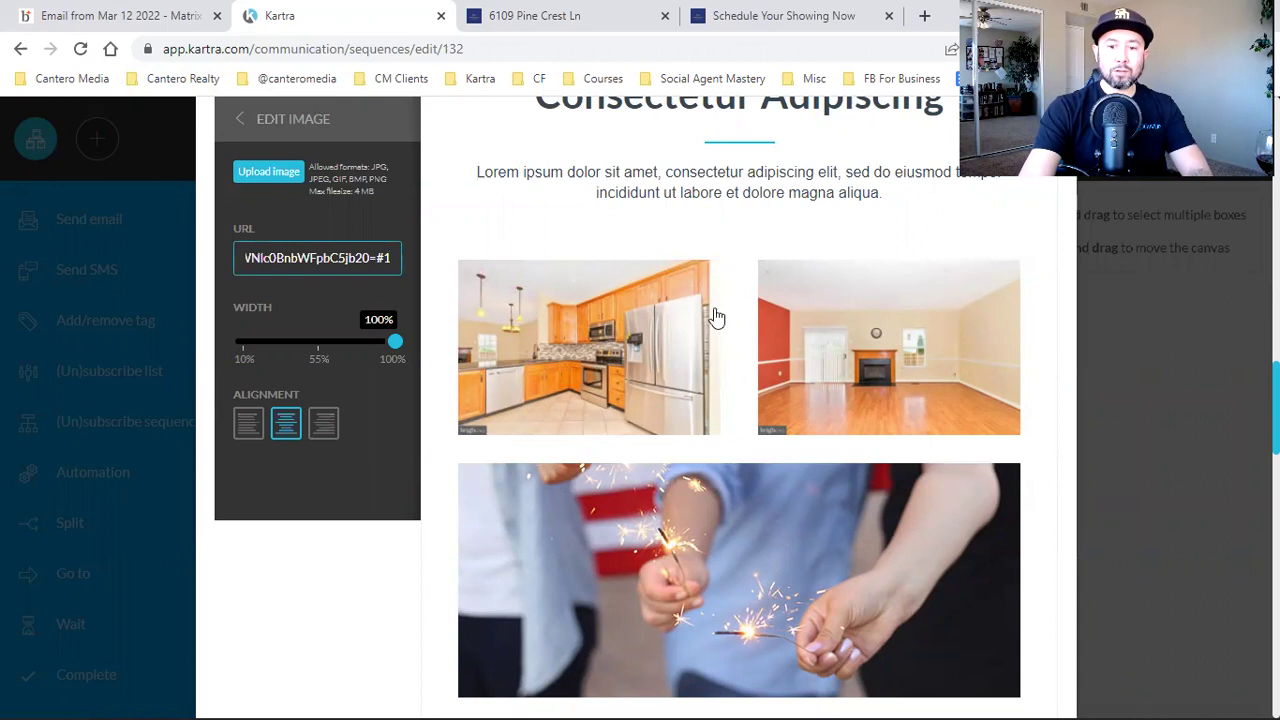
- Link the living-room photo to the Matrix listing page by pasting its URL
left_click(774, 277)
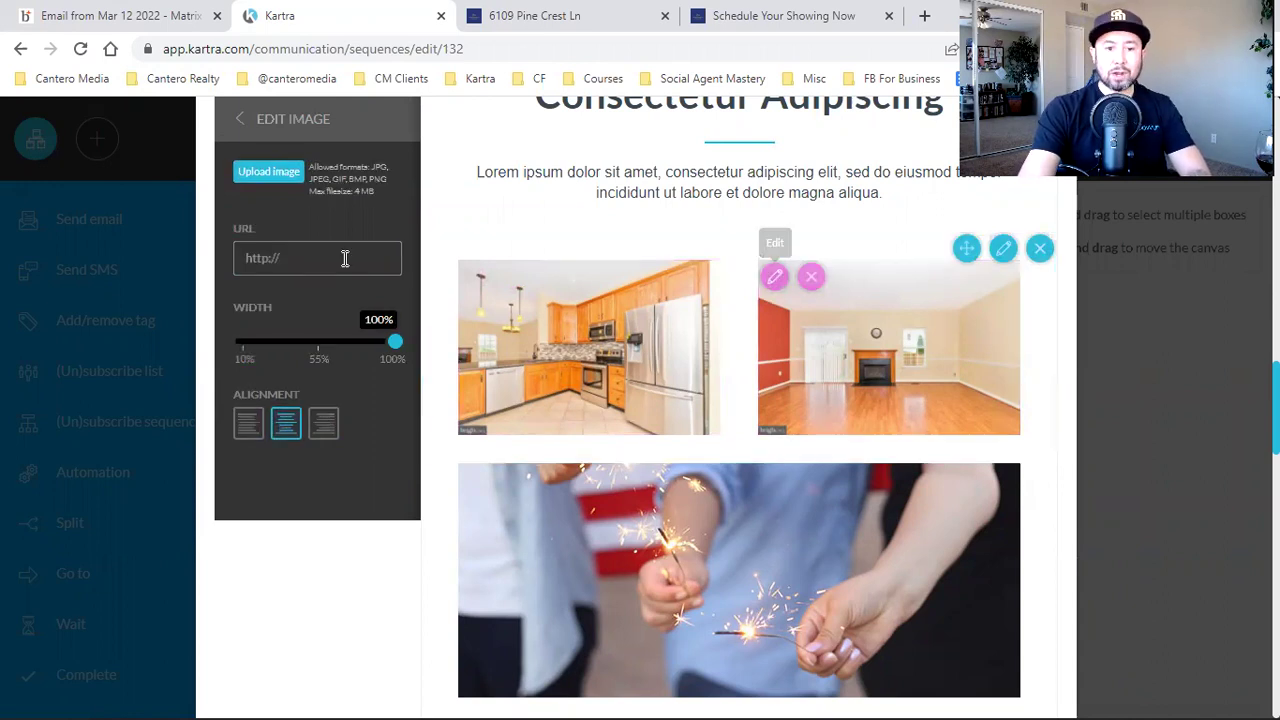
left_click(326, 259)
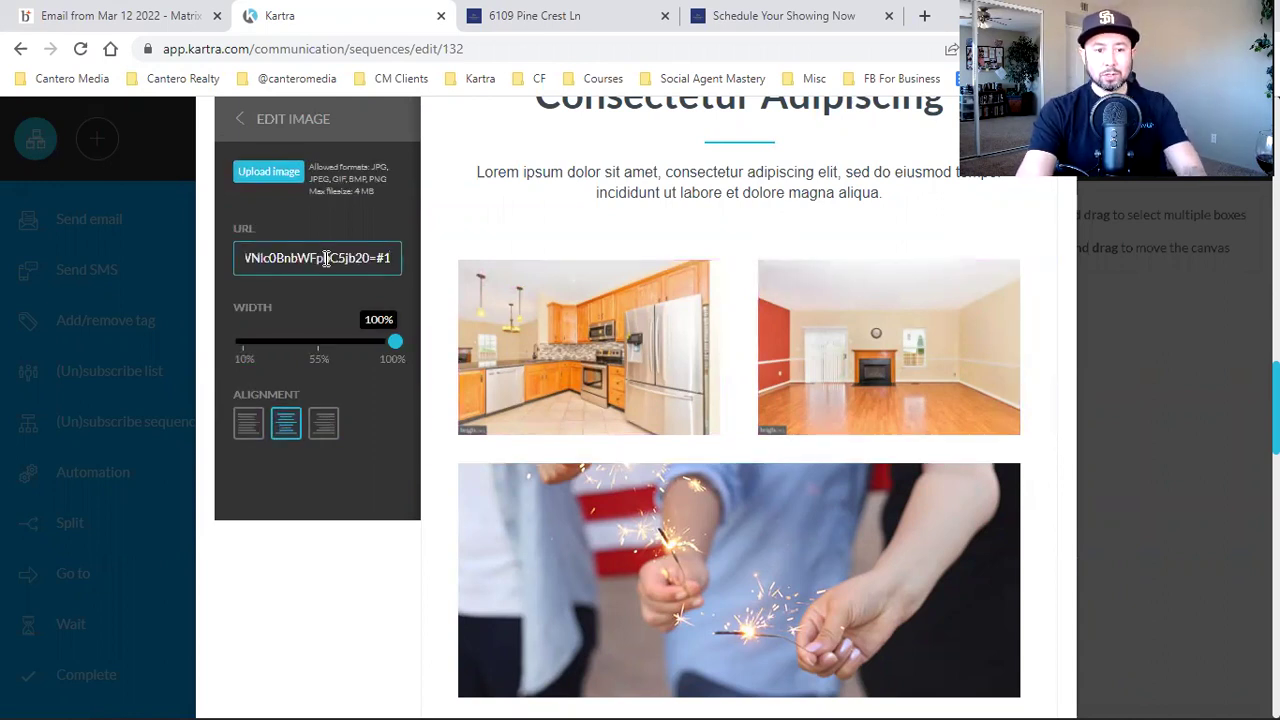
left_click(310, 648)
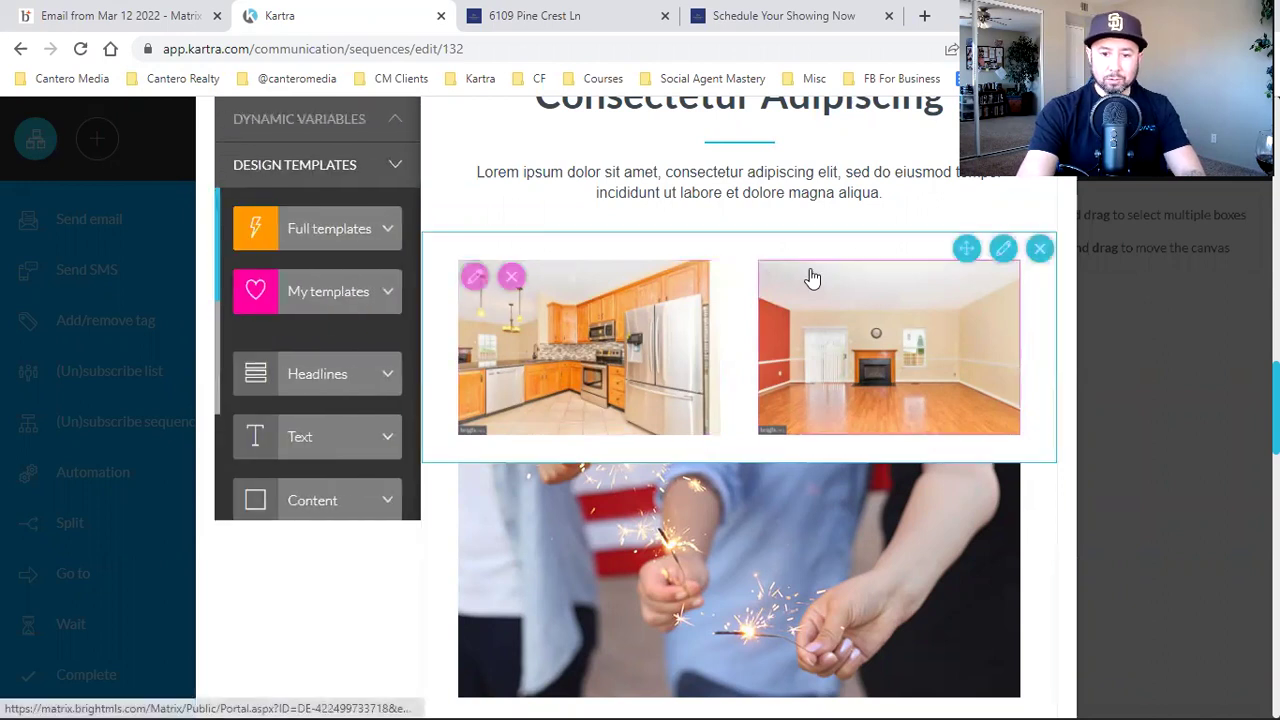
left_click(311, 259)
key("ctrl+a")
key("BackSpace")
key("ctrl+v")
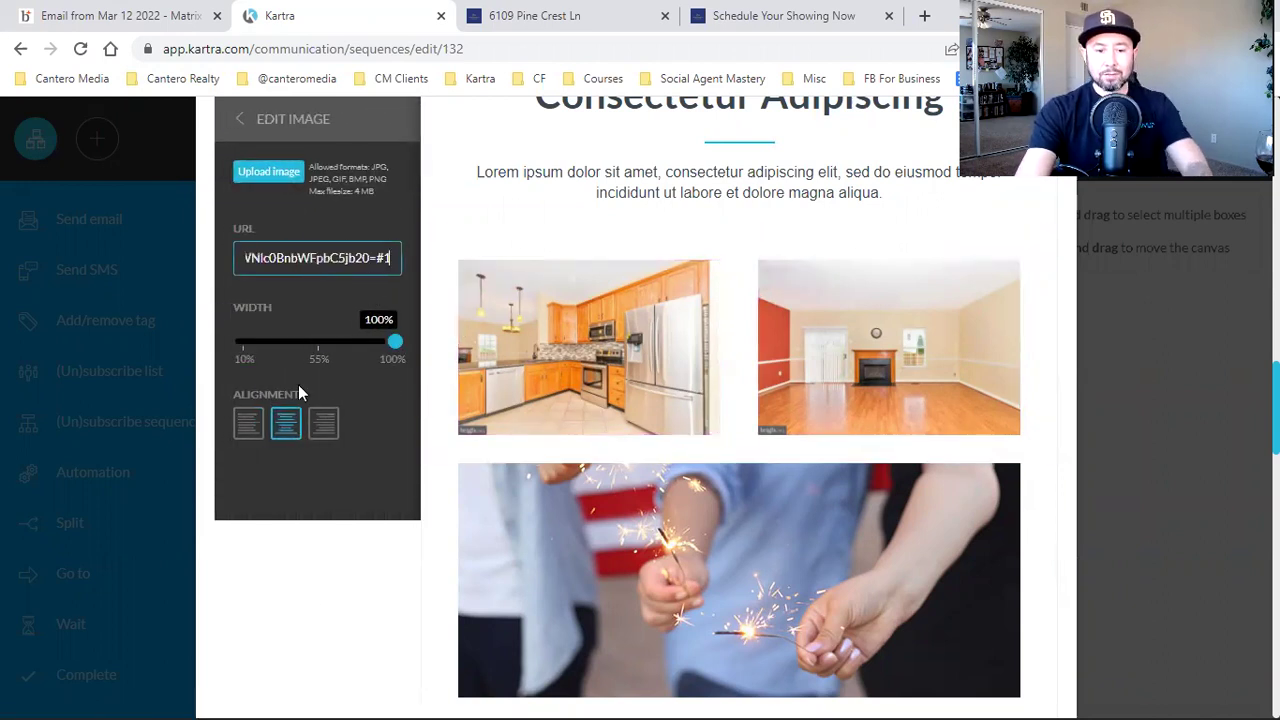
left_click(315, 604)
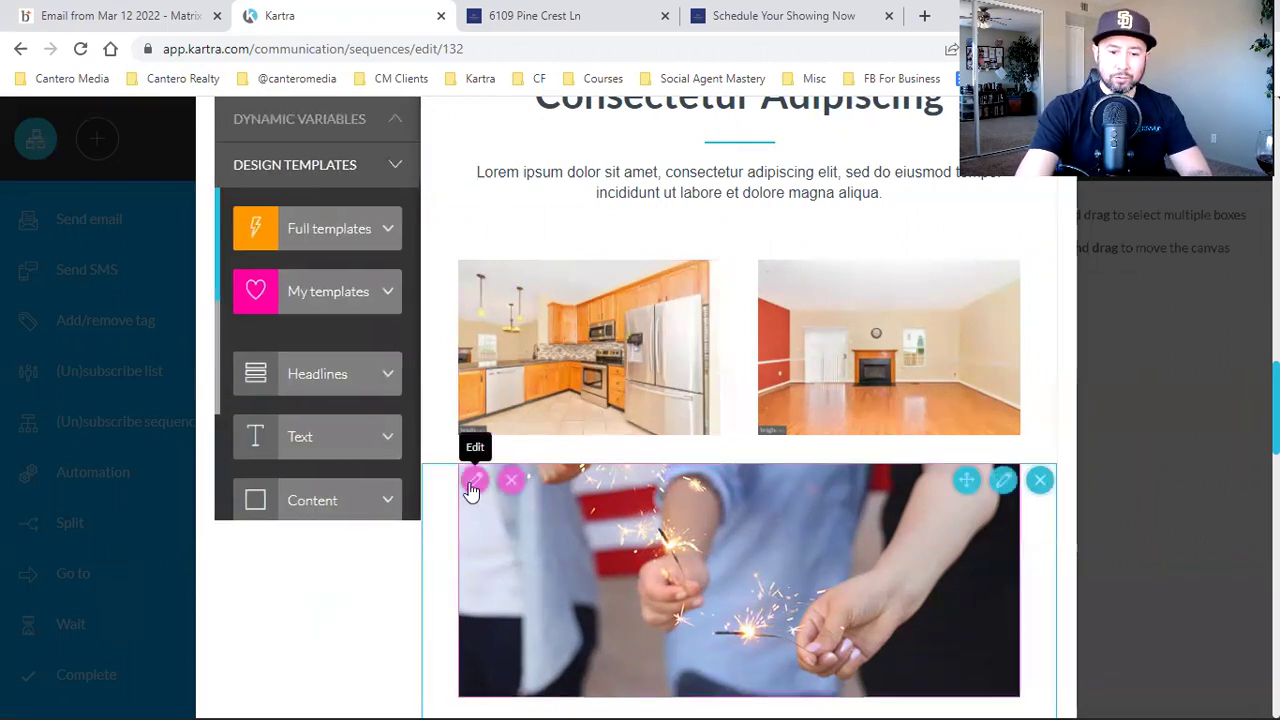
left_click(473, 490)
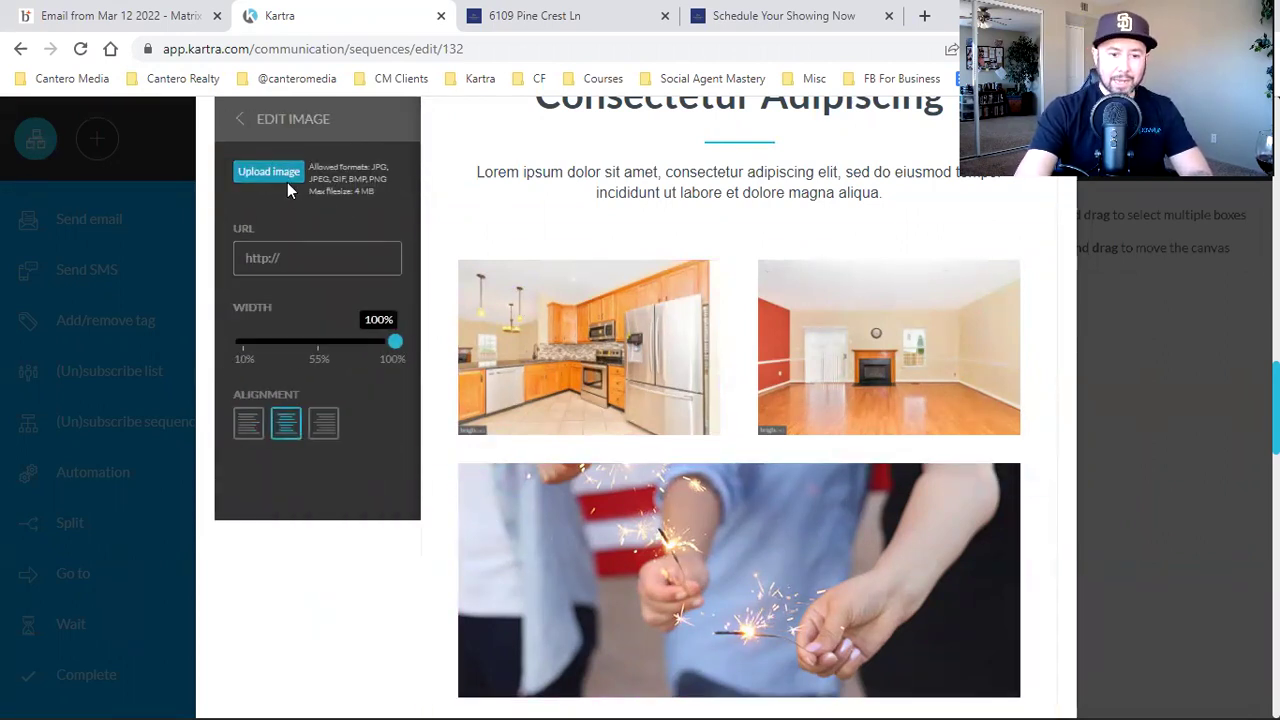
left_click(287, 186)
left_click(507, 218)
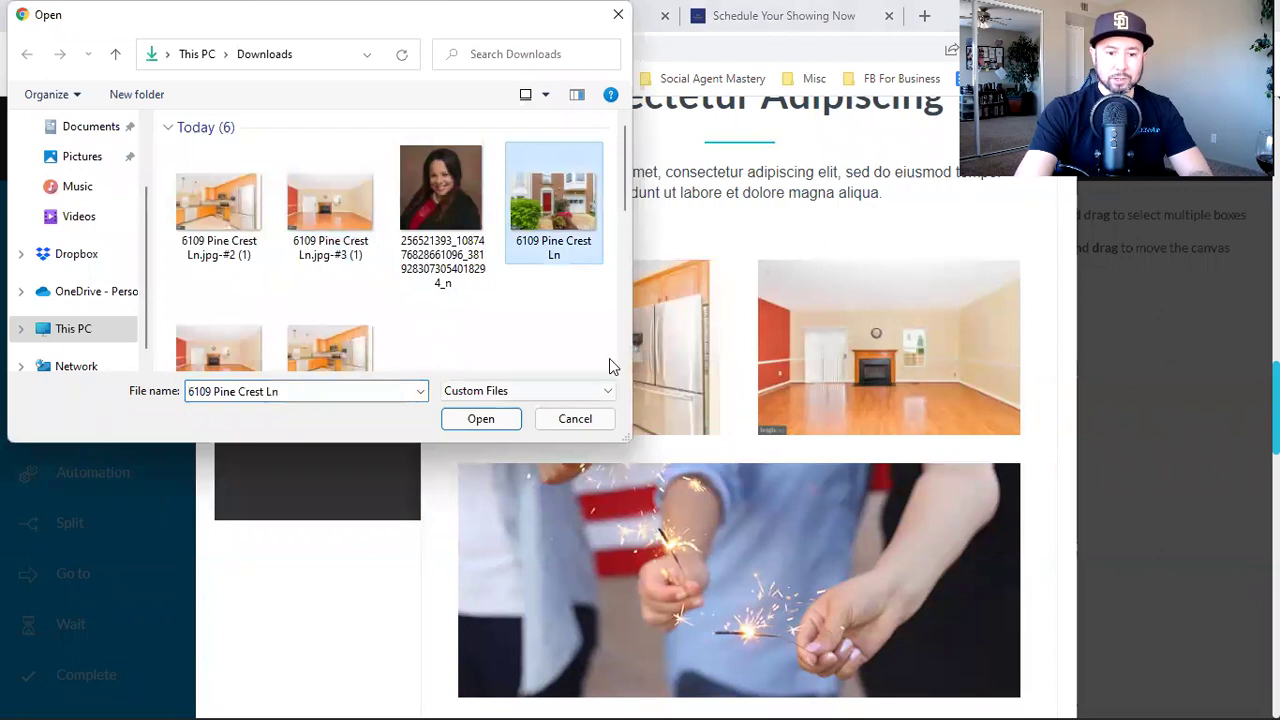
left_click(499, 420)
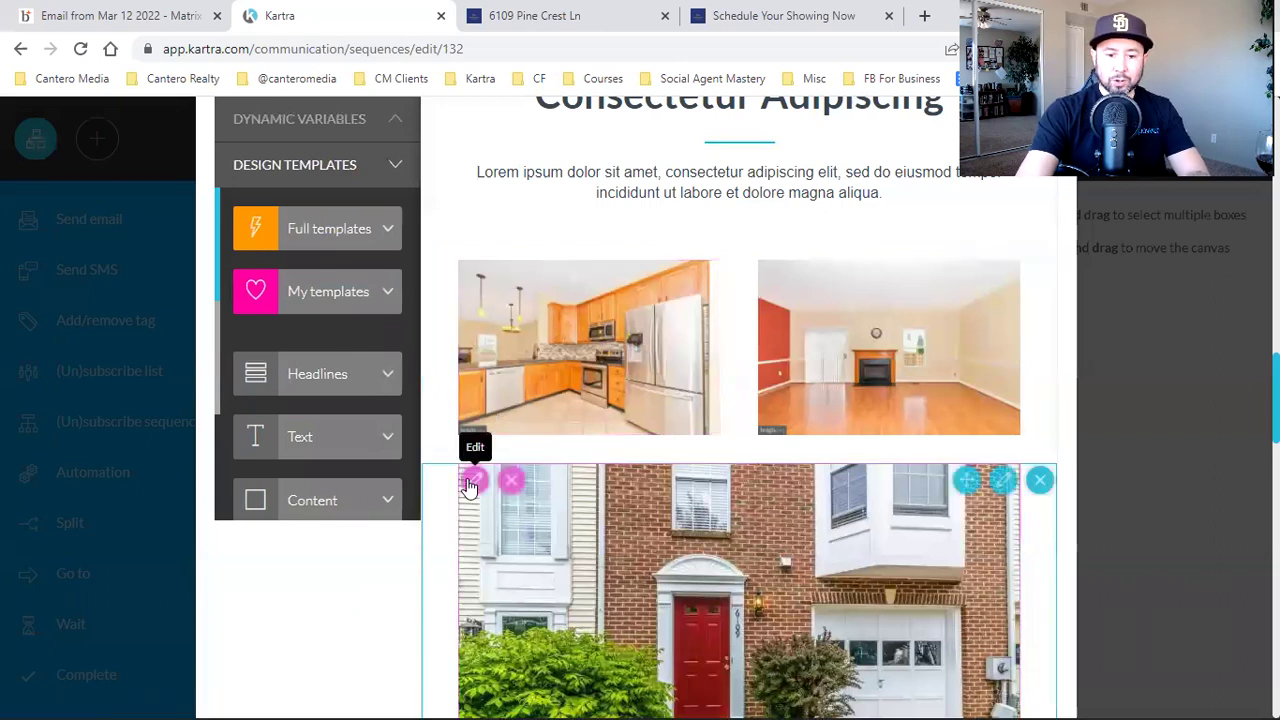
left_click(474, 478)
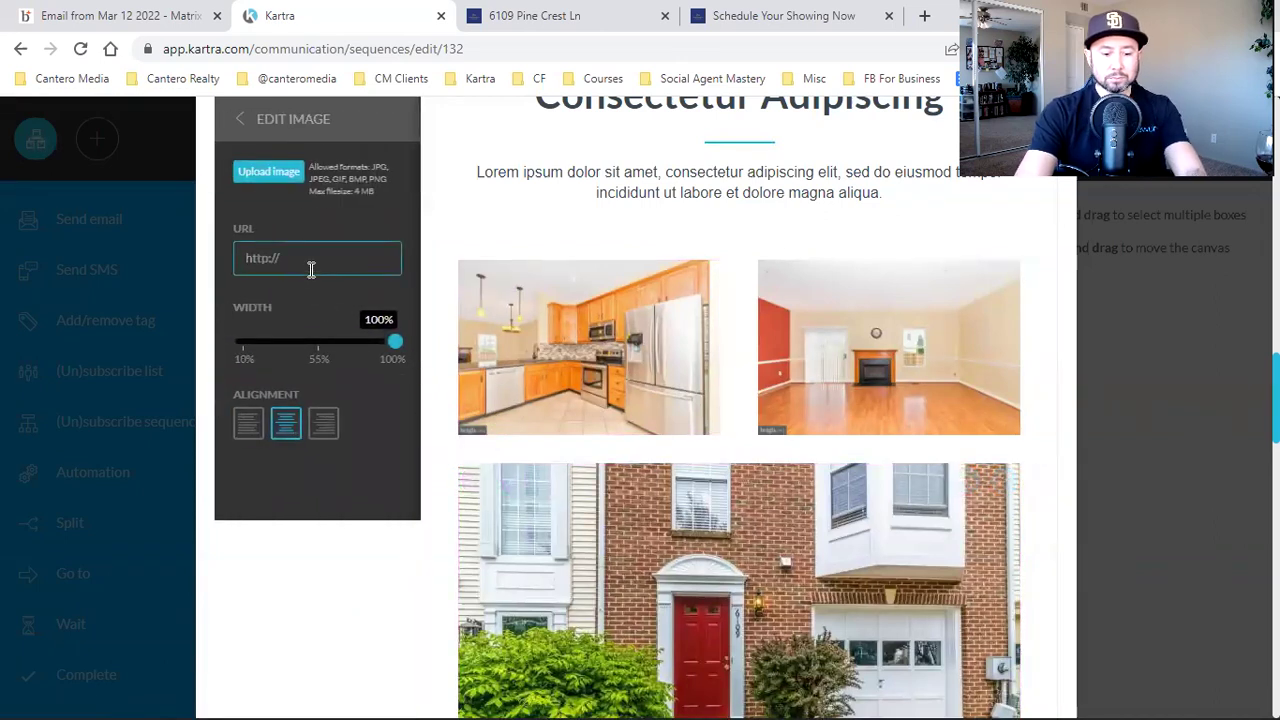
left_click(290, 570)
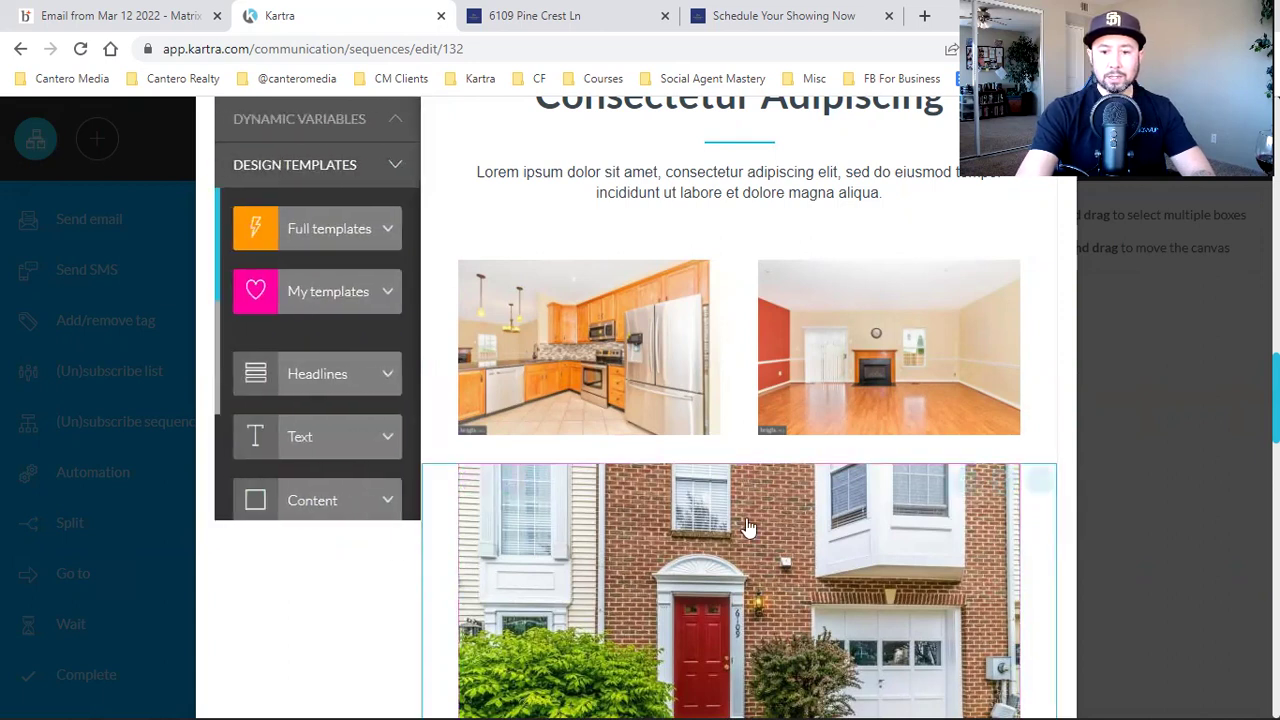
scroll(748, 528, "down", 3)
scroll(748, 528, "down", 3)
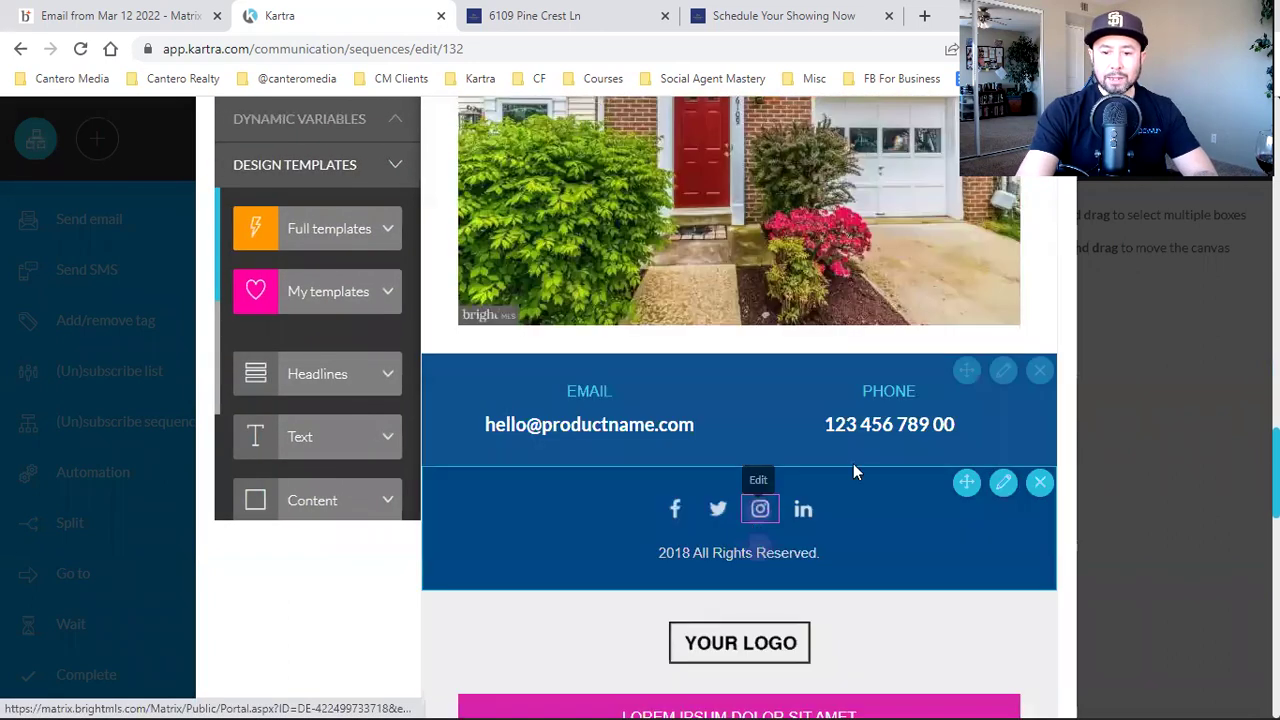
- Delete the contact row, social icons, laptop image, seller-guide download button and copyright footer blocks
left_click(1040, 372)
left_click(1040, 372)
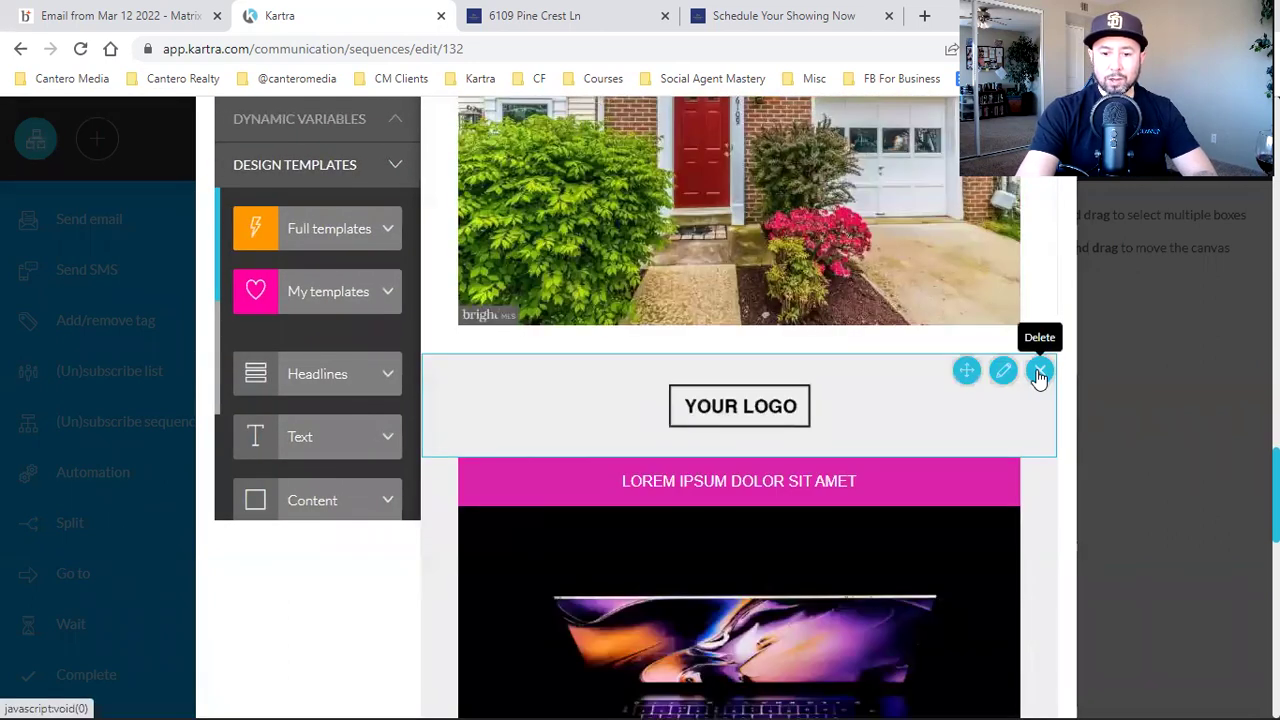
left_click(1040, 372)
left_click(1040, 372)
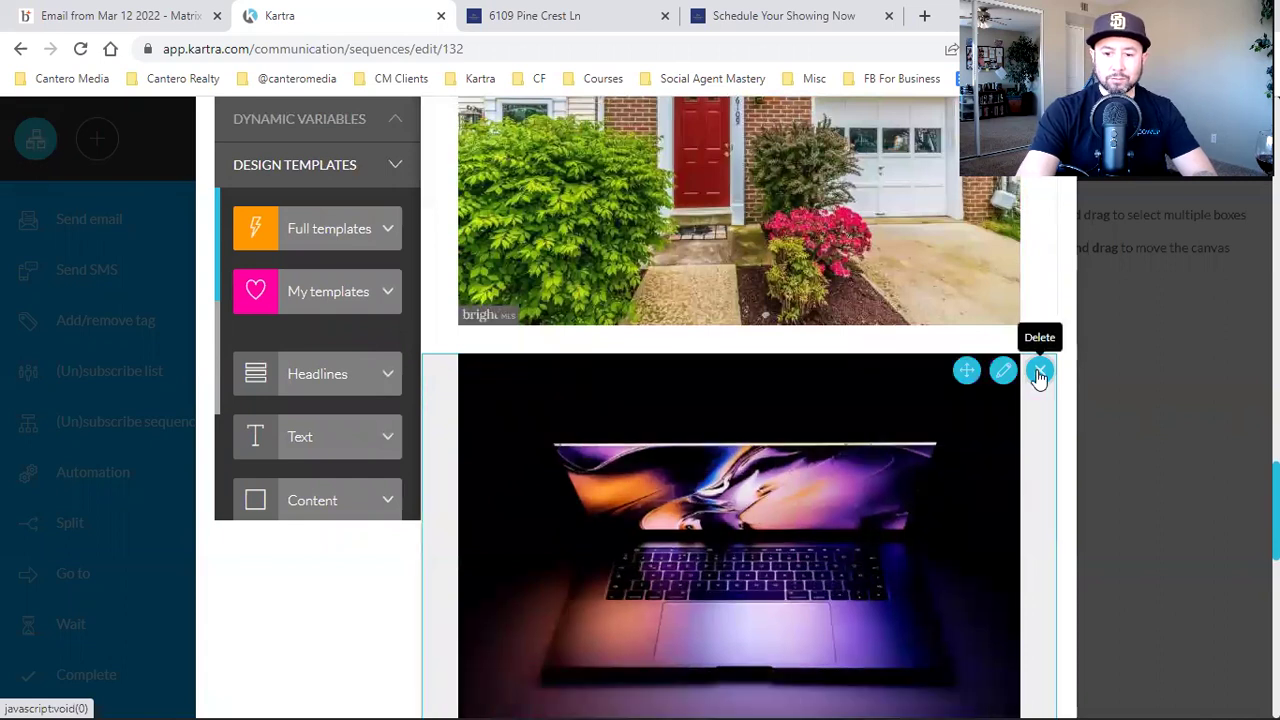
left_click(1040, 372)
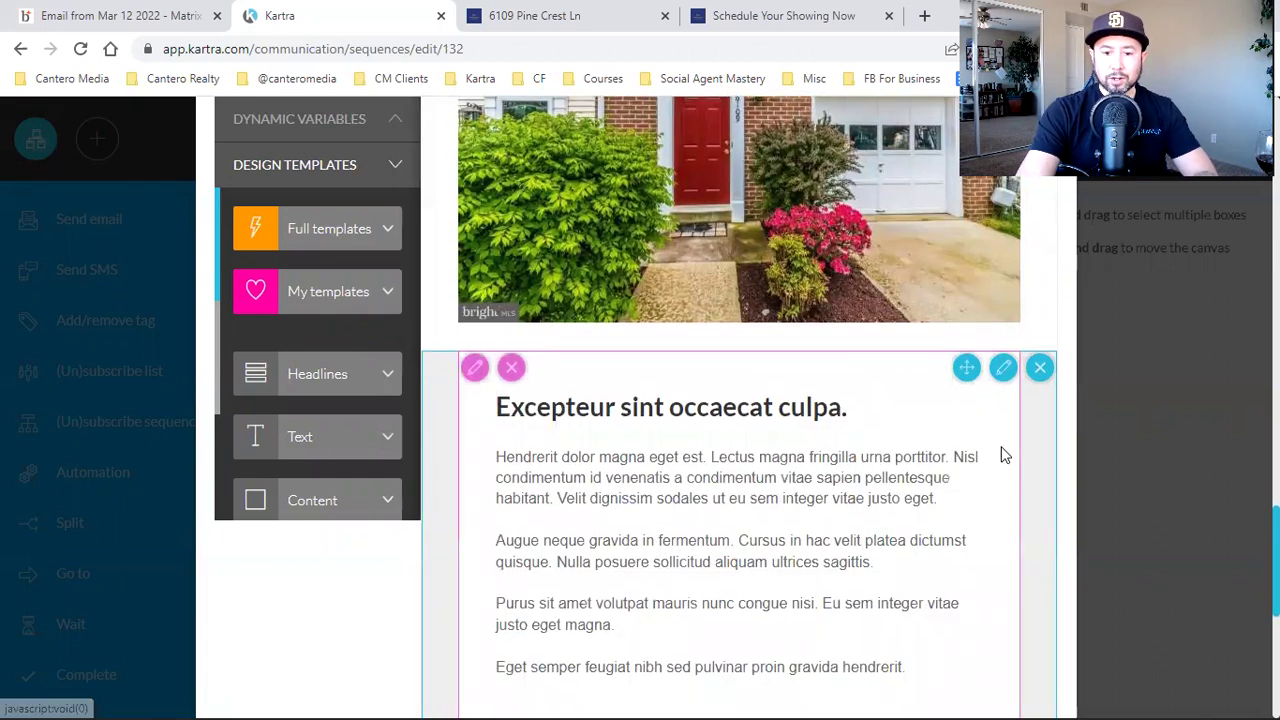
scroll(1000, 451, "down", 5)
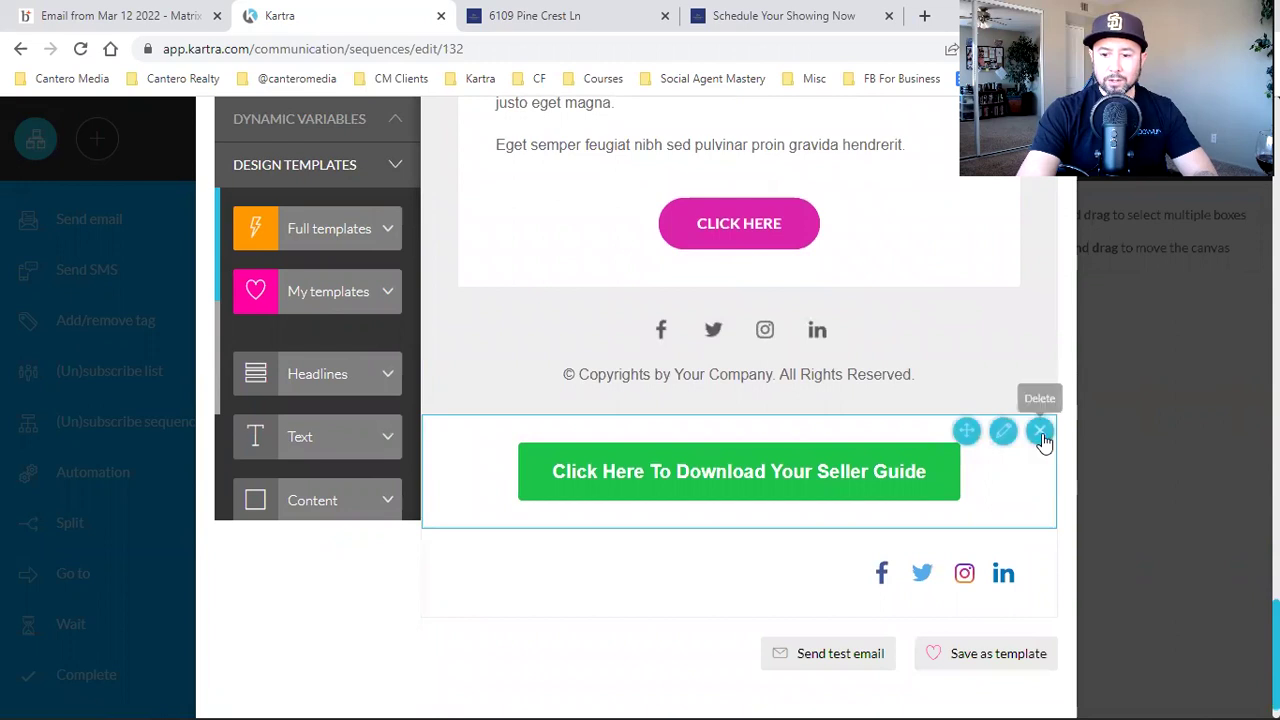
left_click(1040, 431)
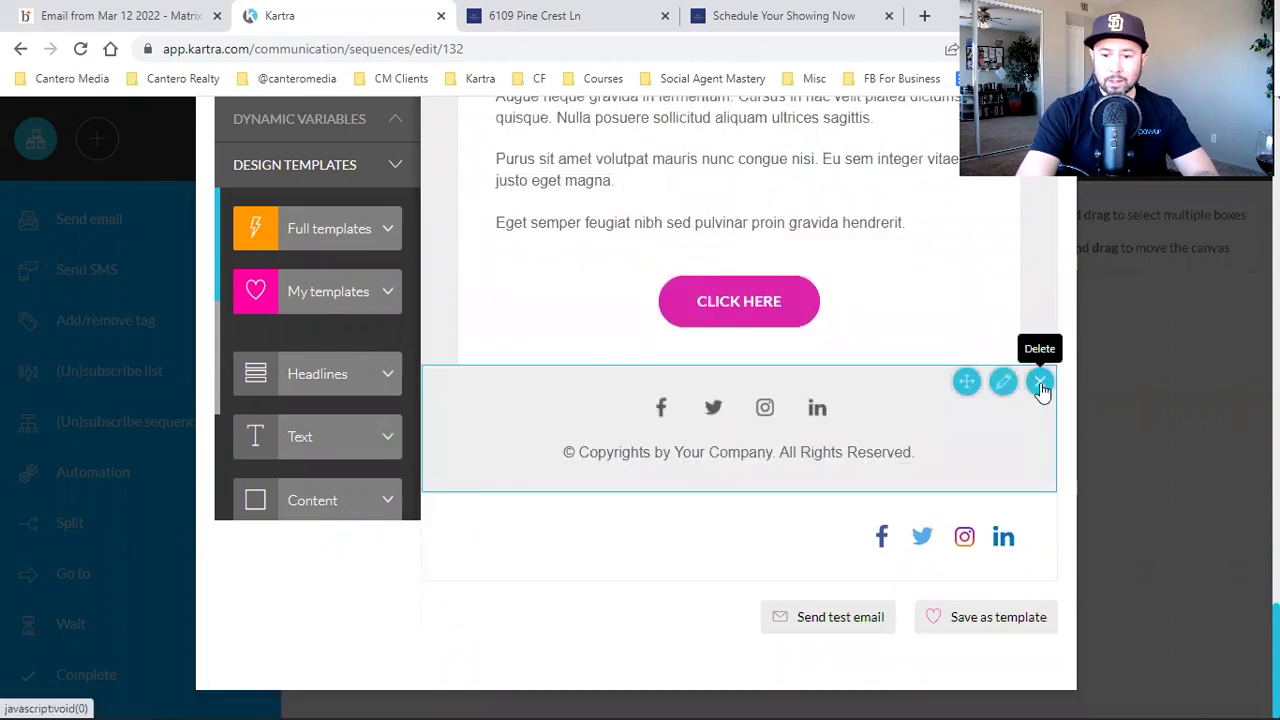
left_click(1040, 383)
left_click(1030, 503)
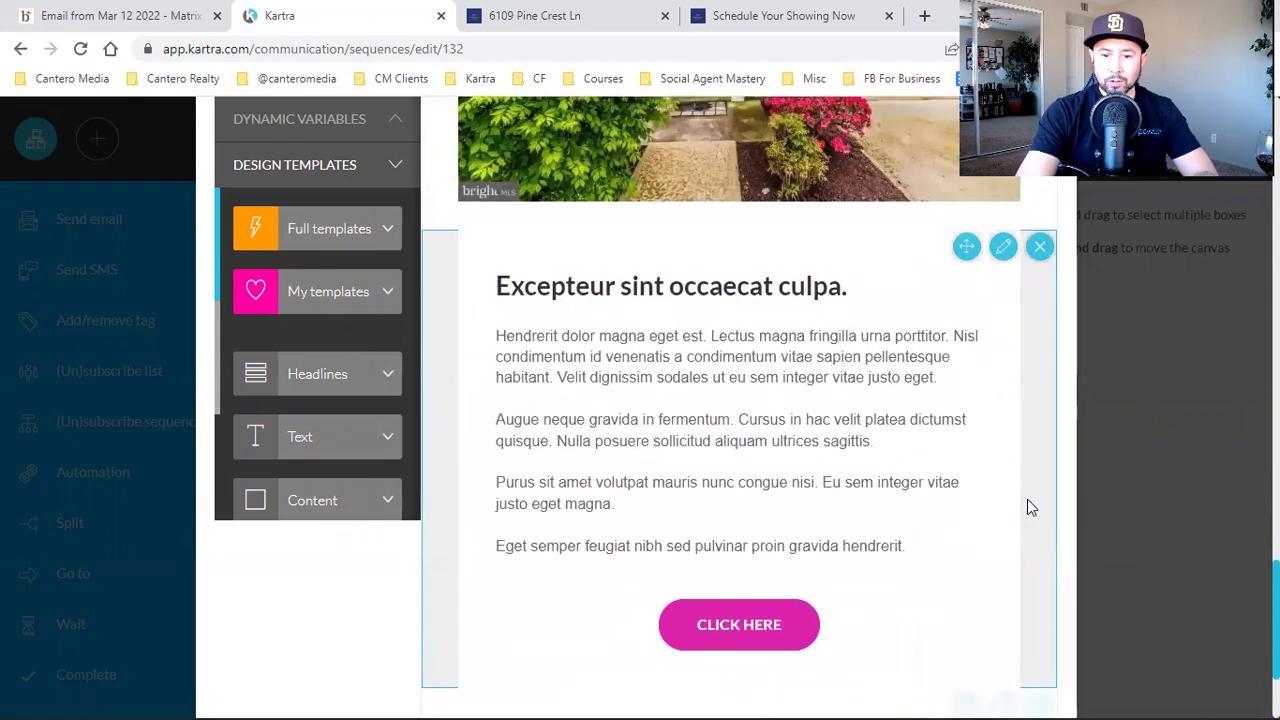
- Inspect the video block's settings, then delete the video block from the email
scroll(1027, 499, "up", 8)
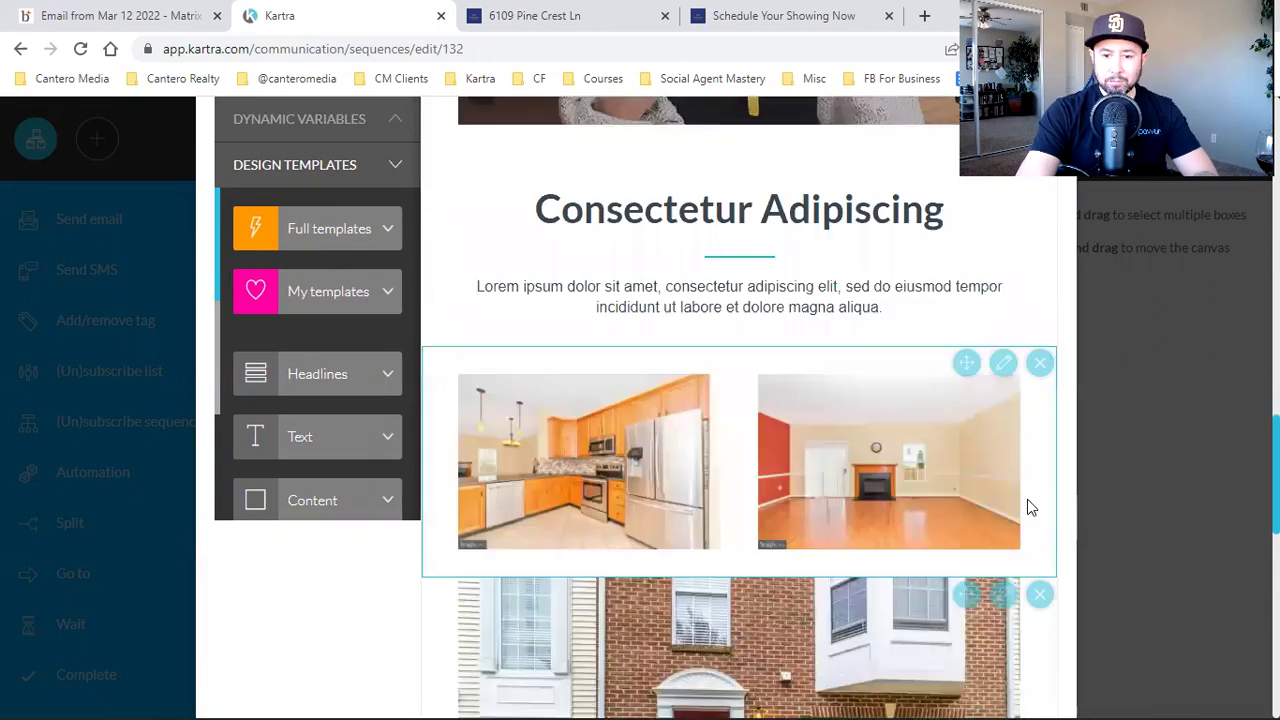
mouse_move(488, 395)
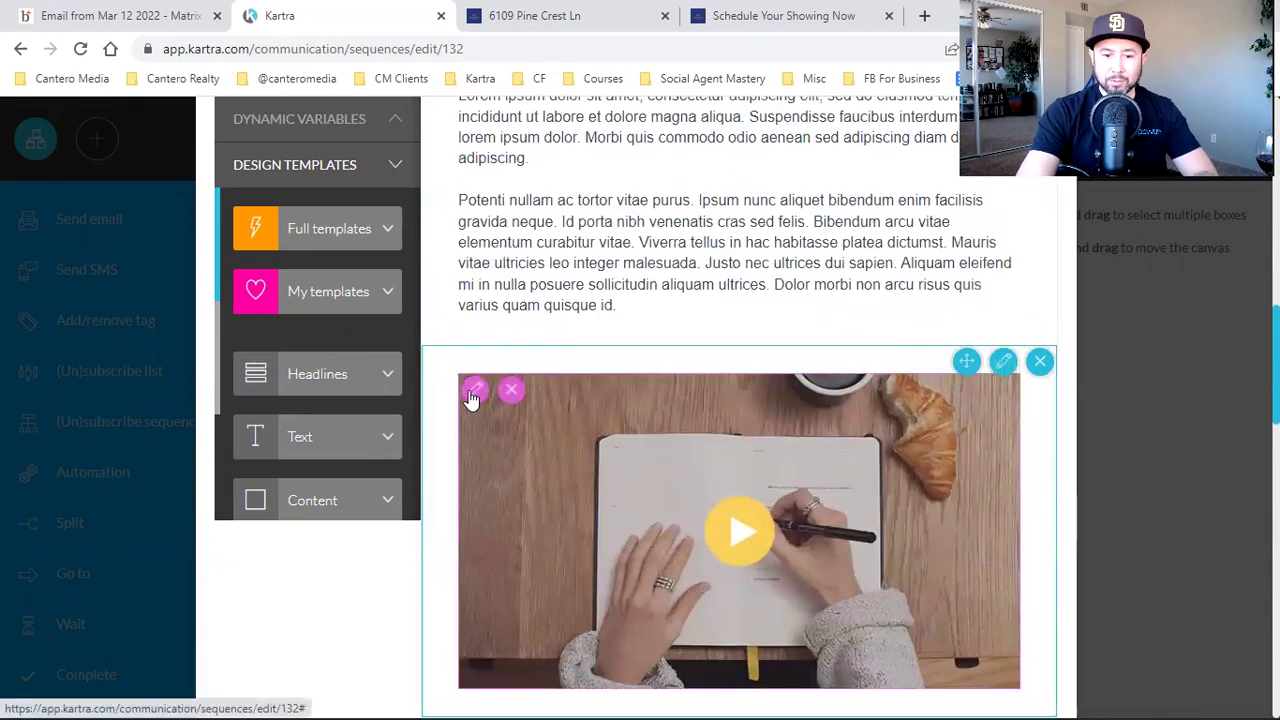
left_click(476, 391)
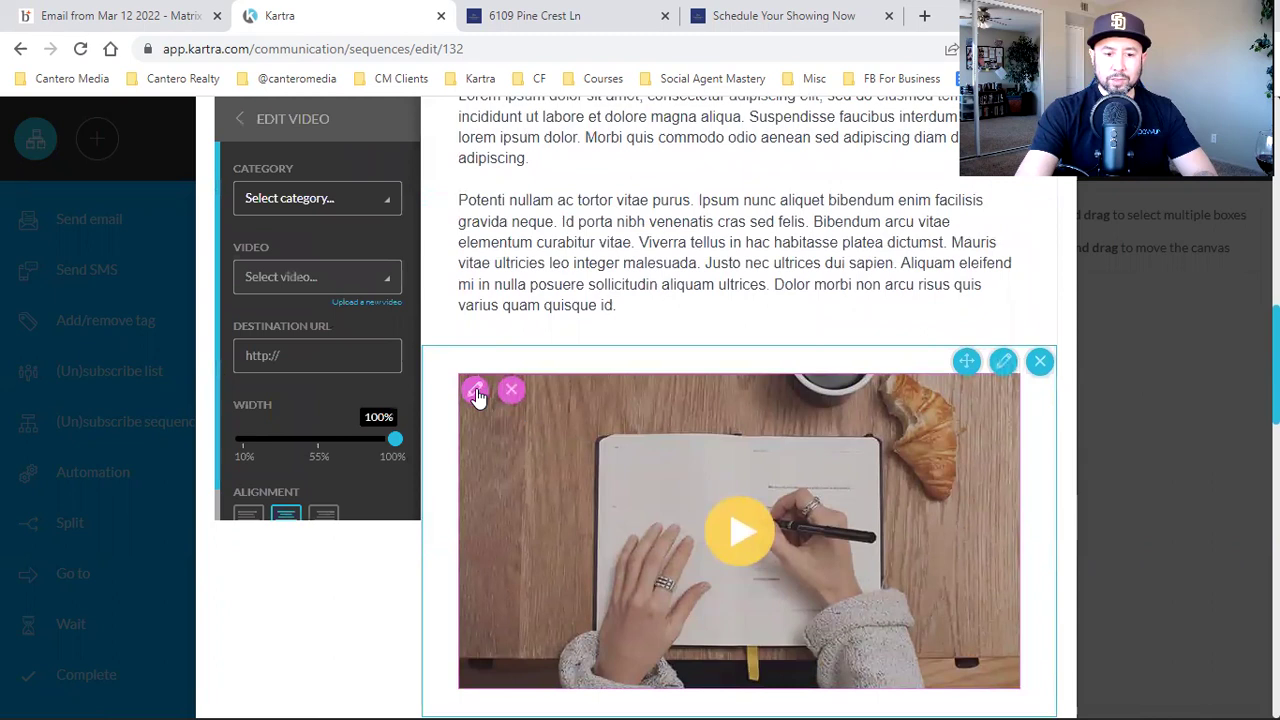
left_click(336, 204)
left_click(323, 600)
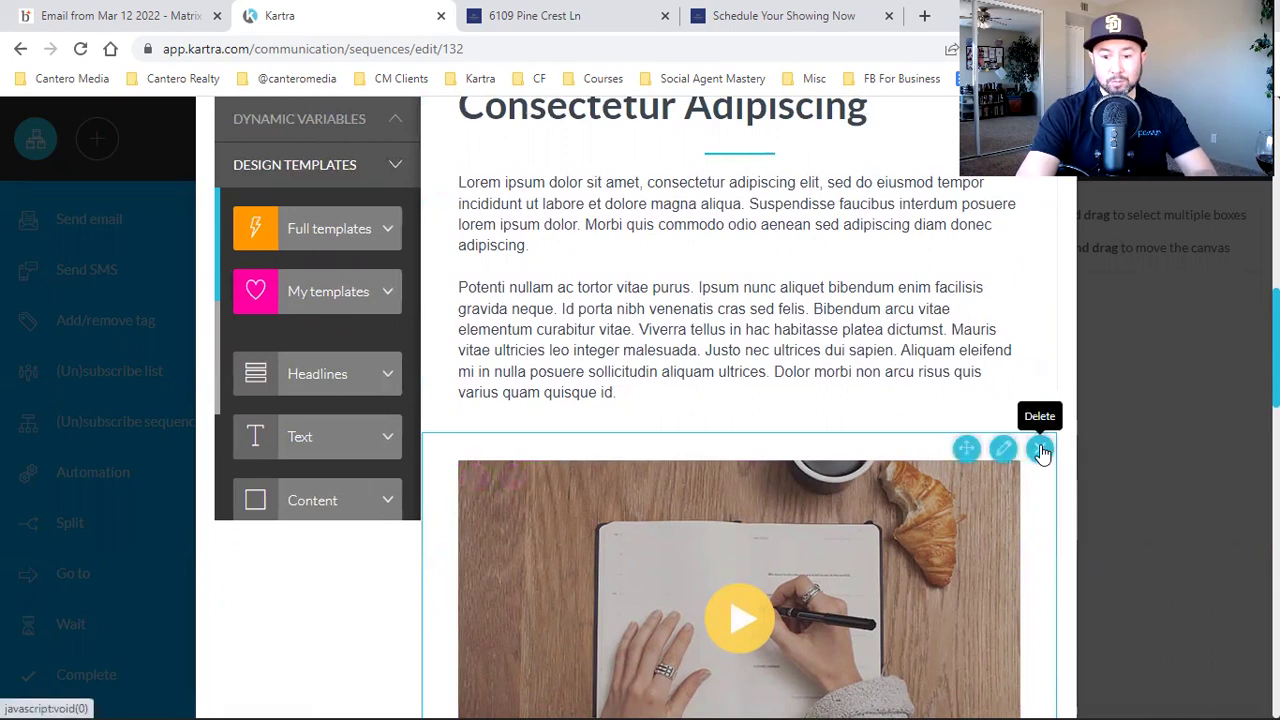
left_click(1040, 450)
- Delete the redundant heading and text block
scroll(1040, 452, "up", 2)
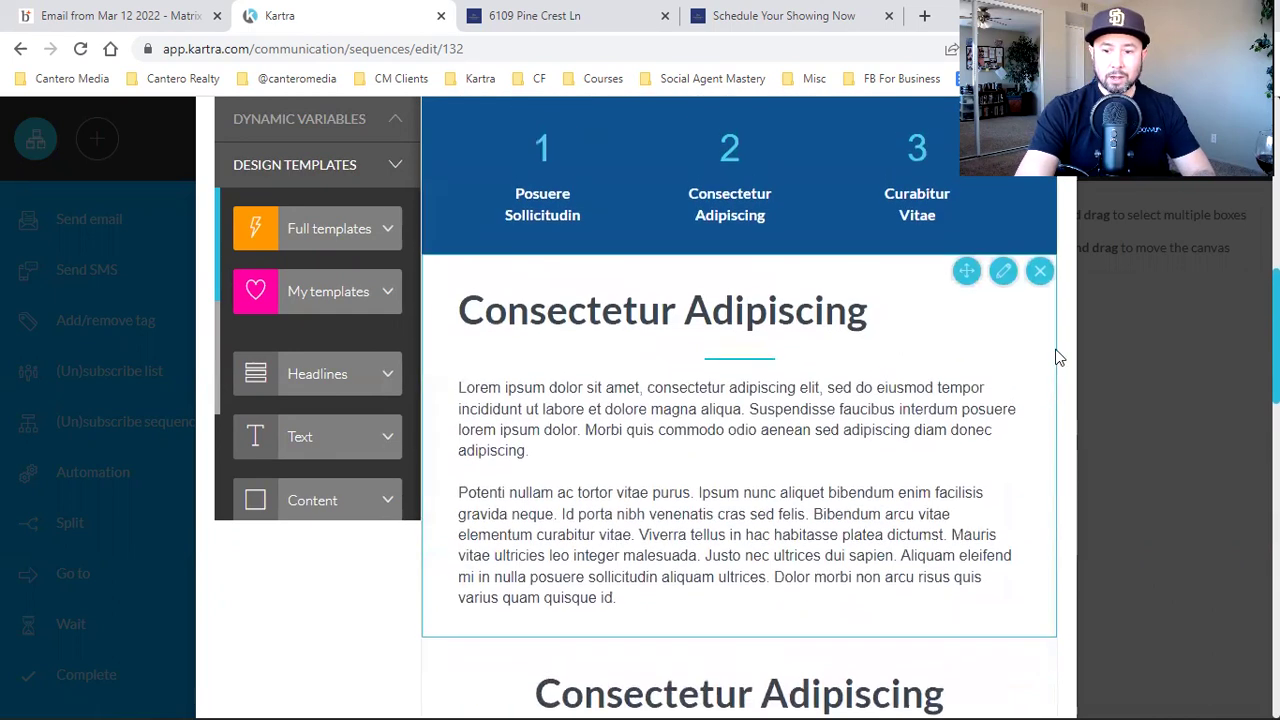
left_click(1040, 280)
scroll(1023, 431, "up", 5)
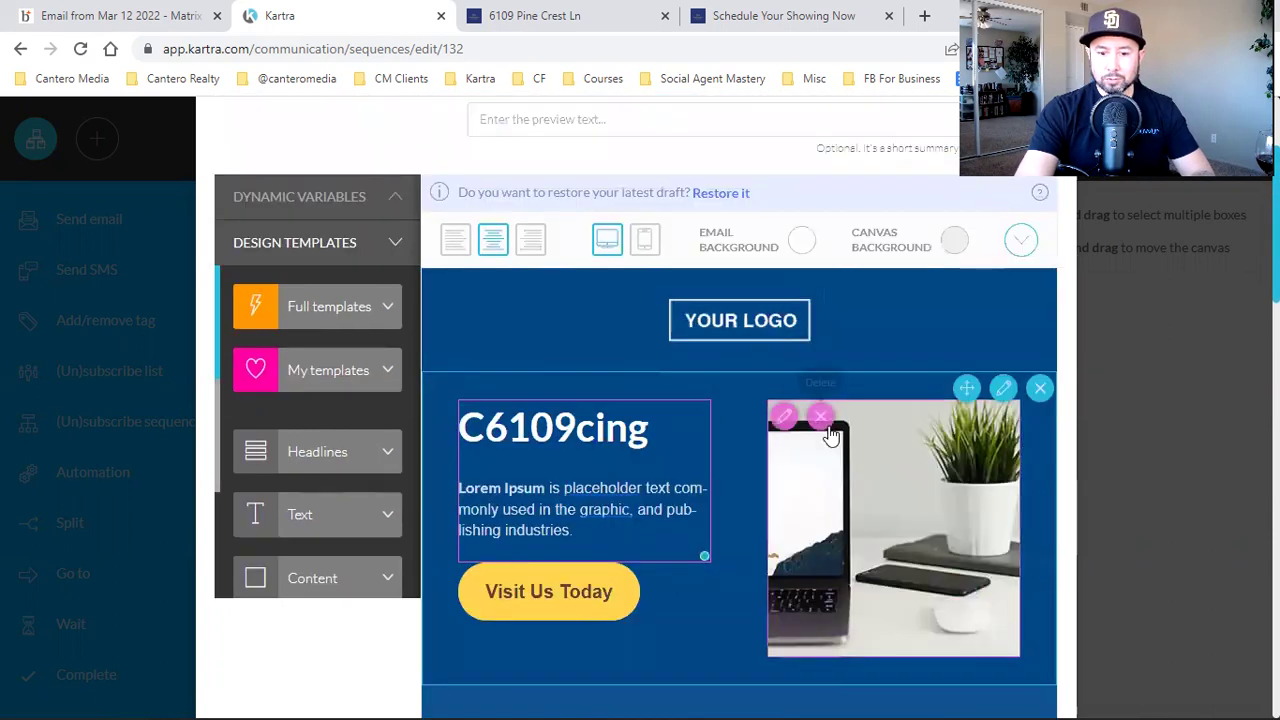
scroll(828, 428, "down", 5)
scroll(828, 432, "down", 12)
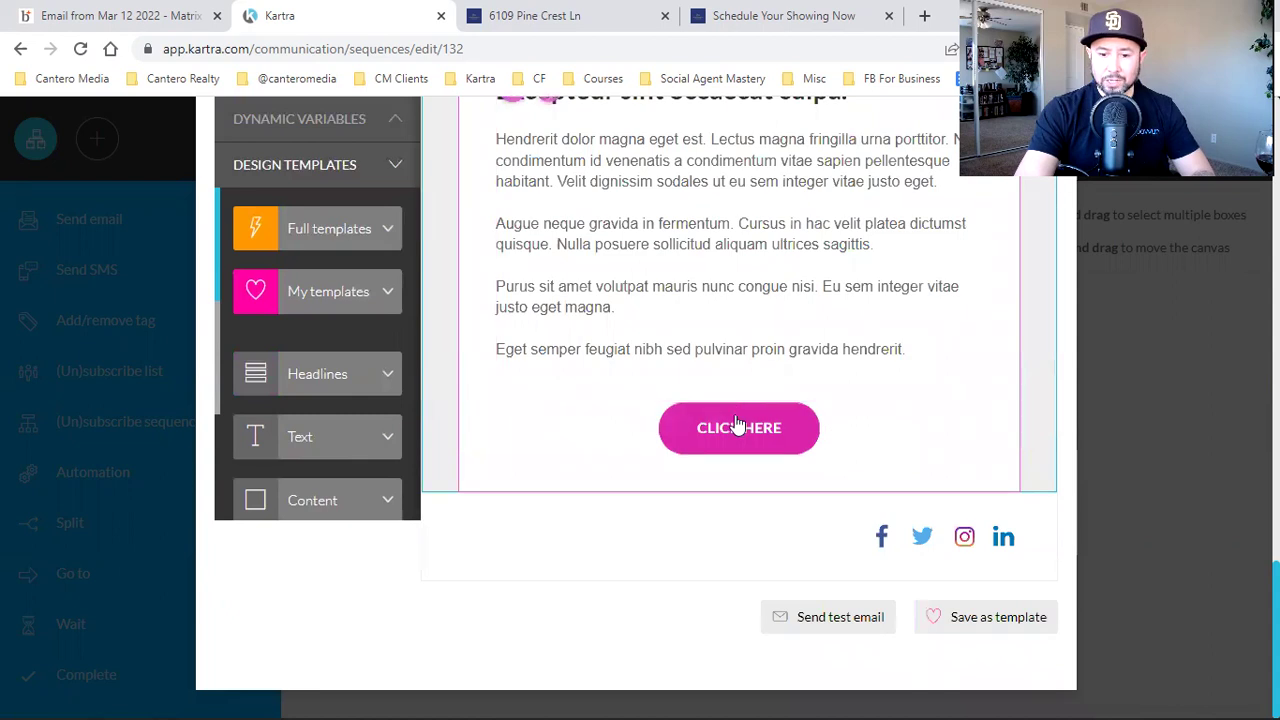
left_click(703, 424)
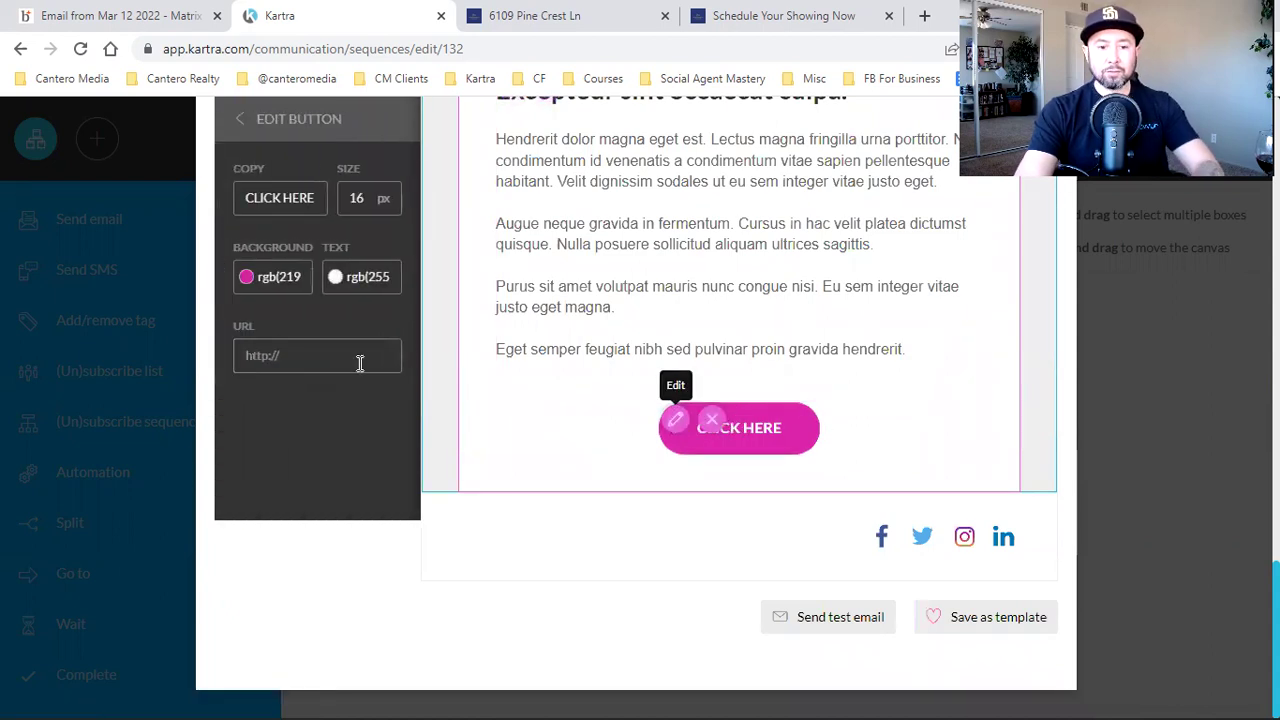
- Change the button text to 'CLICK HERE FOR ALL THE DETAILS' and paste the listing URL as its link
left_click(301, 183)
type("FOR ALL THGE")
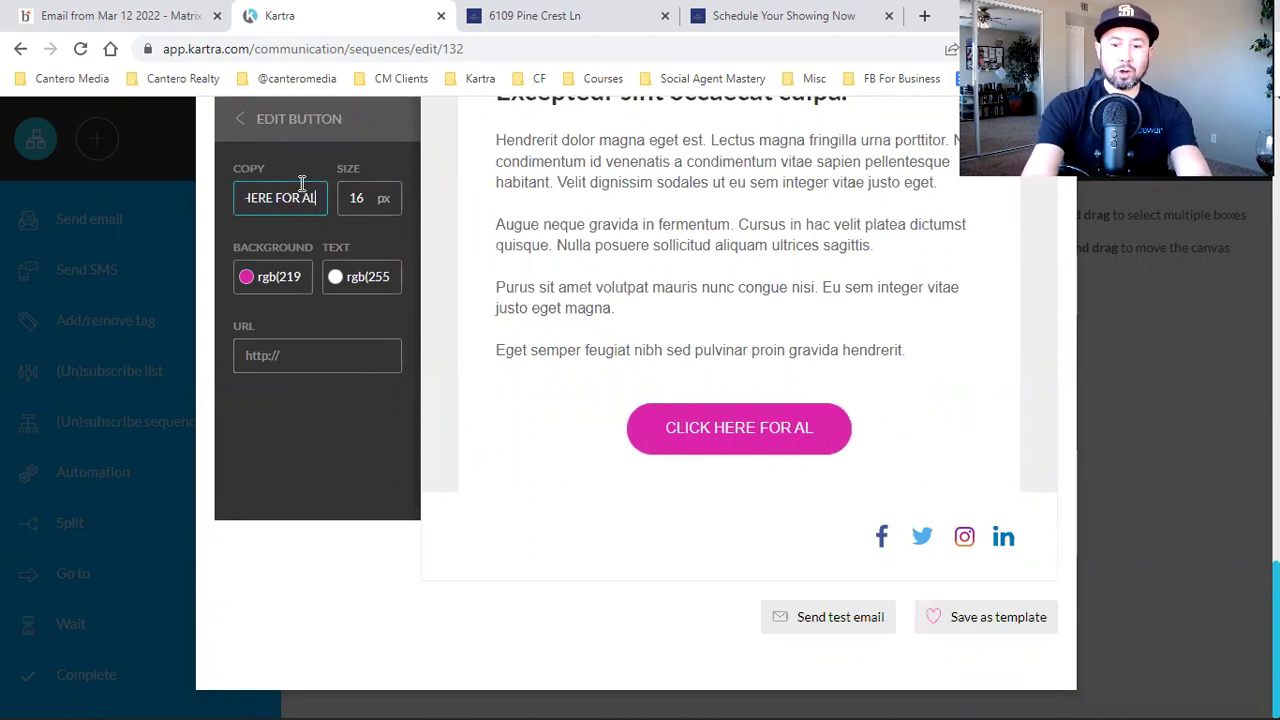
key("BackSpace")
key("BackSpace")
type("E")
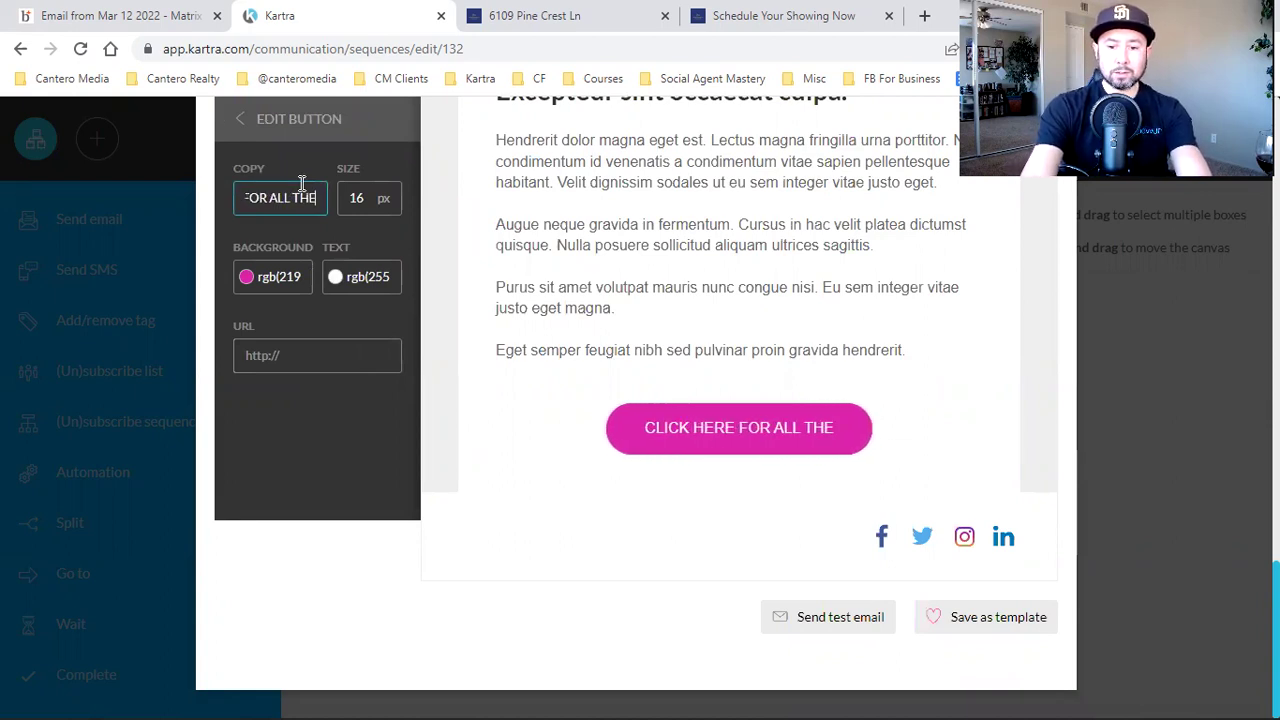
type(" DETAILS")
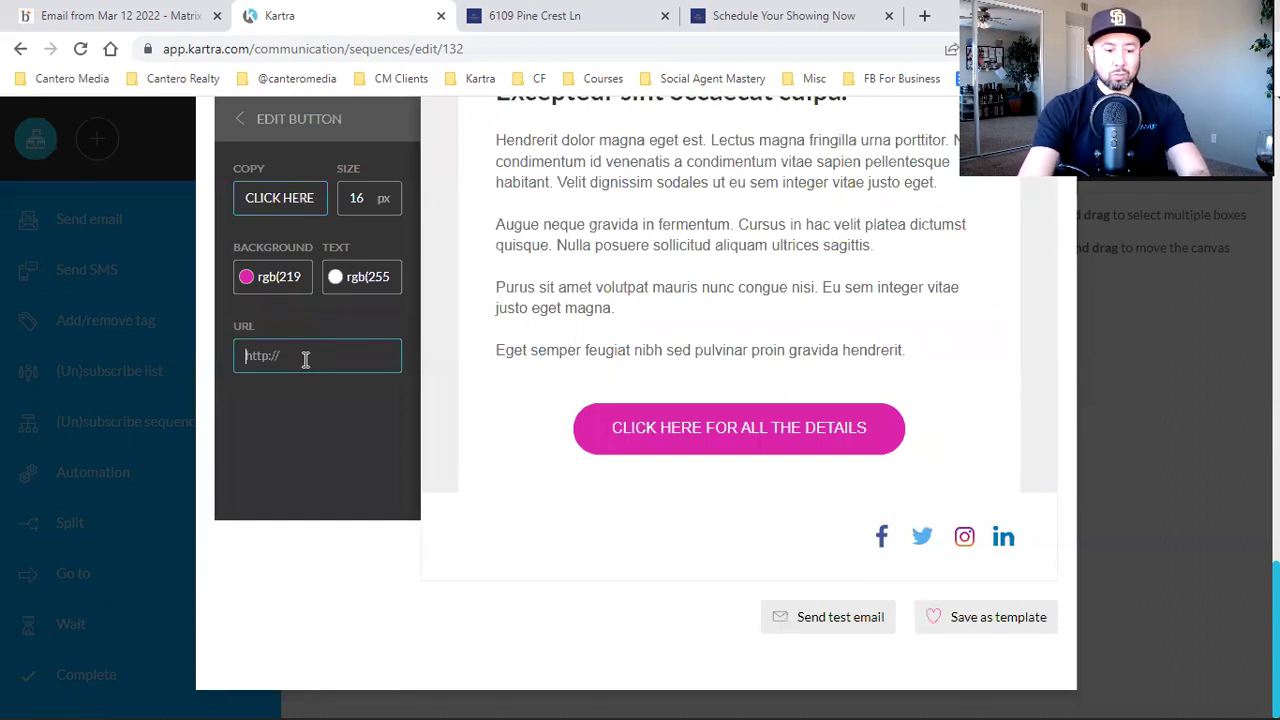
key("ctrl+v")
left_click(272, 605)
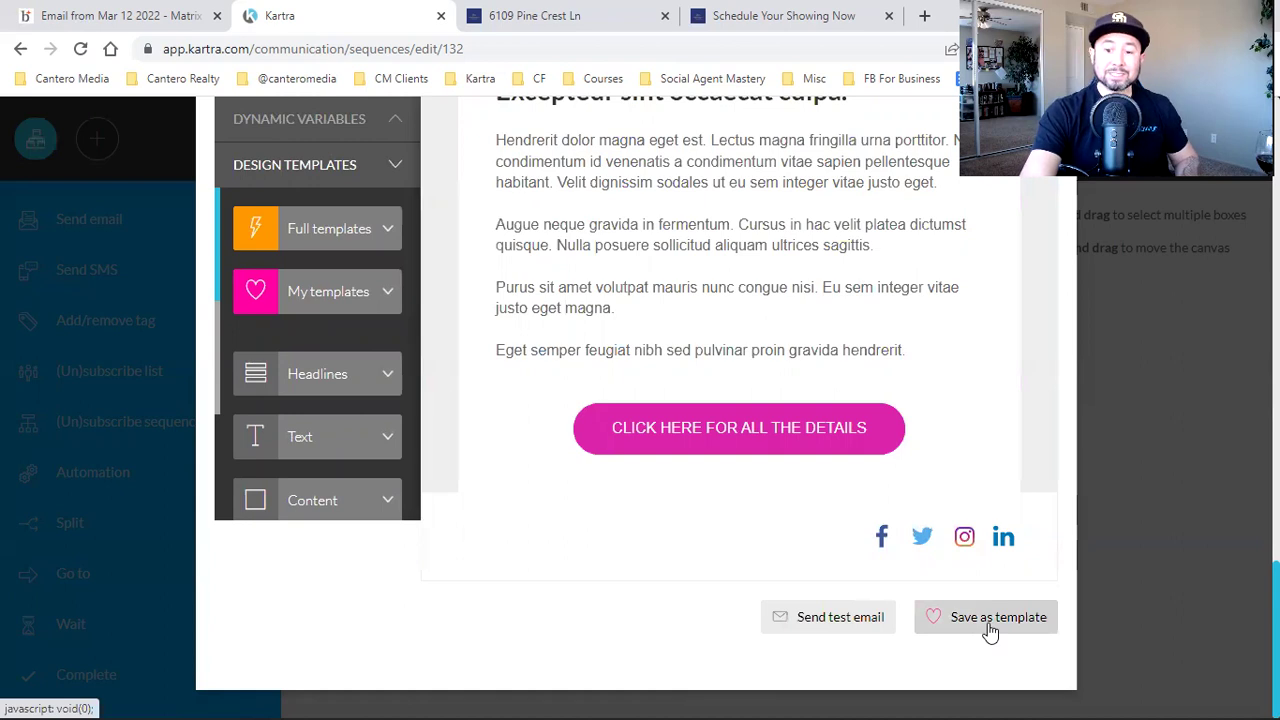
- Use Save as template to add the listing email design to favorites, then dismiss the confirmation
scroll(990, 632, "up", 8)
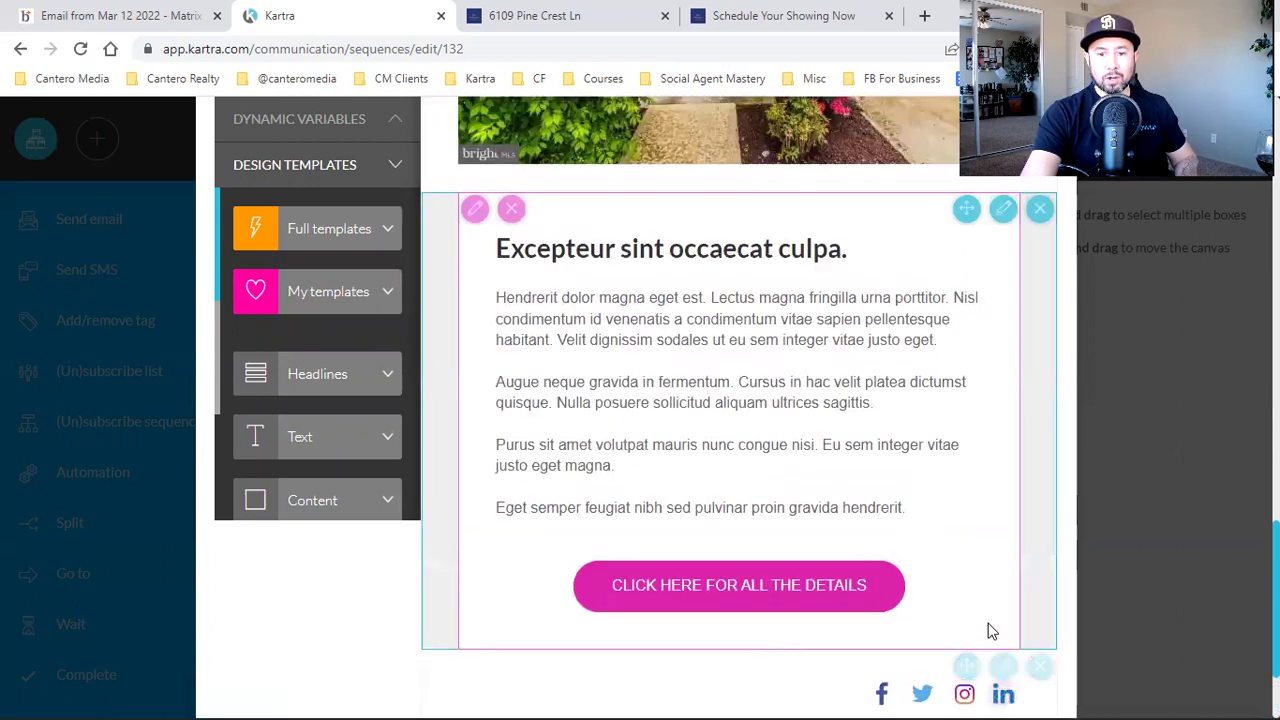
scroll(988, 623, "up", 10)
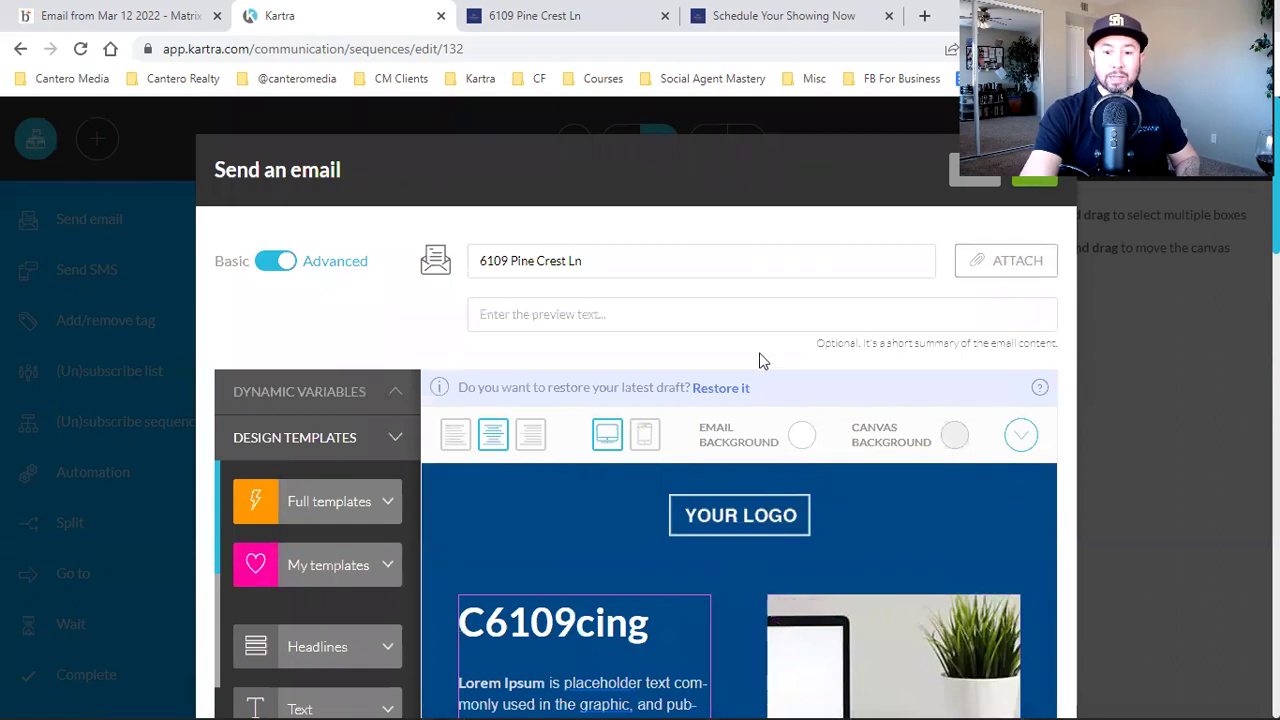
scroll(760, 360, "down", 10)
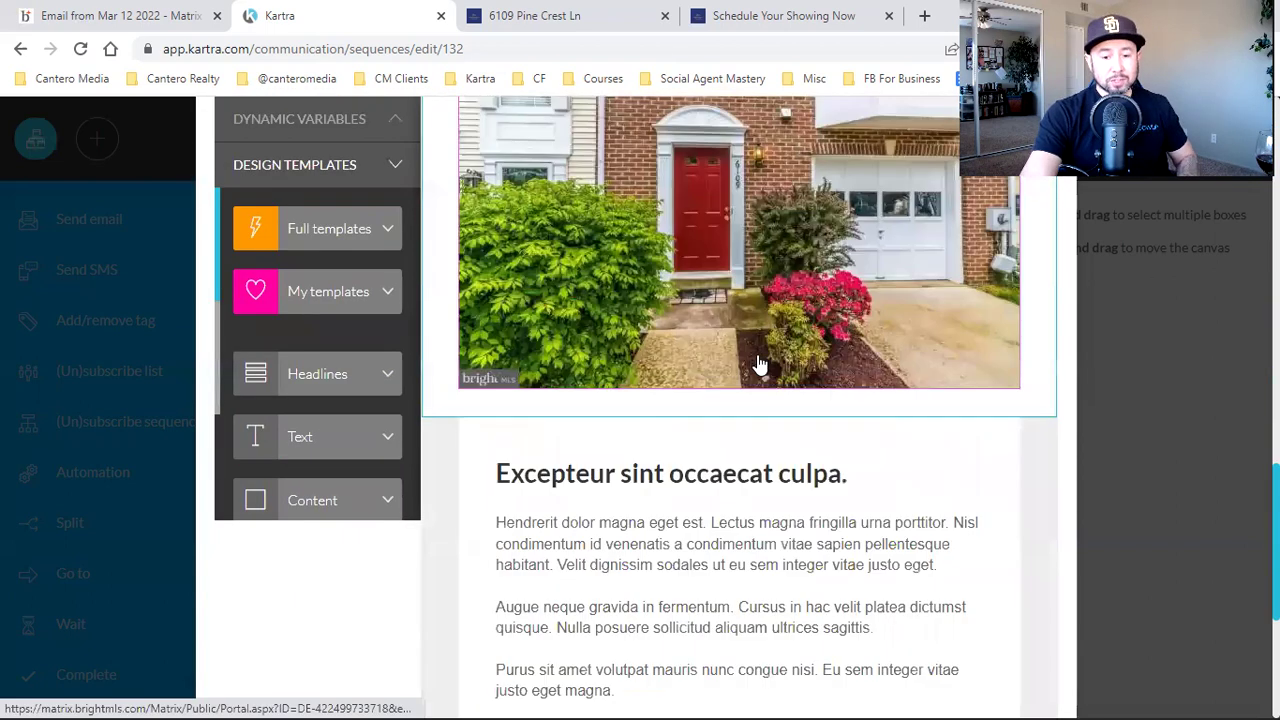
scroll(760, 365, "up", 1)
scroll(760, 365, "up", 1)
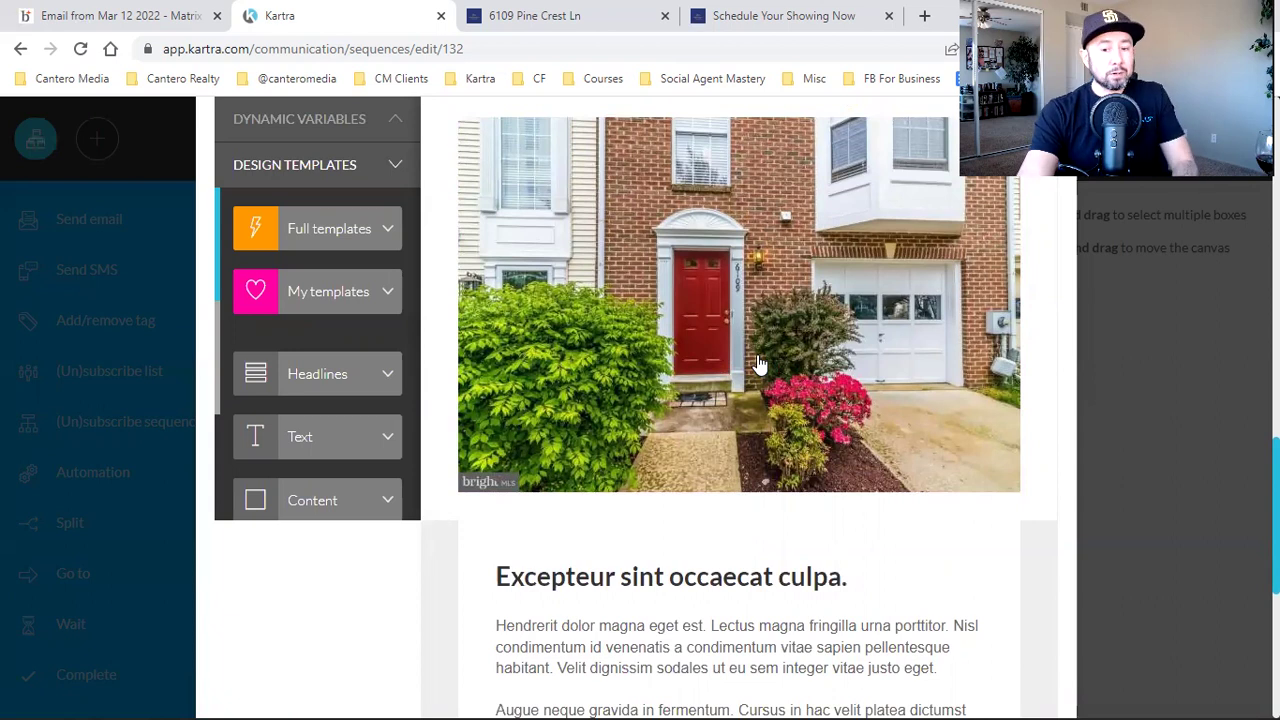
scroll(760, 364, "down", 5)
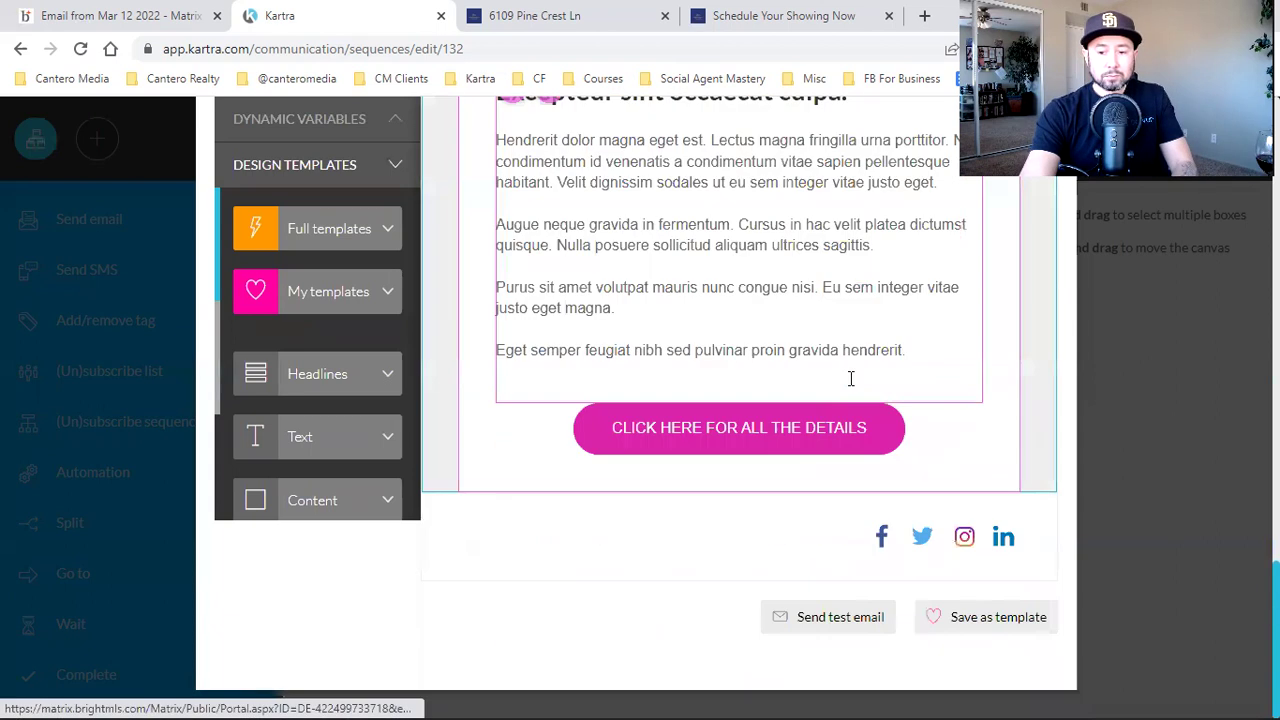
left_click(1018, 628)
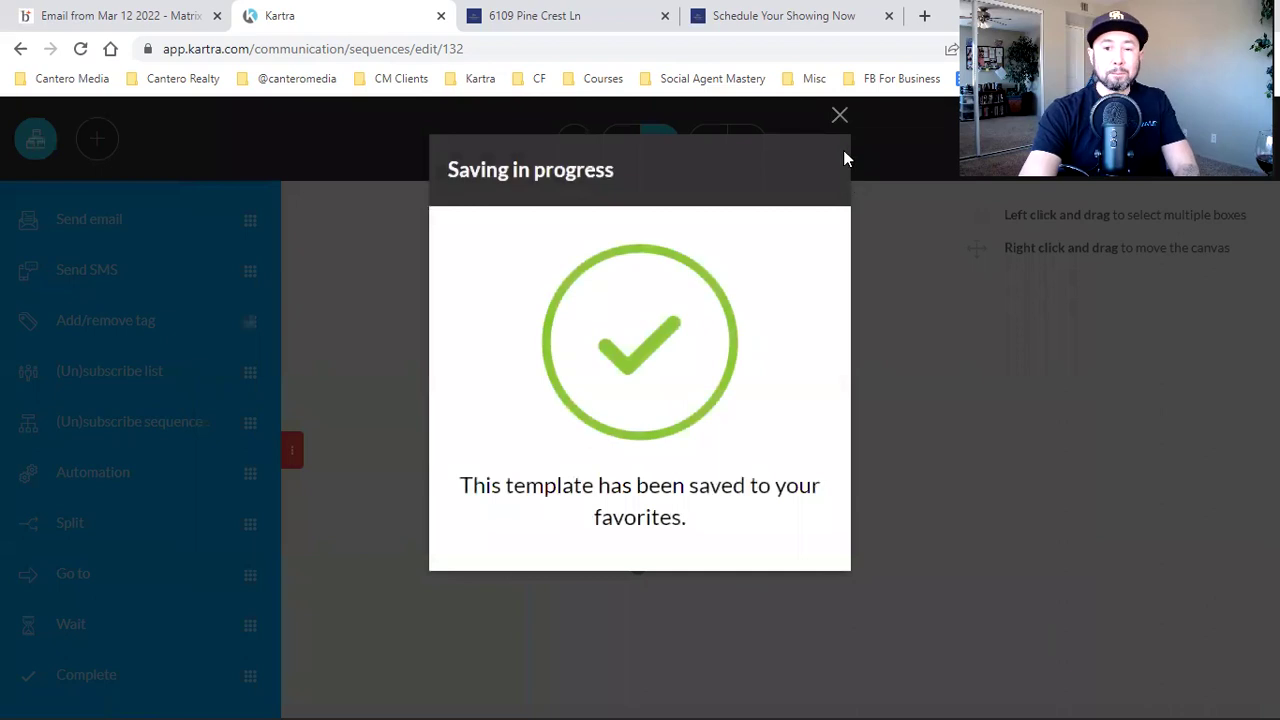
left_click(838, 118)
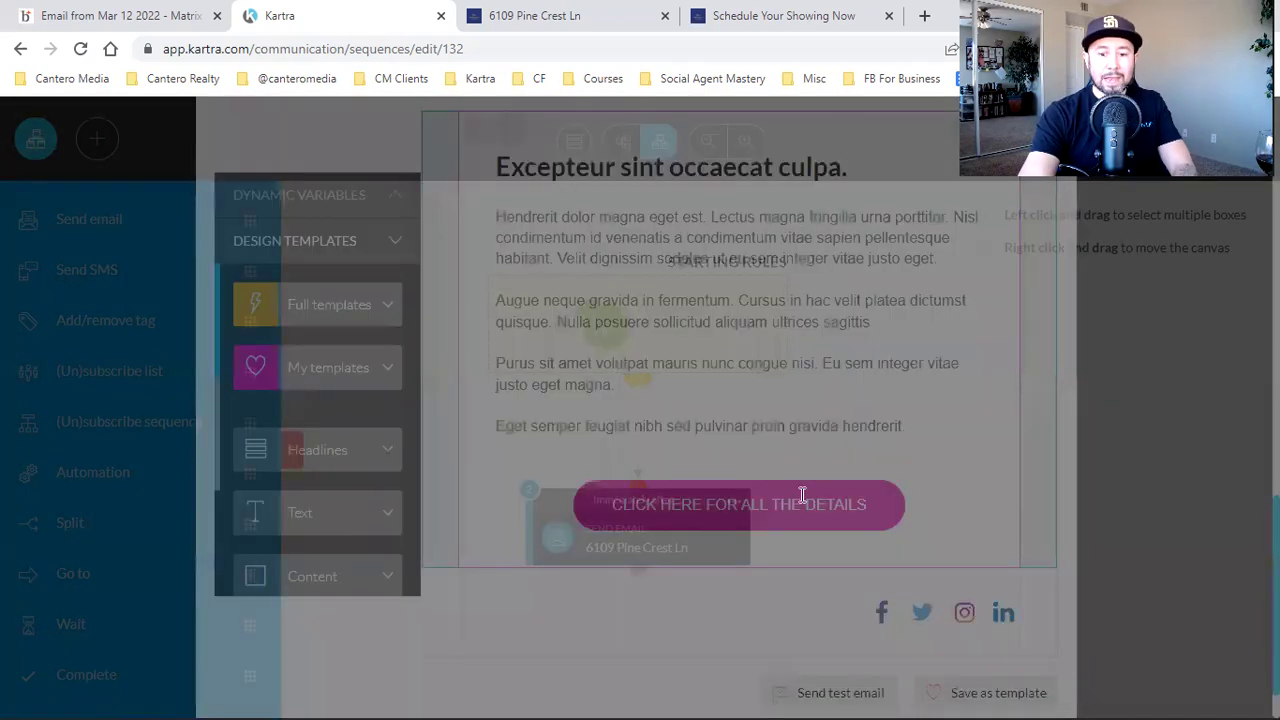
- Verify the CLICK HERE button's listing link, then save the email into the sequence
scroll(806, 583, "down", 1)
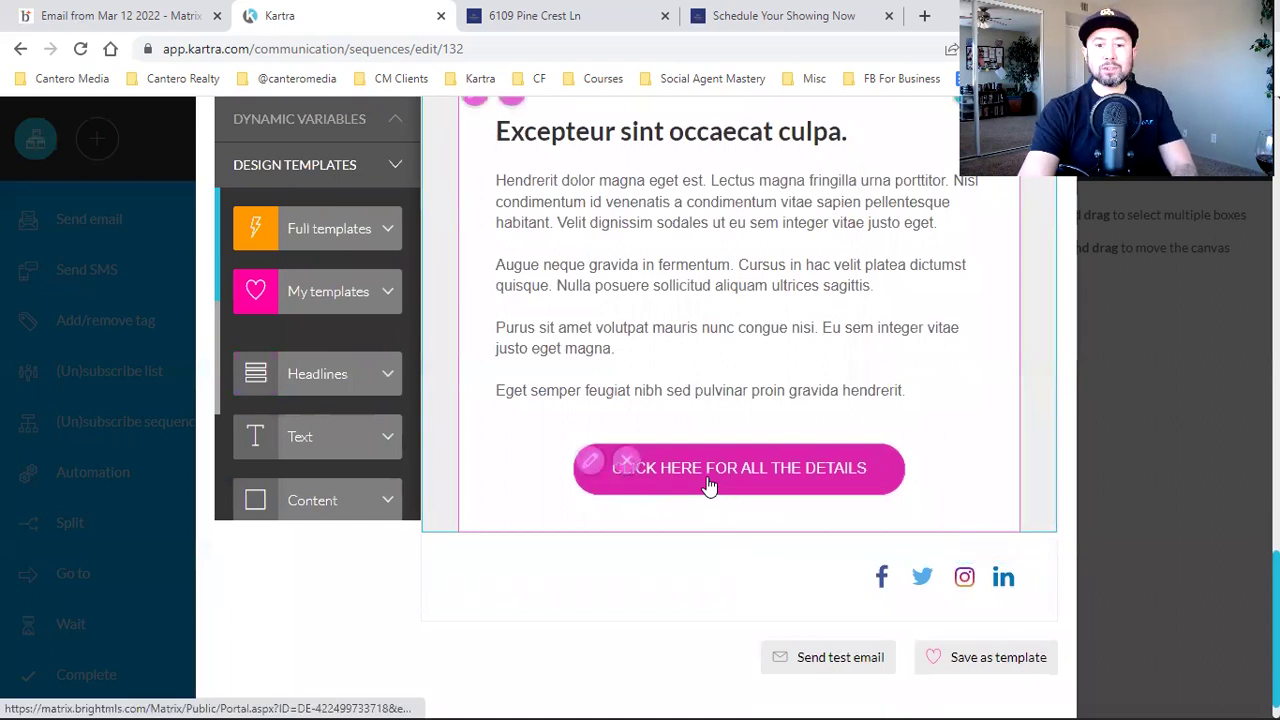
left_click(590, 461)
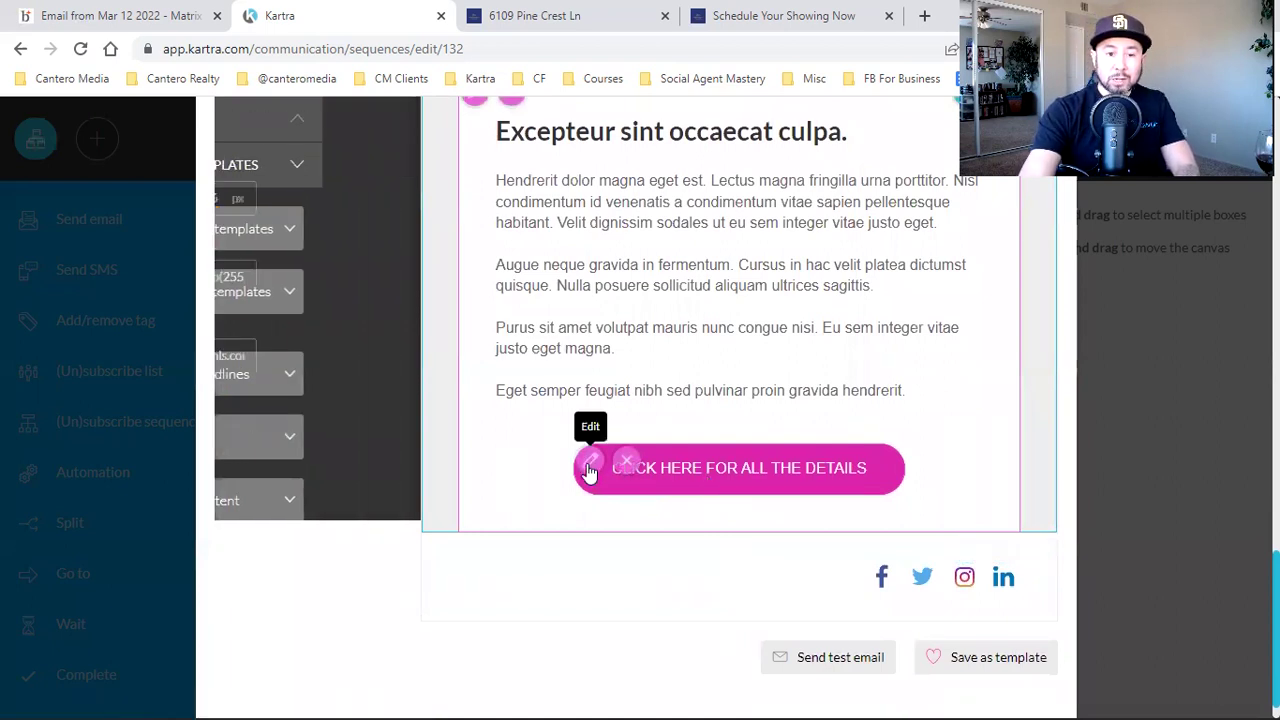
triple_click(322, 356)
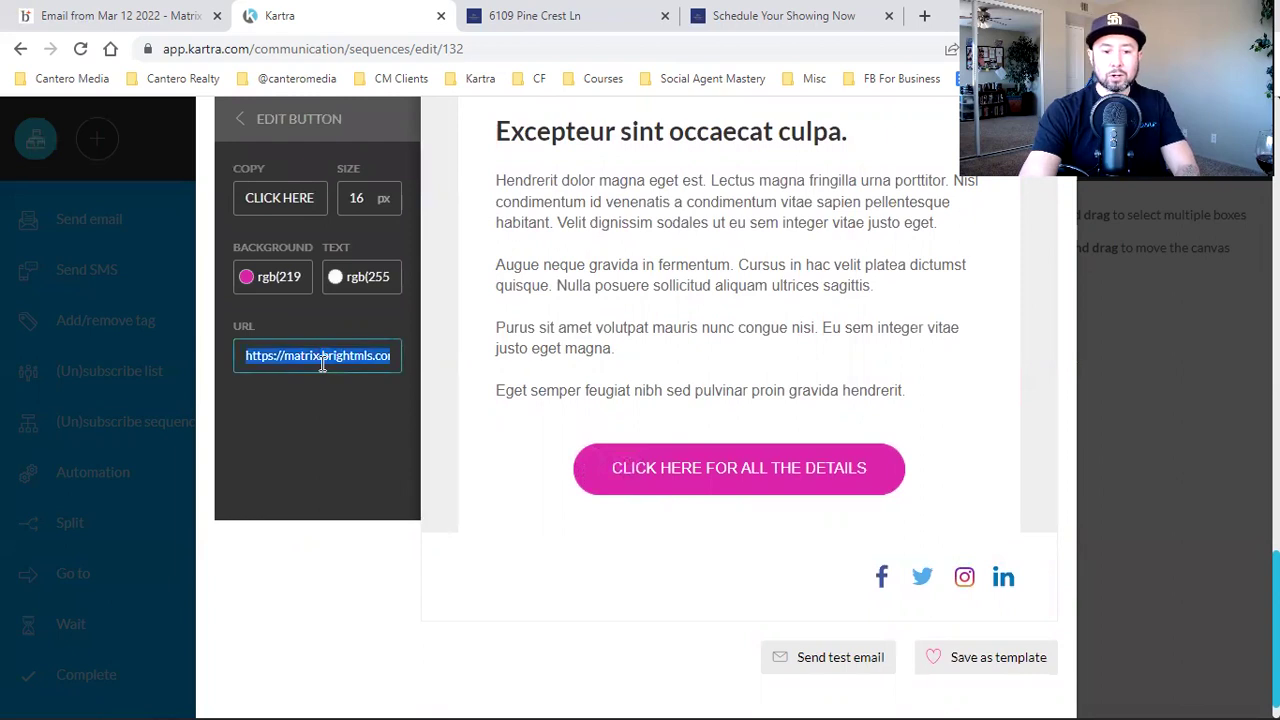
left_click(290, 644)
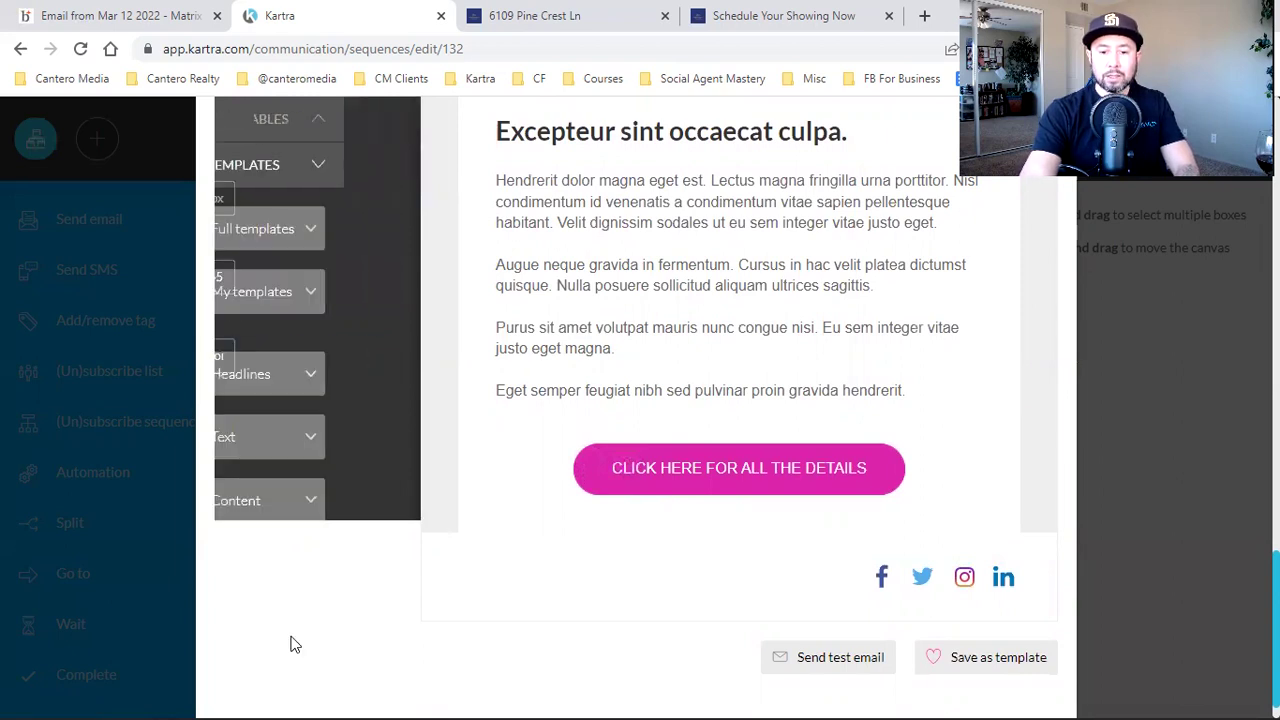
scroll(641, 560, "up", 10)
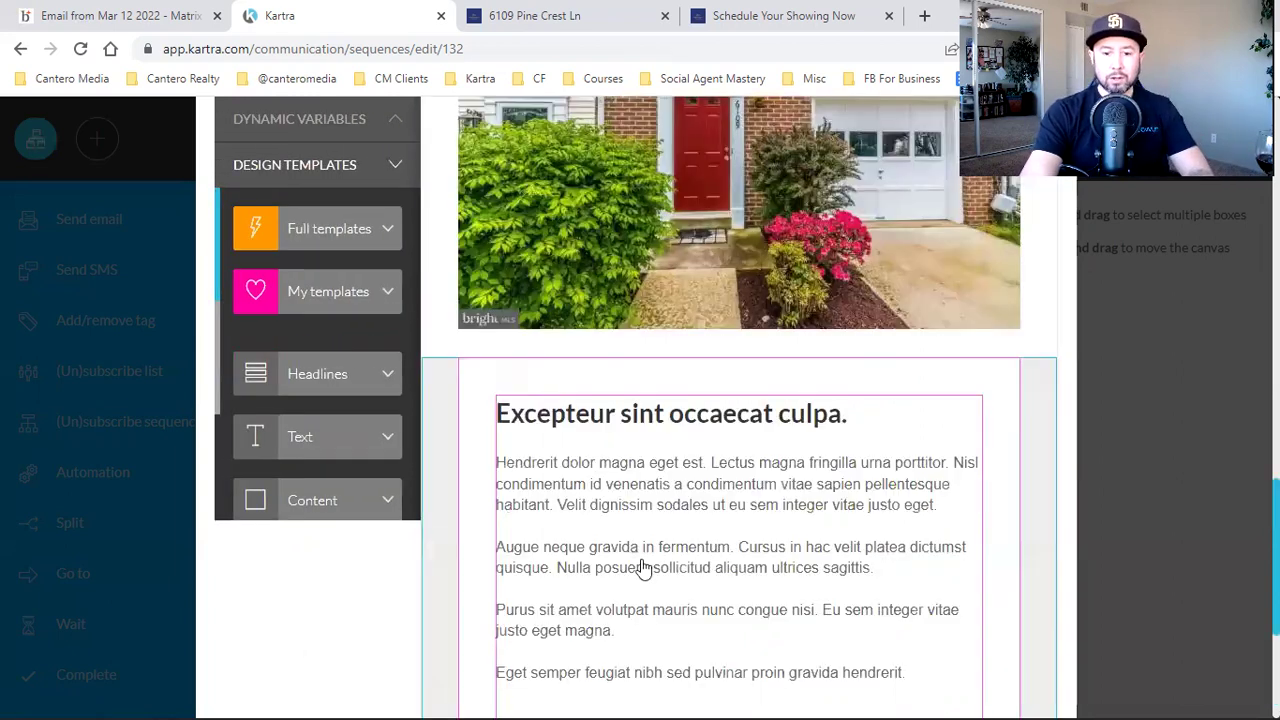
scroll(641, 567, "up", 3)
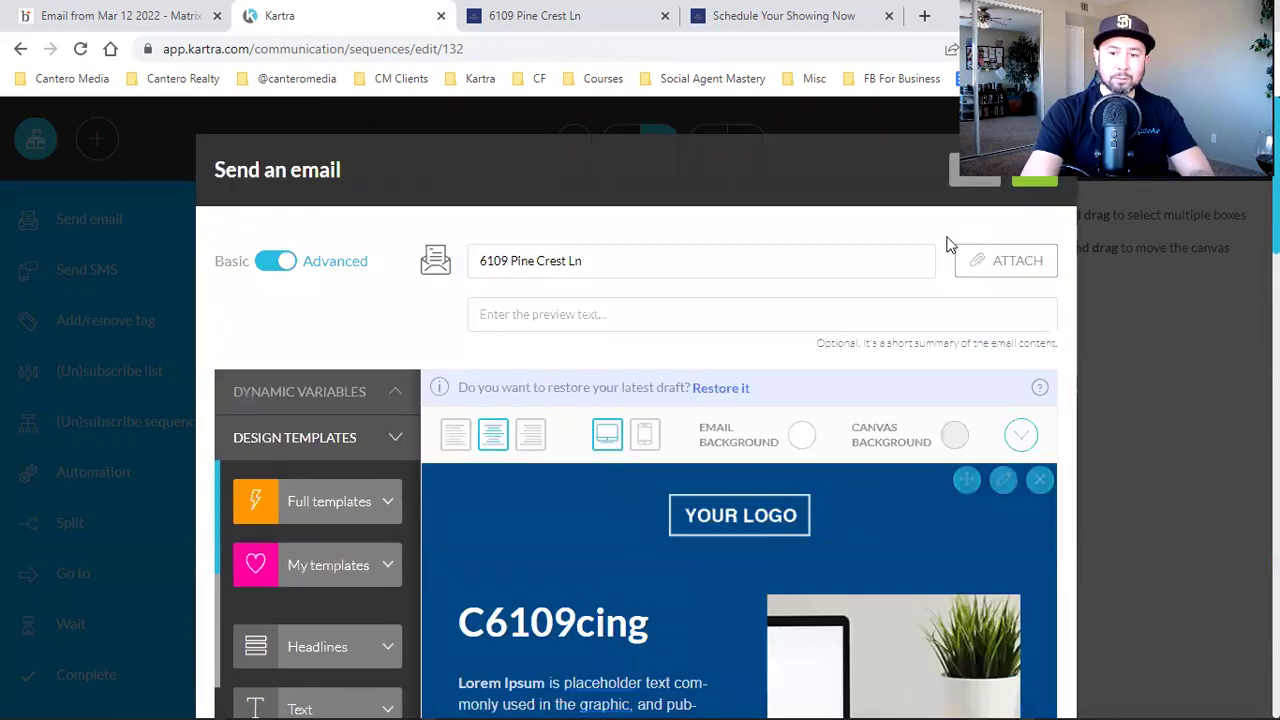
left_click(1037, 181)
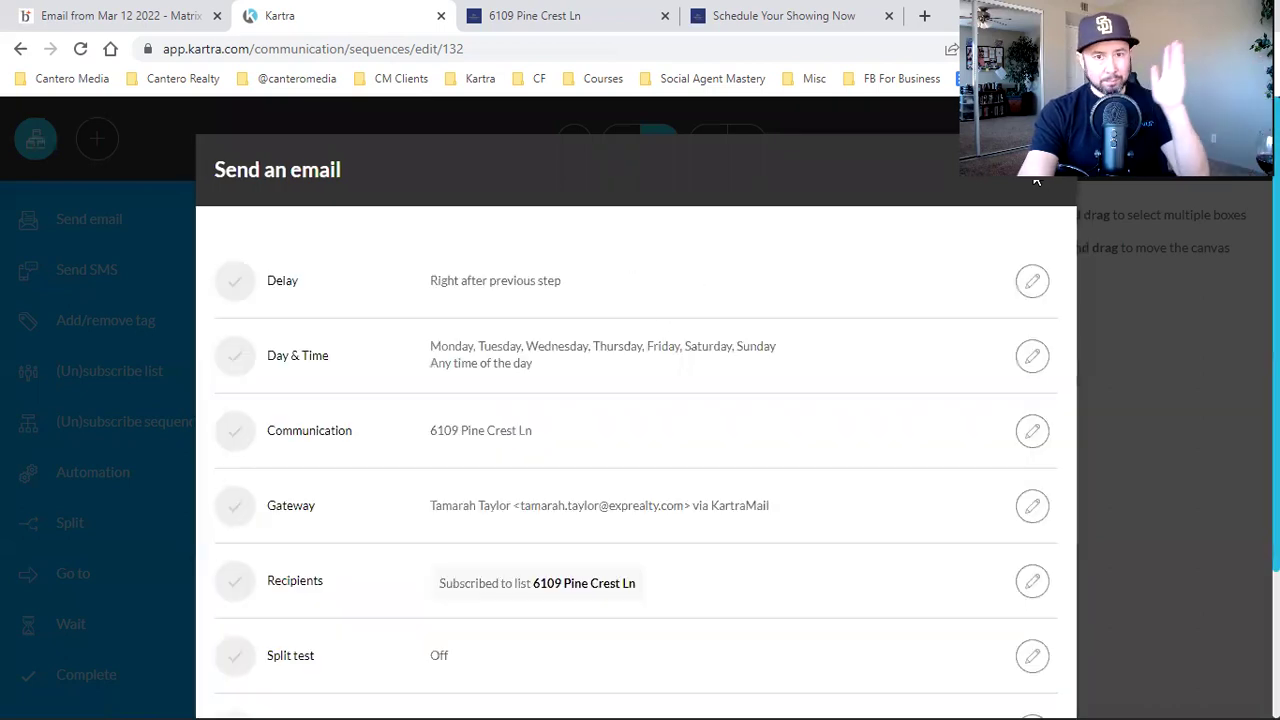
left_click(563, 12)
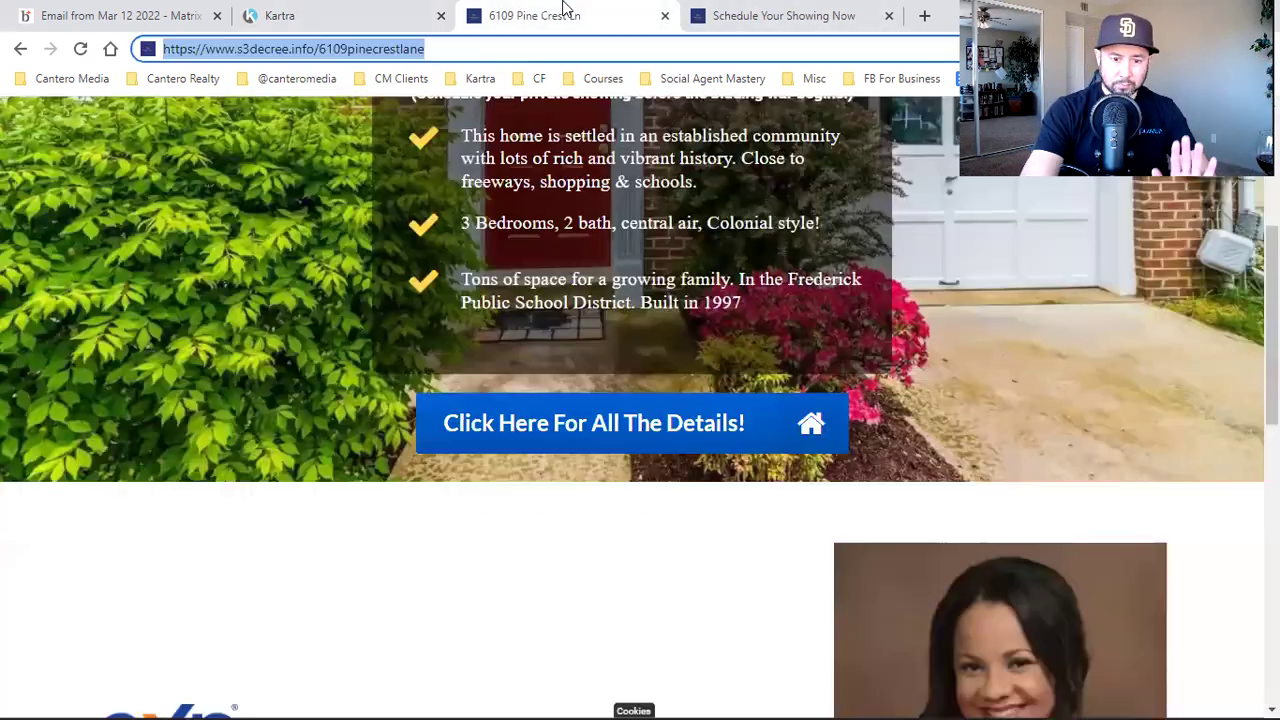
scroll(778, 402, "up", 3)
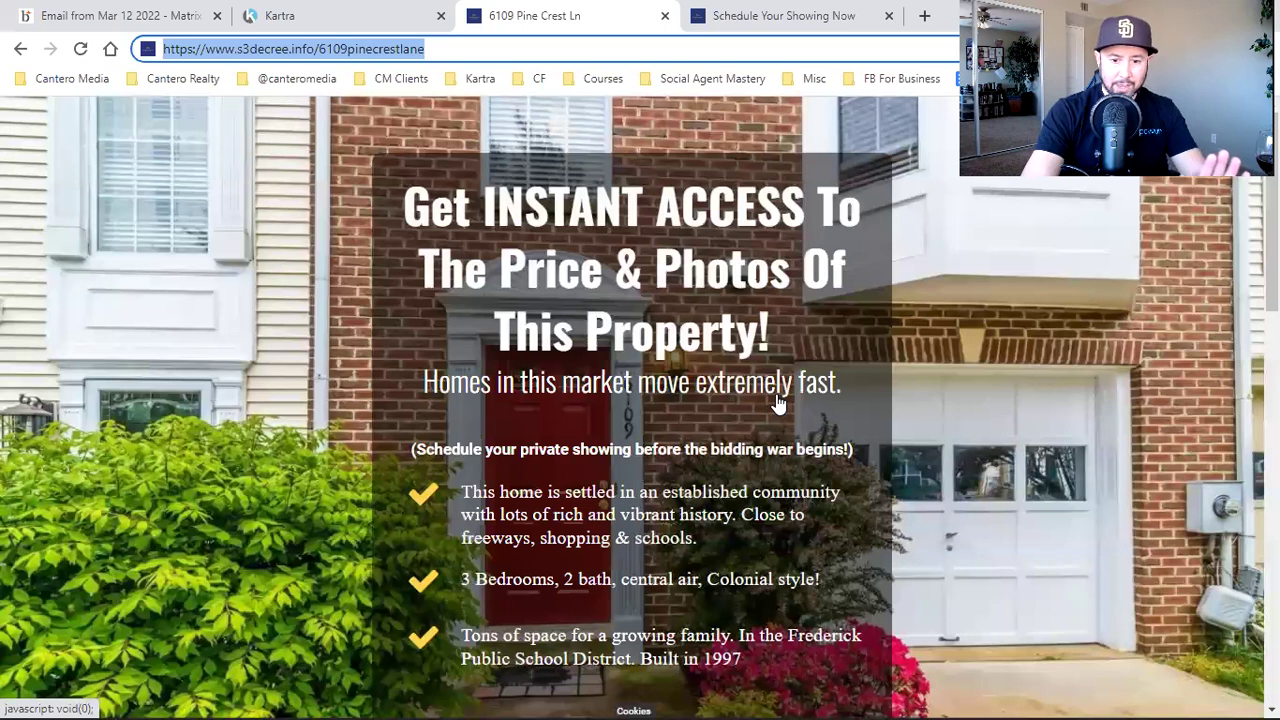
scroll(778, 402, "down", 3)
left_click(785, 12)
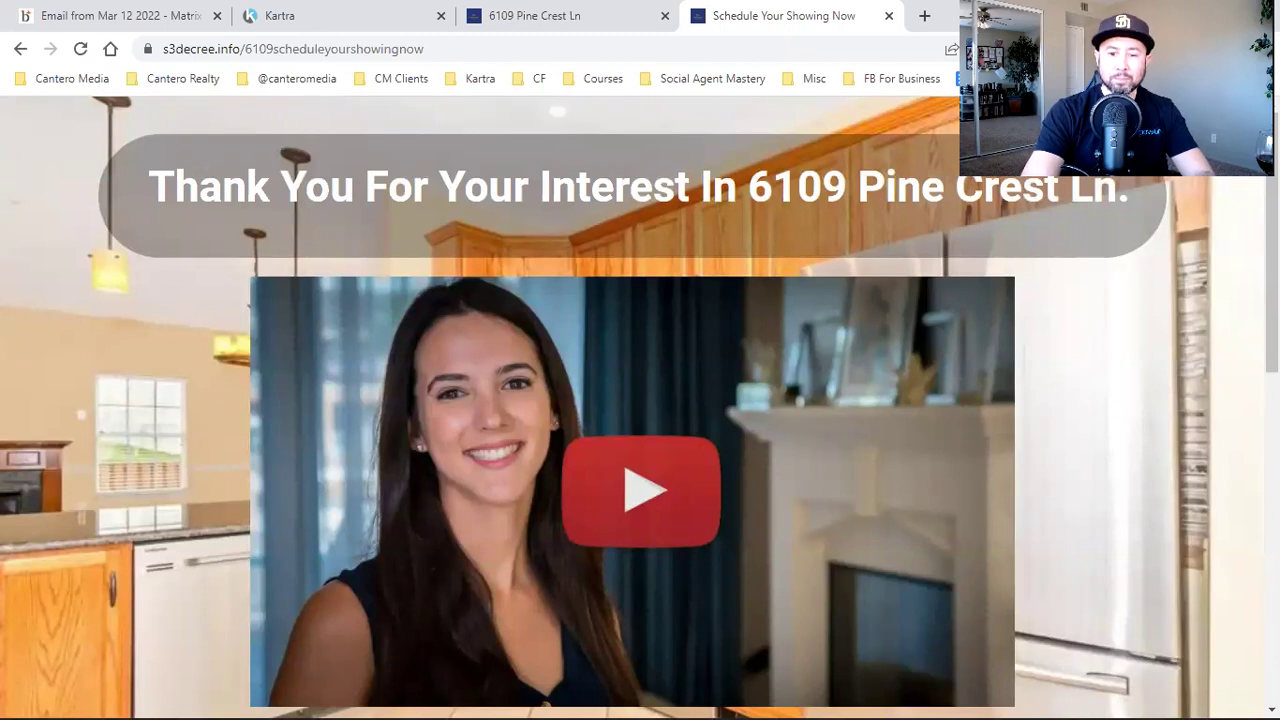
scroll(838, 412, "down", 4)
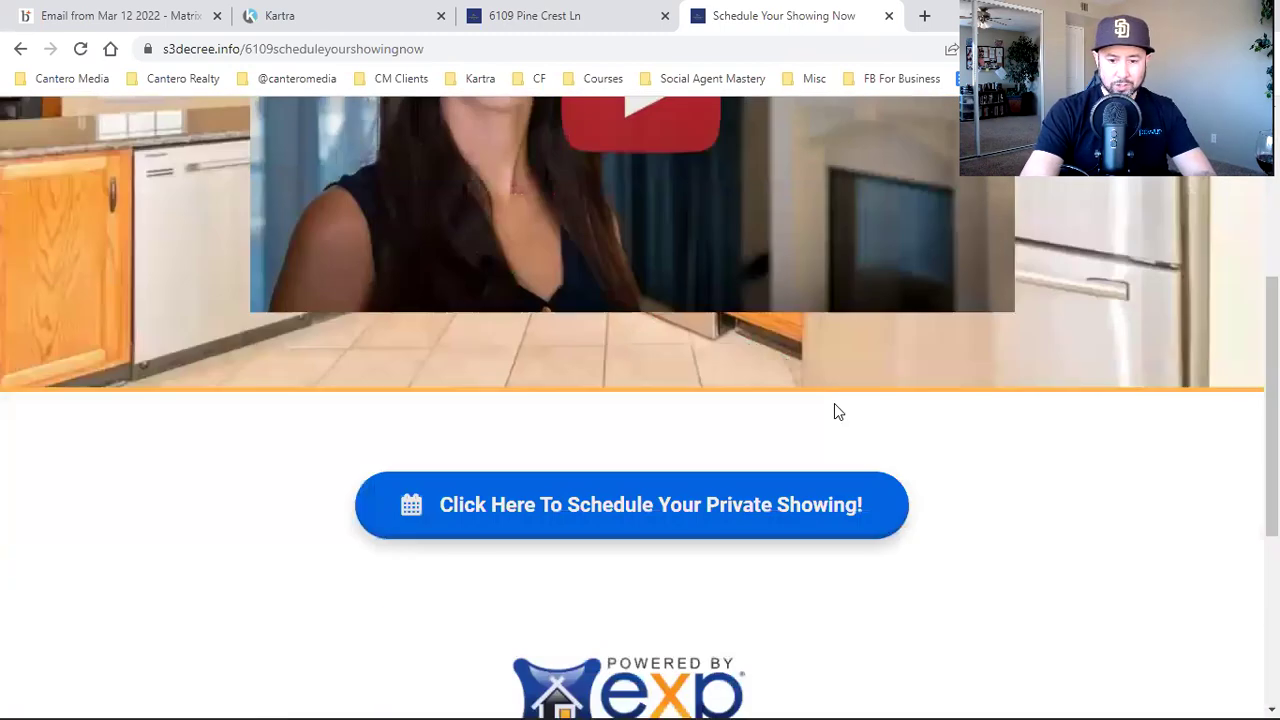
left_click(310, 12)
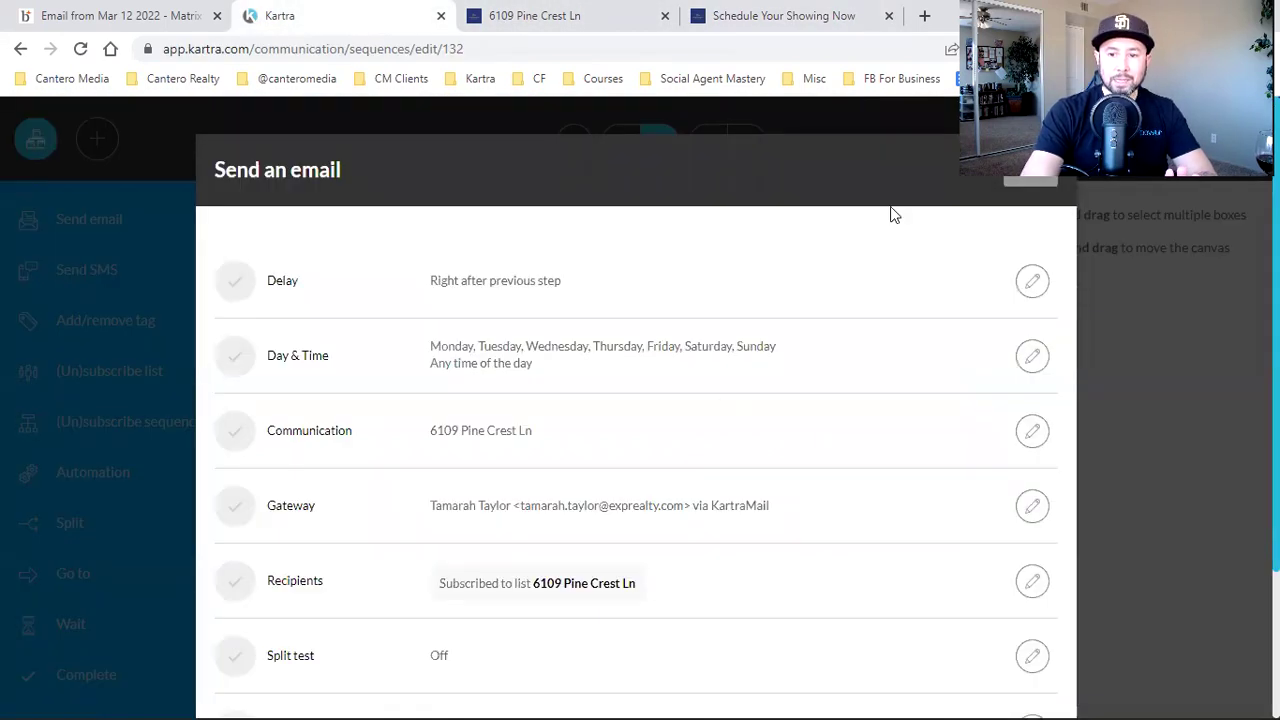
- Add a new Send email step that waits 1 day and may go out any day, any time
left_click(1087, 223)
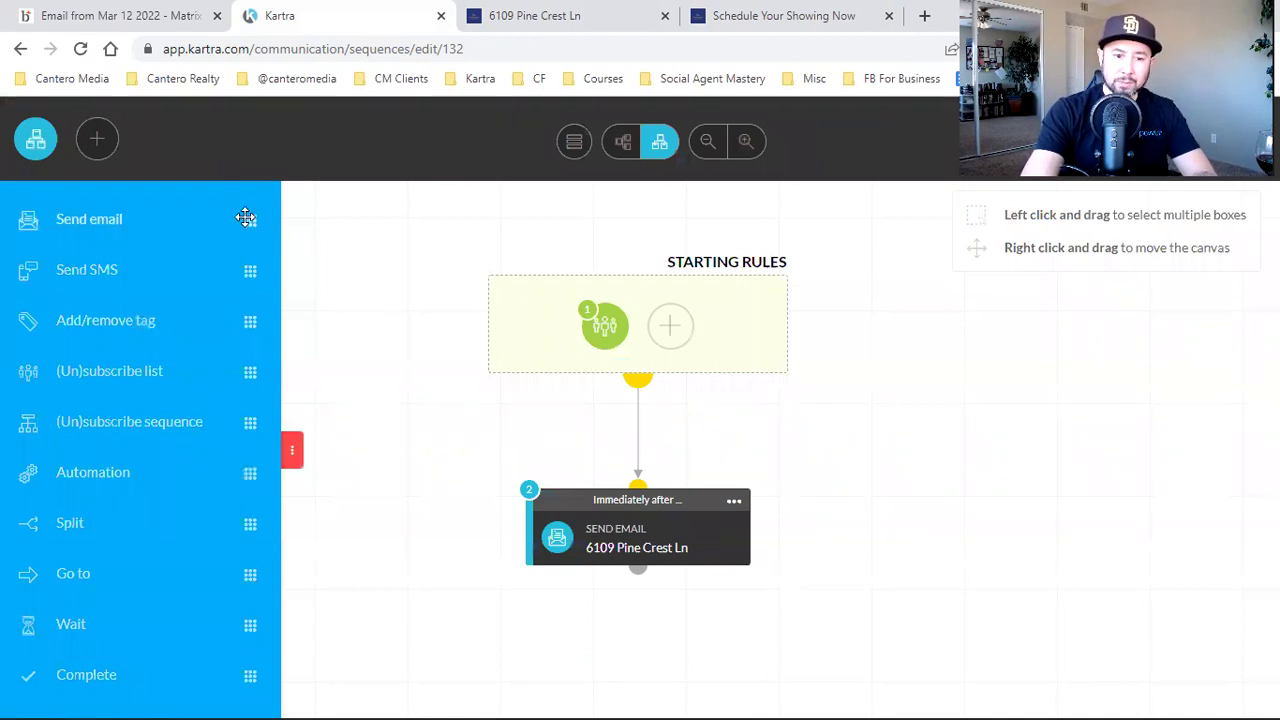
left_click_drag(246, 214, 741, 571)
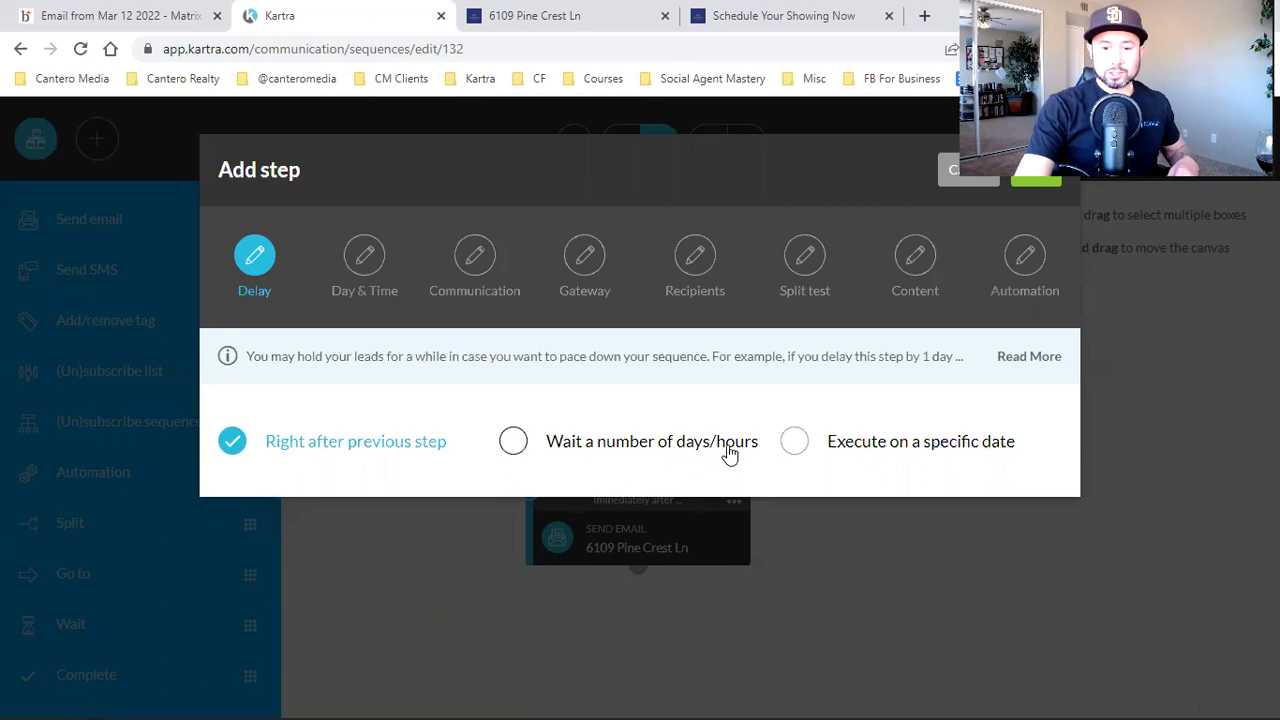
left_click(550, 447)
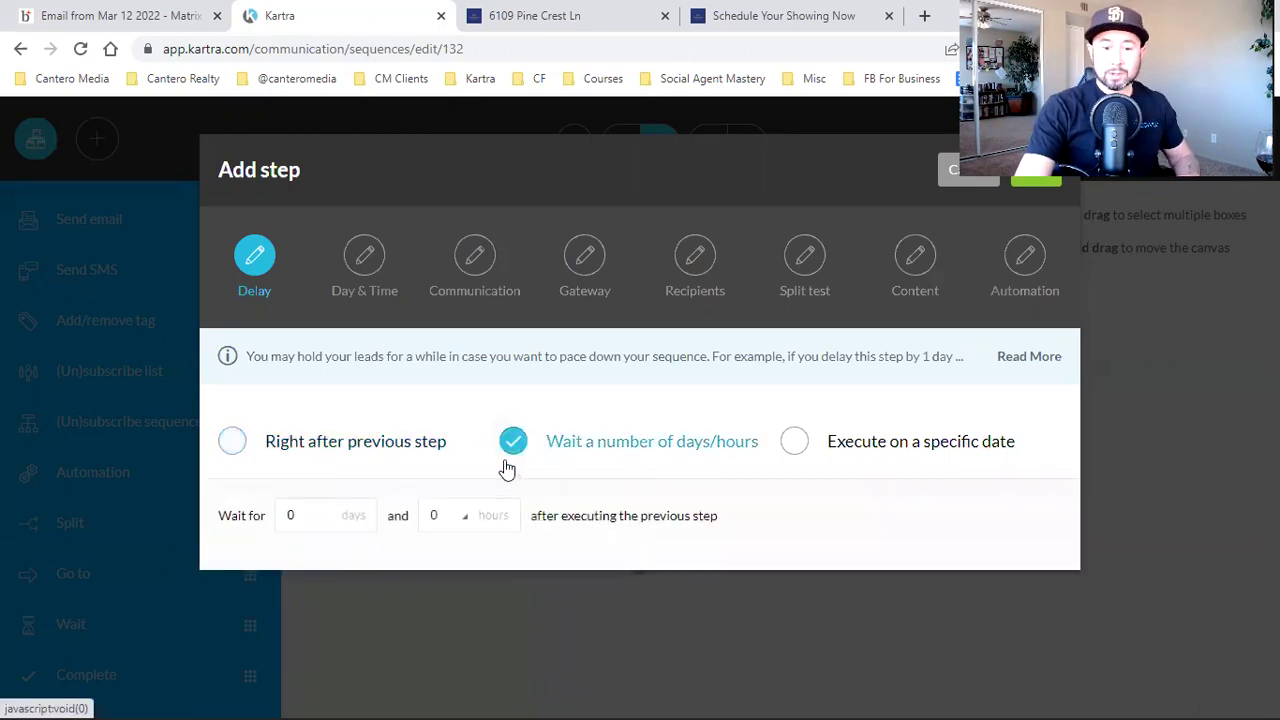
left_click(324, 520)
type("1")
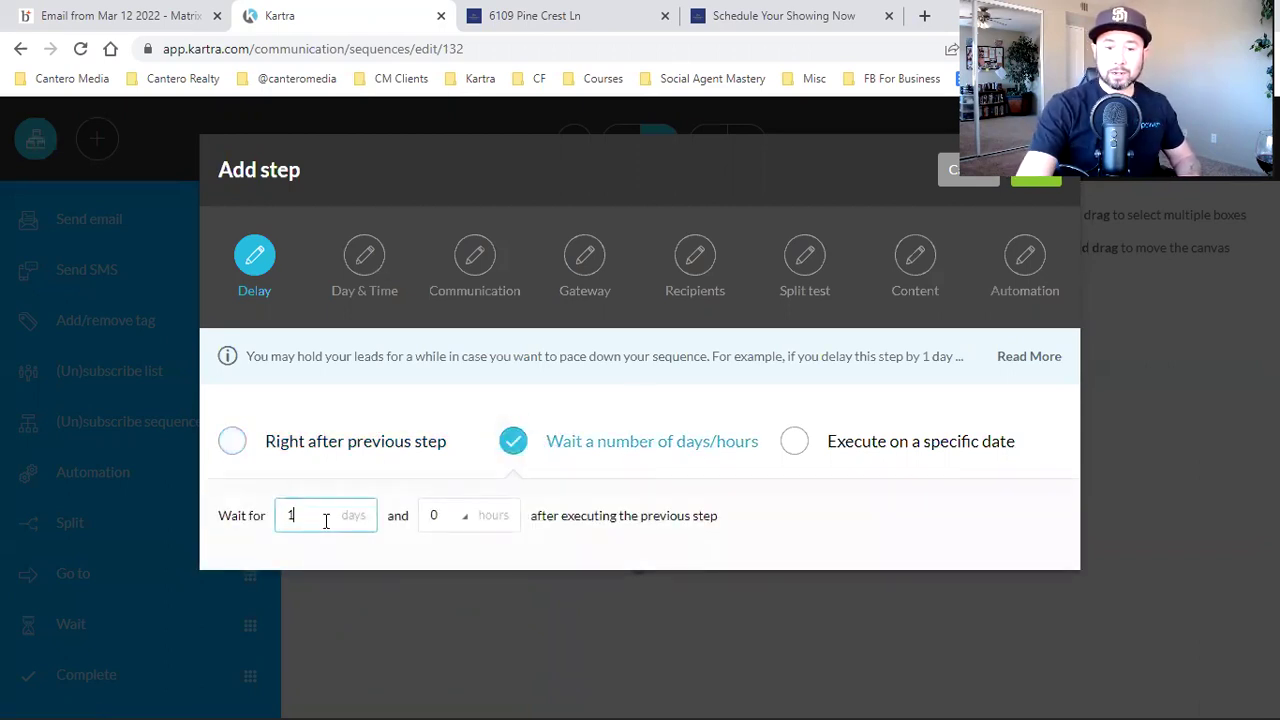
left_click(1040, 183)
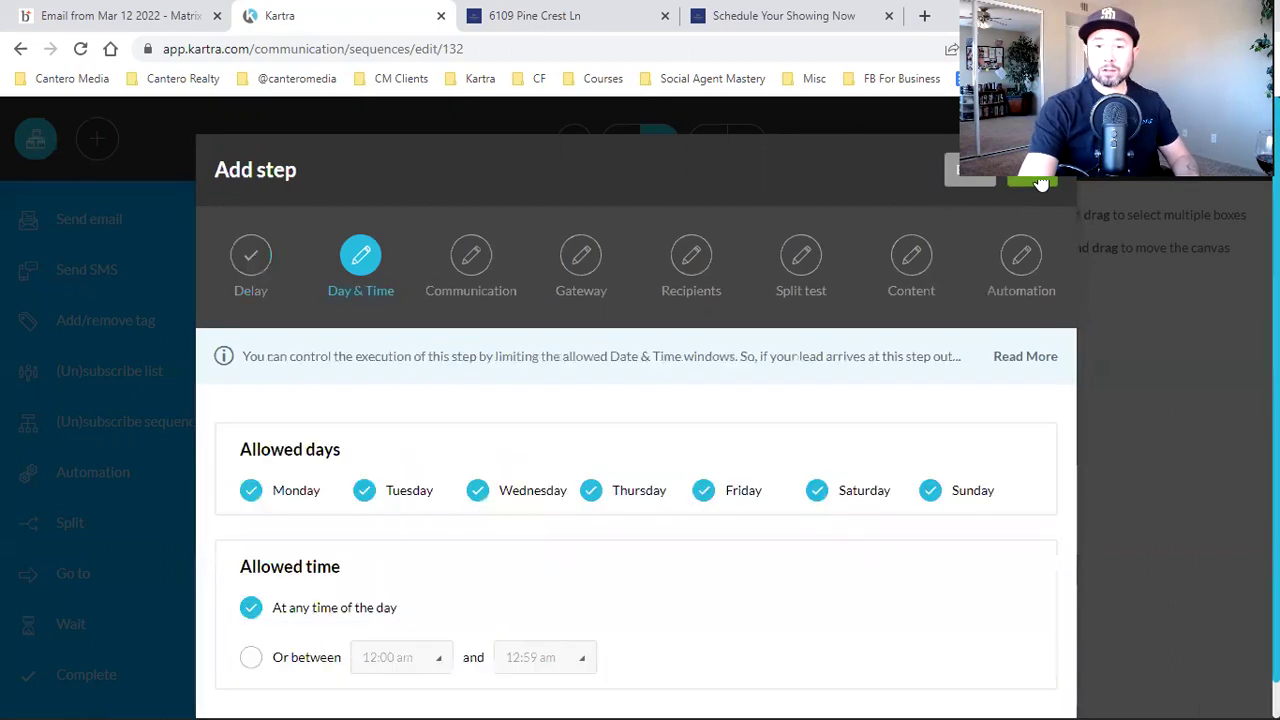
scroll(757, 433, "down", 1)
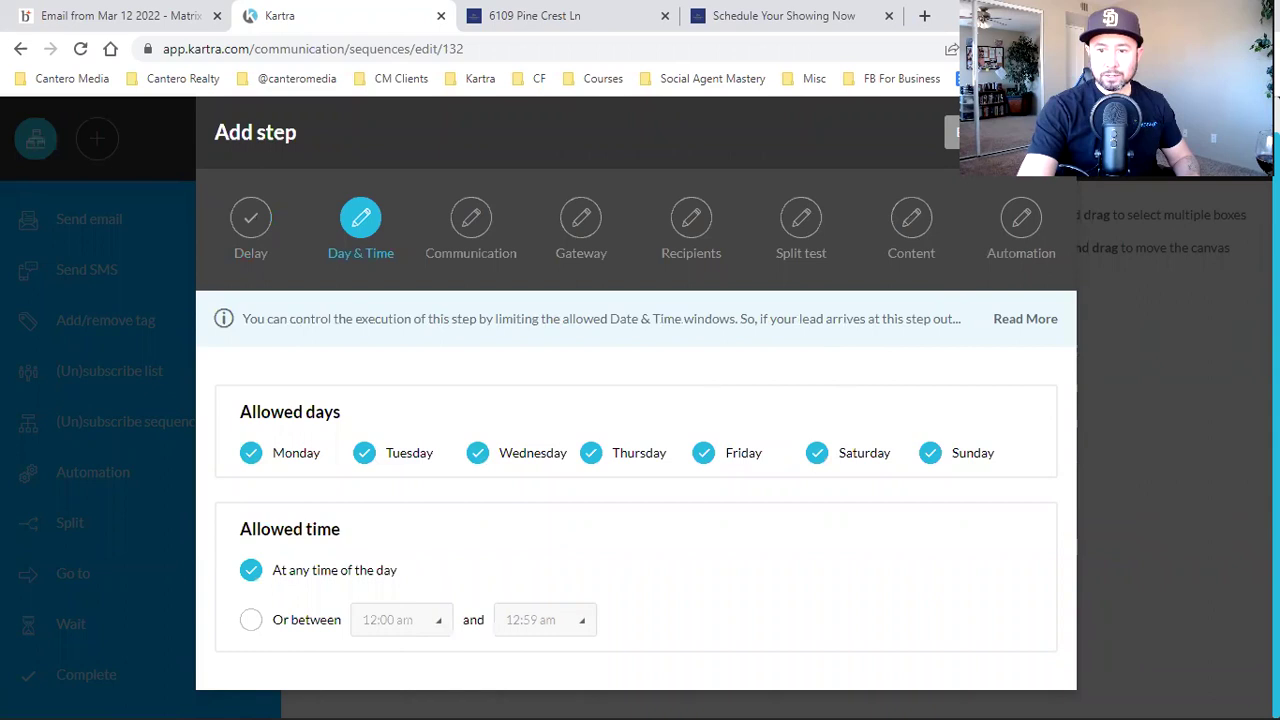
left_click(1030, 133)
- Name the new broadcast 'Next Day Email' and keep the default sender details
left_click(547, 390)
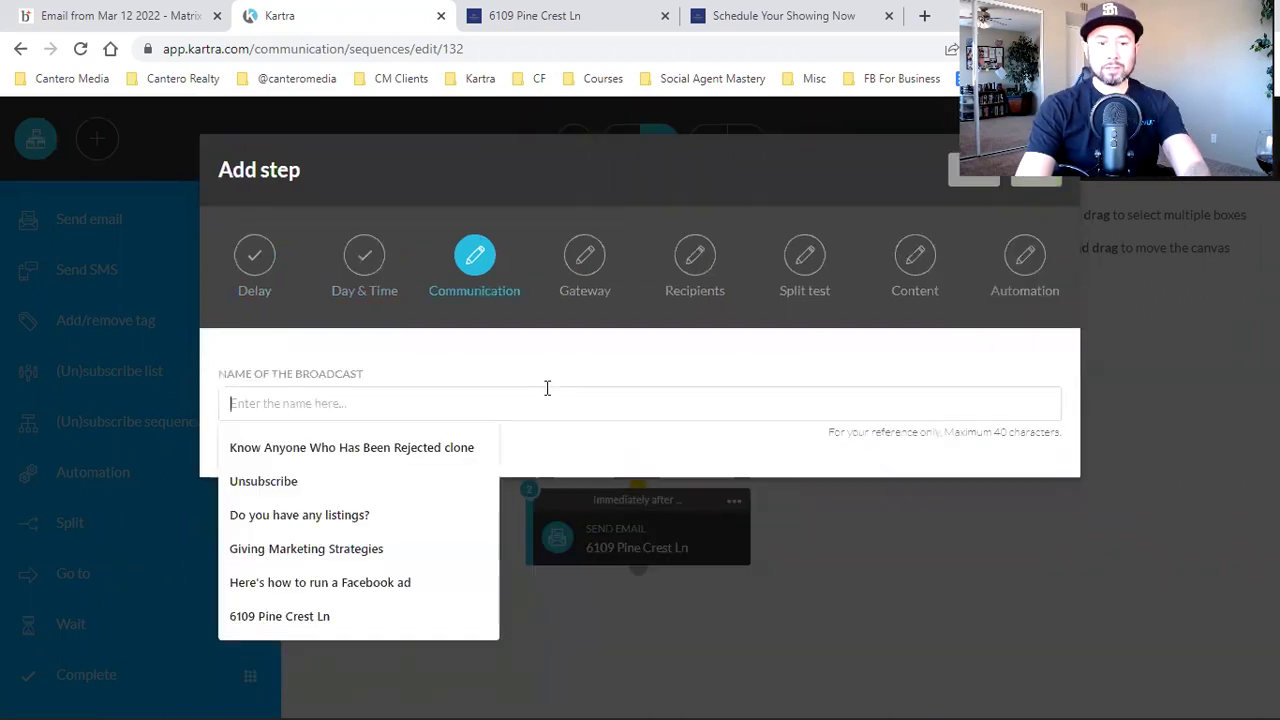
type("nEXT DTA")
key("BackSpace")
key("BackSpace")
key("BackSpace")
key("BackSpace")
key("BackSpace")
key("BackSpace")
key("BackSpace")
key("BackSpace")
key("Caps_Lock")
type("Ne")
type("xt Day")
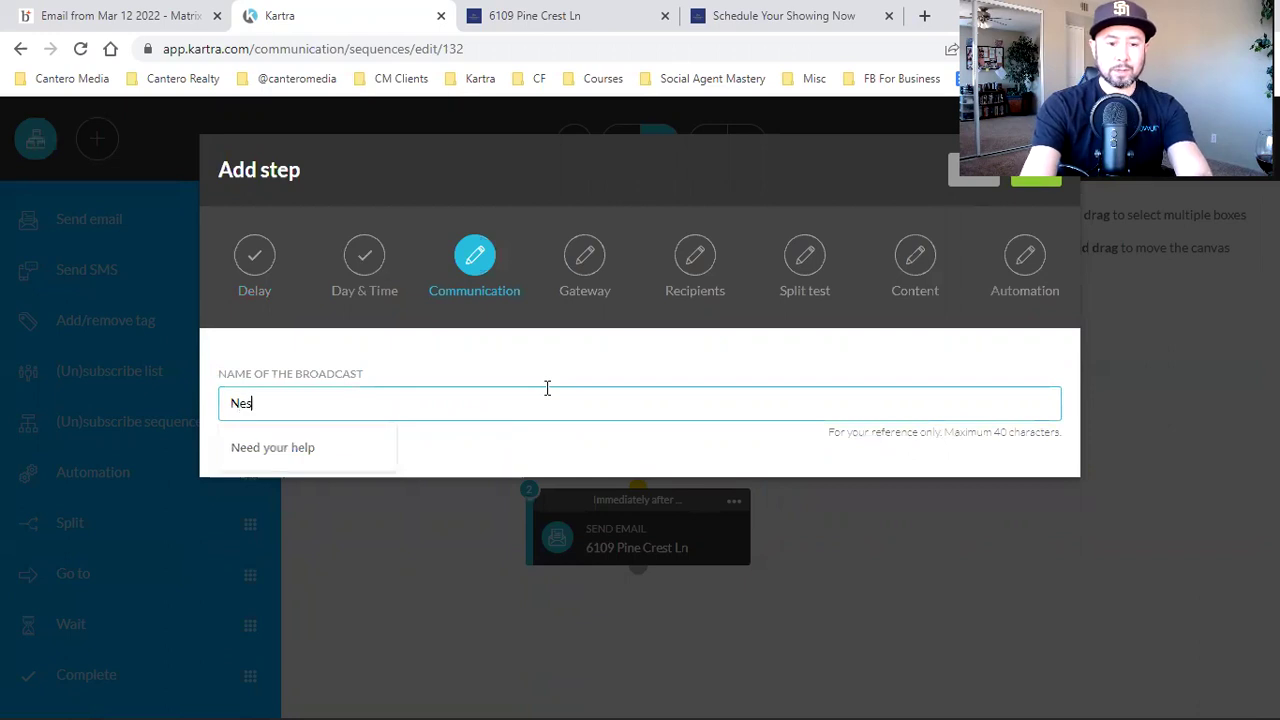
type(" Email")
left_click(1040, 183)
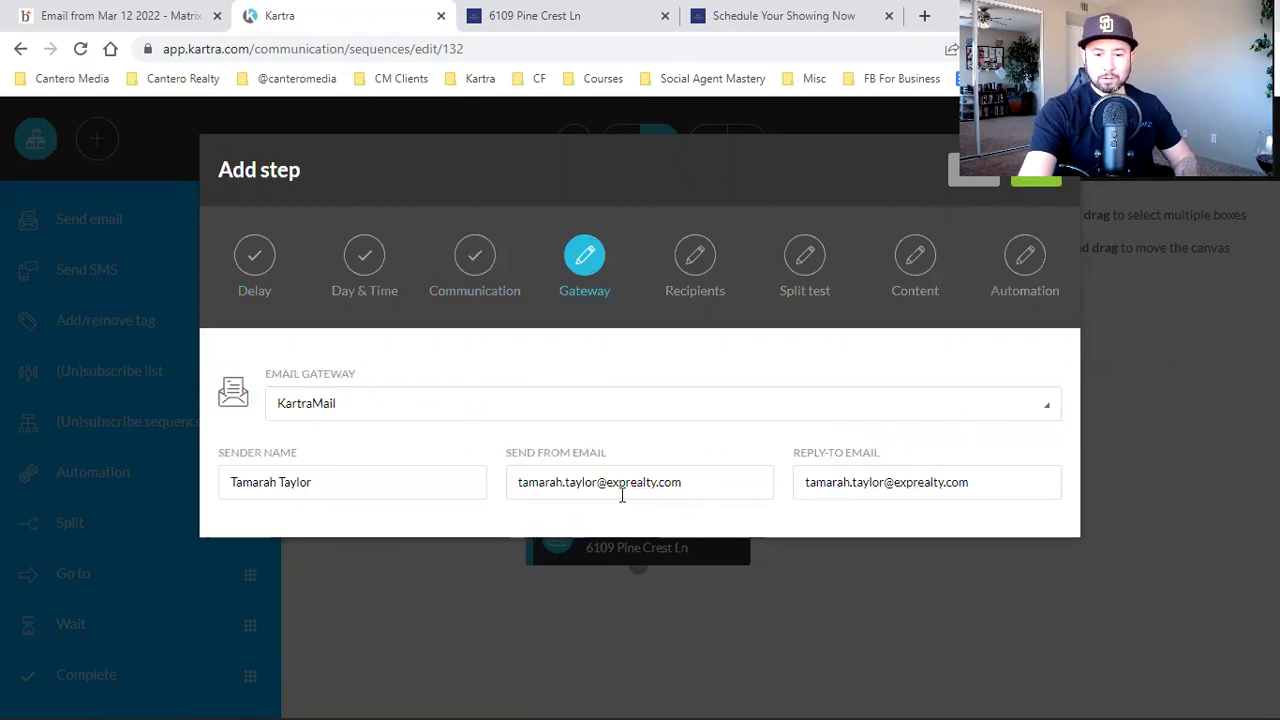
left_click(1034, 190)
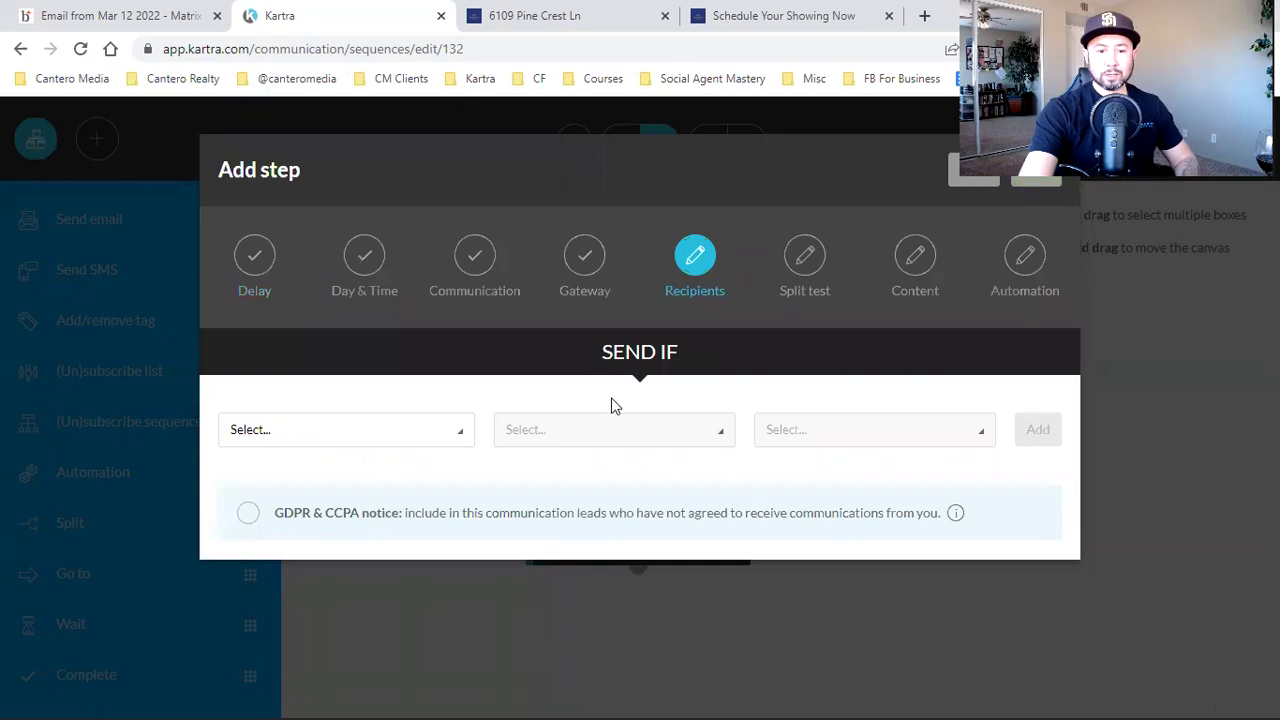
- Add a recipient rule: Has tag, No category, TT Has Not Scheduled Appointment
left_click(463, 429)
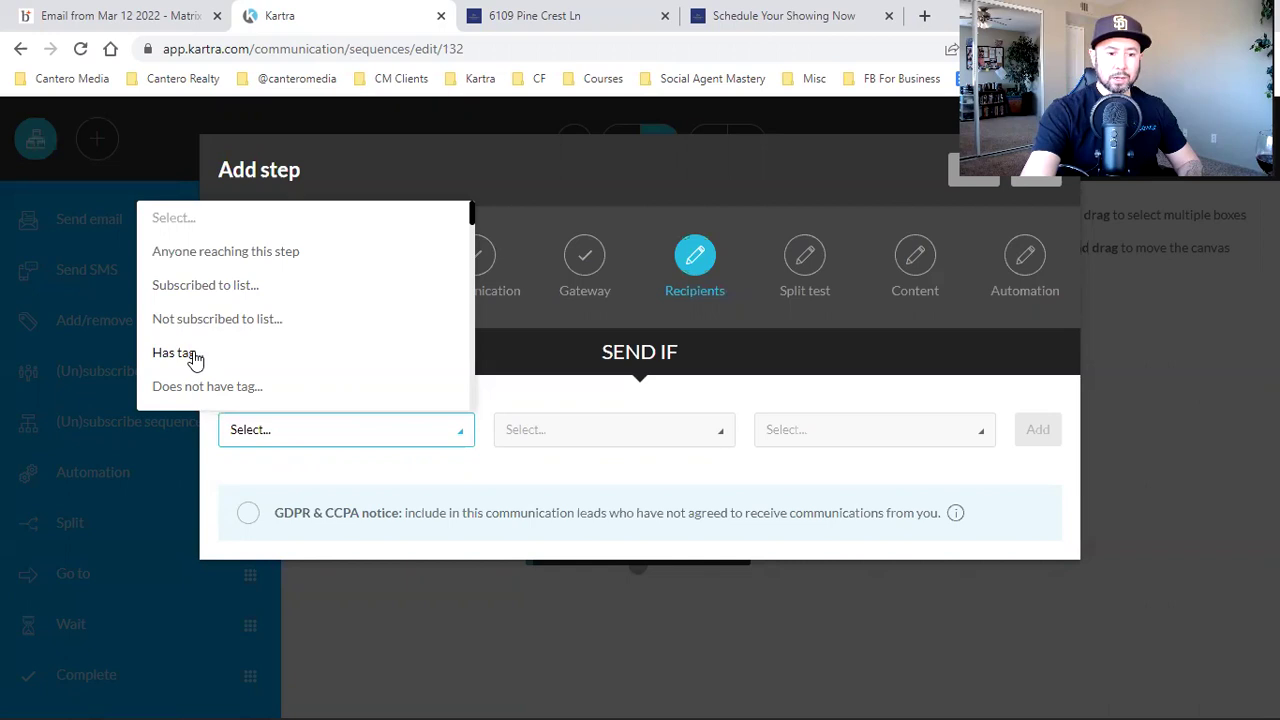
left_click(192, 358)
left_click(681, 441)
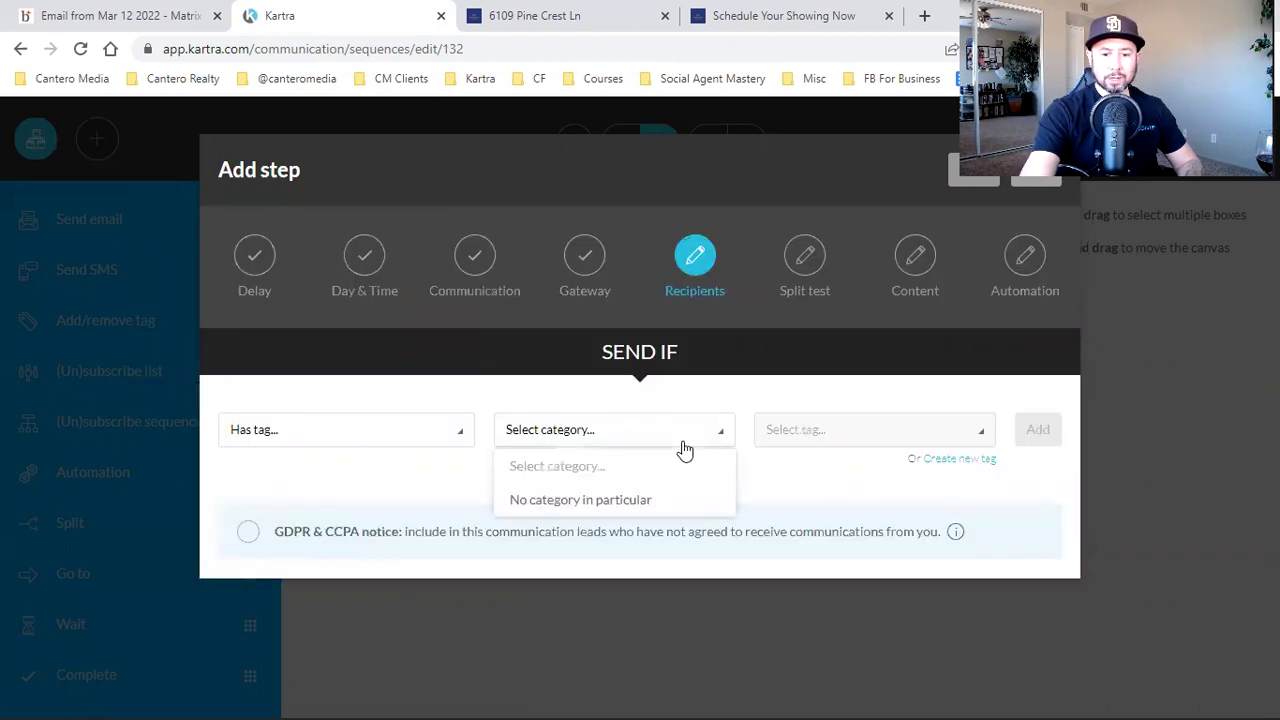
left_click(677, 500)
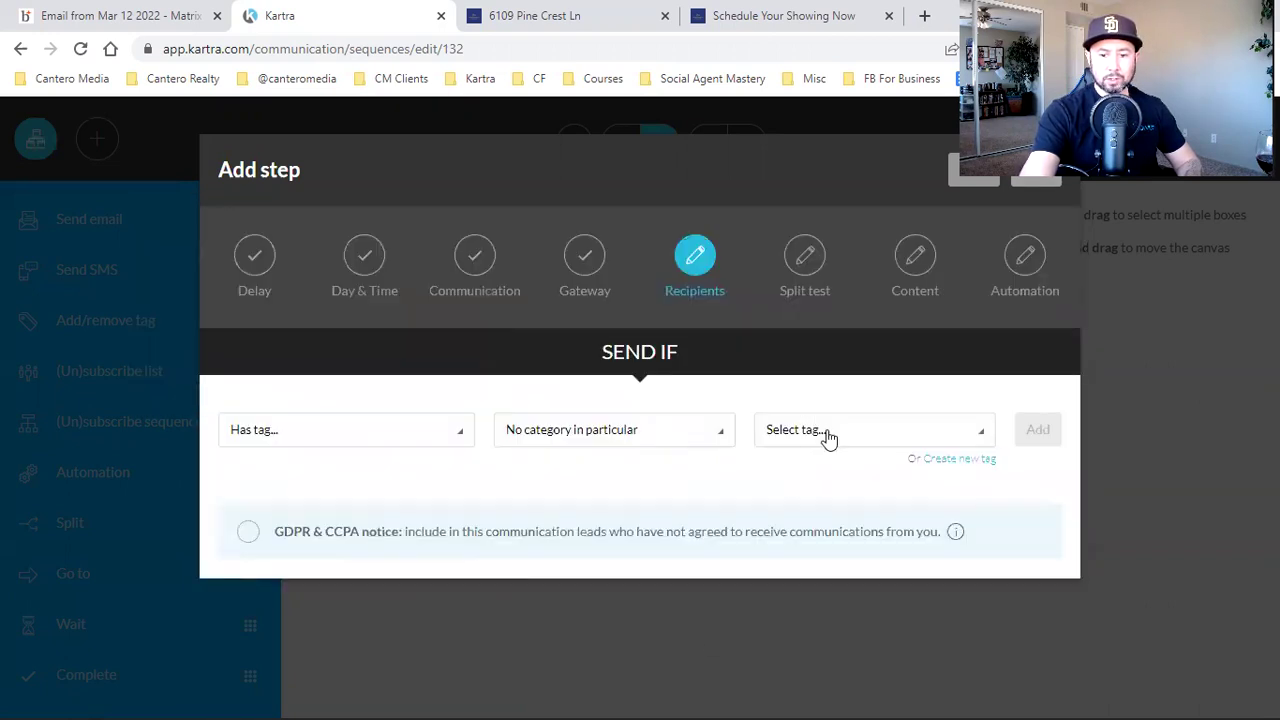
left_click(828, 438)
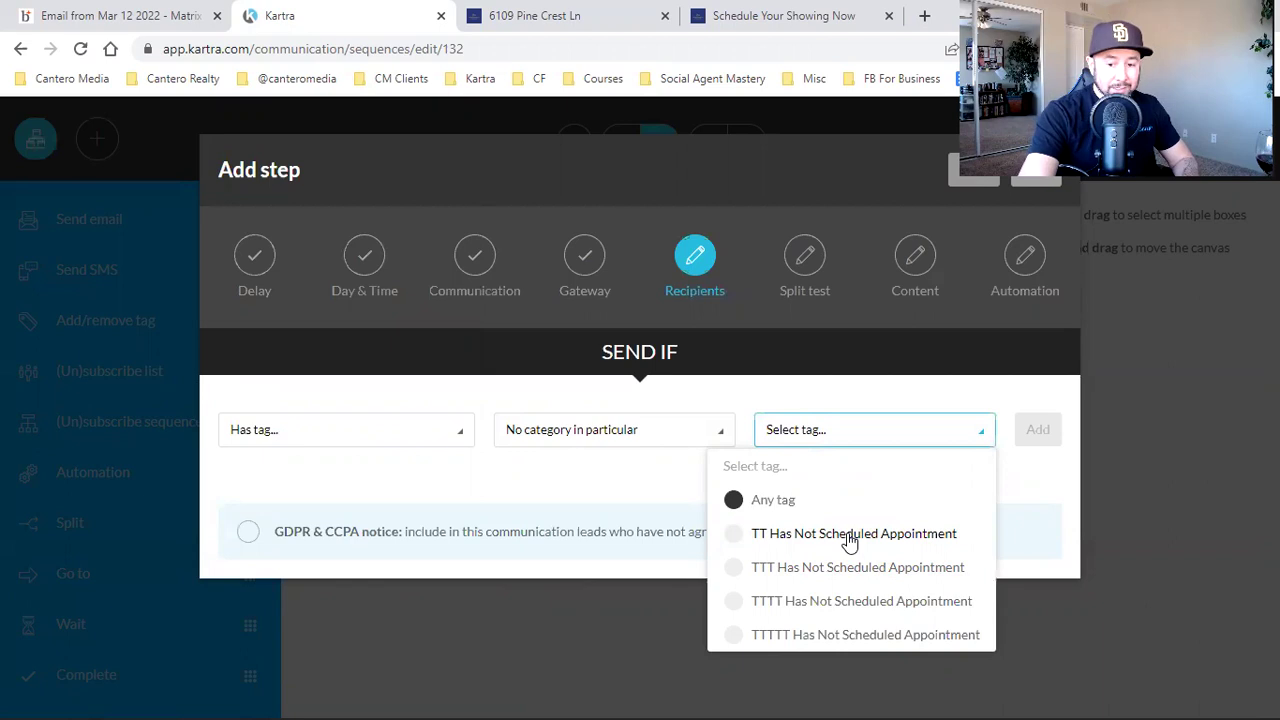
left_click(848, 538)
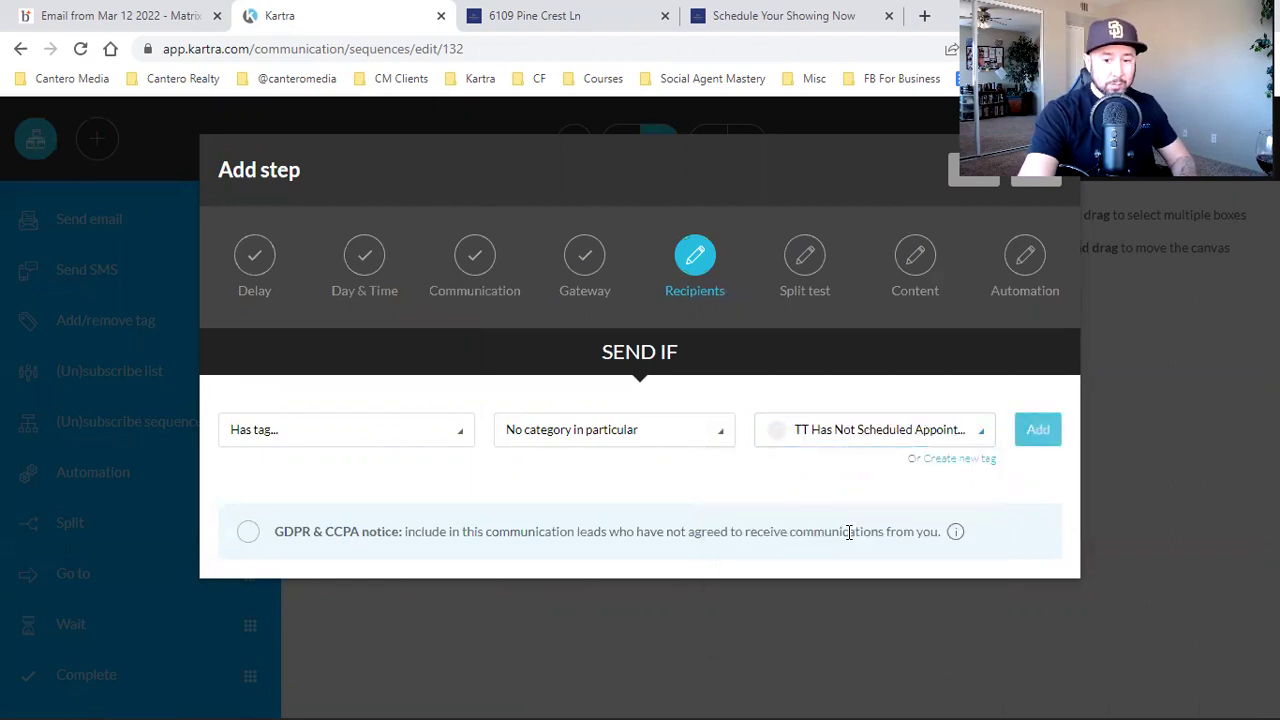
left_click(1035, 440)
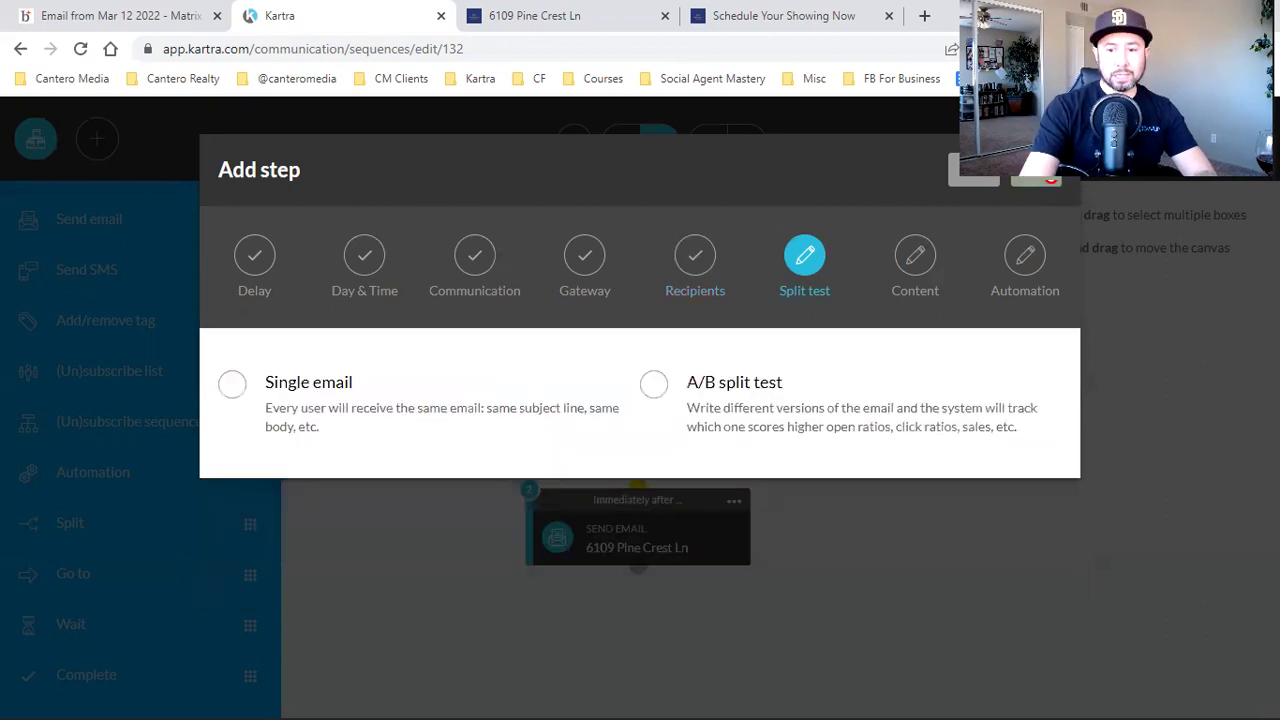
- Send one single email and load a saved template into the drag-and-drop designer
left_click(494, 374)
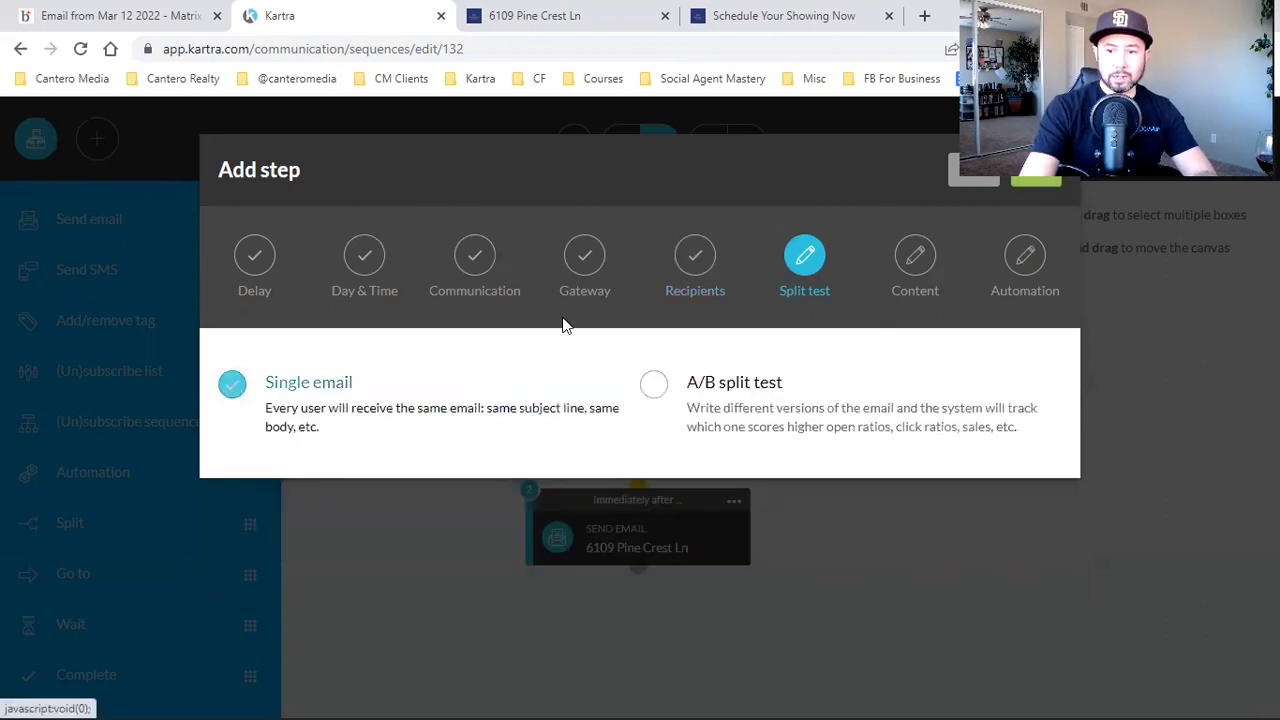
left_click(1018, 186)
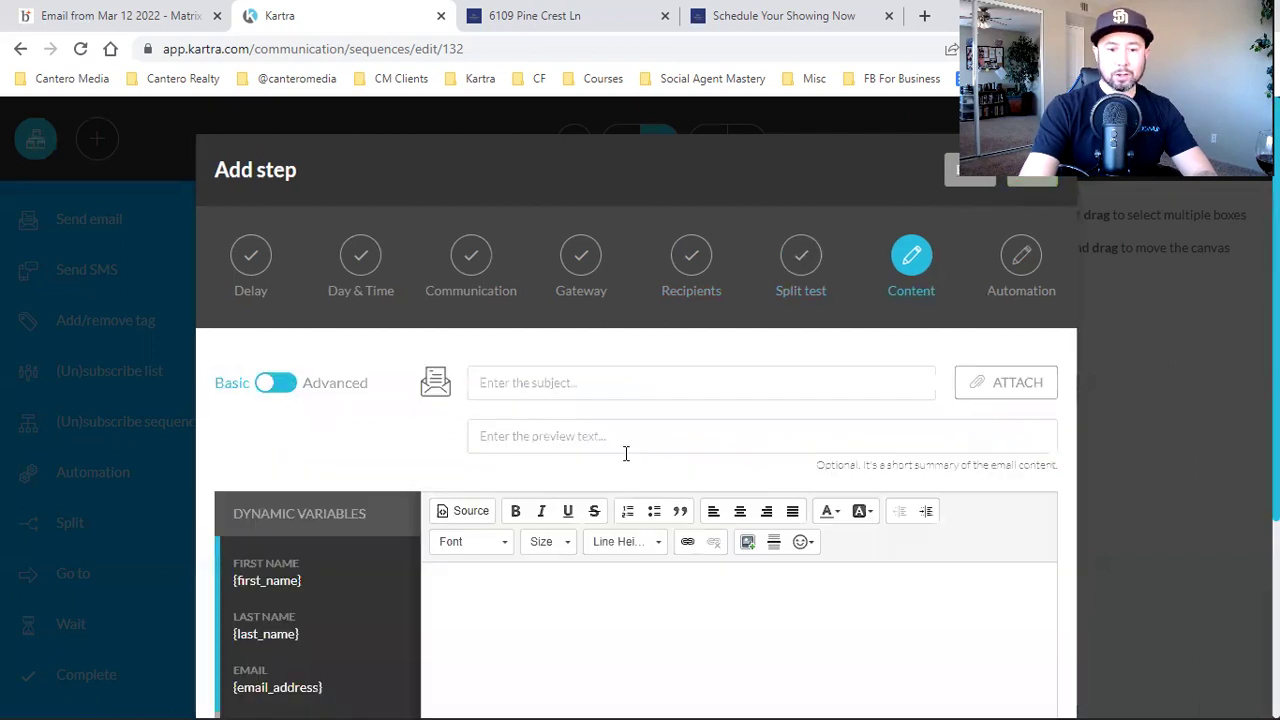
left_click(282, 388)
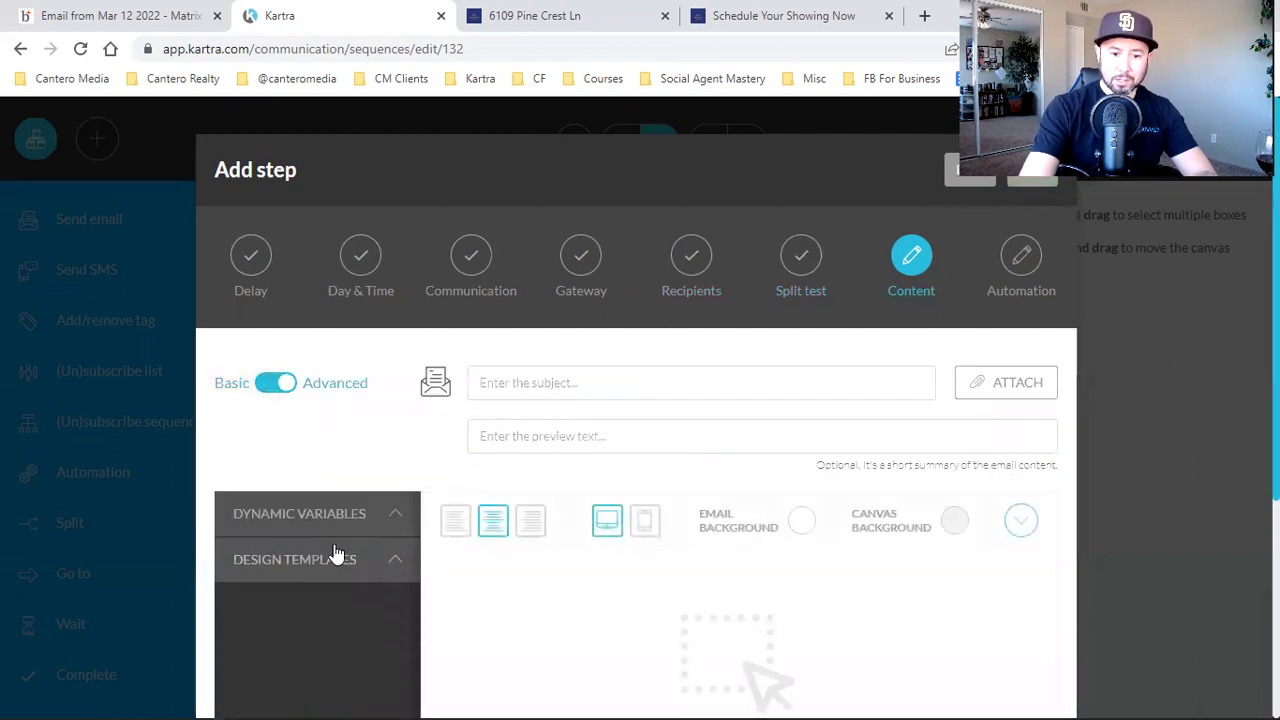
left_click(336, 557)
scroll(334, 563, "down", 1)
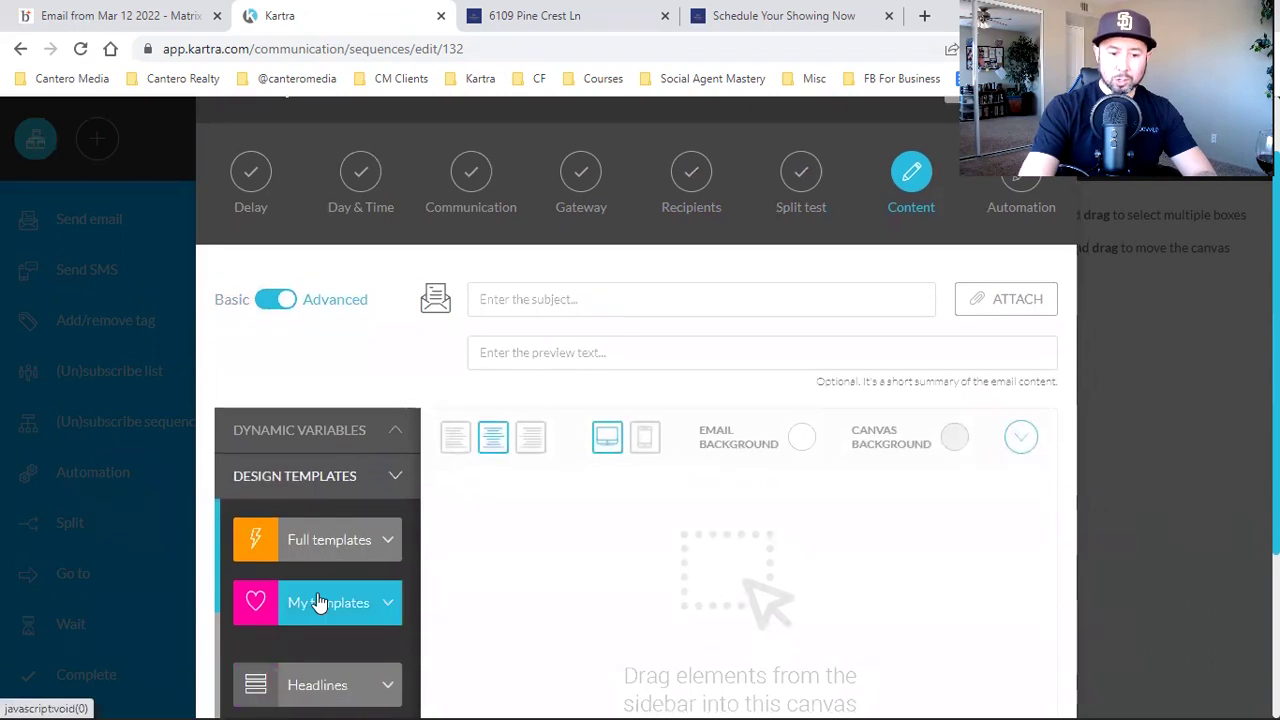
left_click(316, 601)
left_click_drag(314, 594, 729, 517)
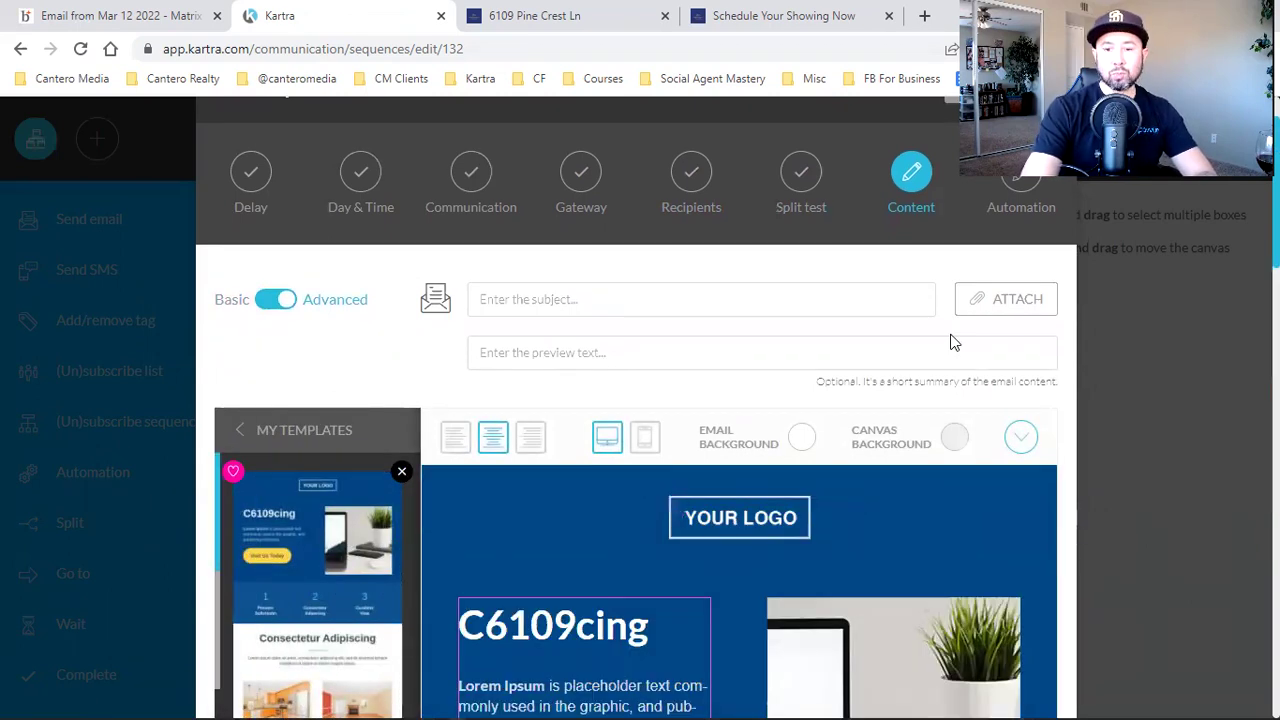
scroll(706, 524, "down", 2)
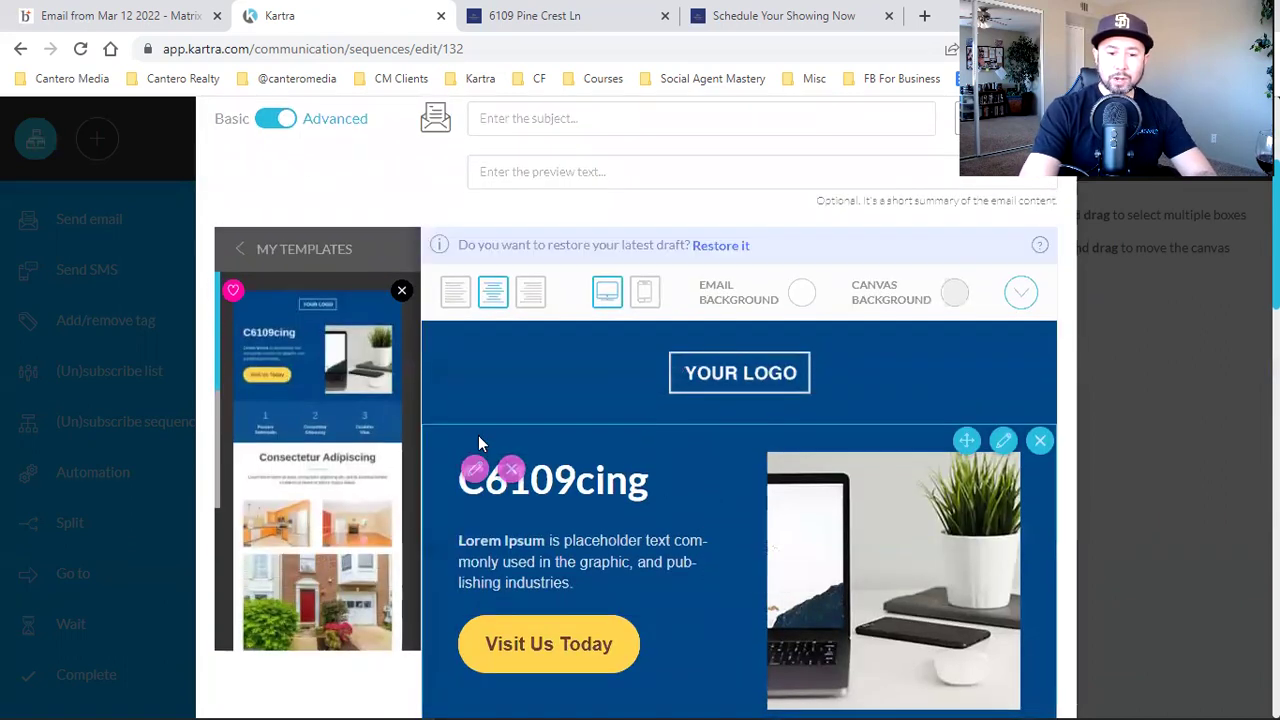
left_click(481, 470)
double_click(547, 480)
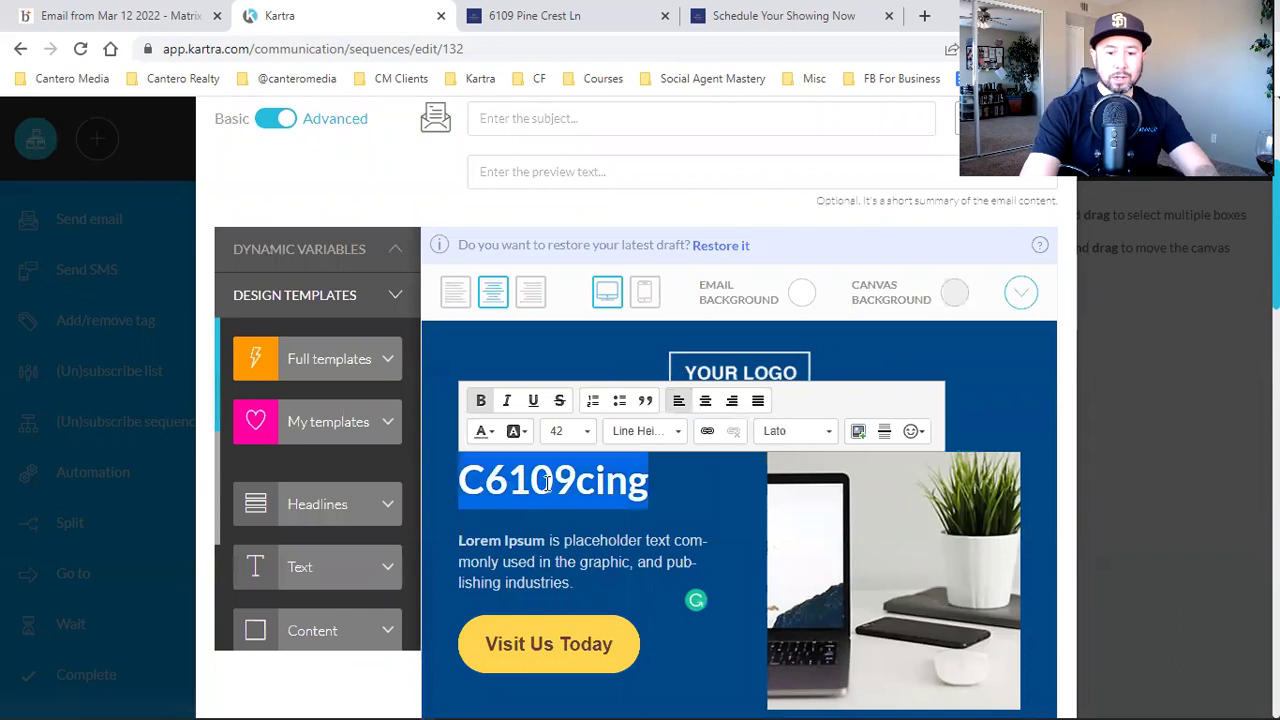
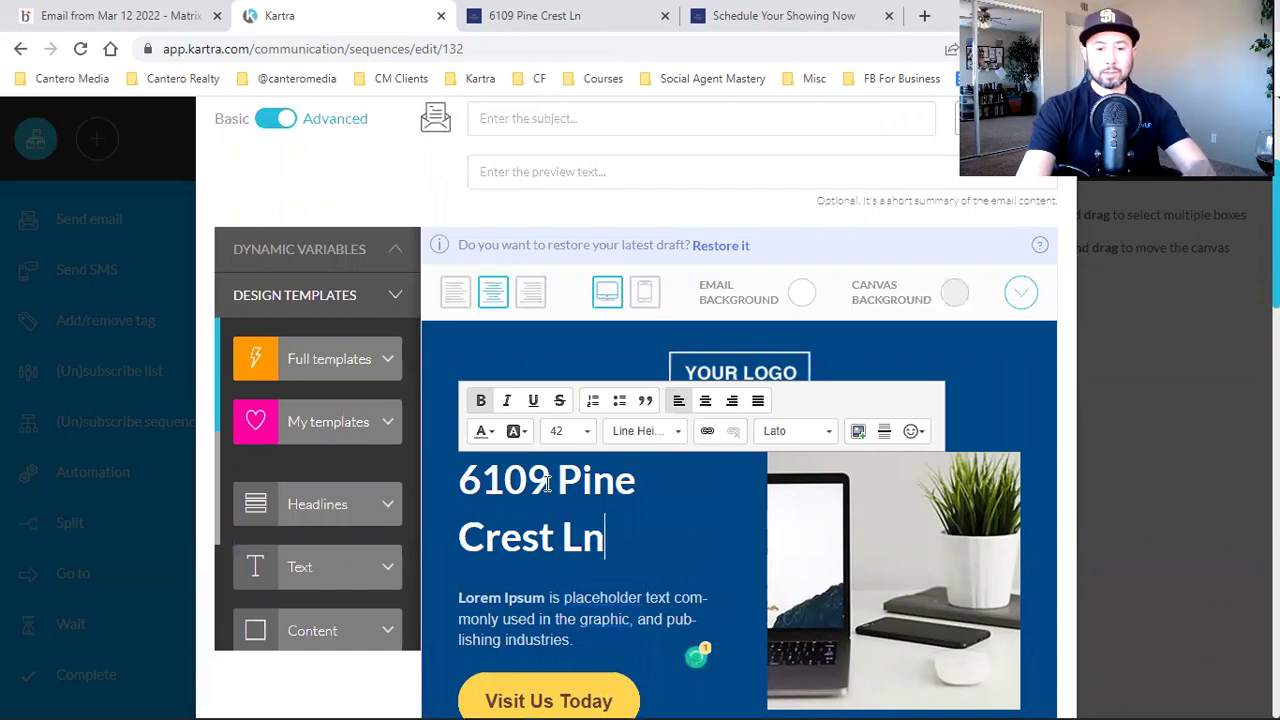
scroll(797, 572, "down", 10)
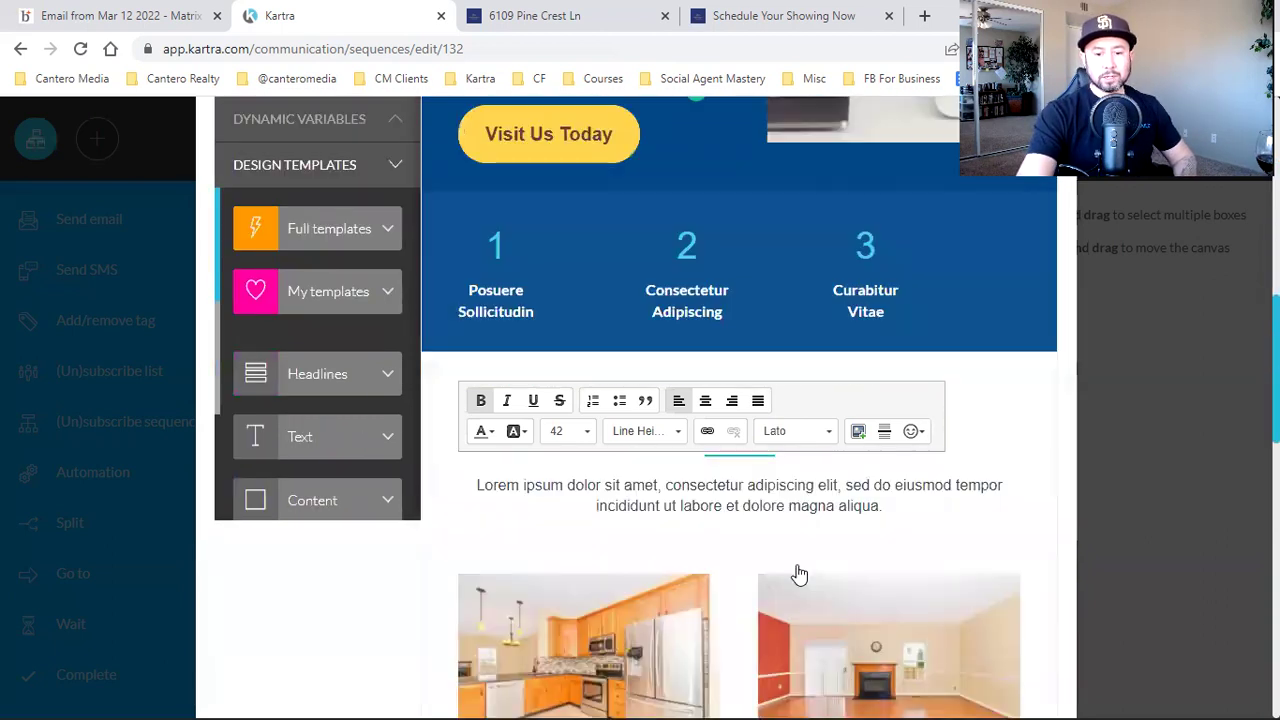
scroll(797, 572, "up", 3)
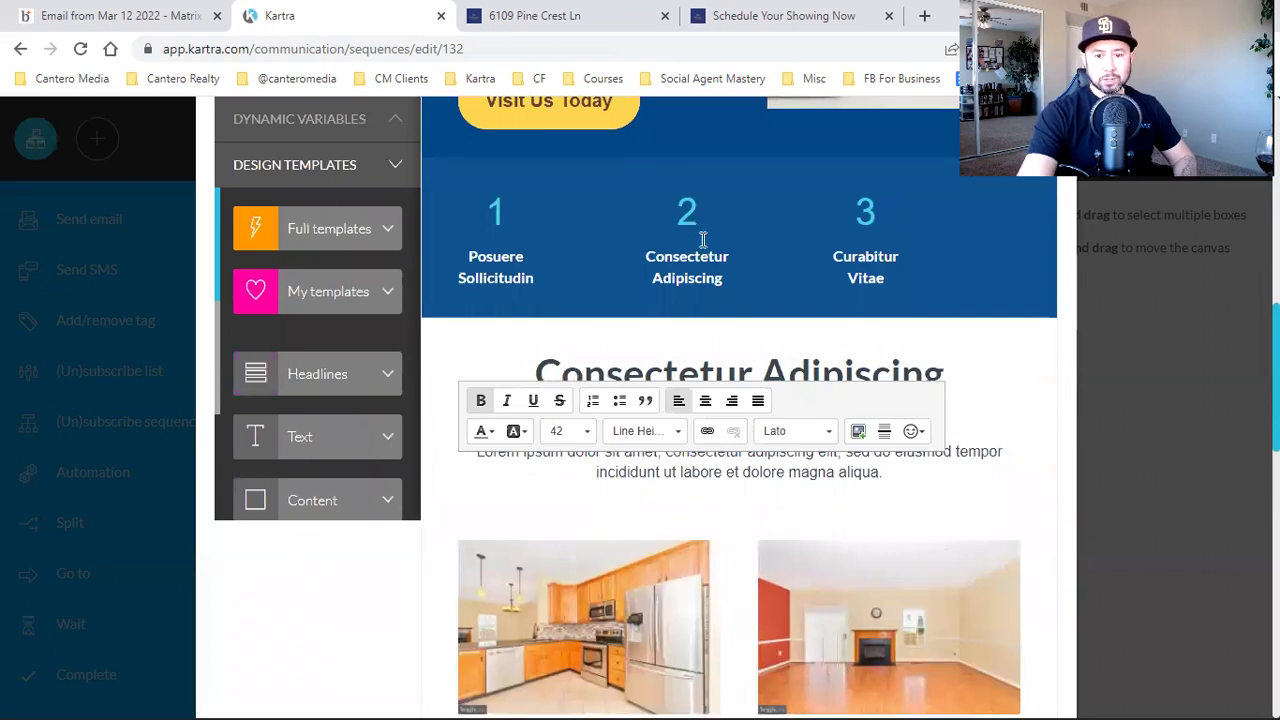
scroll(688, 471, "down", 8)
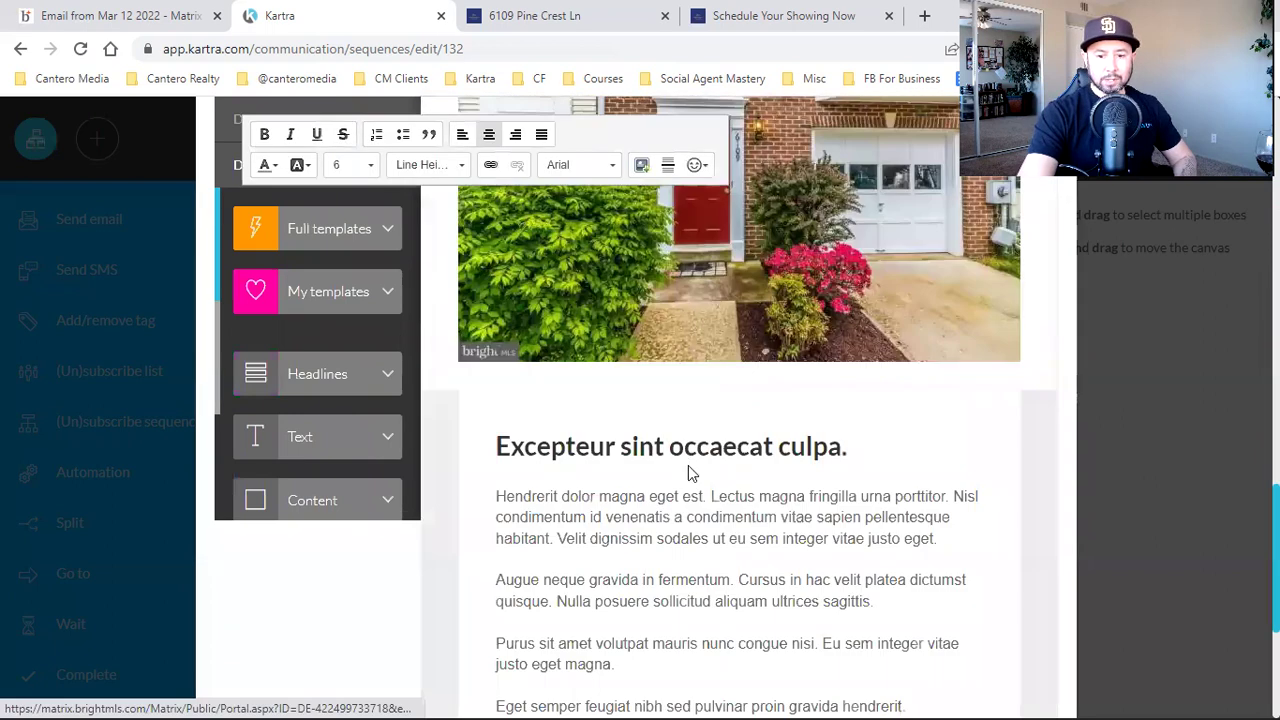
scroll(688, 471, "down", 3)
scroll(688, 471, "up", 15)
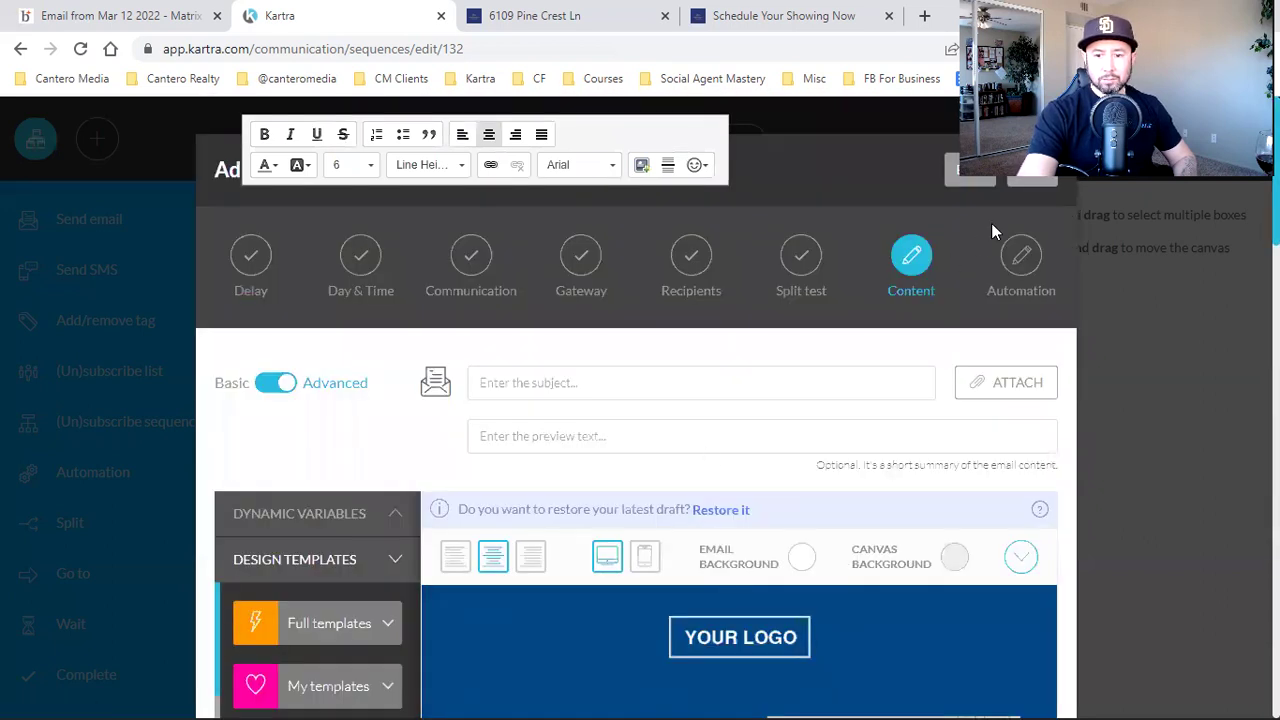
- Set the subject to '2nd email', save the step and close the editor
left_click(631, 385)
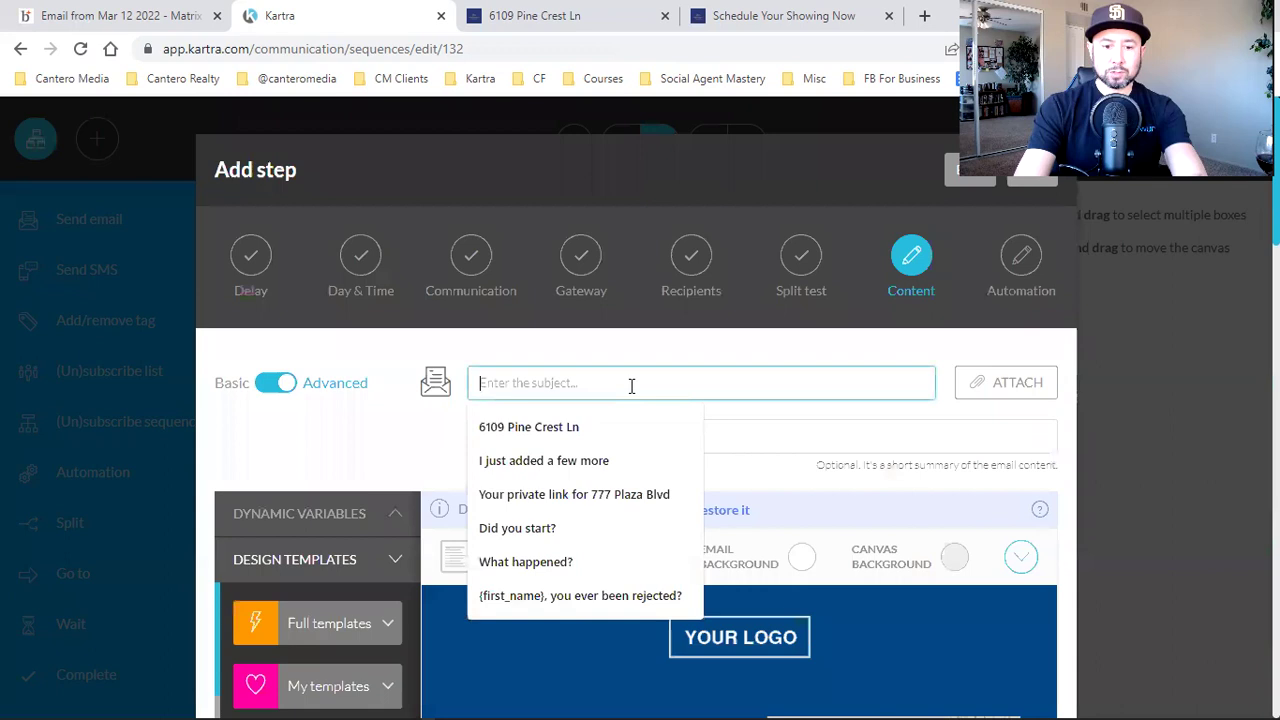
type("2")
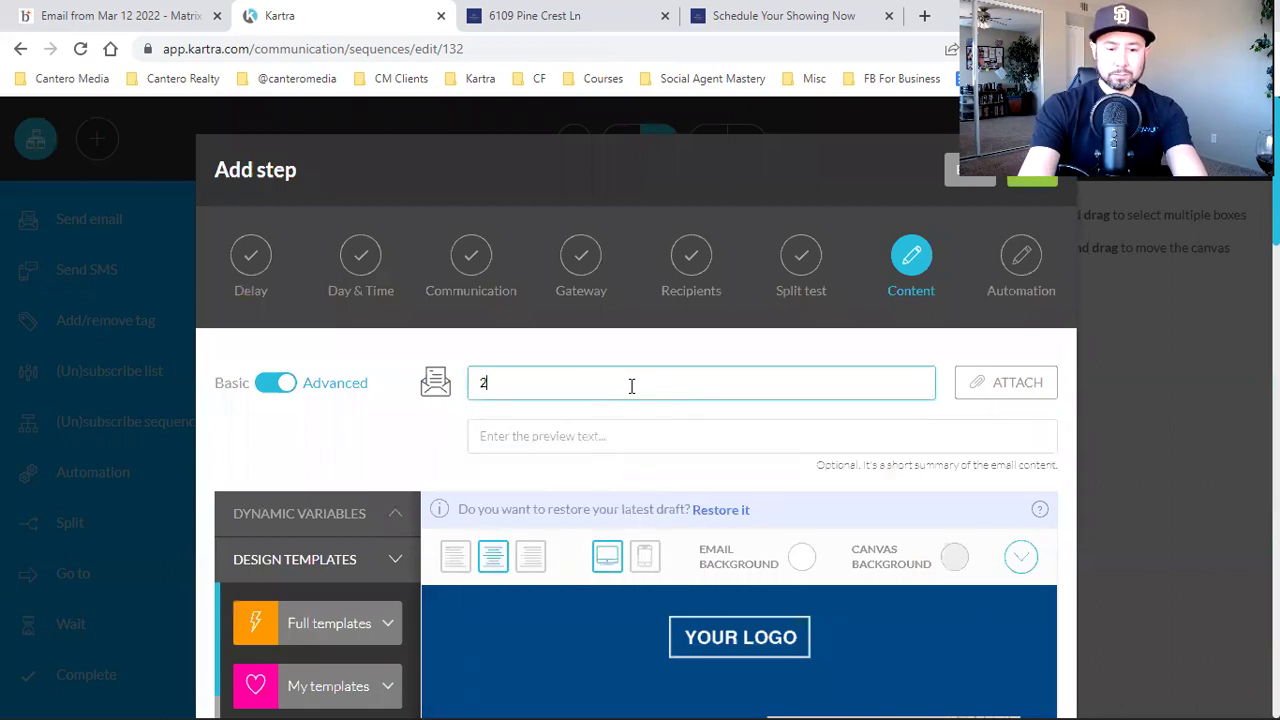
type("nd email")
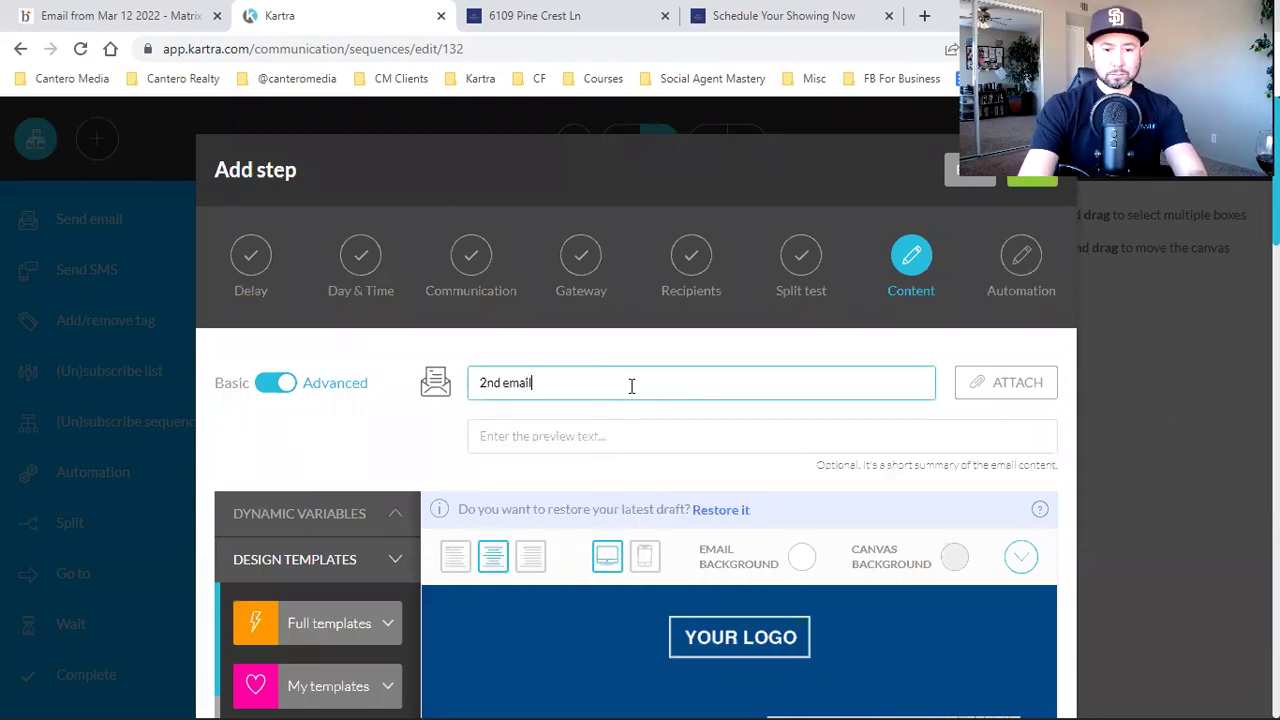
left_click(1028, 172)
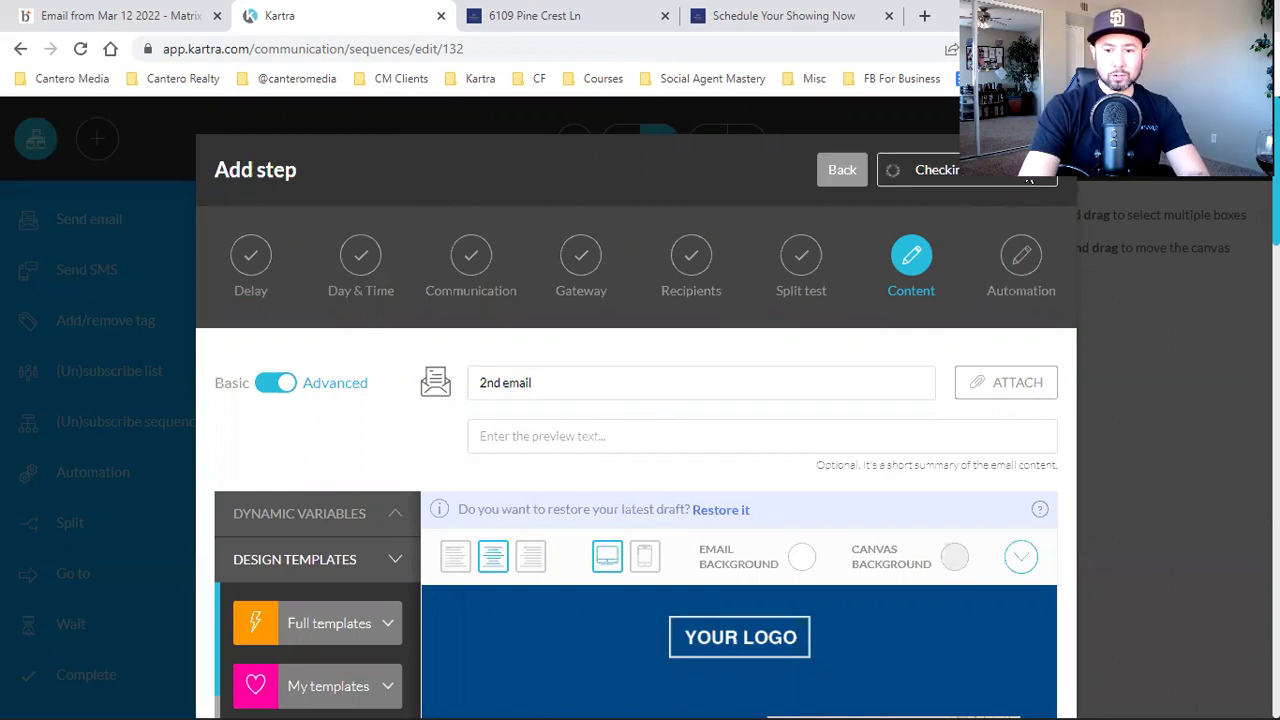
left_click(1028, 180)
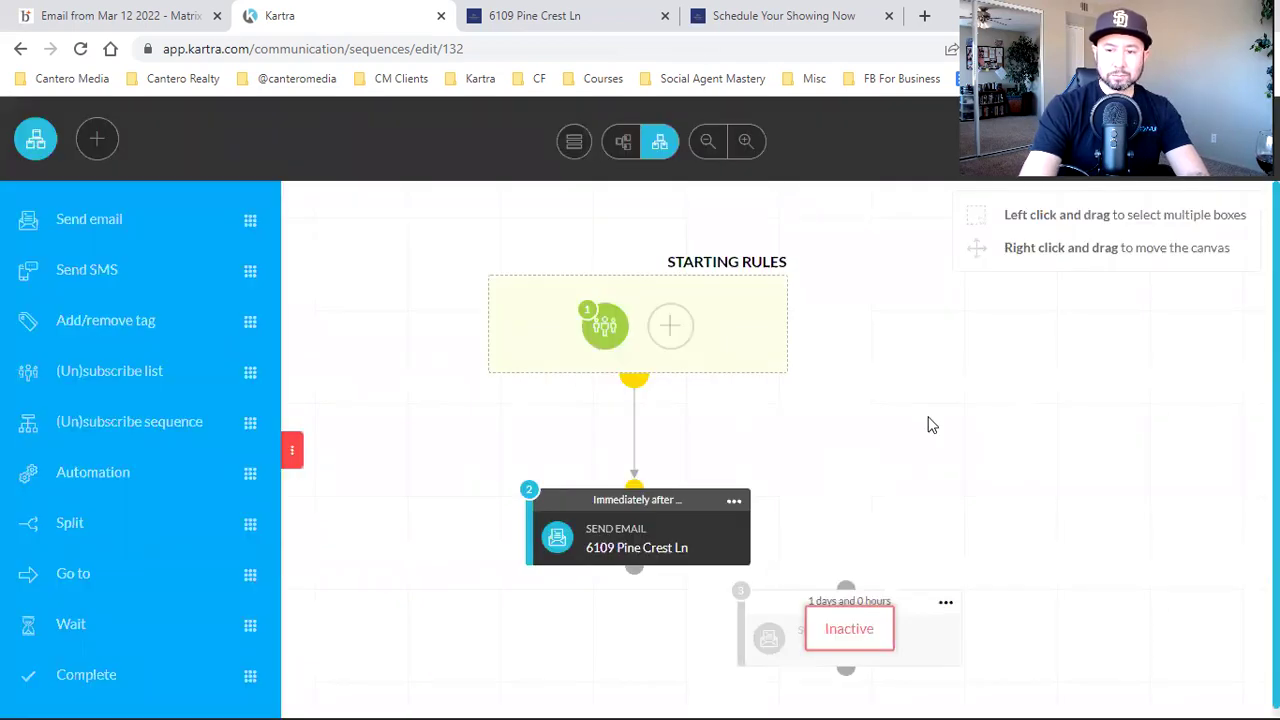
left_click(945, 593)
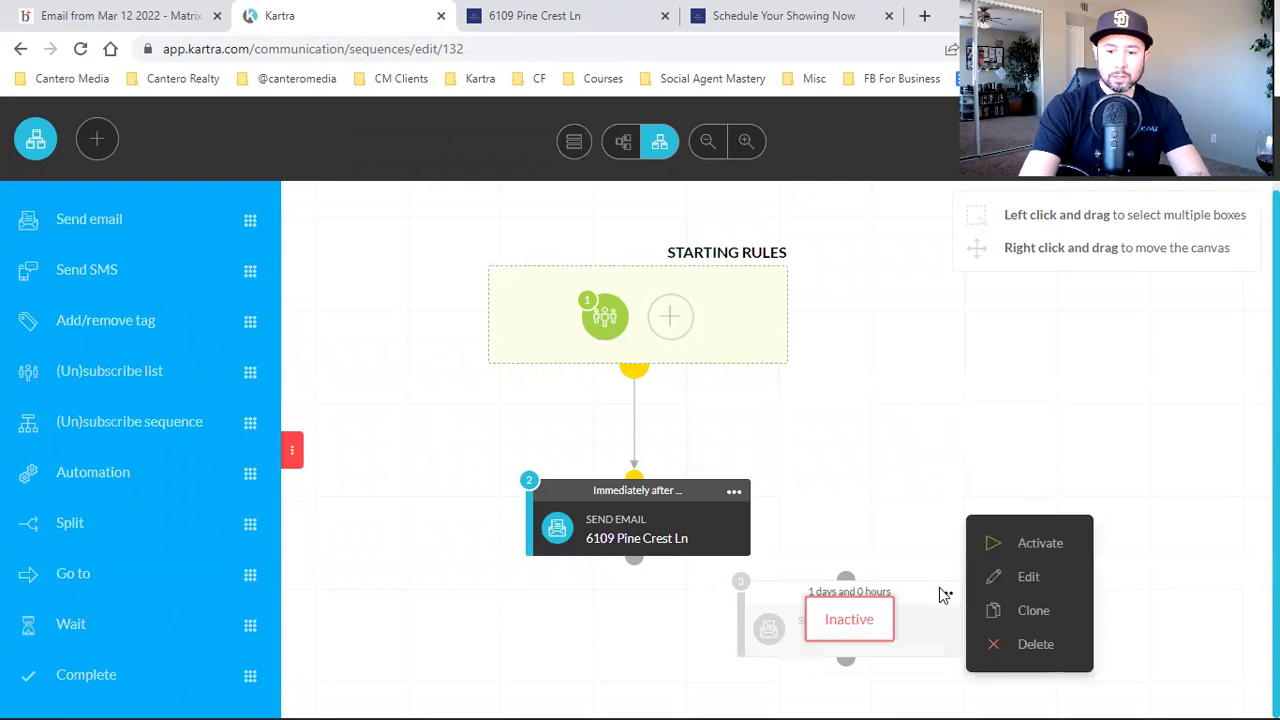
left_click(1025, 548)
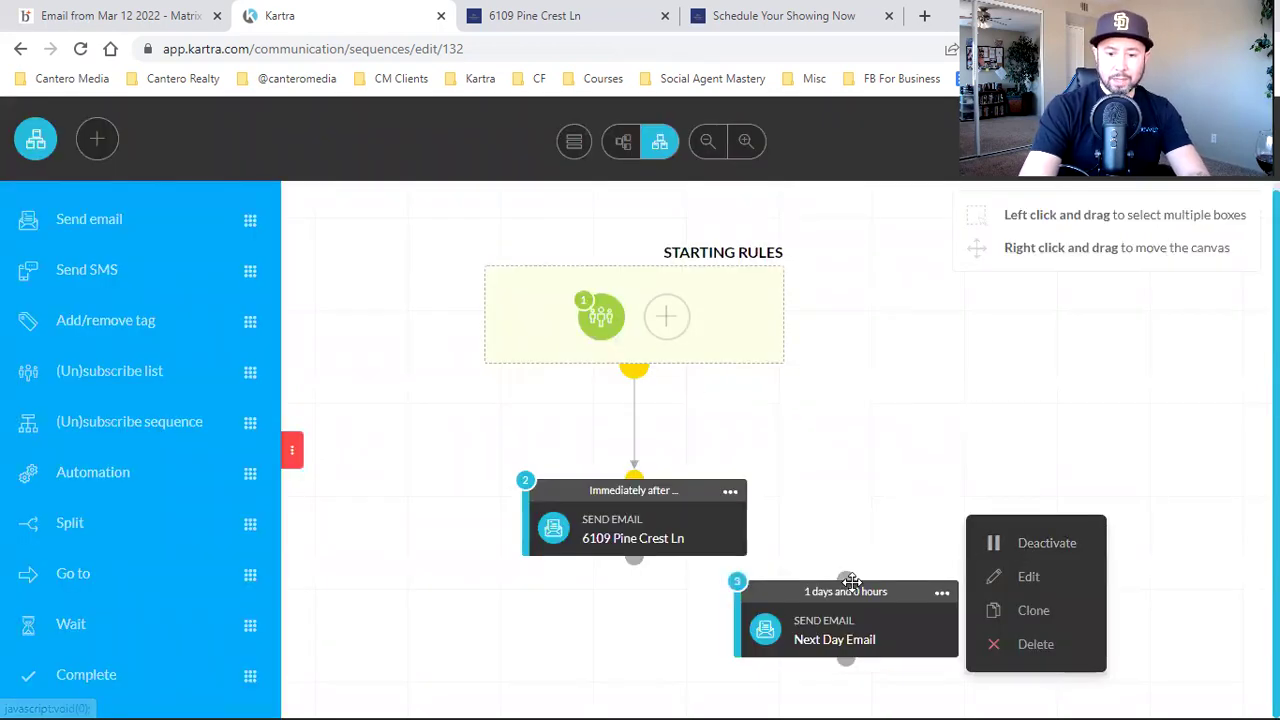
left_click_drag(853, 583, 628, 557)
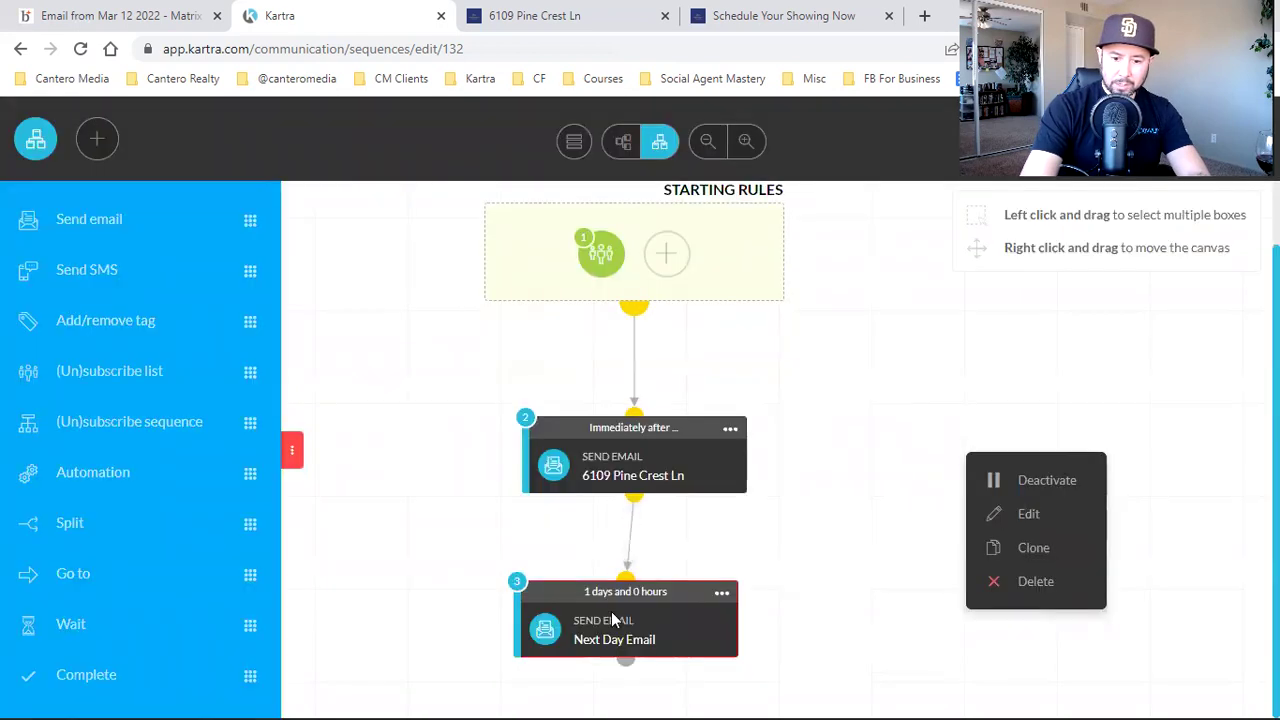
left_click(574, 145)
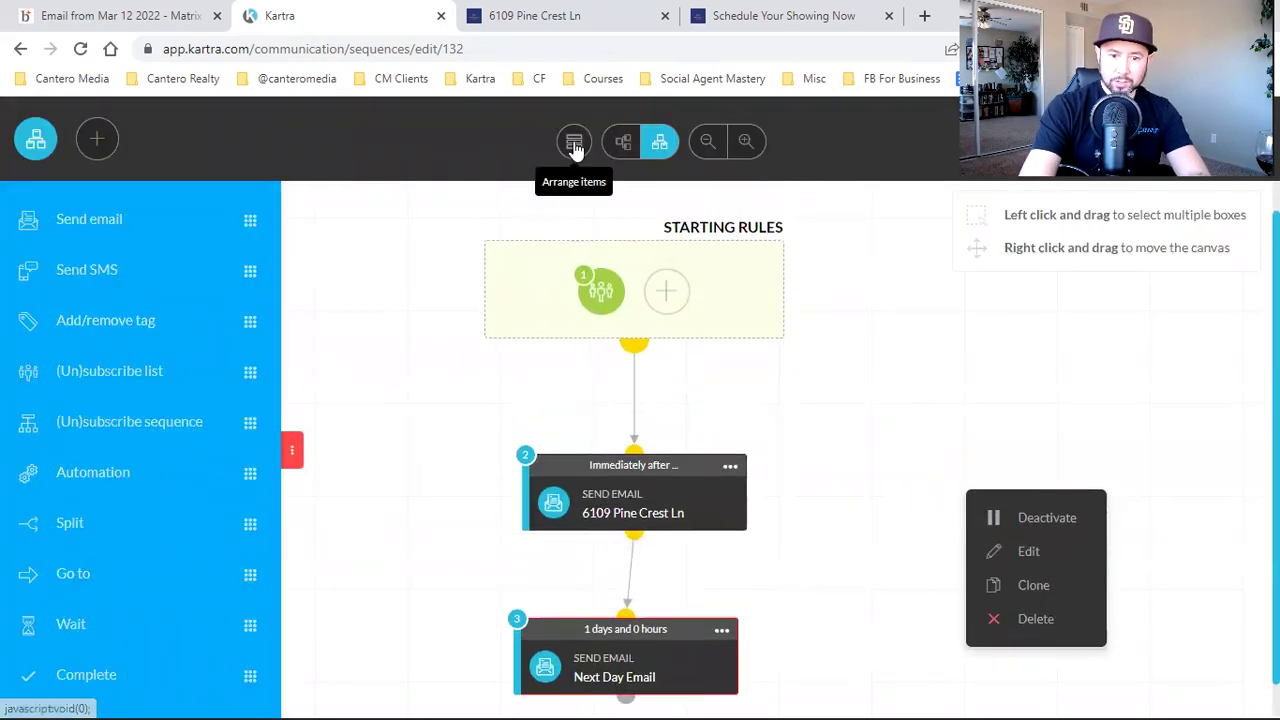
left_click(574, 145)
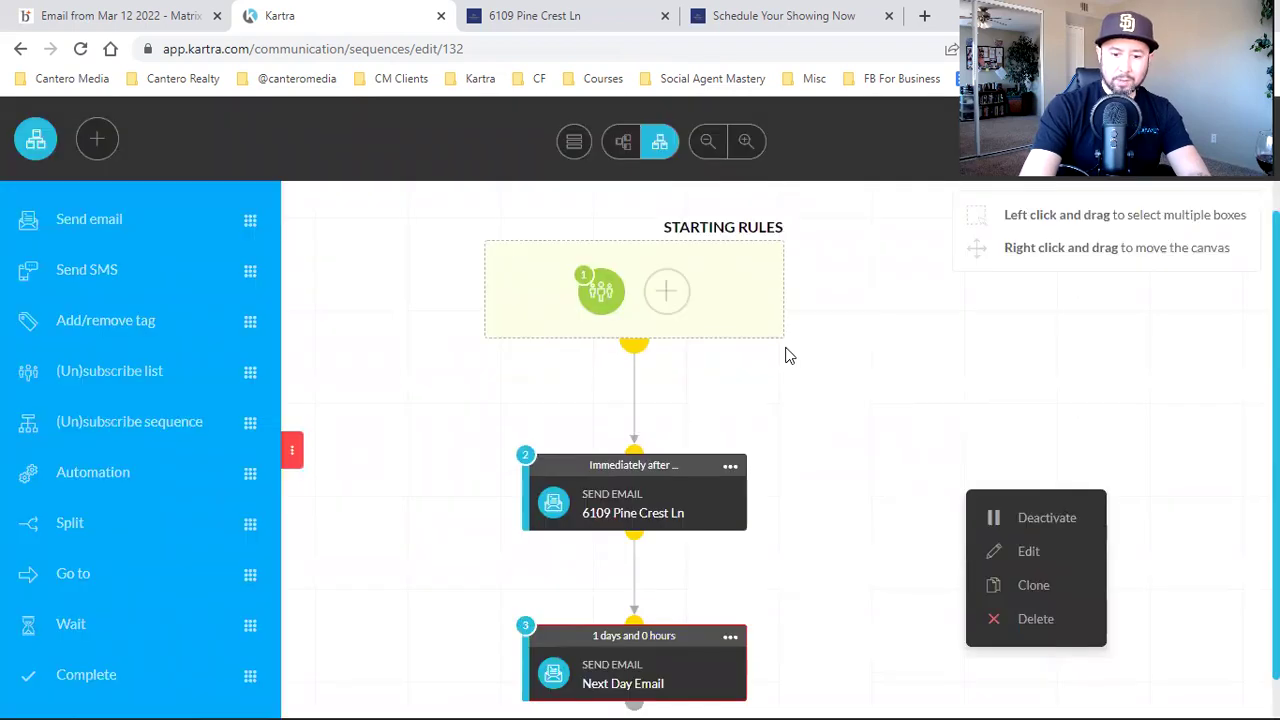
scroll(787, 356, "down", 1)
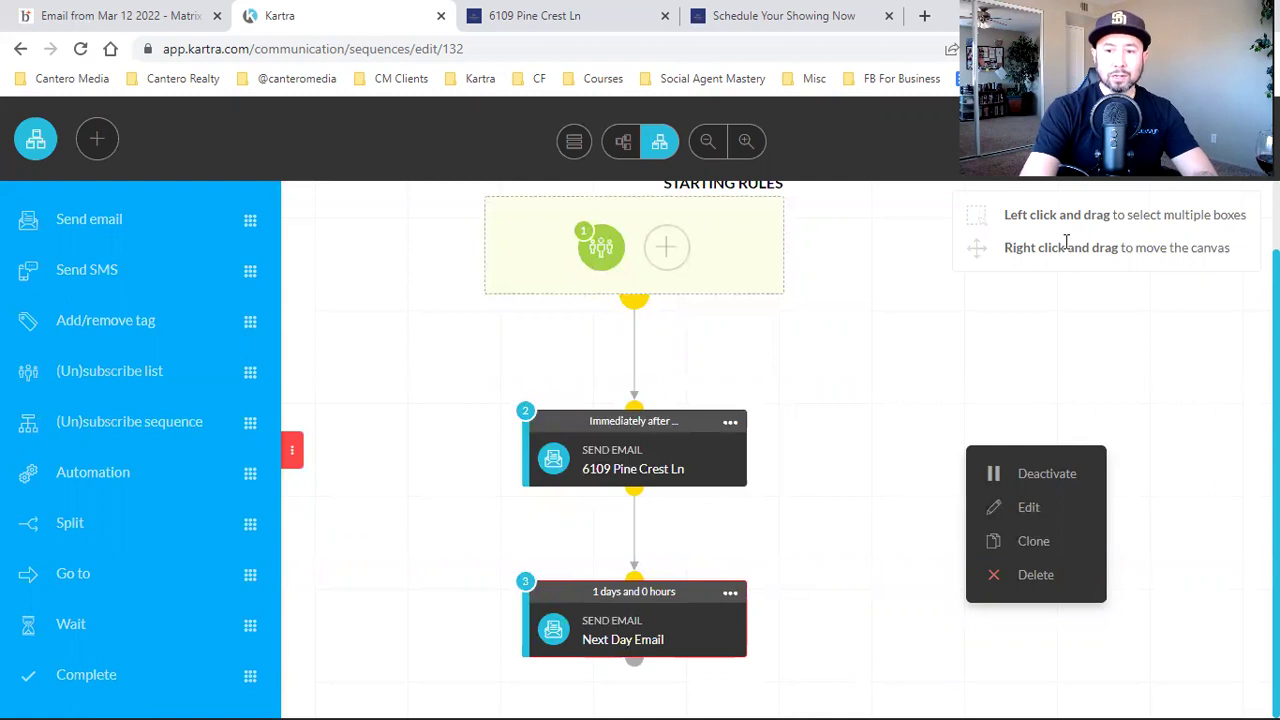
left_click(547, 8)
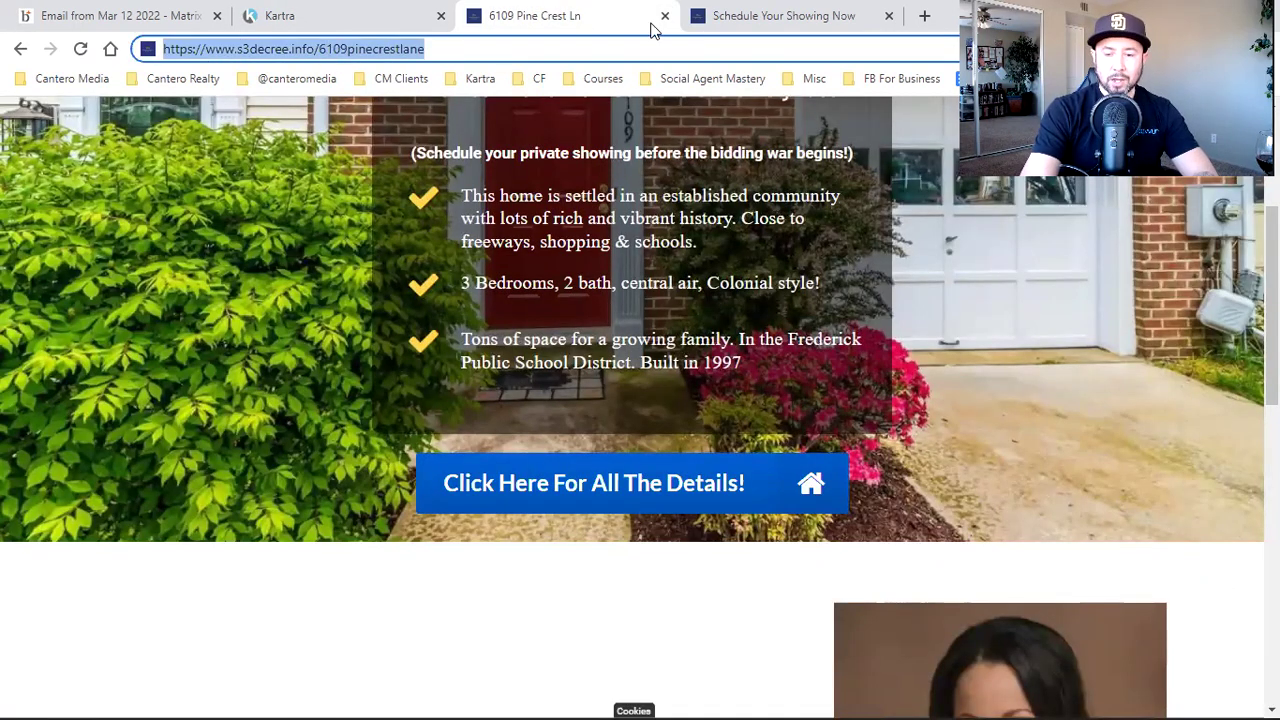
left_click(804, 10)
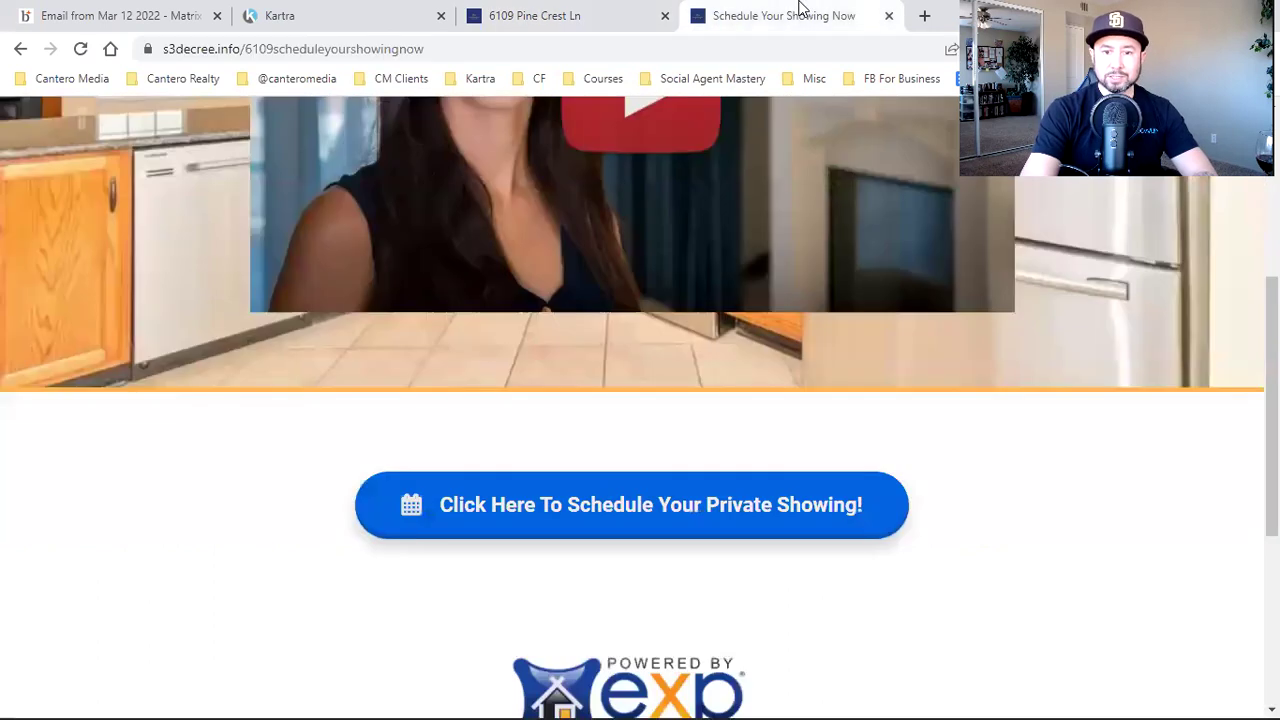
left_click(414, 52)
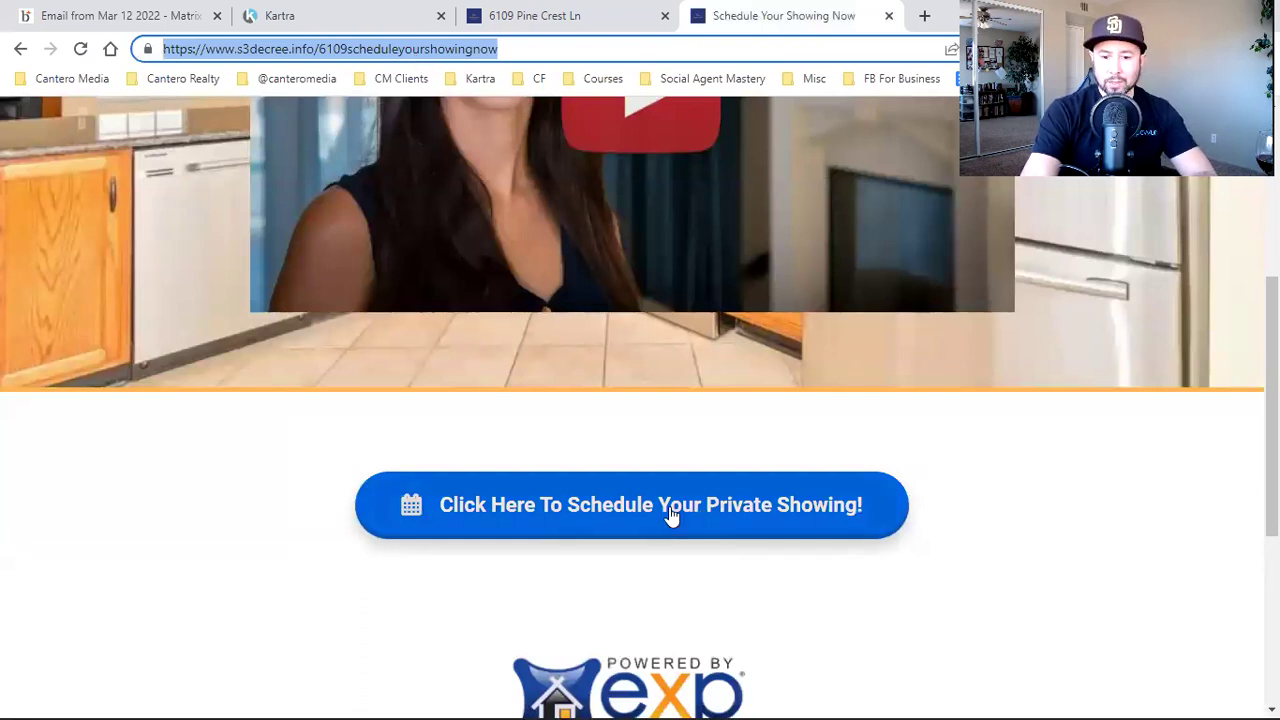
left_click(297, 12)
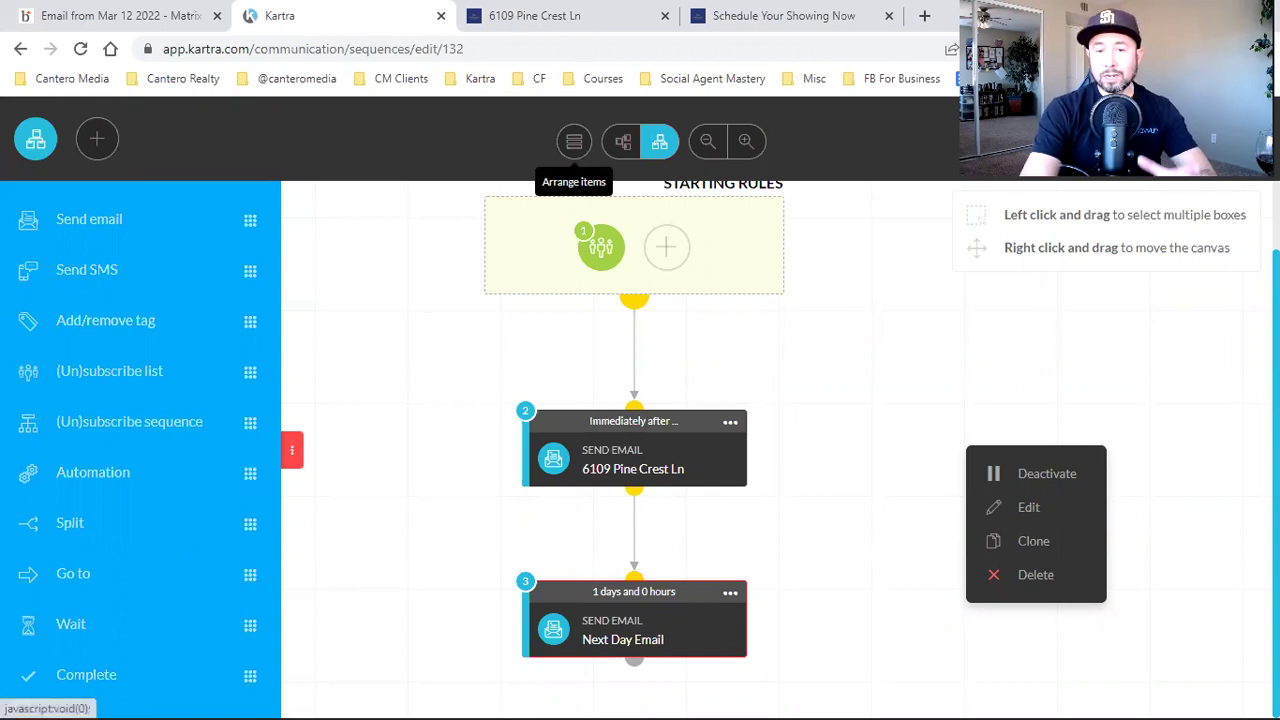
- Go back to the Communications > Sequences list with the alt+Left shortcut
key("alt+Left")
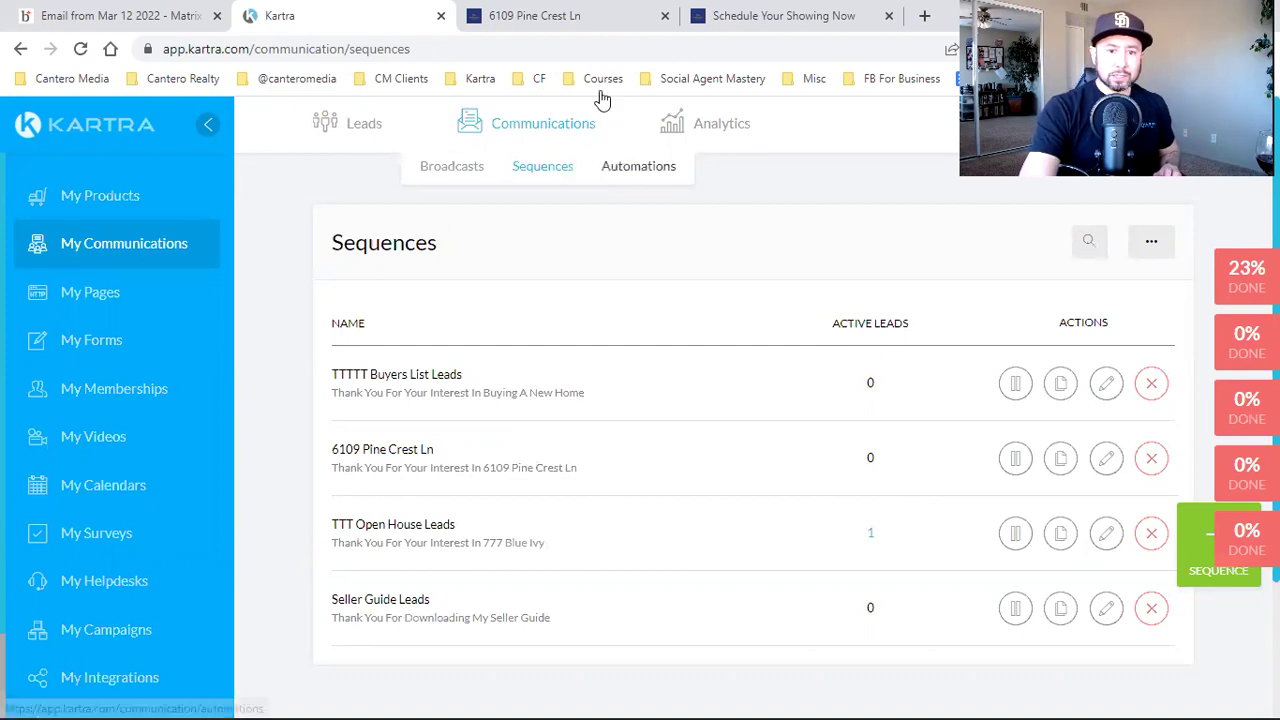
left_click(556, 15)
left_click(80, 48)
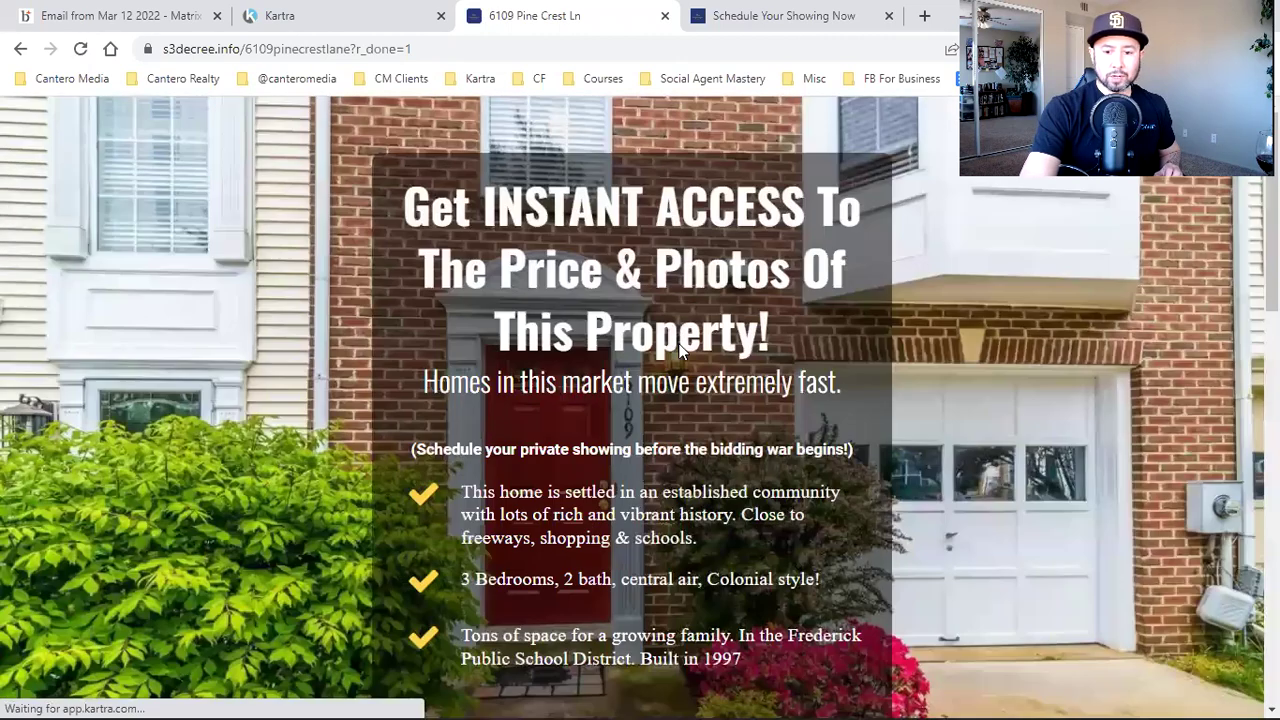
scroll(680, 350, "down", 3)
left_click(701, 430)
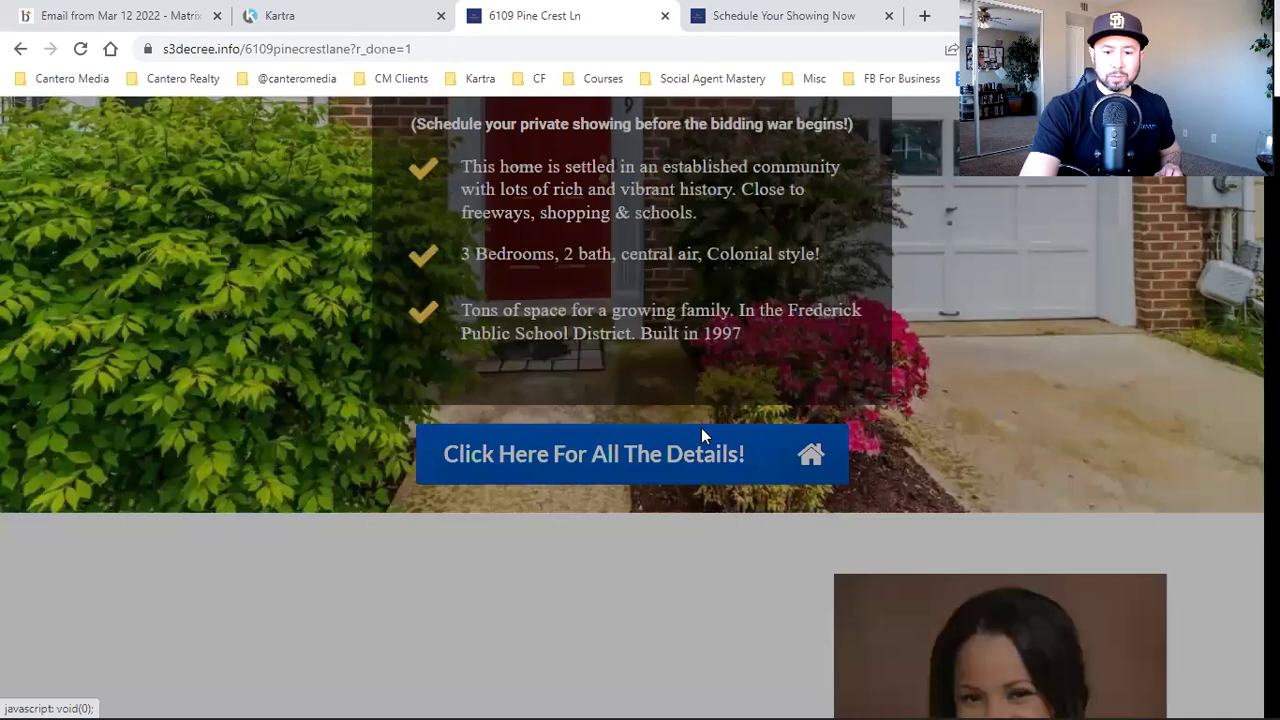
scroll(818, 498, "down", 2)
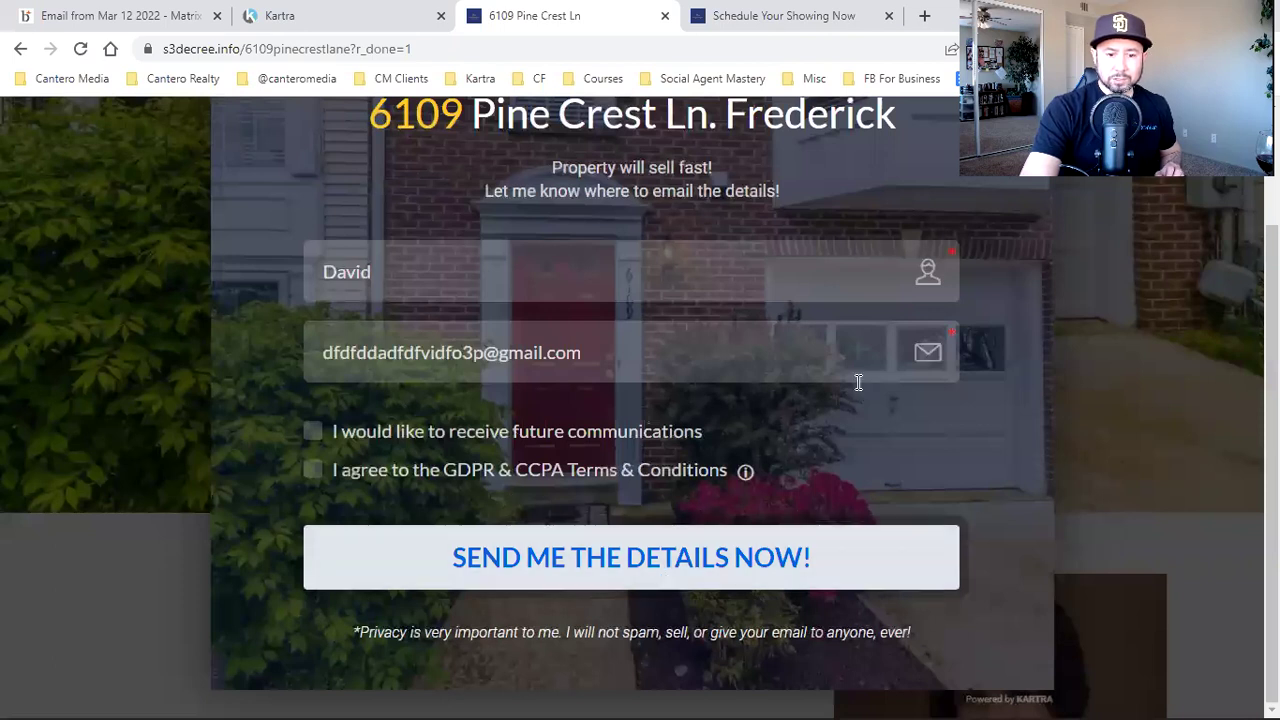
left_click(745, 470)
left_click(672, 596)
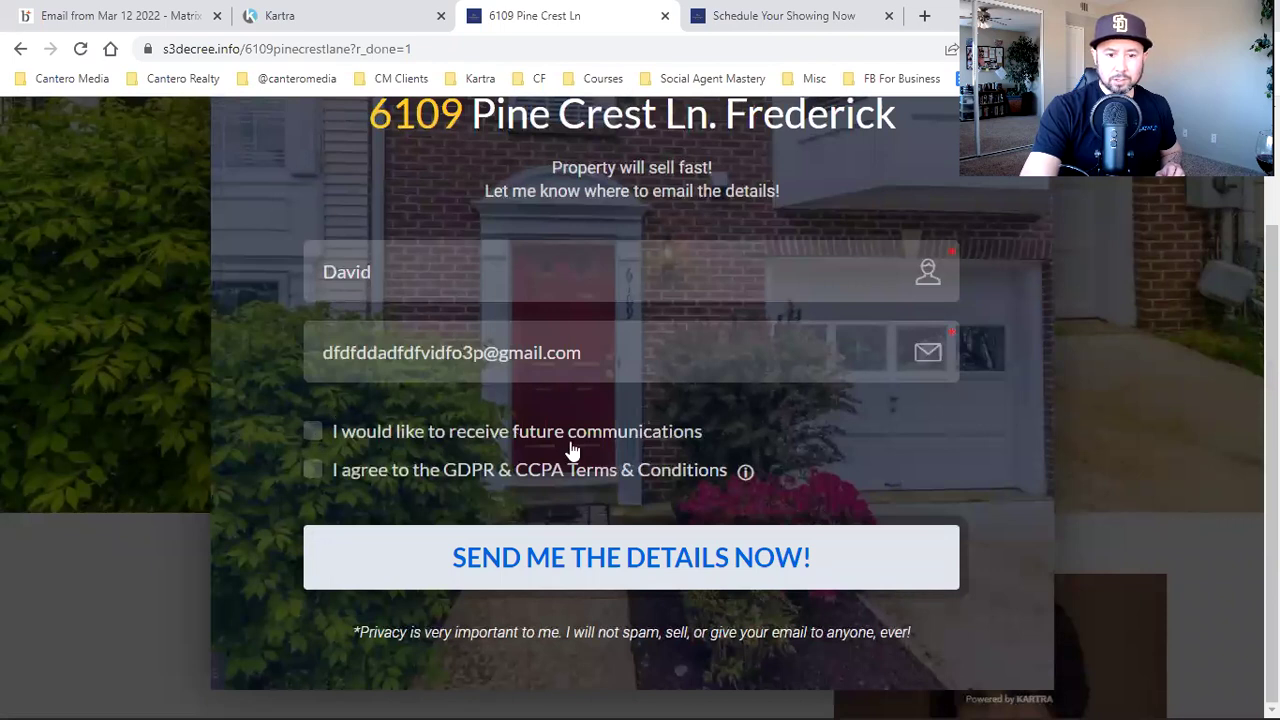
scroll(571, 448, "up", 2)
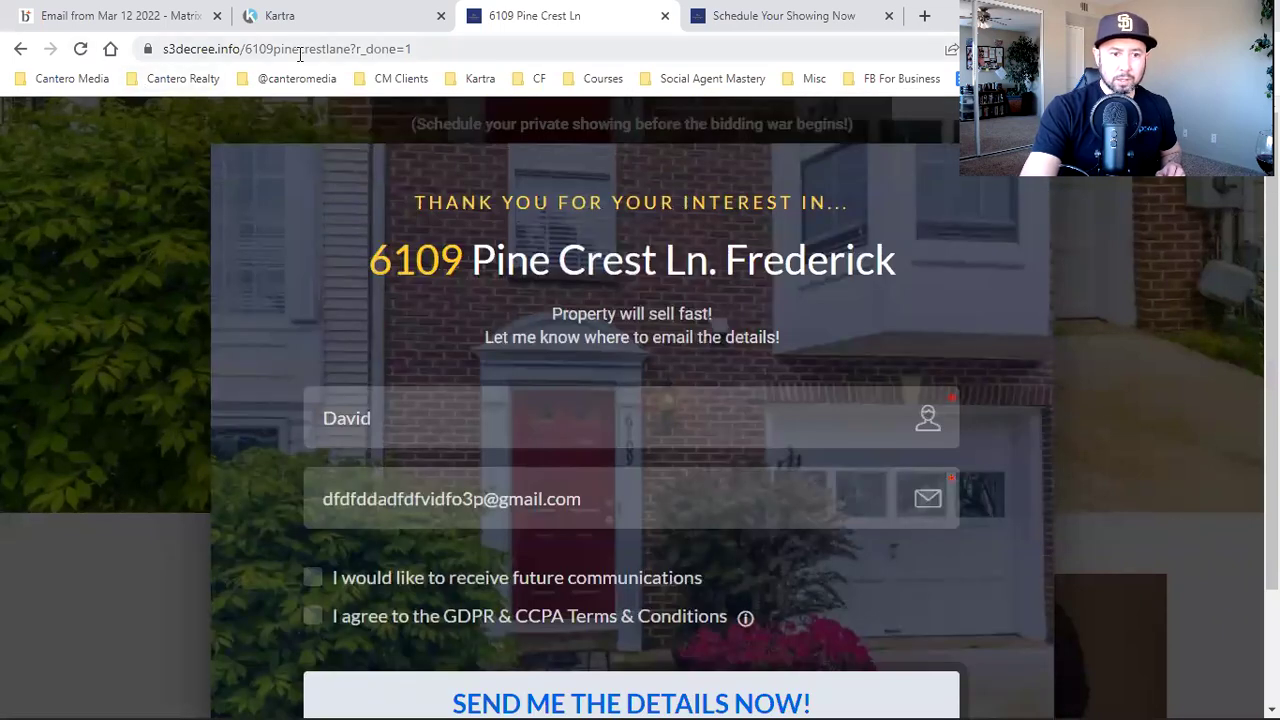
scroll(470, 355, "down", 2)
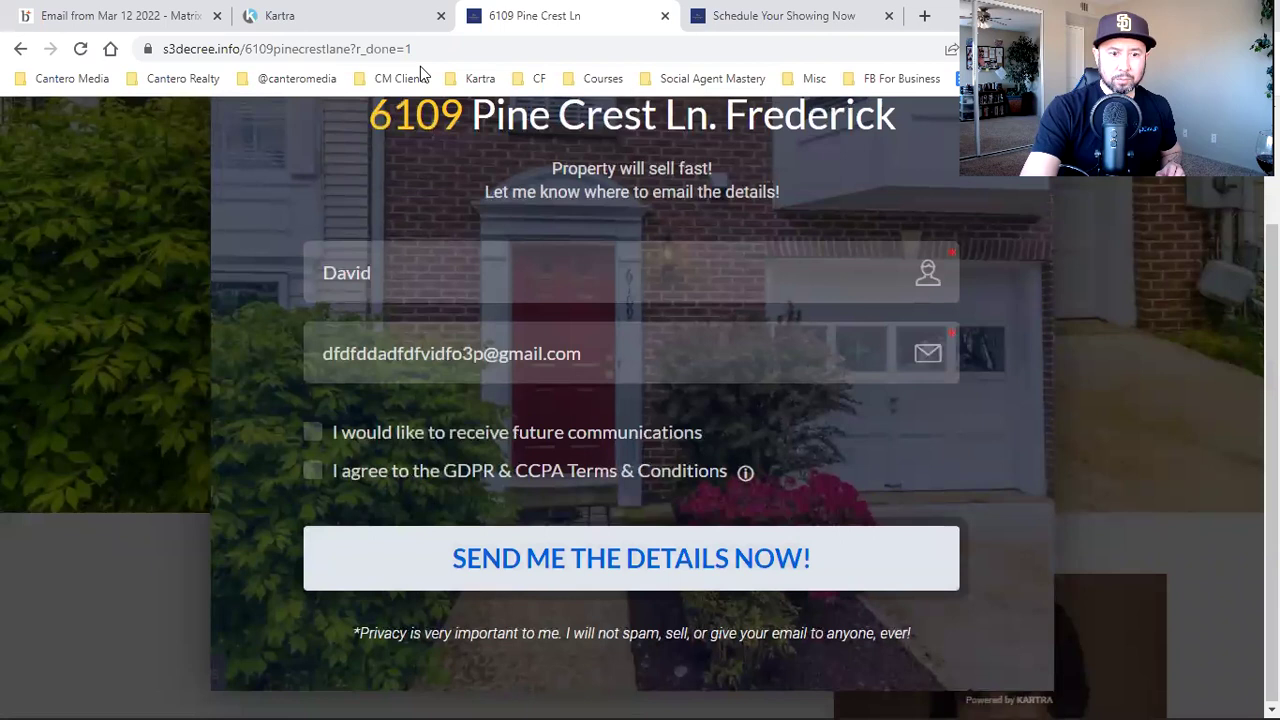
left_click(350, 12)
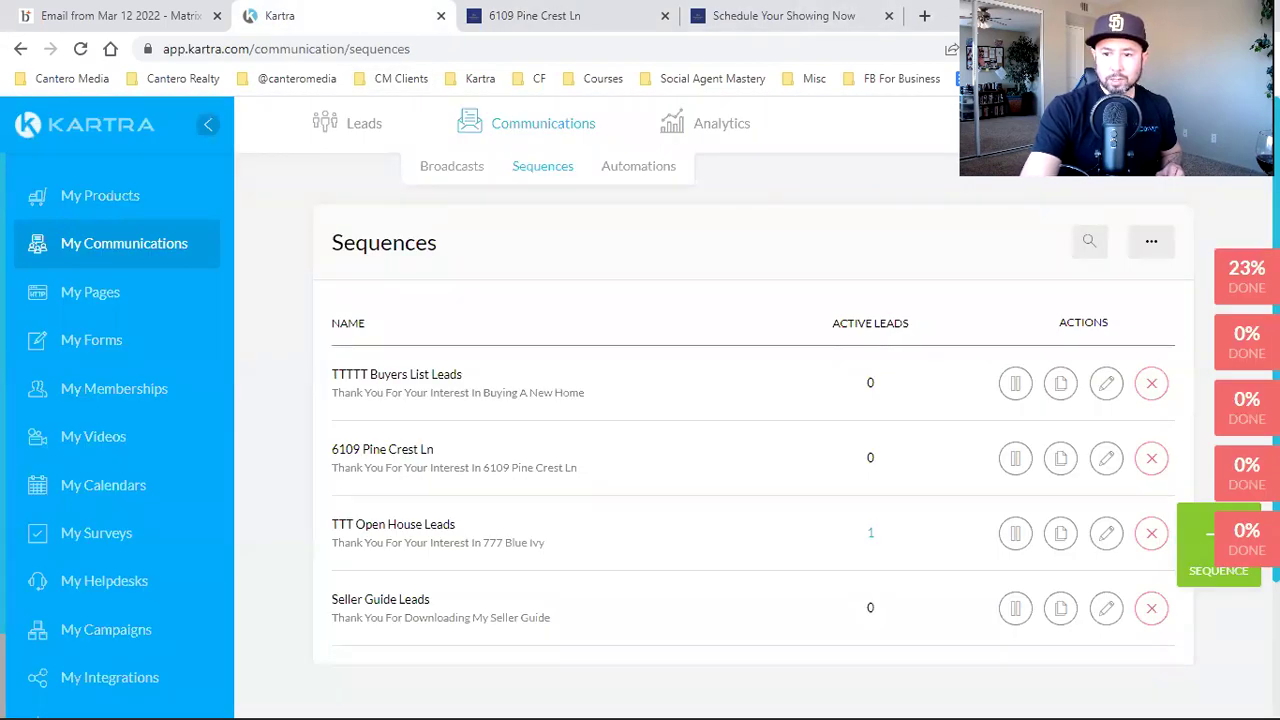
left_click(1140, 125)
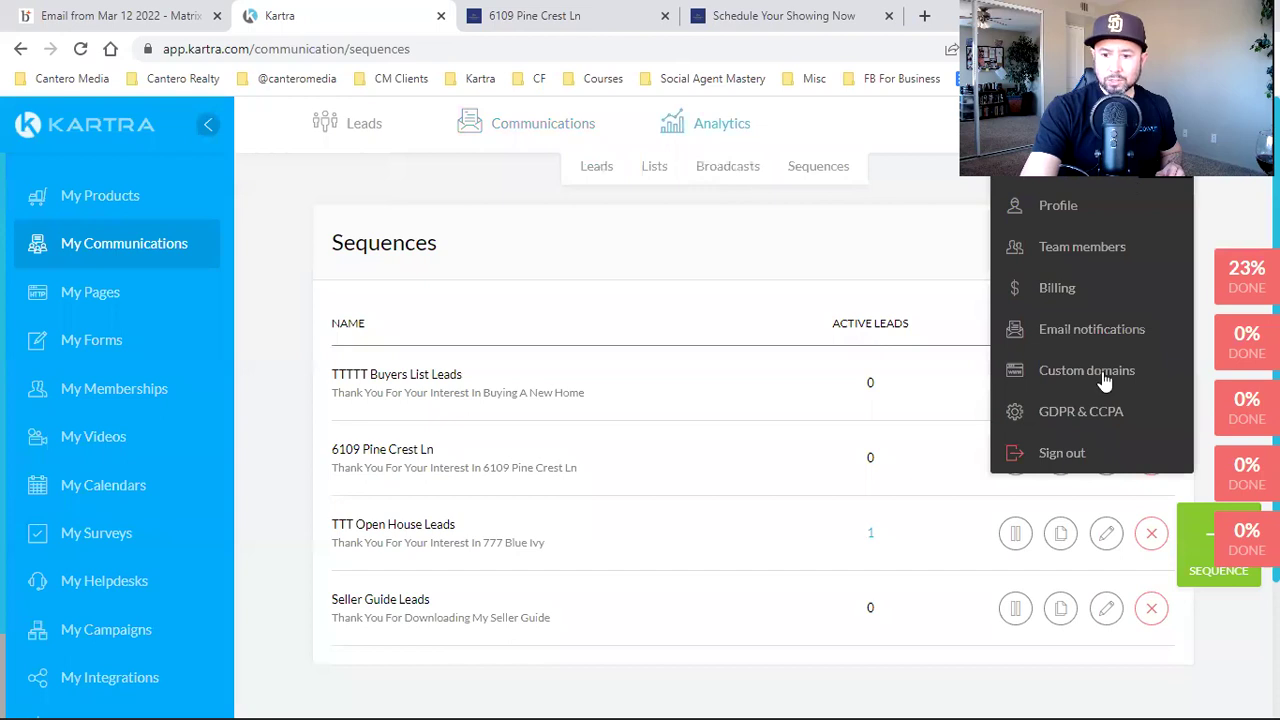
left_click(1104, 416)
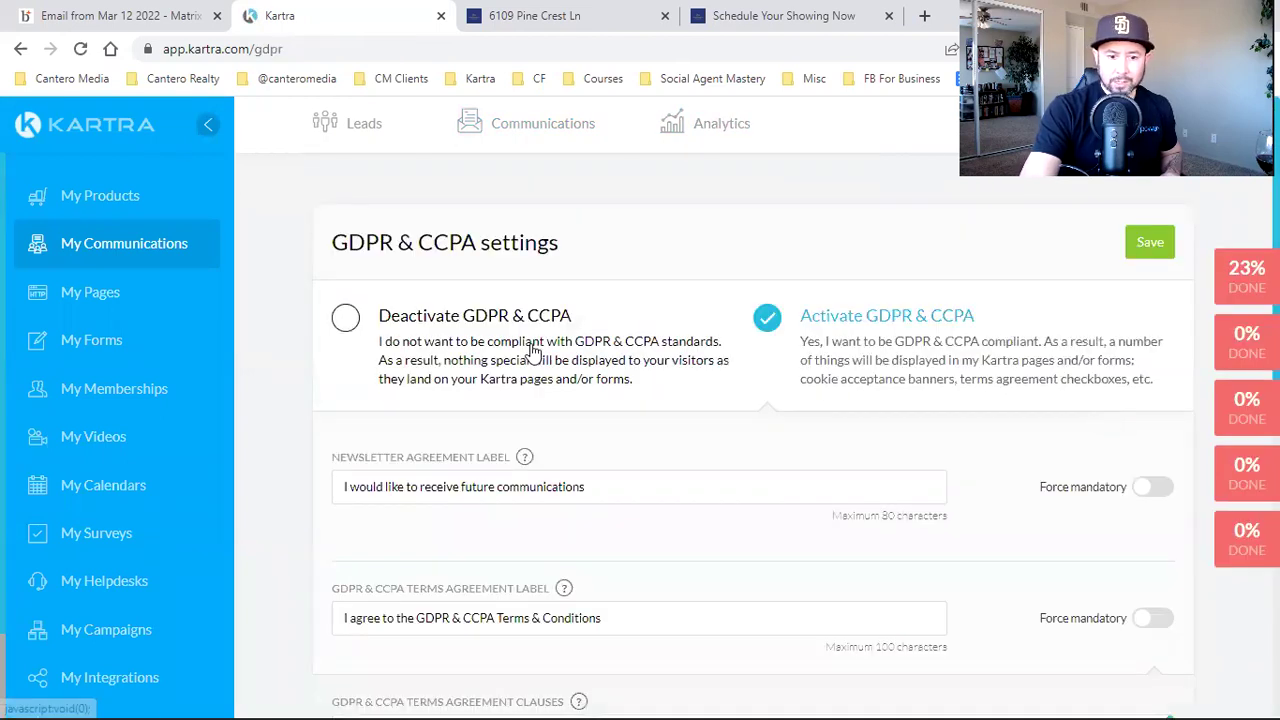
left_click(360, 316)
left_click(1145, 250)
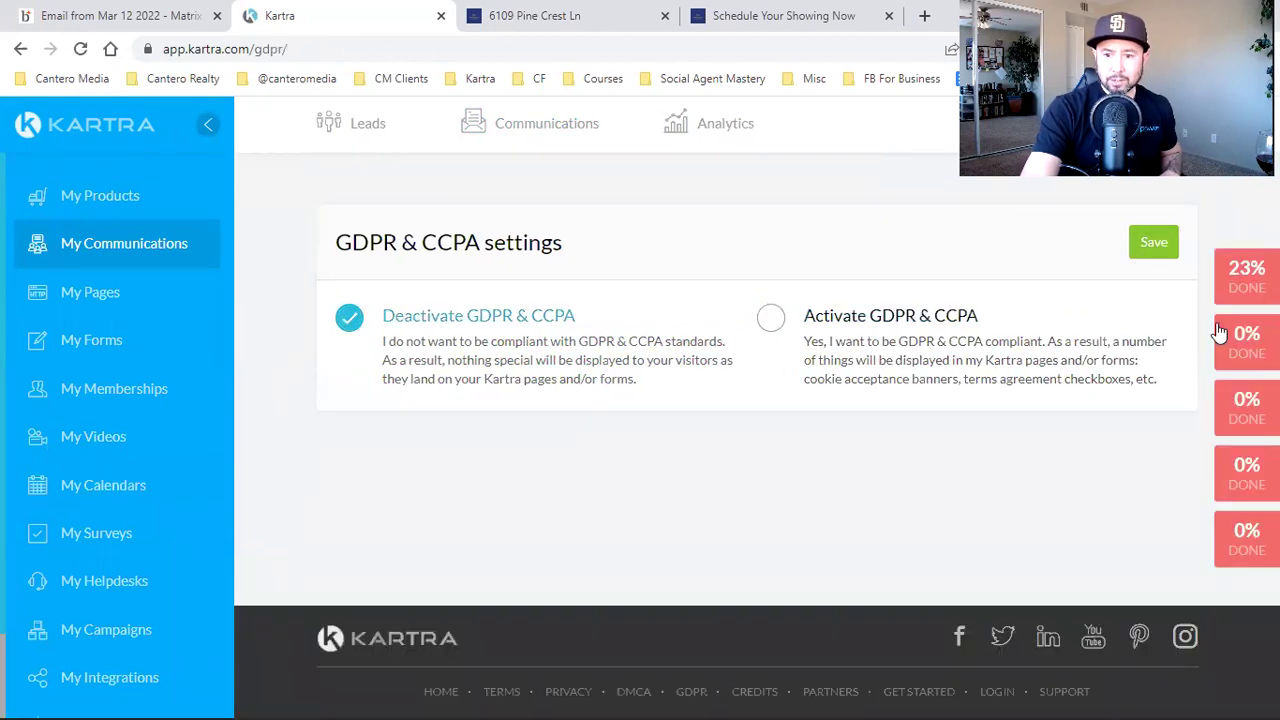
left_click(1152, 243)
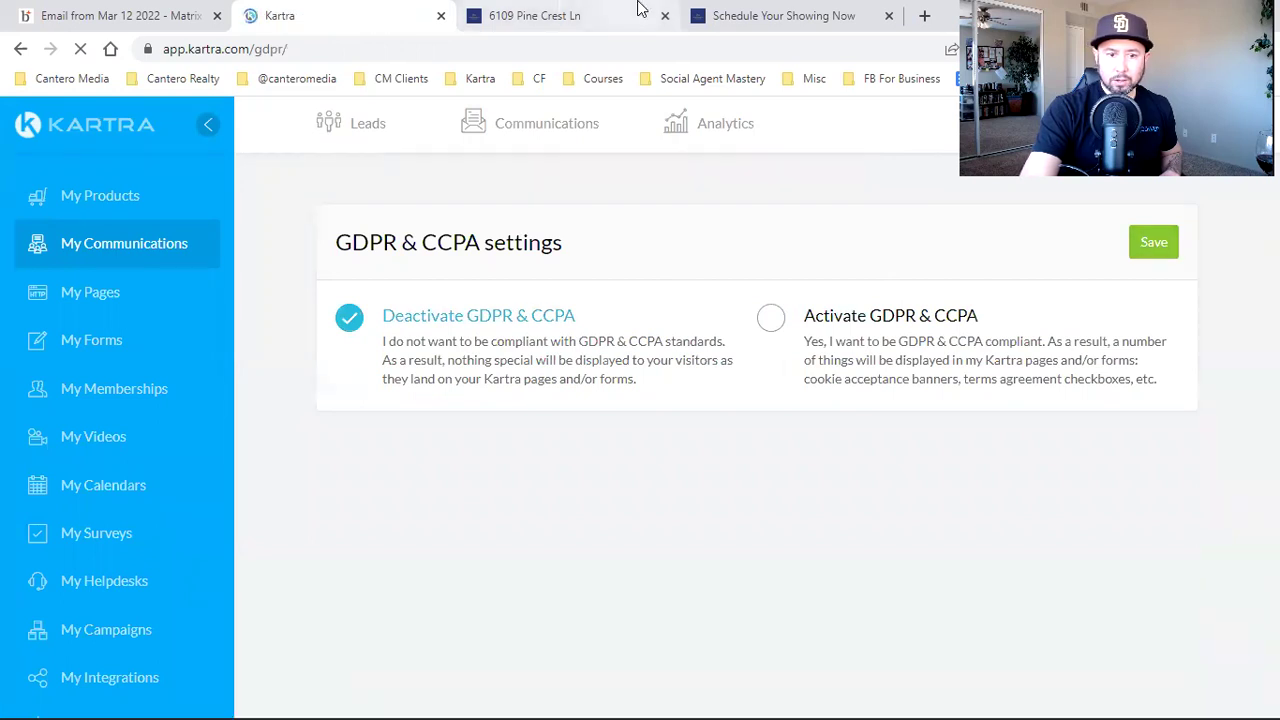
left_click(540, 14)
scroll(603, 360, "up", 2)
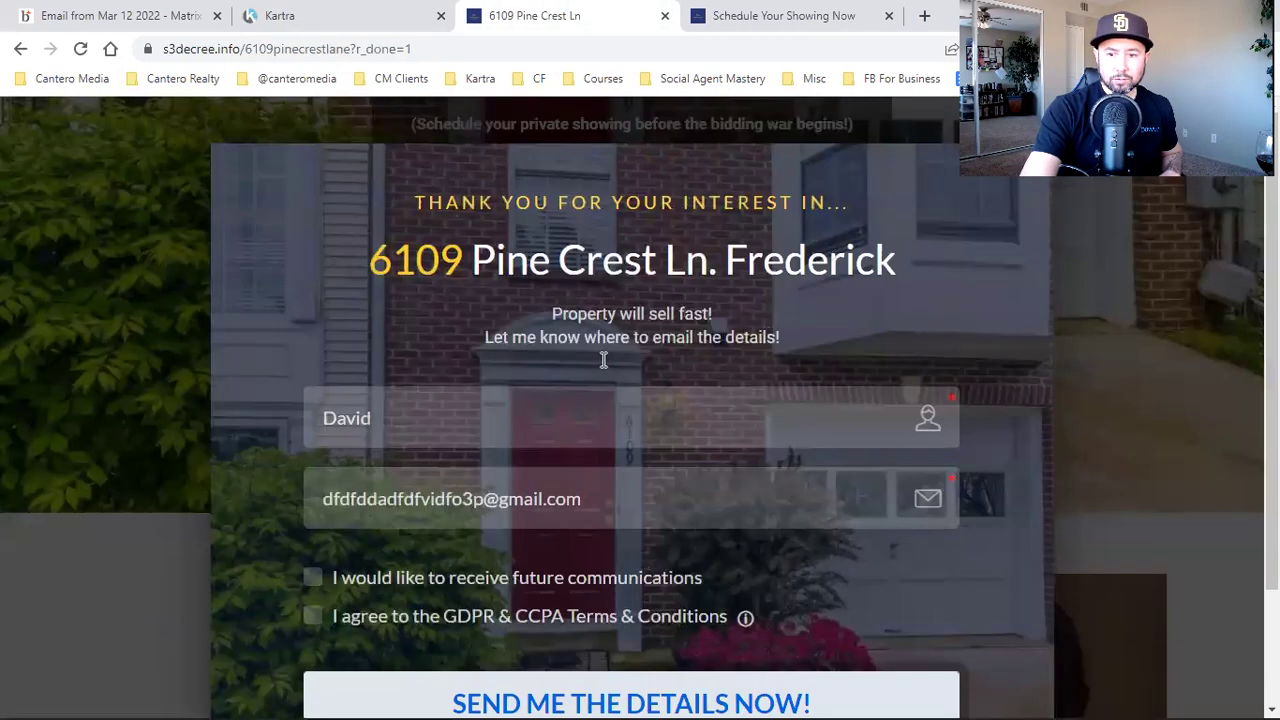
left_click(81, 49)
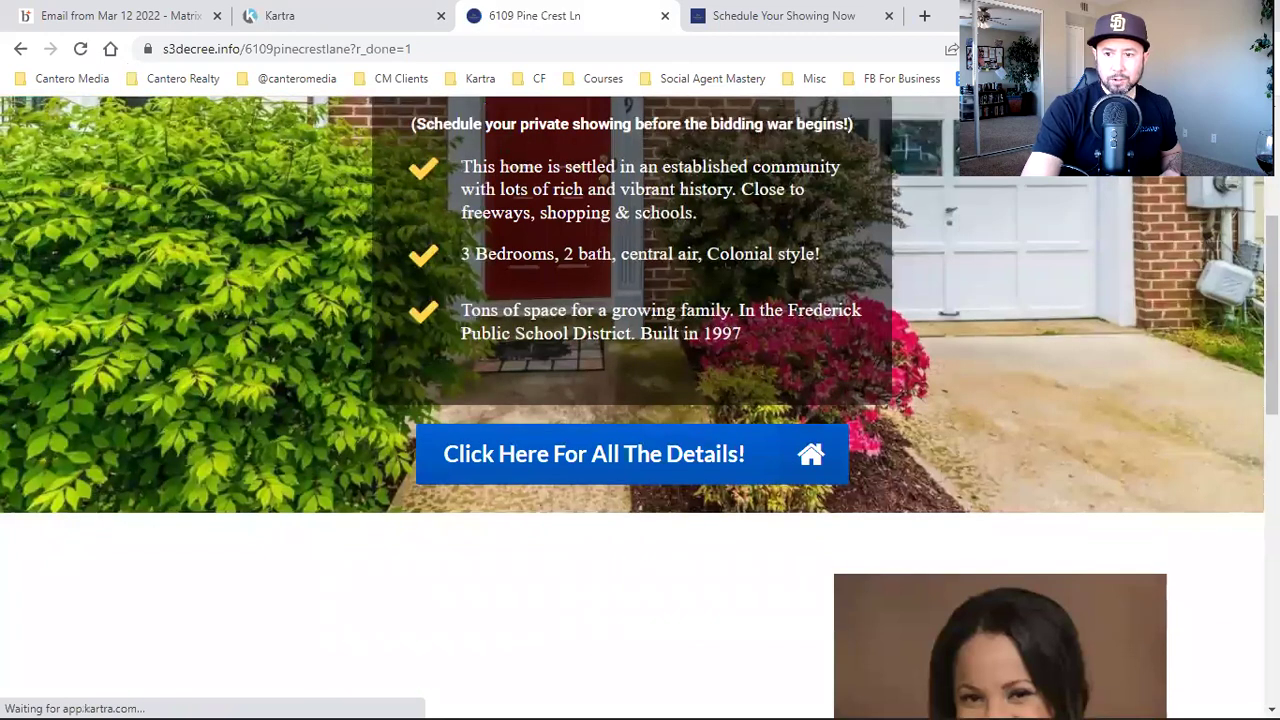
left_click(613, 459)
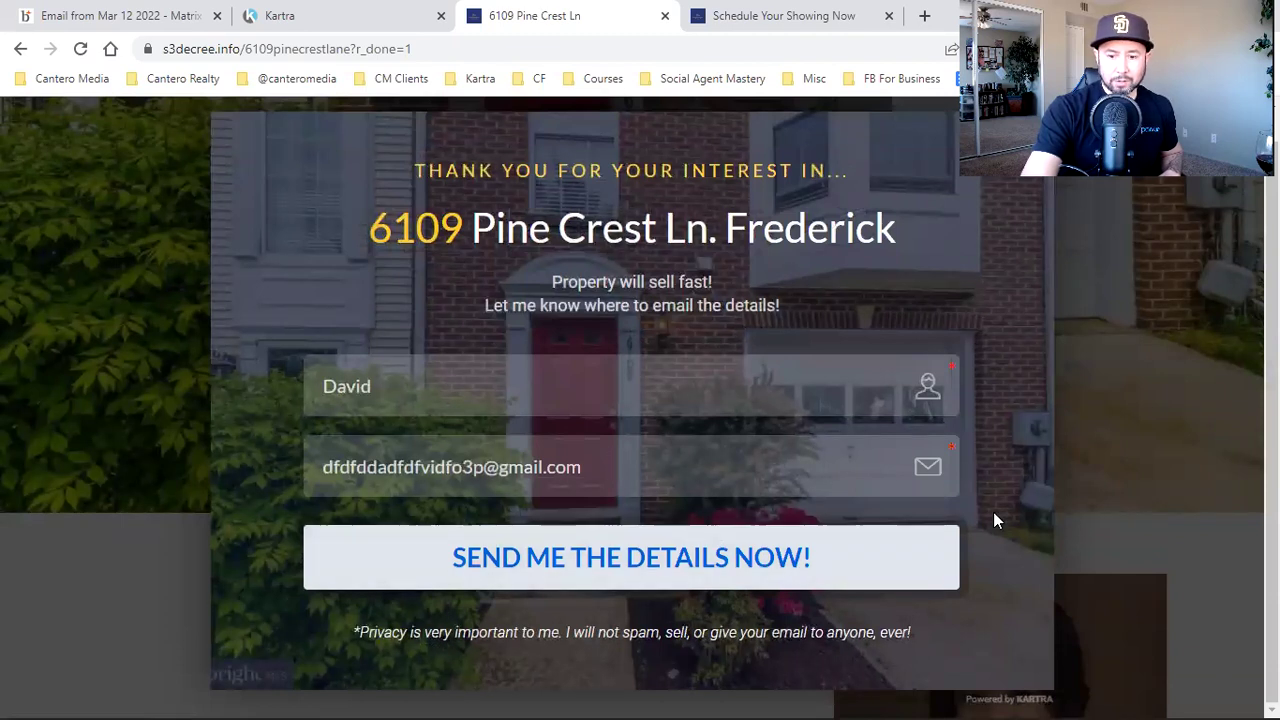
left_click(1080, 512)
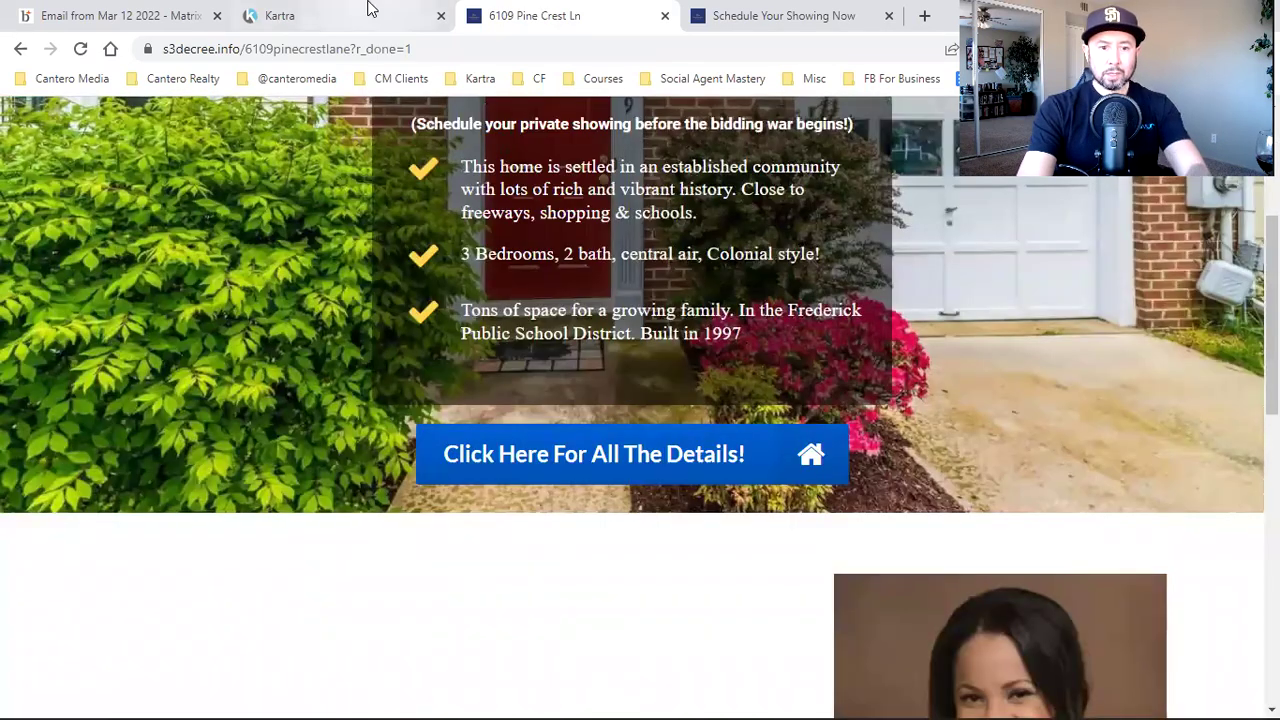
left_click(366, 12)
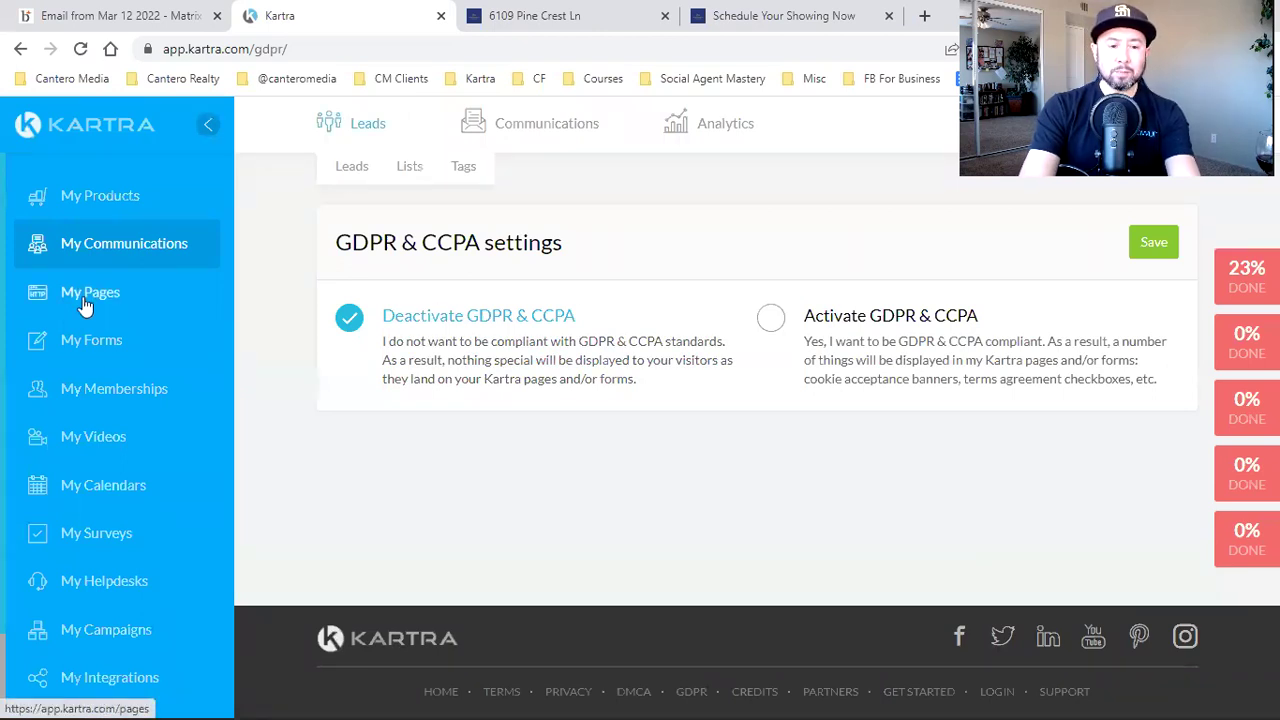
left_click(525, 12)
scroll(744, 356, "up", 3)
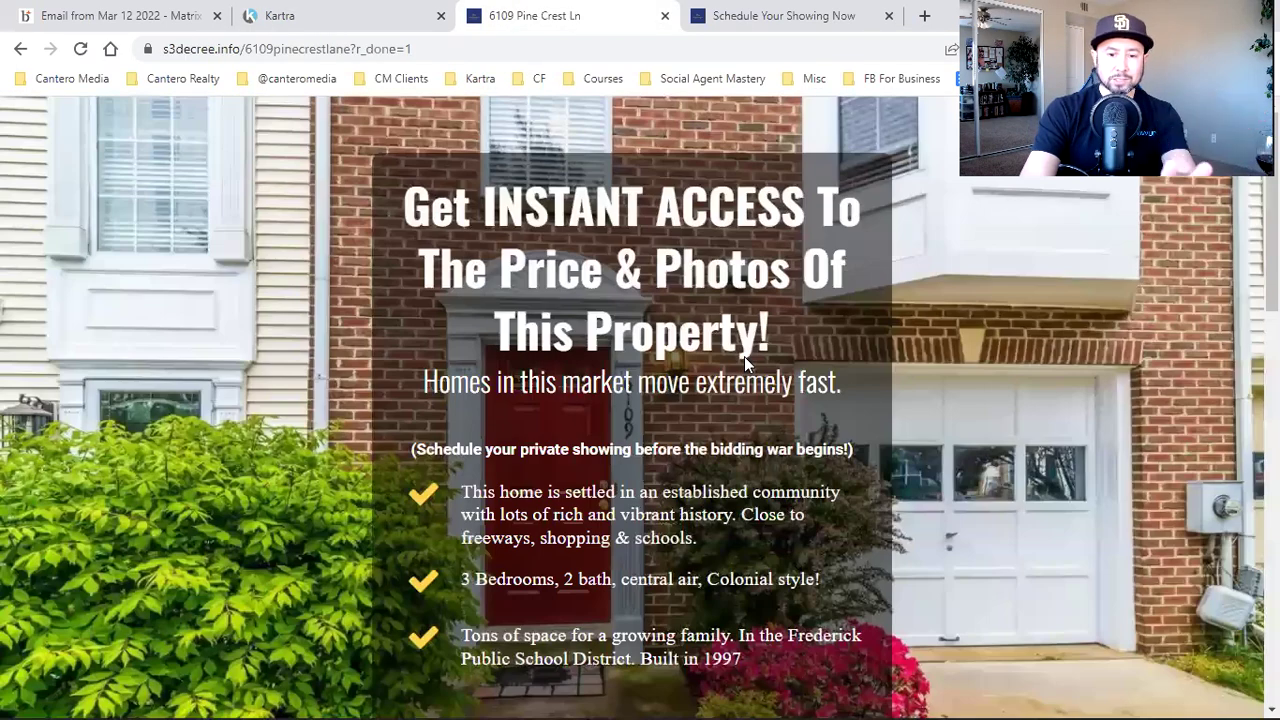
scroll(744, 358, "down", 10)
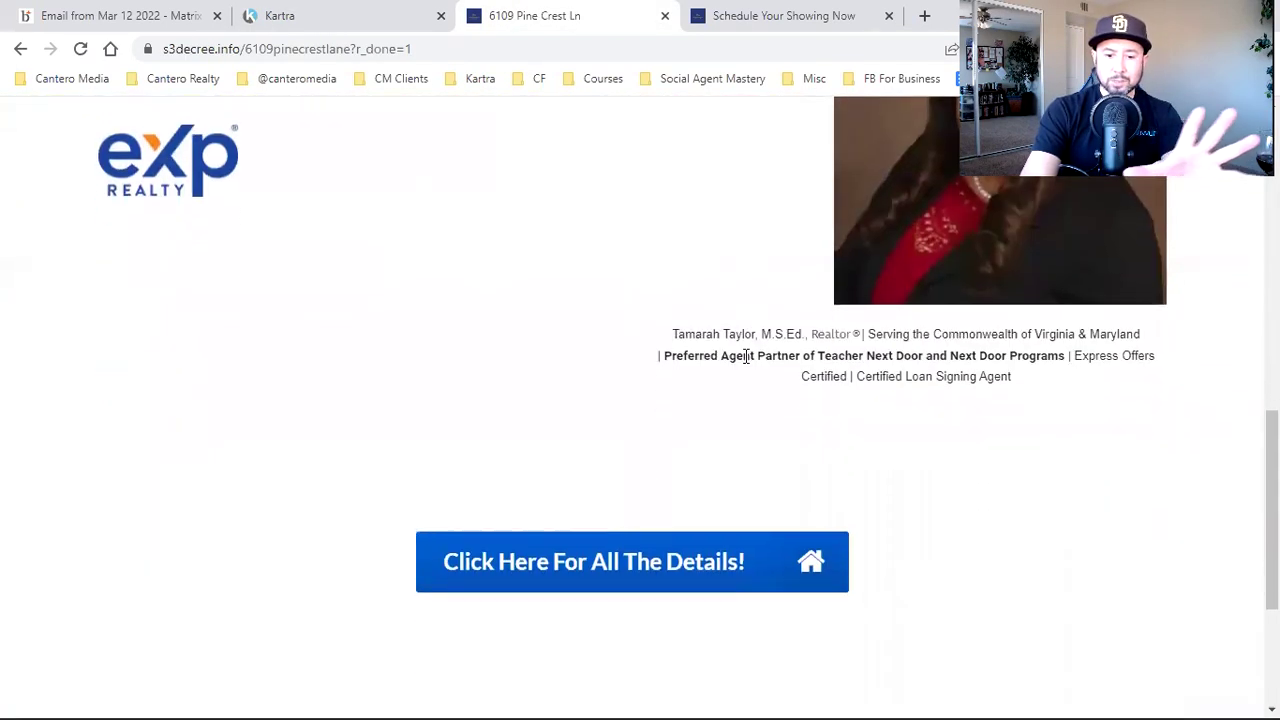
scroll(744, 365, "down", 3)
scroll(744, 365, "up", 1)
left_click(634, 390)
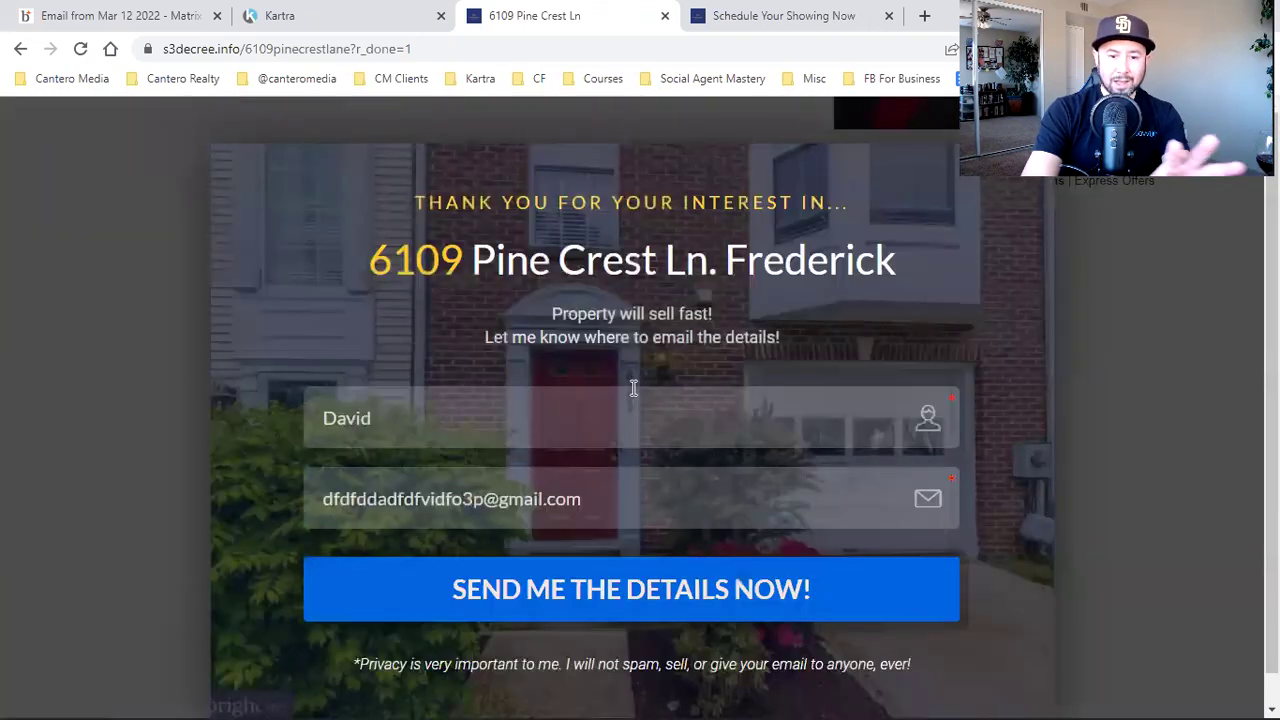
left_click(790, 10)
left_click(588, 14)
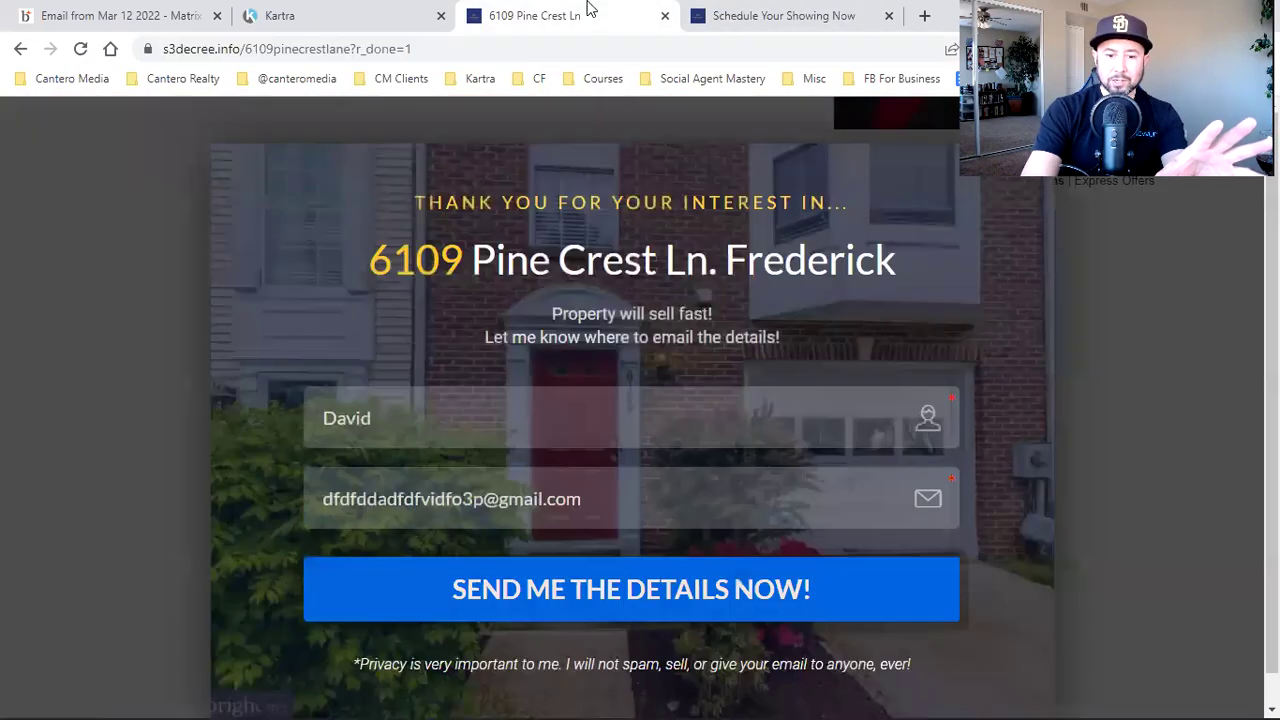
type("fdfds")
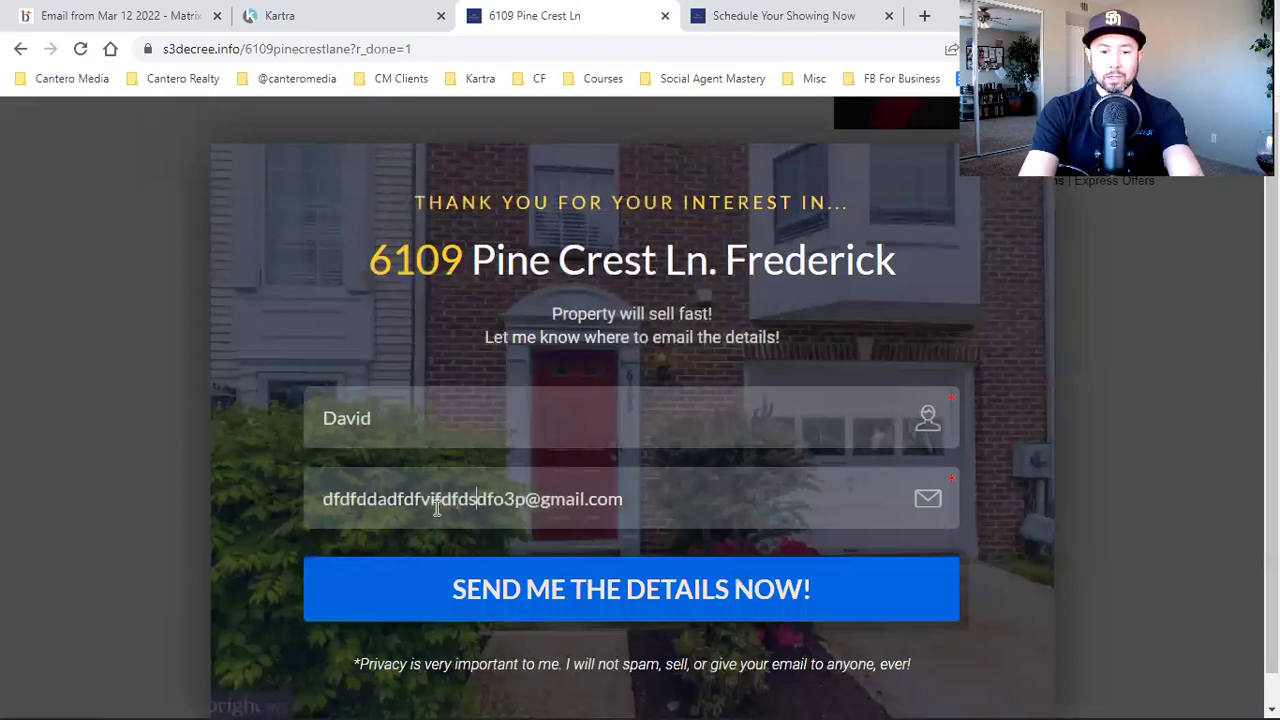
left_click(888, 15)
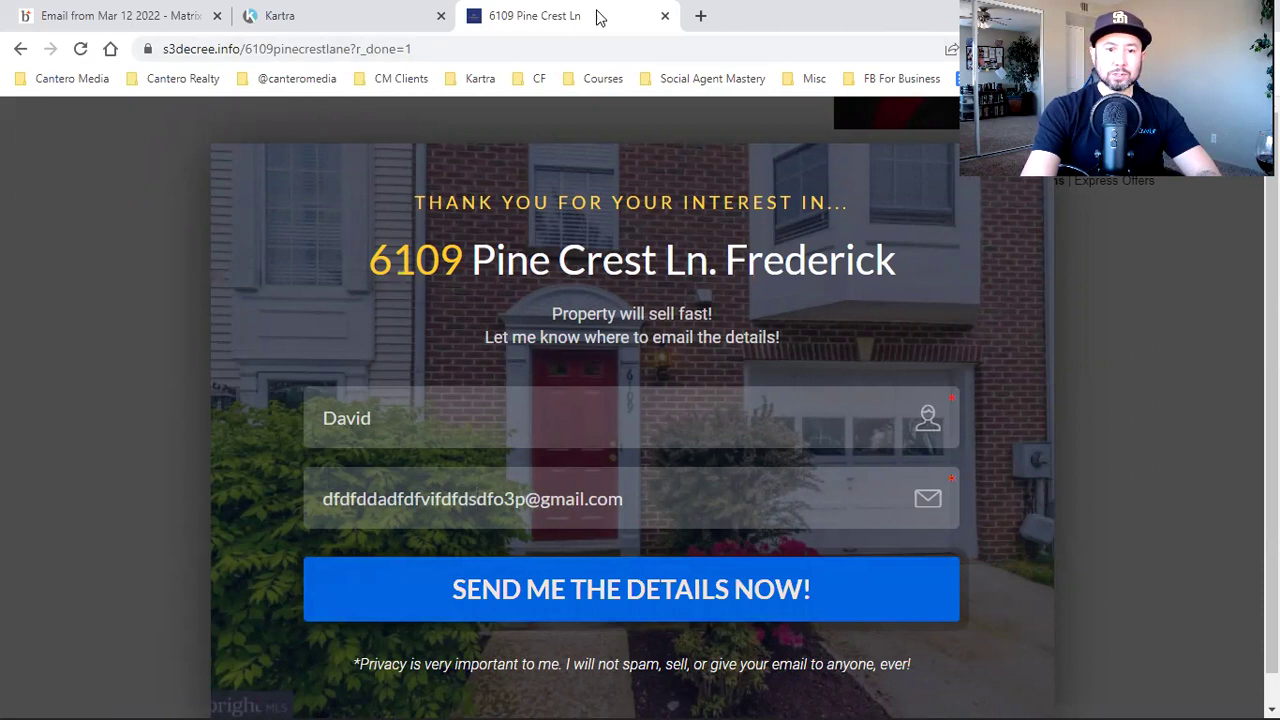
left_click(665, 15)
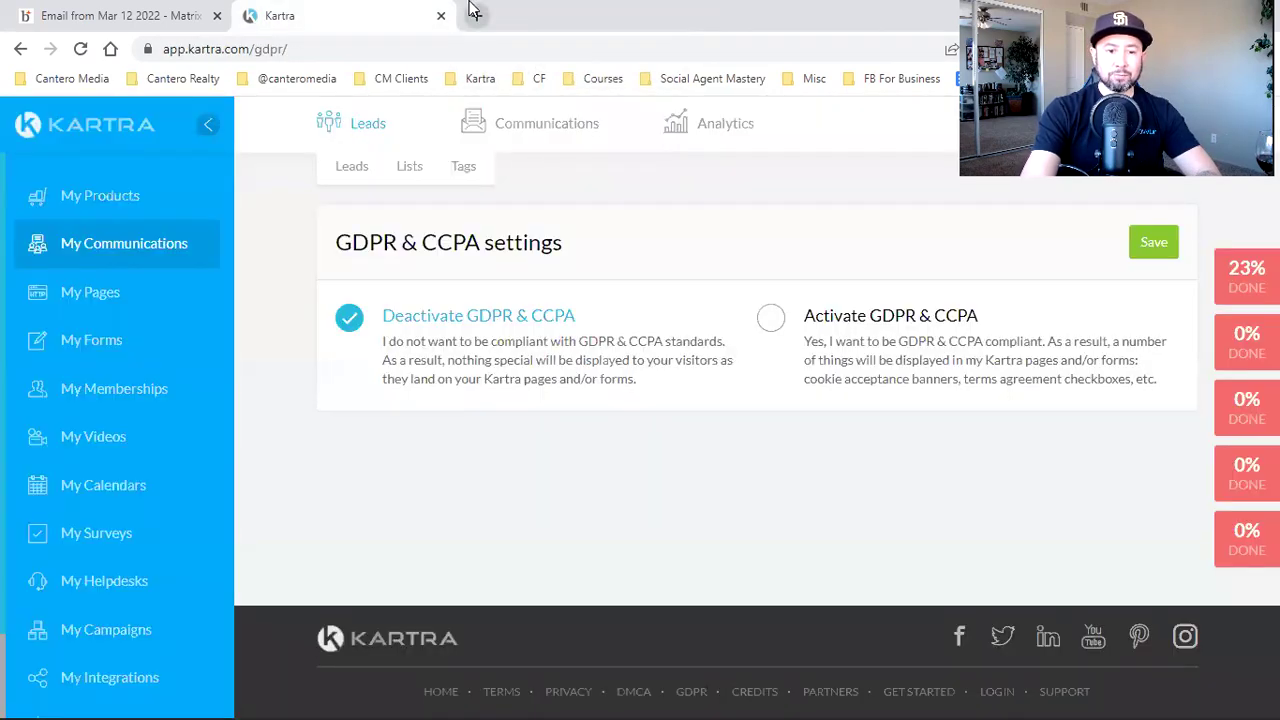
left_click(64, 296)
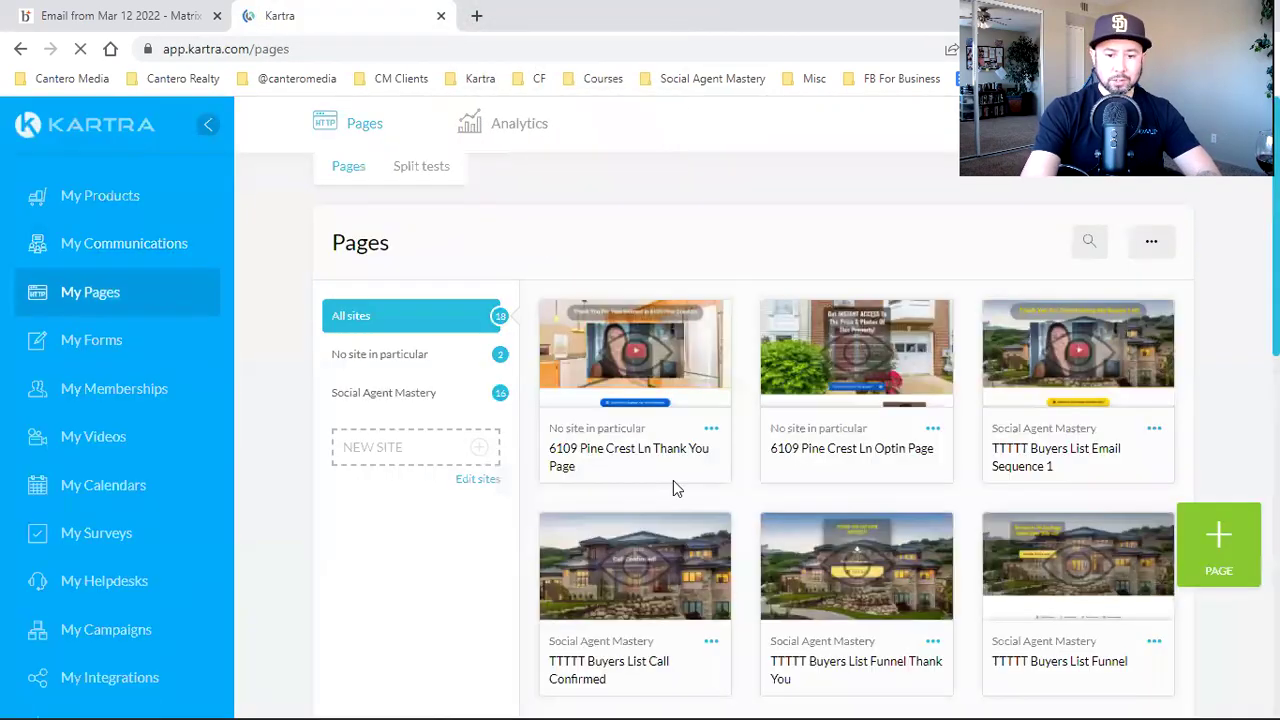
left_click(935, 431)
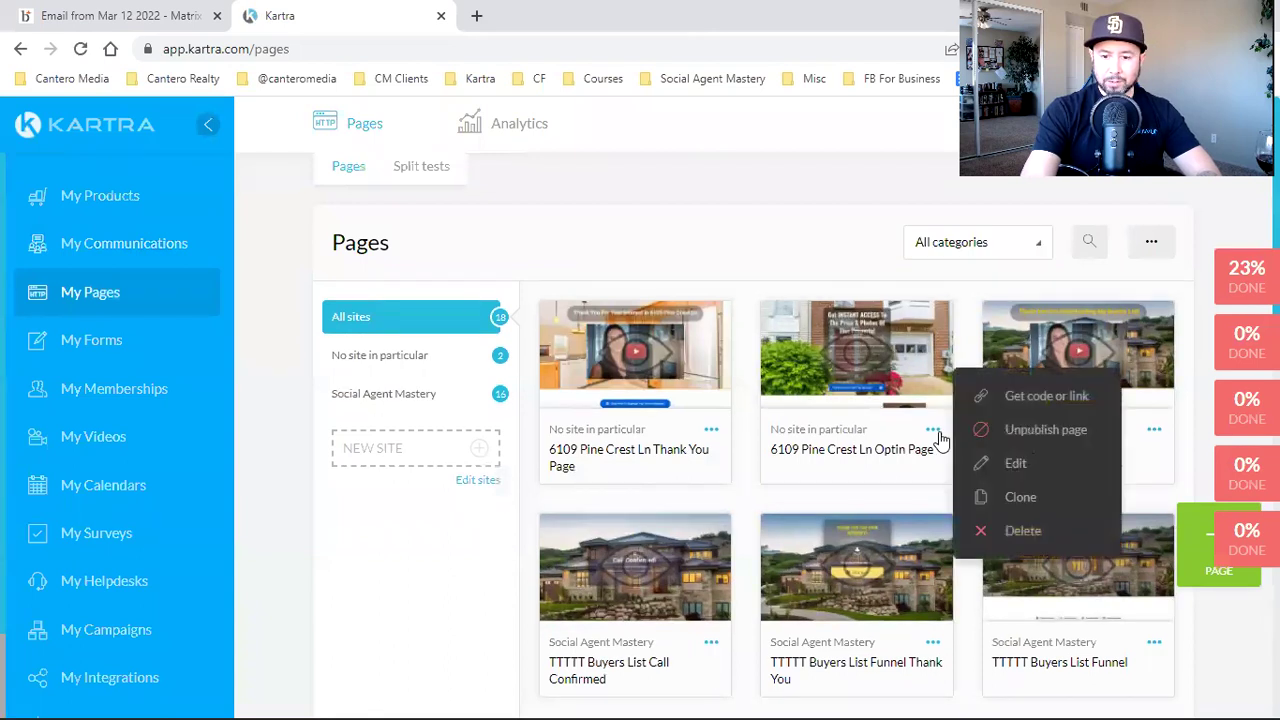
left_click(1000, 398)
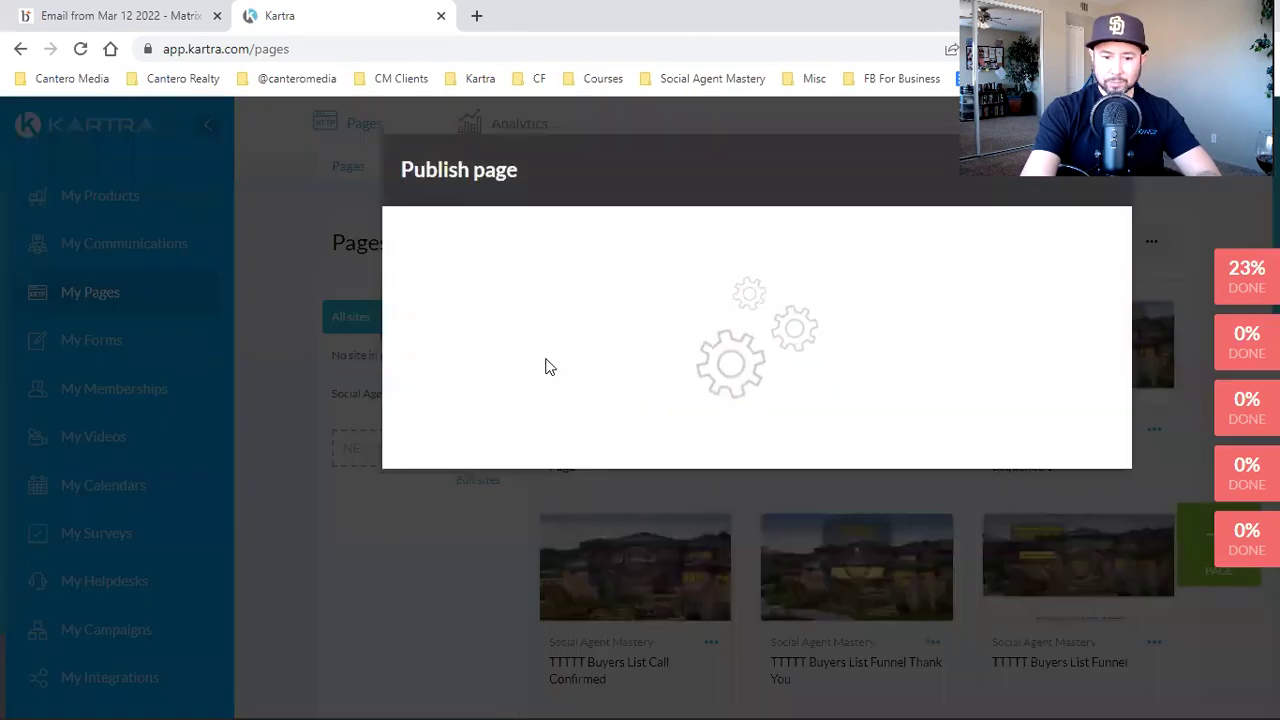
left_click(540, 362)
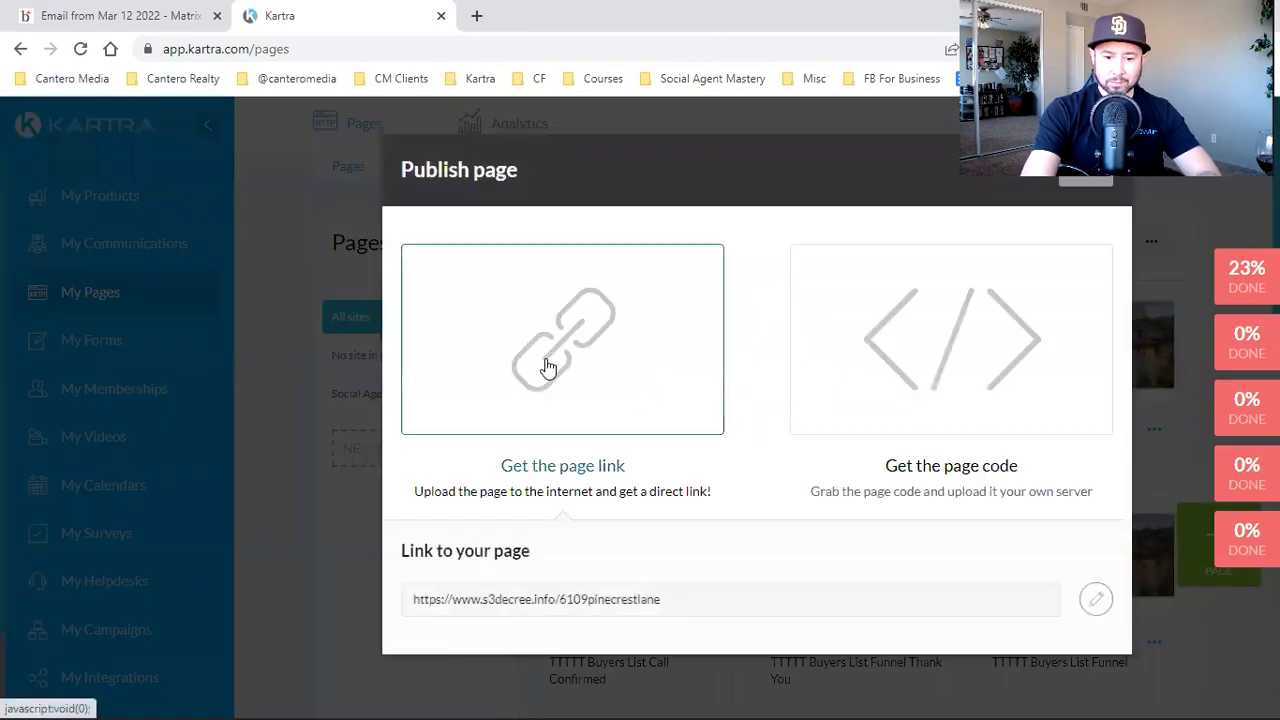
triple_click(589, 606)
right_click(589, 606)
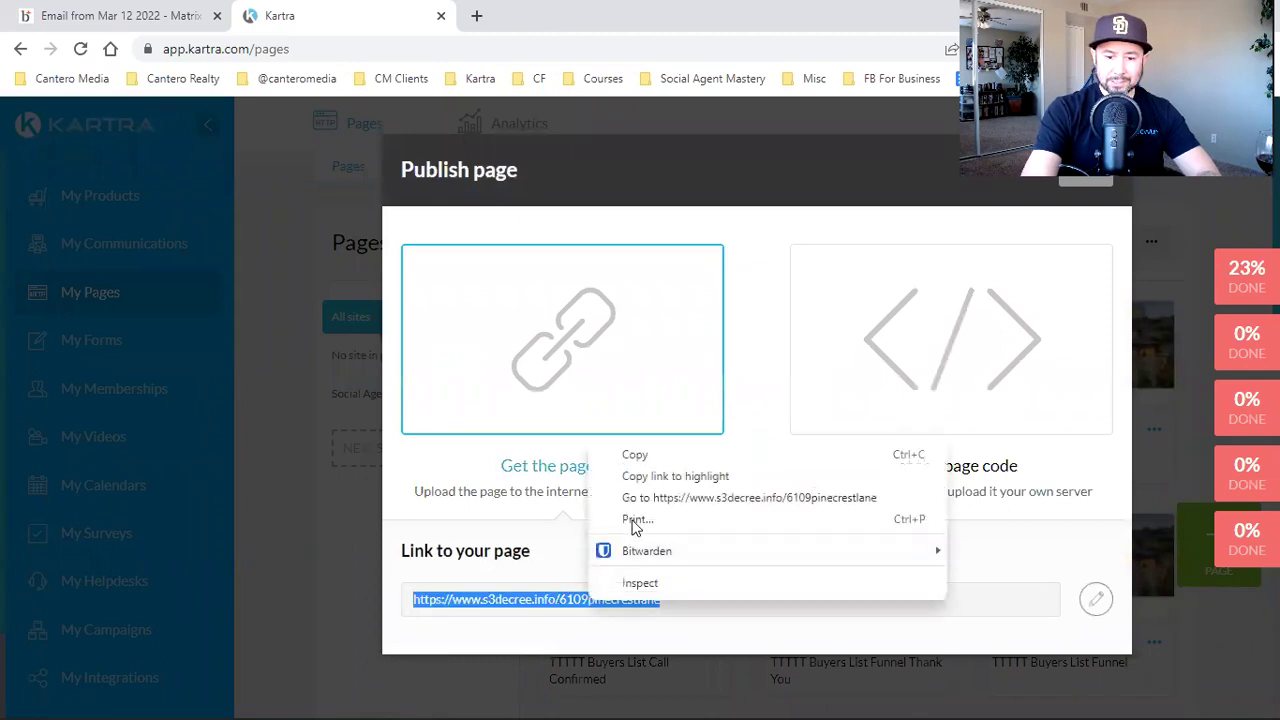
left_click(636, 462)
- Open the copied opt-in page URL in a new tab and close the publish dialog
left_click(476, 15)
key("ctrl+v")
key("Return")
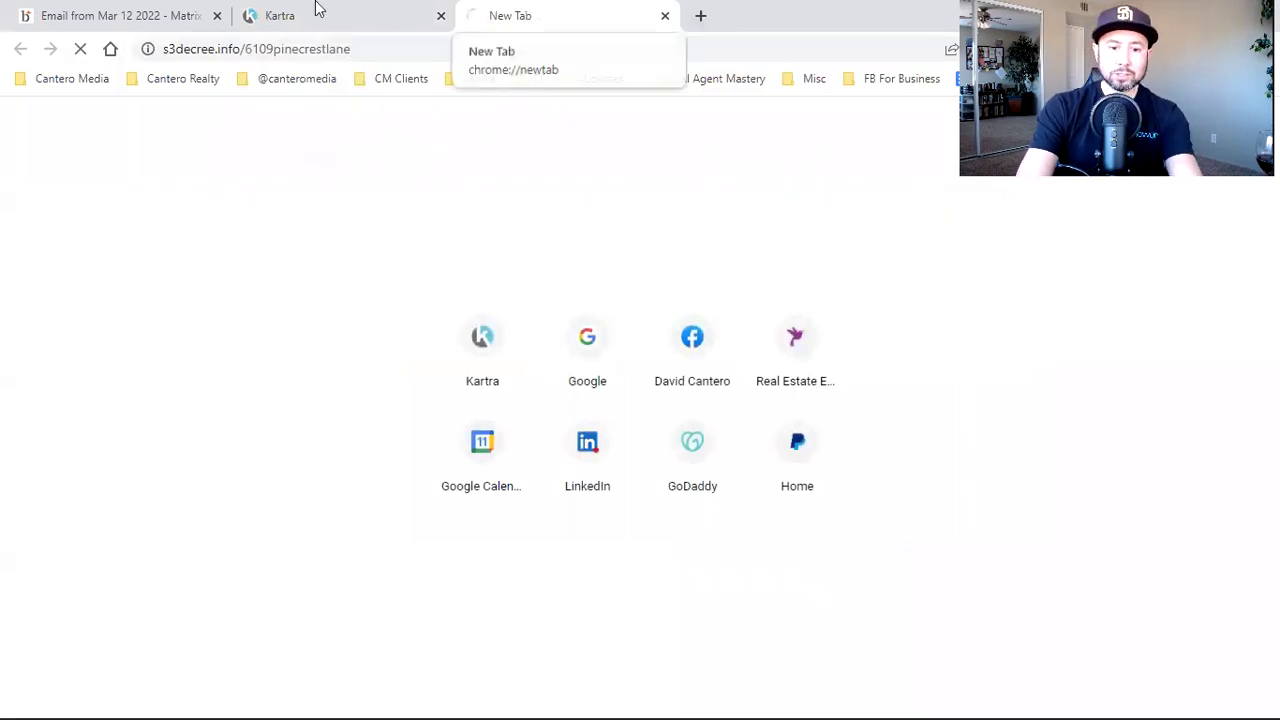
left_click(318, 10)
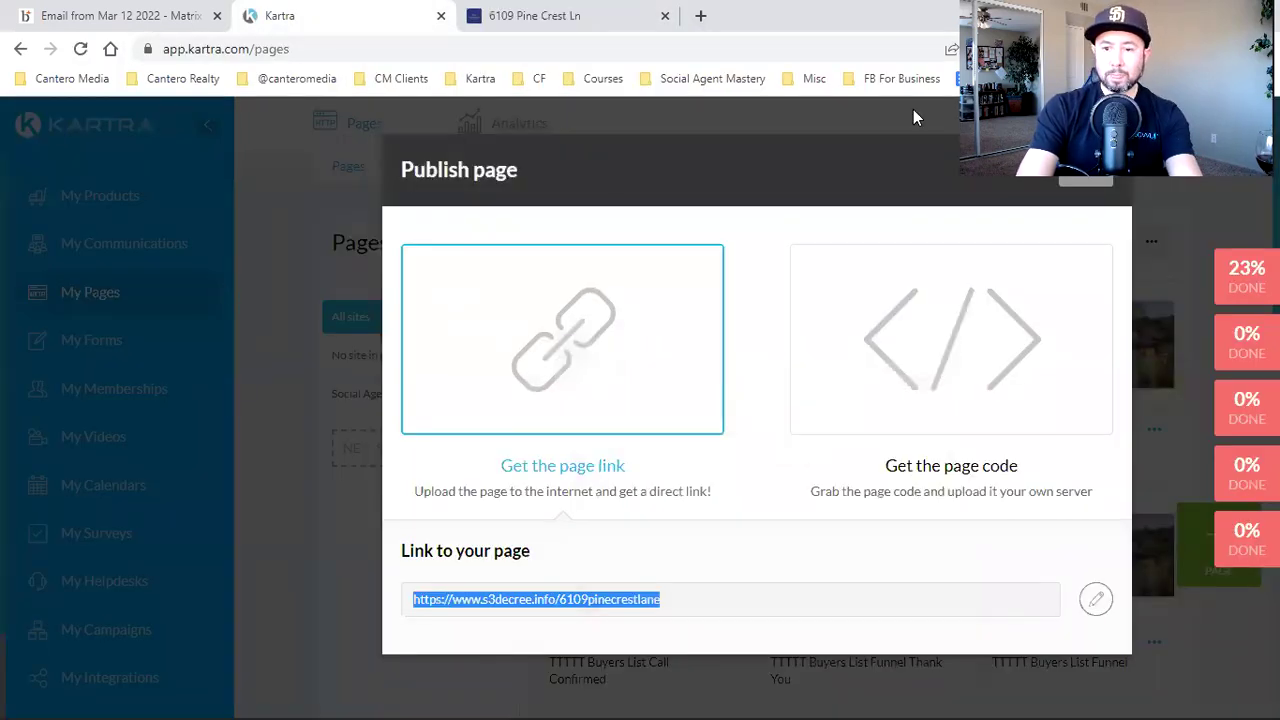
key("Escape")
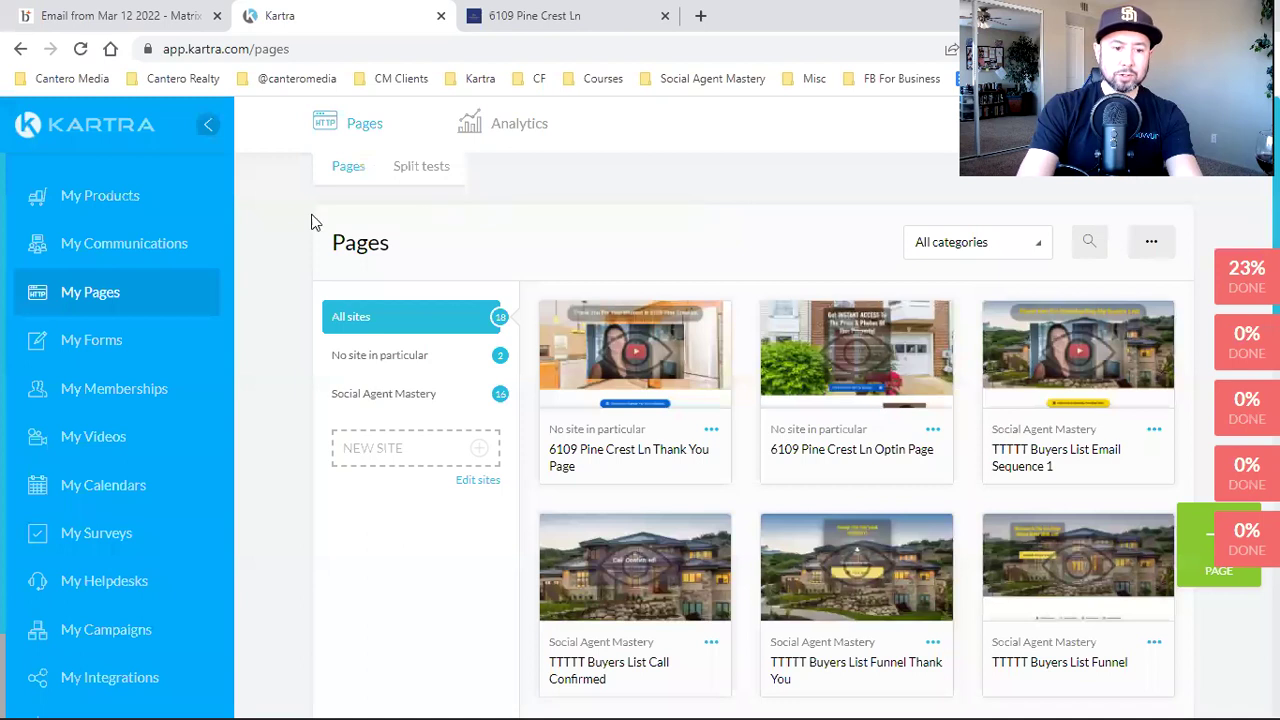
left_click(128, 247)
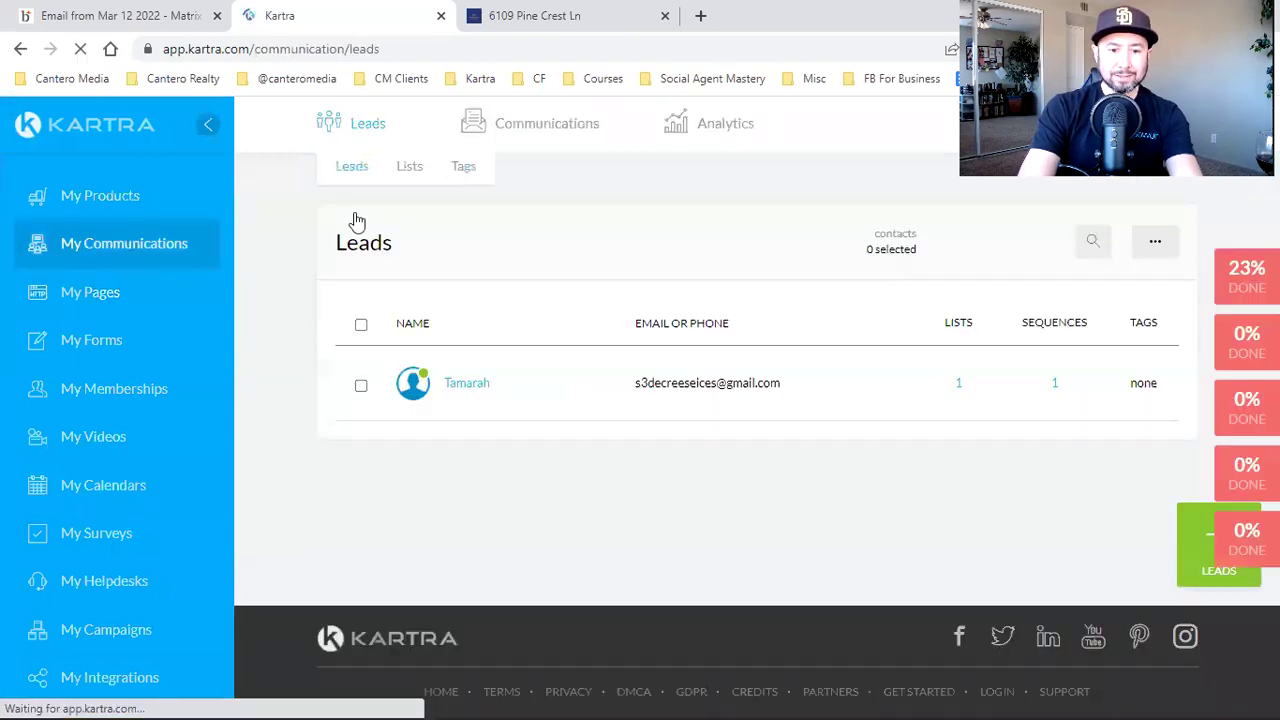
left_click(411, 170)
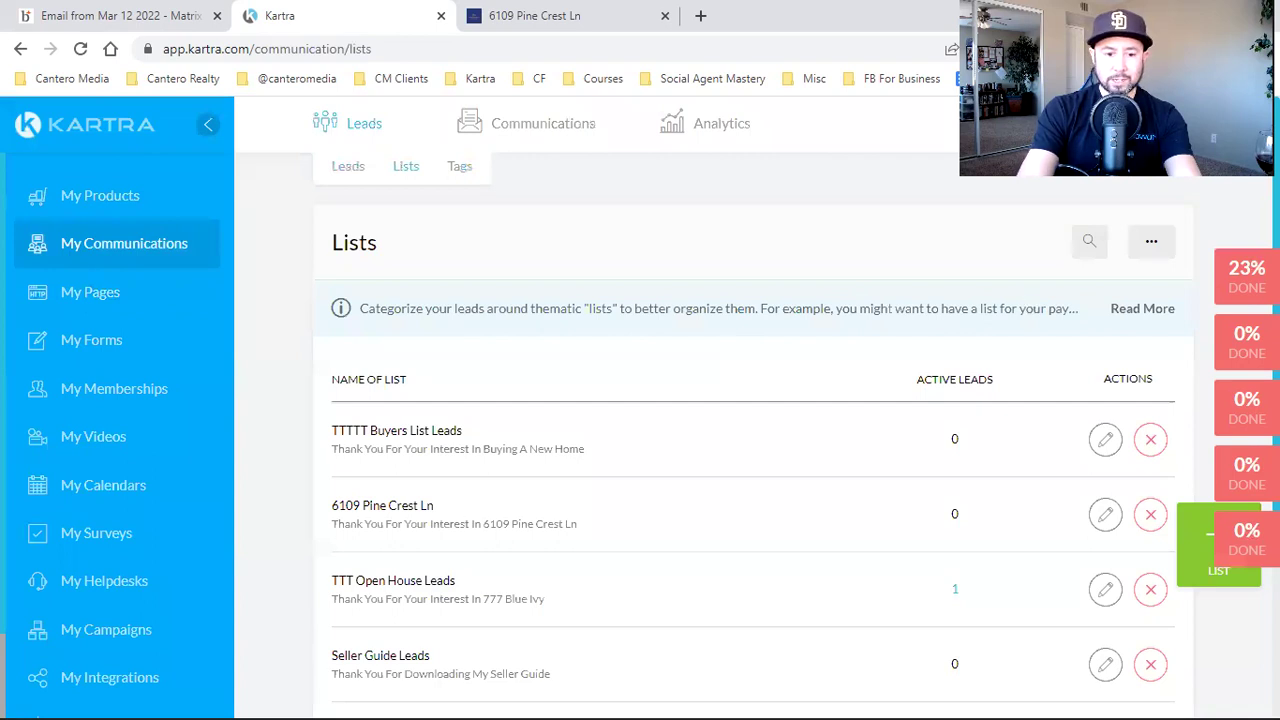
triple_click(366, 505)
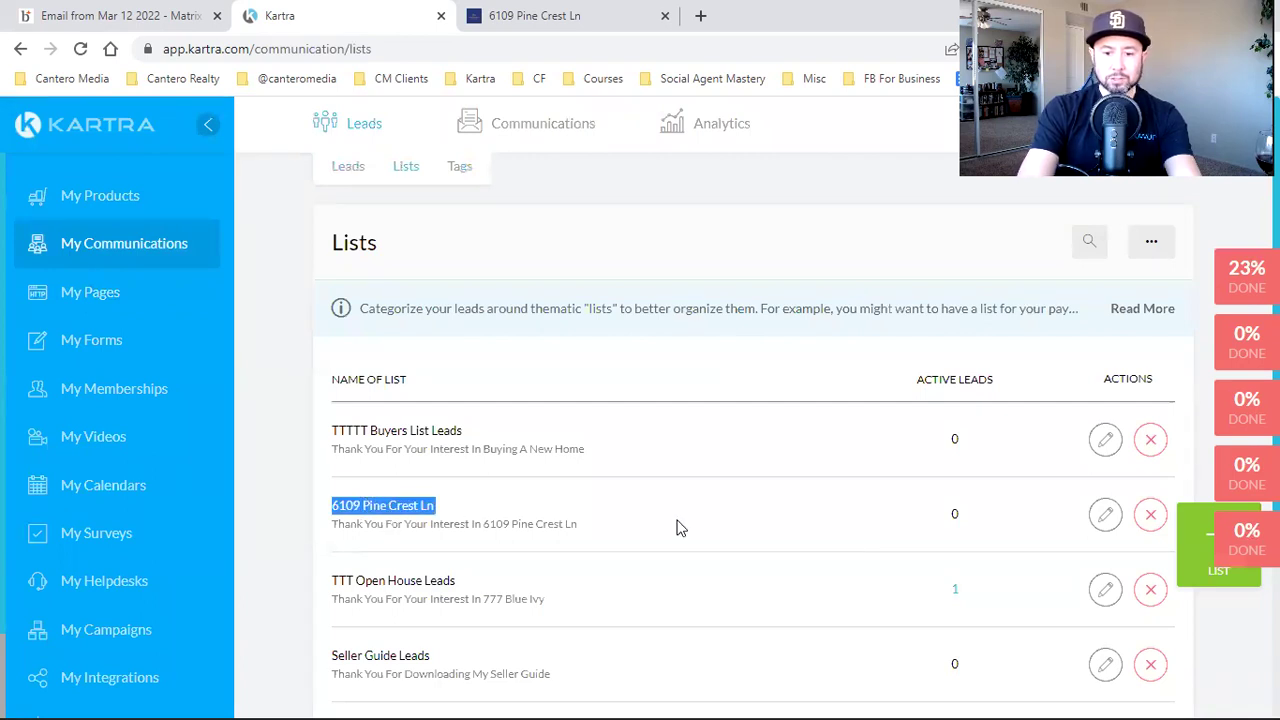
left_click(954, 514)
double_click(954, 514)
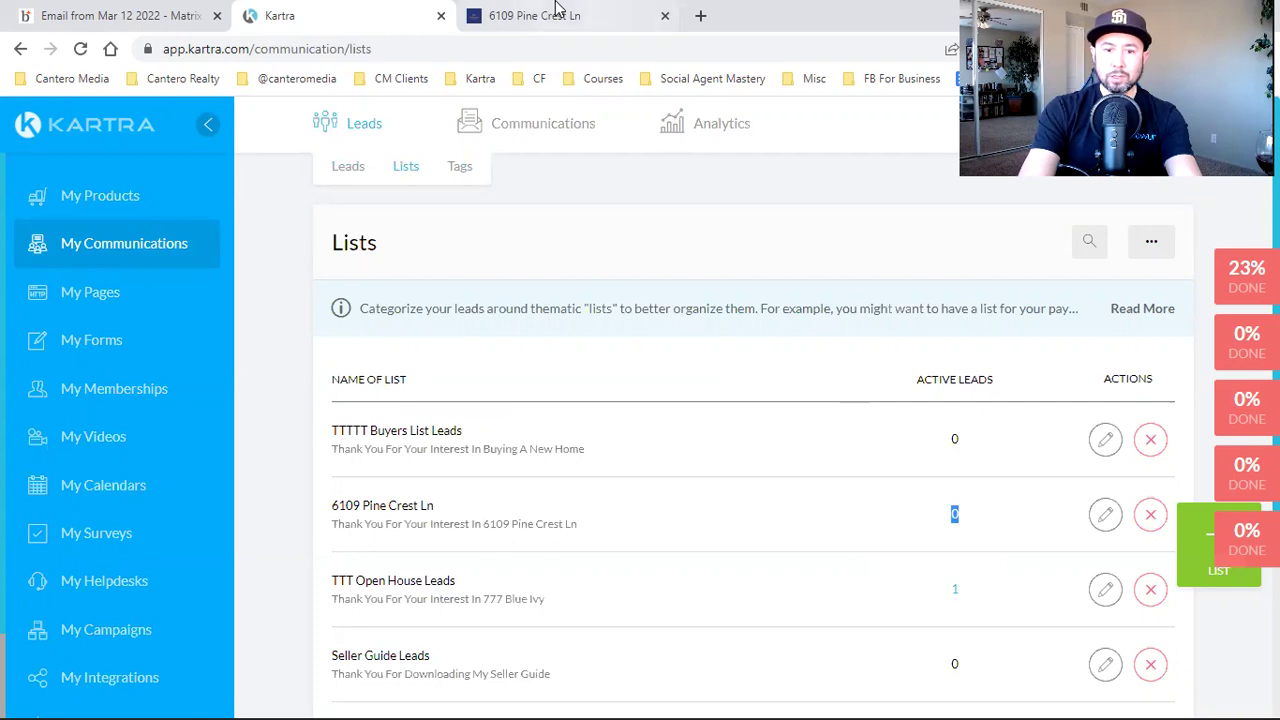
left_click(558, 15)
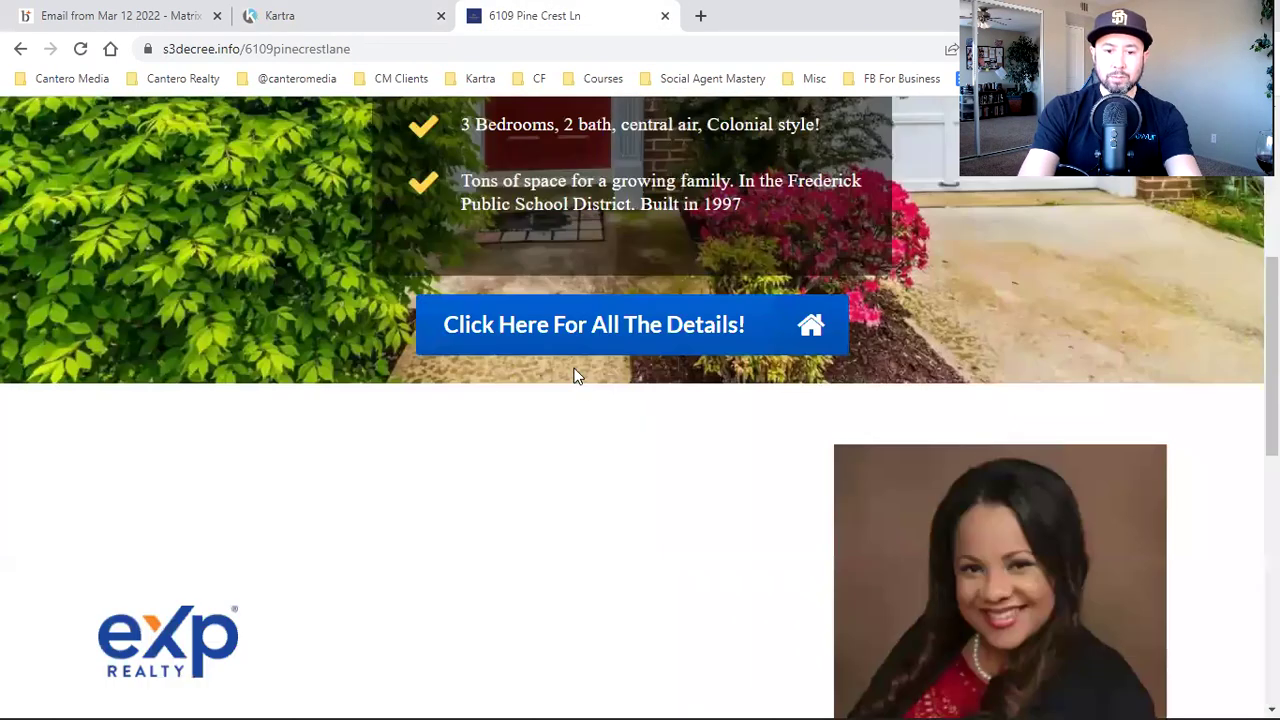
- Submit a test lead through the opt-in form with an altered email address
left_click(562, 330)
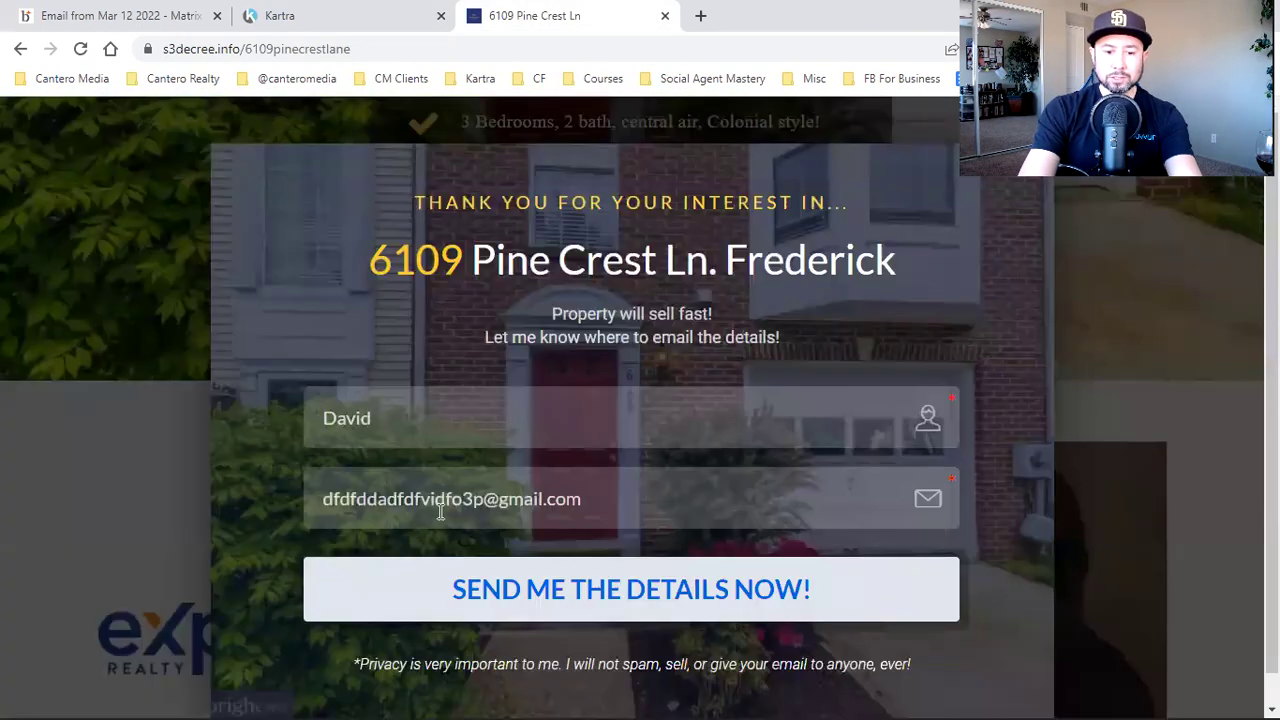
double_click(422, 502)
type("dfd")
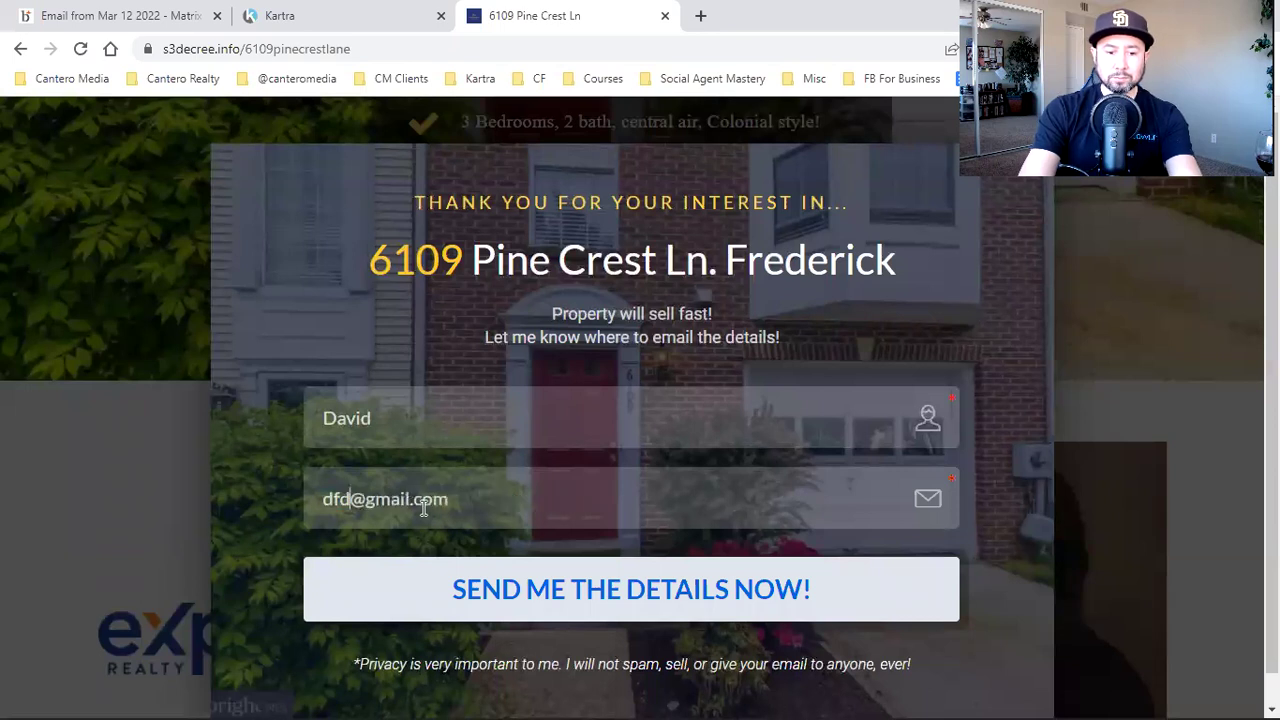
left_click(535, 605)
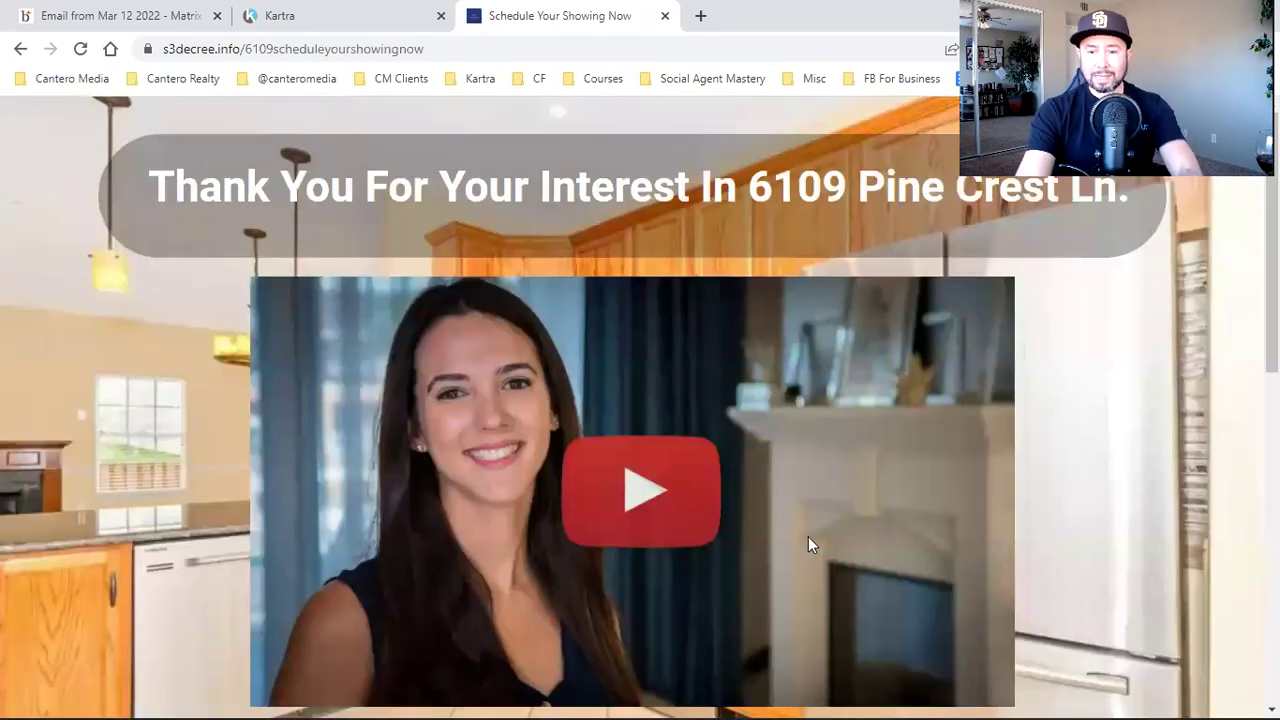
- Select the thank-you page's web address, then return to the Kartra Lists tab
double_click(306, 48)
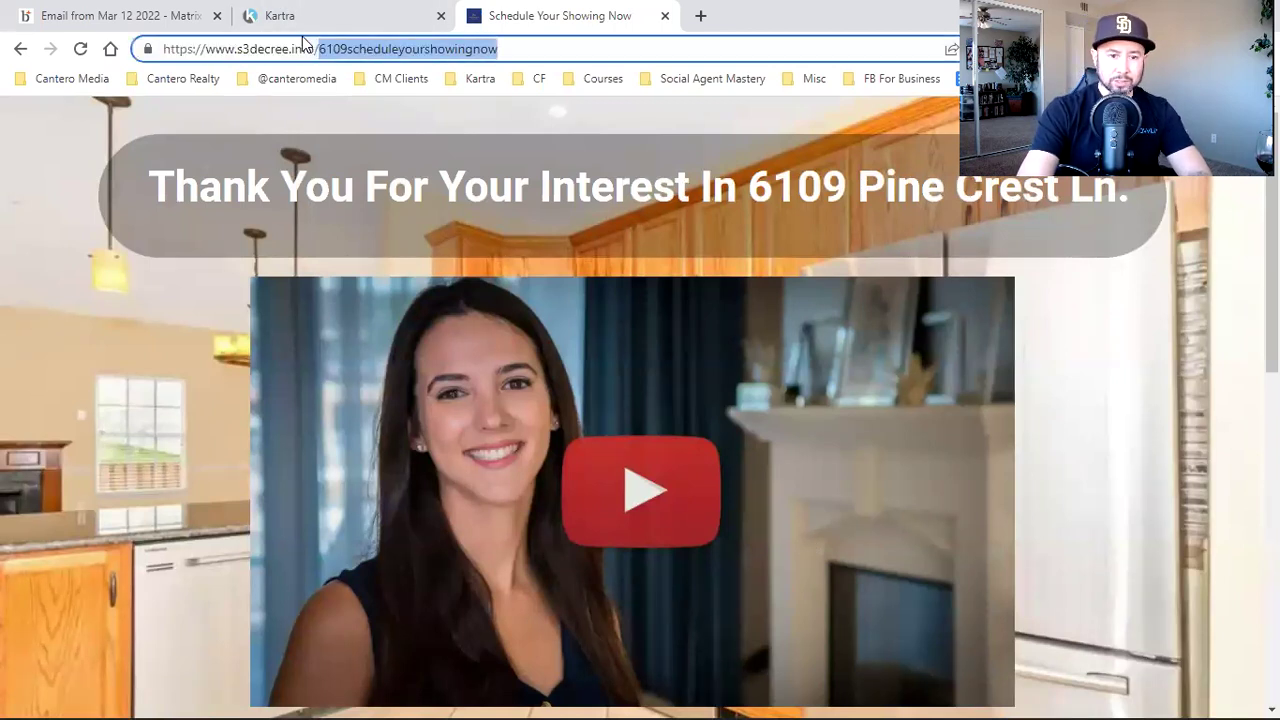
left_click(324, 50)
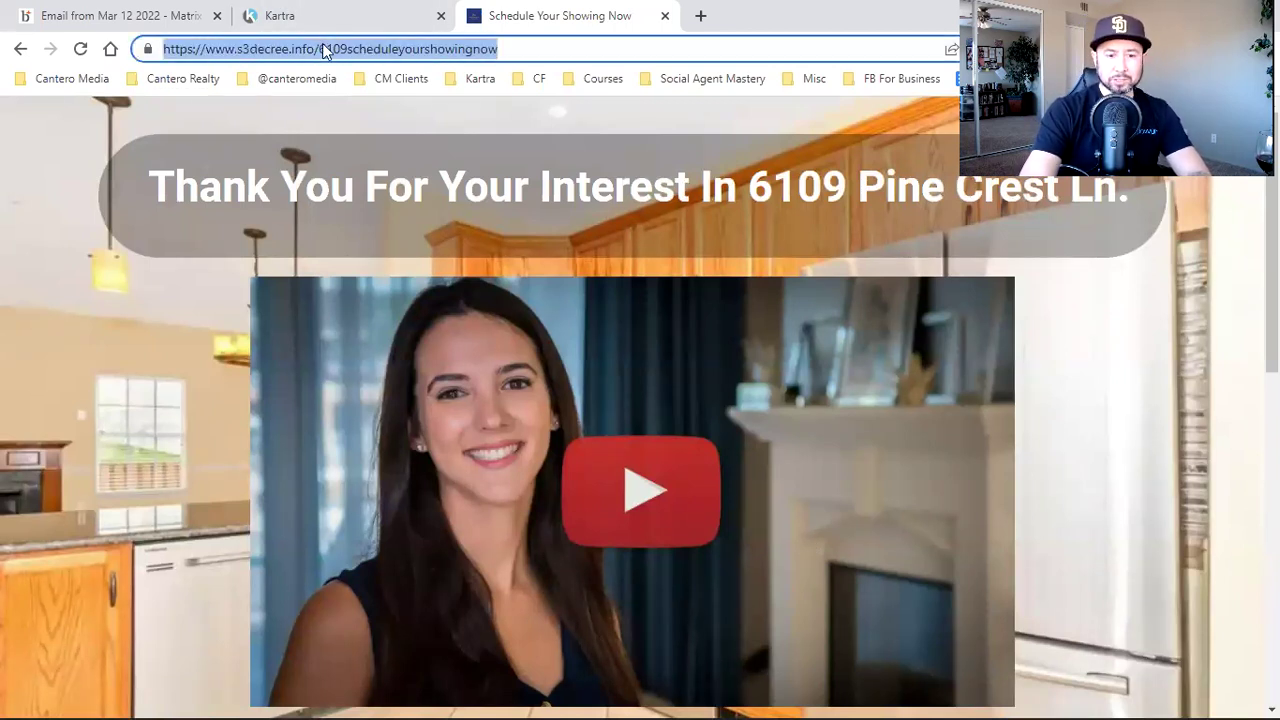
left_click(330, 14)
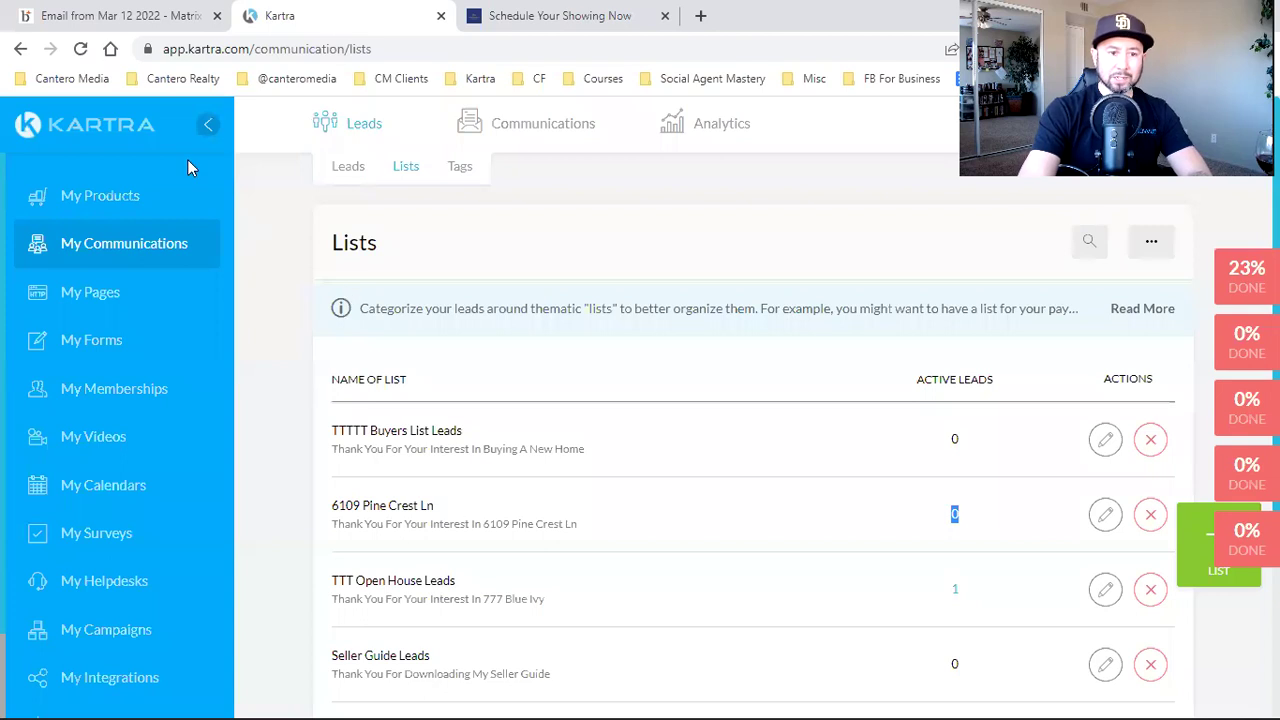
left_click(80, 48)
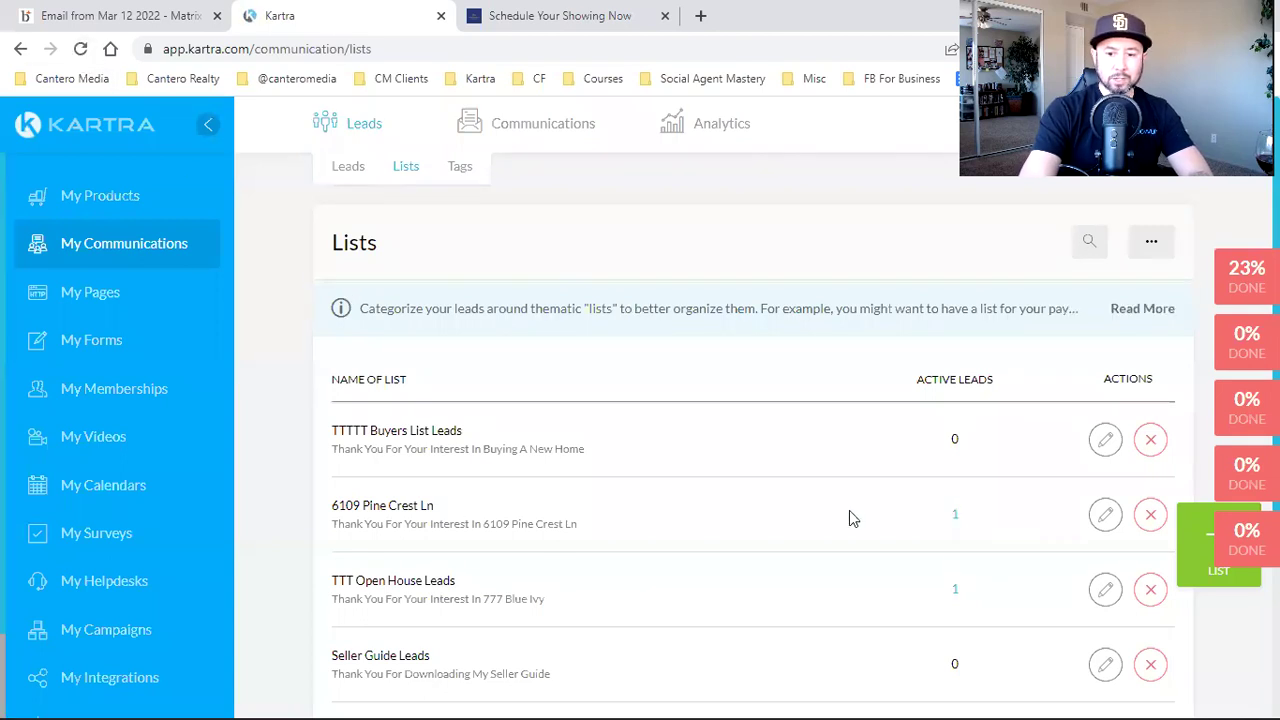
left_click(955, 516)
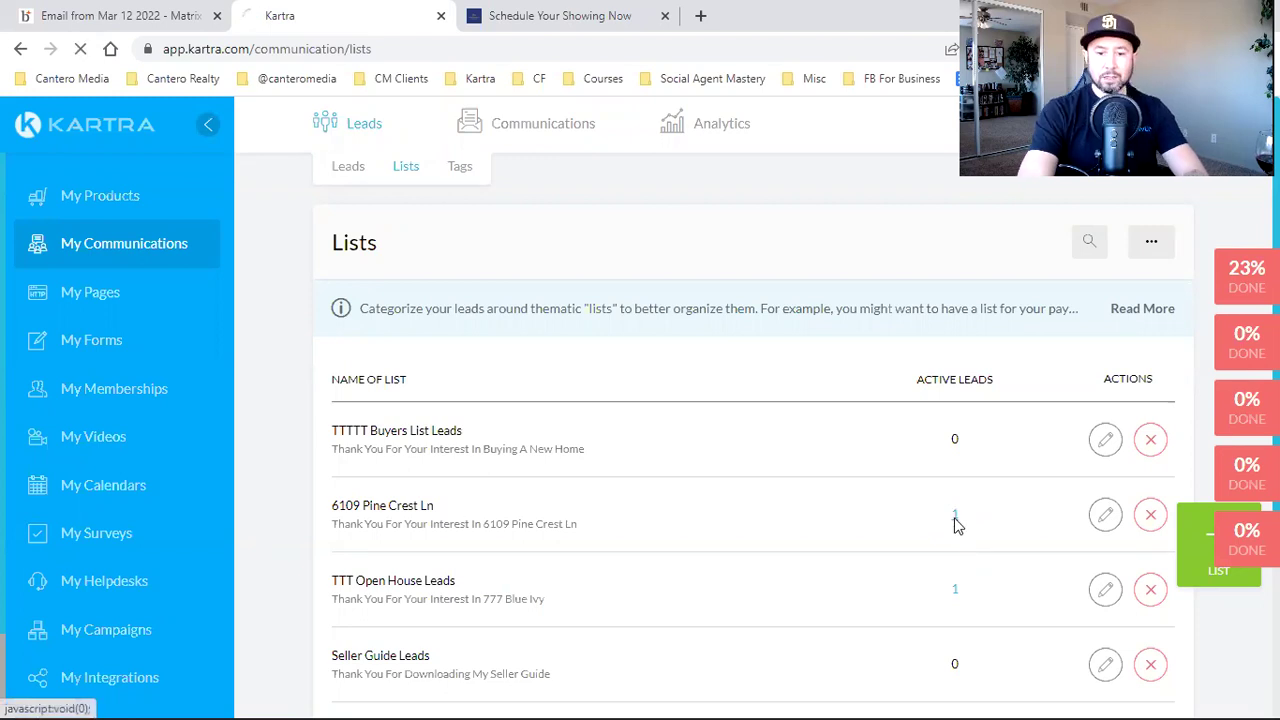
mouse_move(422, 372)
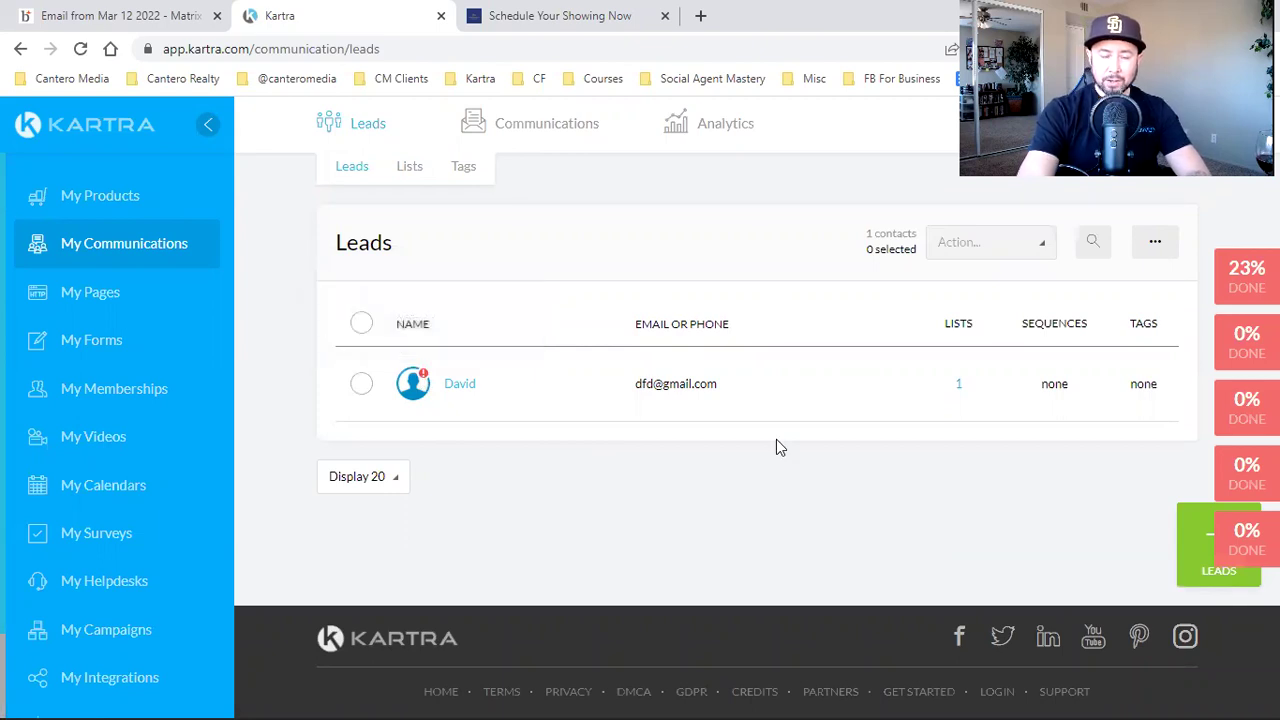
left_click(457, 384)
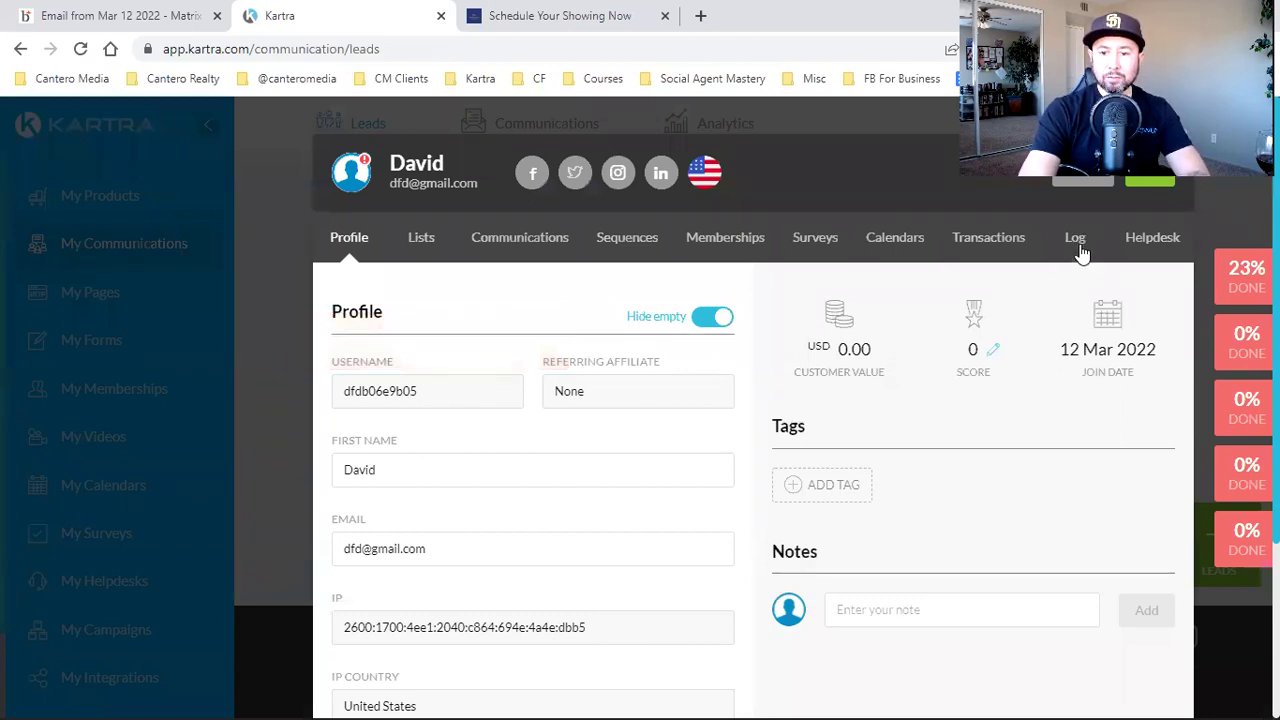
left_click(407, 233)
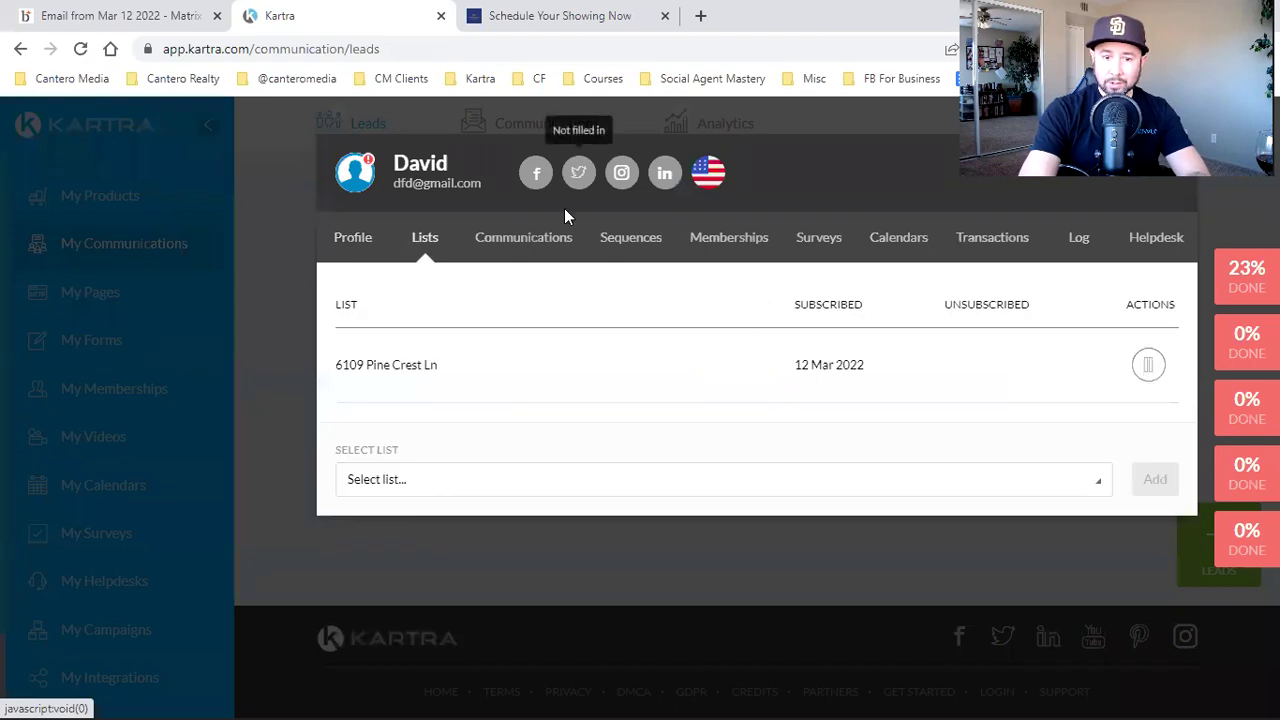
left_click(630, 240)
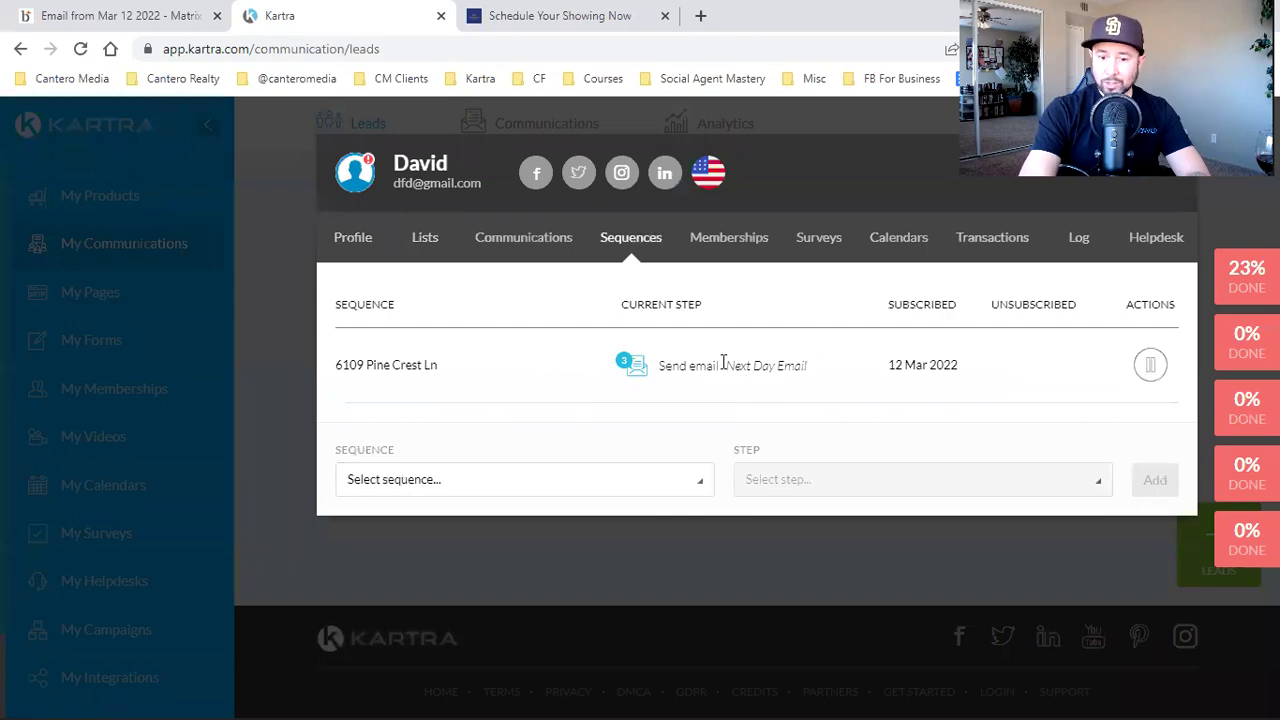
left_click(1076, 242)
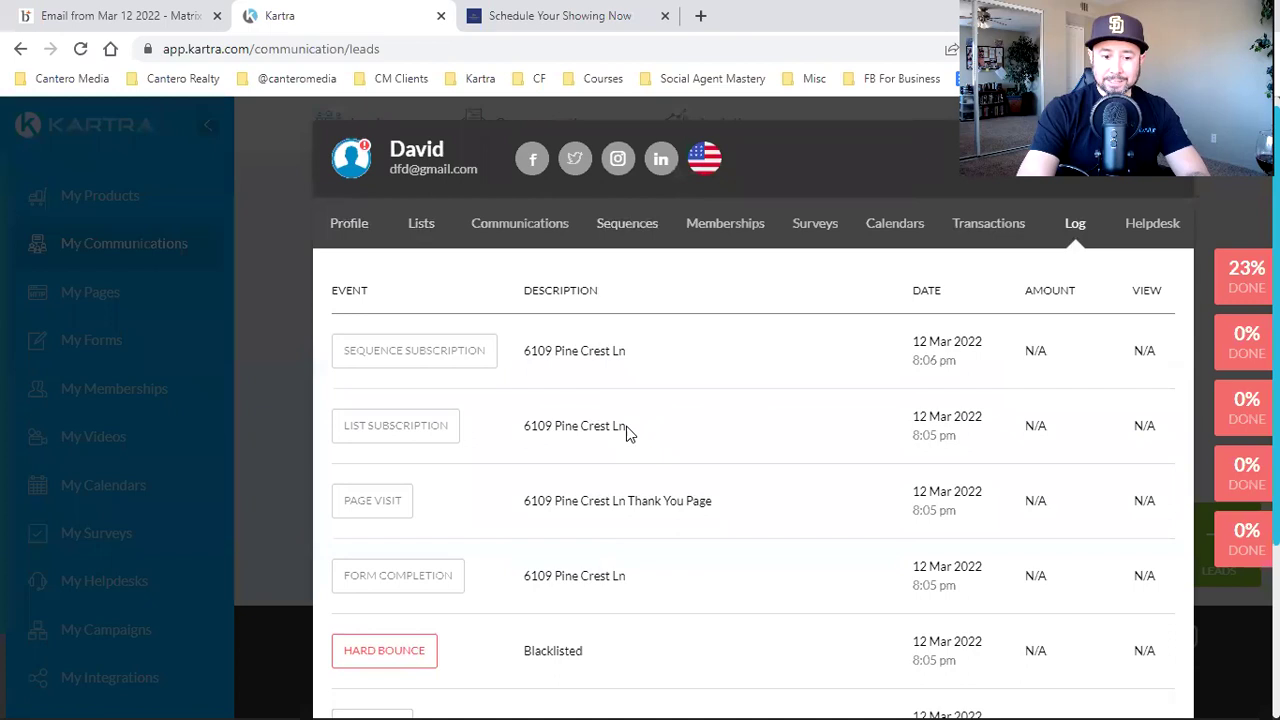
scroll(627, 429, "down", 3)
scroll(563, 521, "down", 1)
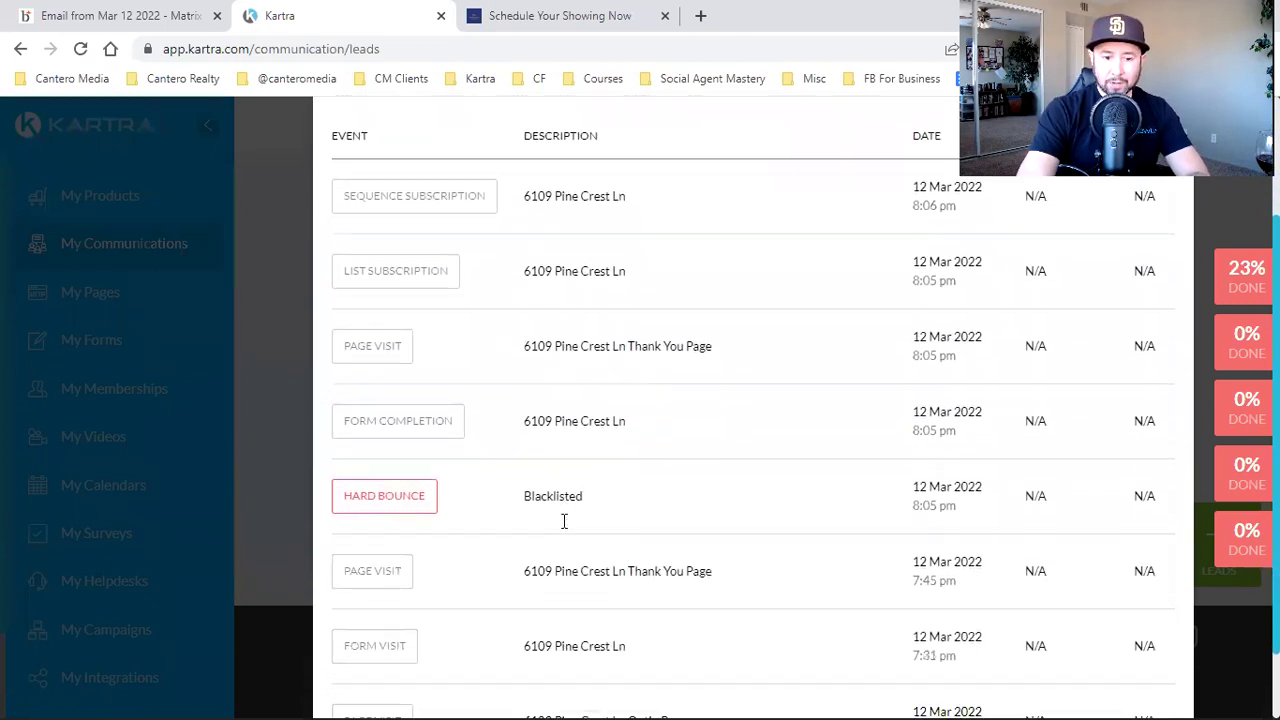
scroll(563, 521, "up", 1)
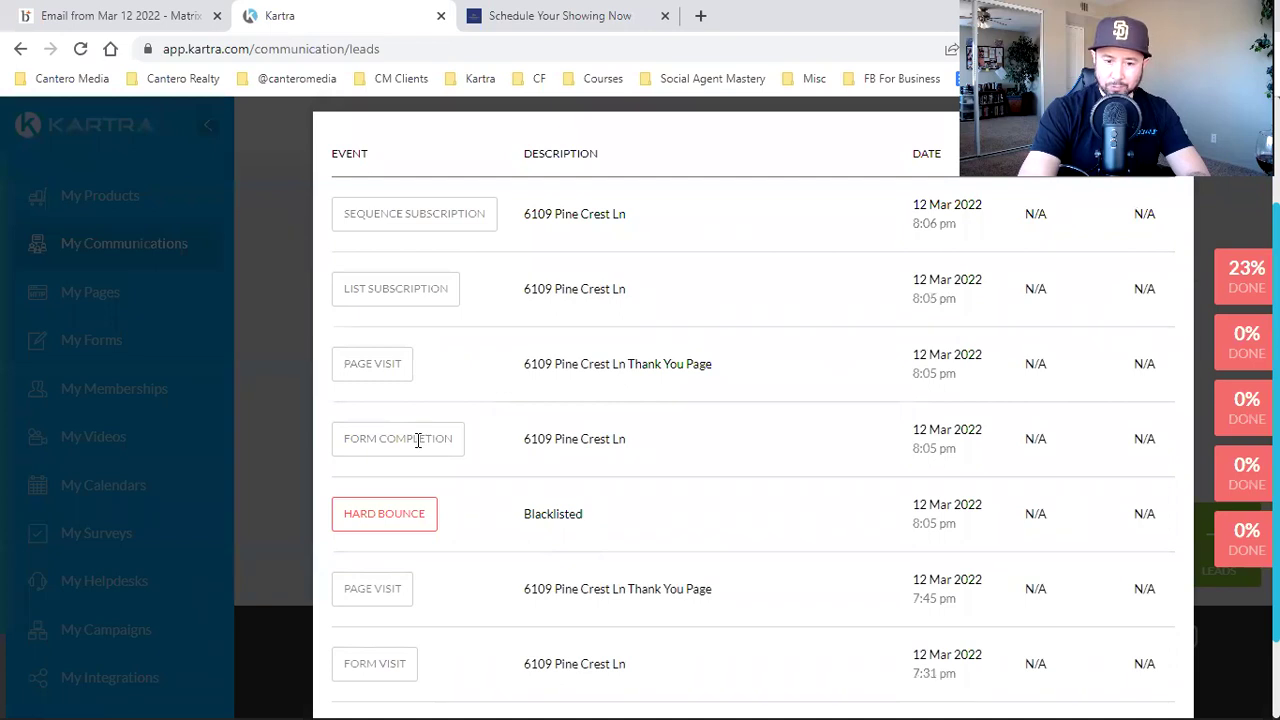
scroll(493, 450, "up", 1)
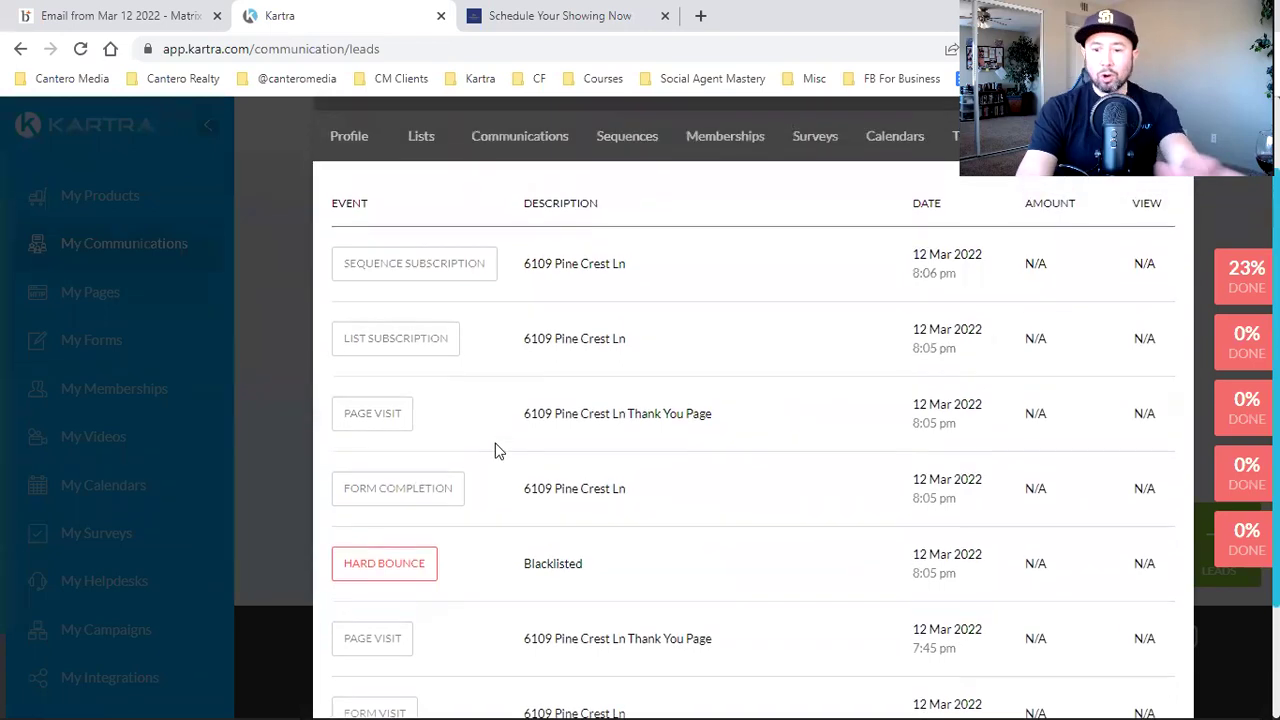
scroll(496, 450, "down", 2)
scroll(496, 450, "up", 1)
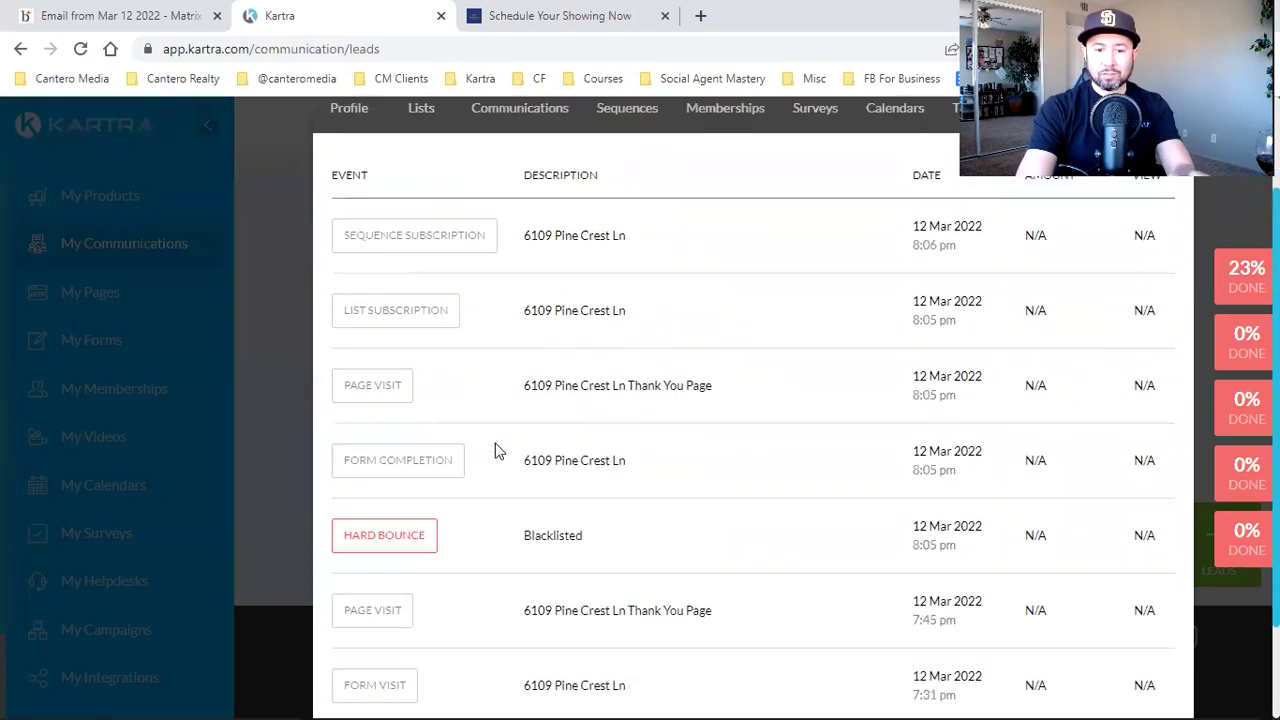
scroll(496, 450, "up", 2)
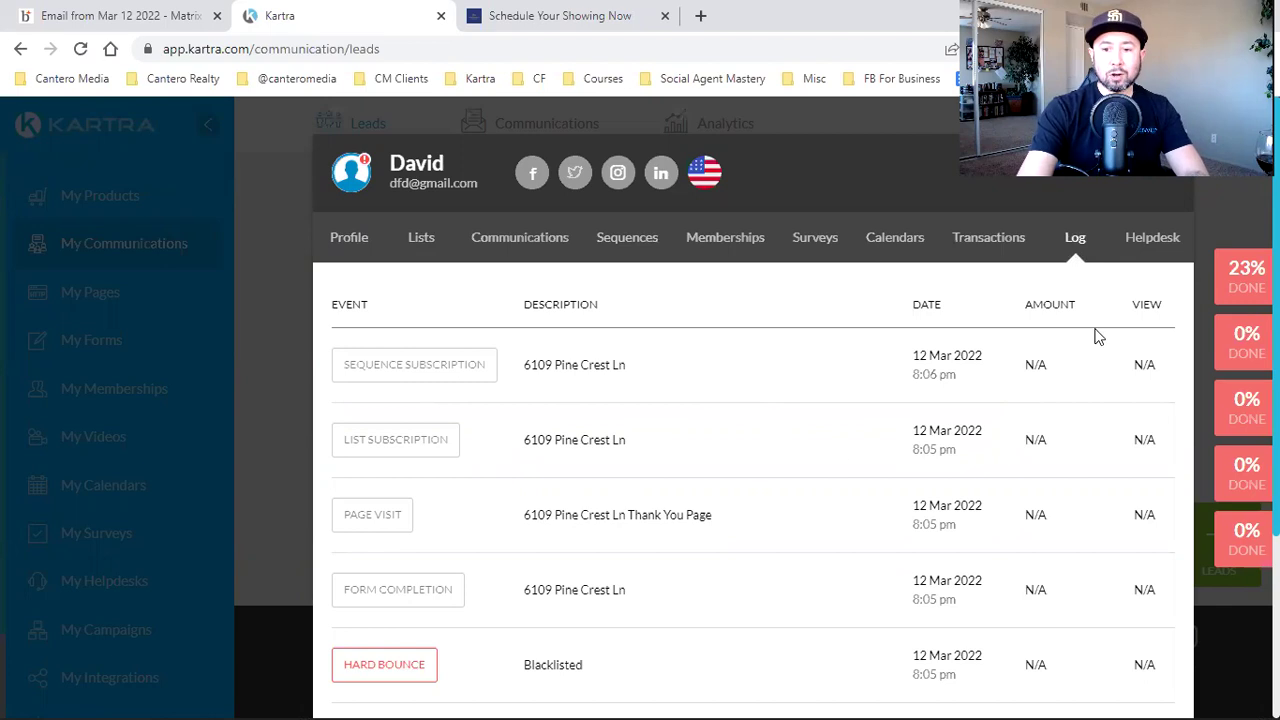
- Review the lead's profile details and notes area, then close the profile back to Leads
left_click(352, 248)
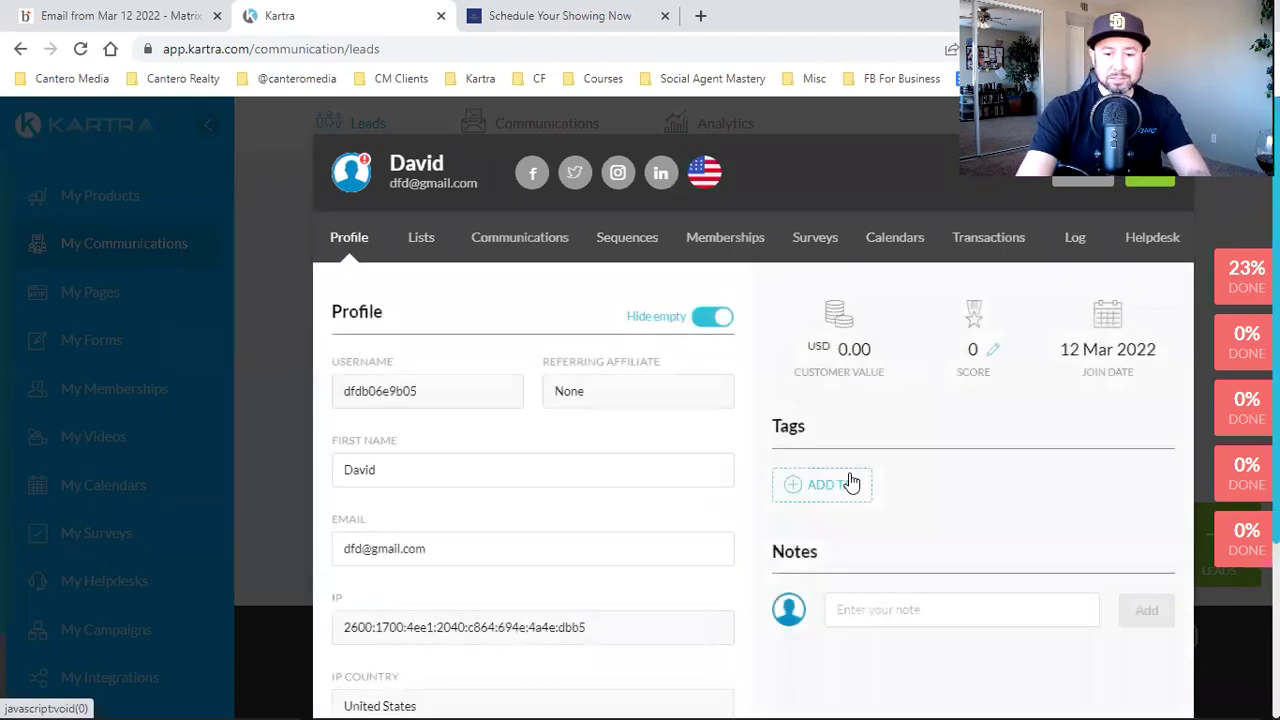
scroll(850, 484, "down", 1)
left_click(913, 485)
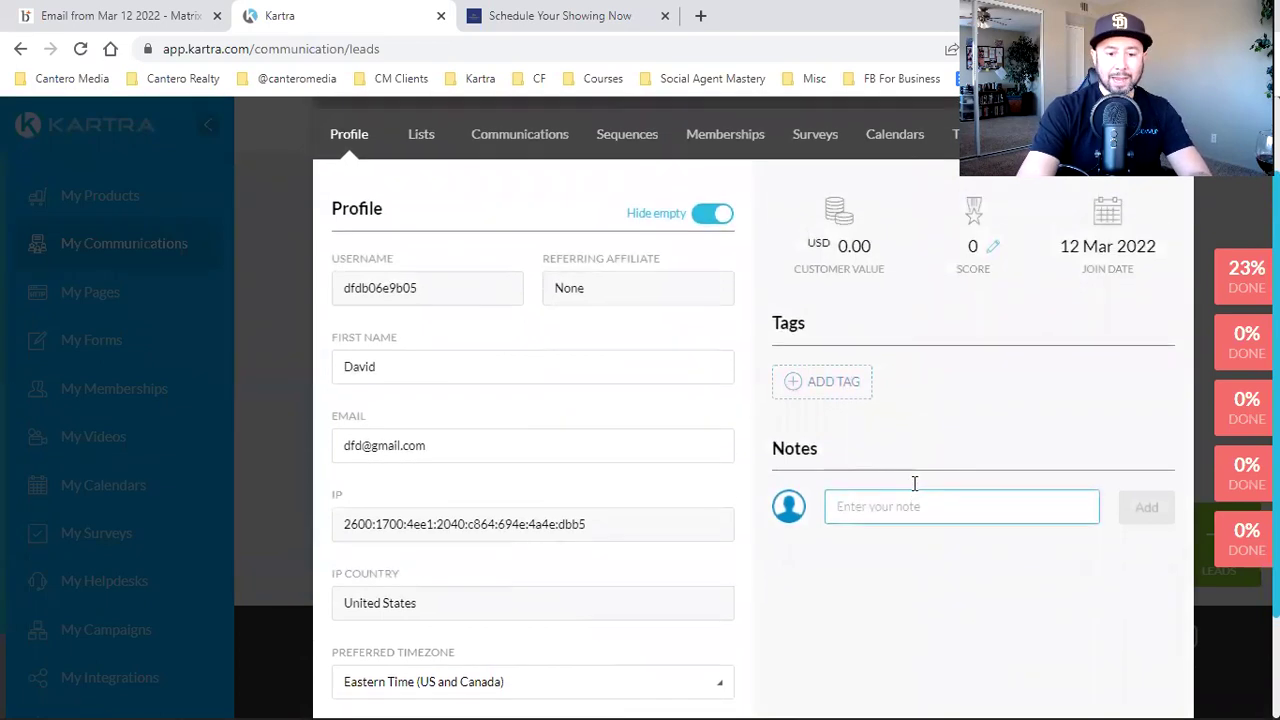
scroll(900, 490, "down", 1)
scroll(826, 511, "up", 1)
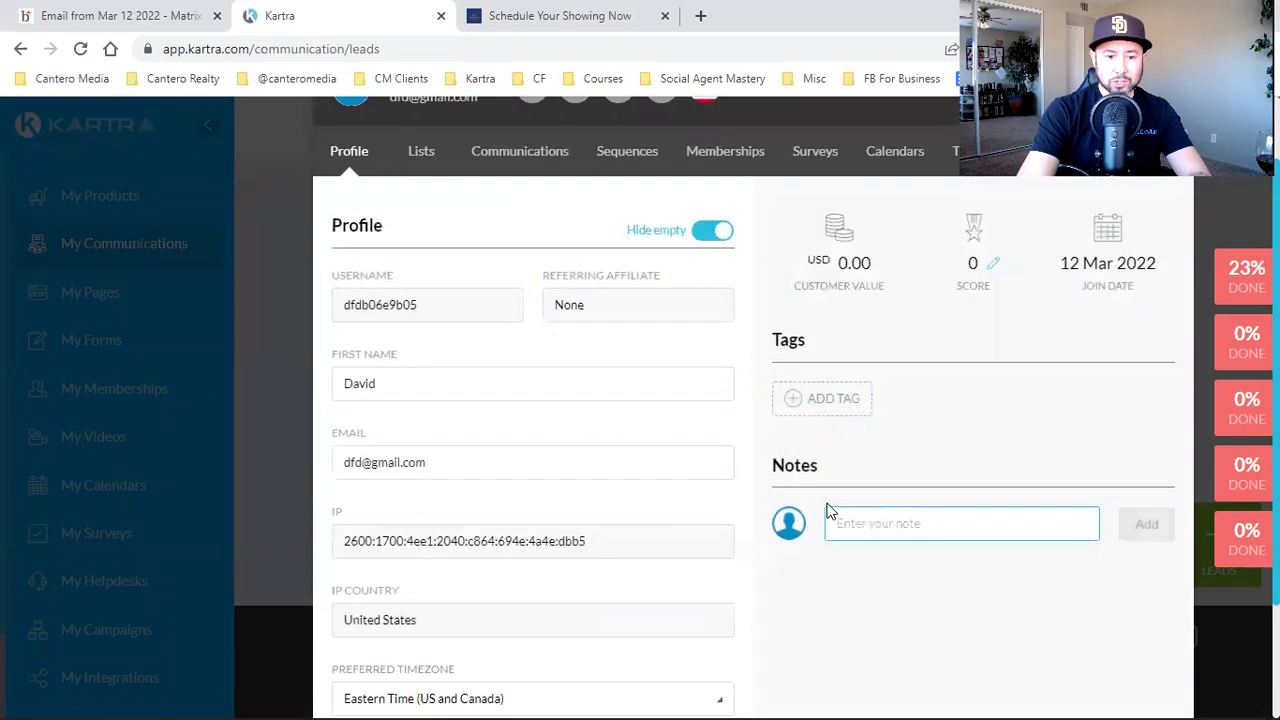
scroll(829, 494, "up", 1)
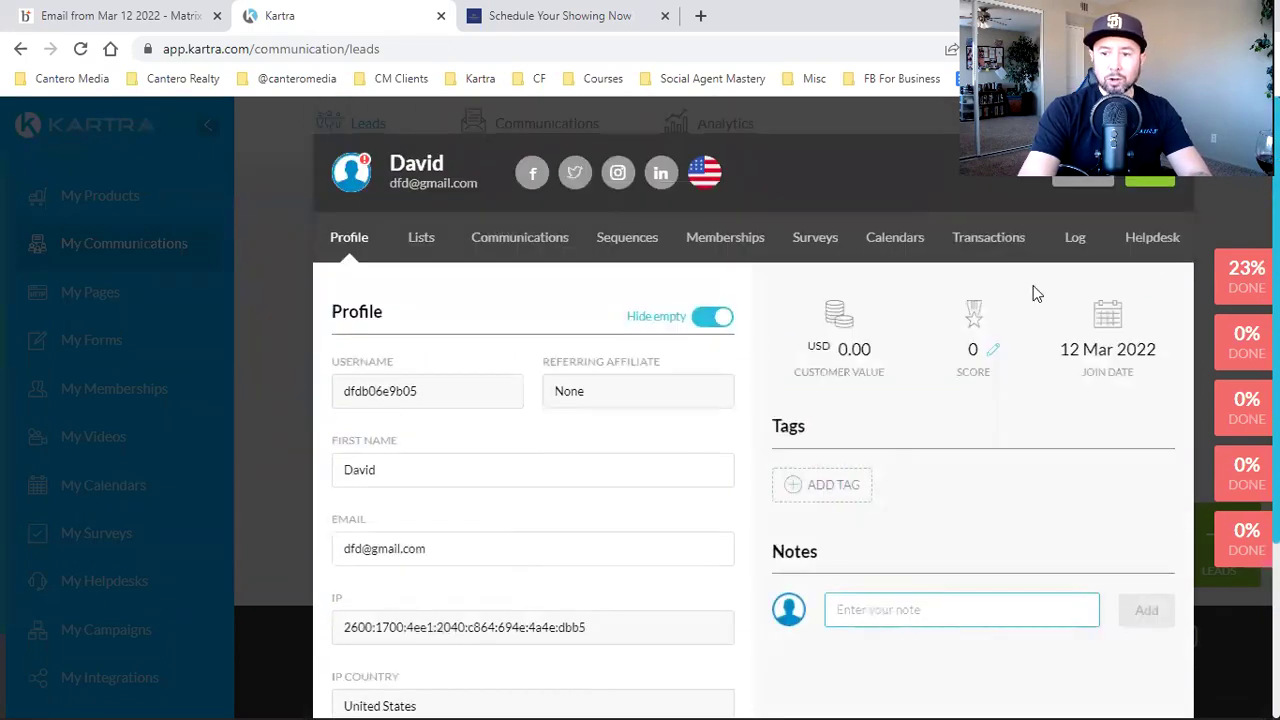
key("Escape")
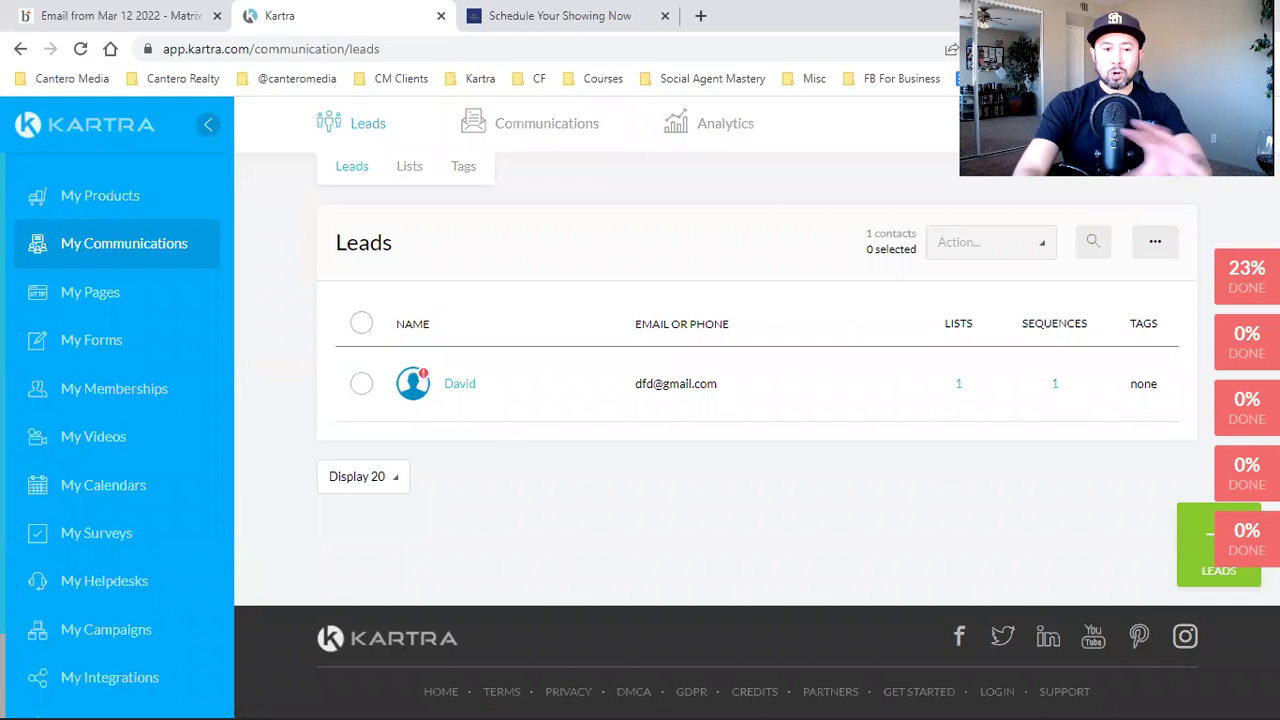
left_click(97, 308)
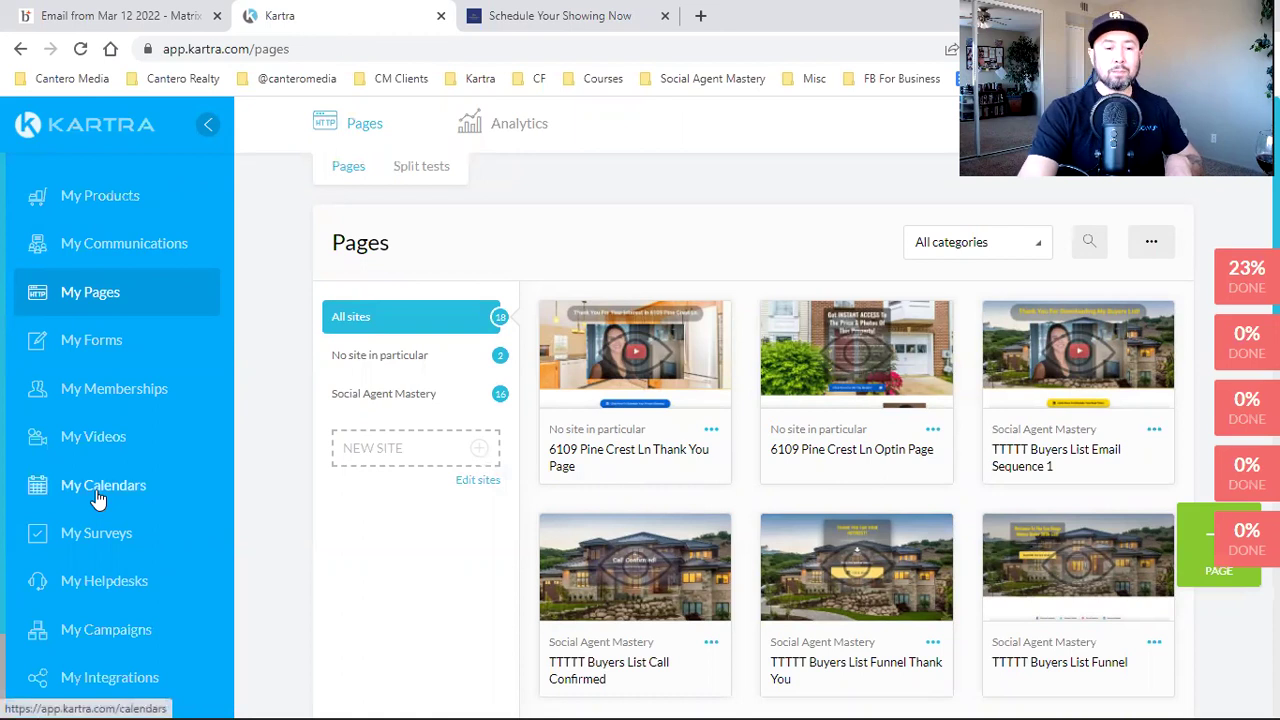
left_click(124, 250)
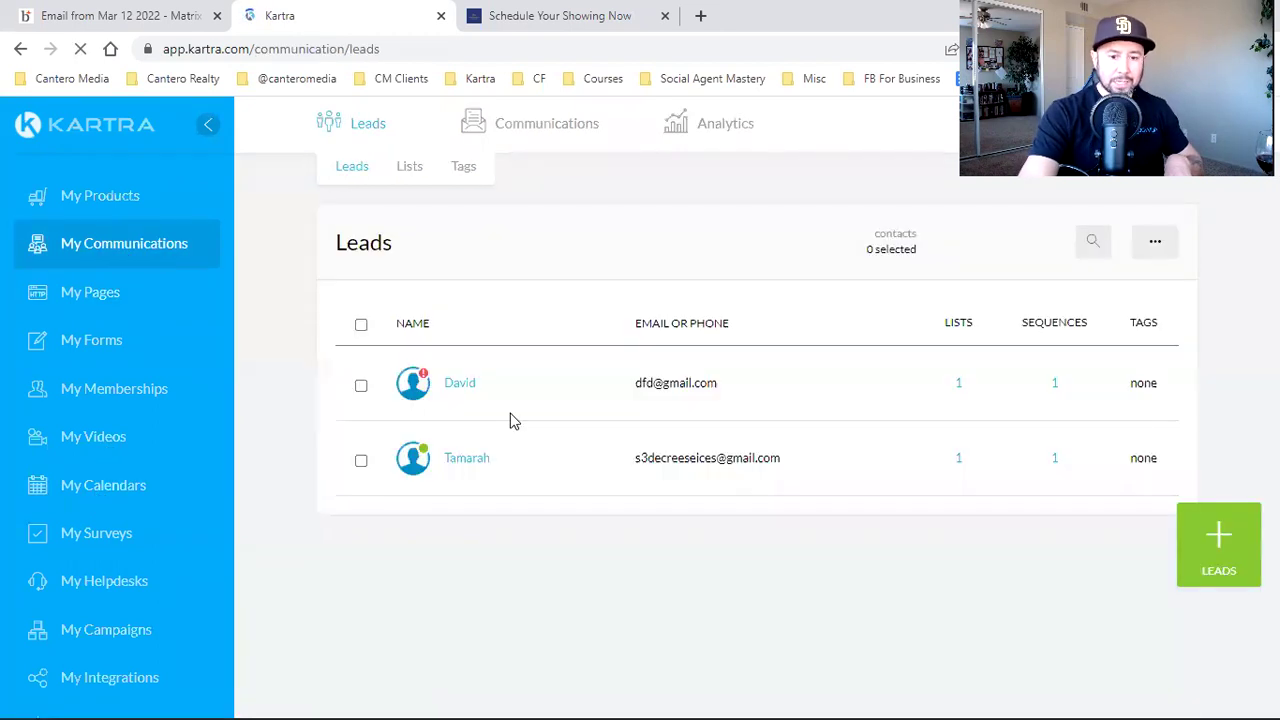
left_click(410, 178)
mouse_move(541, 128)
left_click(549, 166)
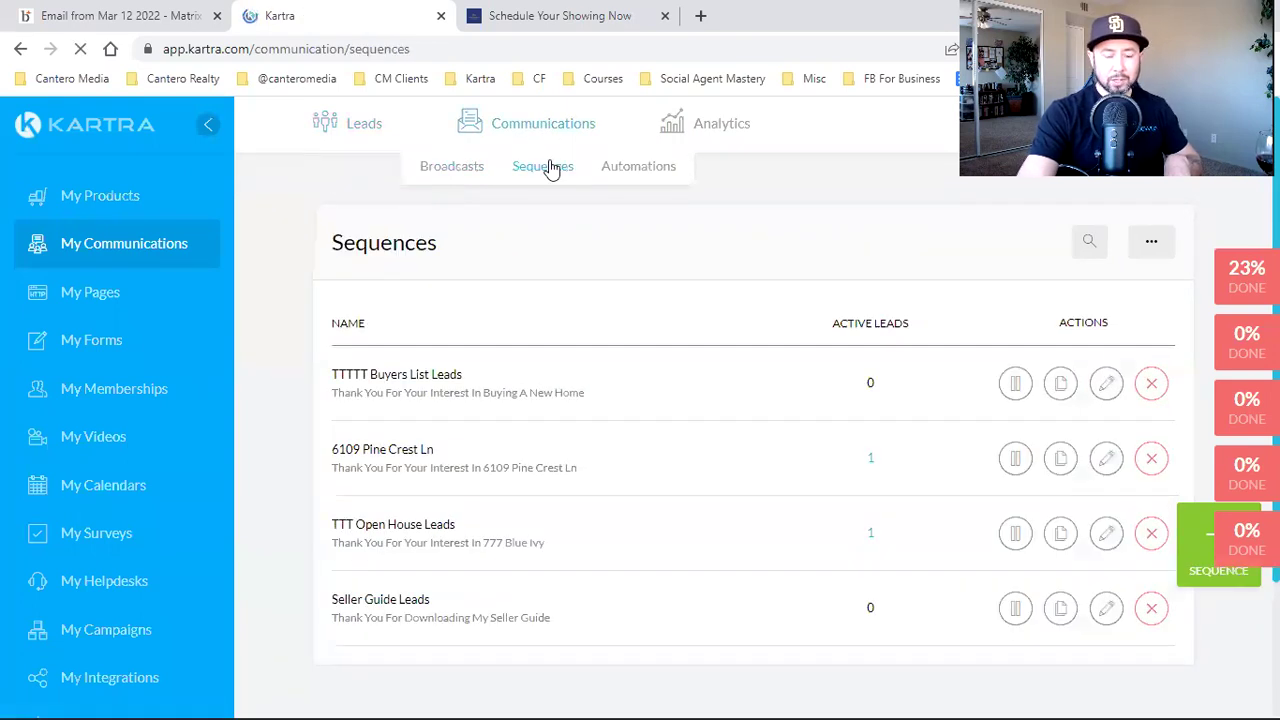